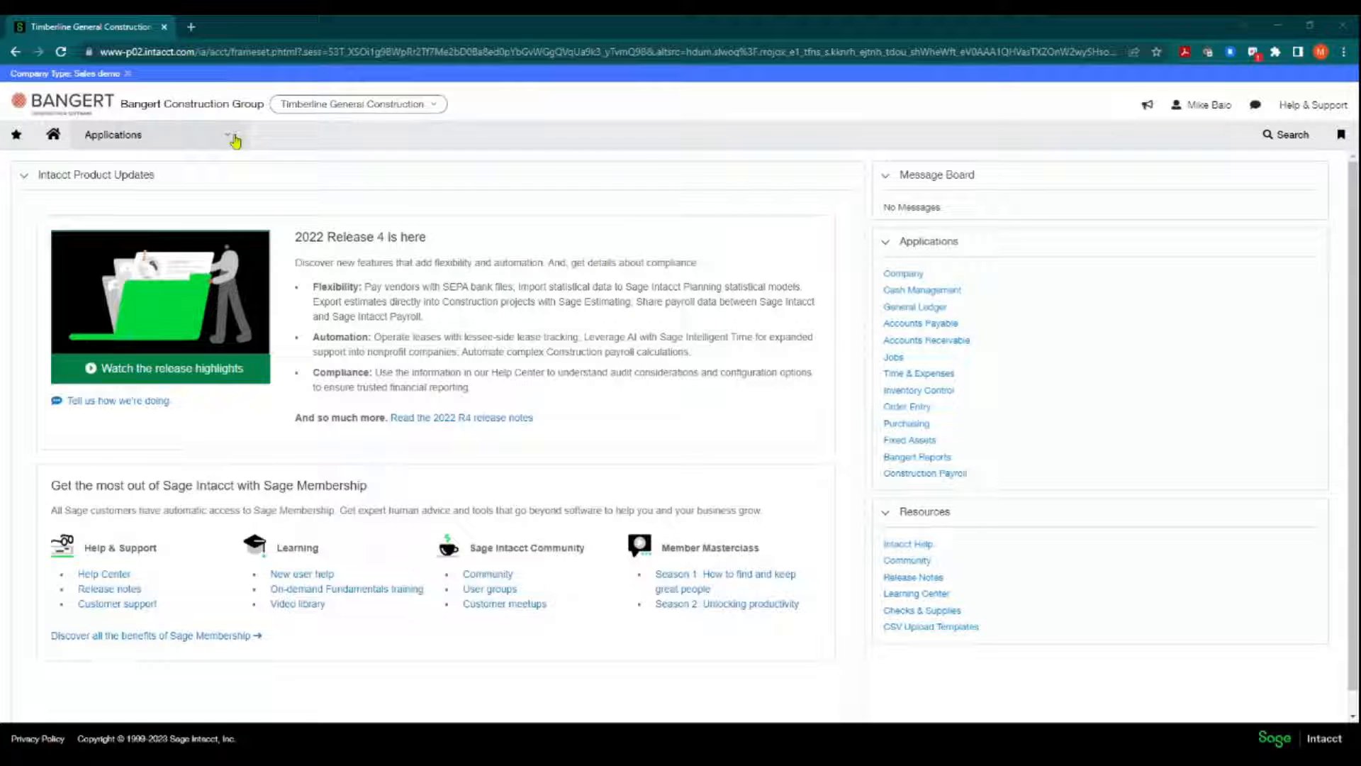
- Open the Weekly - Hourly pay group in Construction Payroll and expand its 2023 payroll year
{"action": "left_click", "coordinate": [231, 140]}
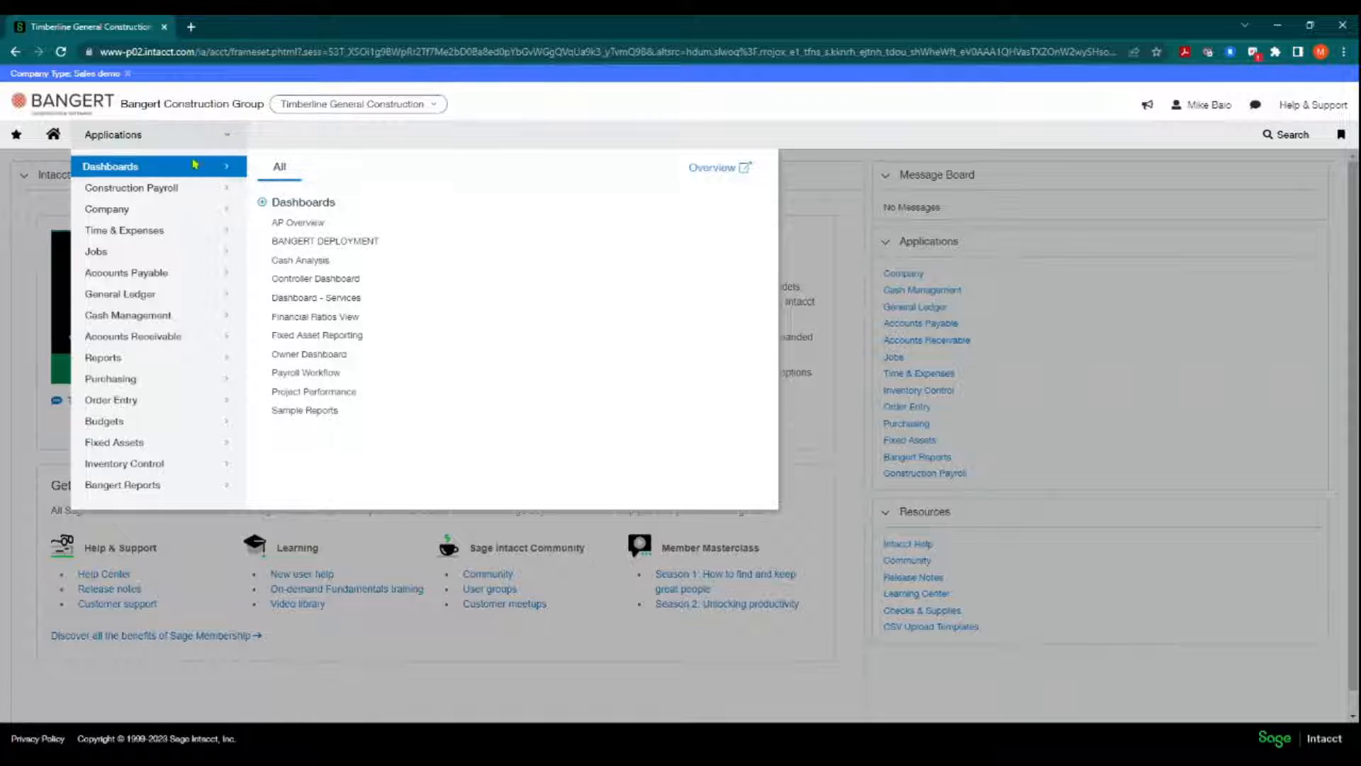
{"action": "left_click", "coordinate": [149, 193]}
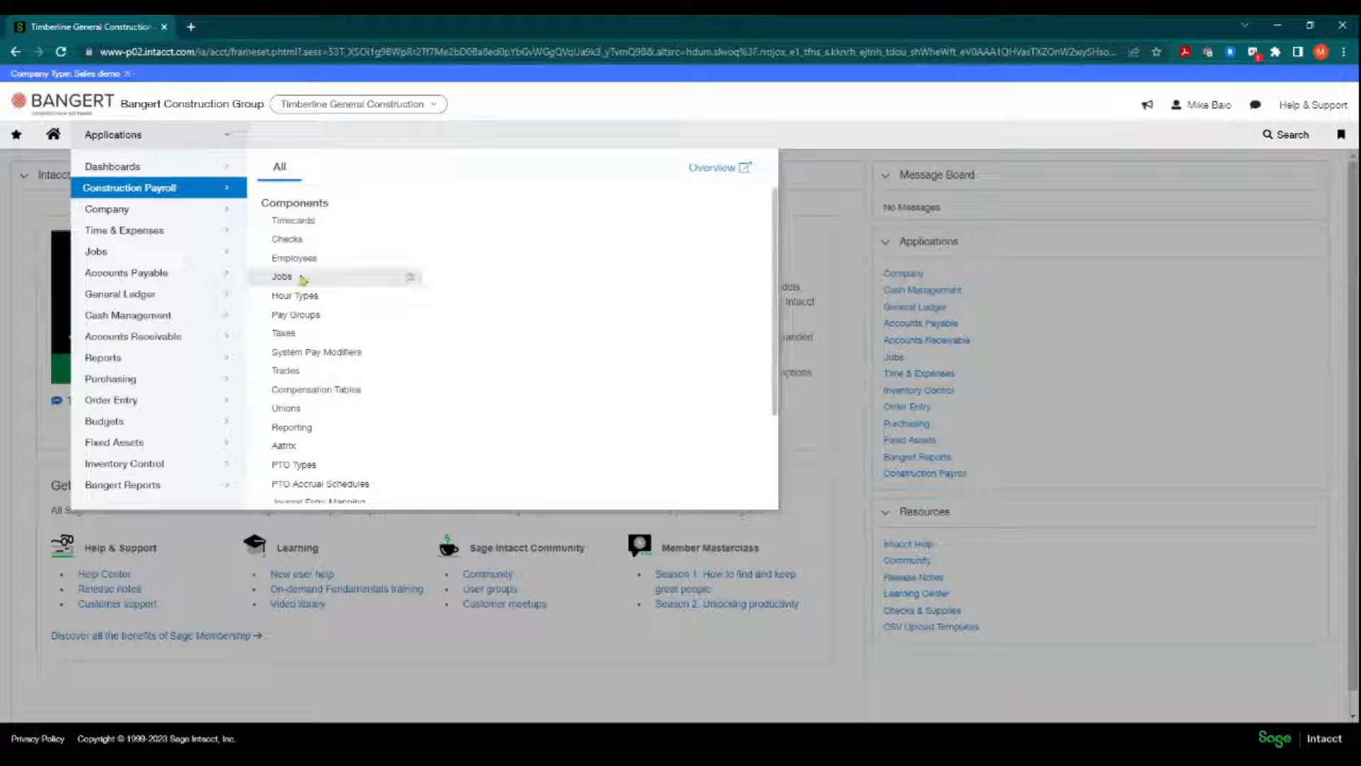
{"action": "left_click", "coordinate": [306, 315]}
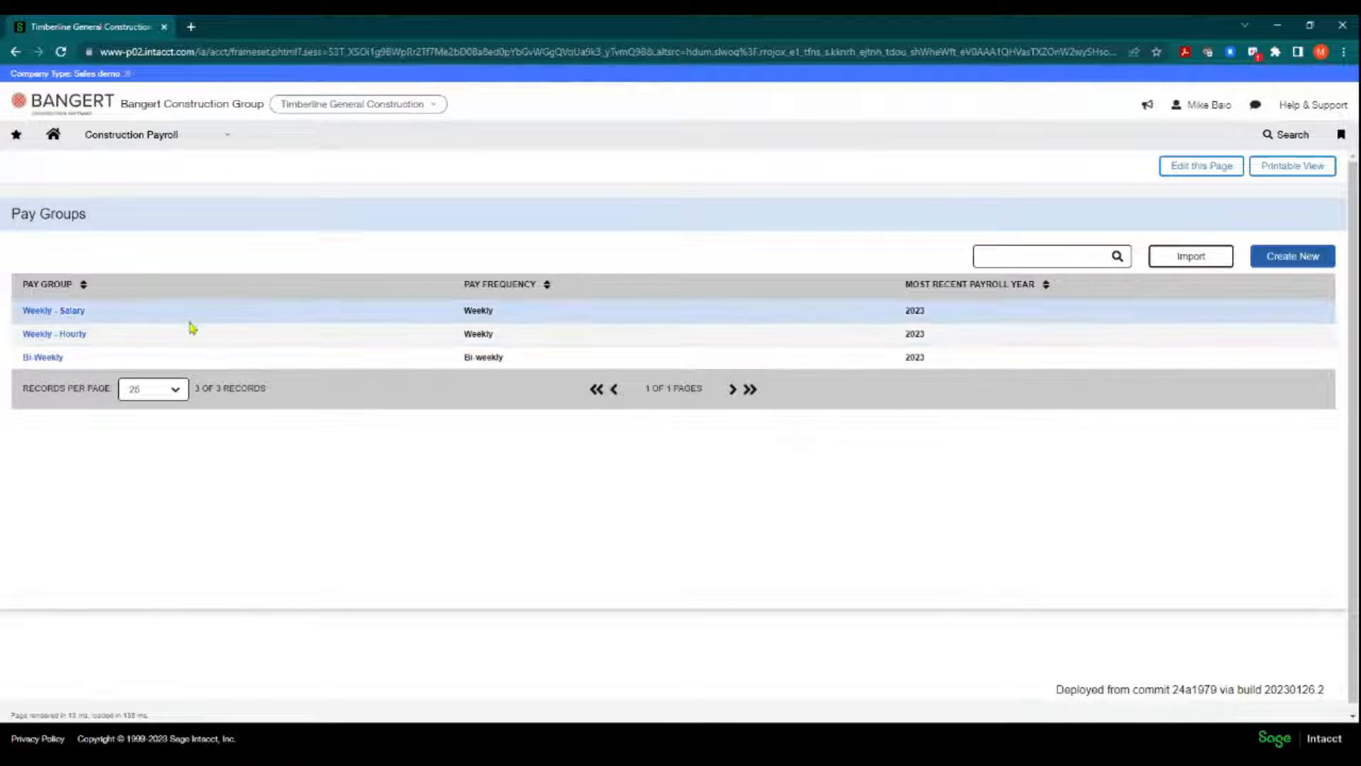
{"action": "left_click", "coordinate": [71, 335]}
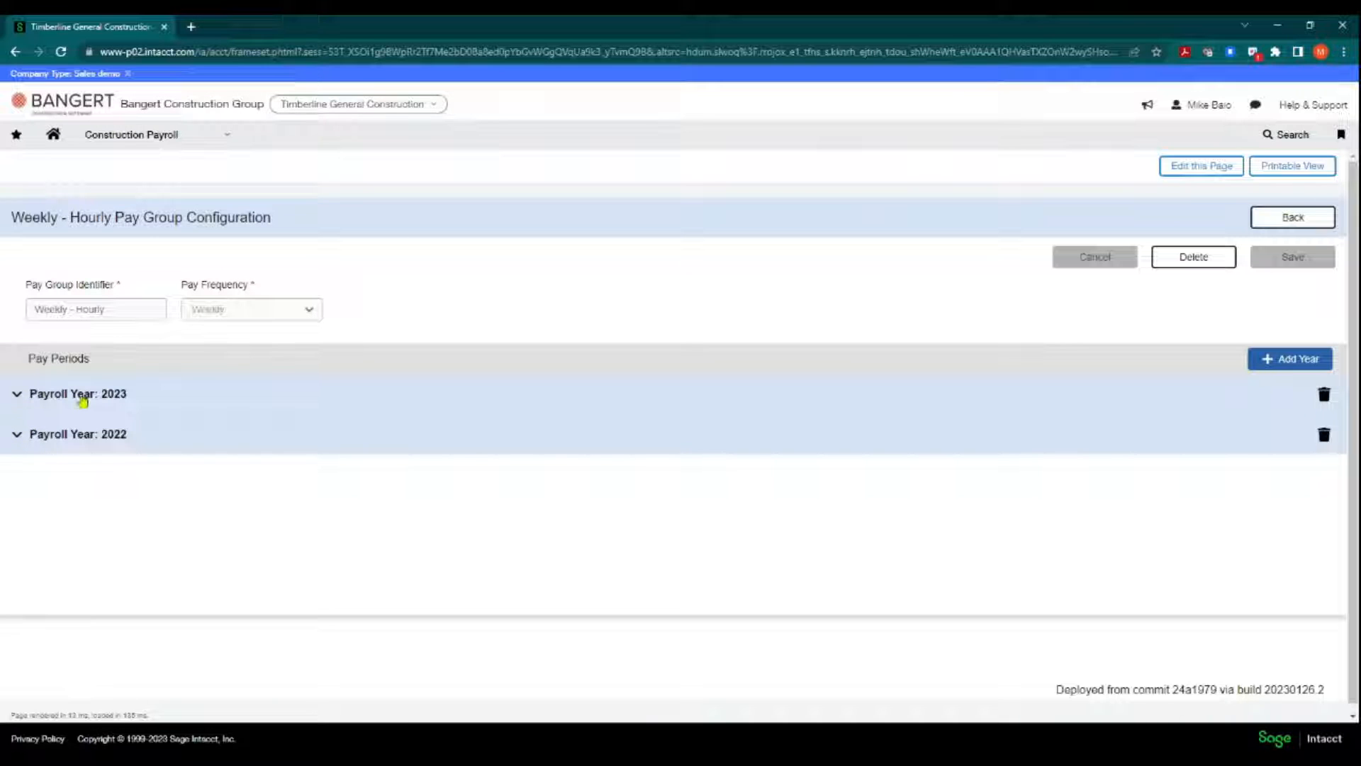
{"action": "left_click", "coordinate": [17, 394]}
- Inspect the end date and check date calendars of period 1 in the 2023 payroll year without changing them
{"action": "left_click", "coordinate": [280, 463]}
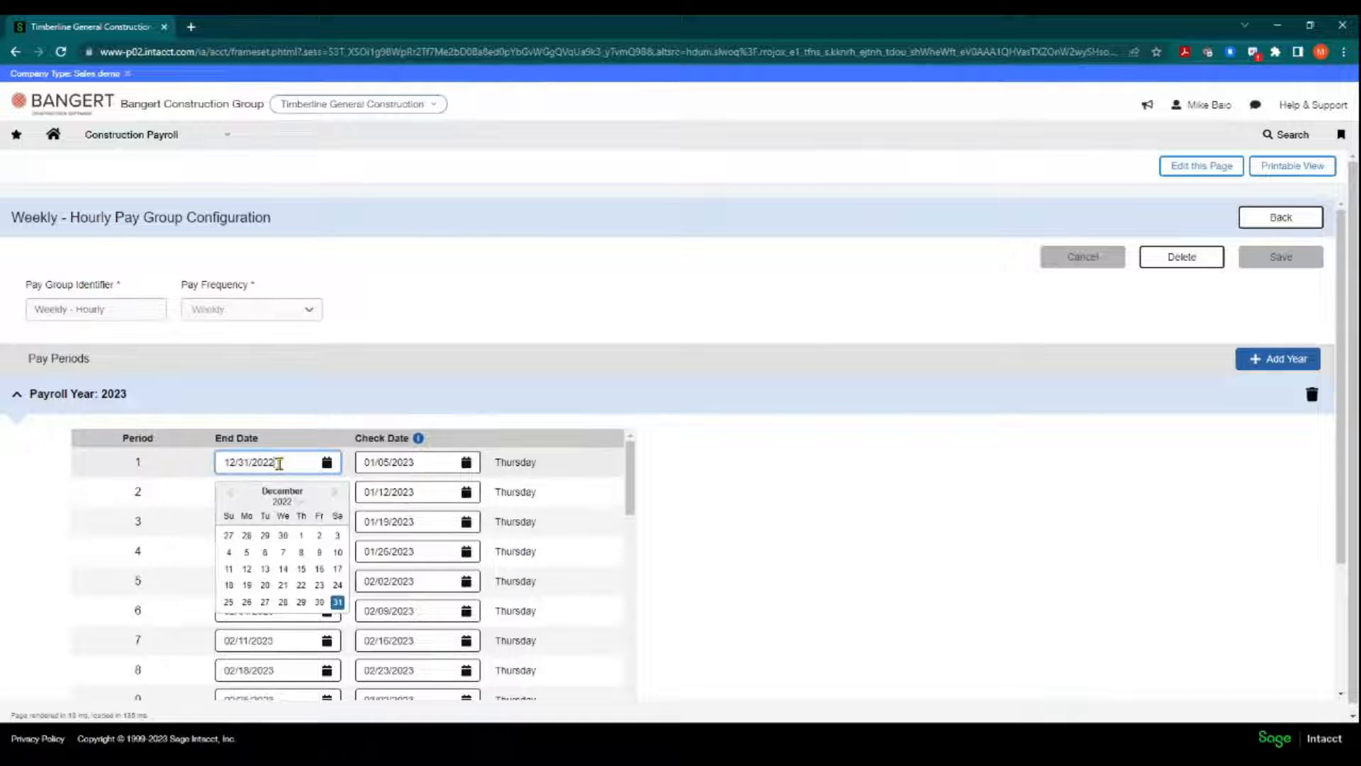
{"action": "left_click", "coordinate": [808, 465]}
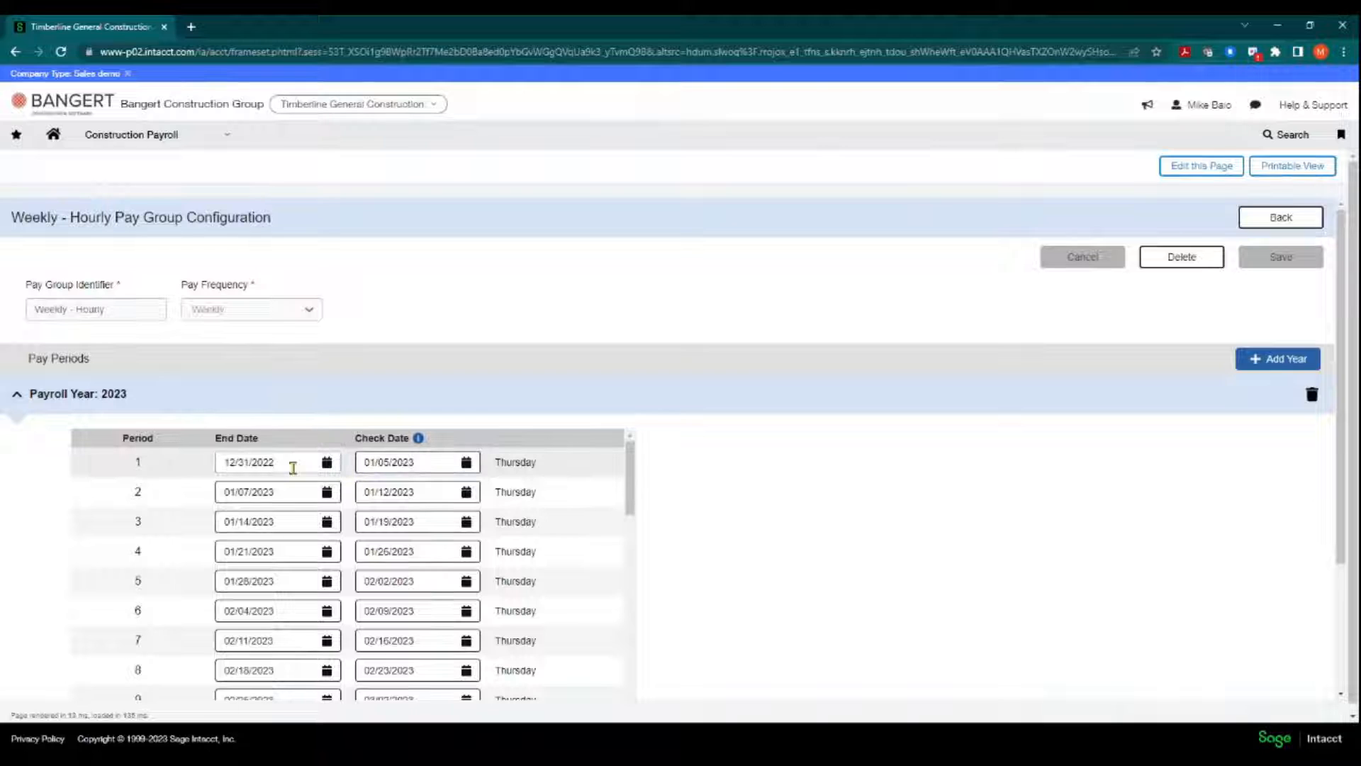
{"action": "left_click", "coordinate": [327, 462]}
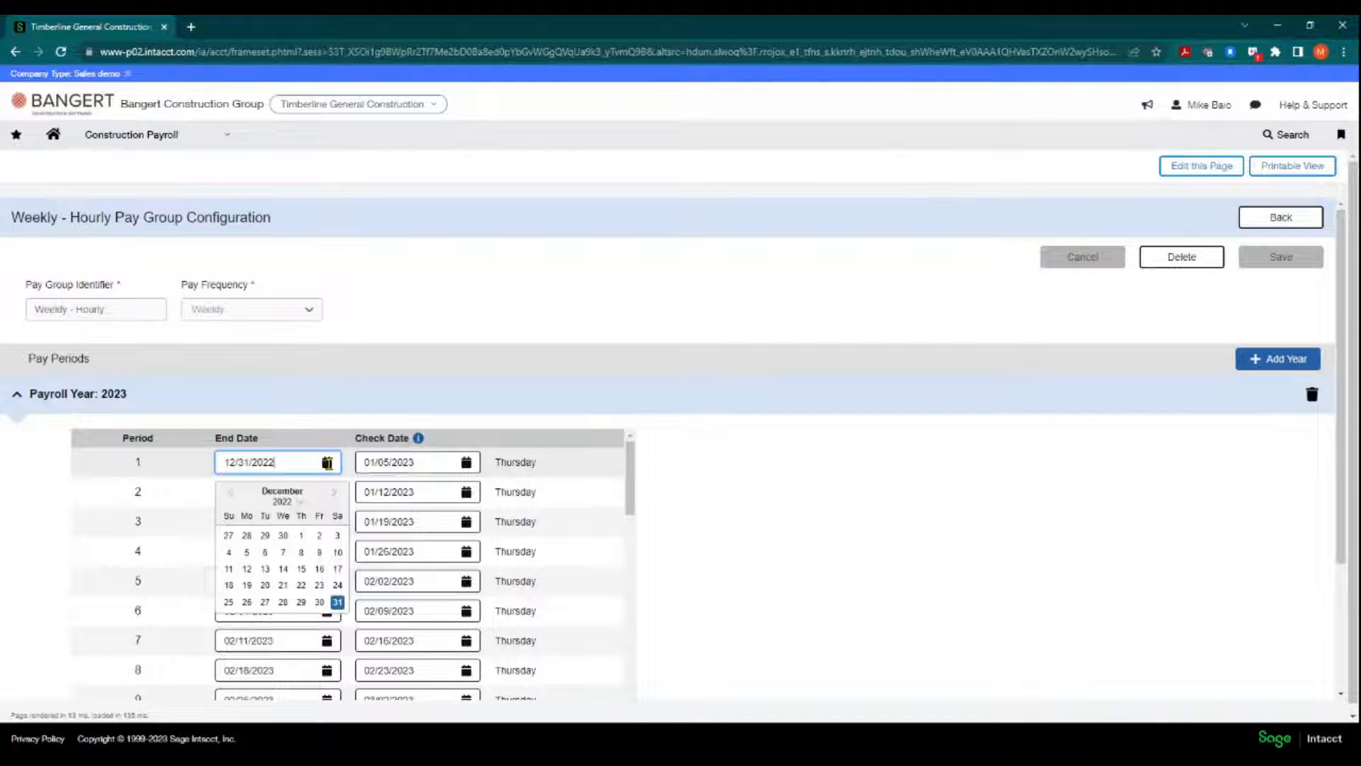
{"action": "left_click", "coordinate": [420, 464]}
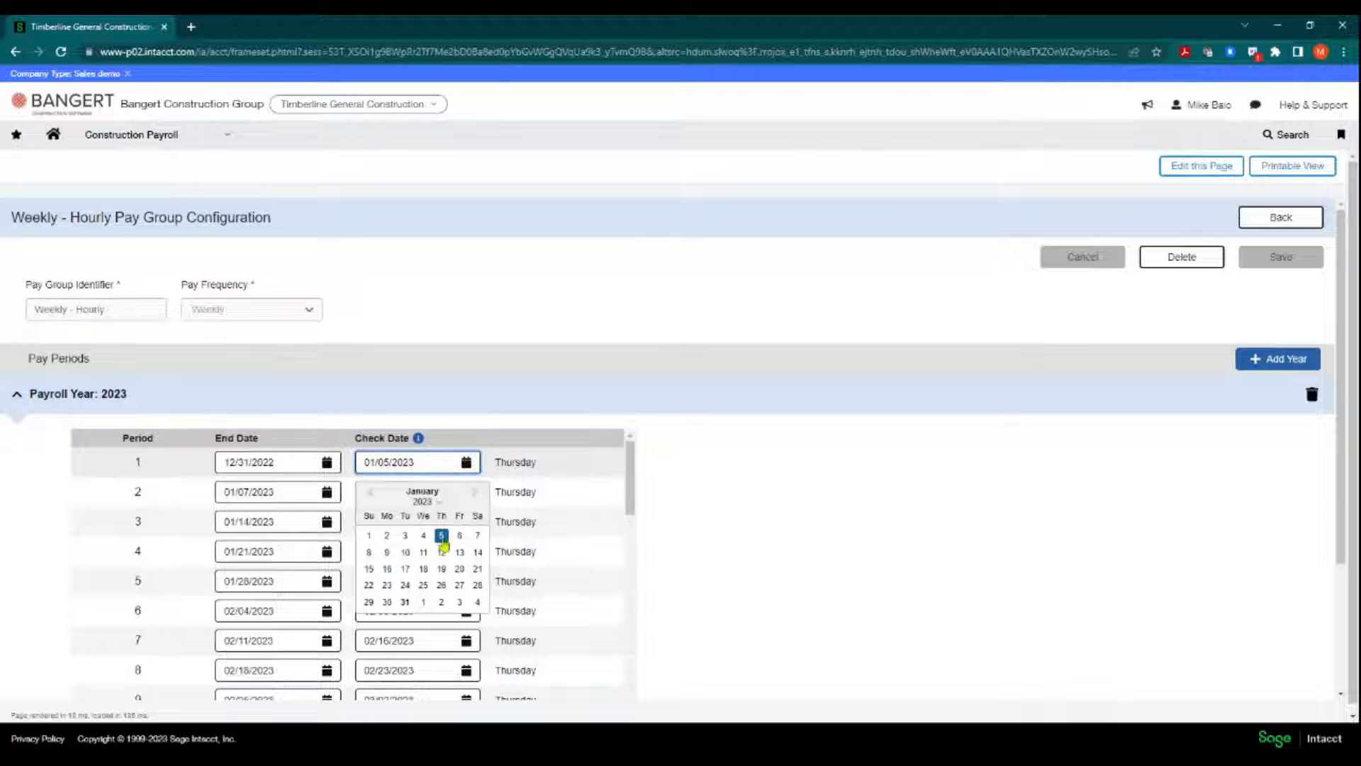
{"action": "left_click", "coordinate": [720, 470]}
- Review the end and check dates of the later 2023 pay periods, and return to the pay groups list
{"action": "scroll", "coordinate": [425, 514], "scroll_direction": "down", "scroll_amount": 1}
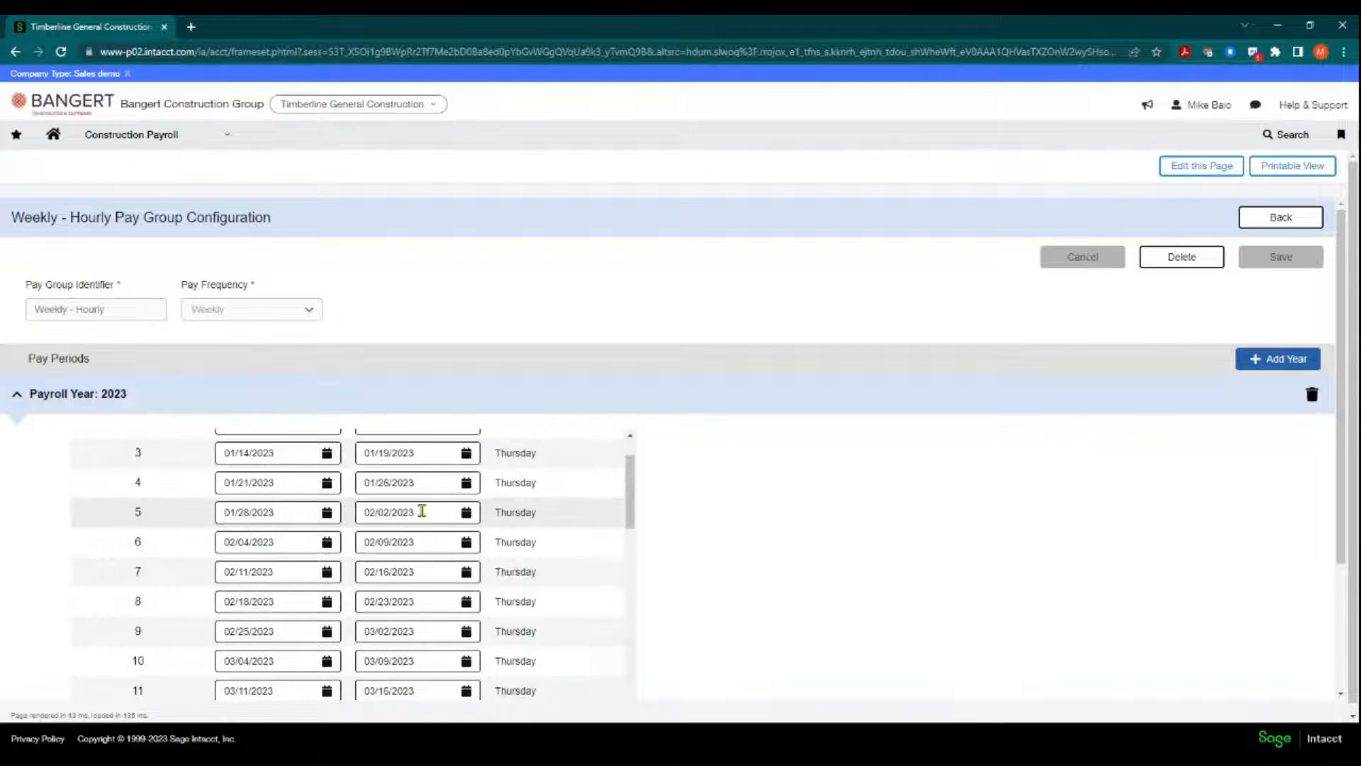
{"action": "scroll", "coordinate": [422, 511], "scroll_direction": "down", "scroll_amount": 5}
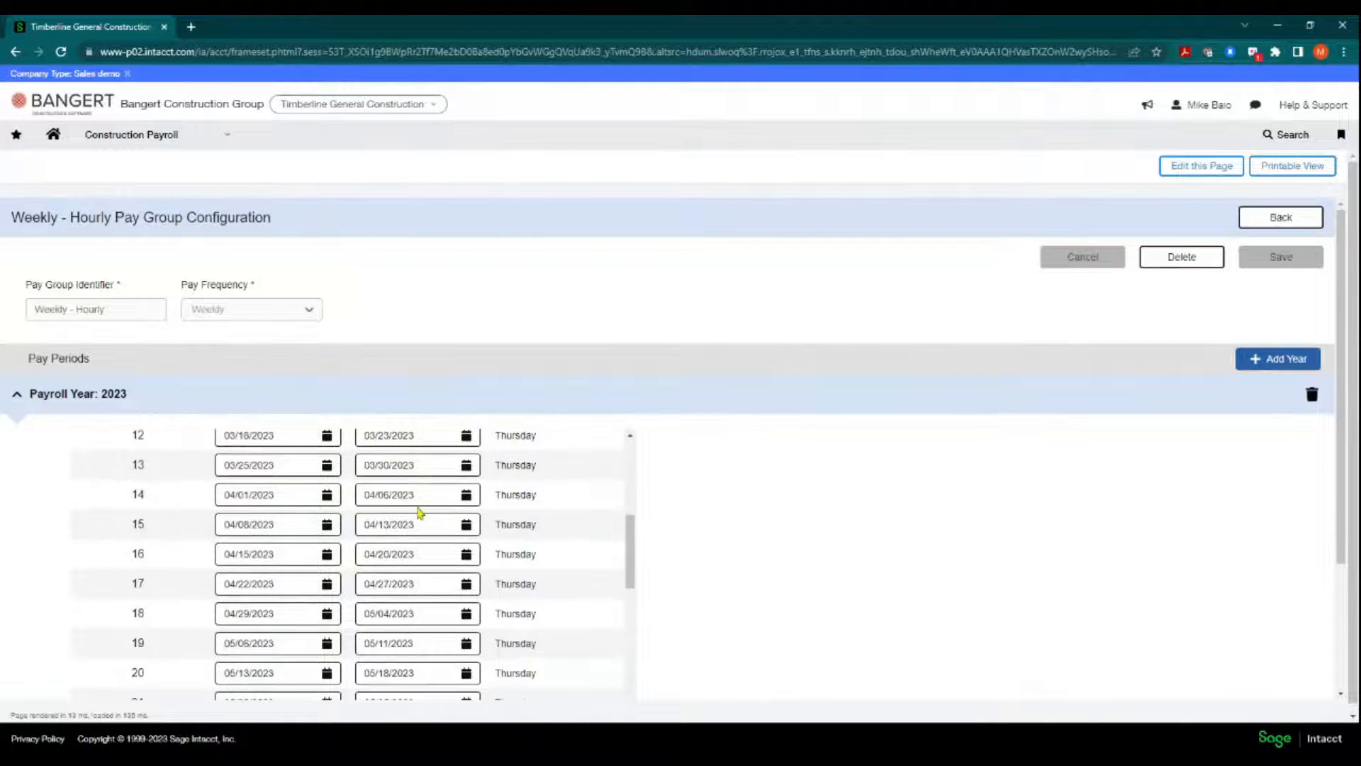
{"action": "scroll", "coordinate": [419, 512], "scroll_direction": "down", "scroll_amount": 3}
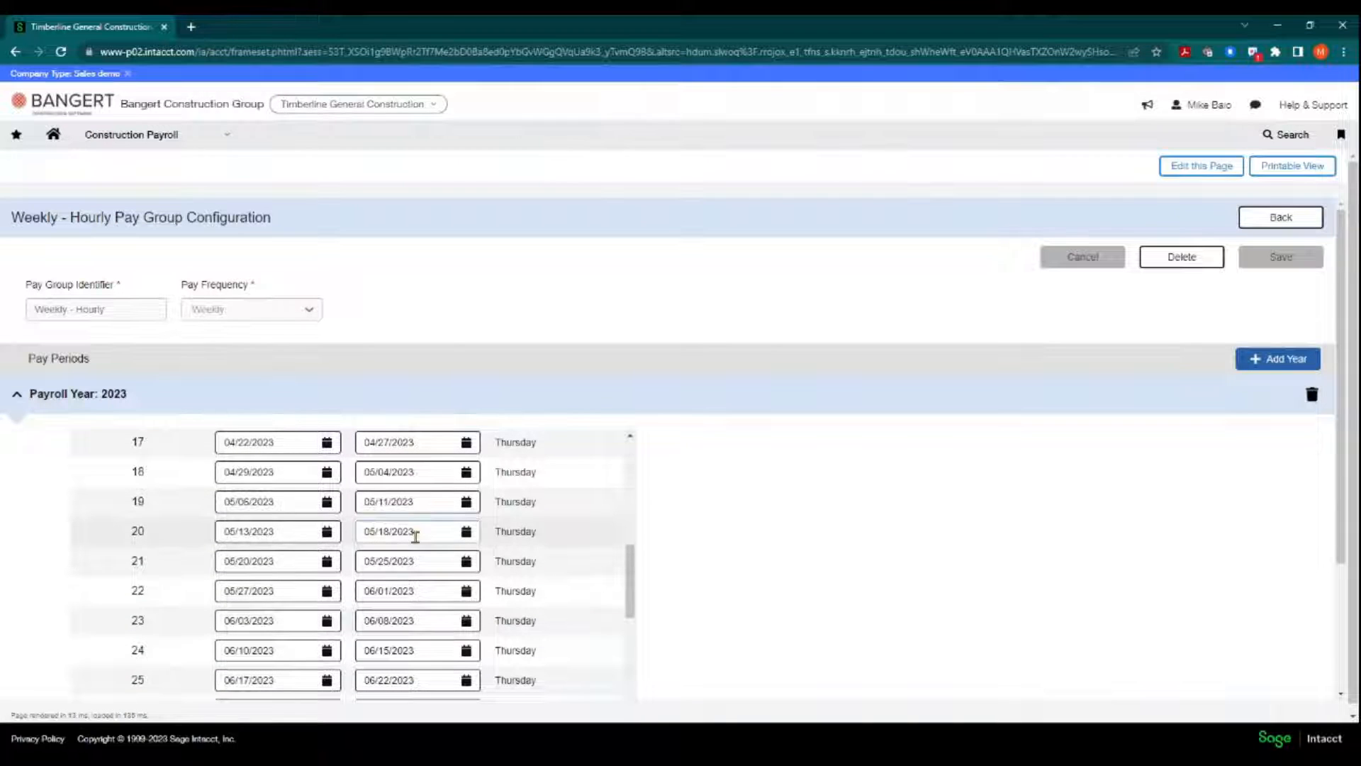
{"action": "scroll", "coordinate": [424, 553], "scroll_direction": "down", "scroll_amount": 3}
{"action": "scroll", "coordinate": [422, 584], "scroll_direction": "up", "scroll_amount": 6}
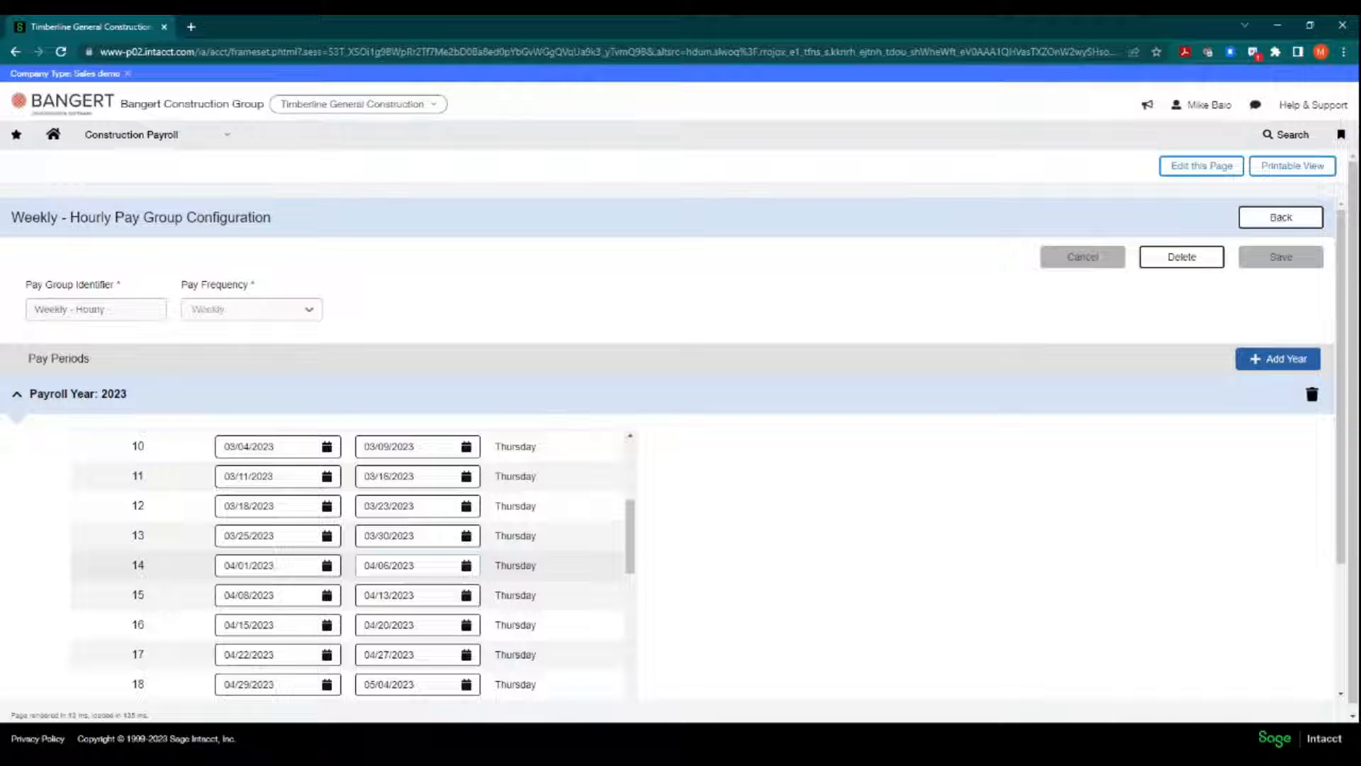
{"action": "scroll", "coordinate": [425, 567], "scroll_direction": "down", "scroll_amount": 3}
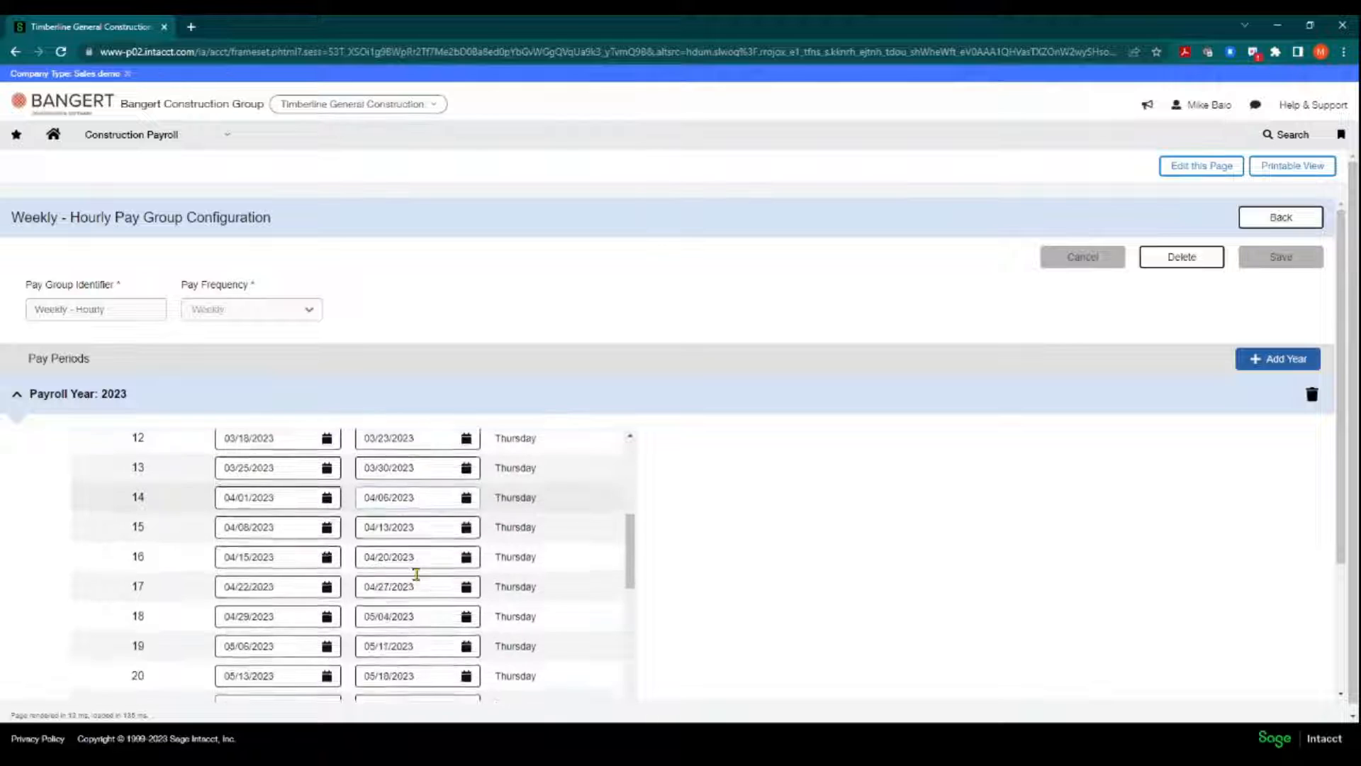
{"action": "scroll", "coordinate": [453, 596], "scroll_direction": "down", "scroll_amount": 2}
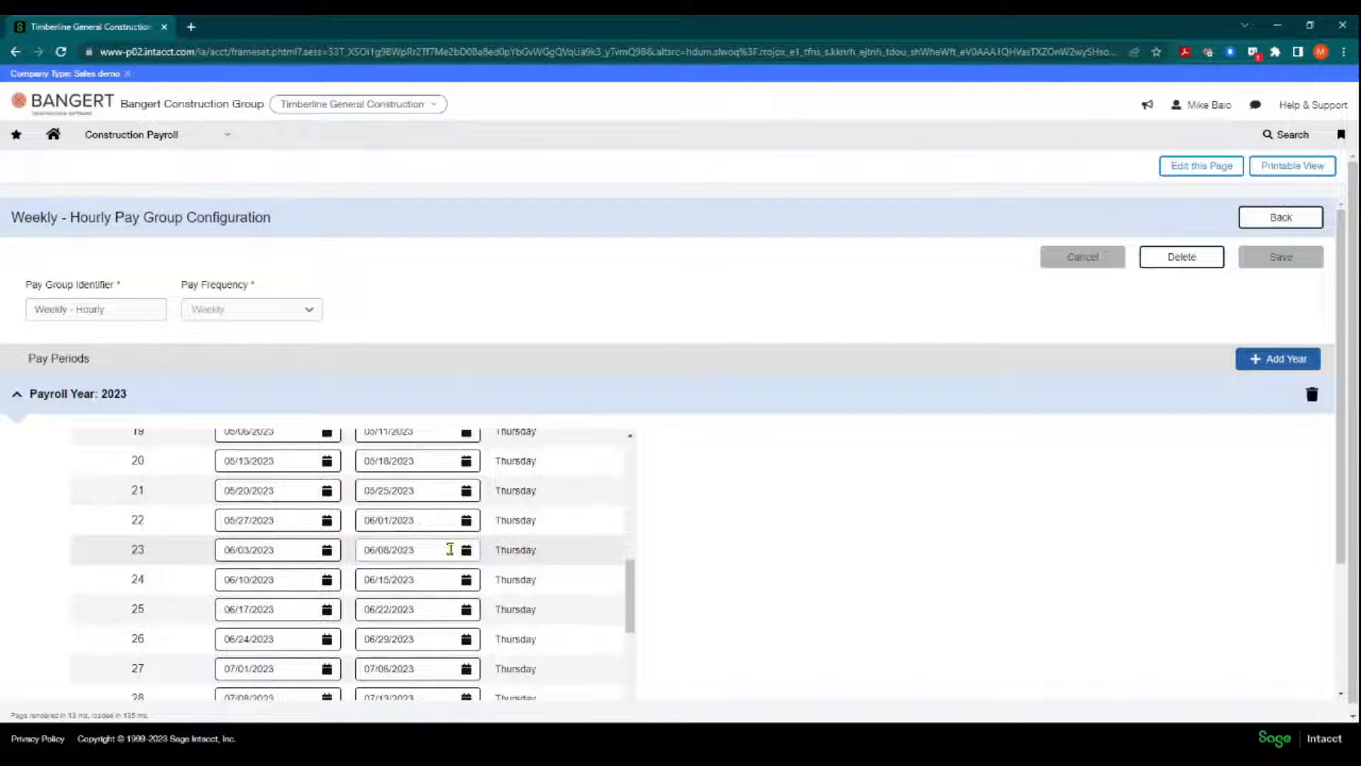
{"action": "scroll", "coordinate": [447, 550], "scroll_direction": "down", "scroll_amount": 3}
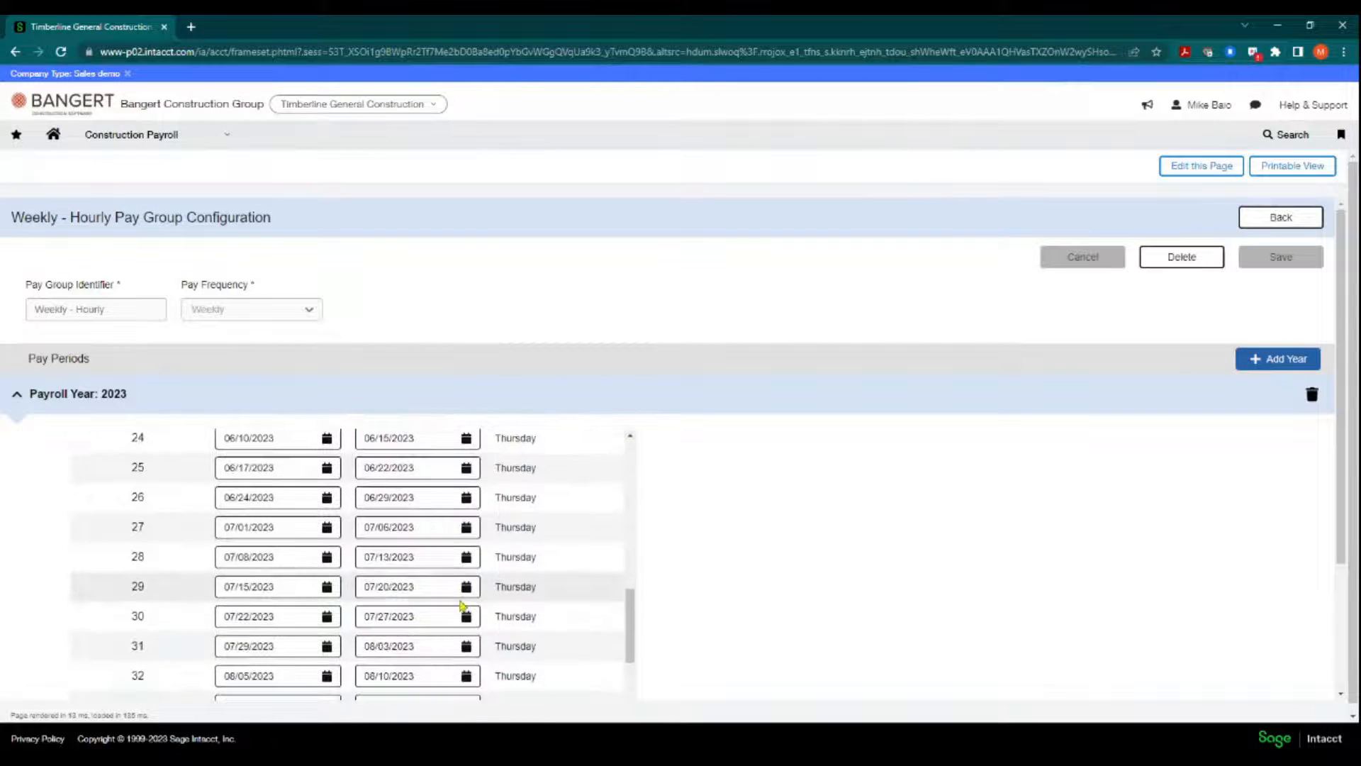
{"action": "scroll", "coordinate": [446, 560], "scroll_direction": "up", "scroll_amount": 12}
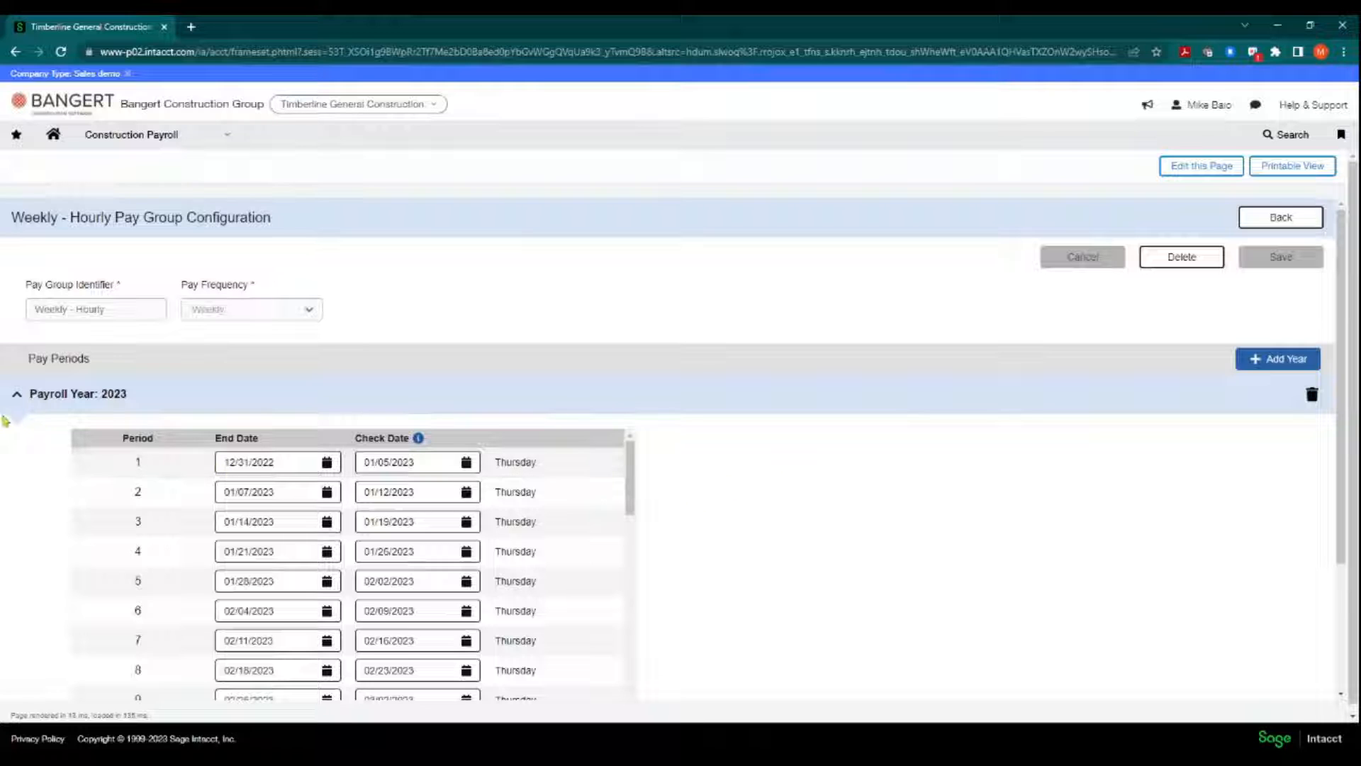
{"action": "left_click", "coordinate": [19, 396]}
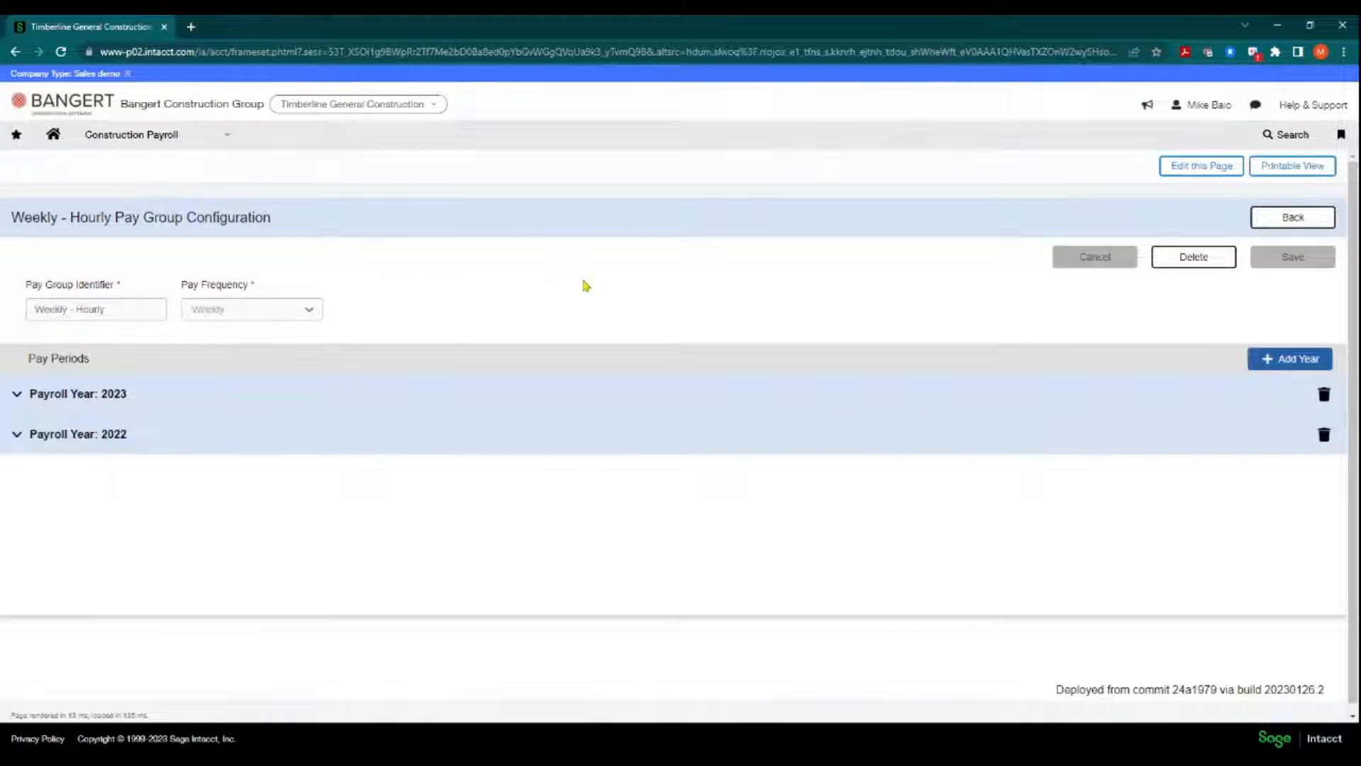
{"action": "left_click", "coordinate": [1284, 218]}
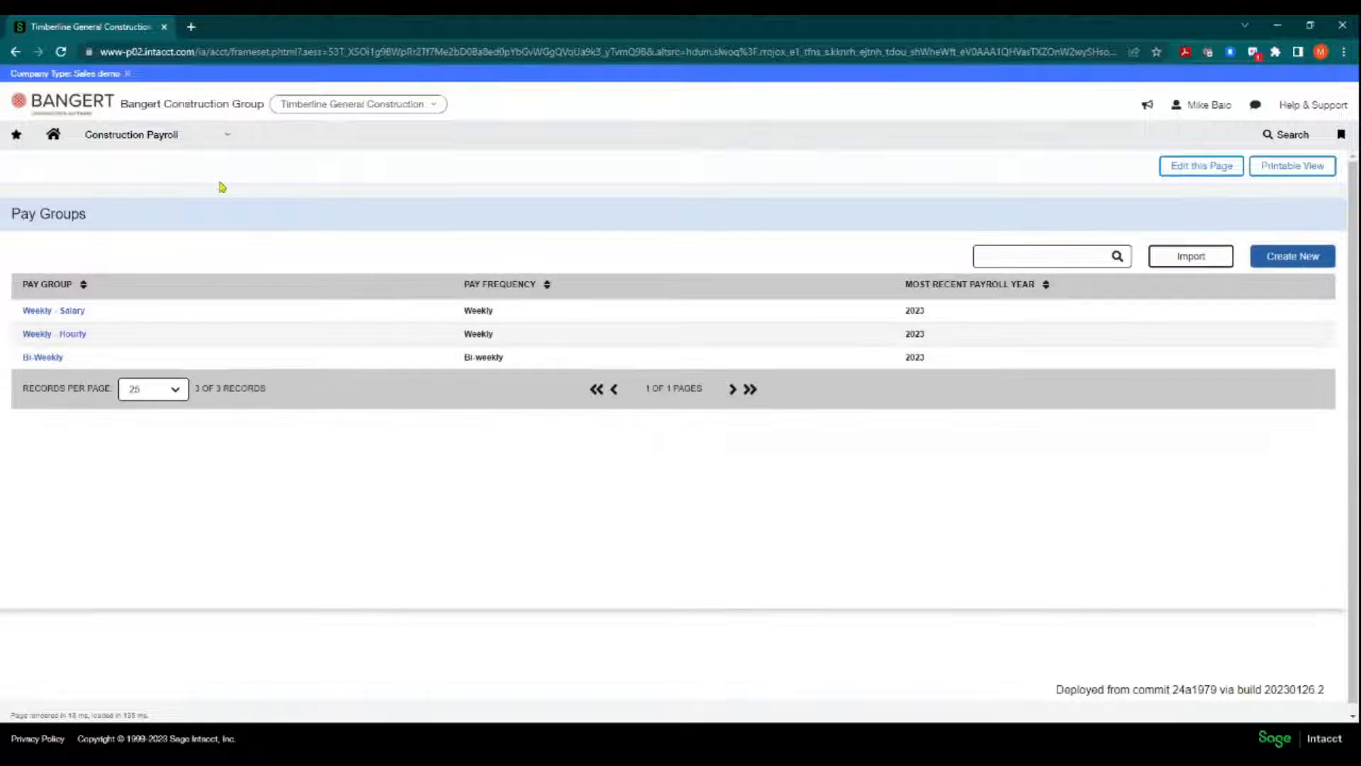
- Open the payroll Hour Types and examine the settings of REG, OT and DT, including their premium factors
{"action": "left_click", "coordinate": [219, 141]}
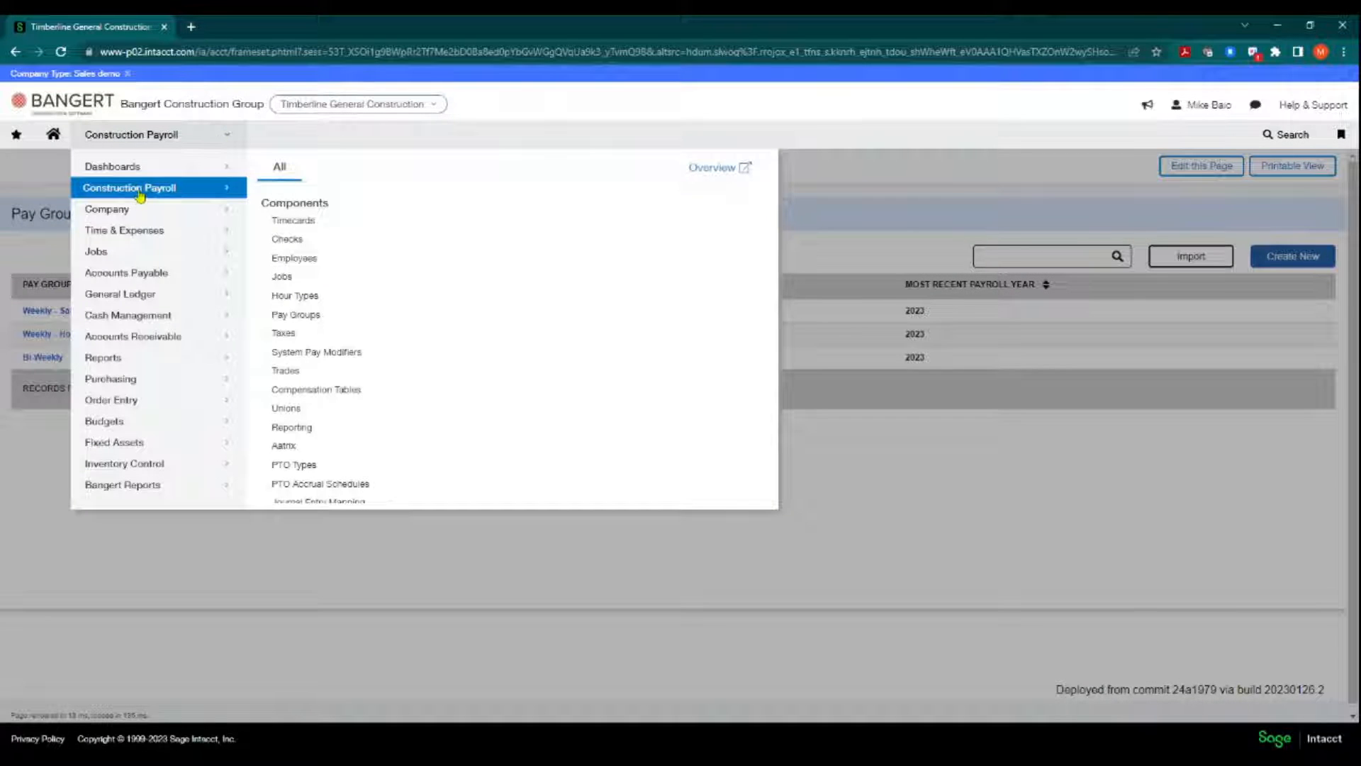
{"action": "left_click", "coordinate": [288, 296]}
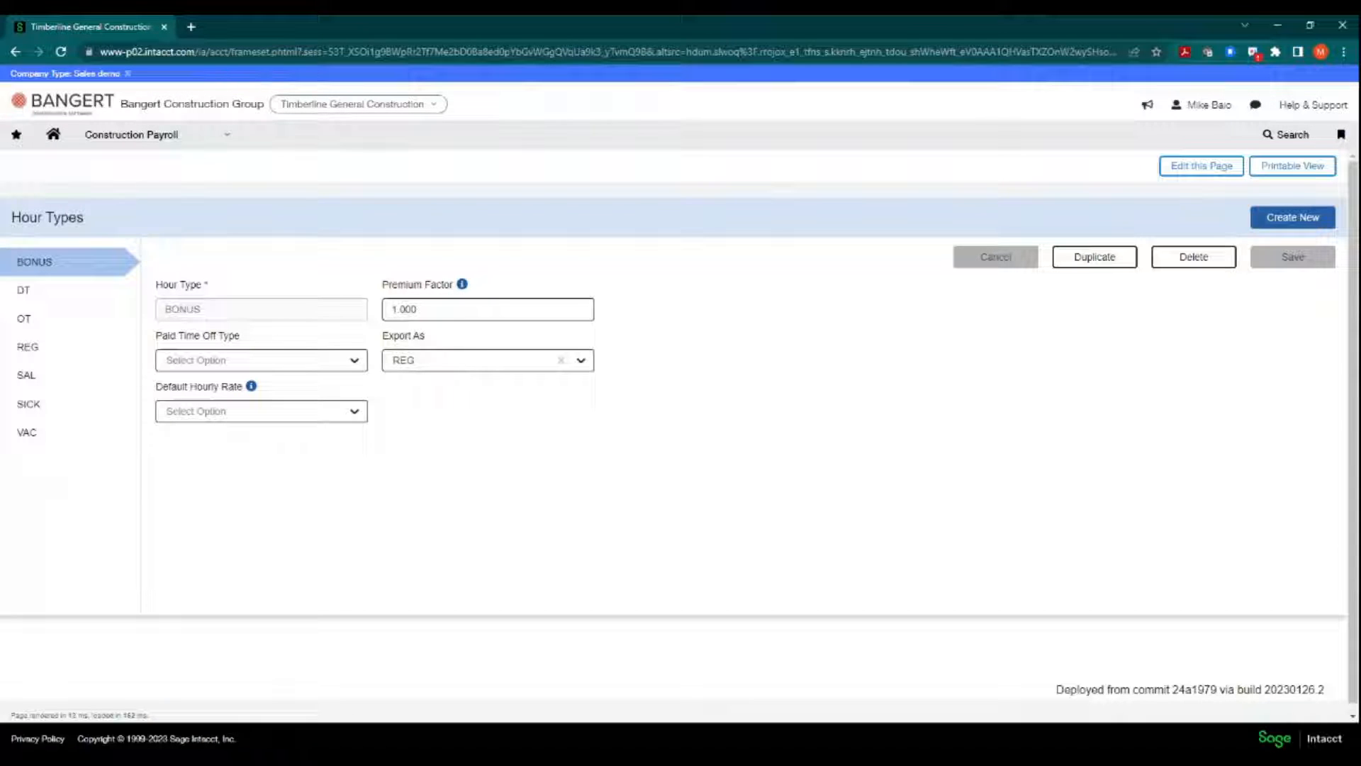
{"action": "left_click", "coordinate": [49, 355]}
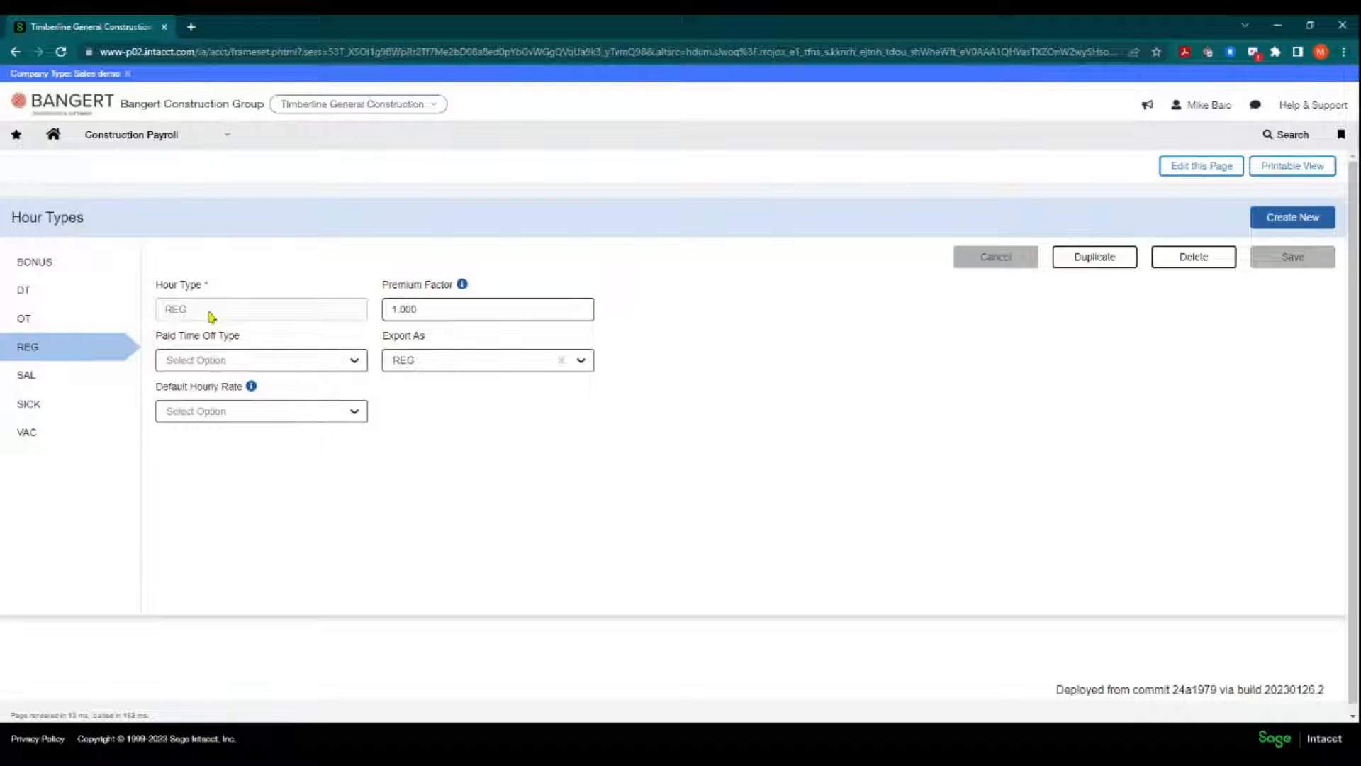
{"action": "left_click", "coordinate": [430, 307]}
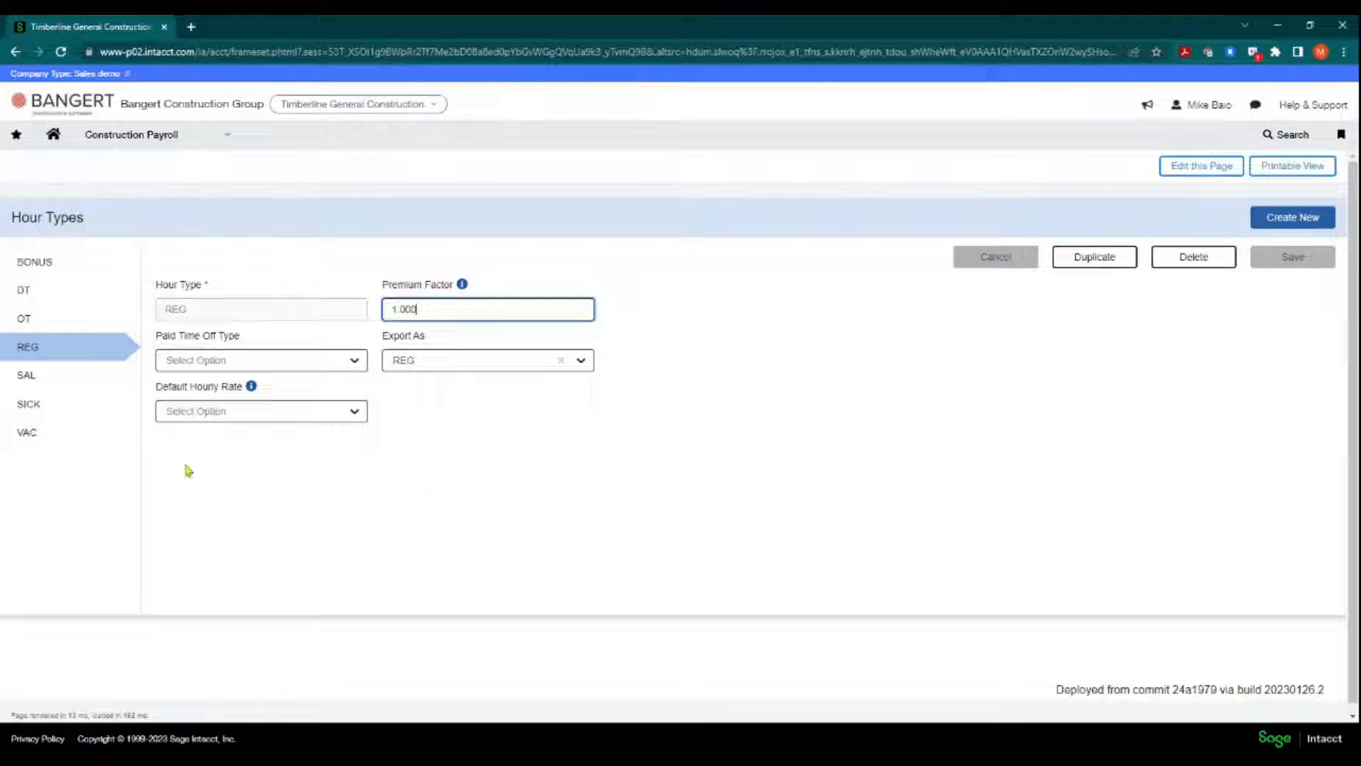
{"action": "left_click", "coordinate": [24, 324]}
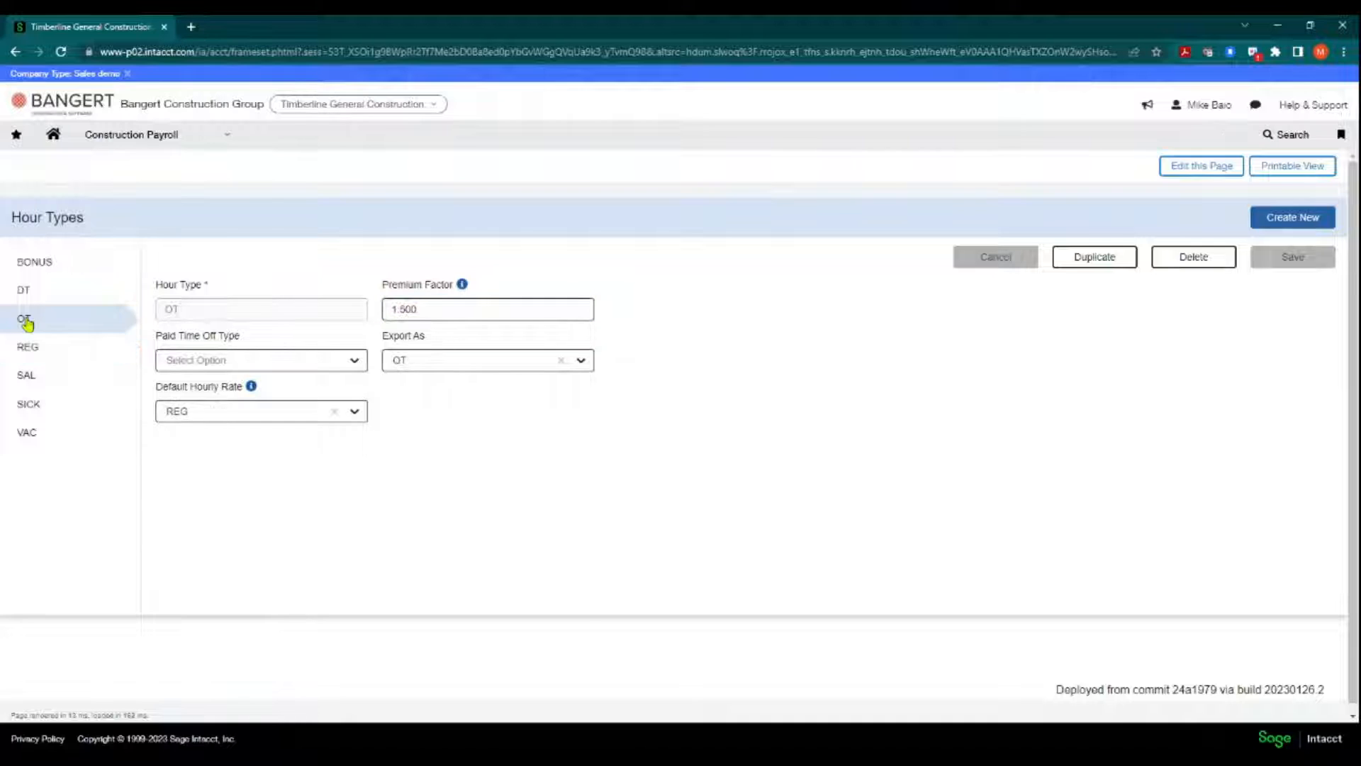
{"action": "left_click", "coordinate": [435, 308]}
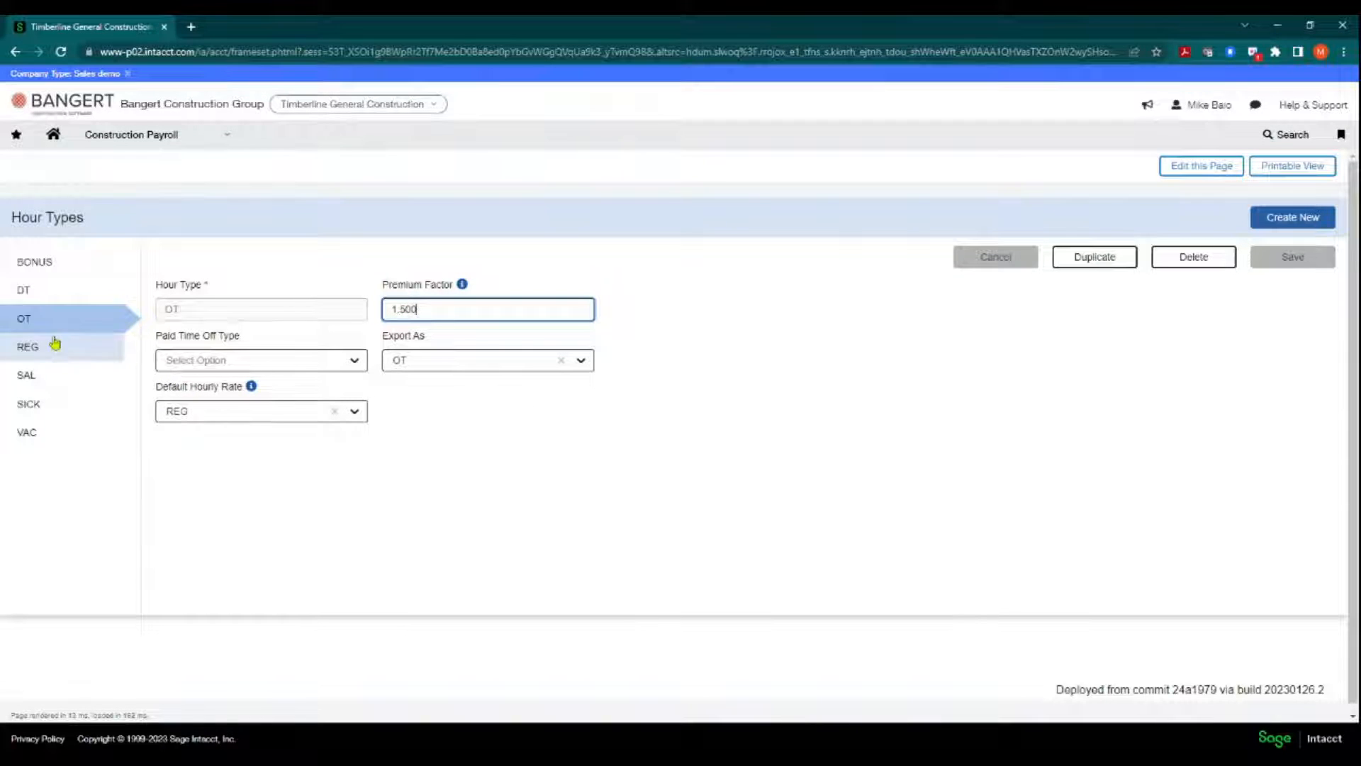
{"action": "left_click", "coordinate": [36, 295]}
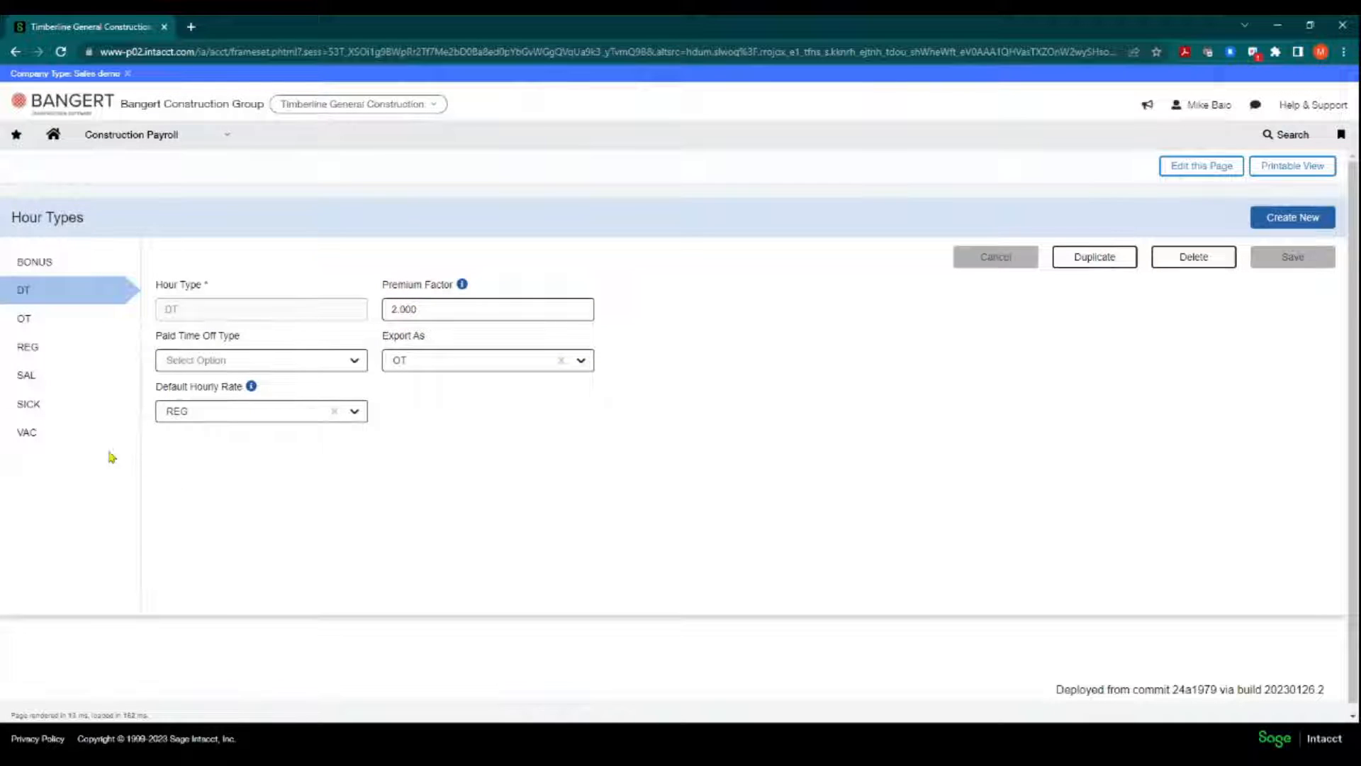
- Set the VAC hour type's paid time off type to VAC_ACCRUE and save the hour type
{"action": "left_click", "coordinate": [27, 435]}
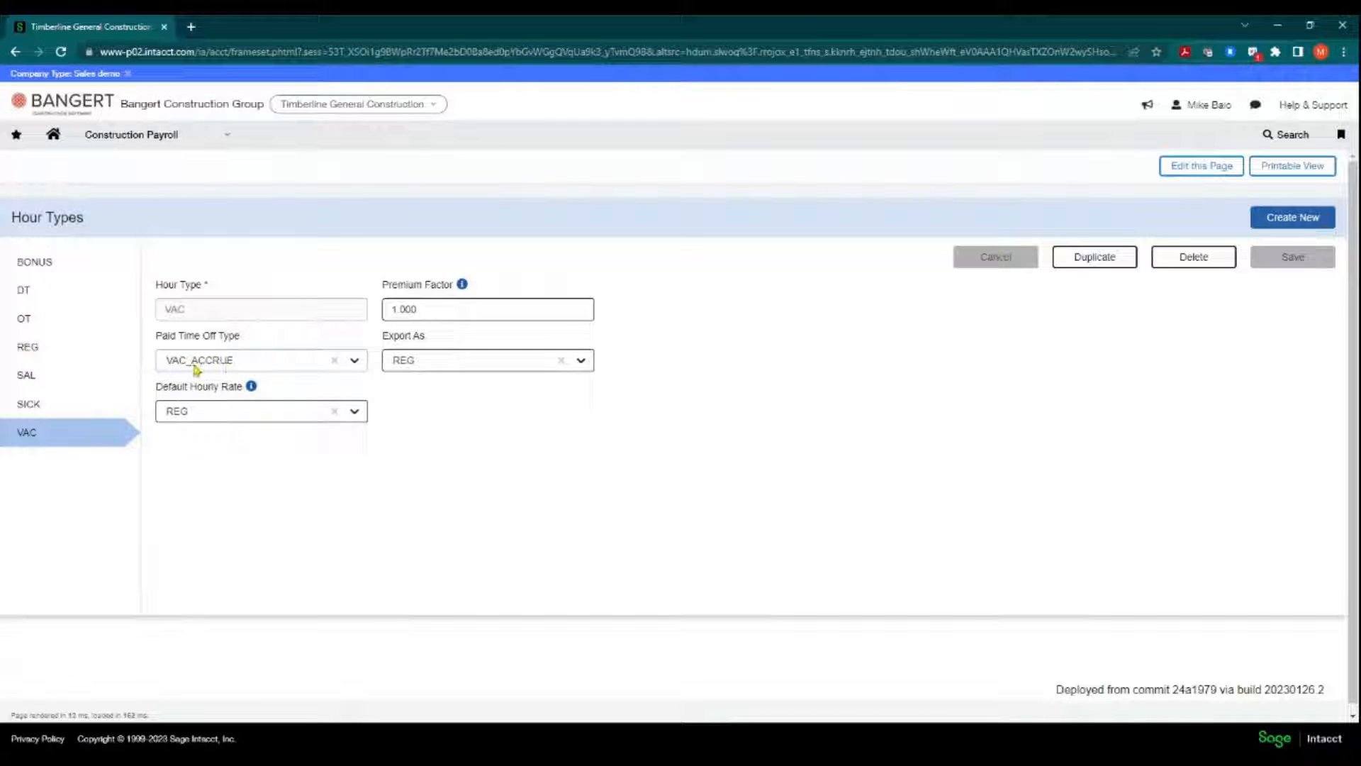
{"action": "left_click", "coordinate": [355, 361]}
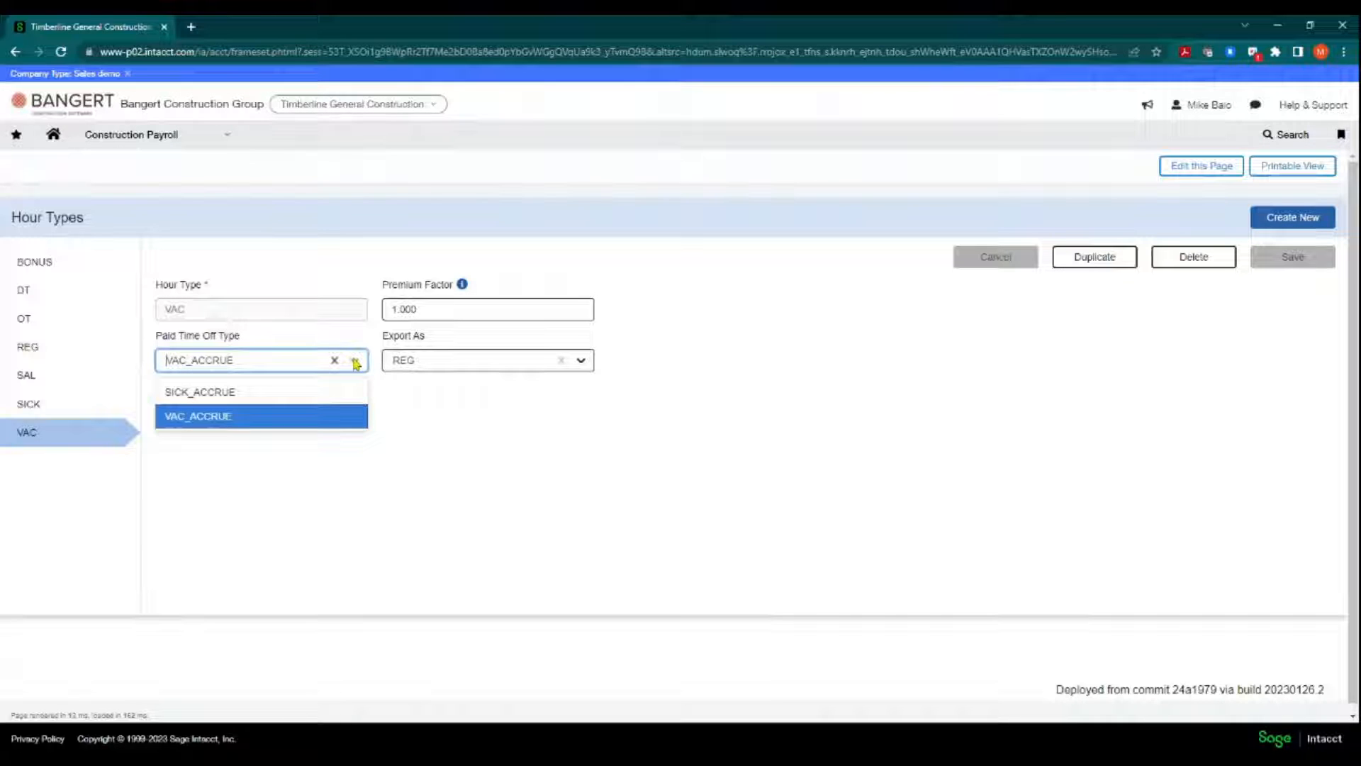
{"action": "left_click", "coordinate": [209, 422]}
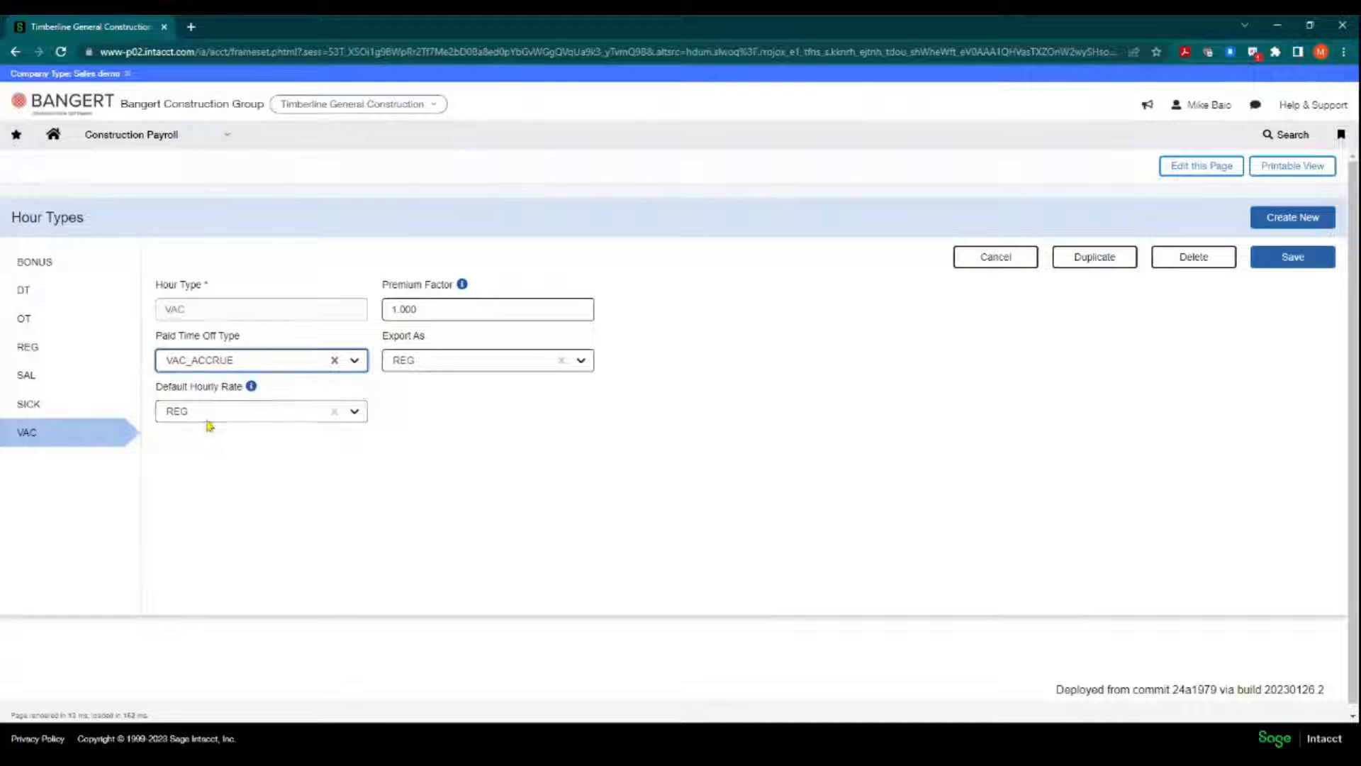
{"action": "left_click", "coordinate": [22, 441]}
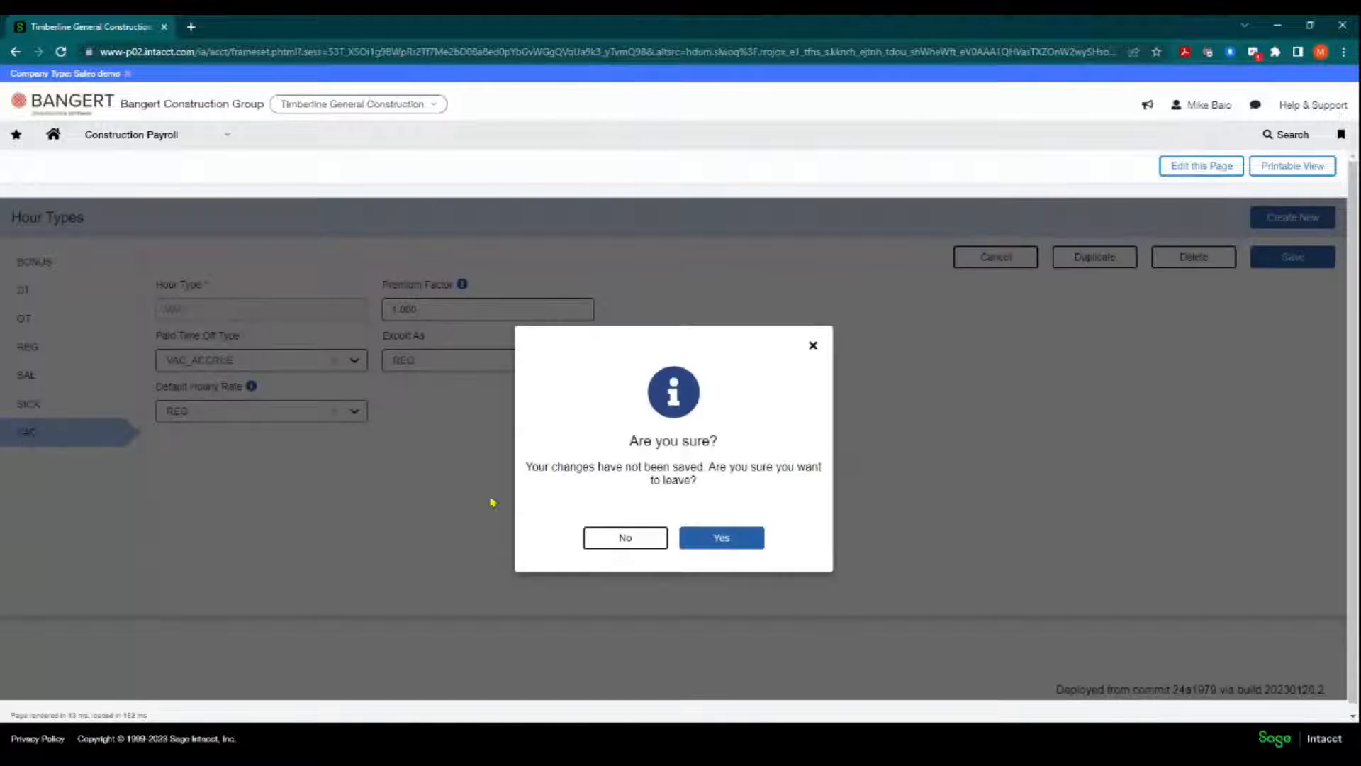
{"action": "left_click", "coordinate": [709, 541]}
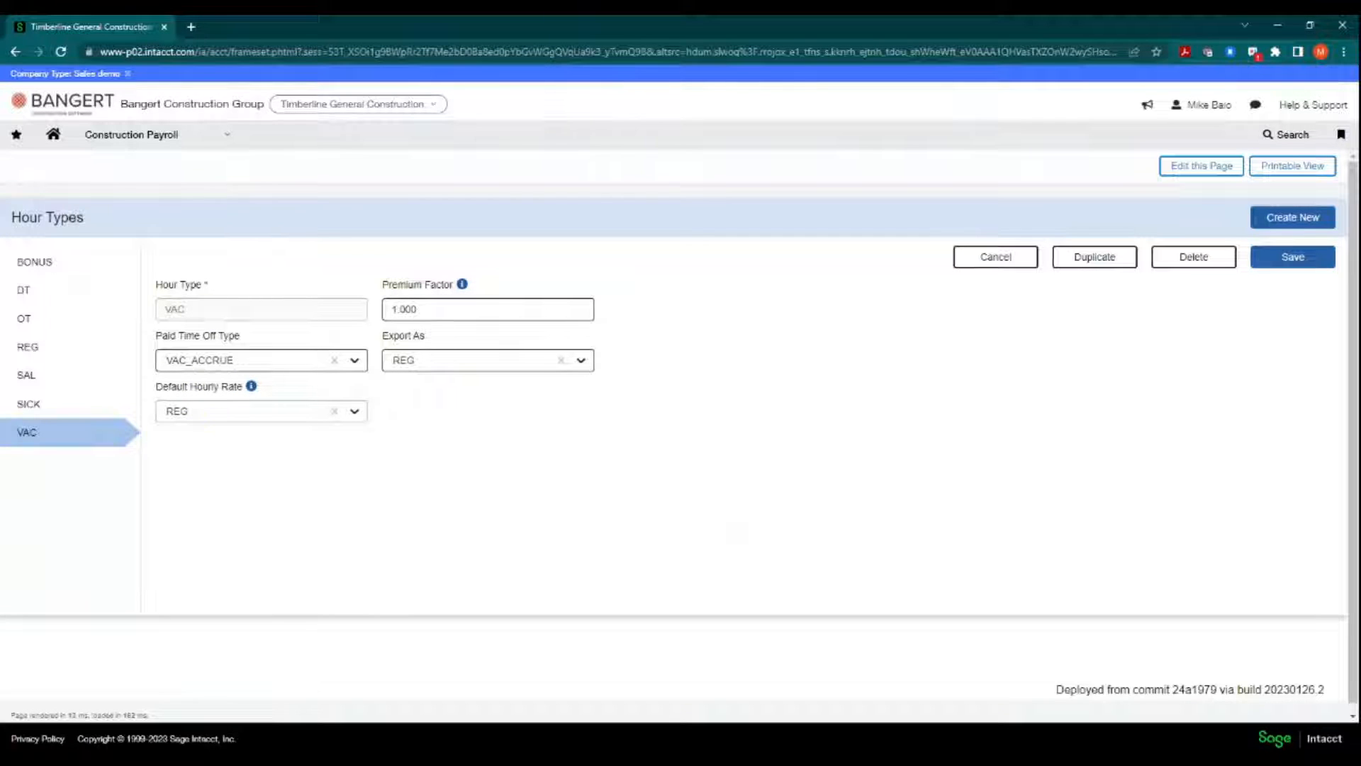
{"action": "left_click", "coordinate": [1291, 257]}
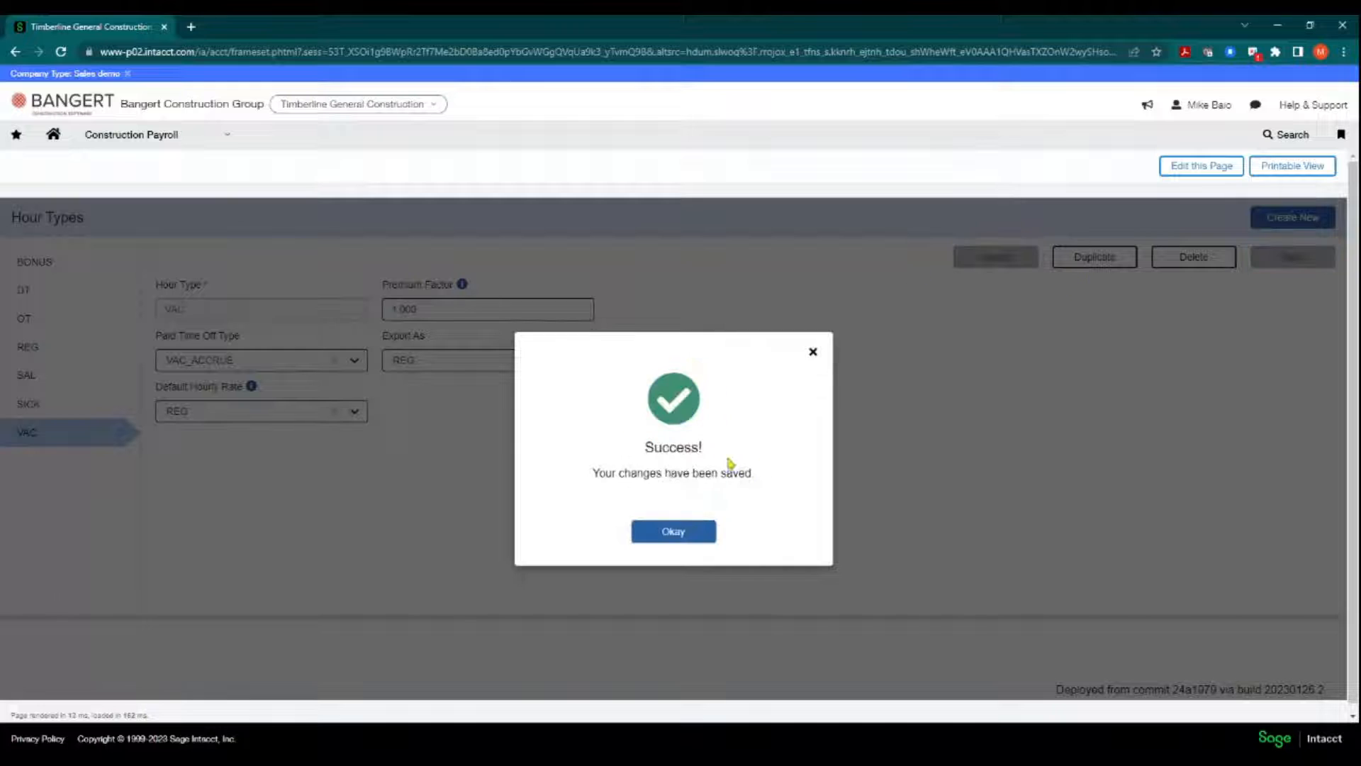
{"action": "left_click", "coordinate": [691, 535]}
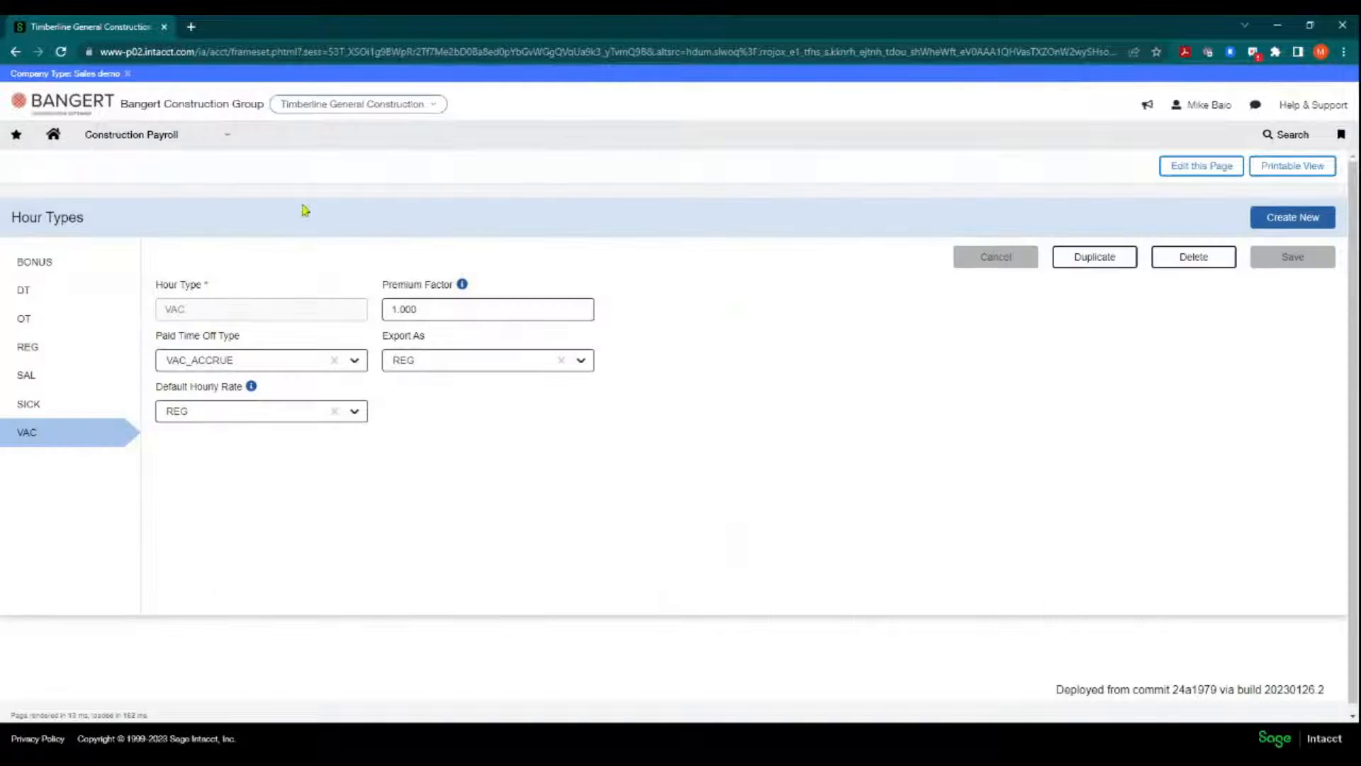
- Open the PTO Types list in Construction Payroll
{"action": "left_click", "coordinate": [213, 139]}
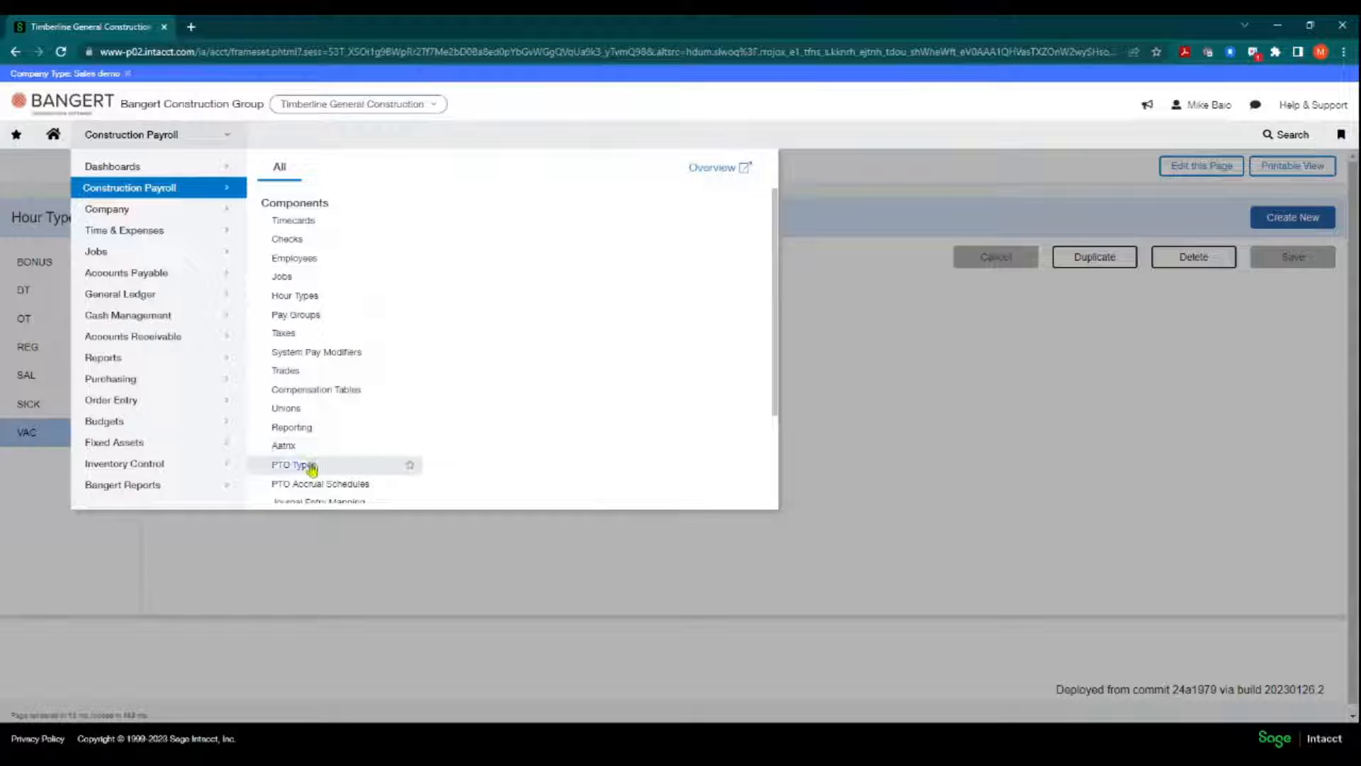
{"action": "scroll", "coordinate": [312, 470], "scroll_direction": "down", "scroll_amount": 1}
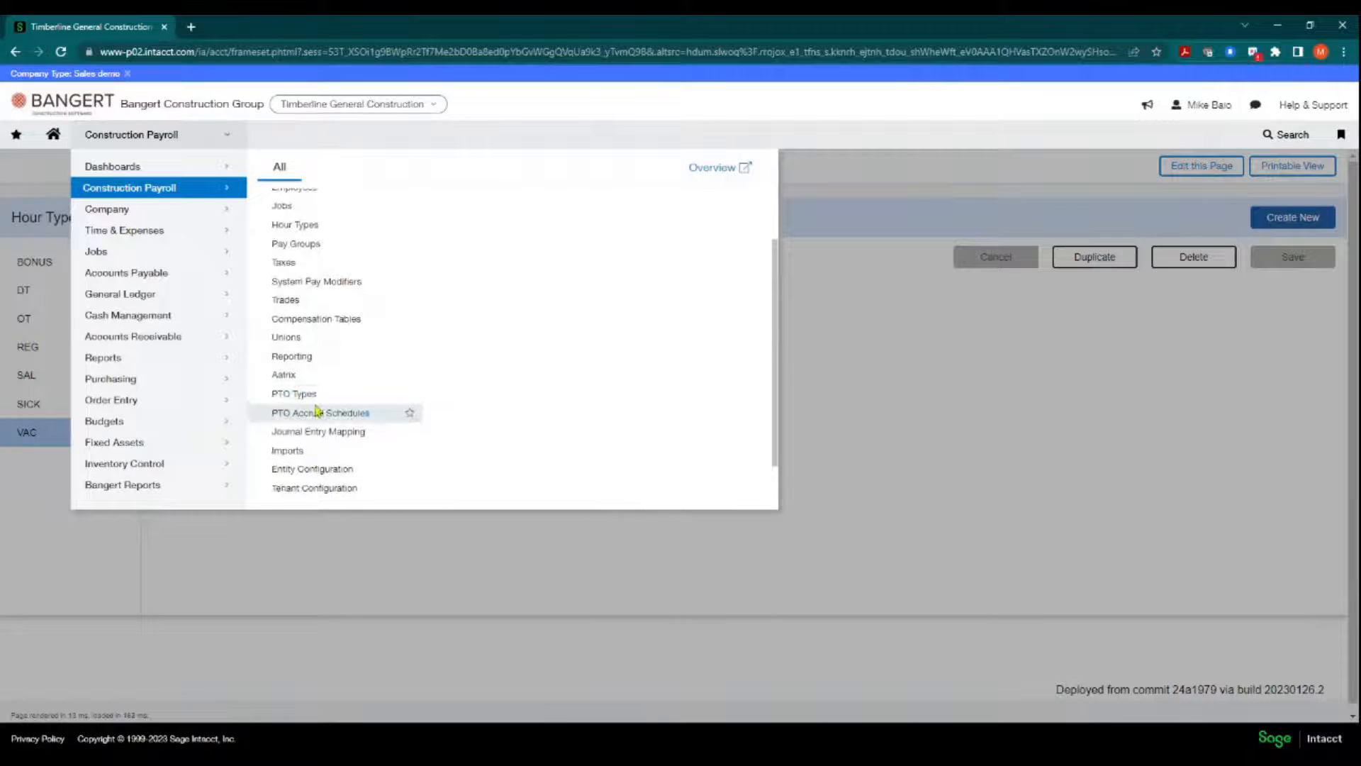
{"action": "left_click", "coordinate": [295, 394]}
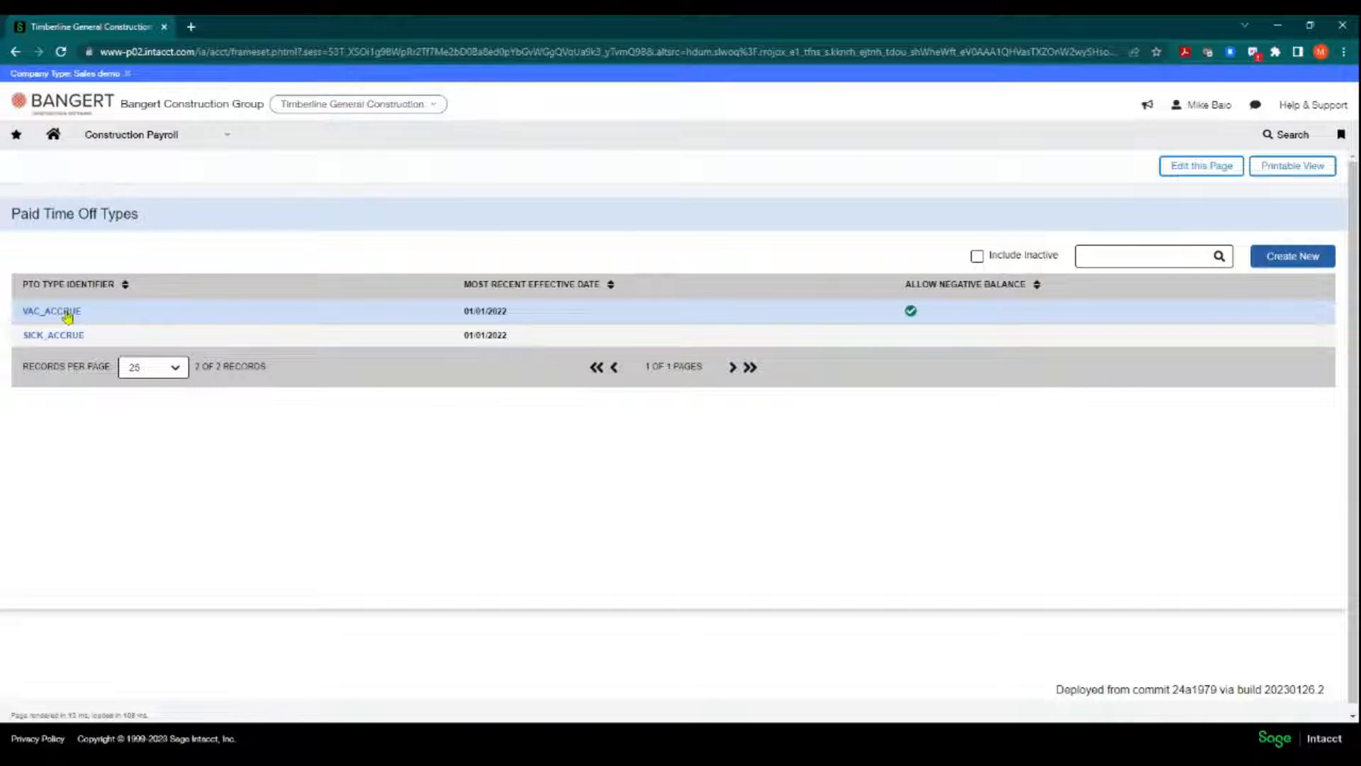
- Check the negative balance setting of the VAC_ACCRUE paid time off type, and open the PTO Accrual Schedules list
{"action": "left_click", "coordinate": [67, 316]}
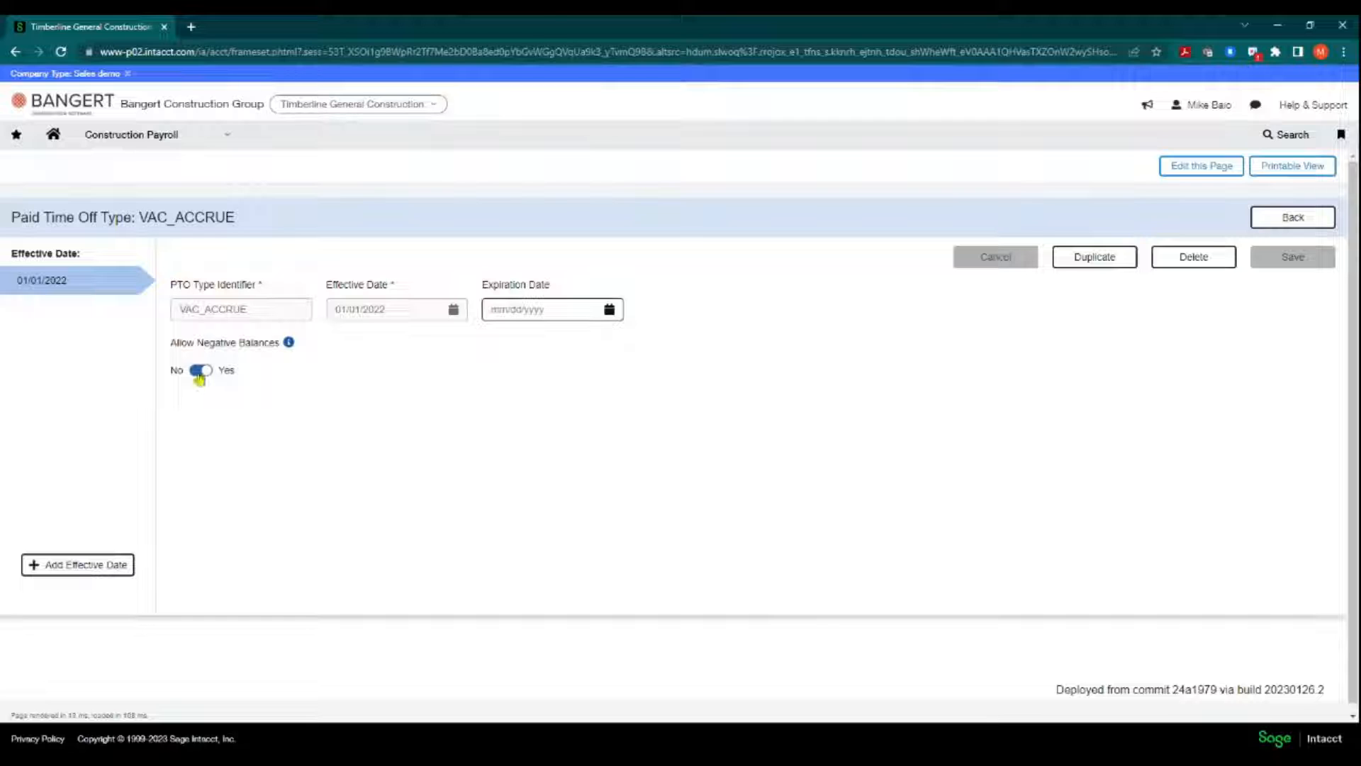
{"action": "left_click", "coordinate": [1282, 224]}
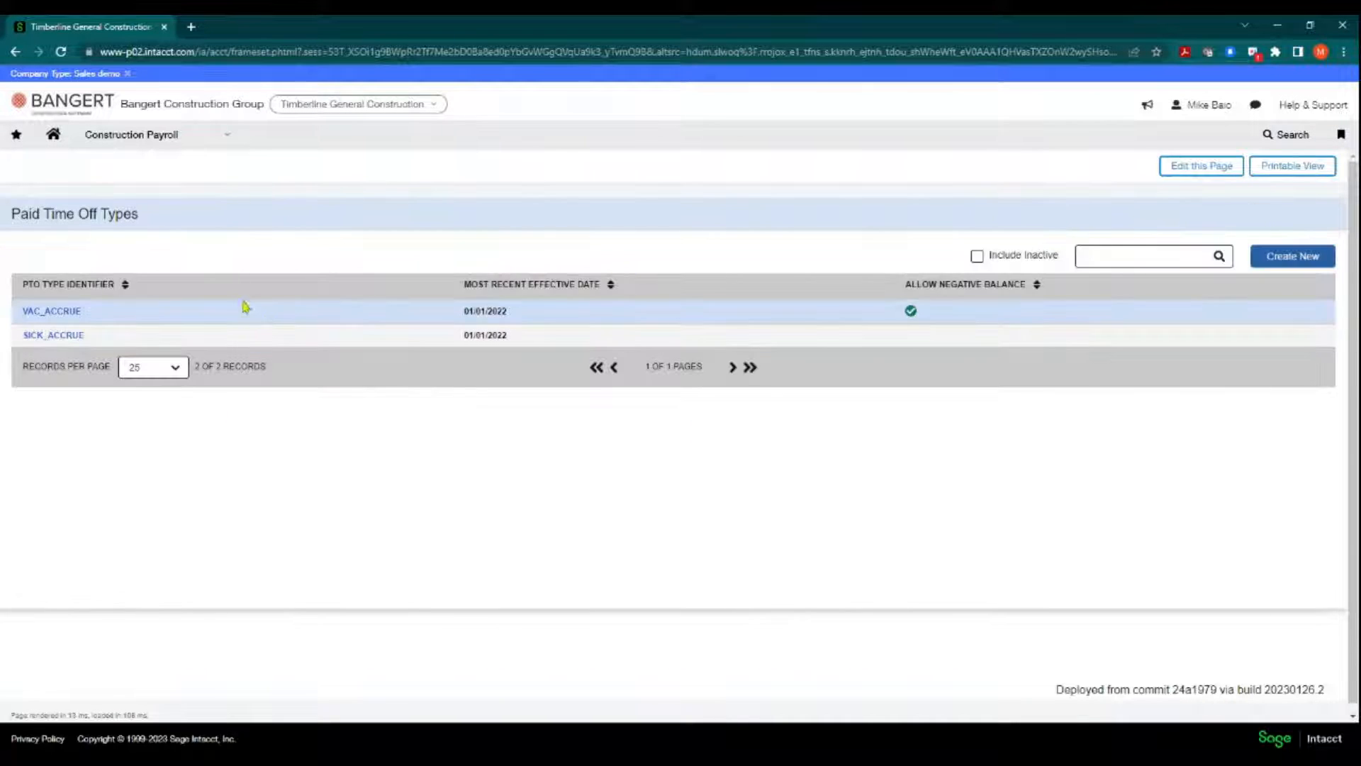
{"action": "left_click", "coordinate": [224, 136]}
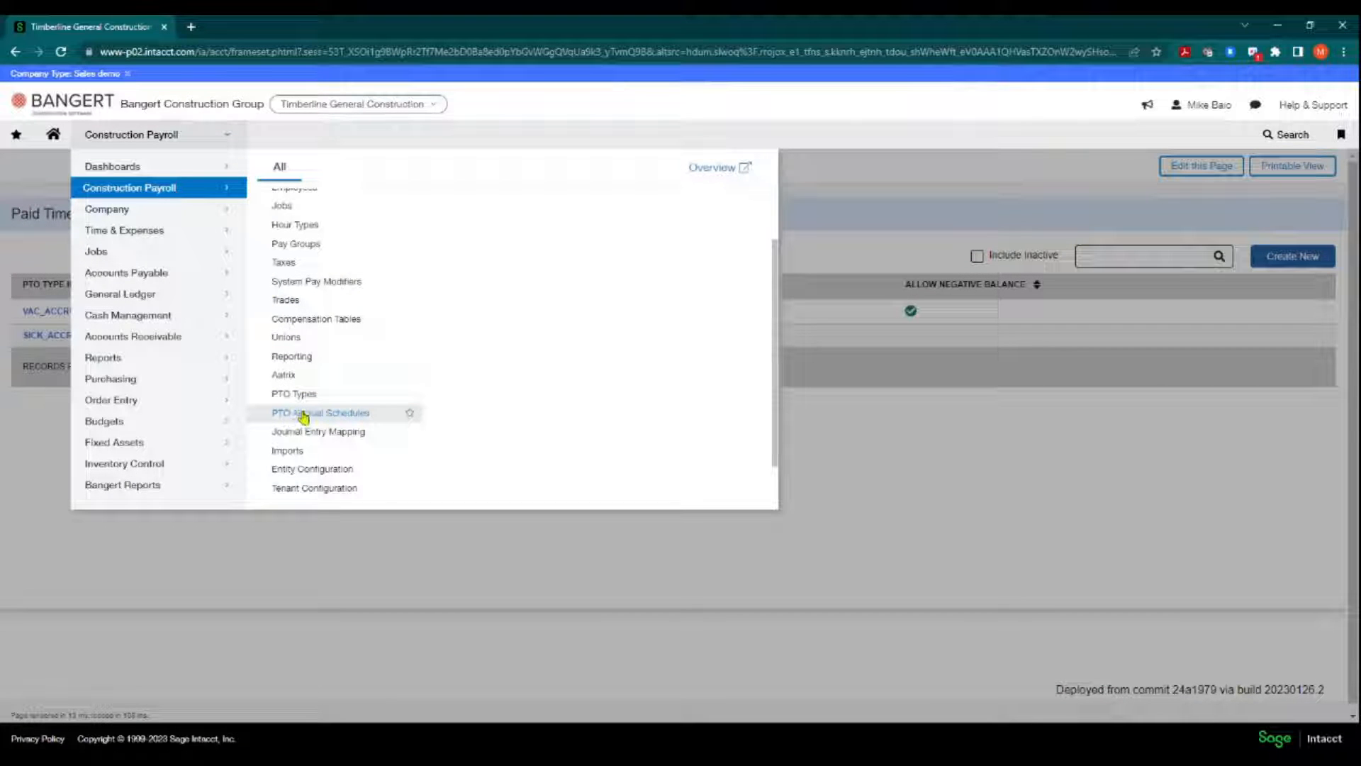
{"action": "left_click", "coordinate": [304, 415]}
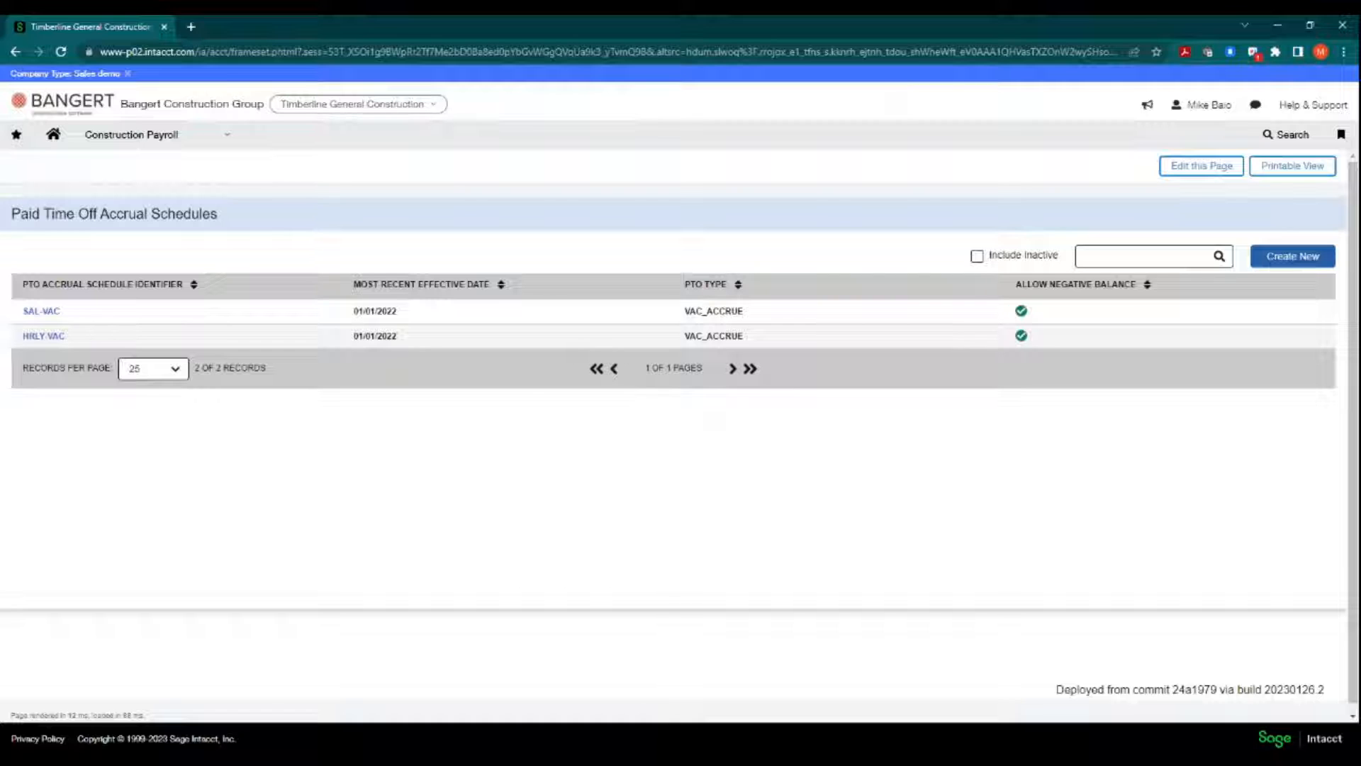
- Open the SAL-VAC accrual schedule and examine the beginning year, maximum hours and accrual amount for 0 - 2 years of service
{"action": "left_click", "coordinate": [47, 313]}
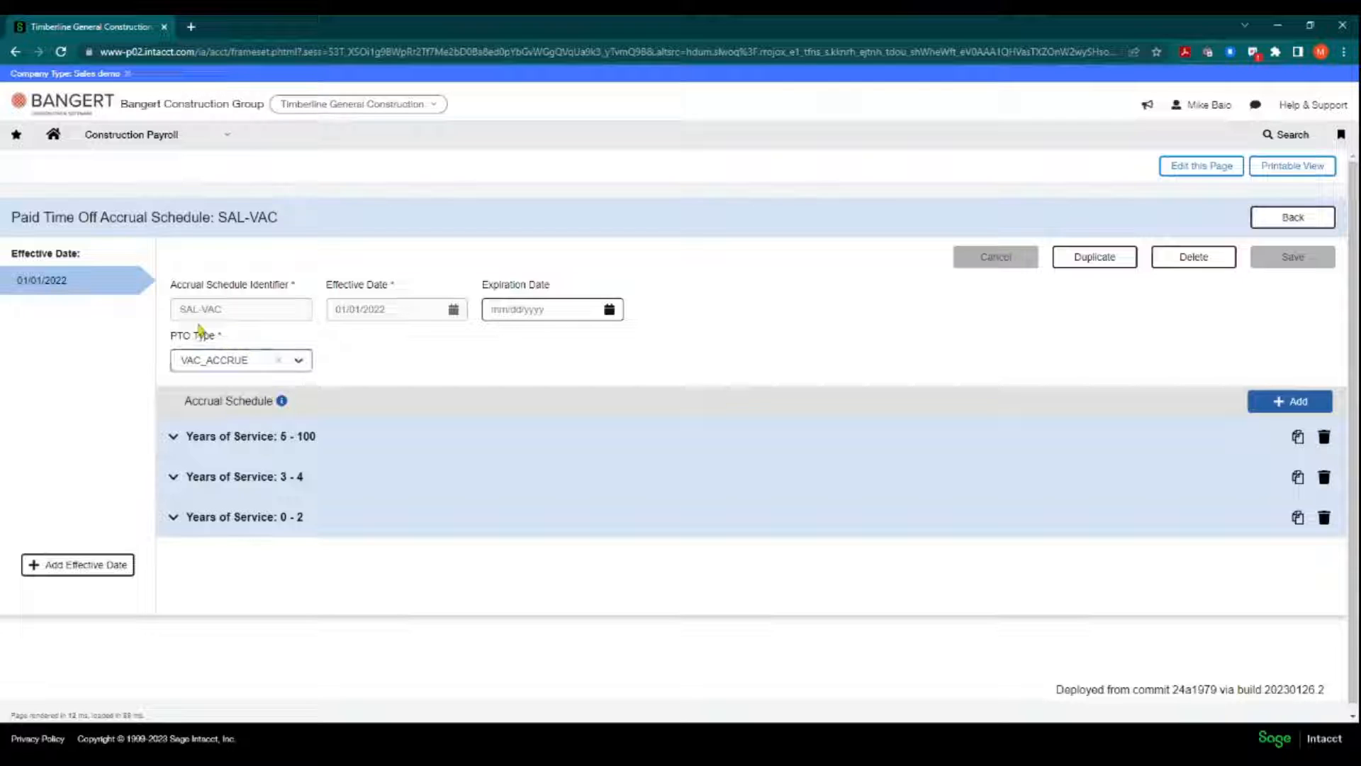
{"action": "left_click", "coordinate": [174, 524]}
{"action": "left_click", "coordinate": [228, 608]}
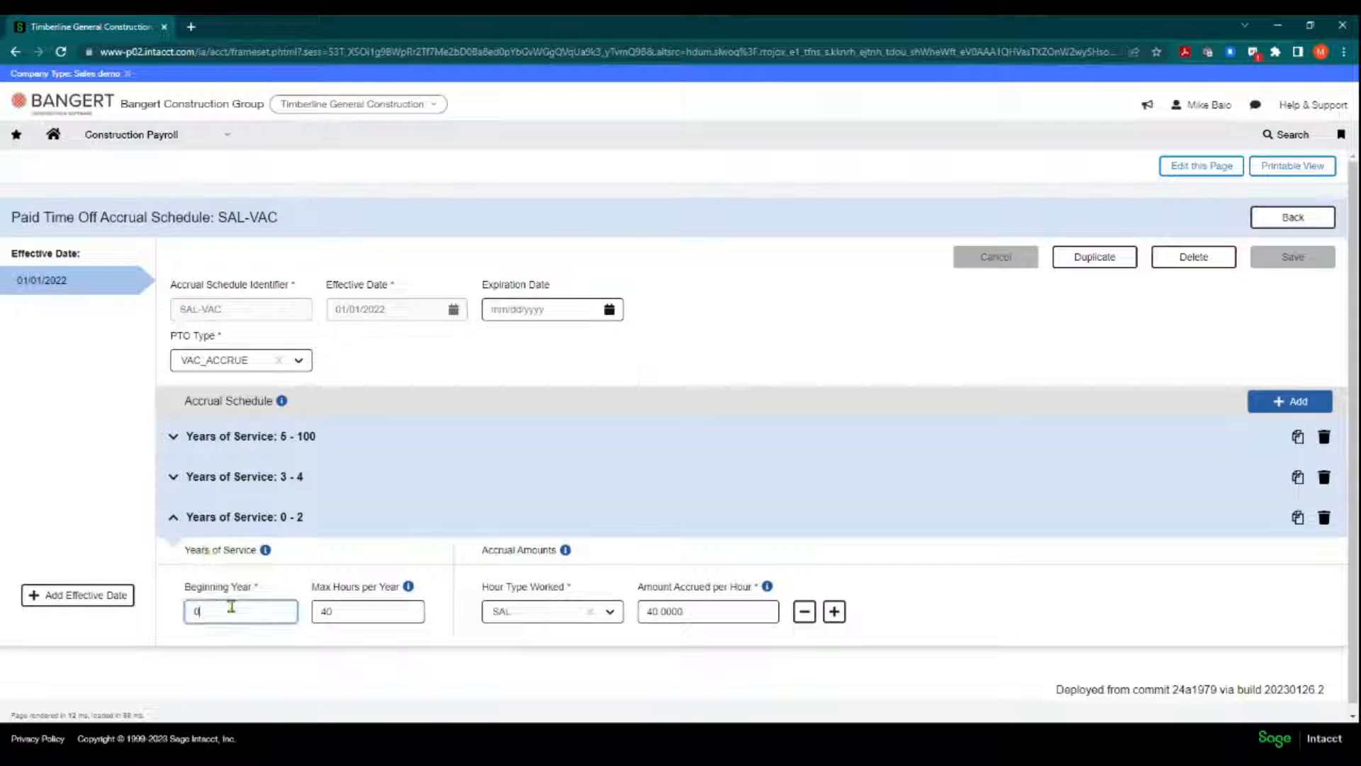
{"action": "left_click_drag", "start_coordinate": [341, 622], "coordinate": [309, 615]}
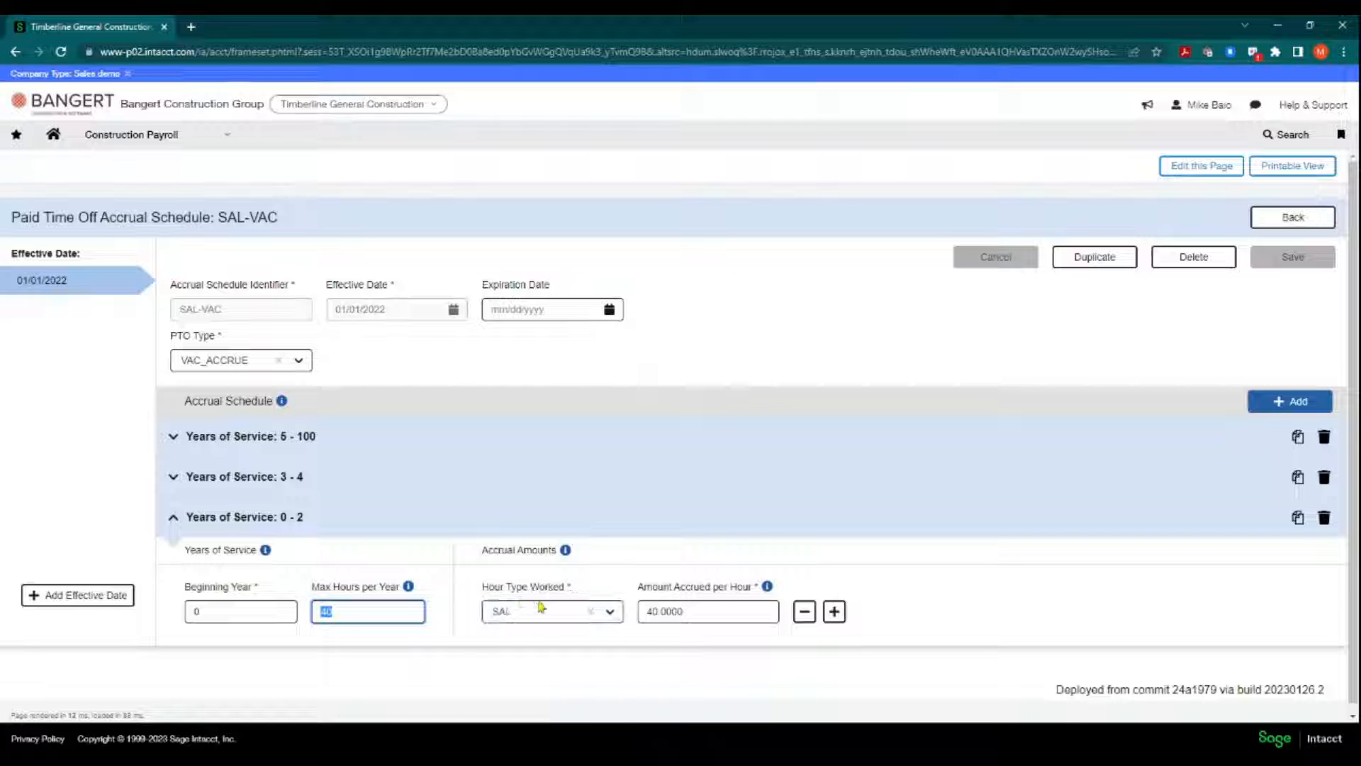
{"action": "left_click_drag", "start_coordinate": [699, 611], "coordinate": [627, 620]}
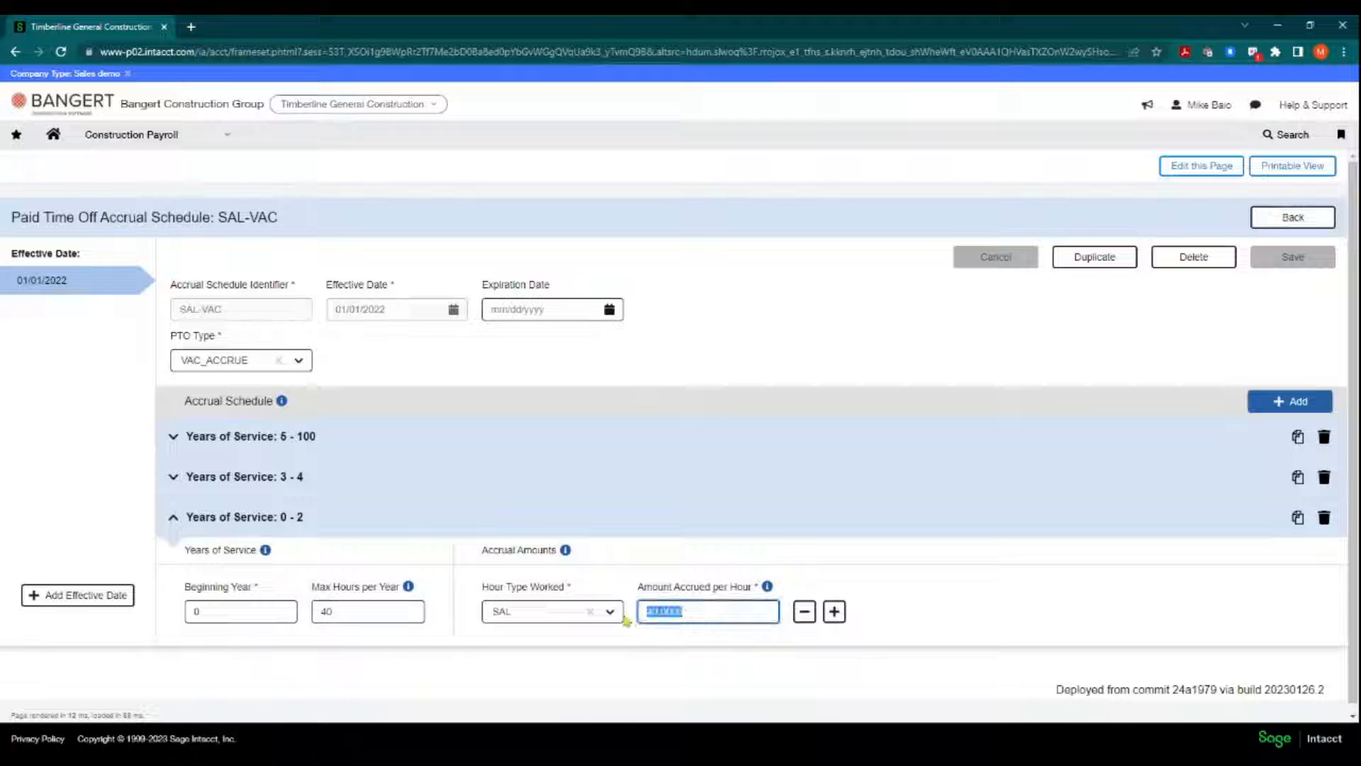
{"action": "left_click_drag", "start_coordinate": [340, 614], "coordinate": [319, 613]}
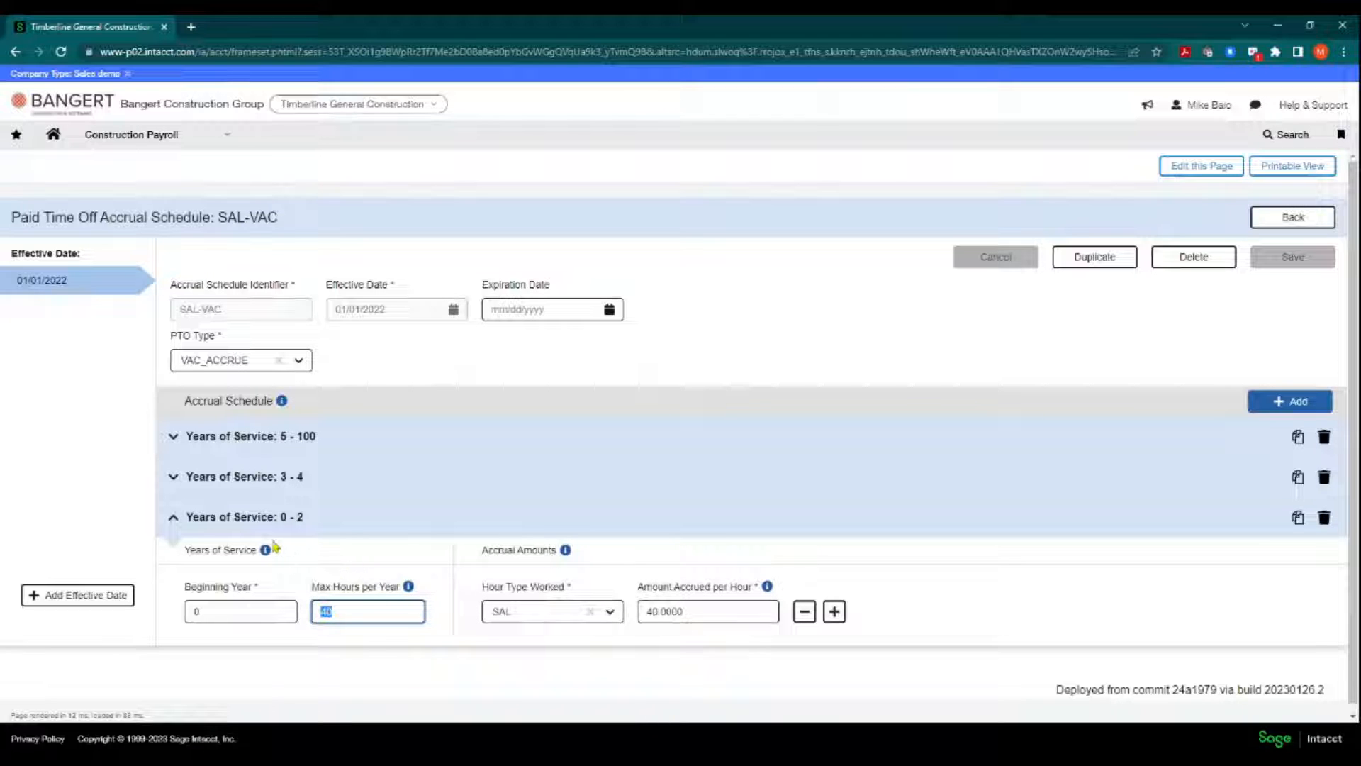
- Review the SAL-VAC settings for 3 - 4 and 5 - 100 years of service, and return to the accrual schedules list
{"action": "left_click", "coordinate": [173, 479]}
{"action": "left_click", "coordinate": [255, 567]}
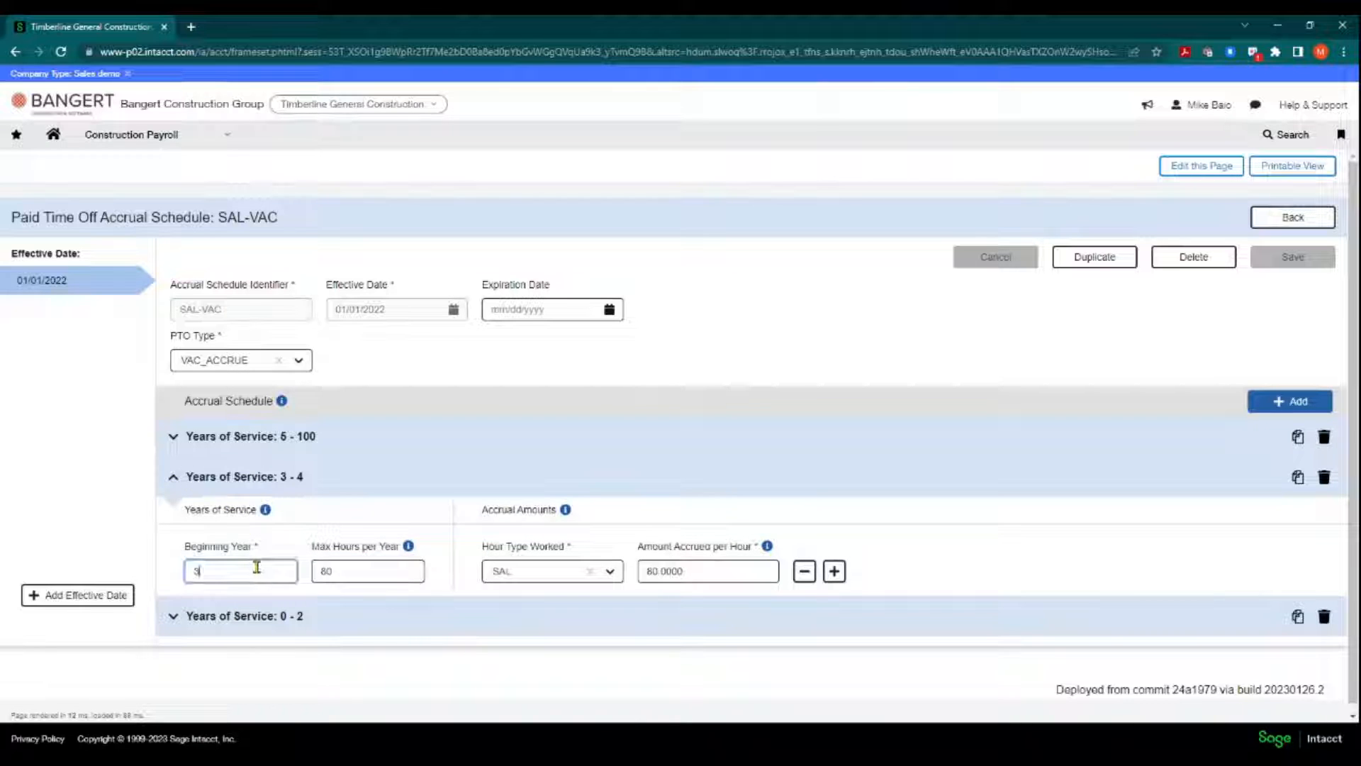
{"action": "double_click", "coordinate": [353, 568]}
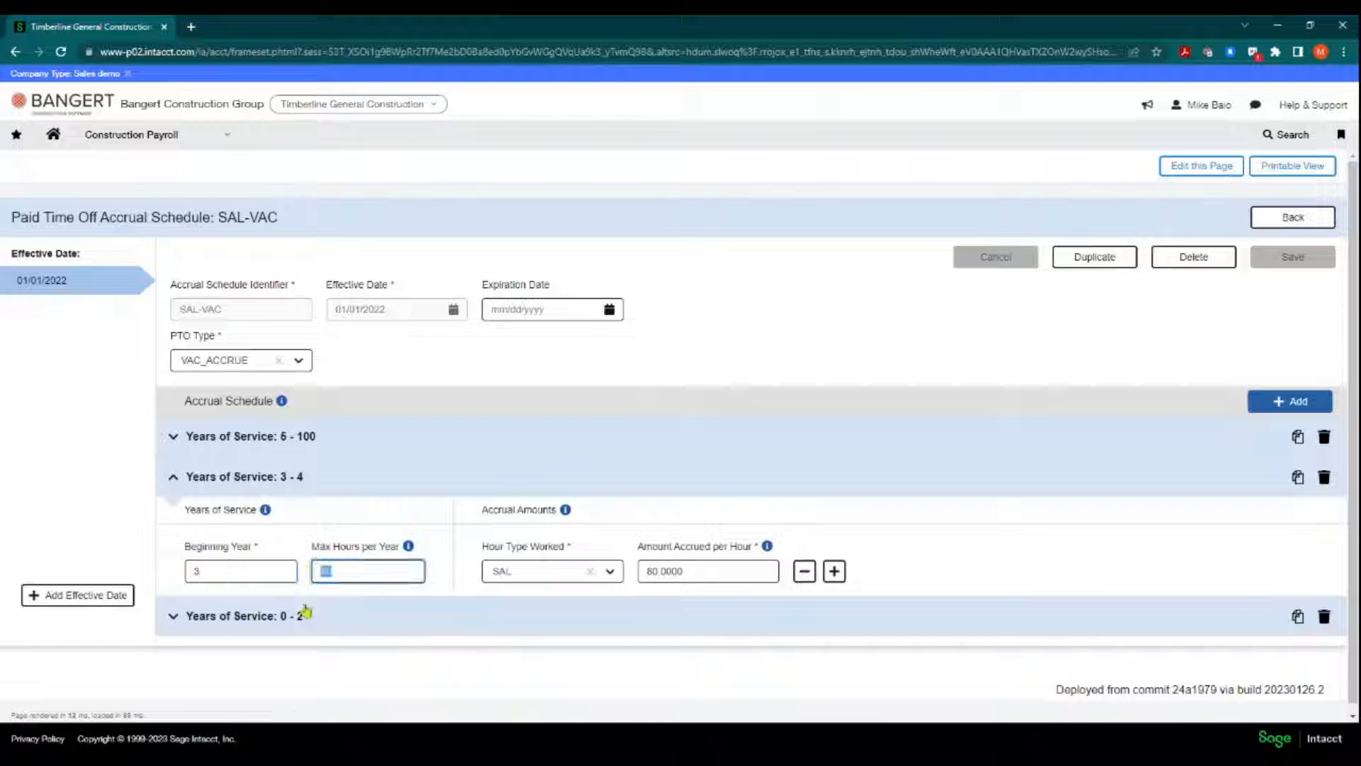
{"action": "left_click", "coordinate": [644, 571]}
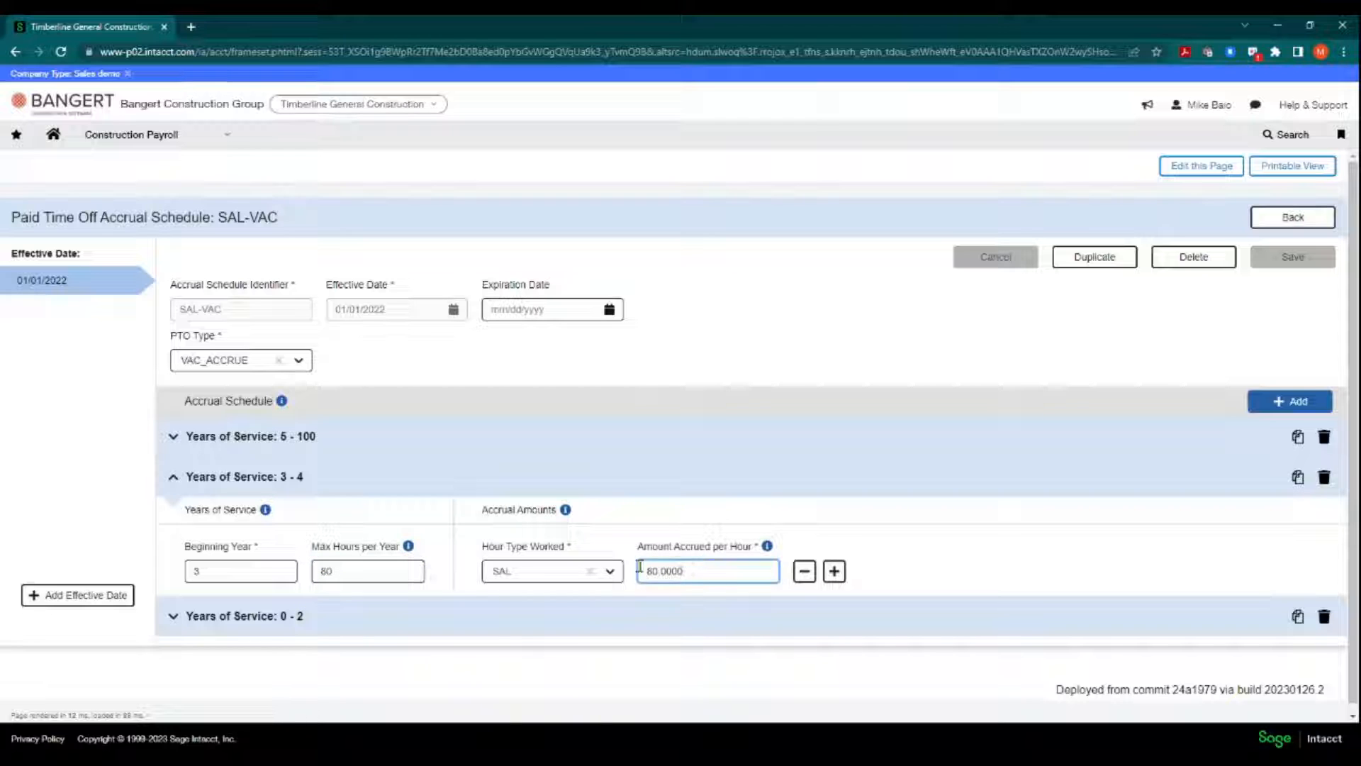
{"action": "left_click", "coordinate": [175, 439]}
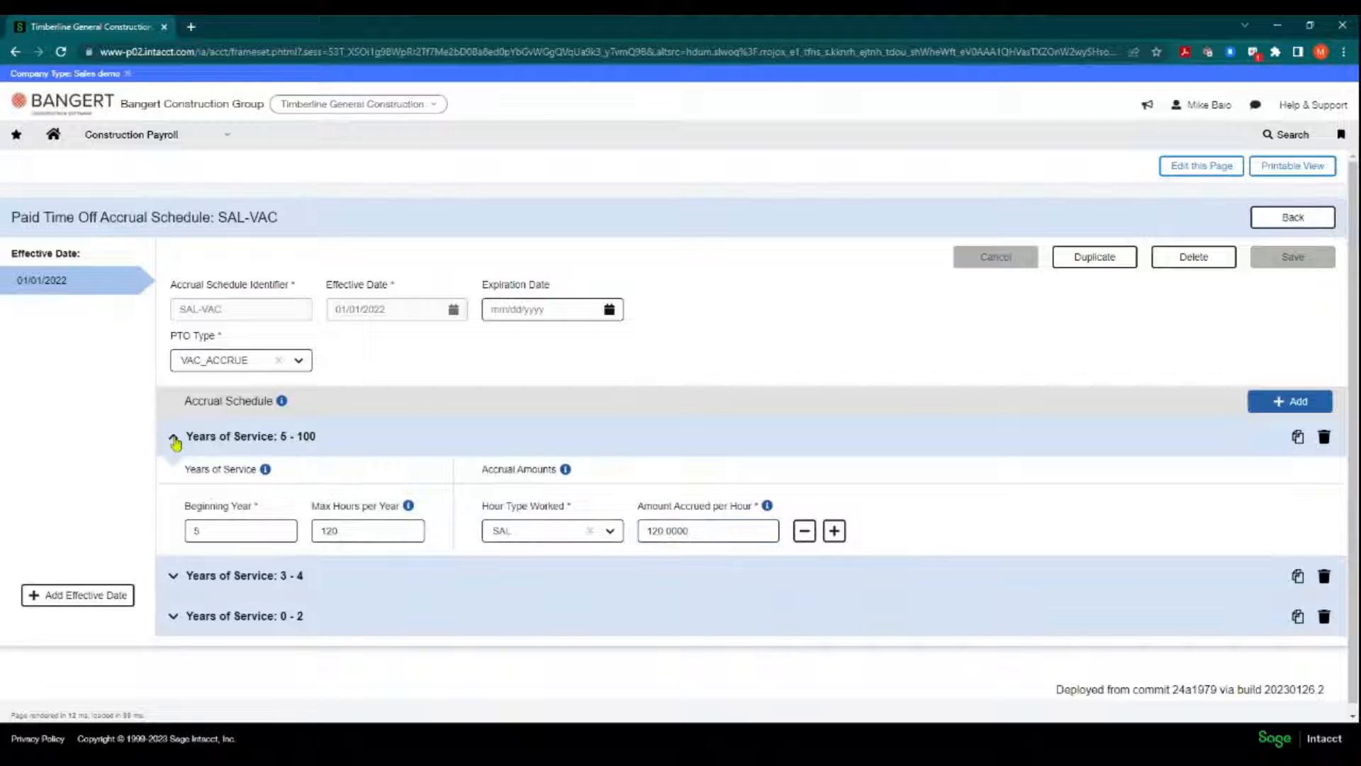
{"action": "left_click", "coordinate": [222, 530]}
{"action": "double_click", "coordinate": [328, 531]}
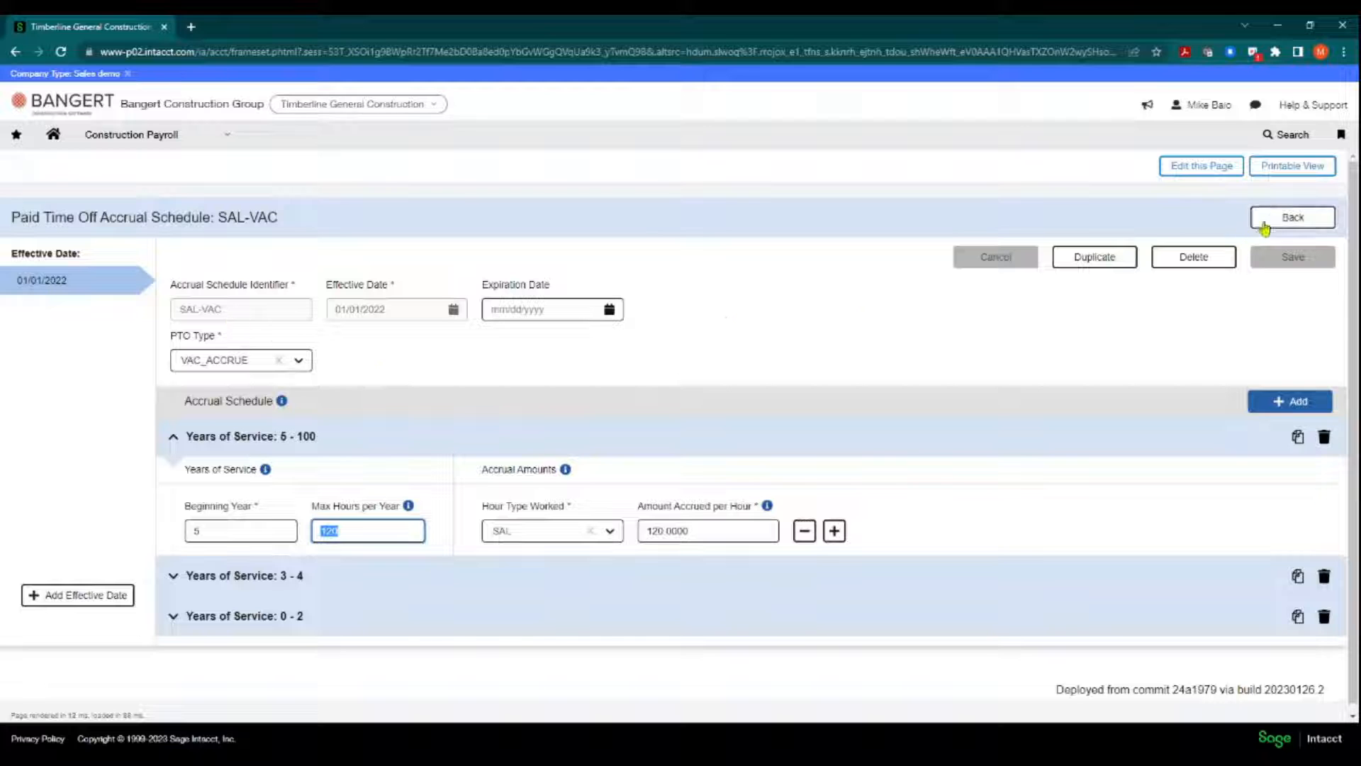
{"action": "left_click", "coordinate": [1285, 218]}
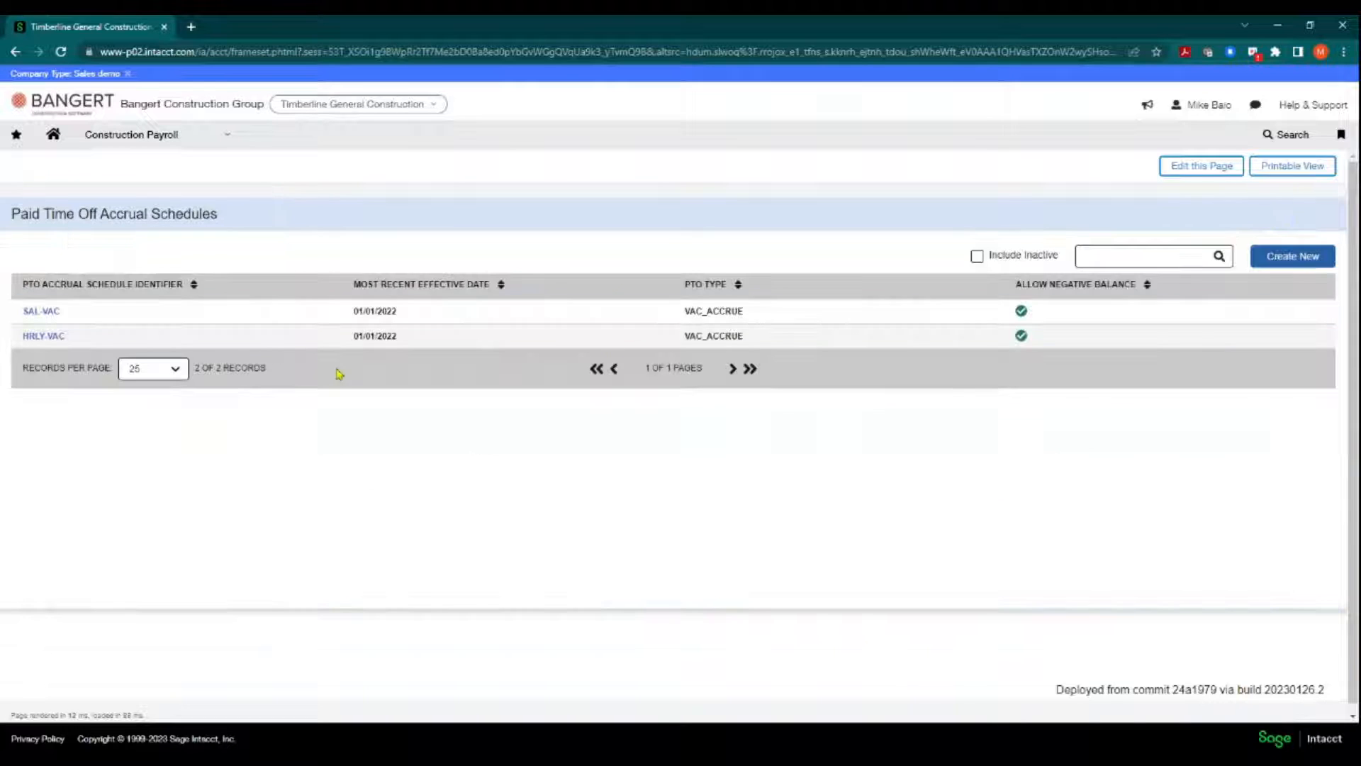
- Open the HRLY-VAC accrual schedule and examine the maximum hours and hourly accrual amounts for 1 - 2 years of service
{"action": "left_click", "coordinate": [38, 338]}
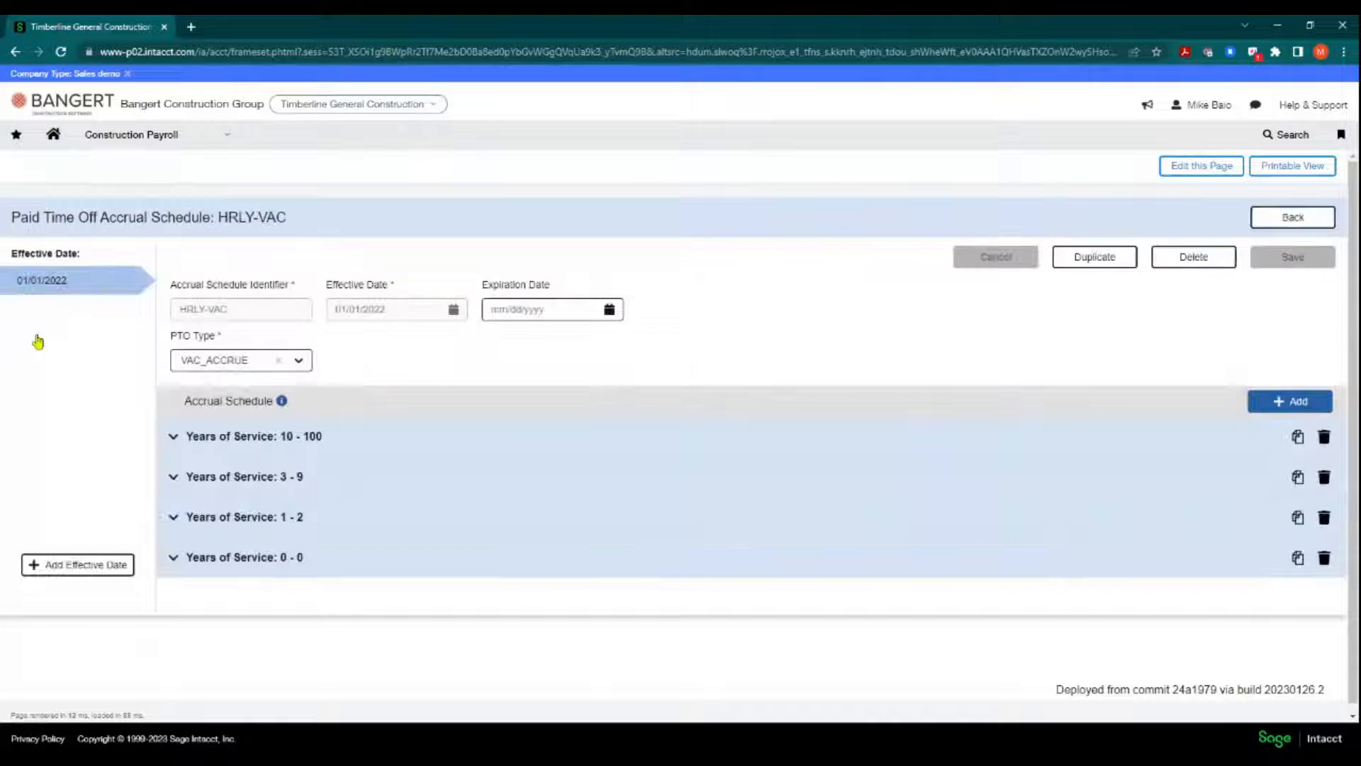
{"action": "left_click", "coordinate": [175, 522]}
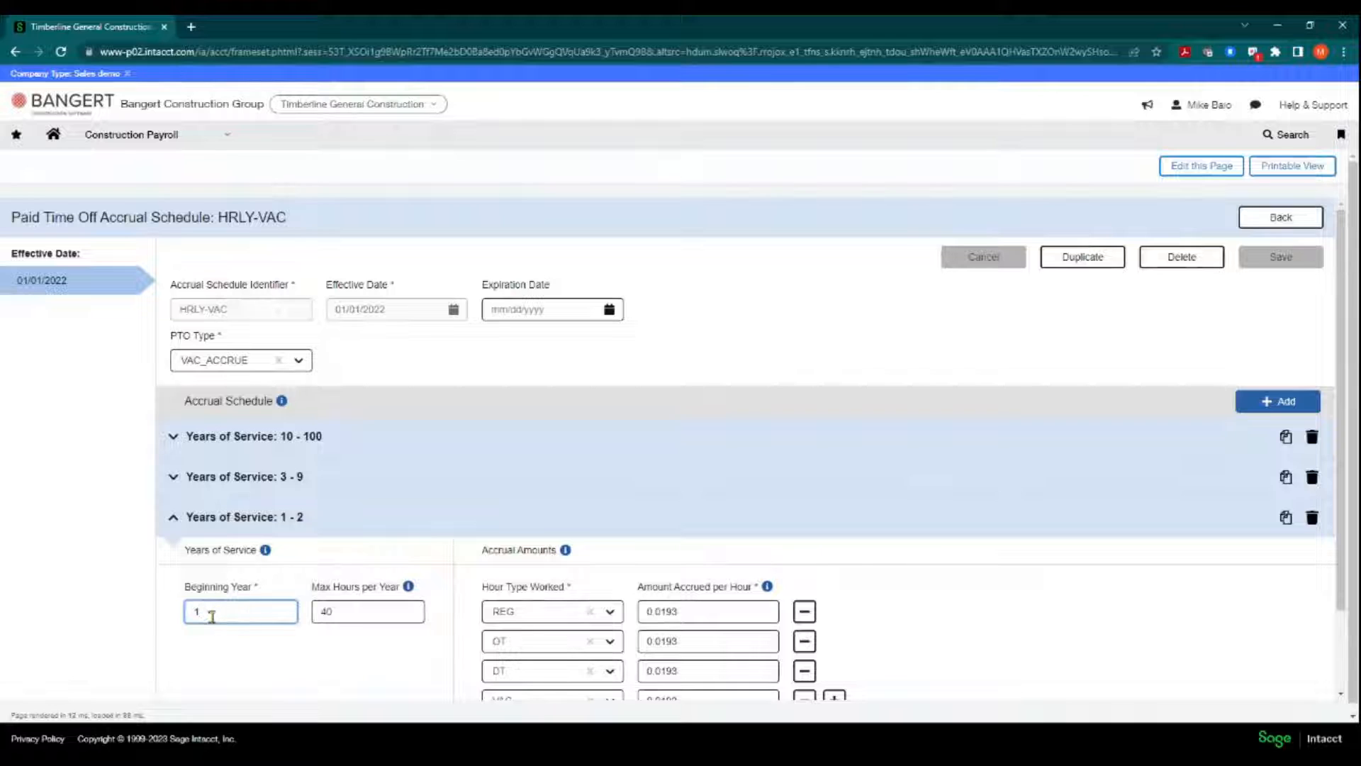
{"action": "left_click", "coordinate": [339, 613]}
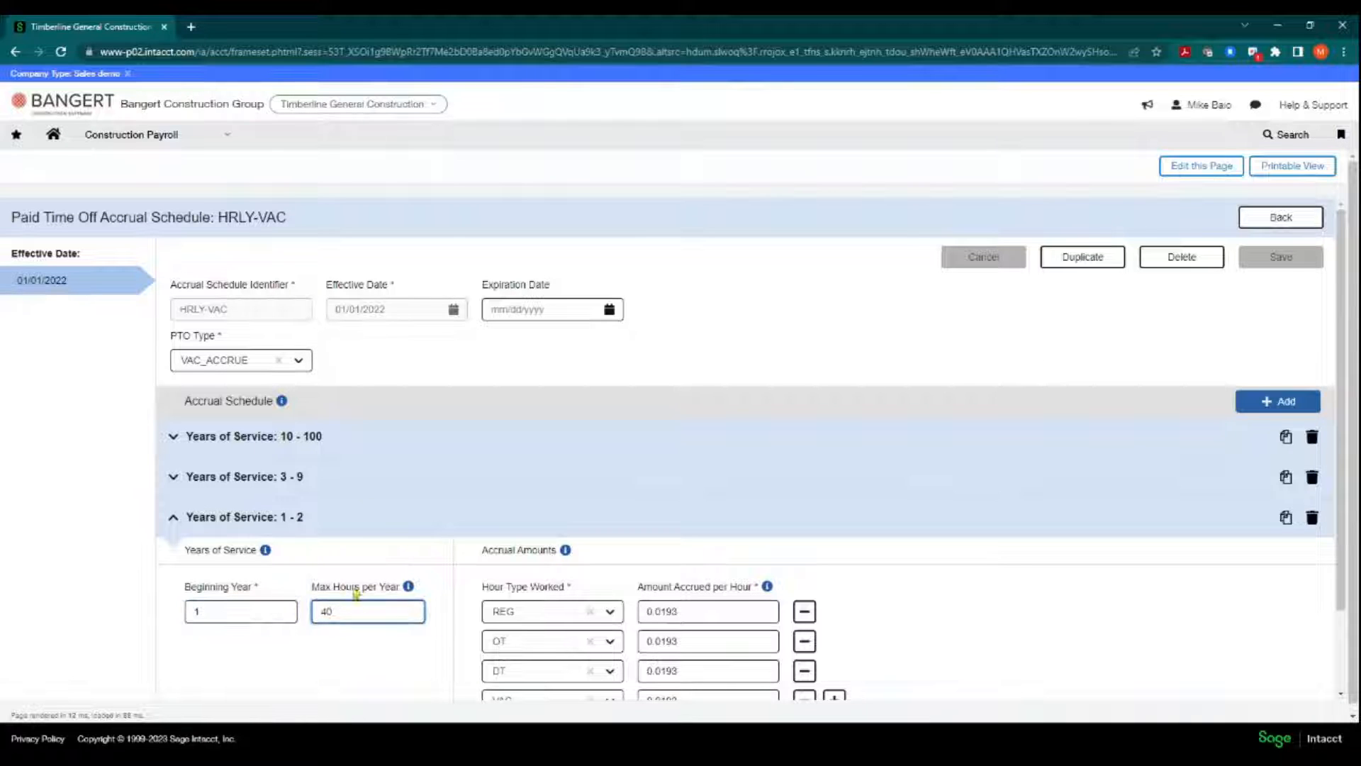
{"action": "scroll", "coordinate": [355, 599], "scroll_direction": "down", "scroll_amount": 2}
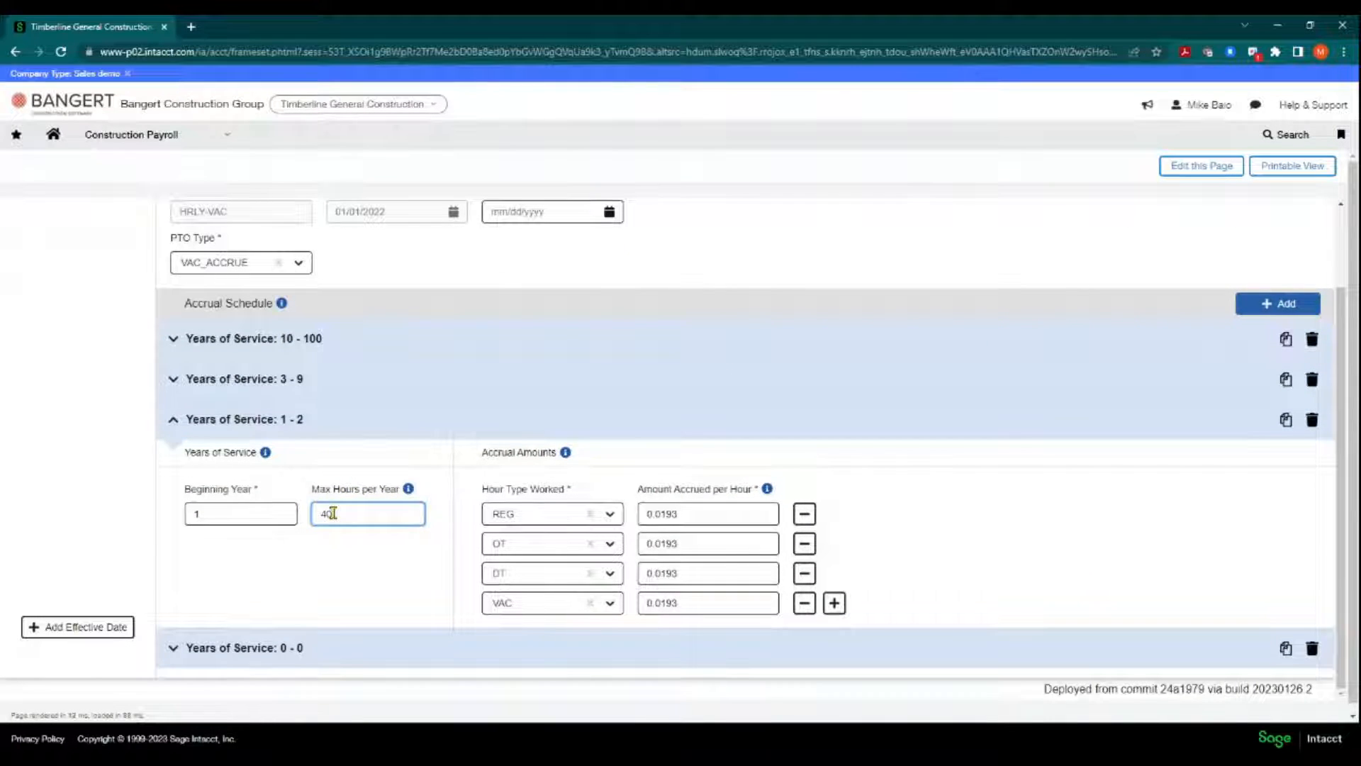
{"action": "left_click", "coordinate": [690, 516]}
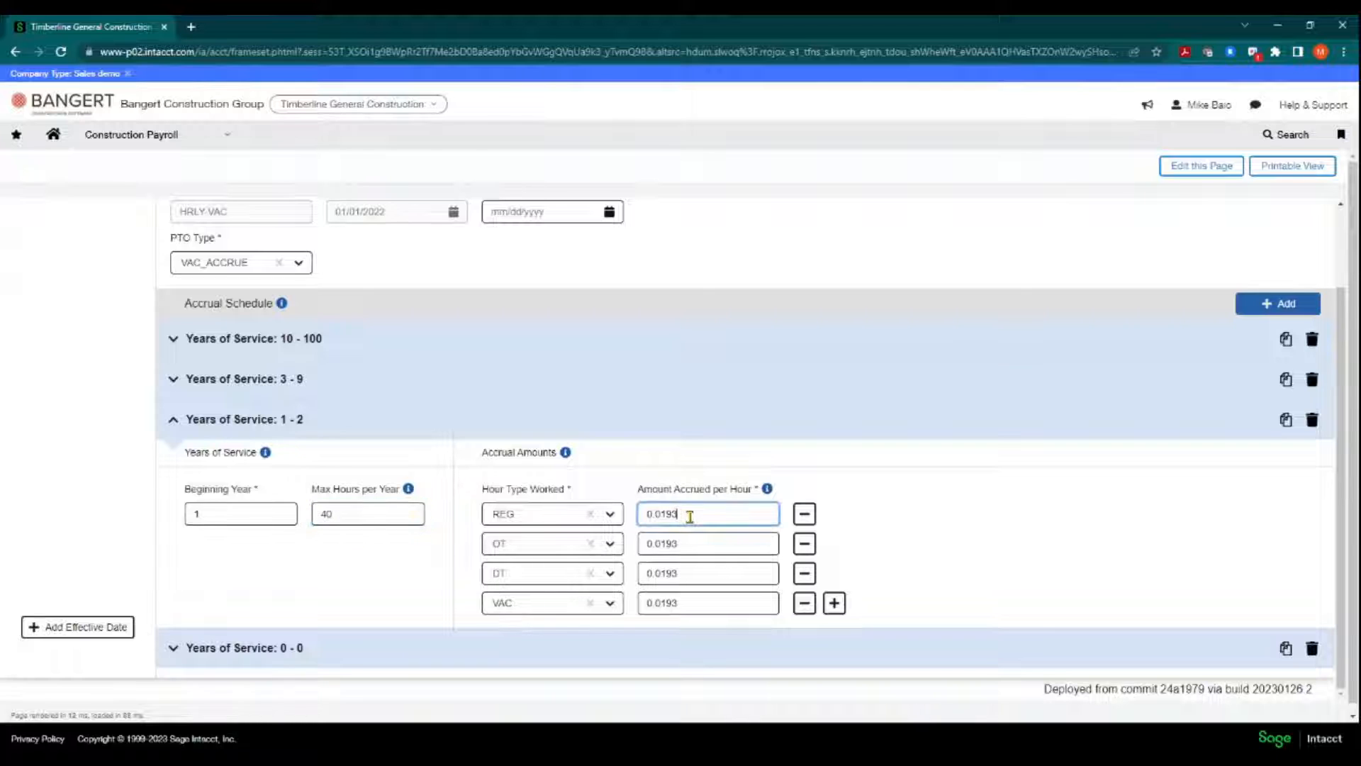
{"action": "double_click", "coordinate": [688, 519]}
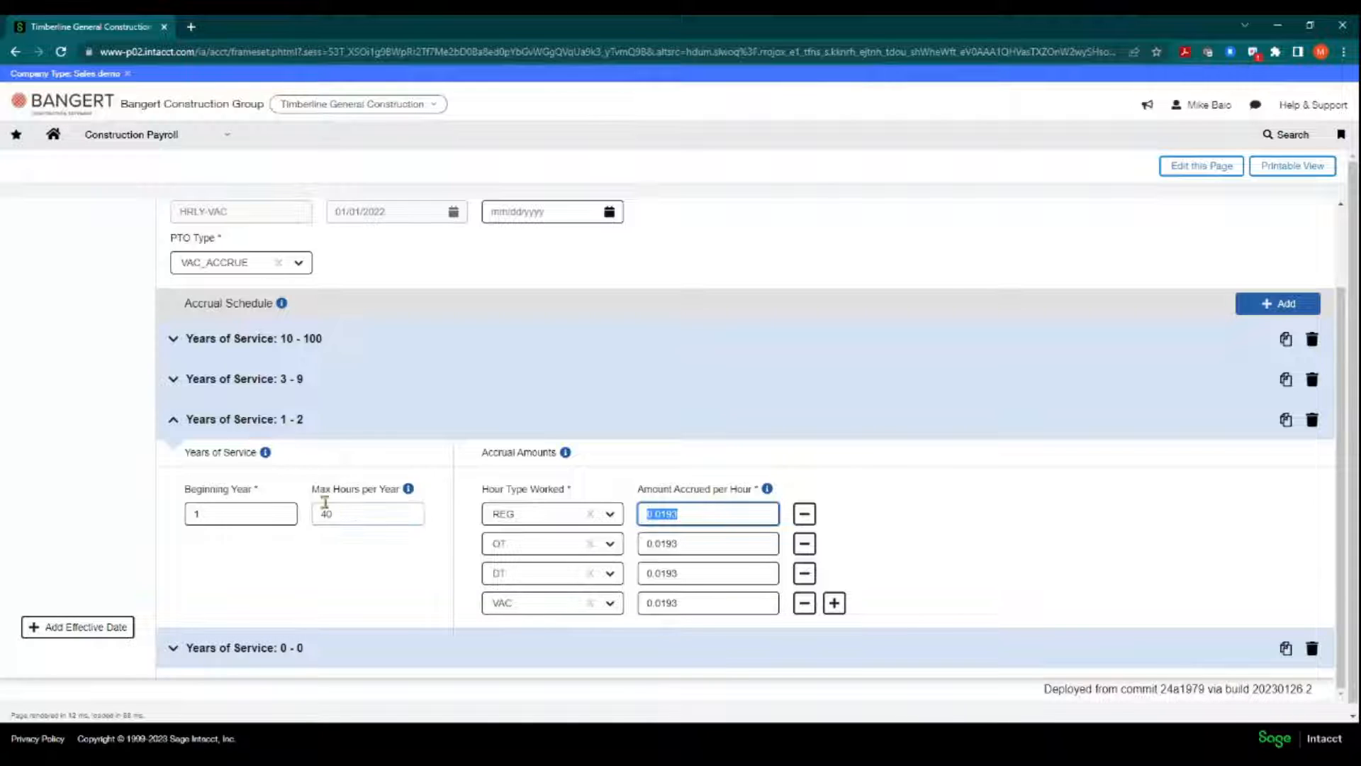
{"action": "left_click", "coordinate": [686, 517]}
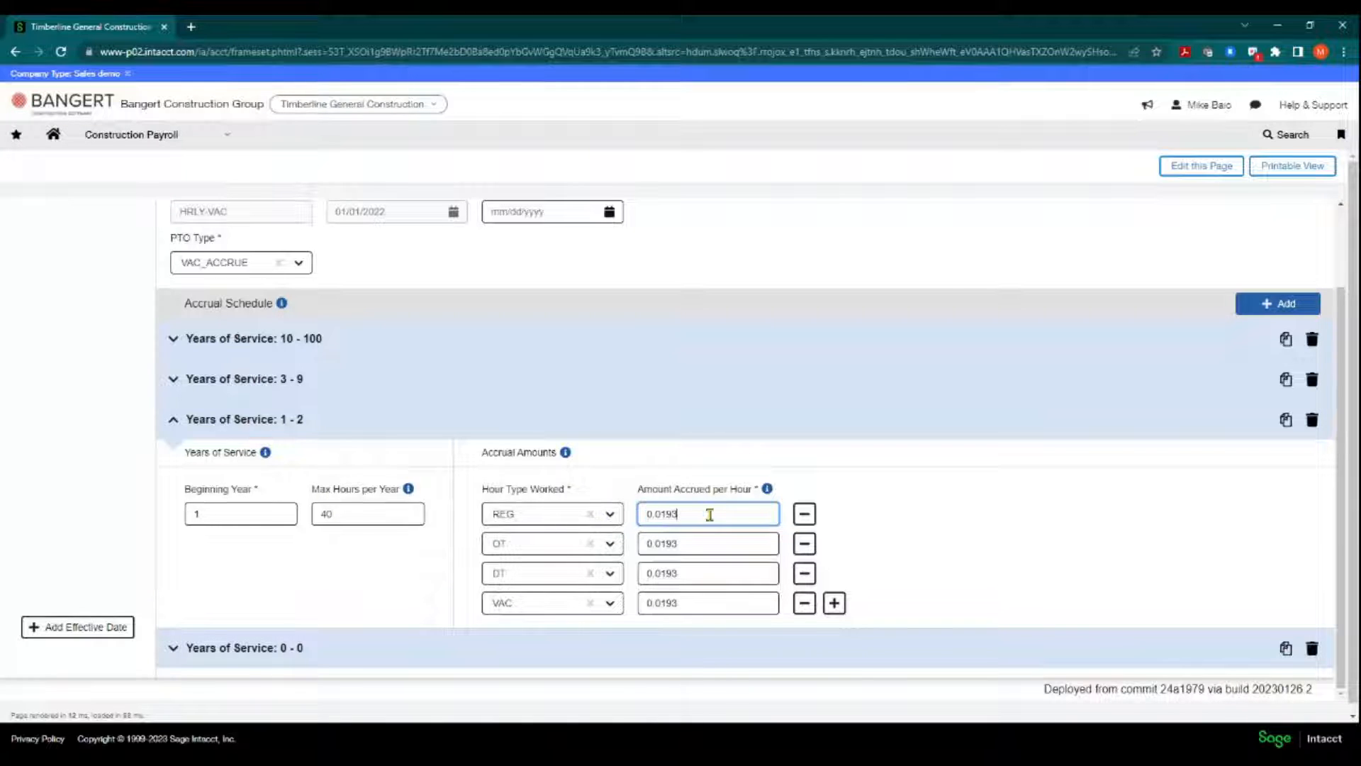
{"action": "left_click_drag", "start_coordinate": [710, 516], "coordinate": [637, 517]}
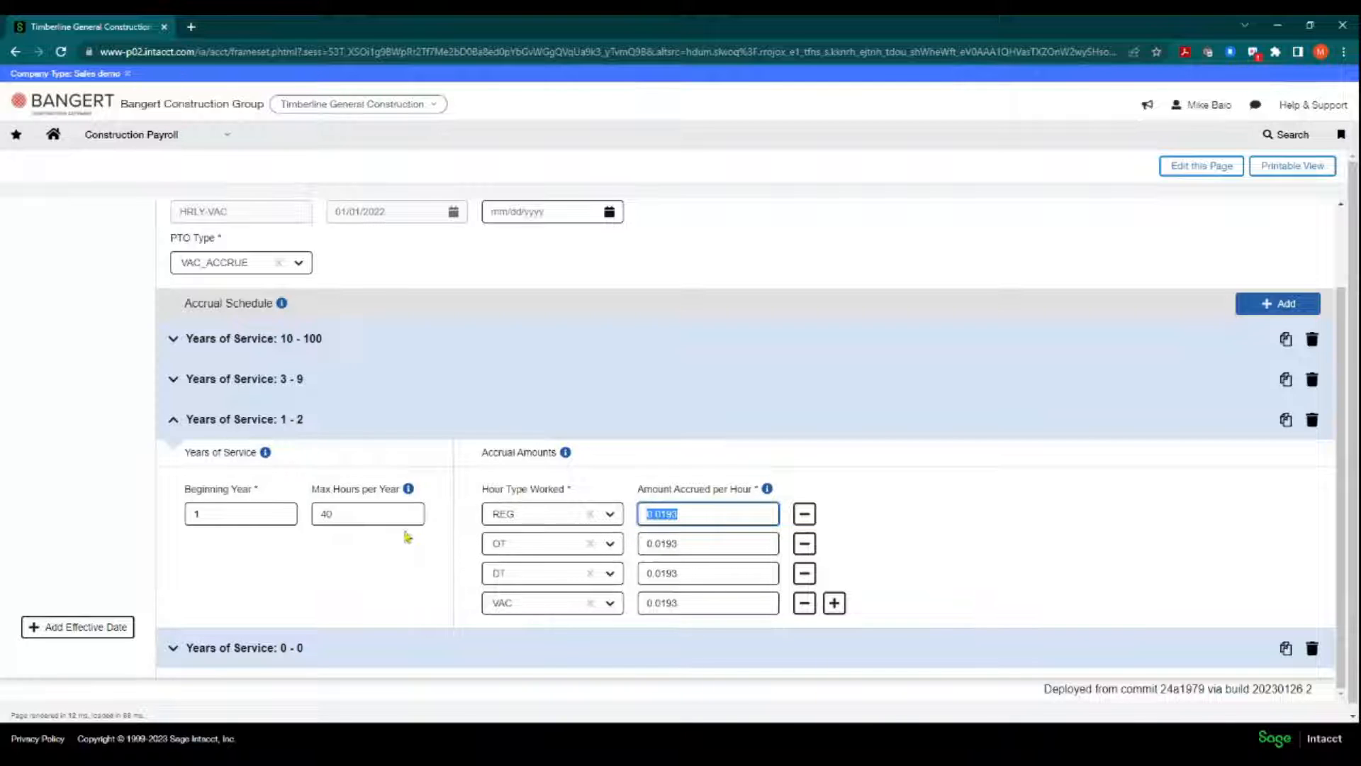
{"action": "left_click", "coordinate": [377, 514]}
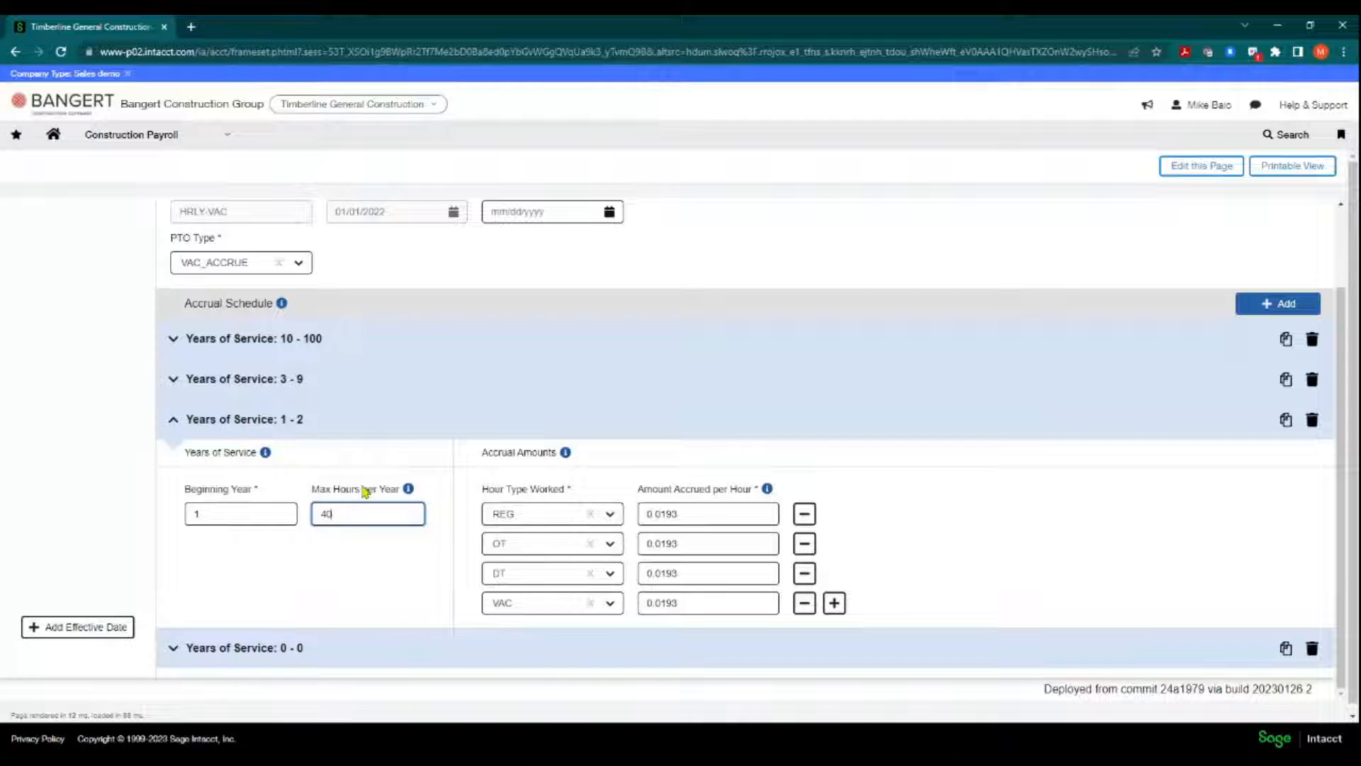
- Review HRLY-VAC's accrual amounts for 3 - 9 years of service and its effective date, and return to the accrual schedules list
{"action": "left_click", "coordinate": [173, 379]}
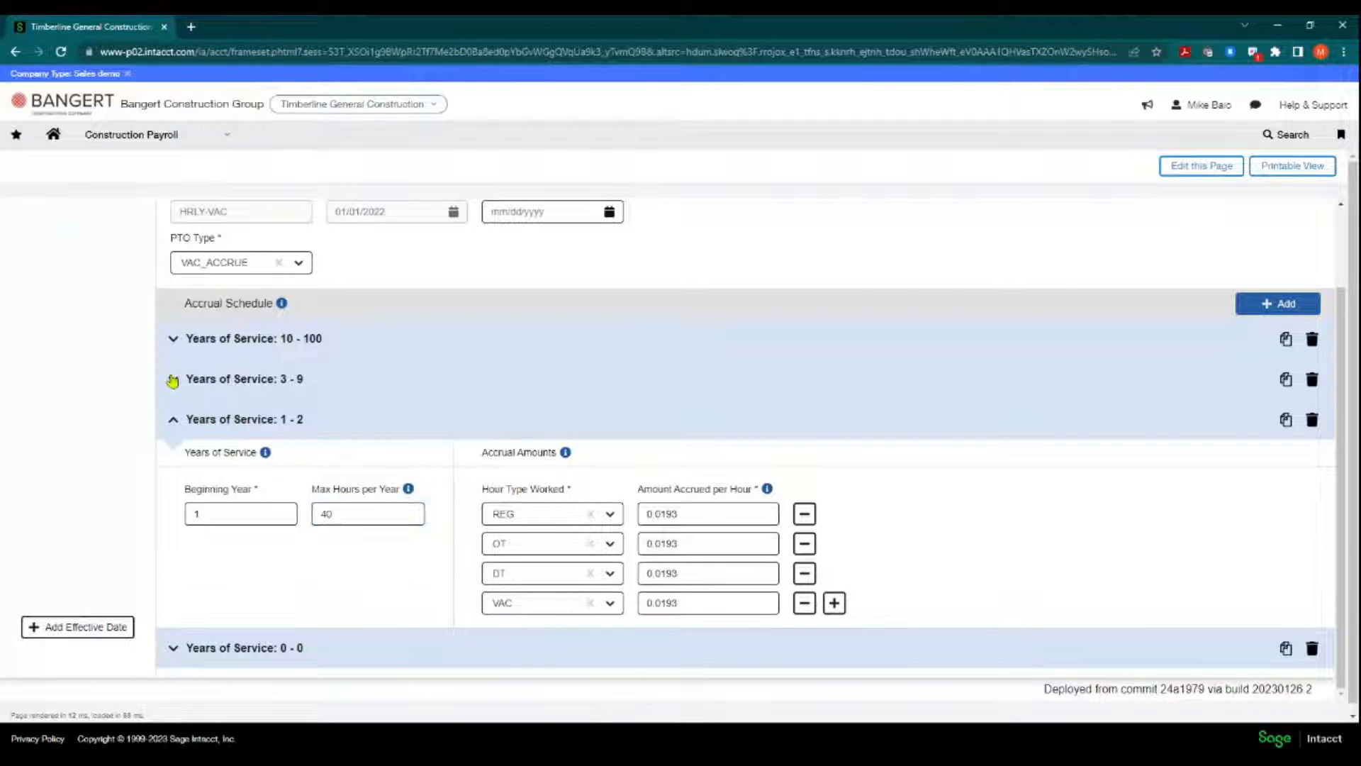
{"action": "left_click", "coordinate": [208, 502]}
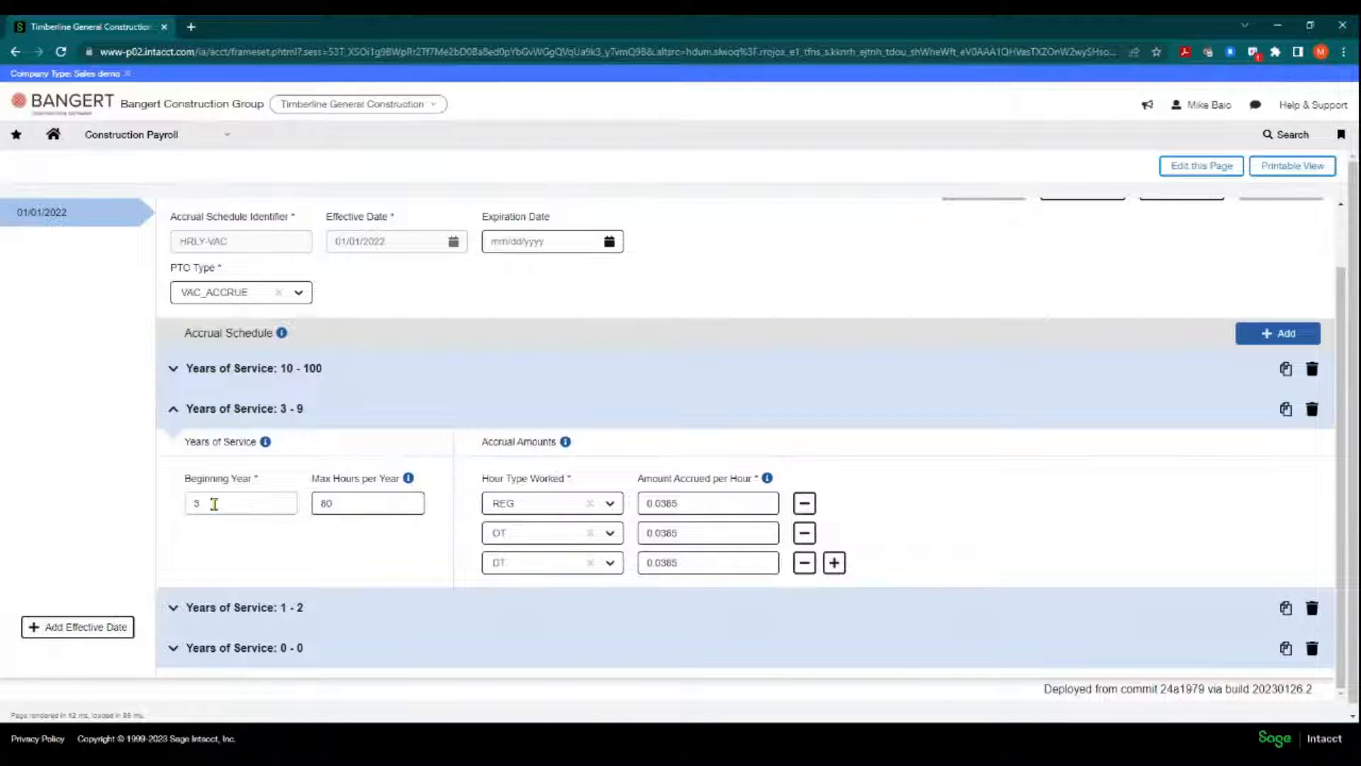
{"action": "left_click", "coordinate": [341, 510]}
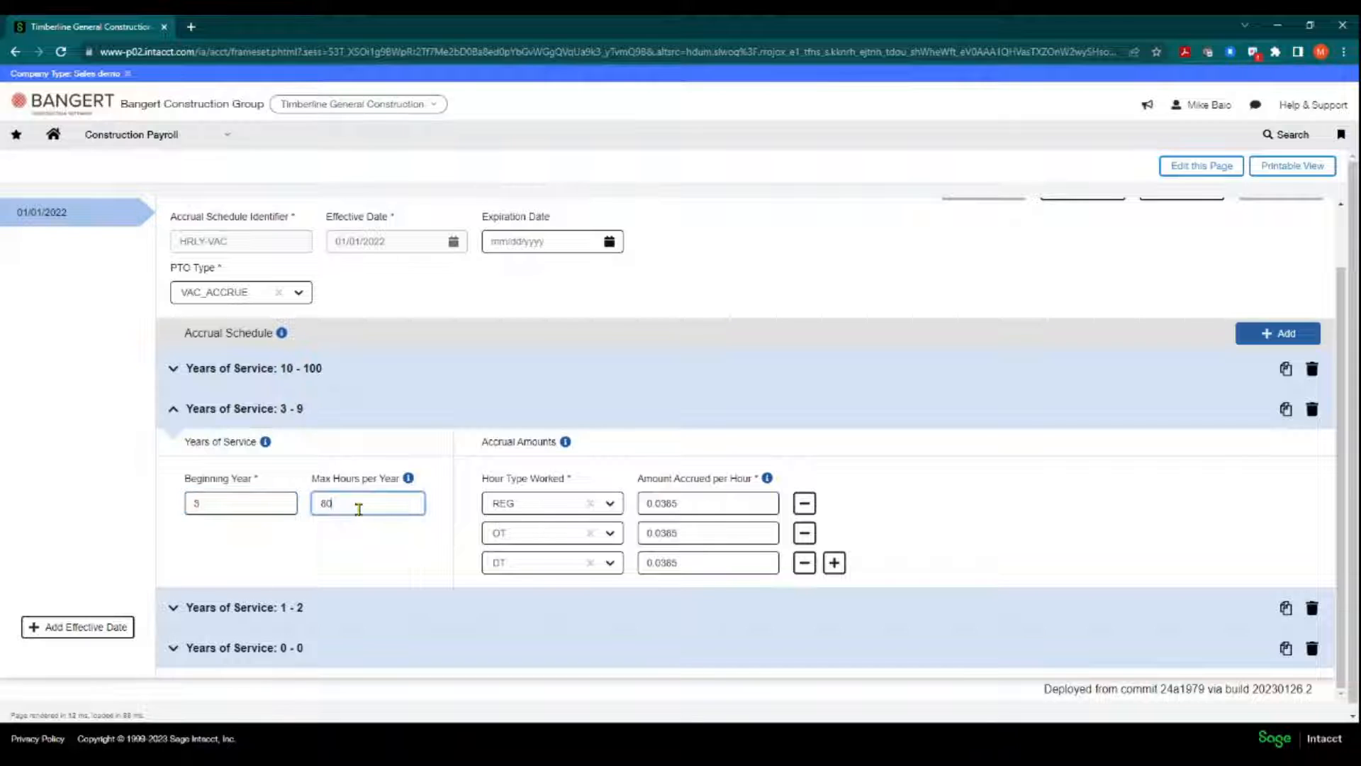
{"action": "left_click_drag", "start_coordinate": [359, 506], "coordinate": [314, 515]}
{"action": "left_click_drag", "start_coordinate": [681, 503], "coordinate": [641, 504]}
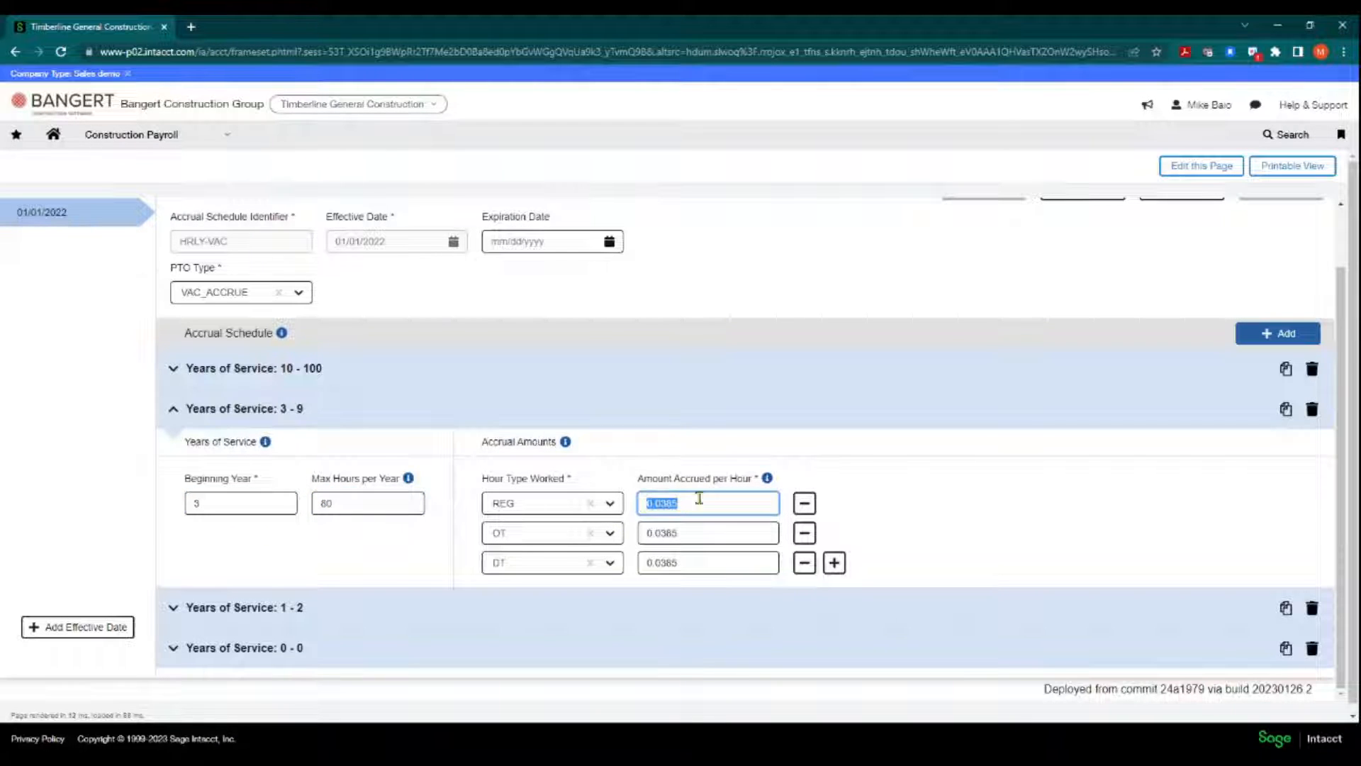
{"action": "left_click", "coordinate": [692, 535]}
{"action": "left_click", "coordinate": [690, 562]}
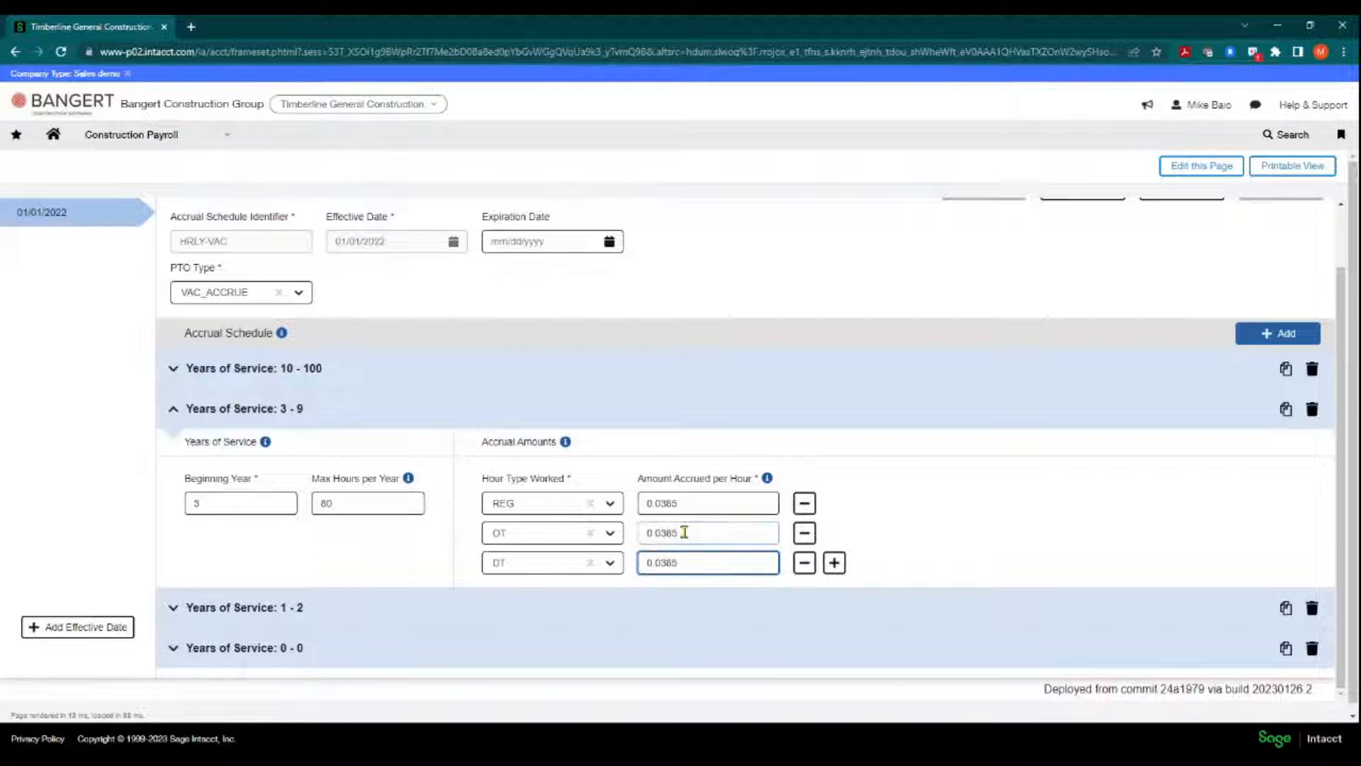
{"action": "left_click", "coordinate": [684, 533]}
{"action": "scroll", "coordinate": [931, 286], "scroll_direction": "up", "scroll_amount": 1}
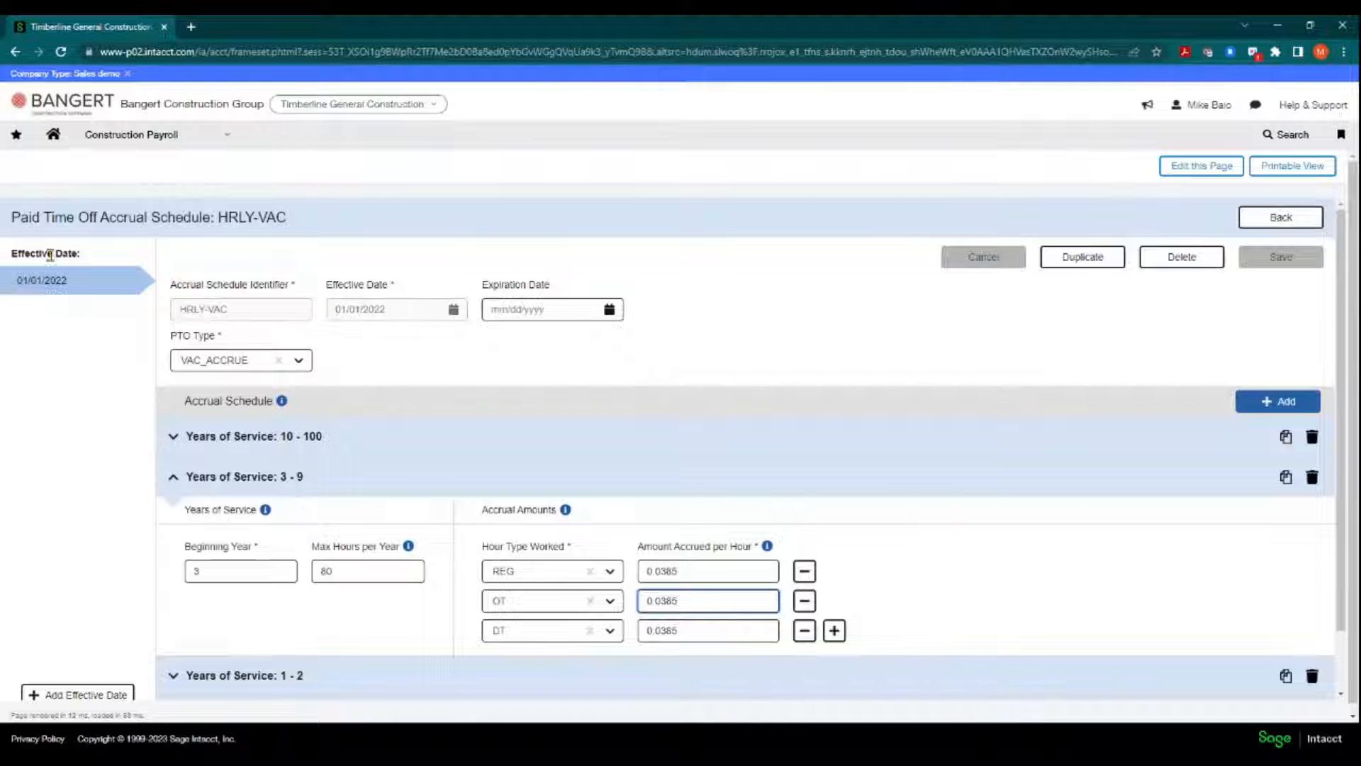
{"action": "left_click", "coordinate": [76, 298]}
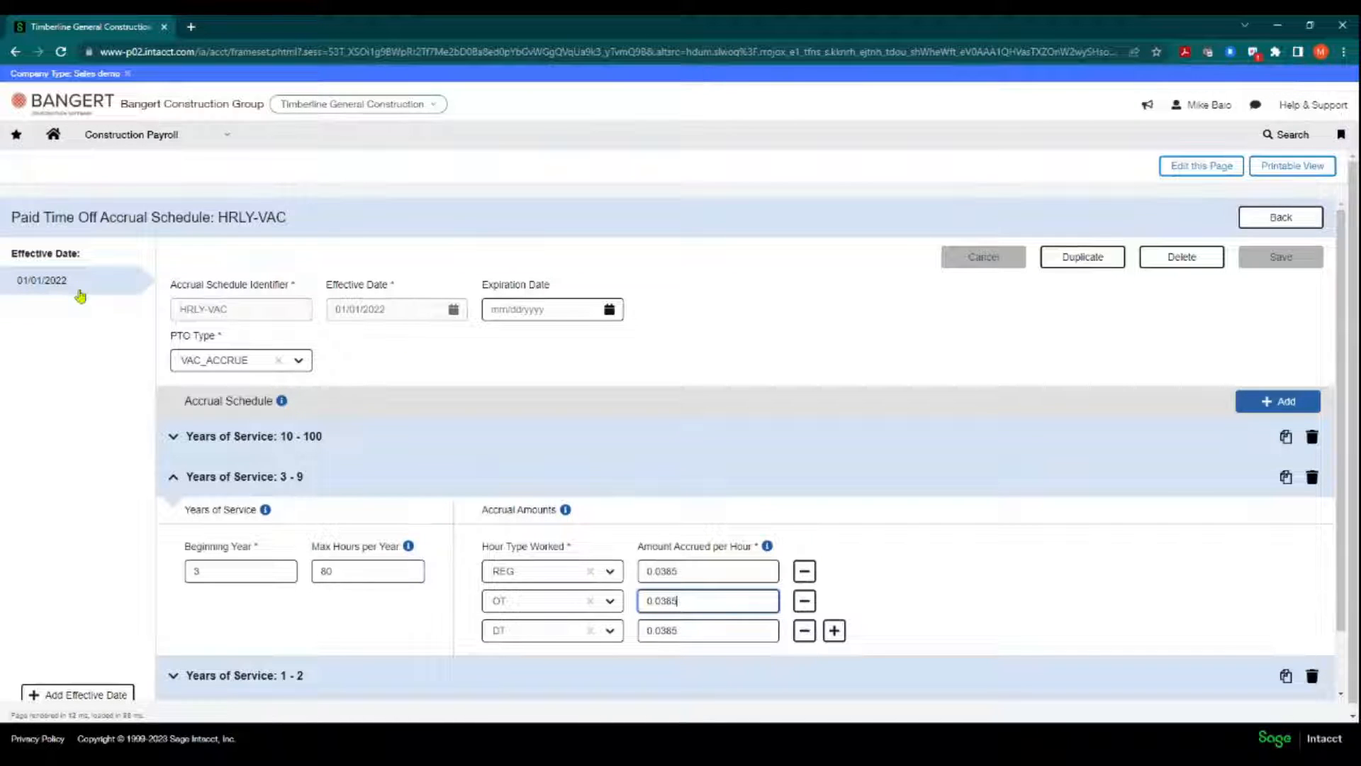
{"action": "left_click", "coordinate": [1262, 222]}
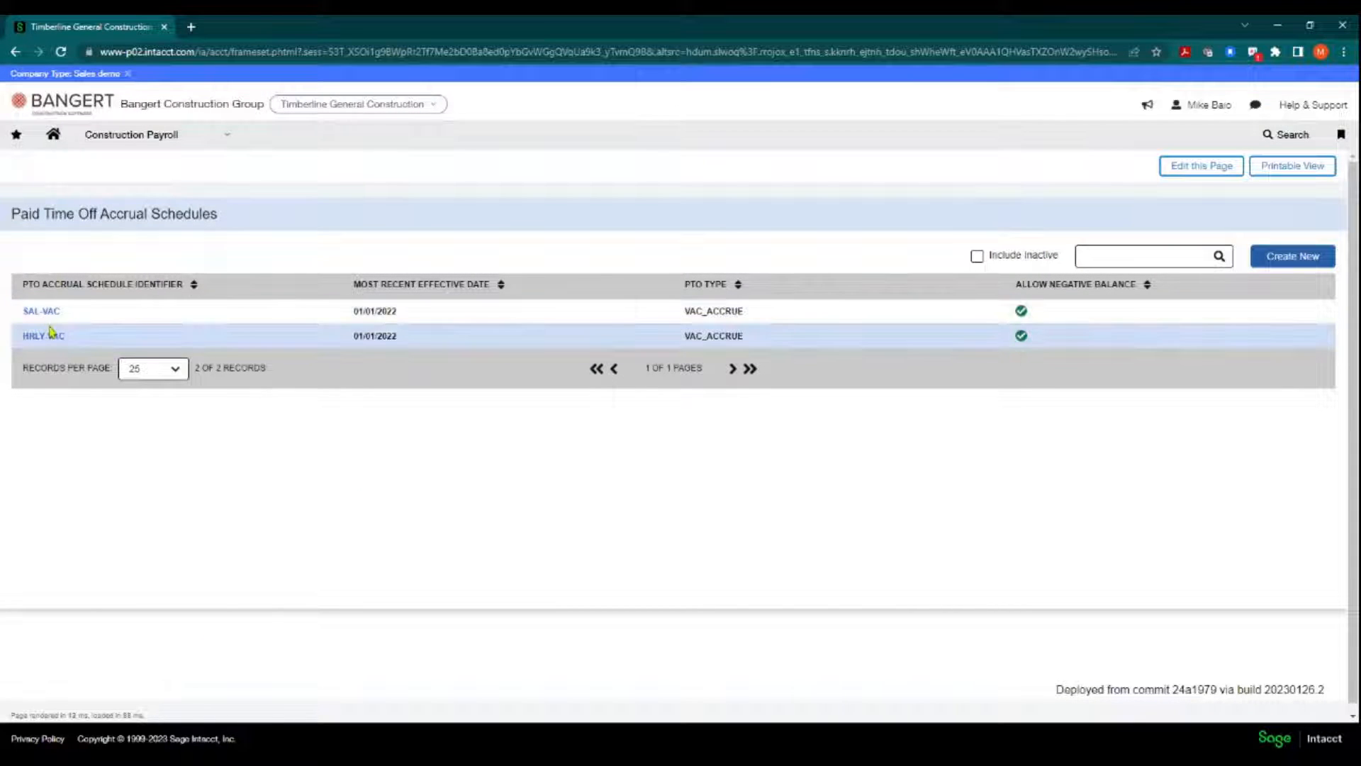
- Open the payroll Trades setup and expand the Carpenter trade to view its levels and tax classifications
{"action": "mouse_move", "coordinate": [225, 139]}
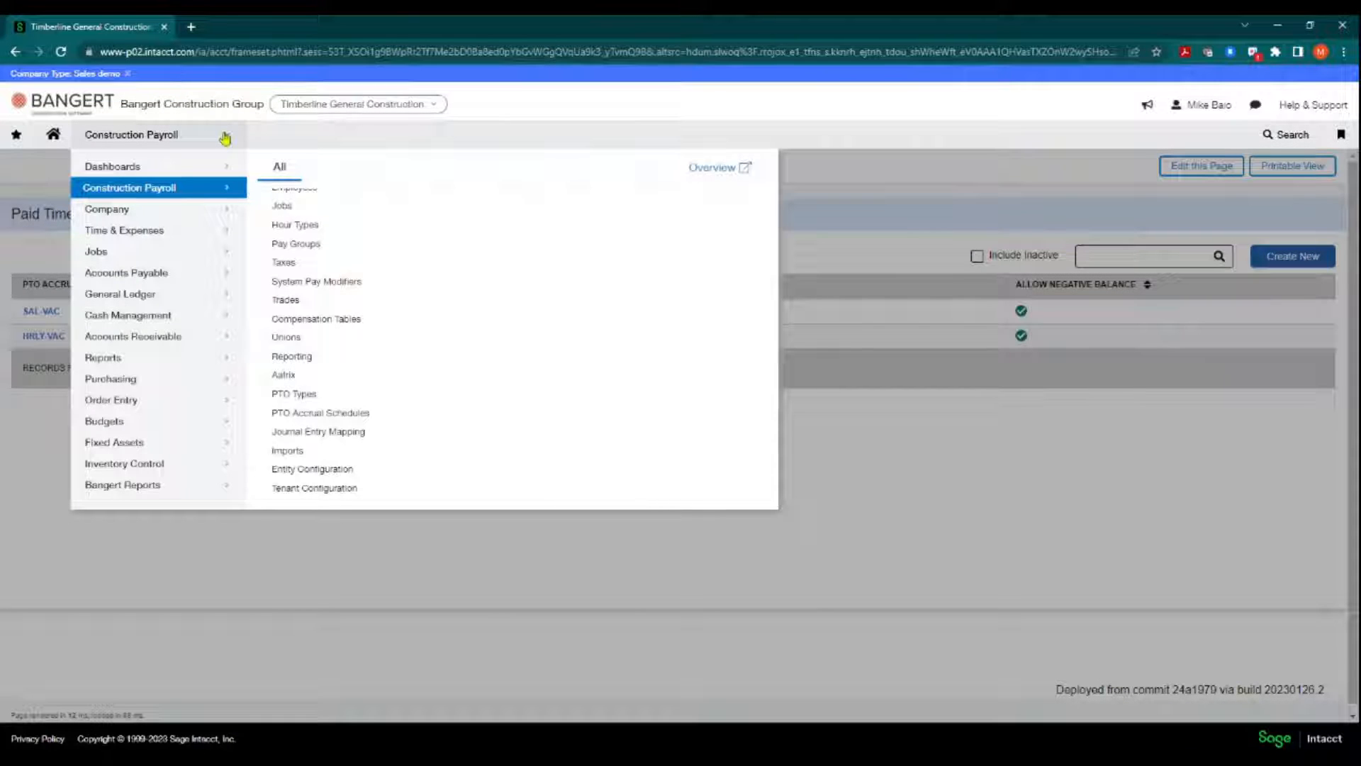
{"action": "left_click", "coordinate": [284, 302]}
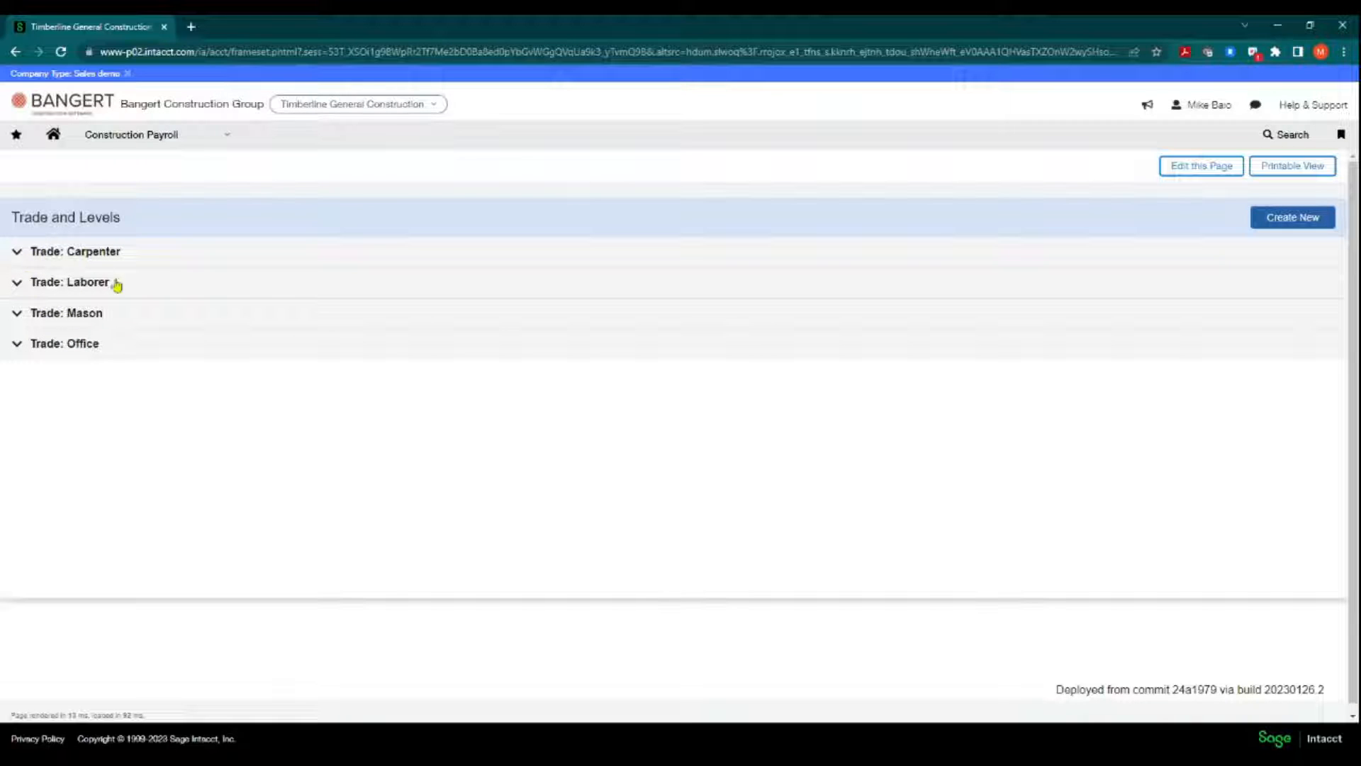
{"action": "left_click", "coordinate": [16, 254]}
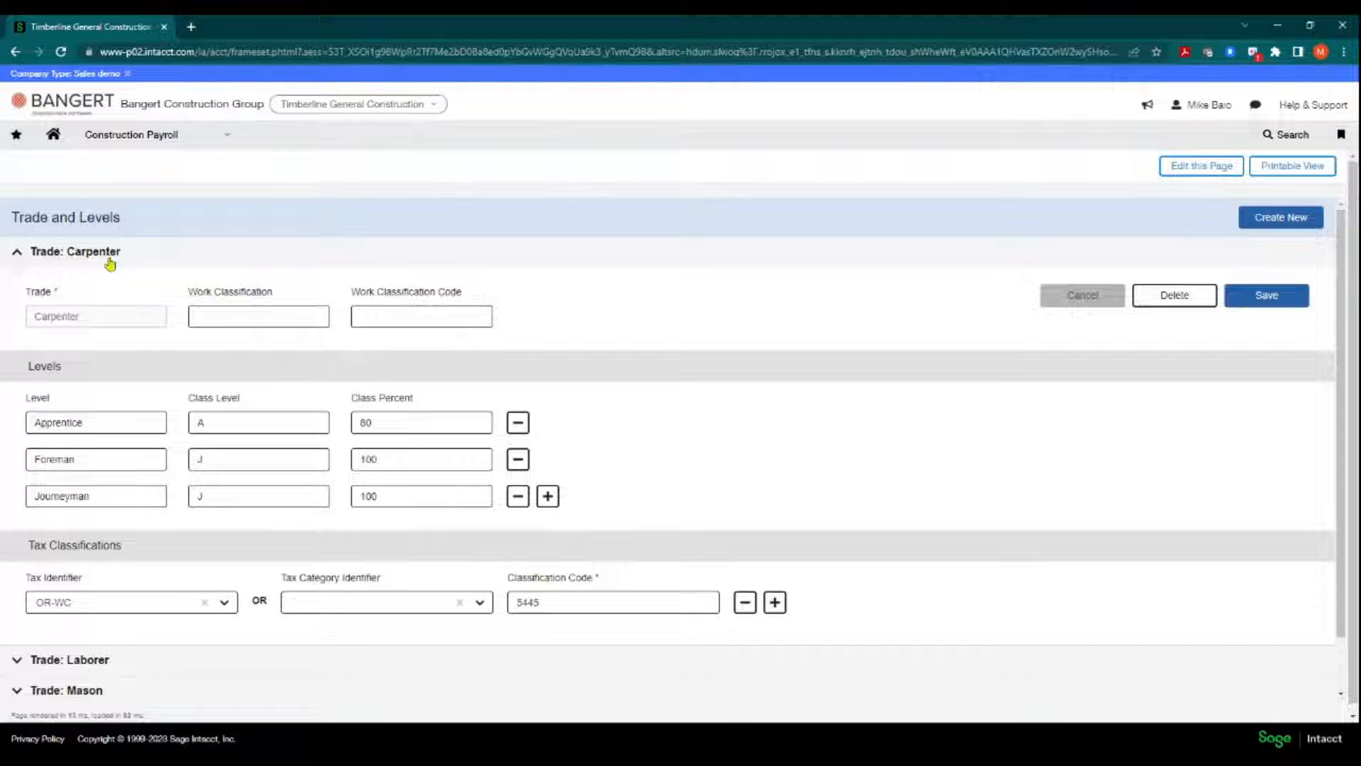
- Review the Carpenter trade's Apprentice, Foreman and Journeyman levels and its workers' compensation classification code
{"action": "left_click", "coordinate": [108, 495]}
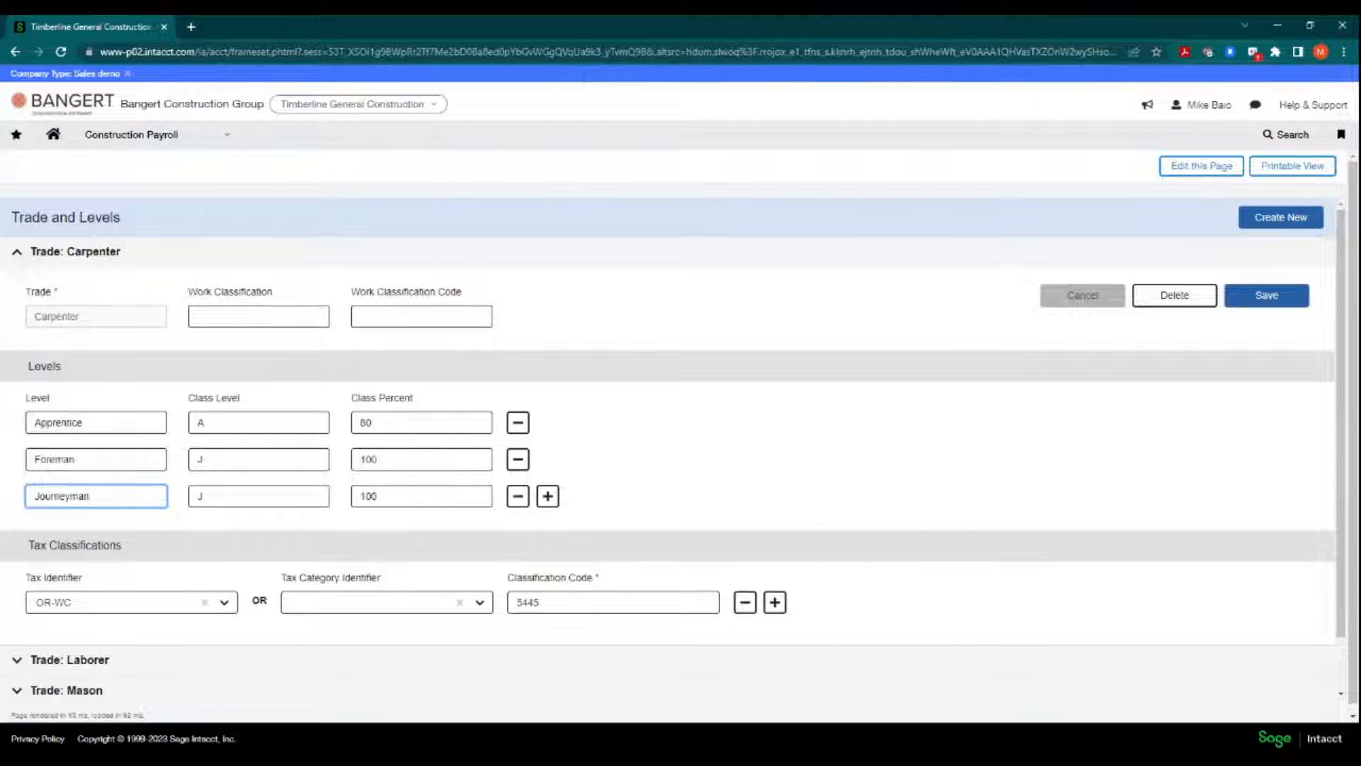
{"action": "left_click", "coordinate": [112, 424]}
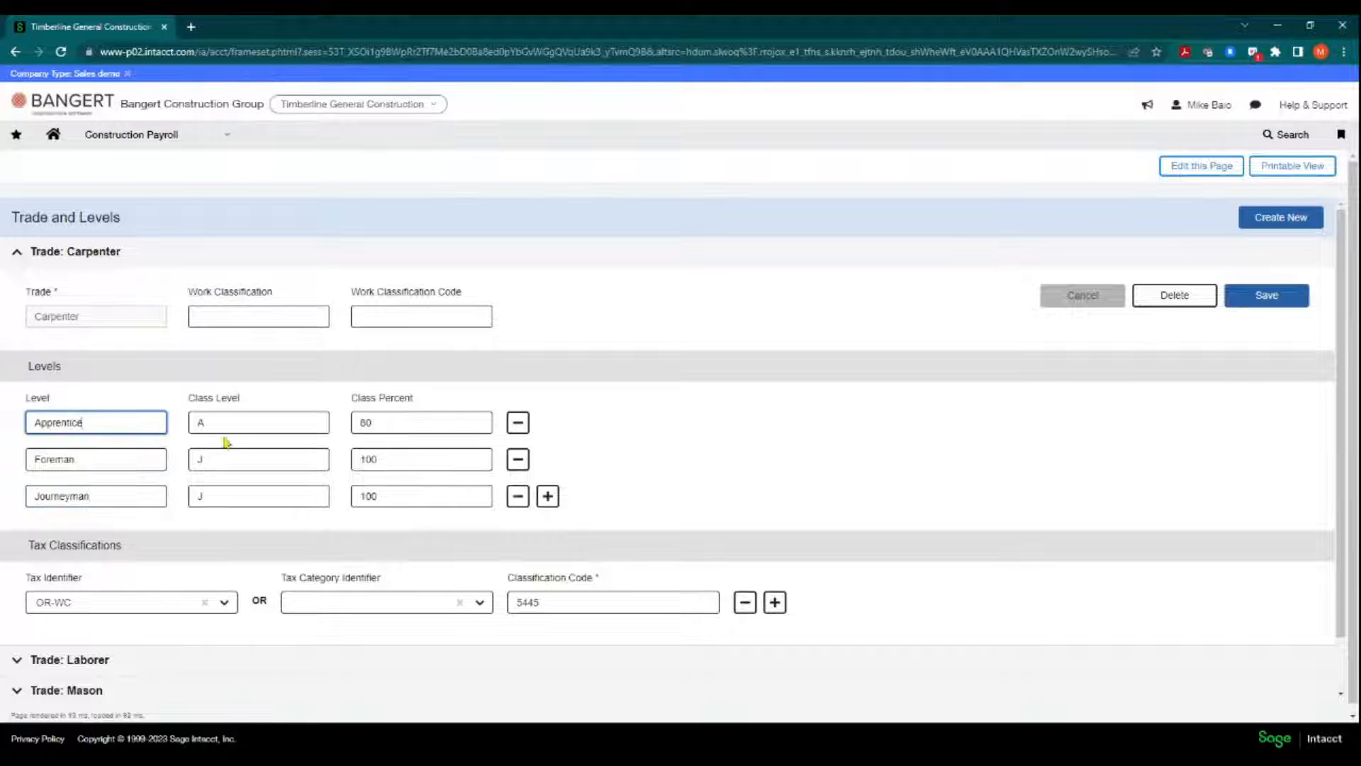
{"action": "left_click", "coordinate": [149, 457]}
{"action": "left_click", "coordinate": [111, 497]}
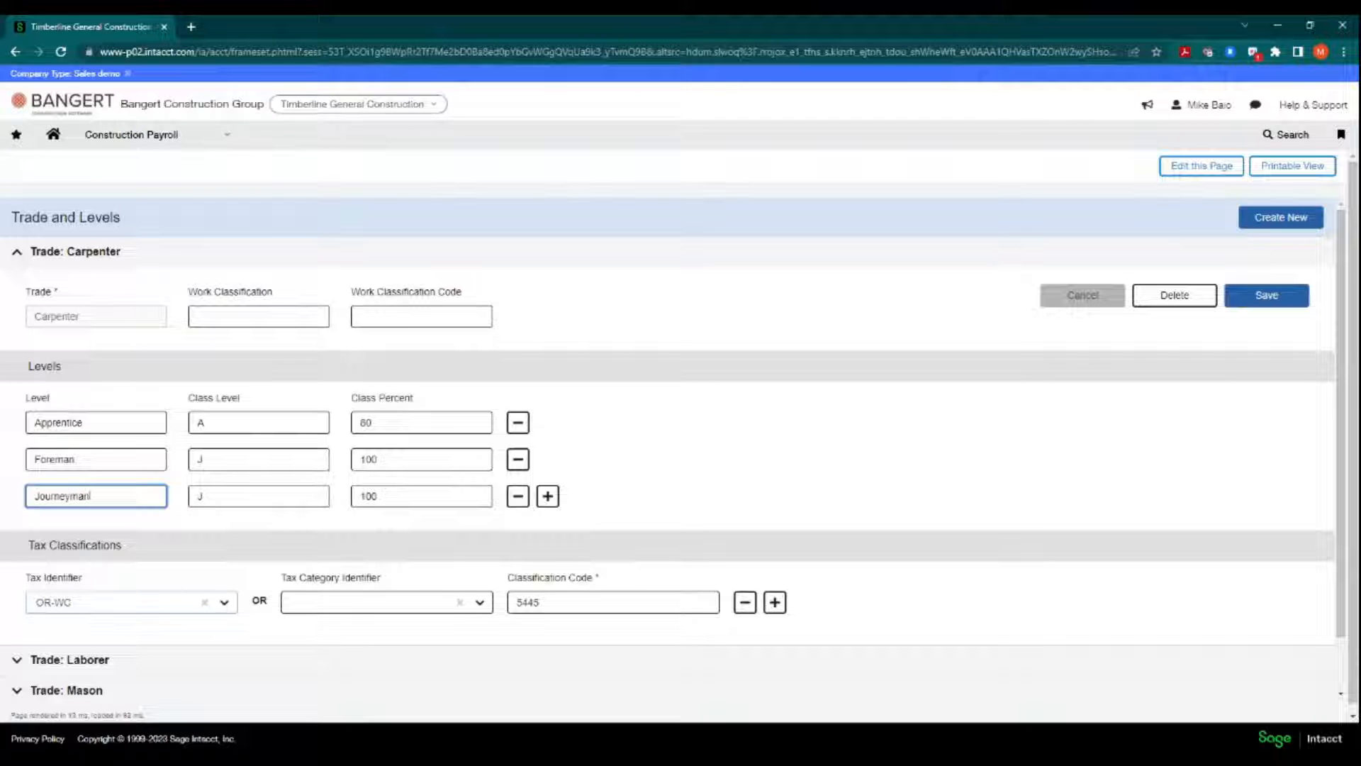
{"action": "left_click", "coordinate": [554, 602]}
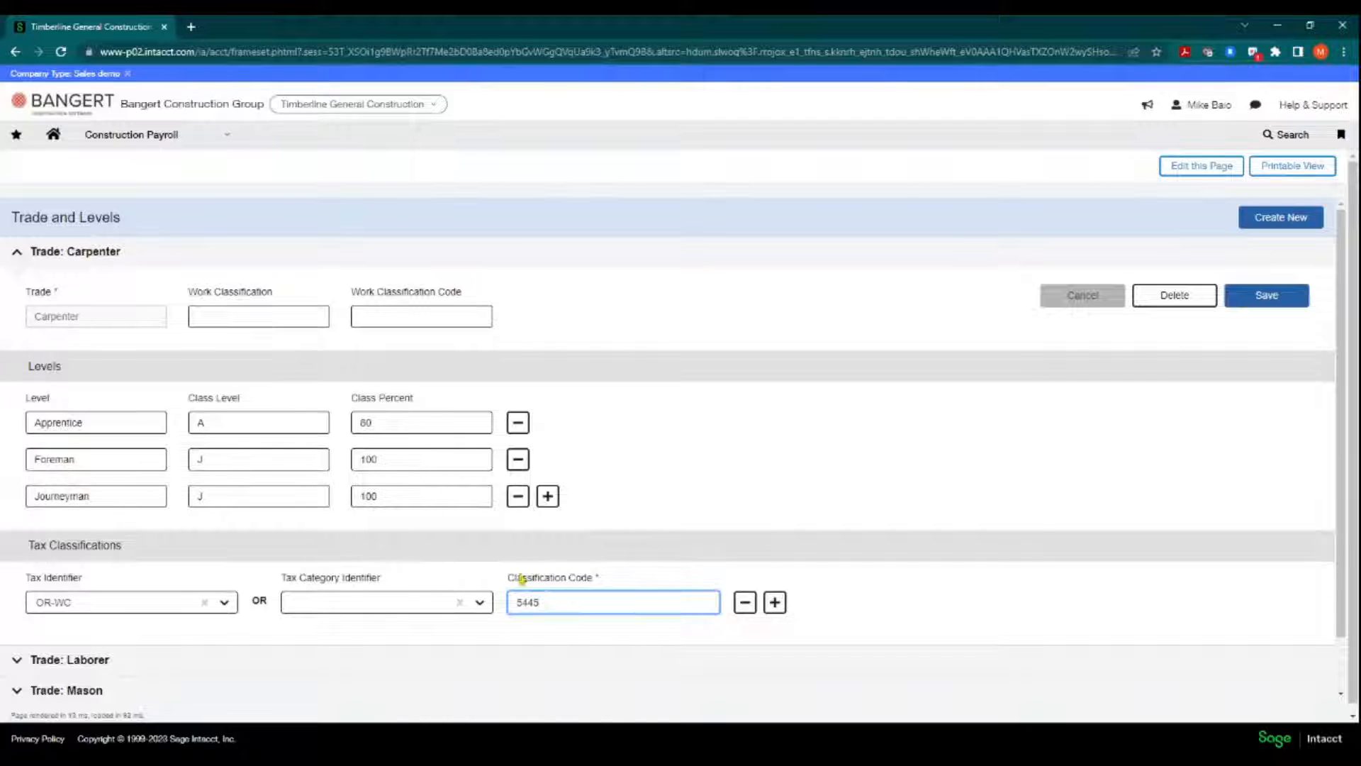
{"action": "double_click", "coordinate": [541, 604]}
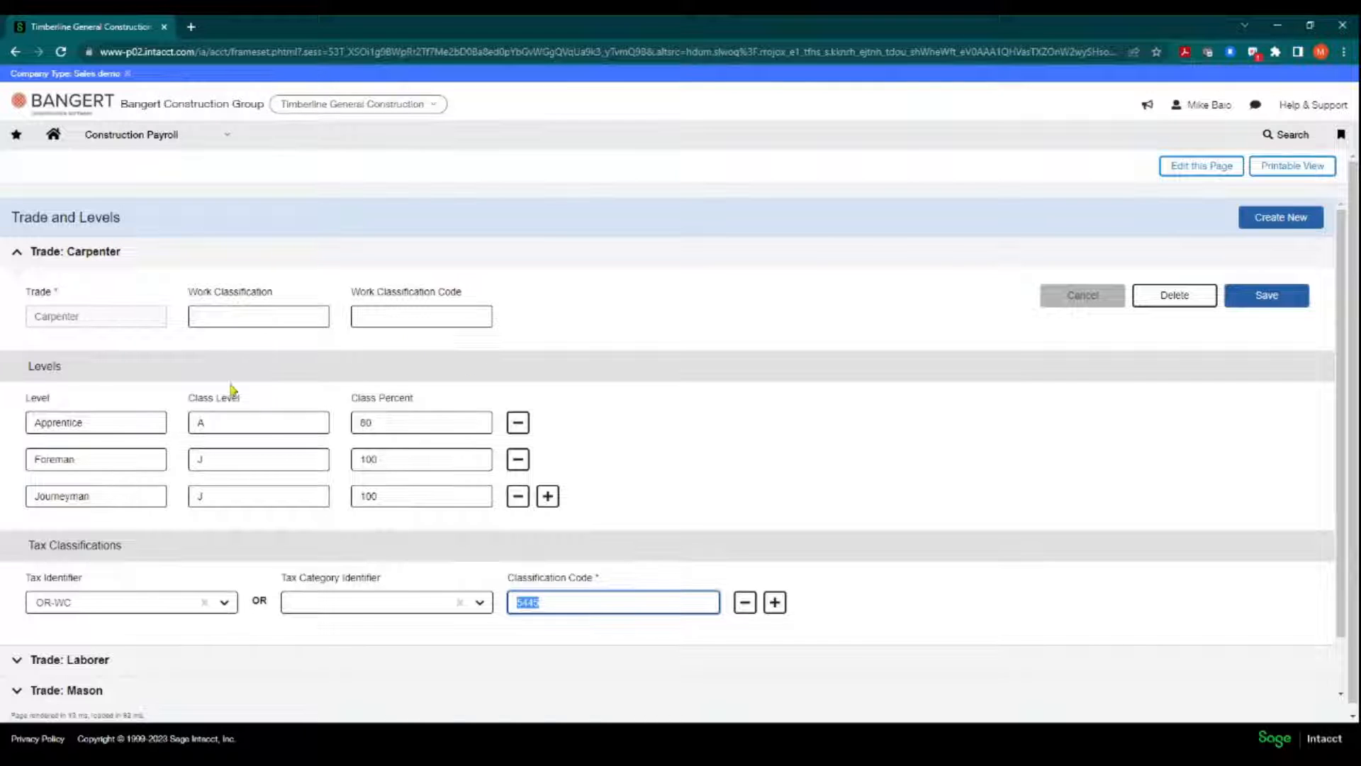
- Expand the Laborer trade and review its levels and tax classification
{"action": "scroll", "coordinate": [131, 532], "scroll_direction": "down", "scroll_amount": 1}
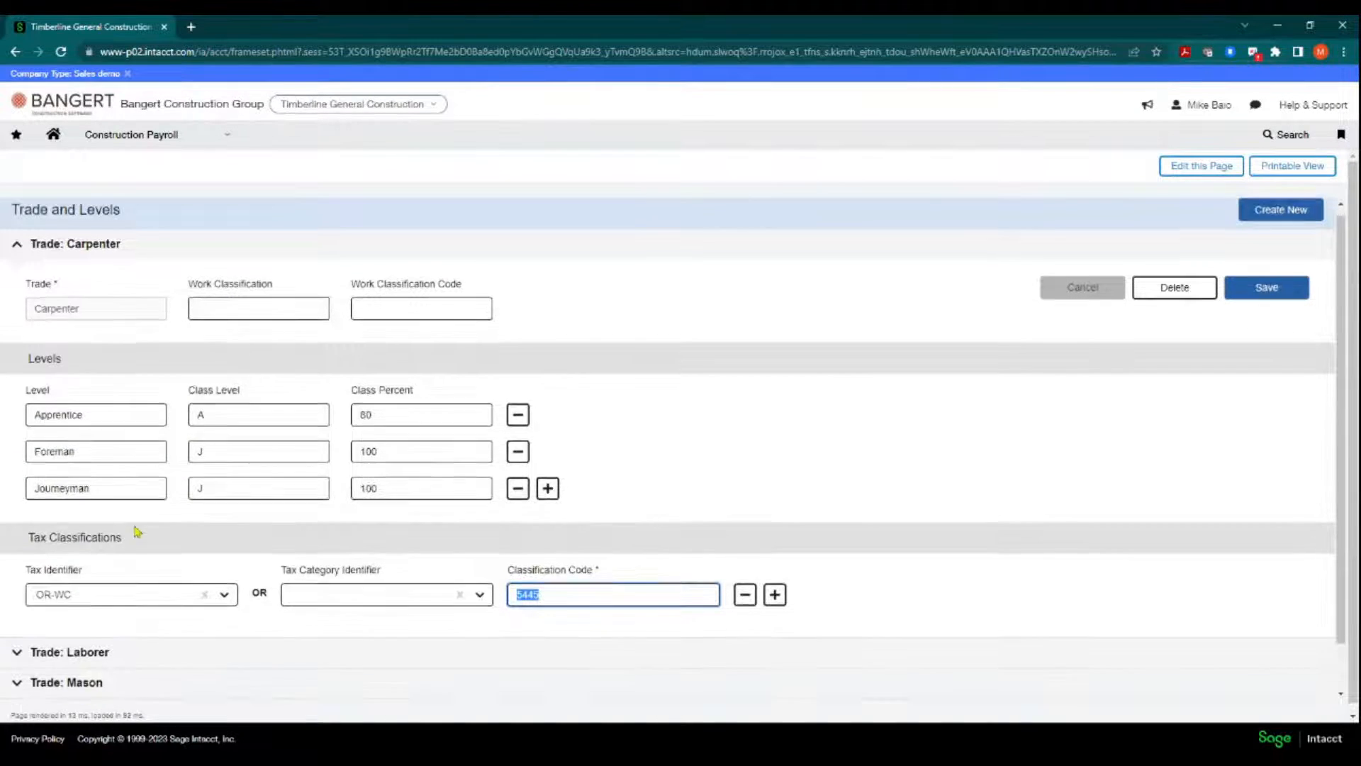
{"action": "left_click", "coordinate": [16, 602]}
{"action": "scroll", "coordinate": [79, 515], "scroll_direction": "down", "scroll_amount": 1}
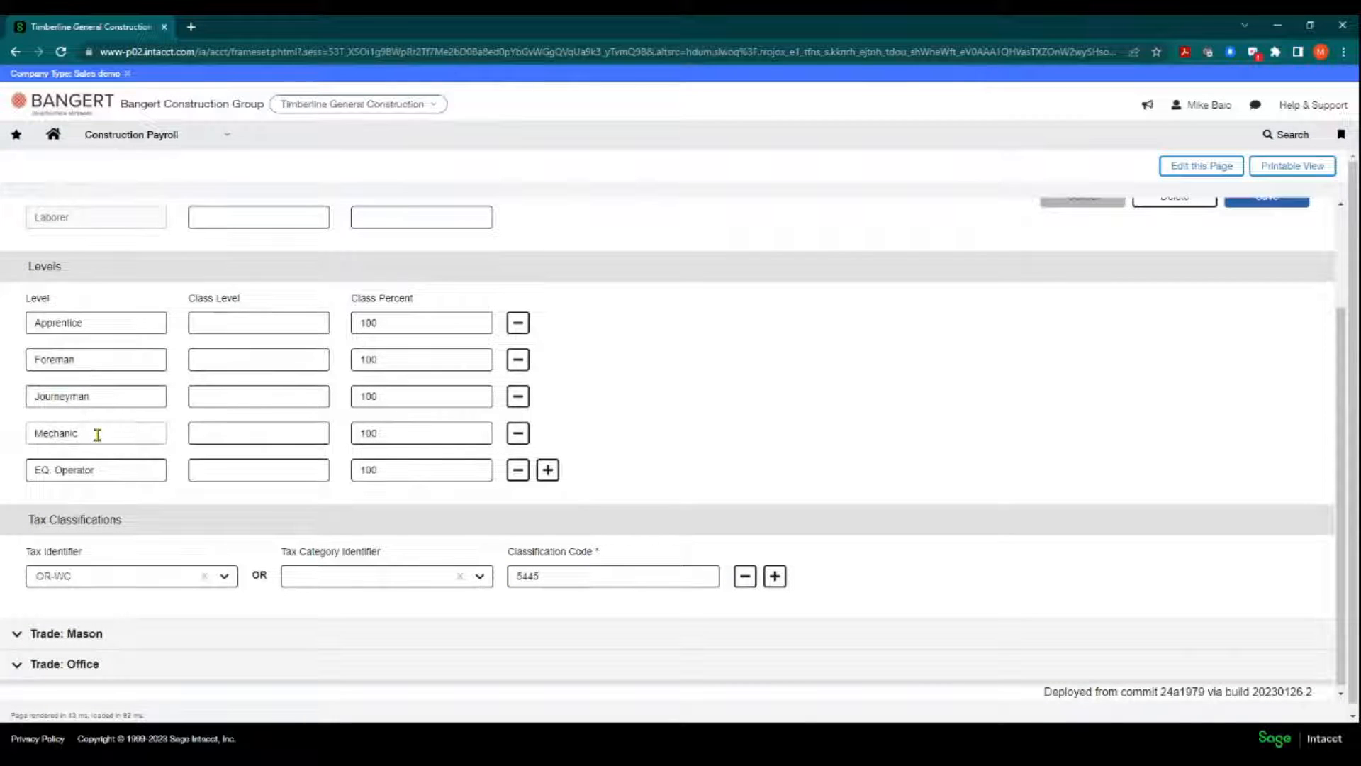
{"action": "scroll", "coordinate": [156, 510], "scroll_direction": "down", "scroll_amount": 1}
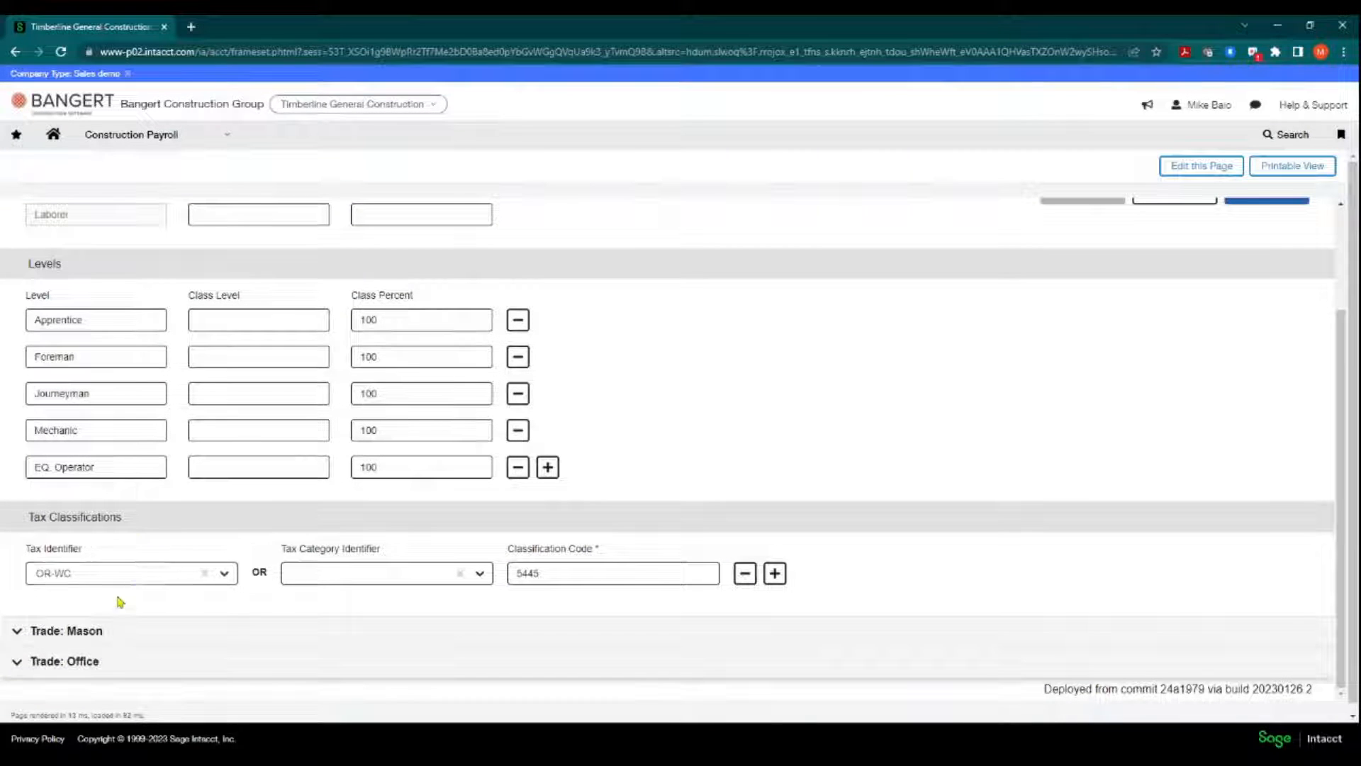
- Expand the Office trade and examine its Accounting, Executive, Estimating and Project Management levels and its classification code
{"action": "left_click", "coordinate": [16, 666]}
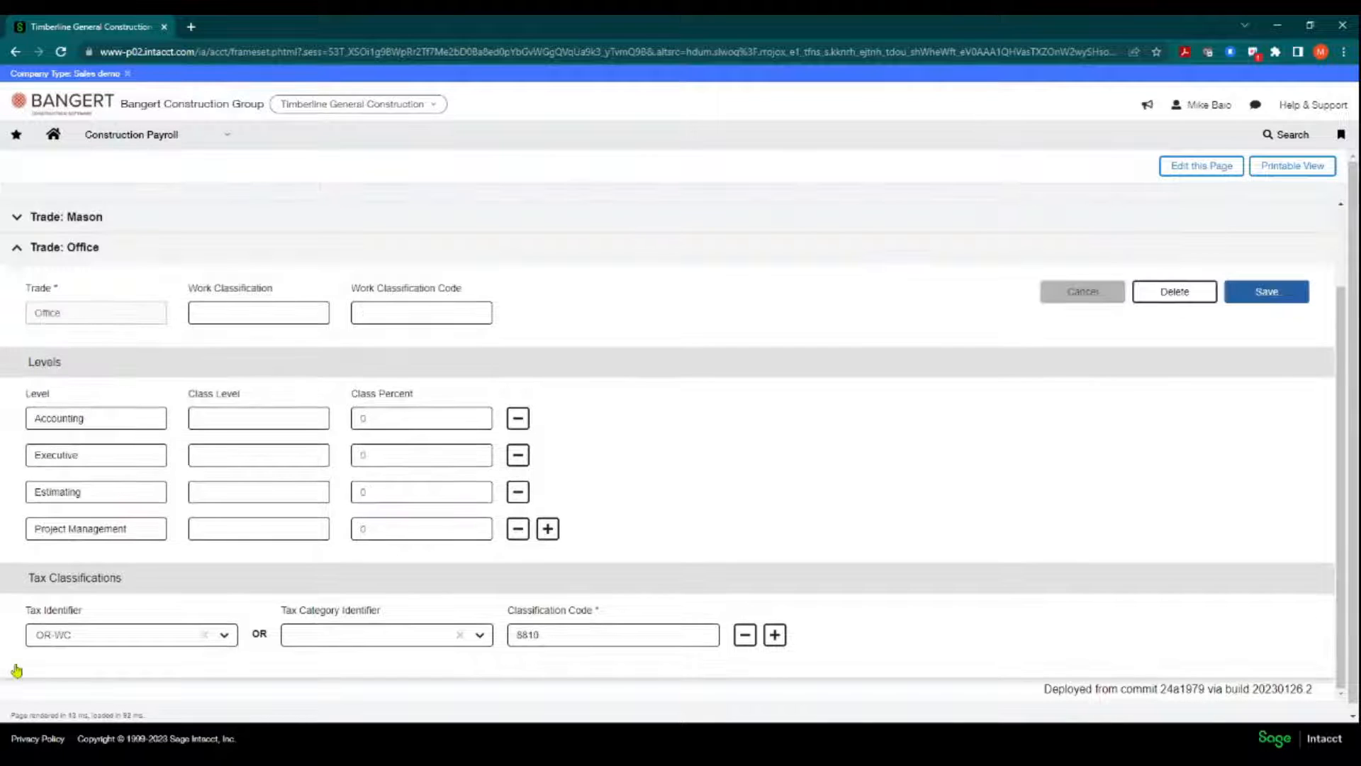
{"action": "left_click", "coordinate": [95, 418]}
{"action": "left_click", "coordinate": [102, 452]}
{"action": "left_click", "coordinate": [118, 487]}
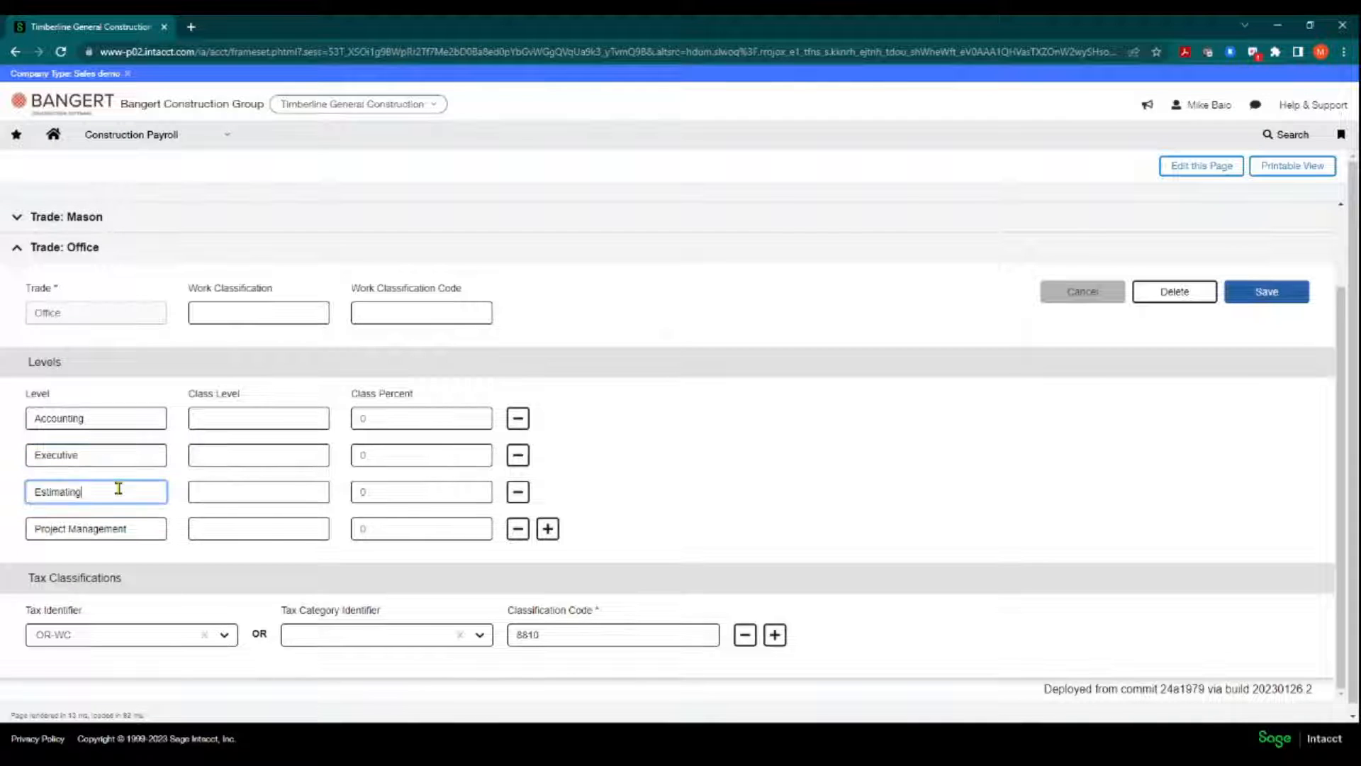
{"action": "left_click", "coordinate": [135, 521]}
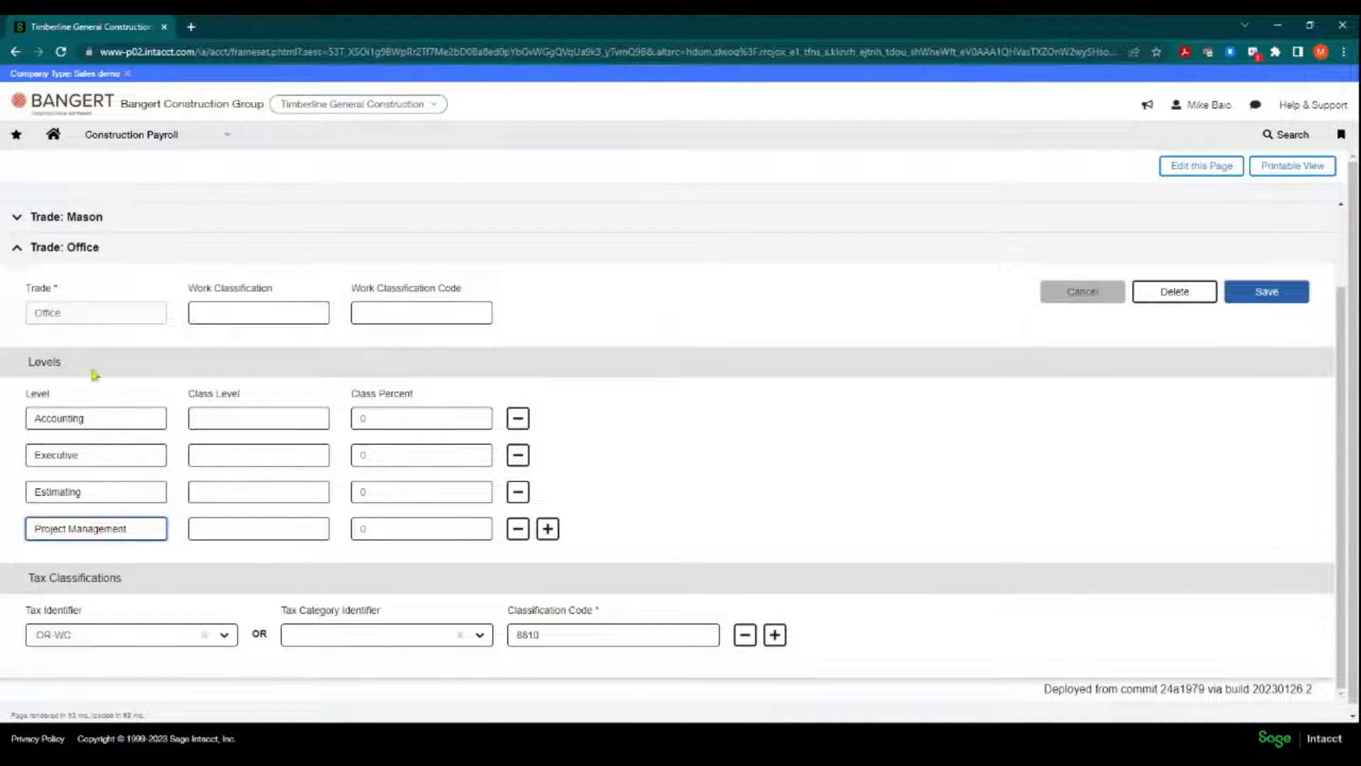
{"action": "left_click", "coordinate": [122, 459]}
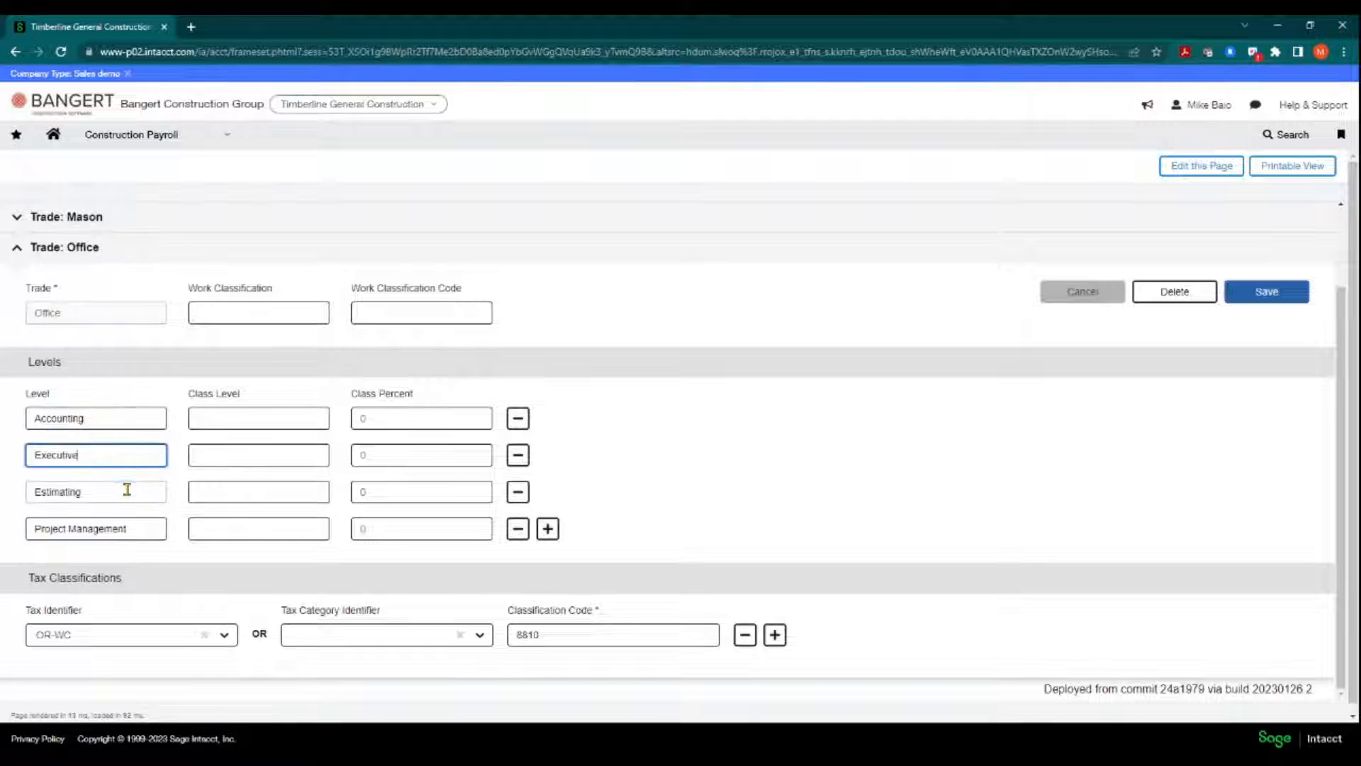
{"action": "left_click", "coordinate": [129, 490]}
{"action": "left_click", "coordinate": [571, 636]}
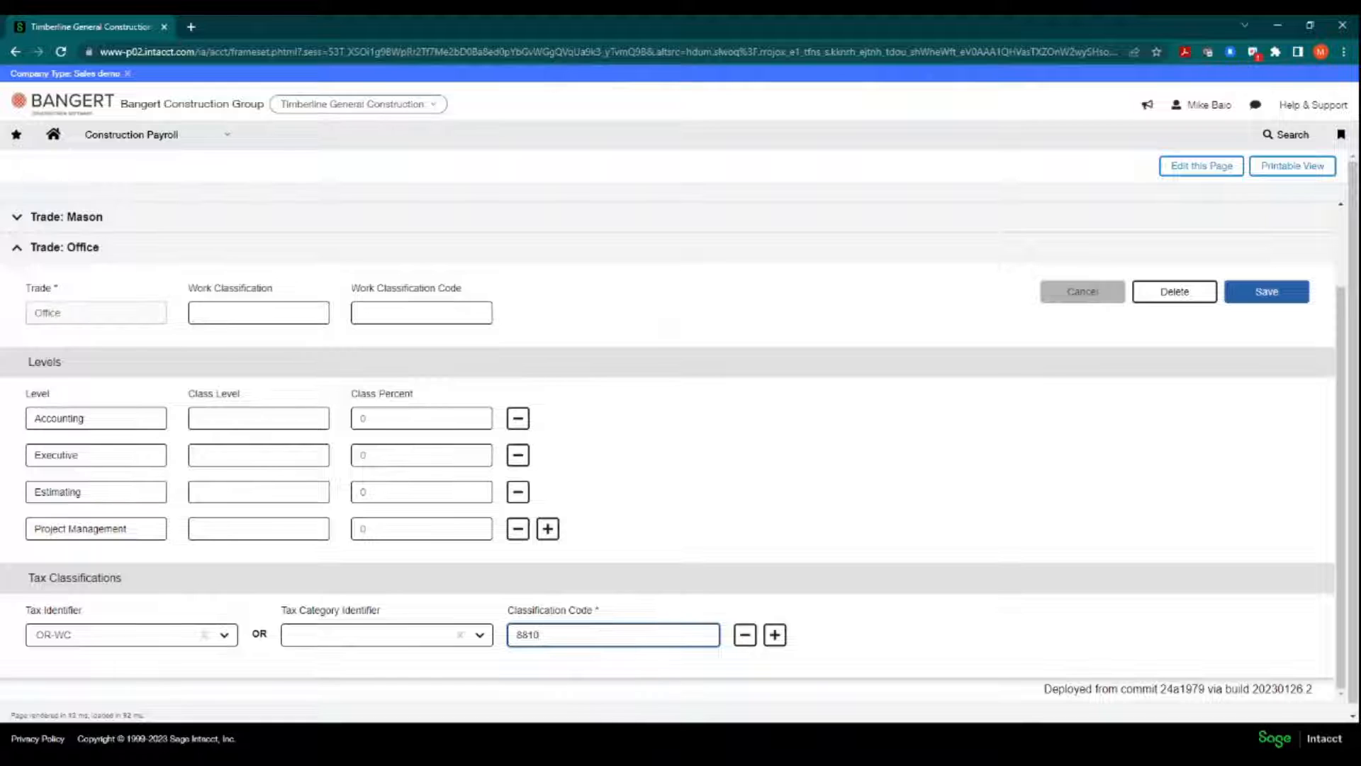
{"action": "left_click", "coordinate": [1256, 294]}
{"action": "left_click", "coordinate": [692, 531]}
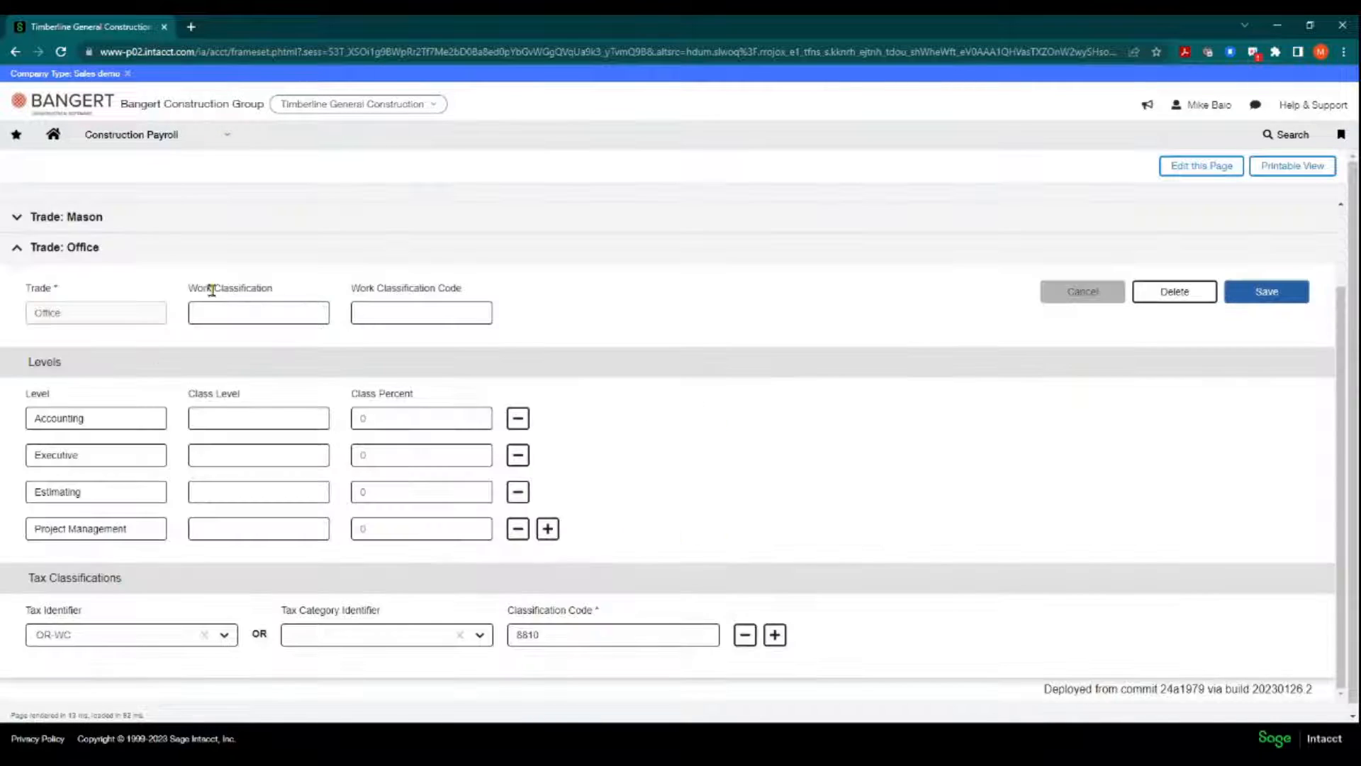
- Open the payroll Compensation Tables, look at the blank form for a new table, and return to the list
{"action": "left_click", "coordinate": [217, 137]}
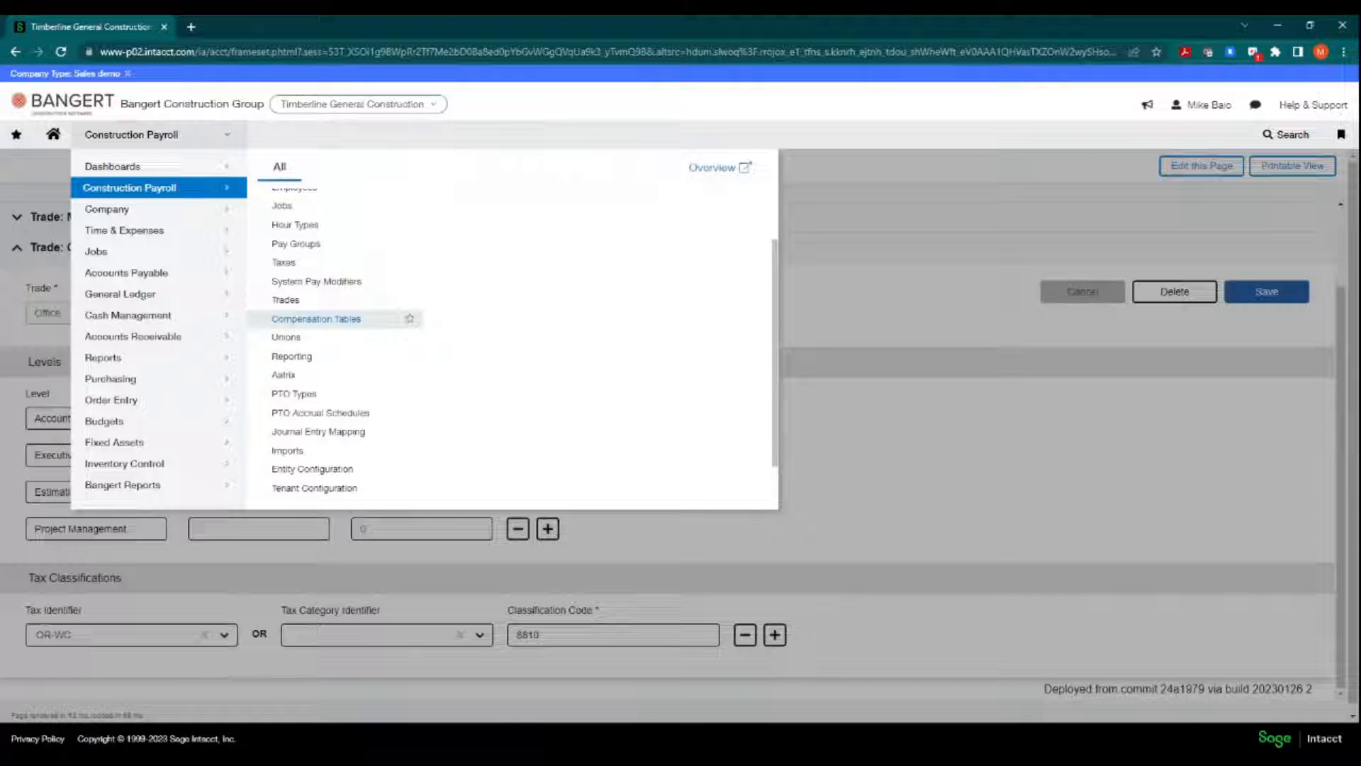
{"action": "left_click", "coordinate": [316, 320]}
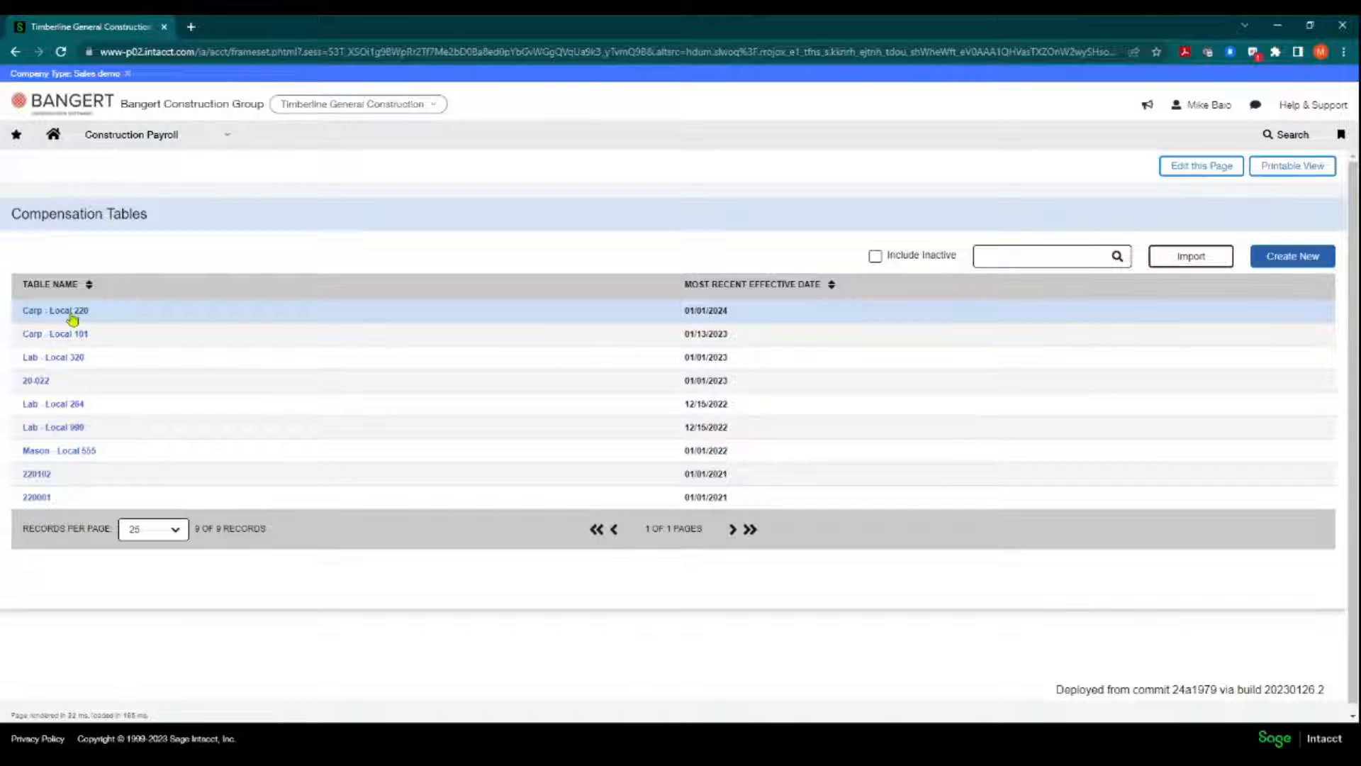
{"action": "left_click", "coordinate": [1286, 256]}
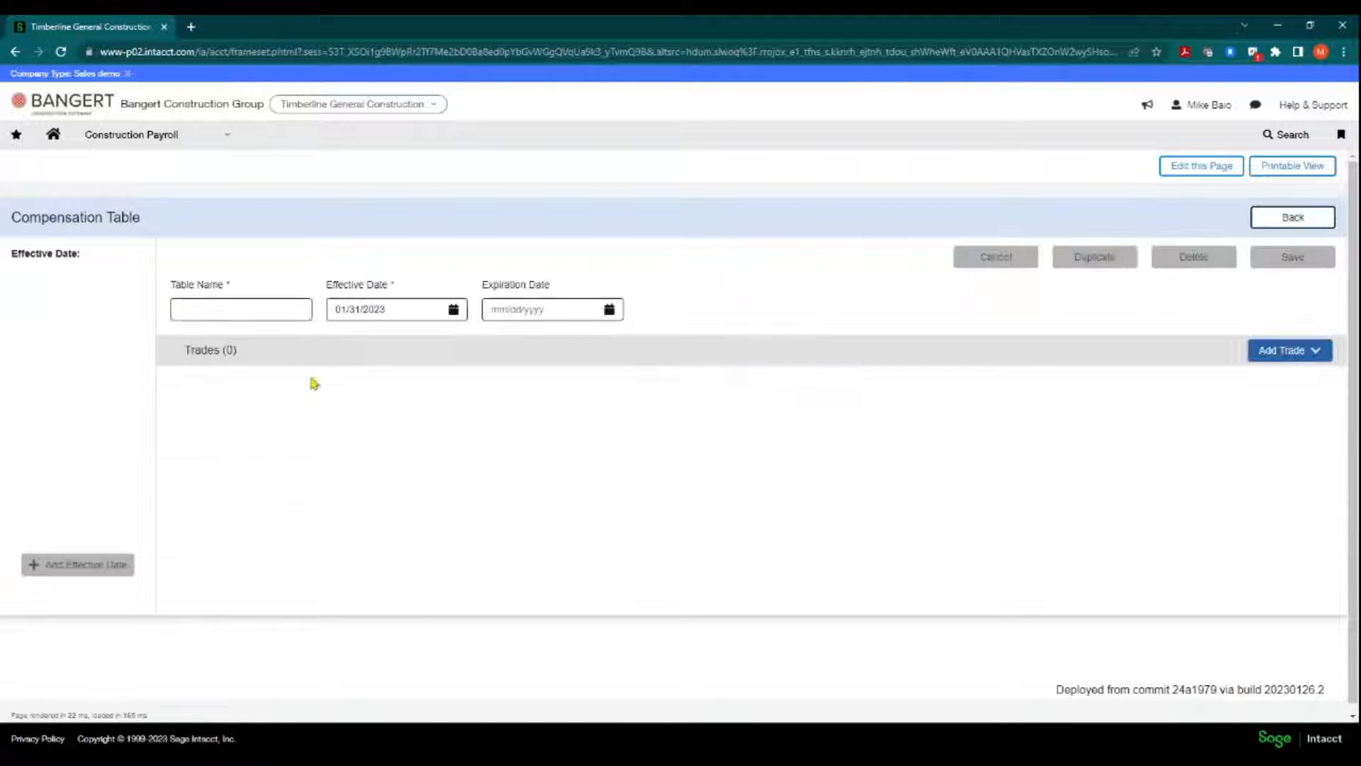
{"action": "left_click", "coordinate": [212, 309]}
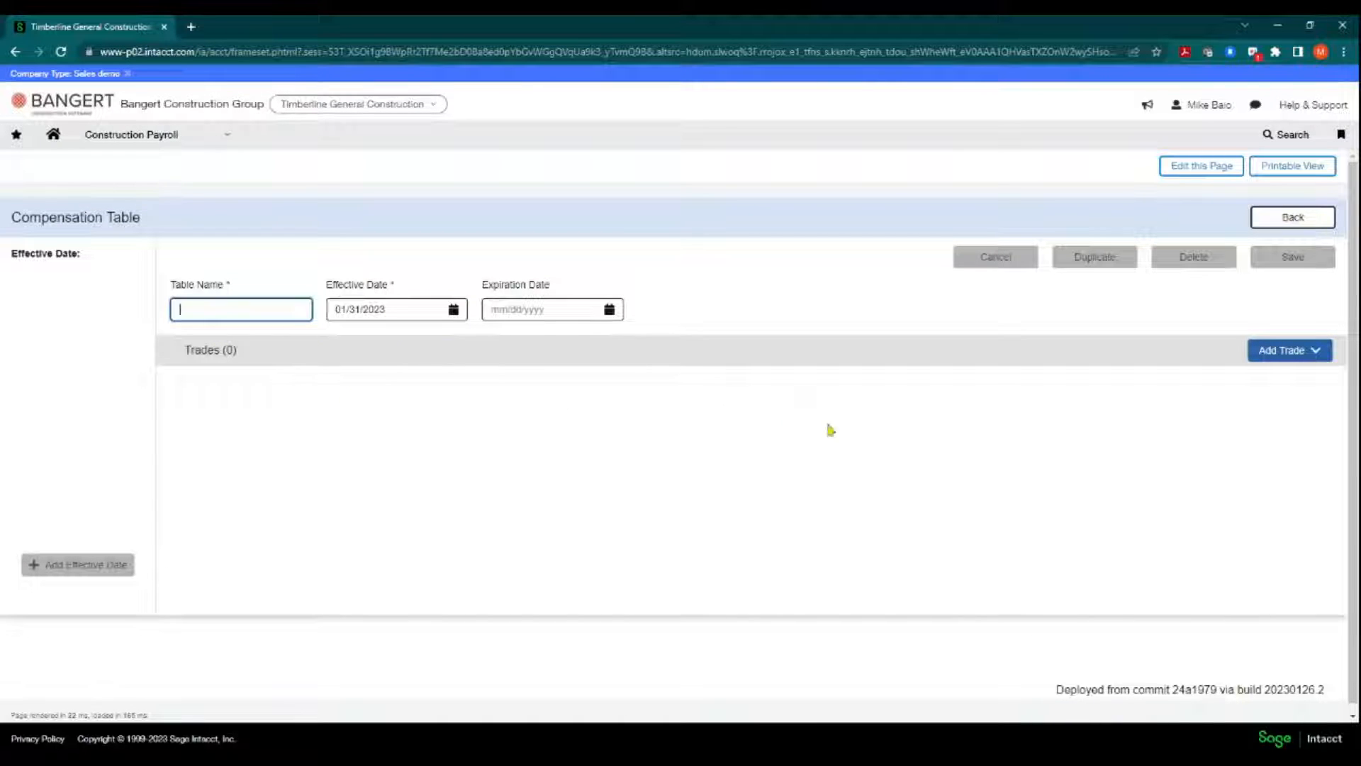
{"action": "left_click", "coordinate": [1292, 217]}
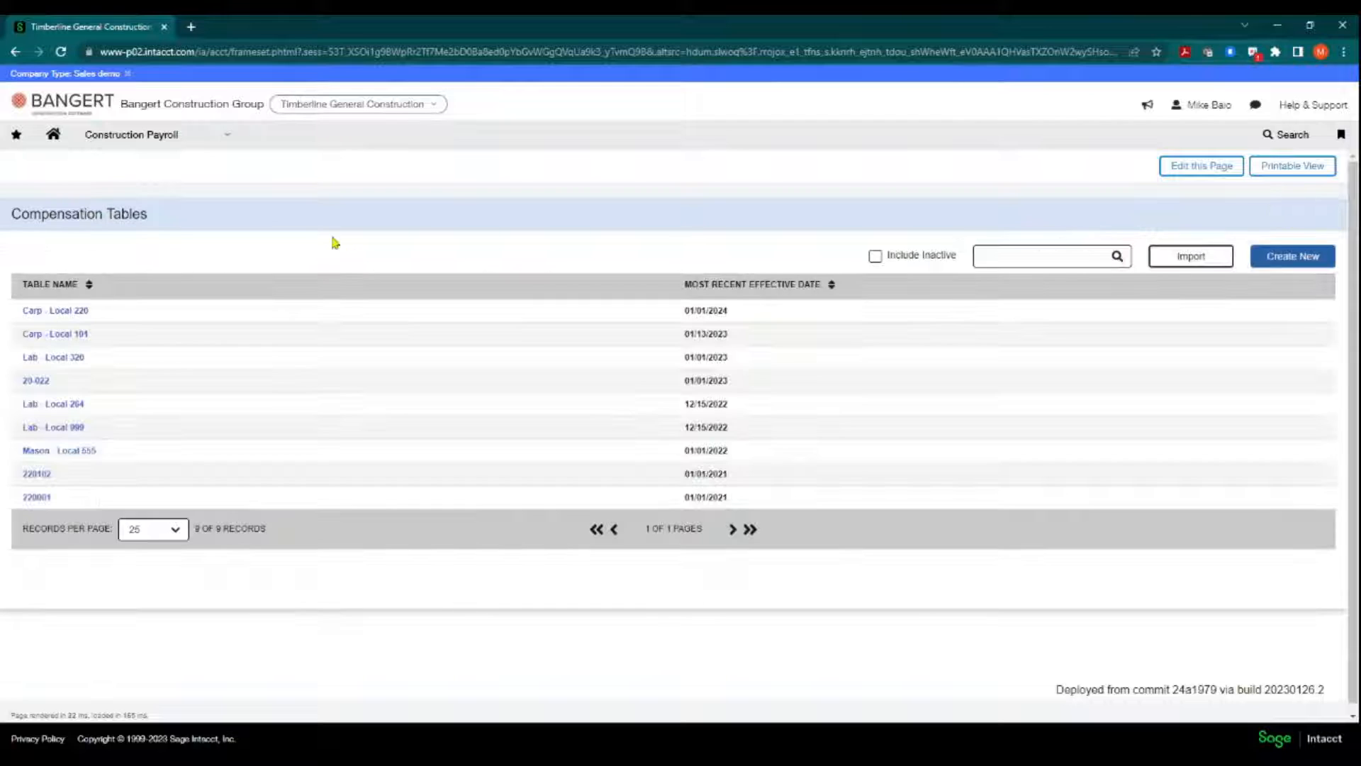
- Open the Carp - Local 220 compensation table and check which trades can be added to it
{"action": "left_click", "coordinate": [44, 314]}
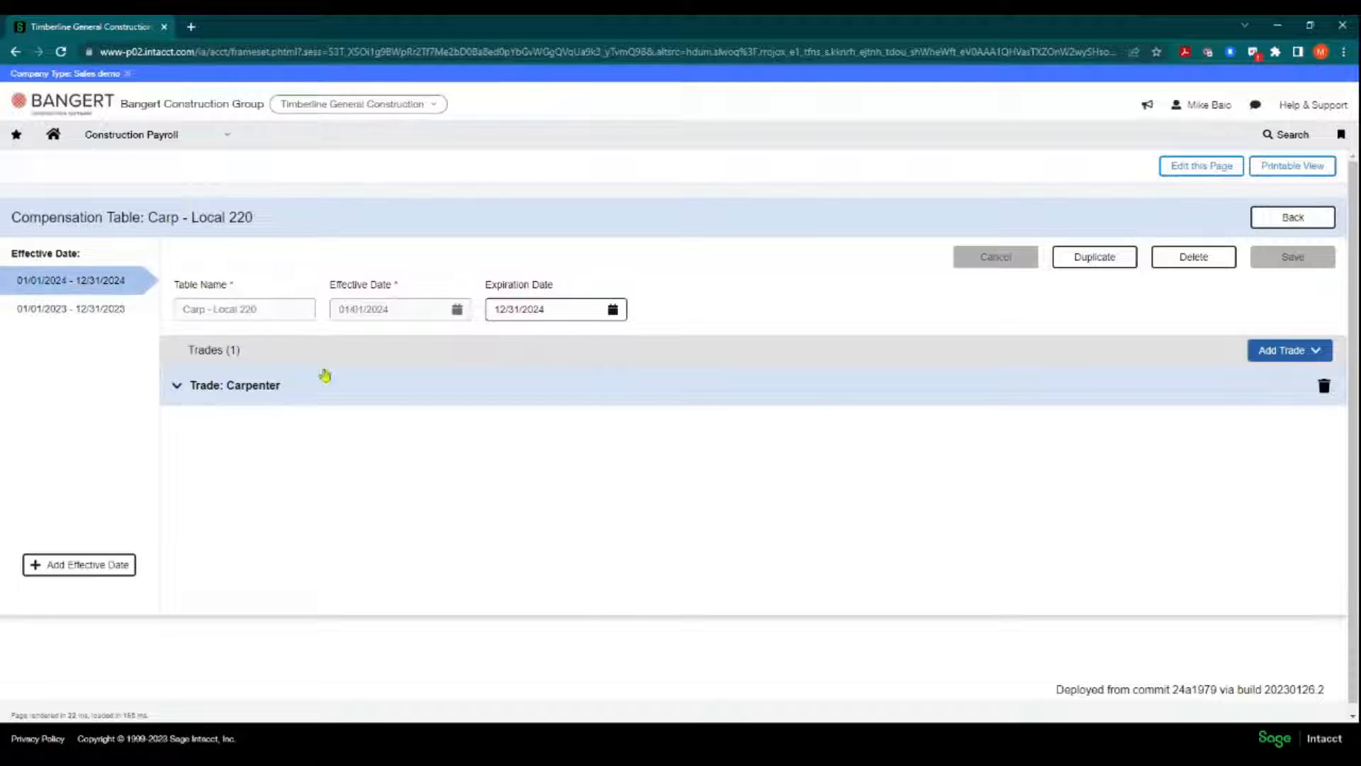
{"action": "left_click", "coordinate": [1298, 353]}
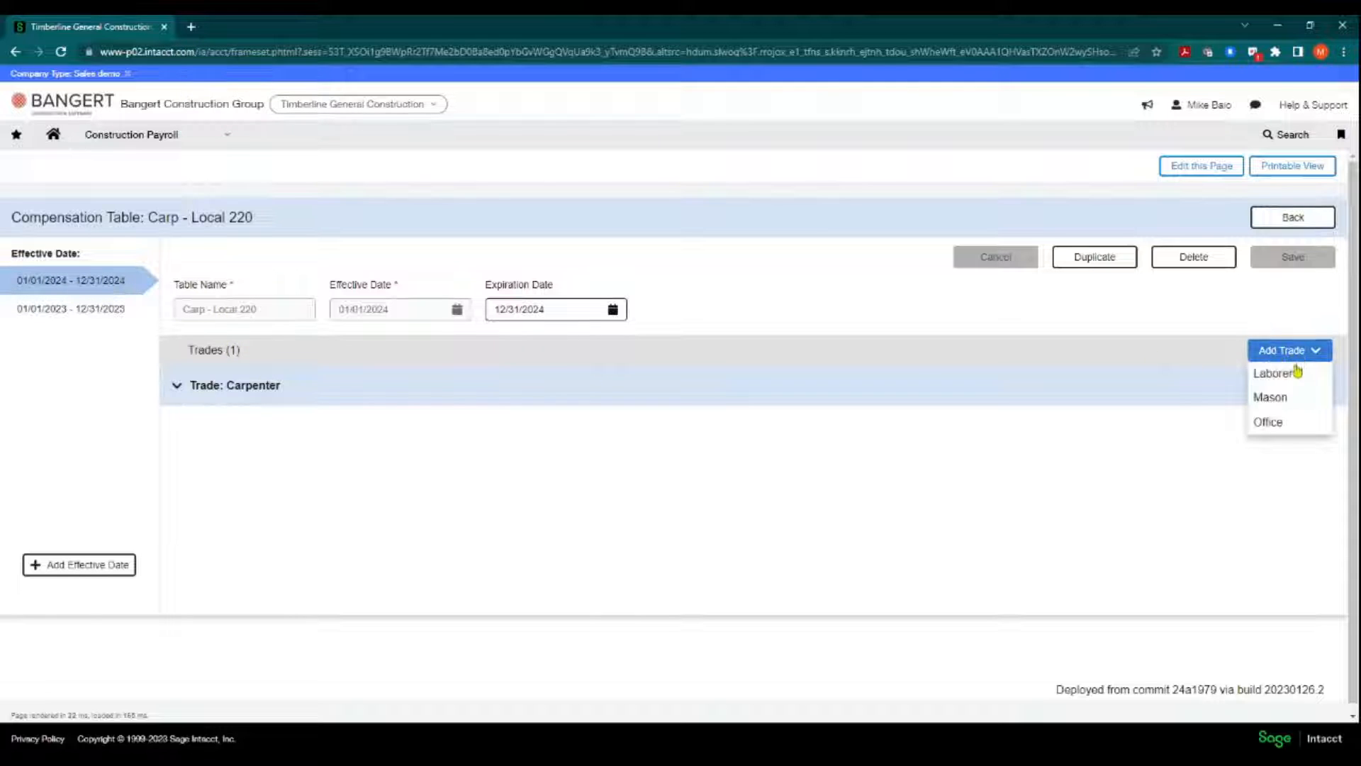
{"action": "left_click", "coordinate": [1135, 327]}
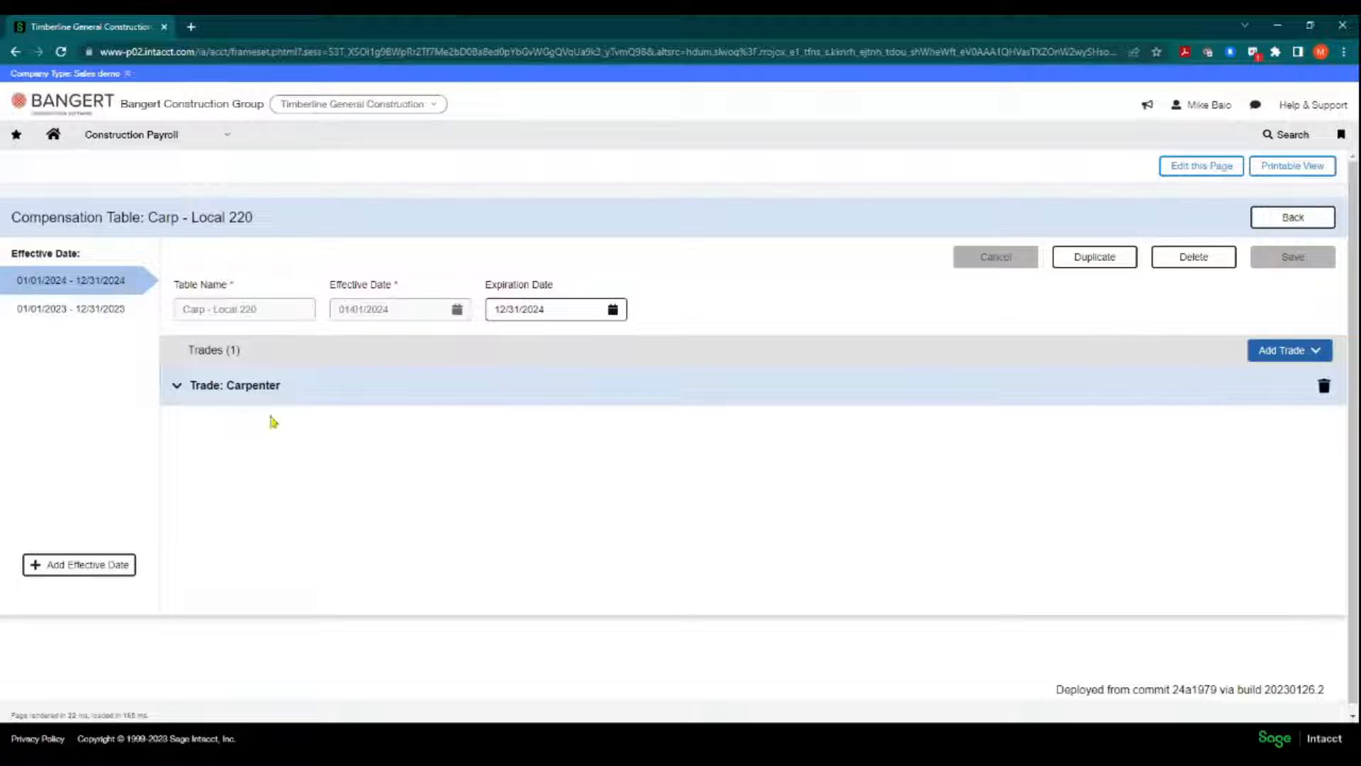
- Expand the Carpenter trade in the compensation table and check the fringe types available to add
{"action": "left_click", "coordinate": [176, 387]}
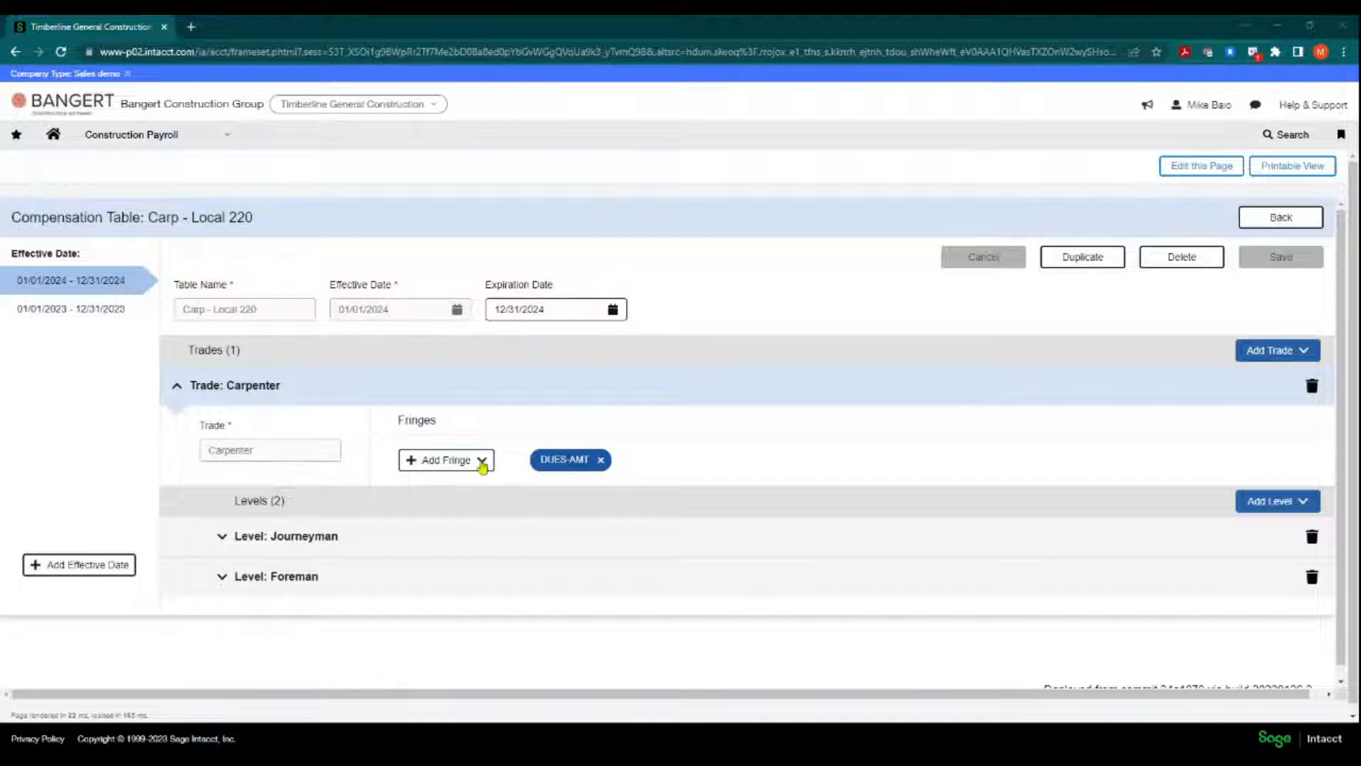
{"action": "left_click", "coordinate": [475, 462]}
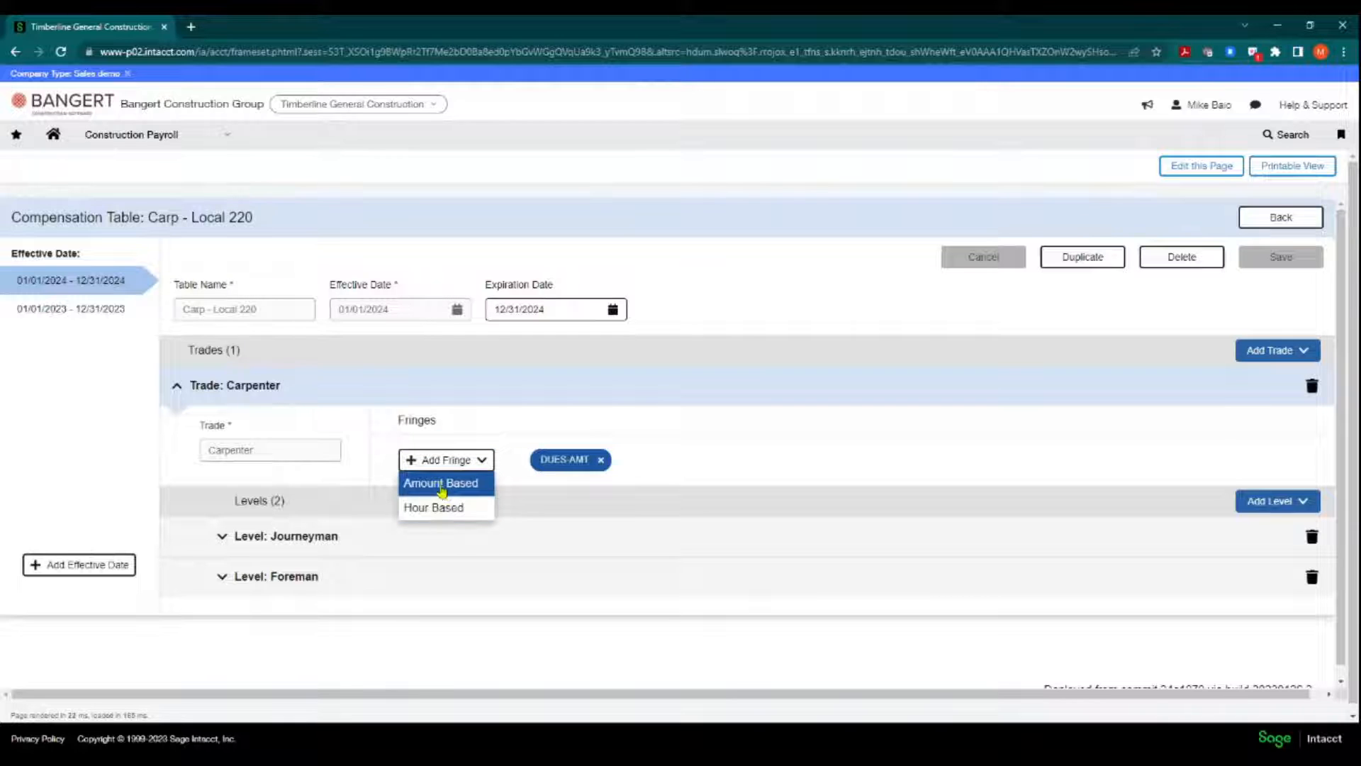
{"action": "left_click", "coordinate": [685, 467]}
- Open the Carpenter trade's DUES-AMT fringe, examine its Max % of Basis and contribution definitions, and close it
{"action": "left_click", "coordinate": [558, 464]}
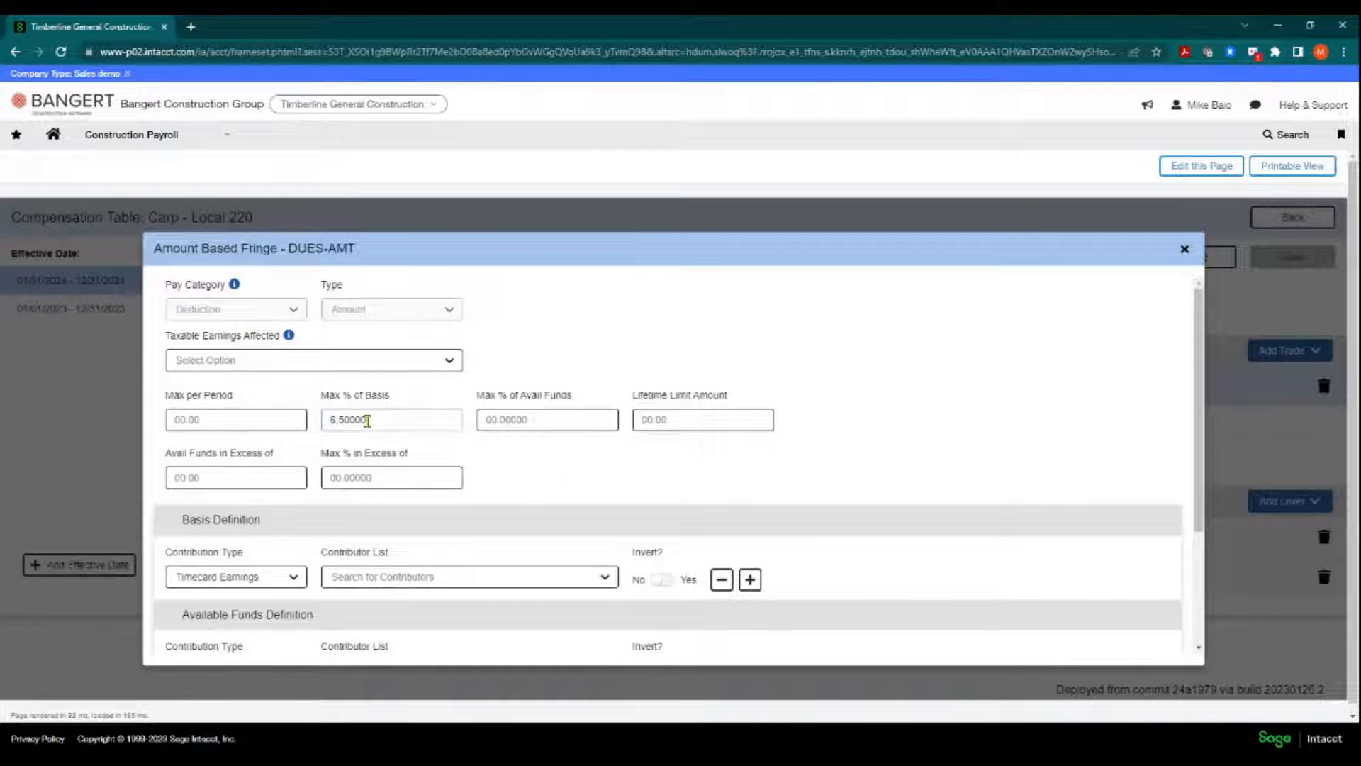
{"action": "left_click", "coordinate": [380, 419]}
{"action": "left_click_drag", "start_coordinate": [381, 419], "coordinate": [326, 422]}
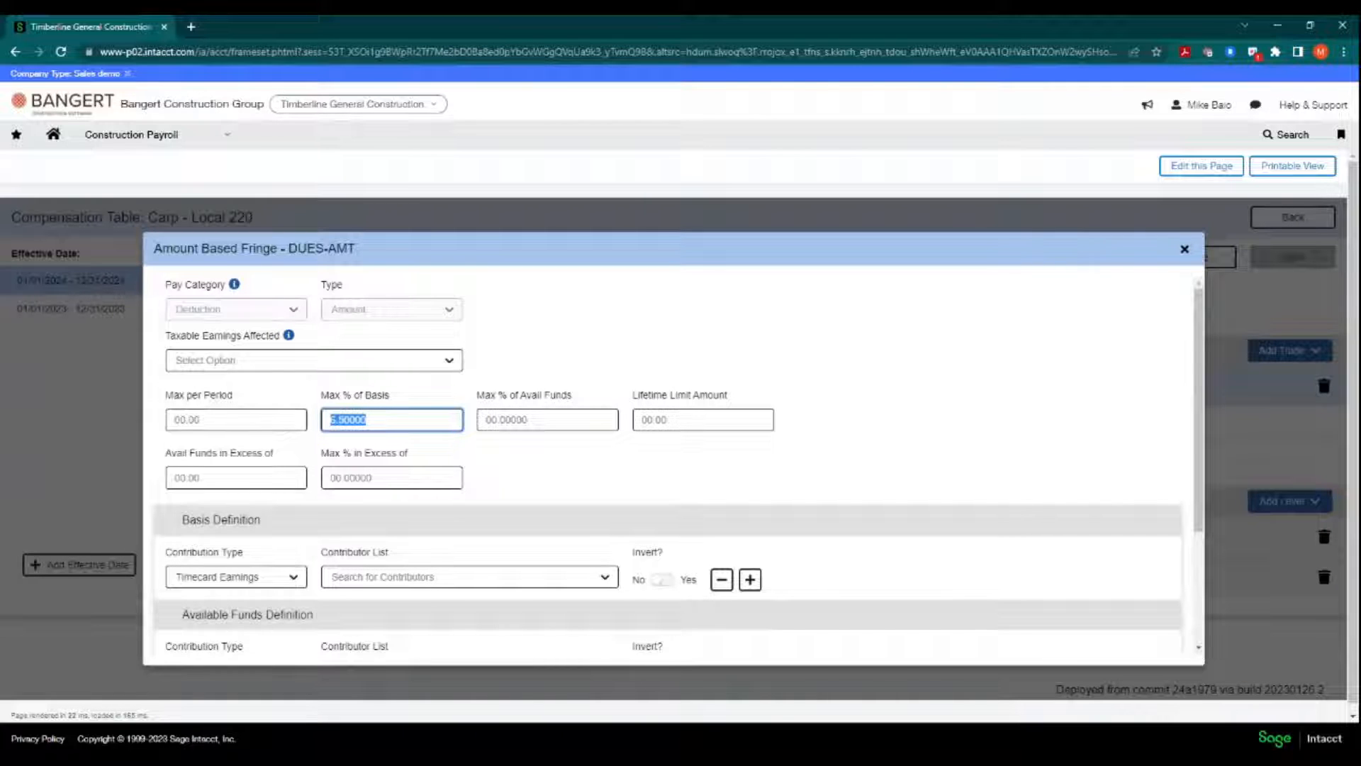
{"action": "left_click", "coordinate": [371, 418]}
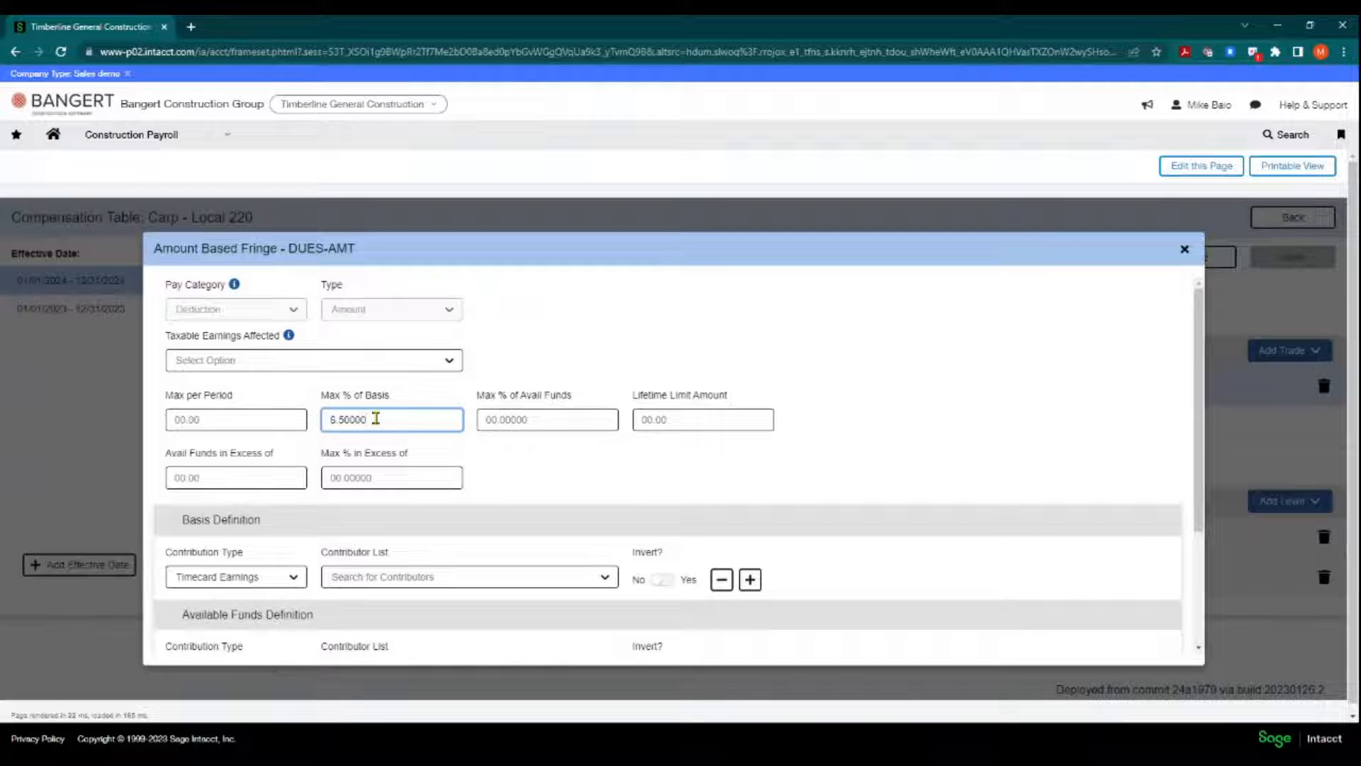
{"action": "left_click_drag", "start_coordinate": [376, 418], "coordinate": [327, 419]}
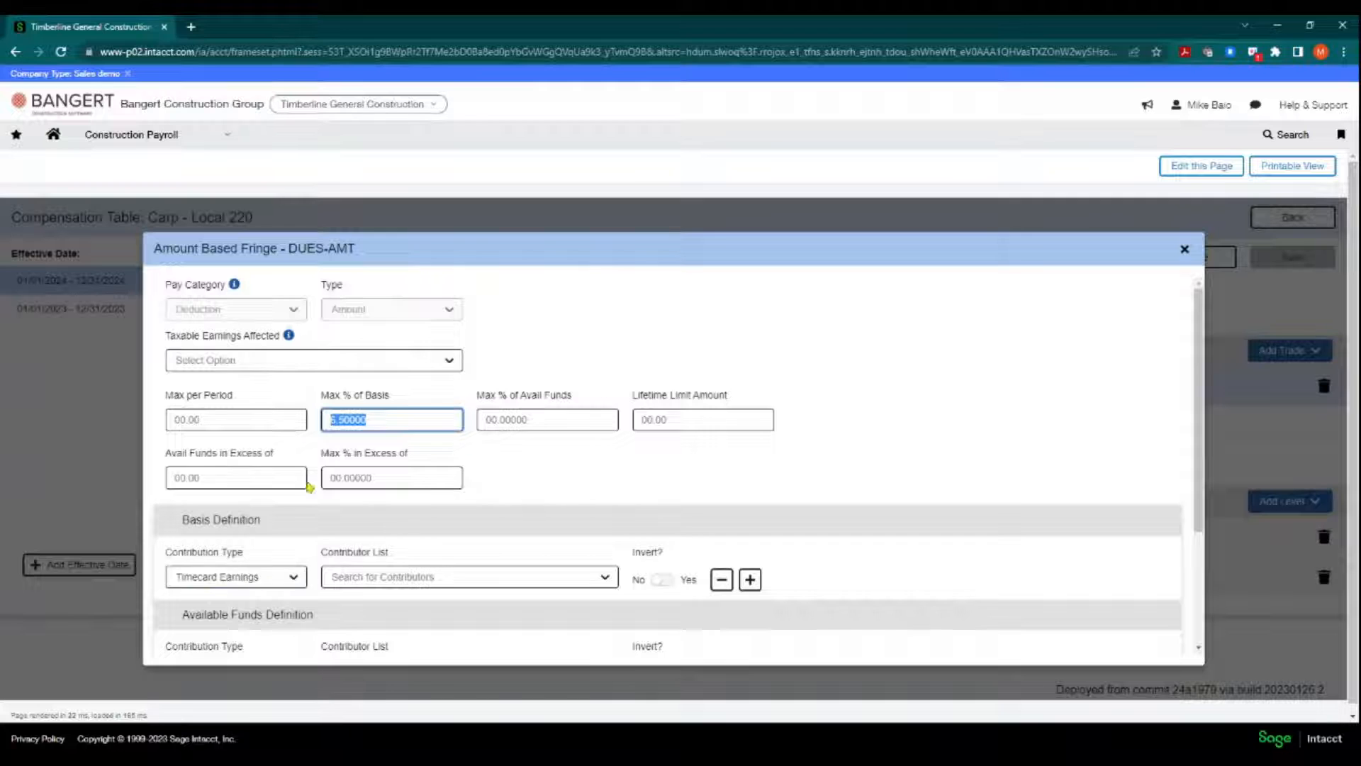
{"action": "scroll", "coordinate": [257, 582], "scroll_direction": "down", "scroll_amount": 2}
{"action": "scroll", "coordinate": [305, 445], "scroll_direction": "up", "scroll_amount": 2}
{"action": "left_click", "coordinate": [1184, 250]}
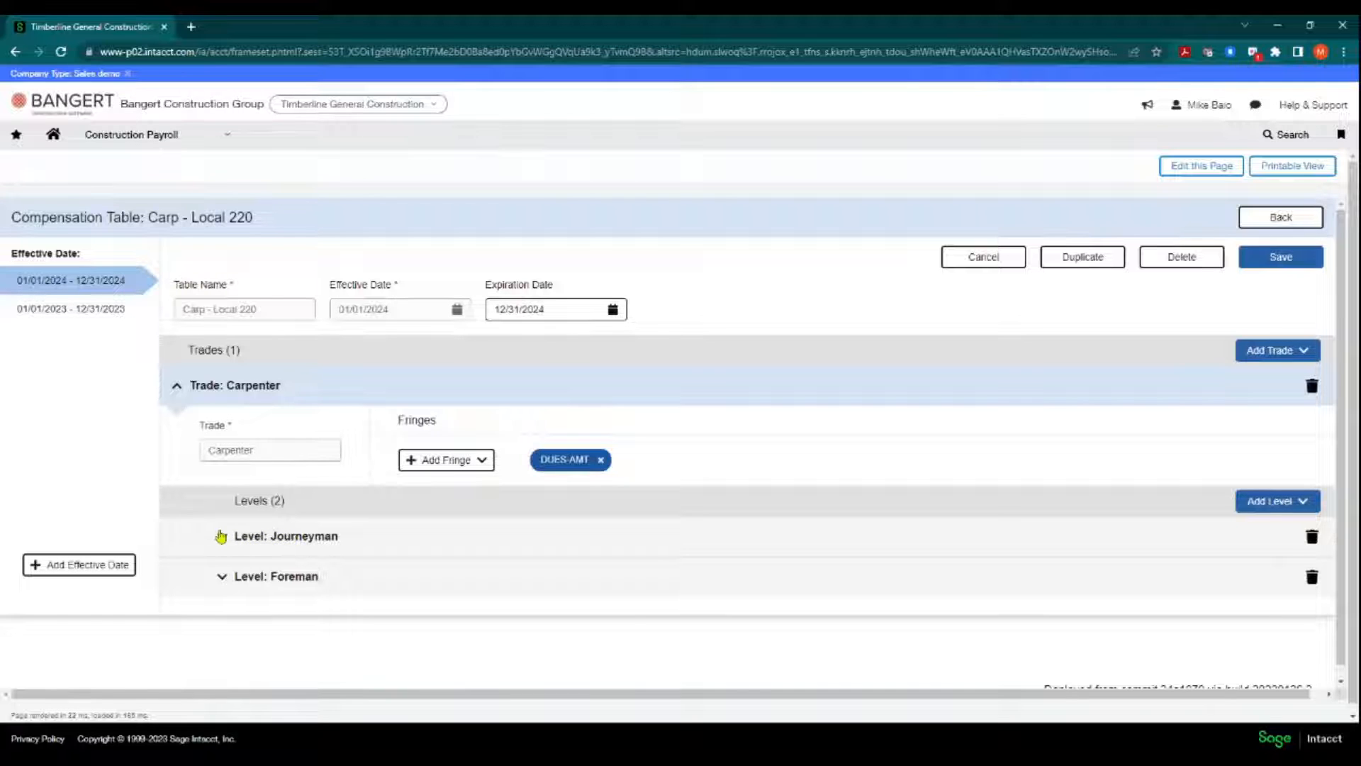
- Expand the Journeyman level, examine the EDC FUND fringe's Max per Period amount, and collapse the level again
{"action": "left_click", "coordinate": [221, 539]}
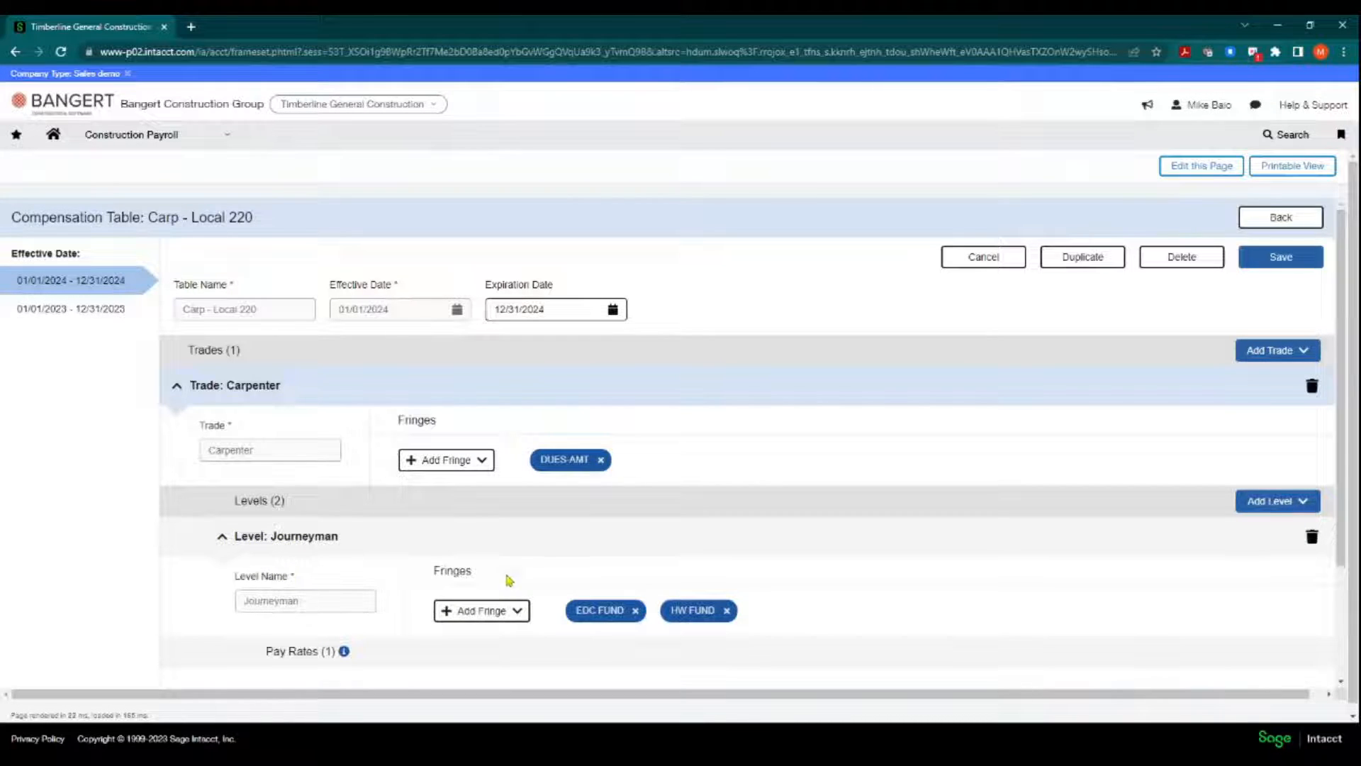
{"action": "scroll", "coordinate": [553, 561], "scroll_direction": "down", "scroll_amount": 1}
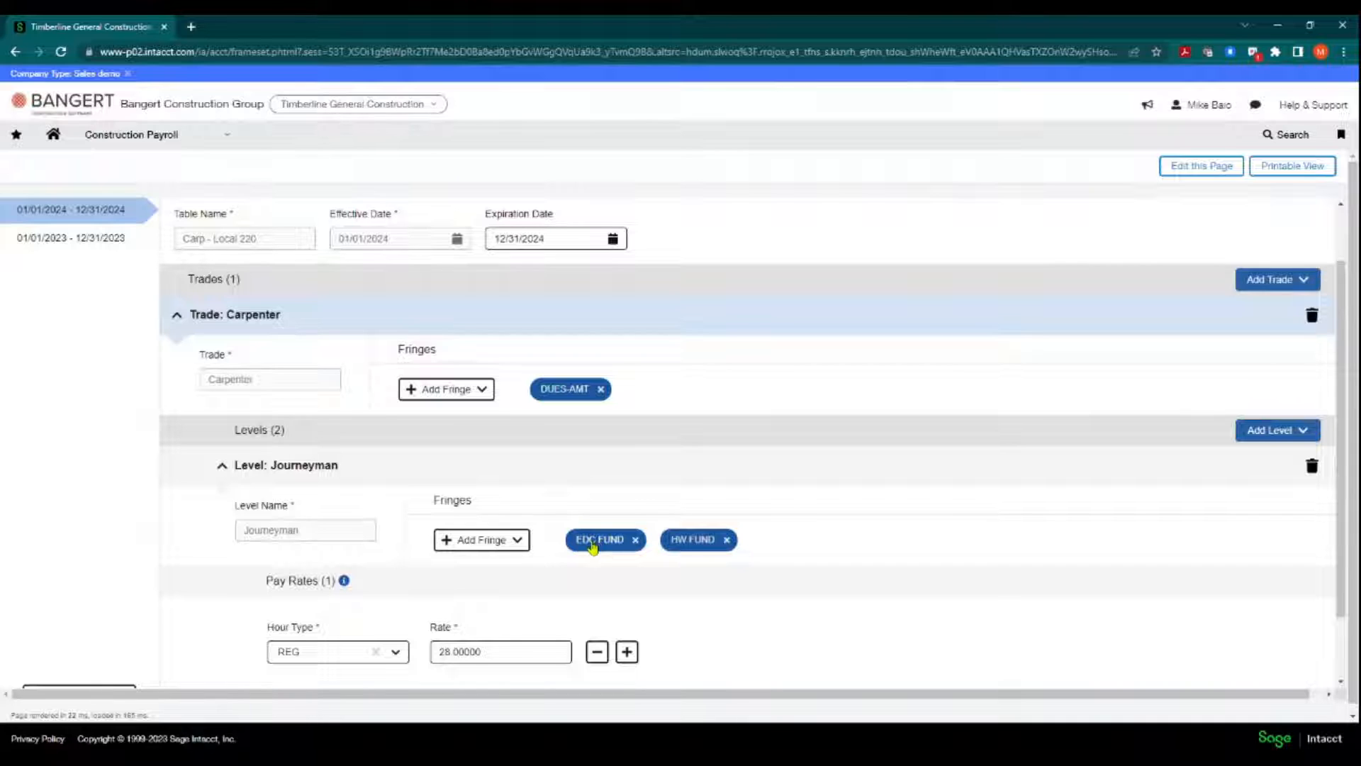
{"action": "left_click", "coordinate": [592, 545]}
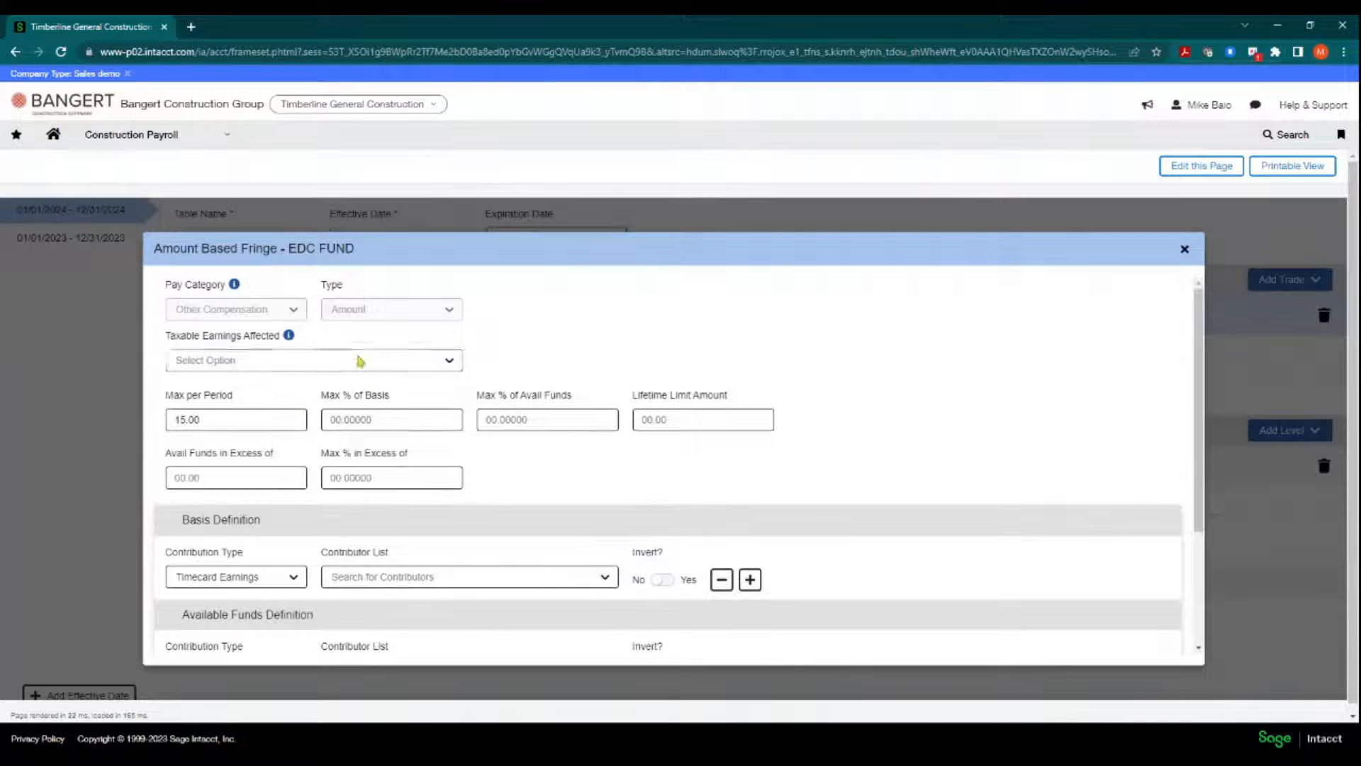
{"action": "left_click", "coordinate": [218, 420]}
{"action": "type", "text": "15.00"}
{"action": "double_click", "coordinate": [191, 420]}
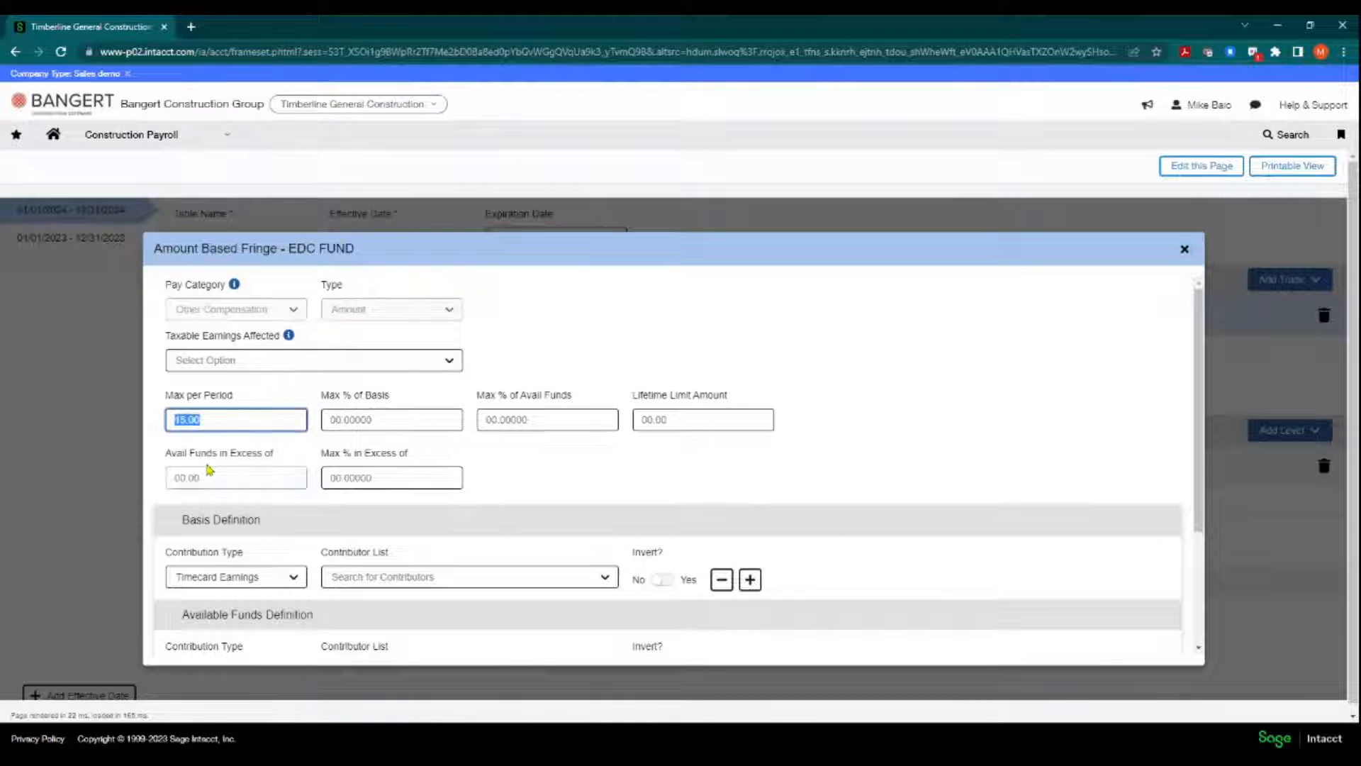
{"action": "left_click", "coordinate": [206, 418]}
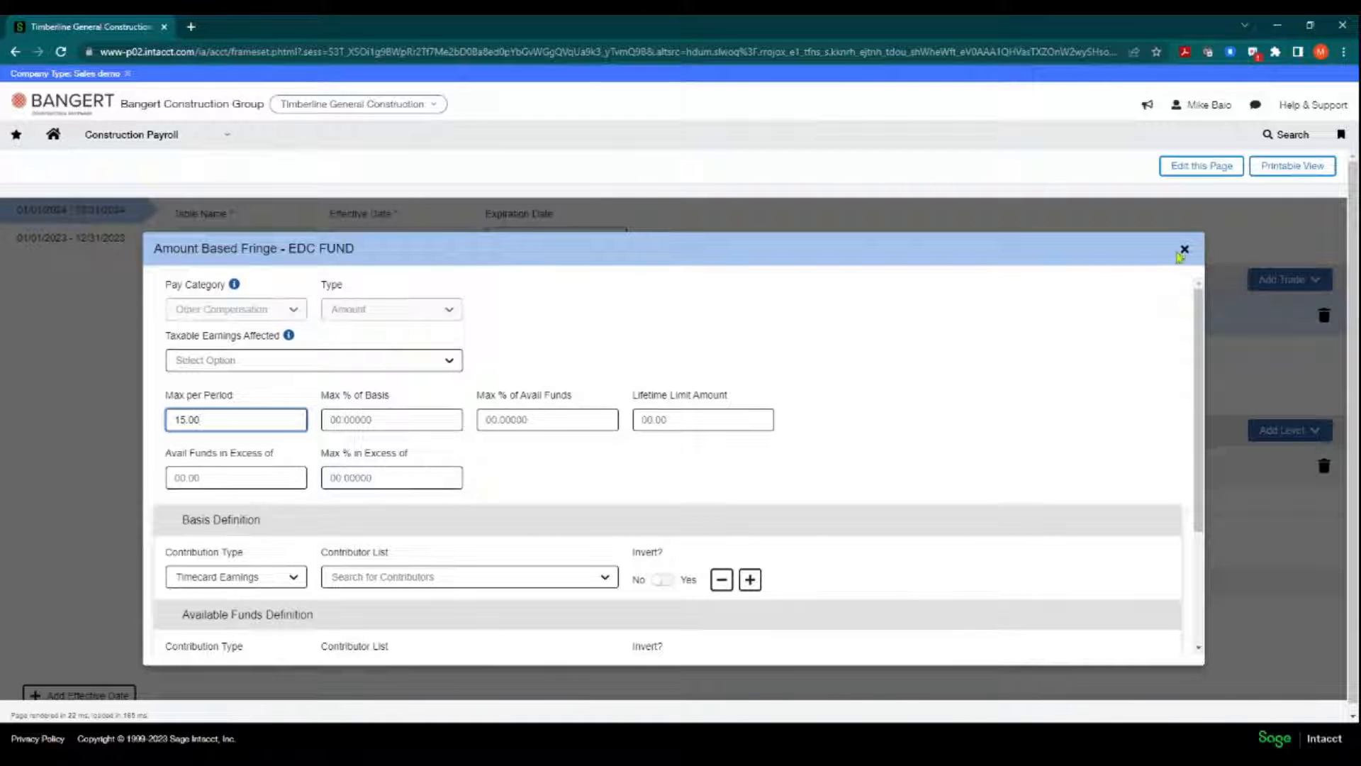
{"action": "left_click", "coordinate": [1183, 250]}
{"action": "left_click", "coordinate": [218, 466]}
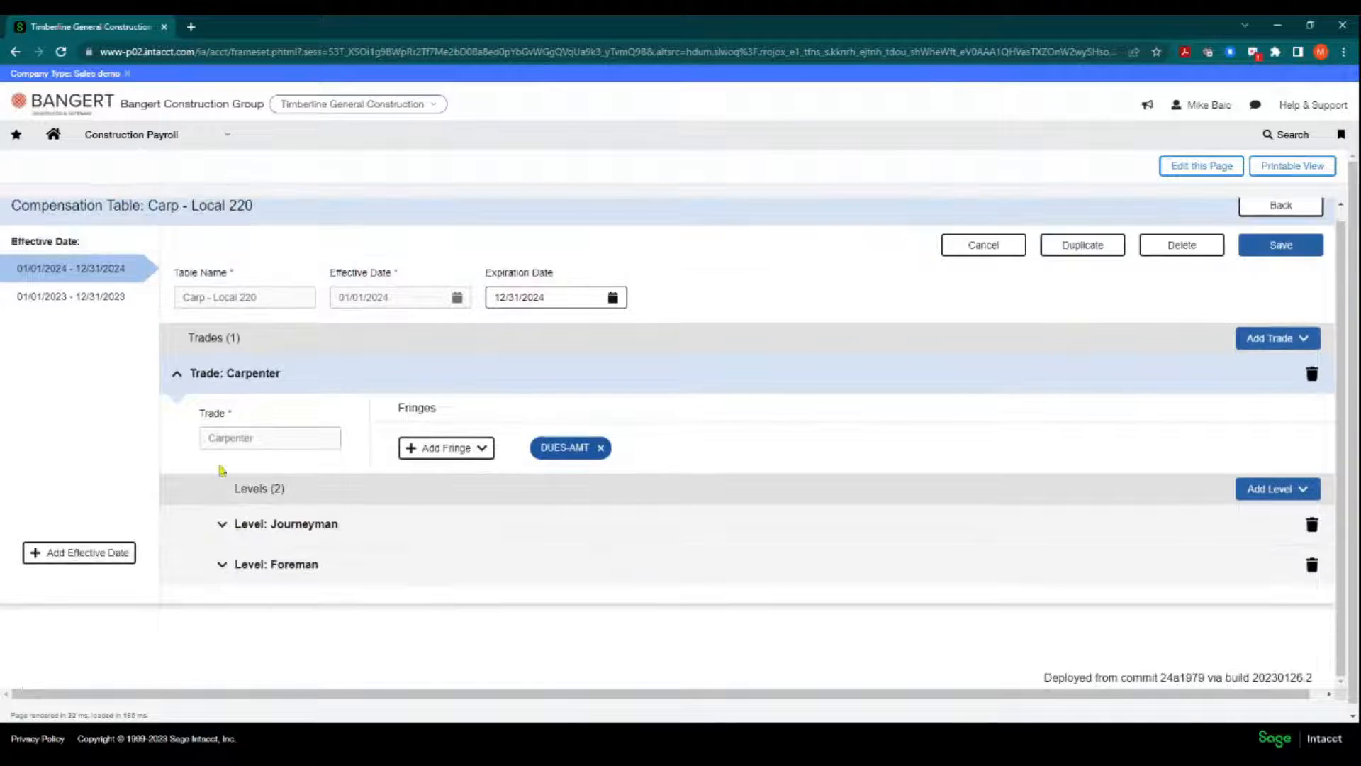
- Expand the Foreman level, examine the Max per Period amount of its EDC FUND fringe, and close the fringe
{"action": "left_click", "coordinate": [221, 565]}
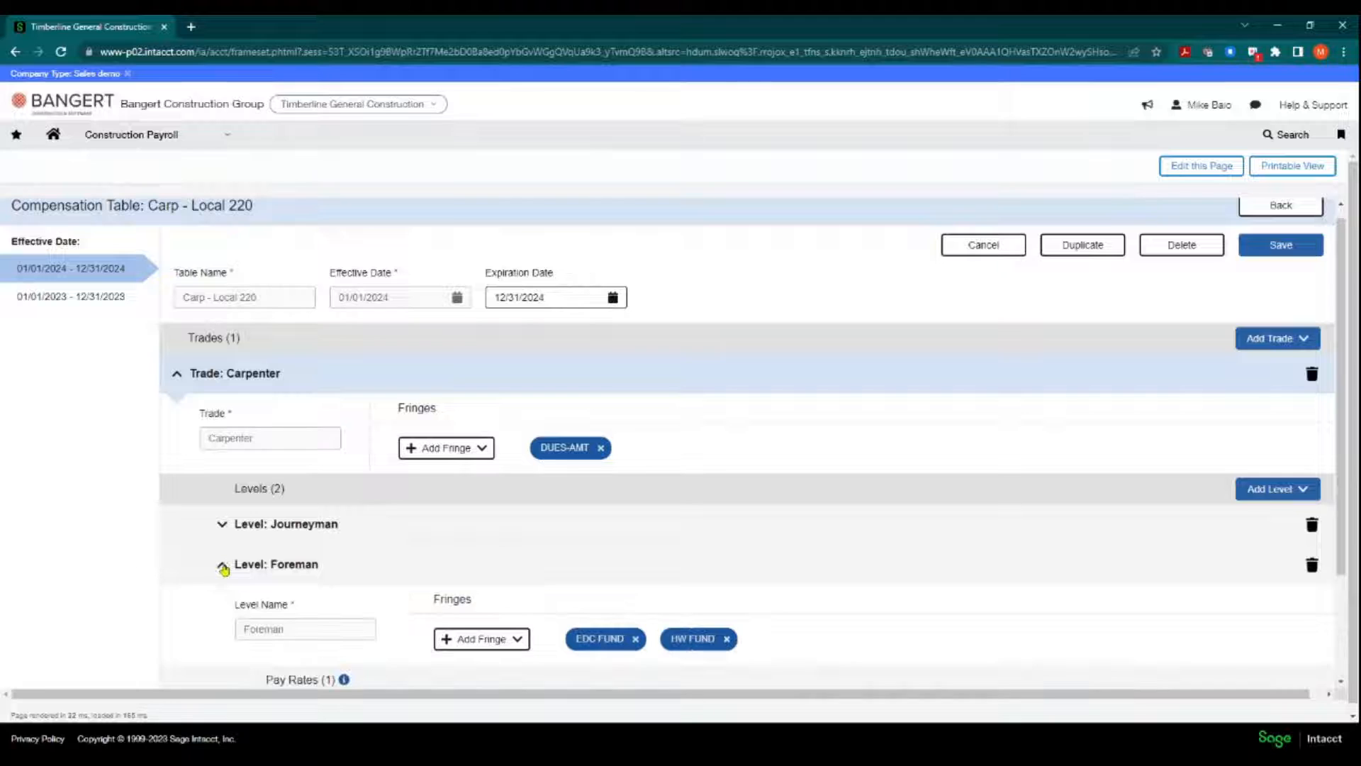
{"action": "left_click", "coordinate": [599, 639]}
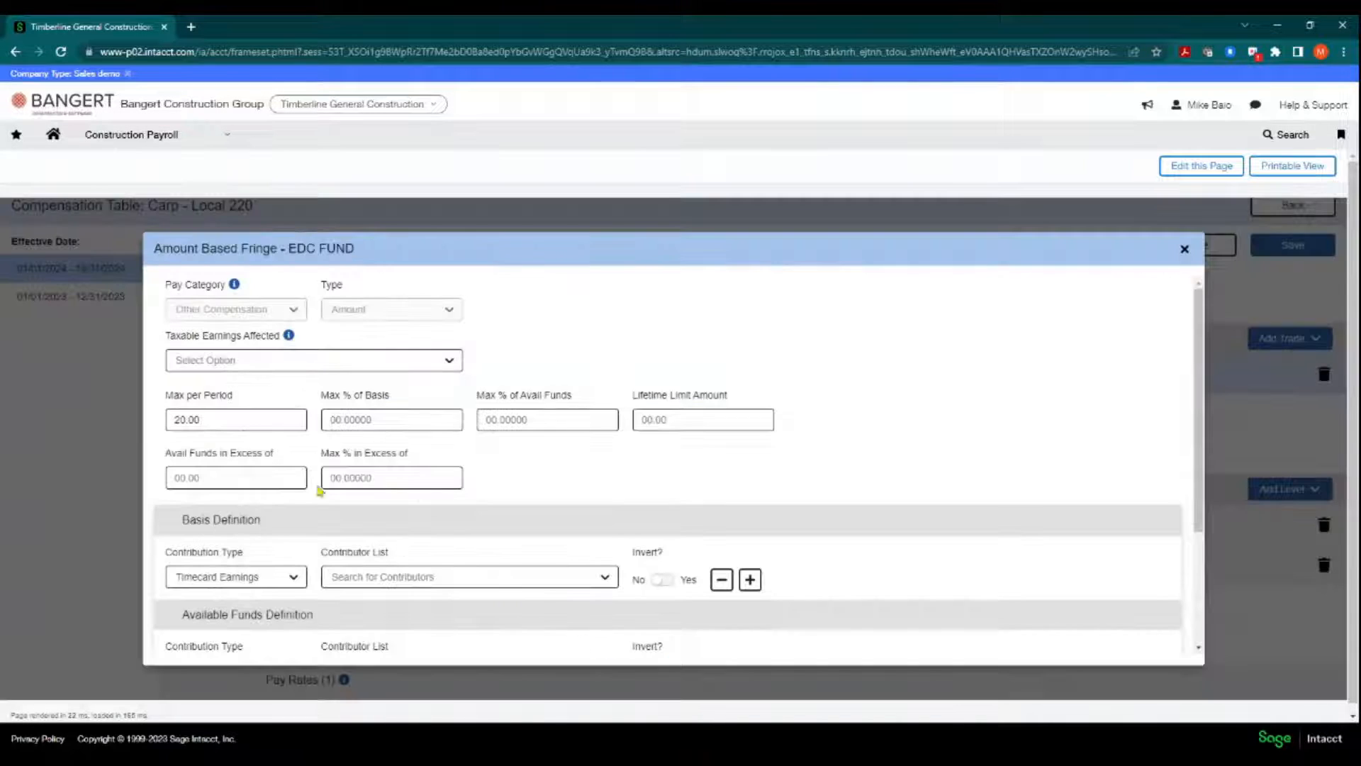
{"action": "left_click", "coordinate": [234, 420]}
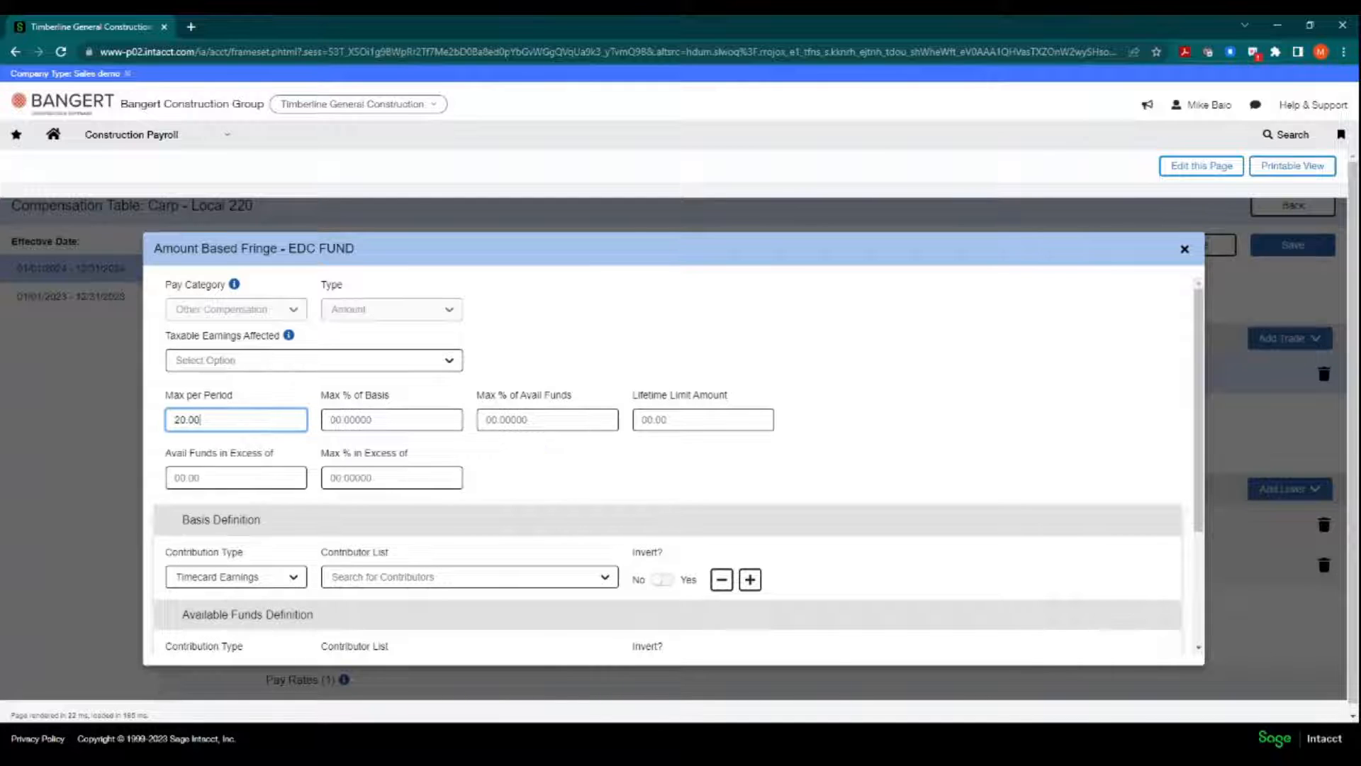
{"action": "left_click", "coordinate": [1184, 249]}
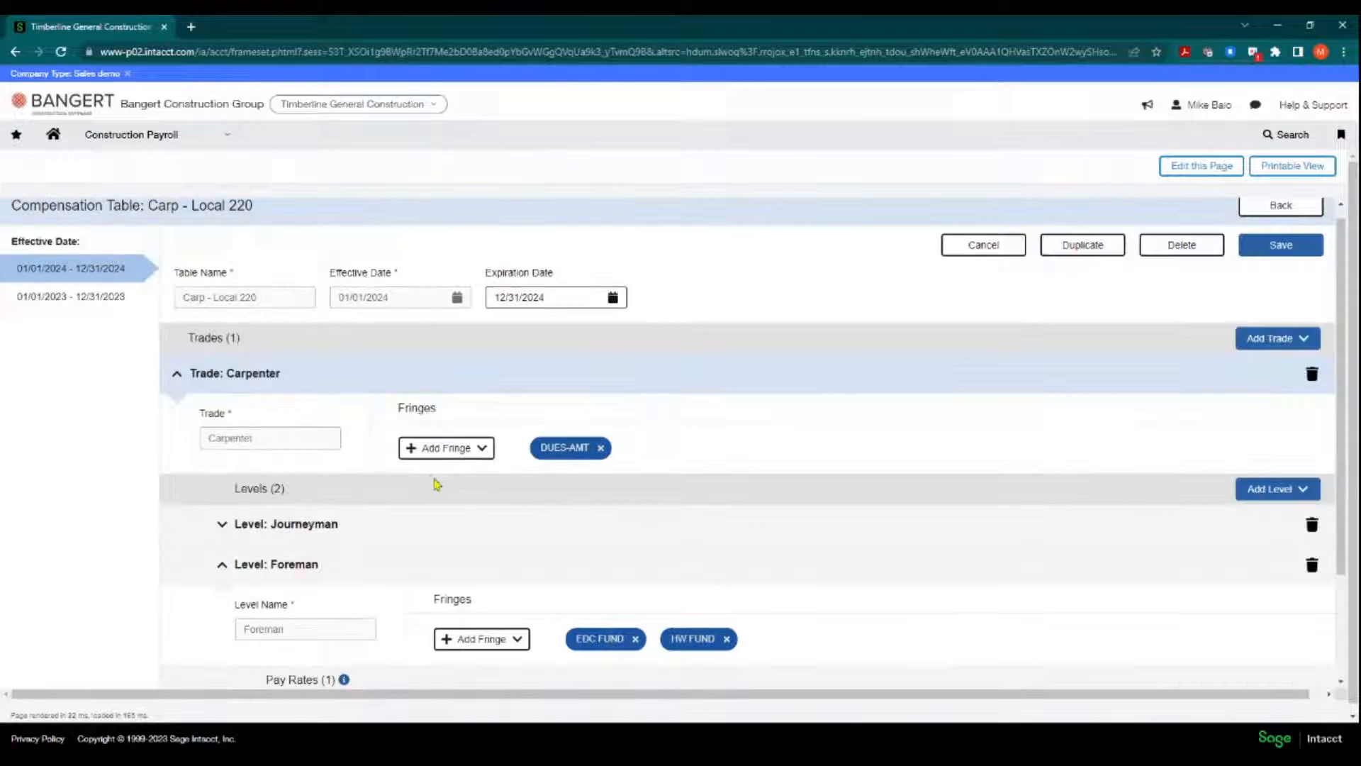
- Compare the Carpenter trade's Journeyman and Foreman pay rates for the REG hour type
{"action": "scroll", "coordinate": [304, 568], "scroll_direction": "down", "scroll_amount": 2}
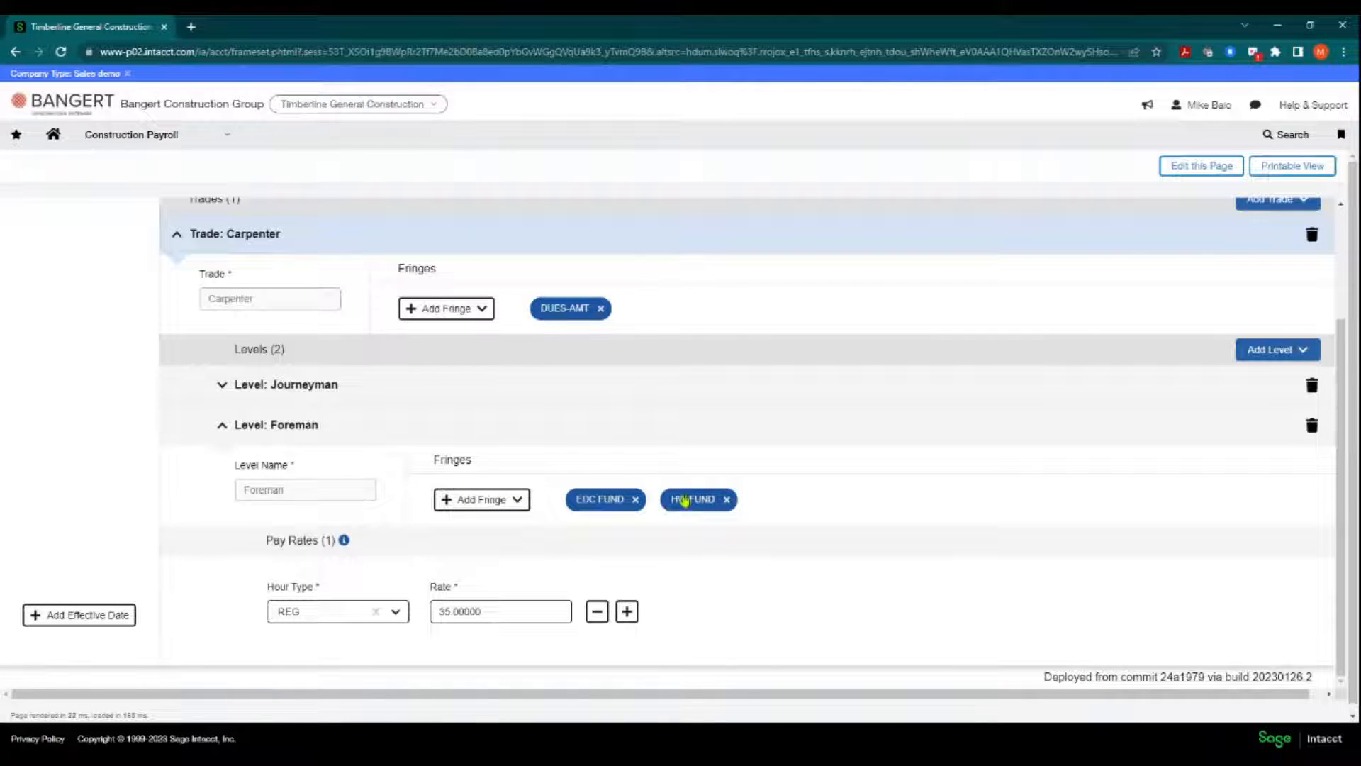
{"action": "left_click", "coordinate": [224, 386]}
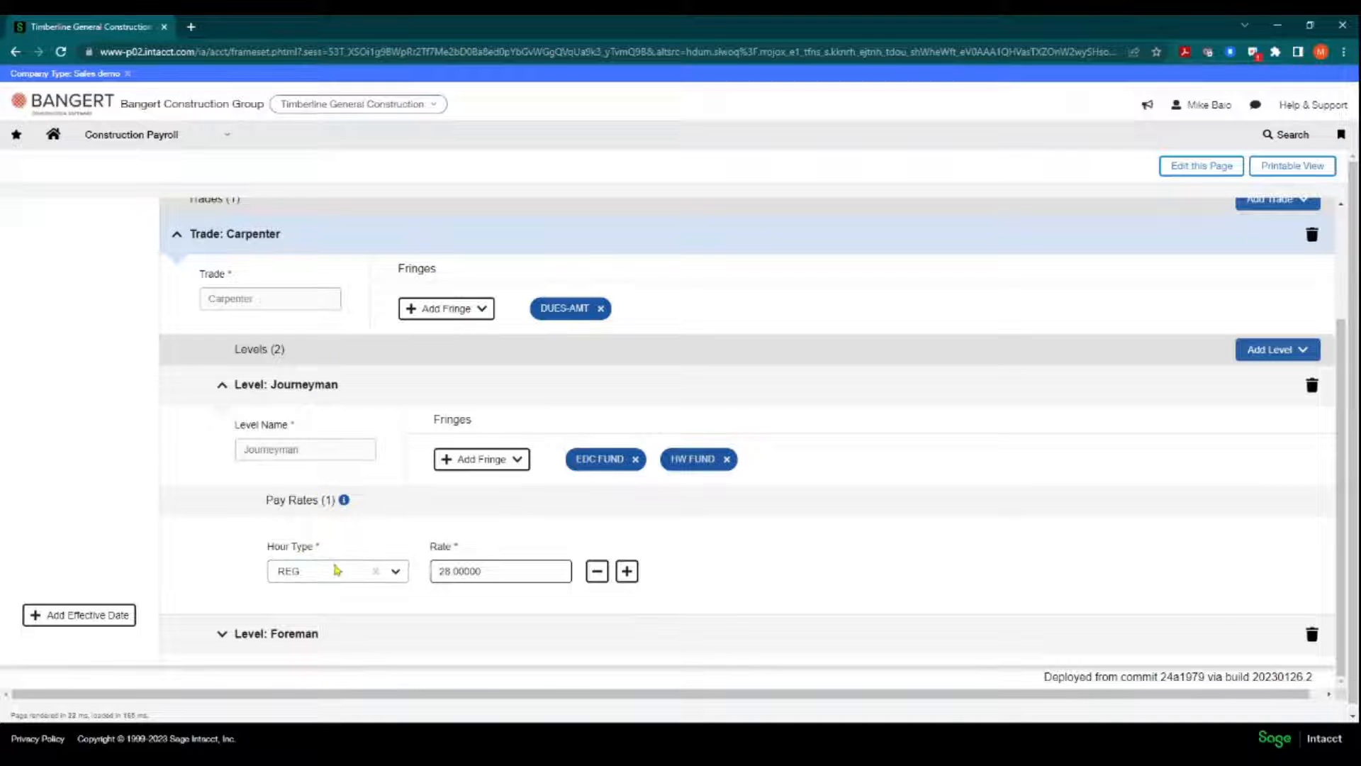
{"action": "left_click", "coordinate": [450, 573]}
{"action": "left_click", "coordinate": [296, 573]}
{"action": "left_click", "coordinate": [291, 677]}
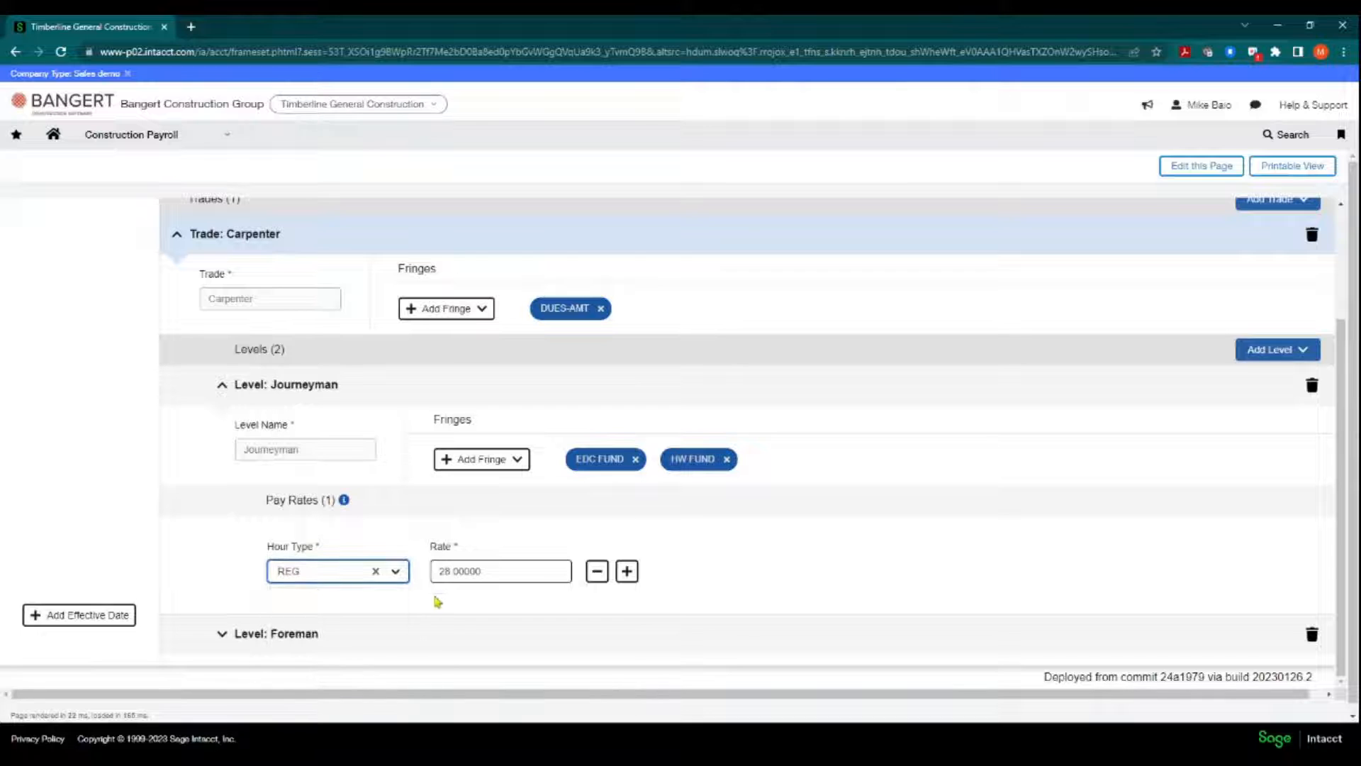
{"action": "left_click_drag", "start_coordinate": [482, 573], "coordinate": [424, 589]}
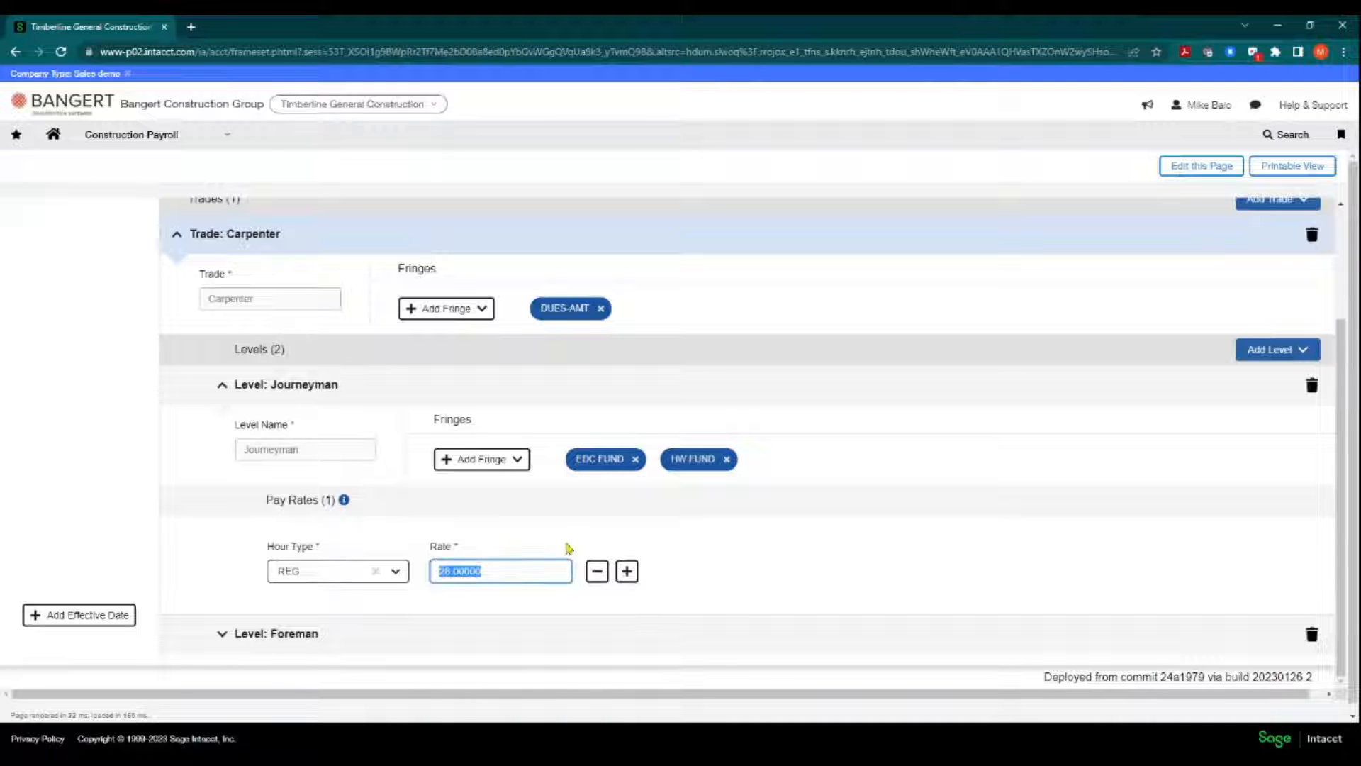
{"action": "left_click", "coordinate": [222, 627]}
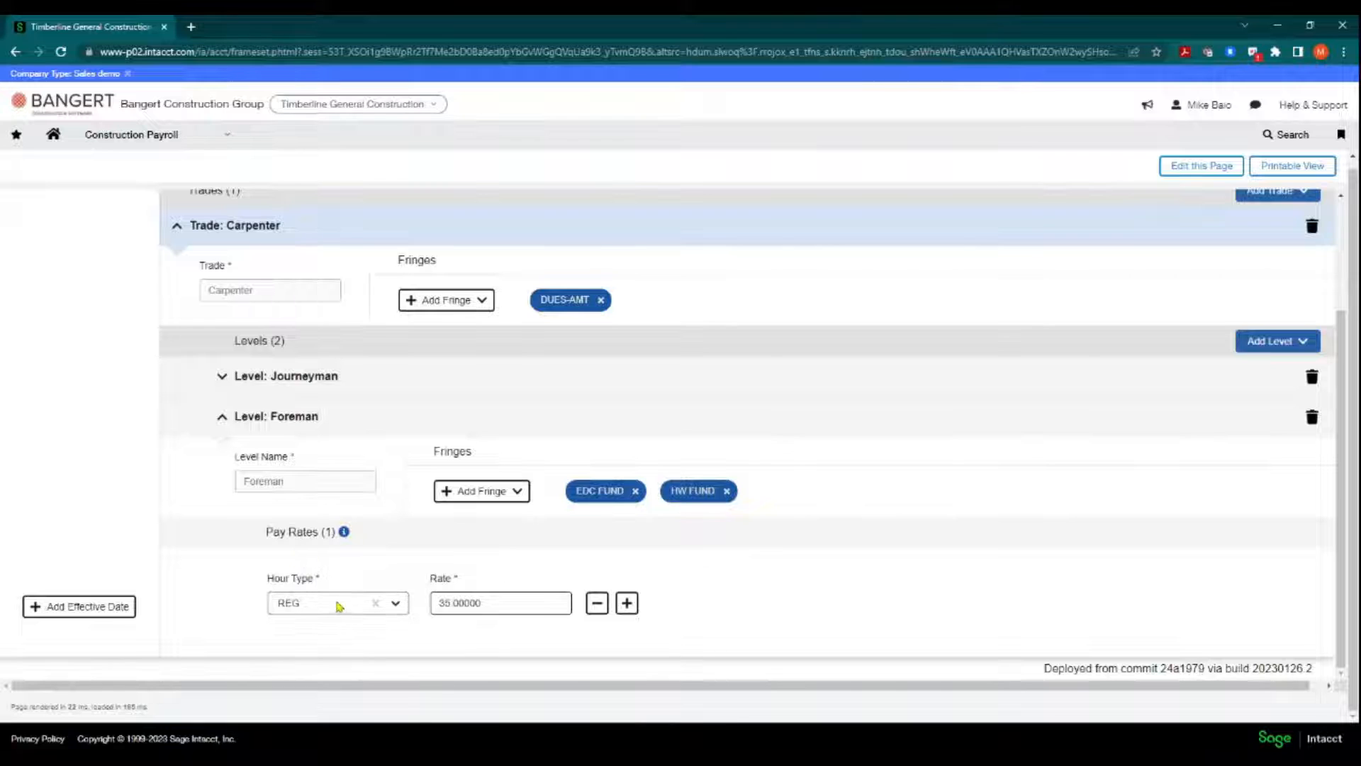
{"action": "left_click", "coordinate": [508, 606]}
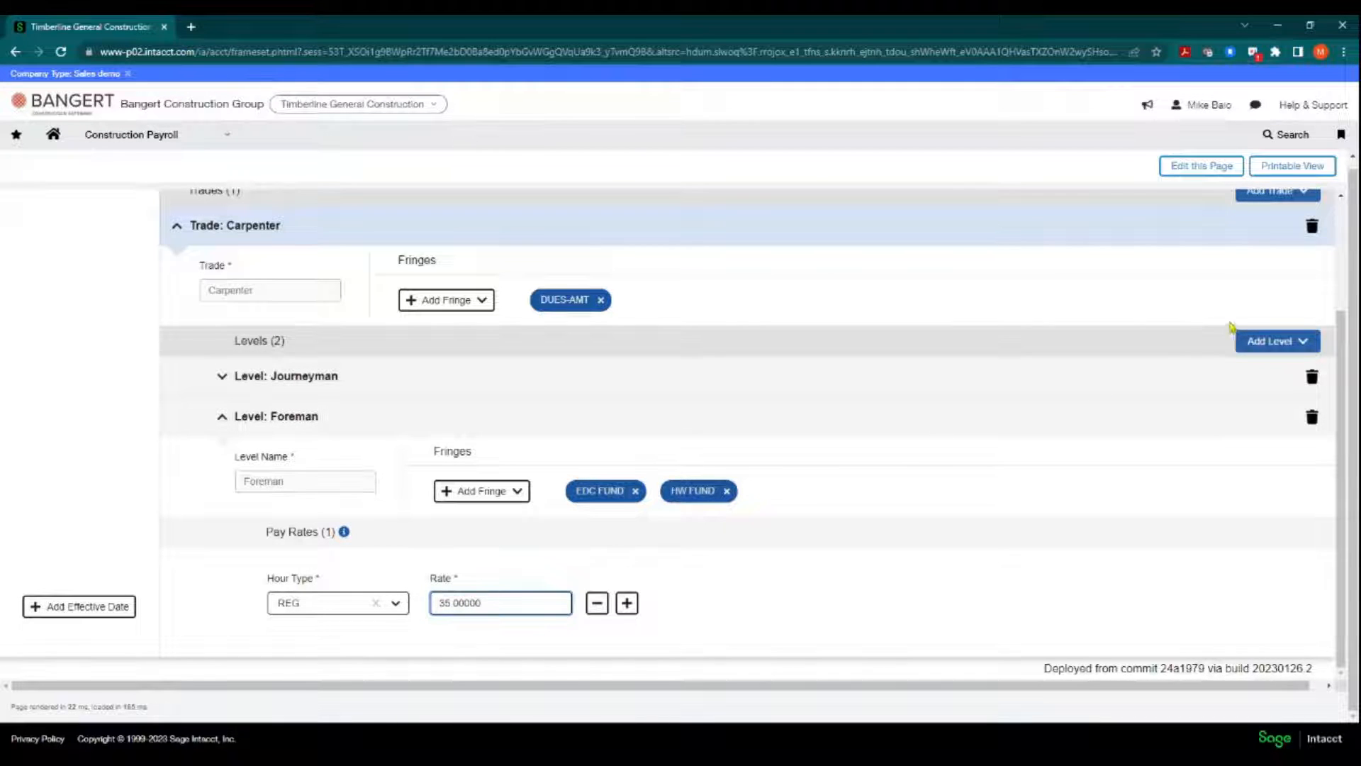
- Save the Carp - Local 220 compensation table and return to the list of compensation tables
{"action": "scroll", "coordinate": [827, 371], "scroll_direction": "up", "scroll_amount": 3}
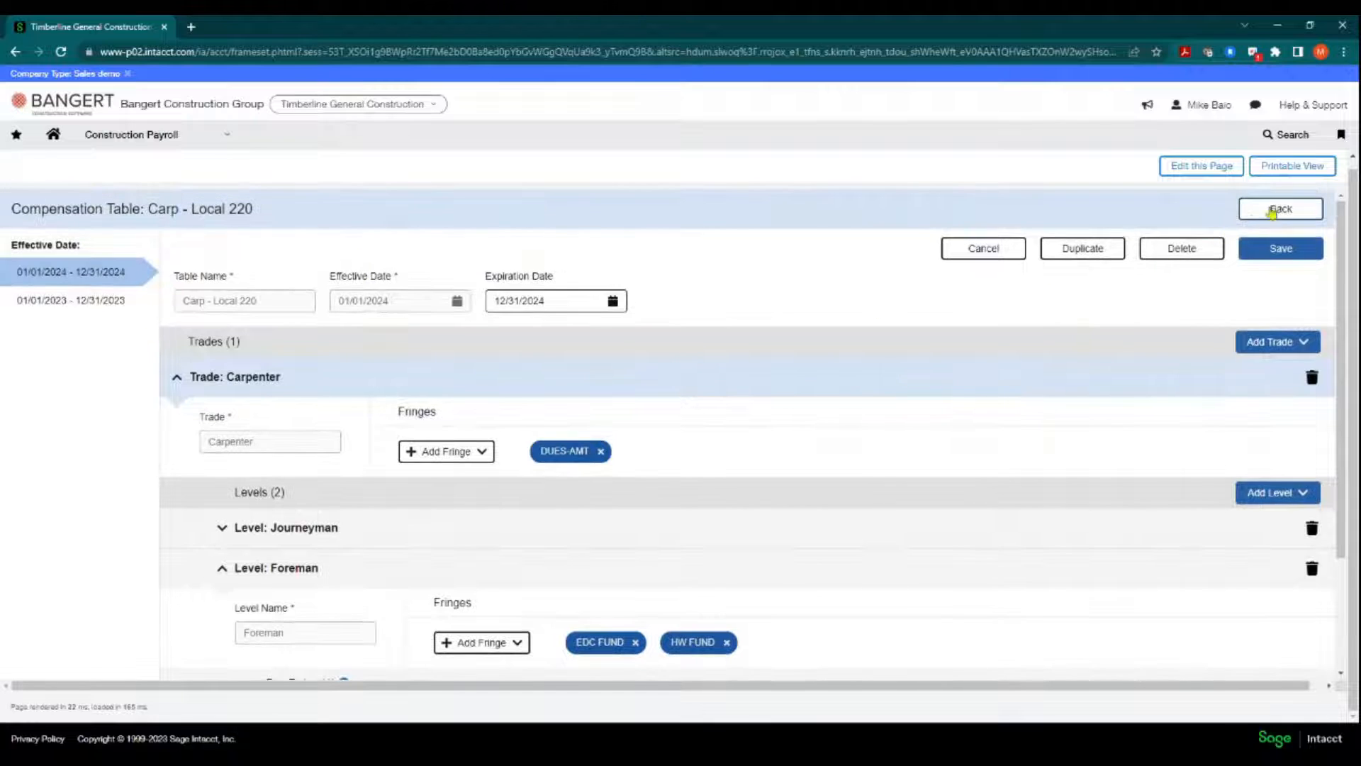
{"action": "left_click", "coordinate": [1280, 254]}
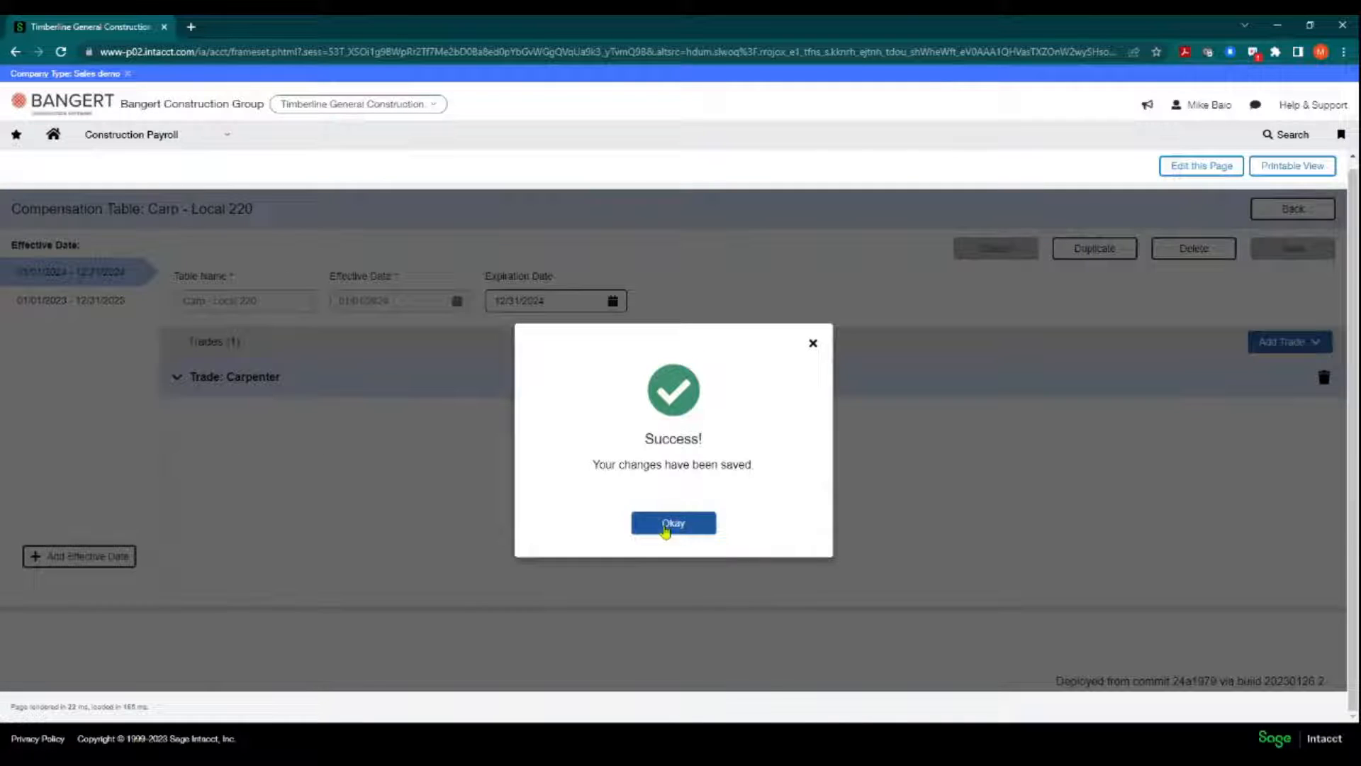
{"action": "left_click", "coordinate": [666, 527]}
{"action": "left_click", "coordinate": [1278, 210]}
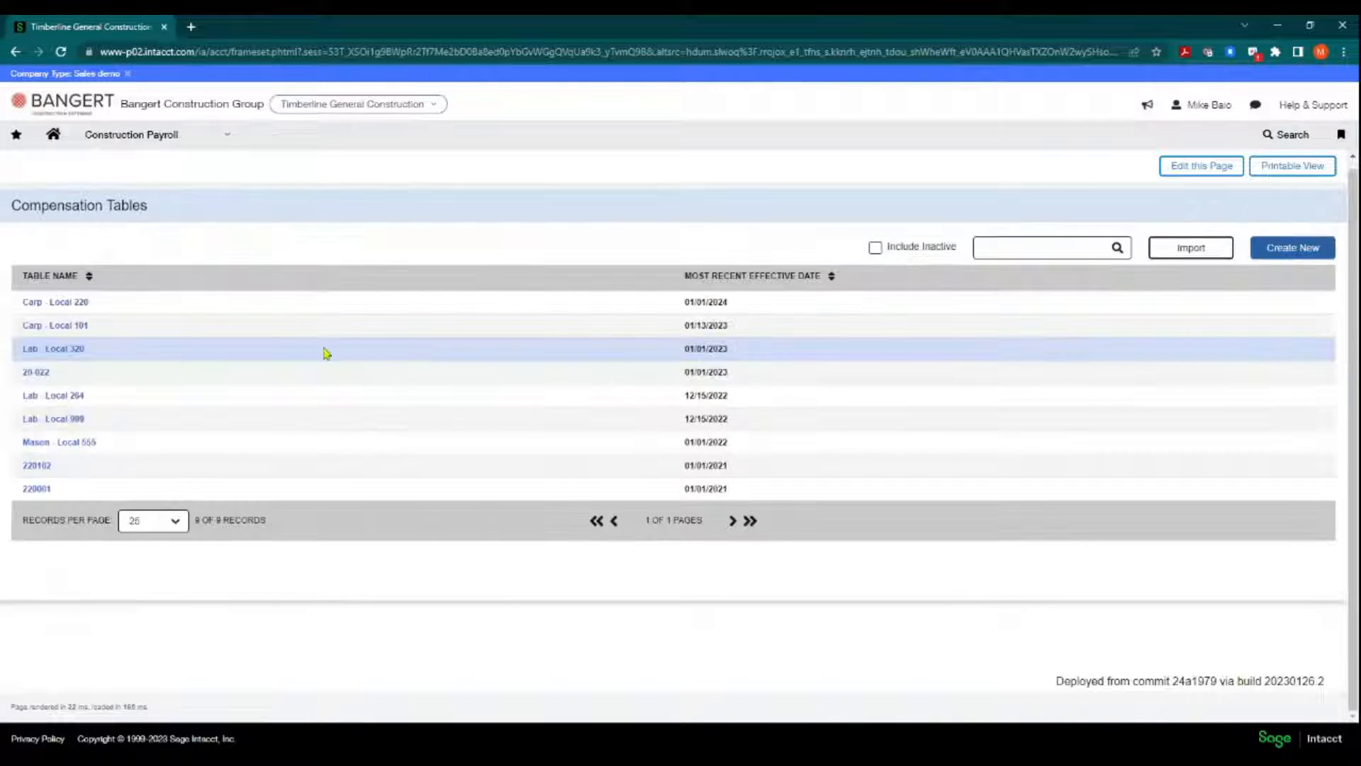
- Open the 20-022 compensation table, examine the fringes and levels under its Laborer trade, and collapse the trade
{"action": "left_click", "coordinate": [40, 377]}
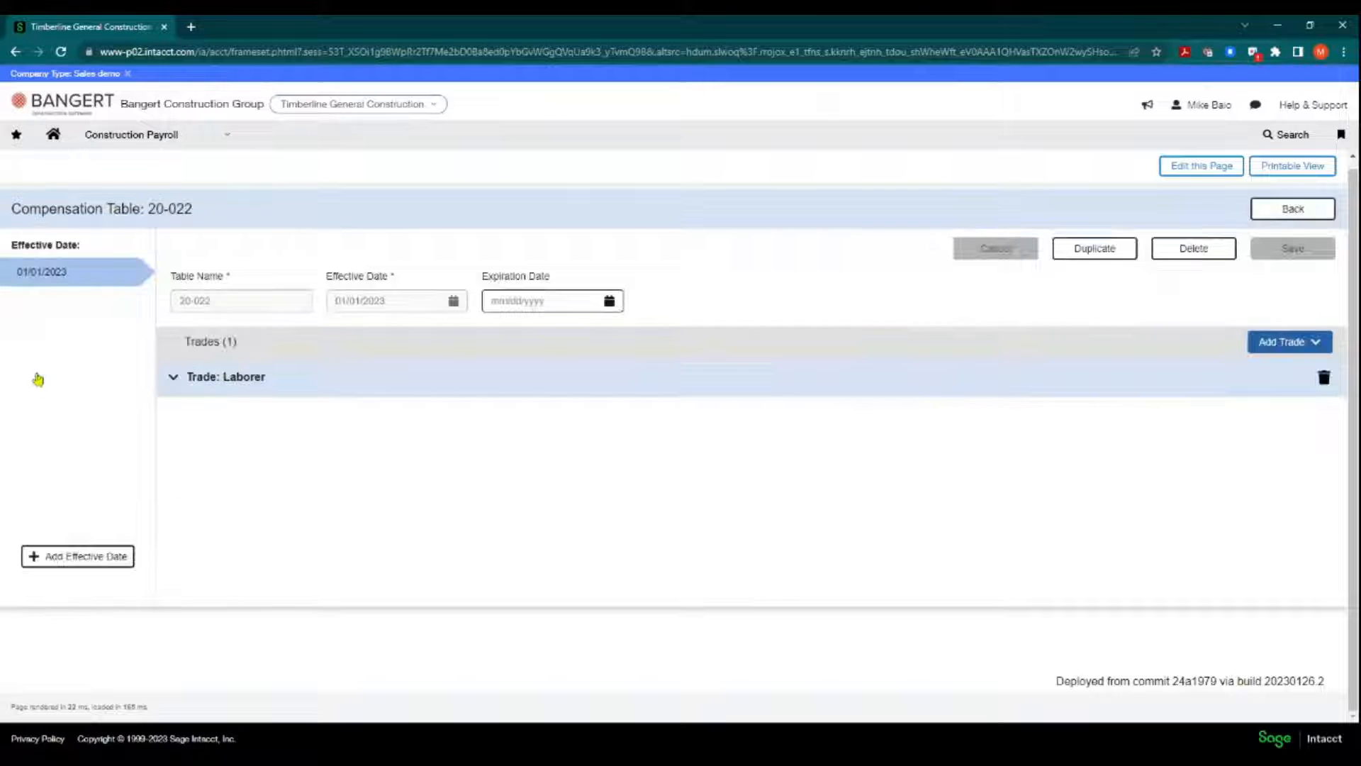
{"action": "left_click", "coordinate": [188, 383]}
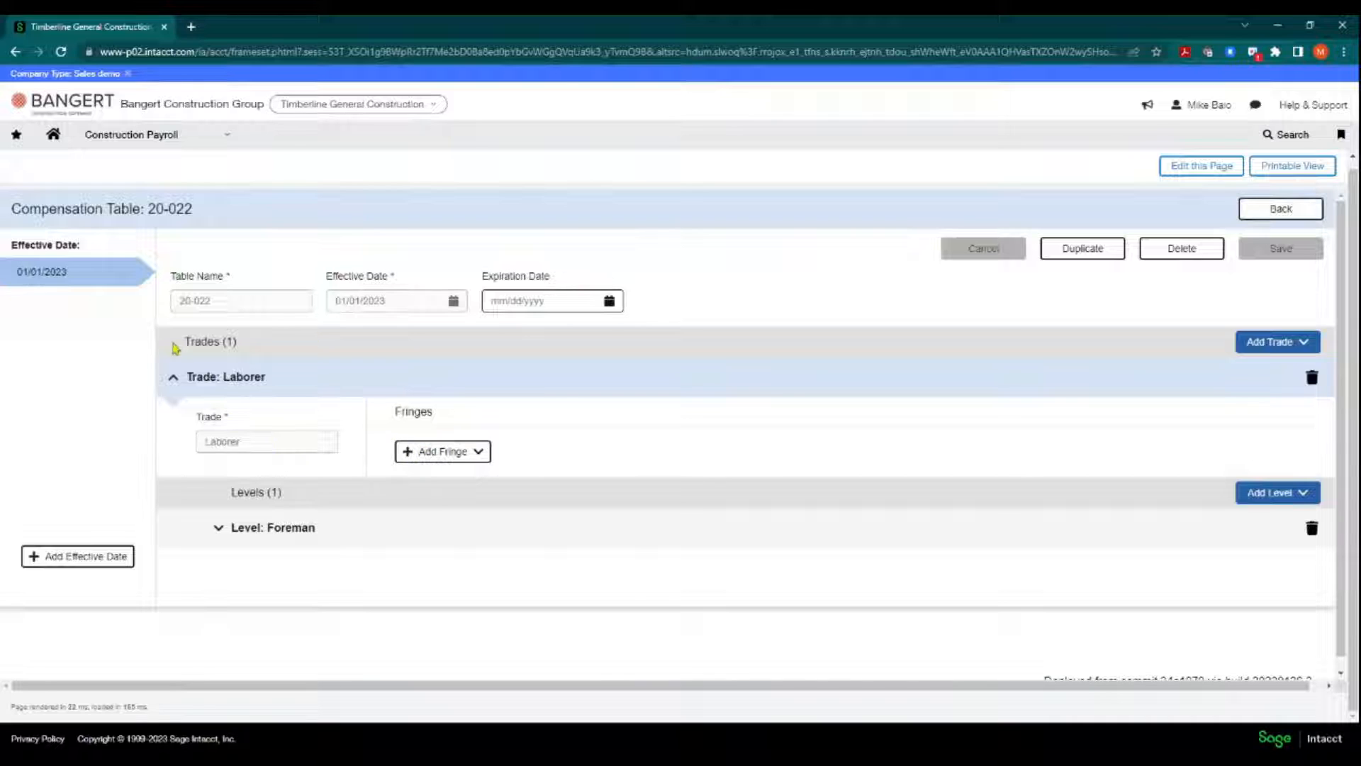
{"action": "left_click", "coordinate": [173, 376]}
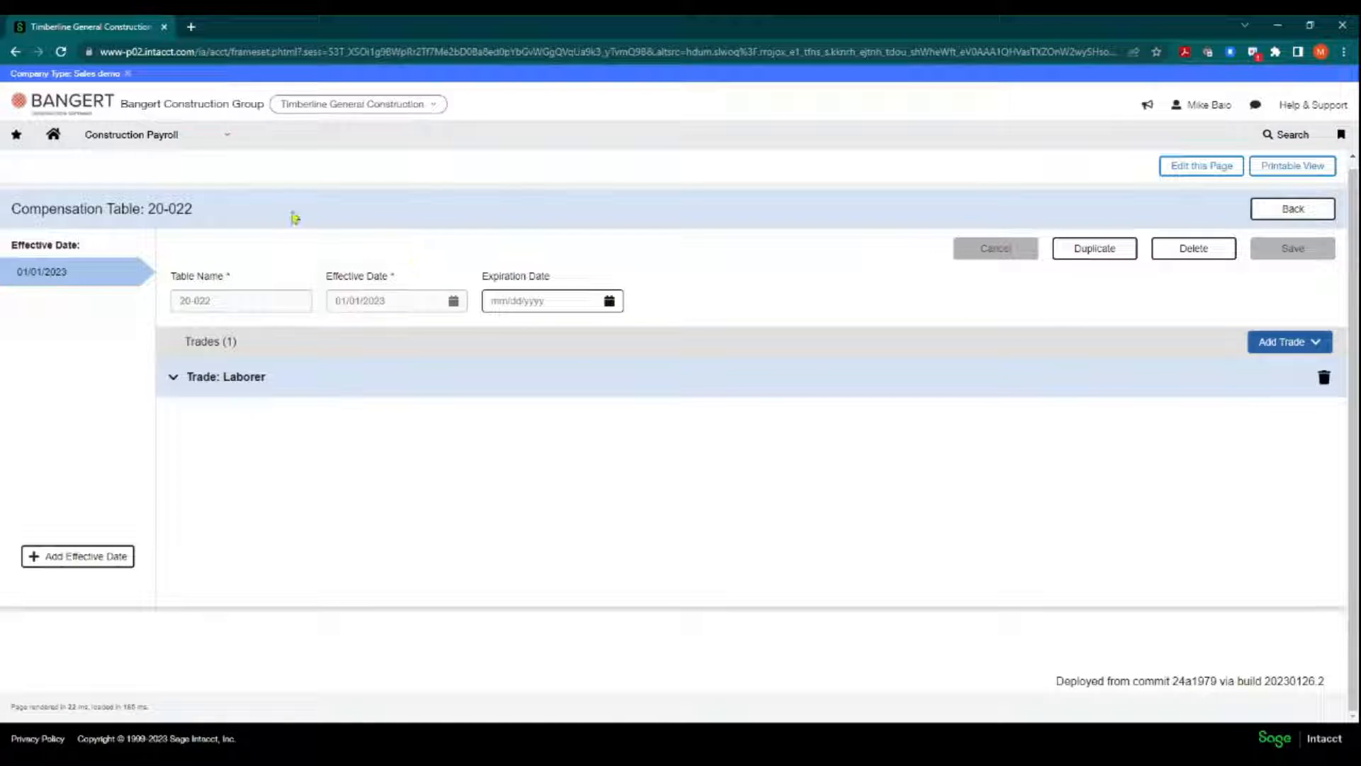
{"action": "left_click", "coordinate": [173, 379]}
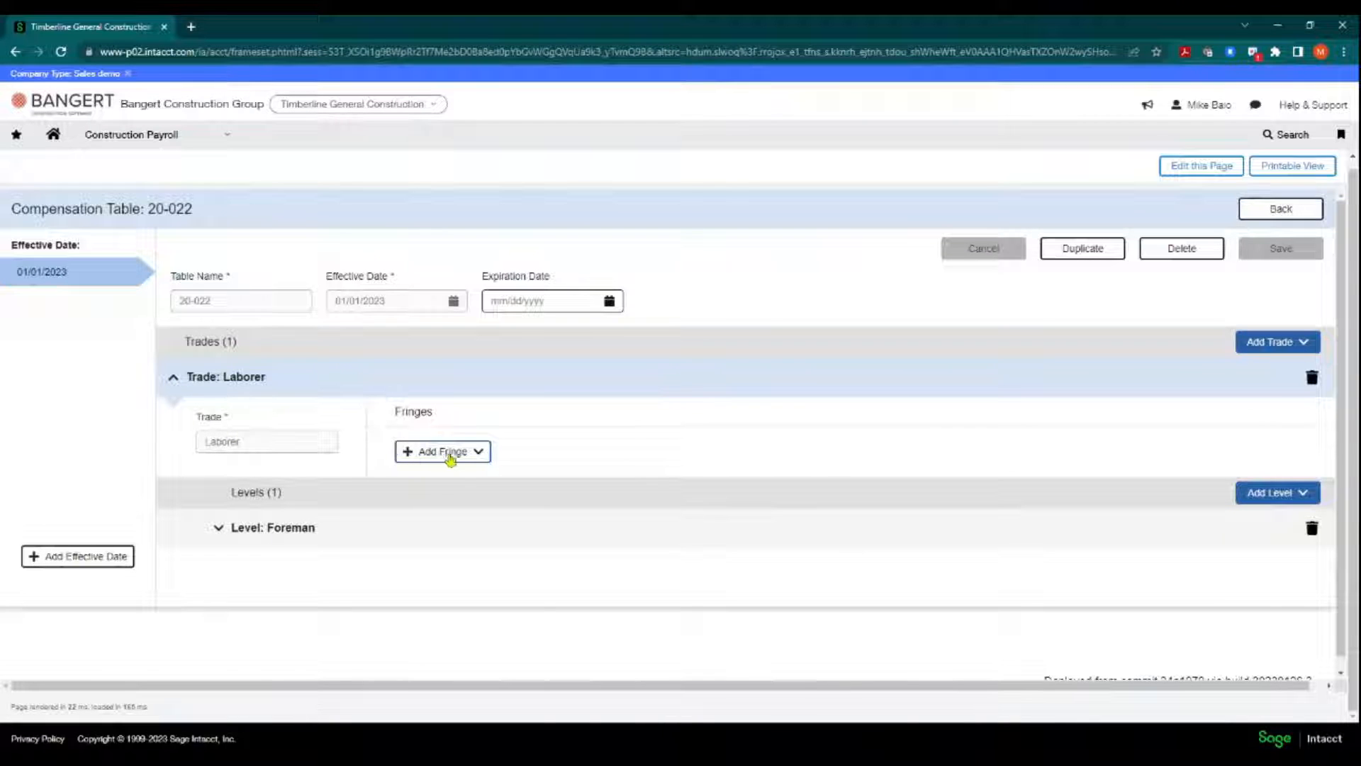
{"action": "left_click", "coordinate": [173, 378]}
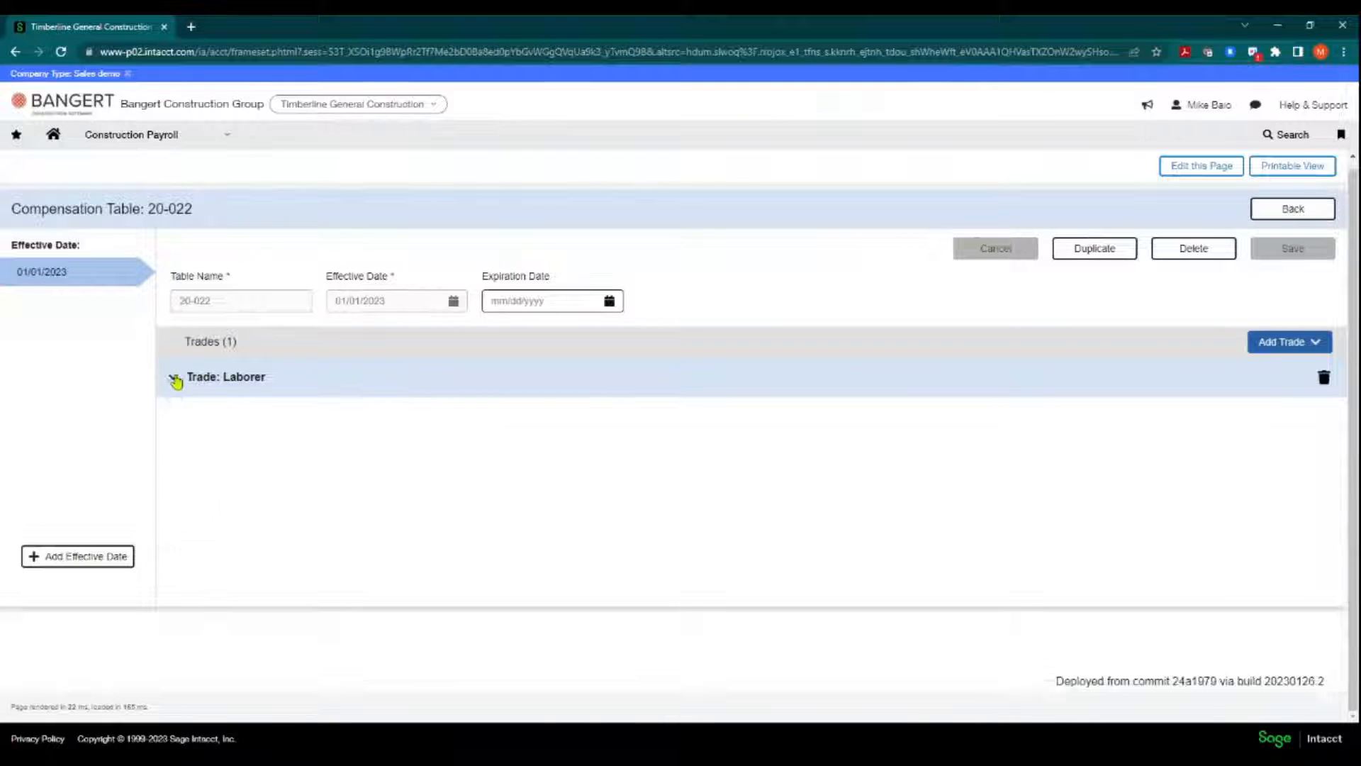
- Open System Pay Modifiers and review the modifiers and their pay categories on both pages of the list
{"action": "left_click", "coordinate": [227, 138]}
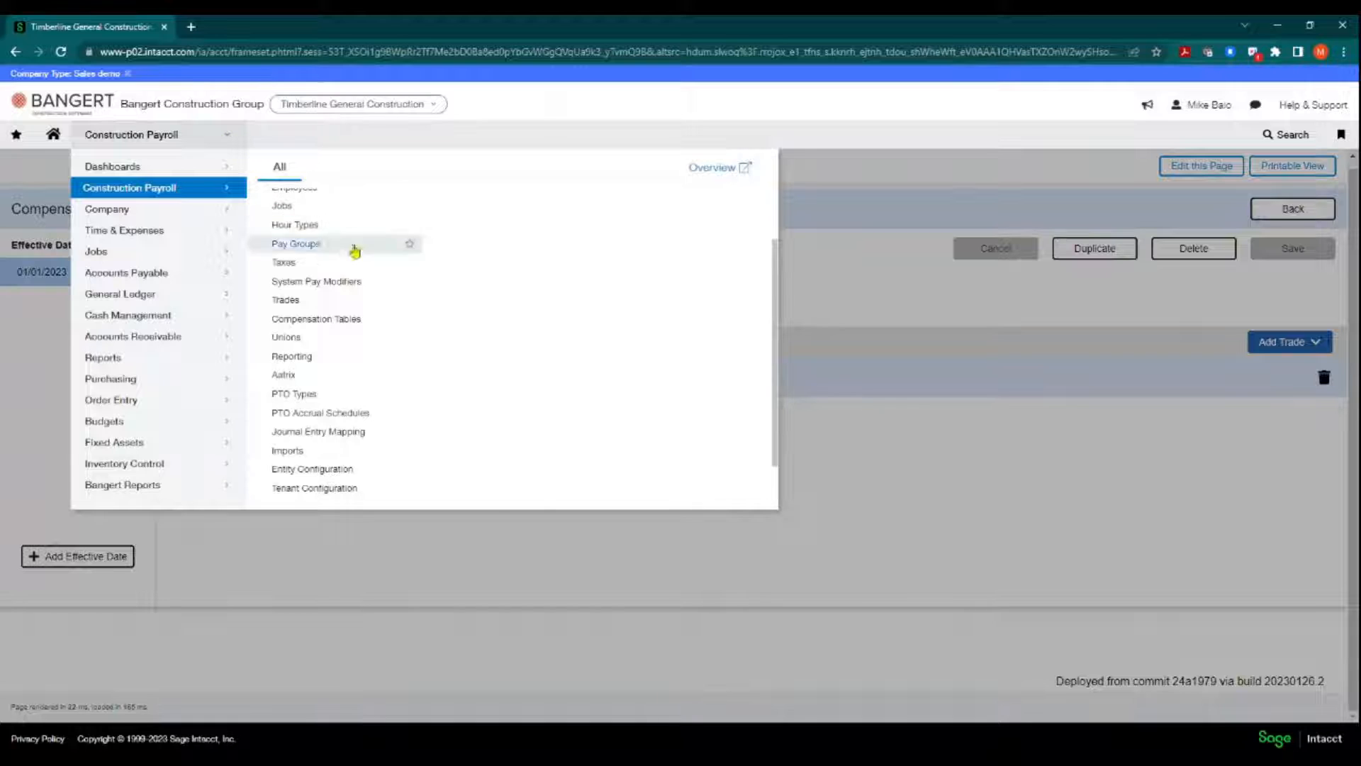
{"action": "left_click", "coordinate": [327, 282]}
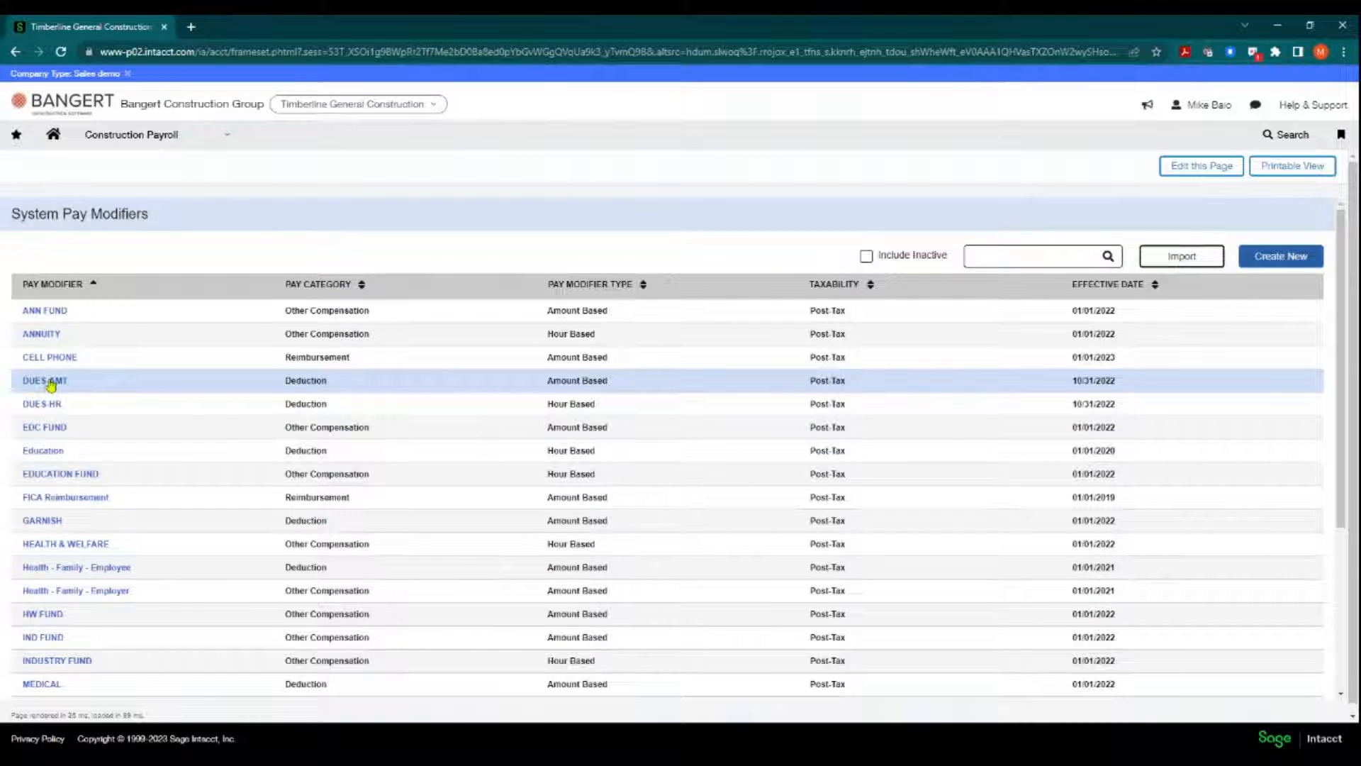
{"action": "scroll", "coordinate": [69, 425], "scroll_direction": "down", "scroll_amount": 5}
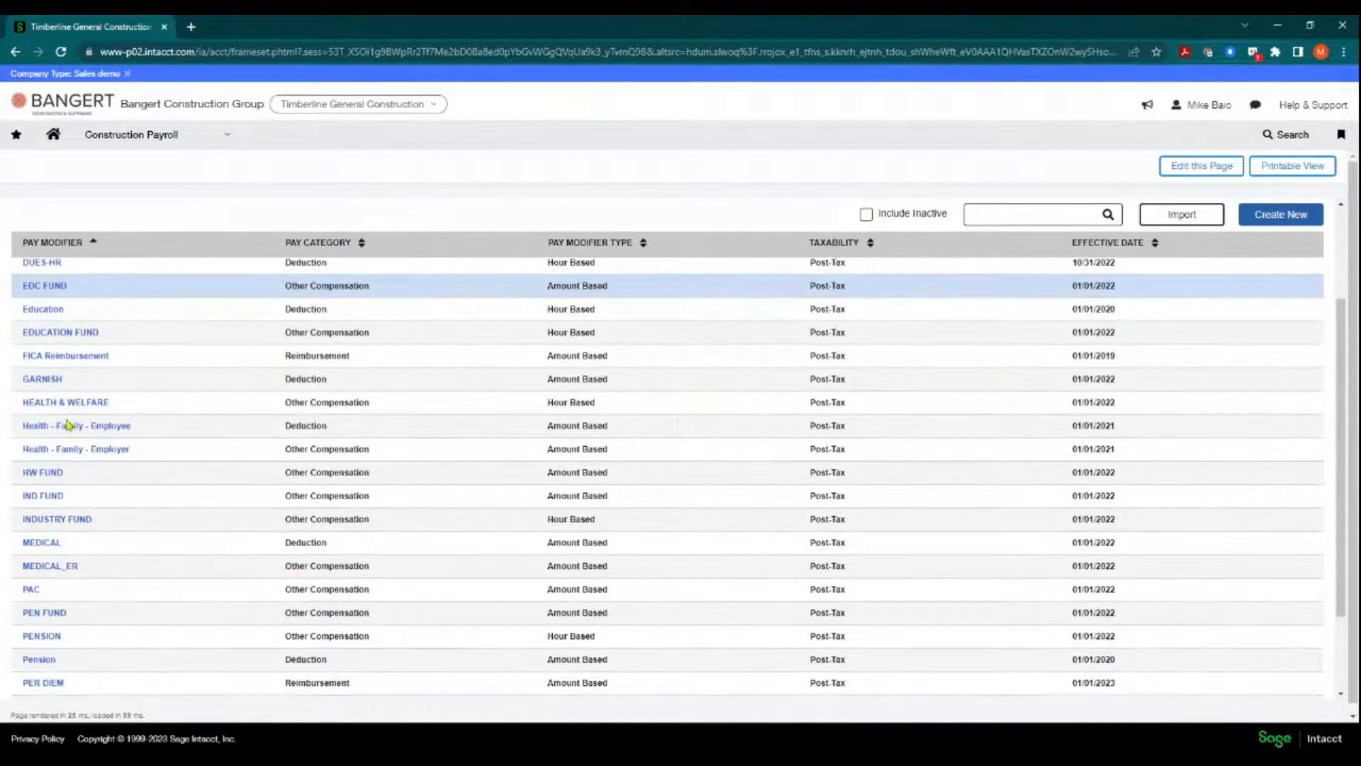
{"action": "scroll", "coordinate": [66, 436], "scroll_direction": "down", "scroll_amount": 2}
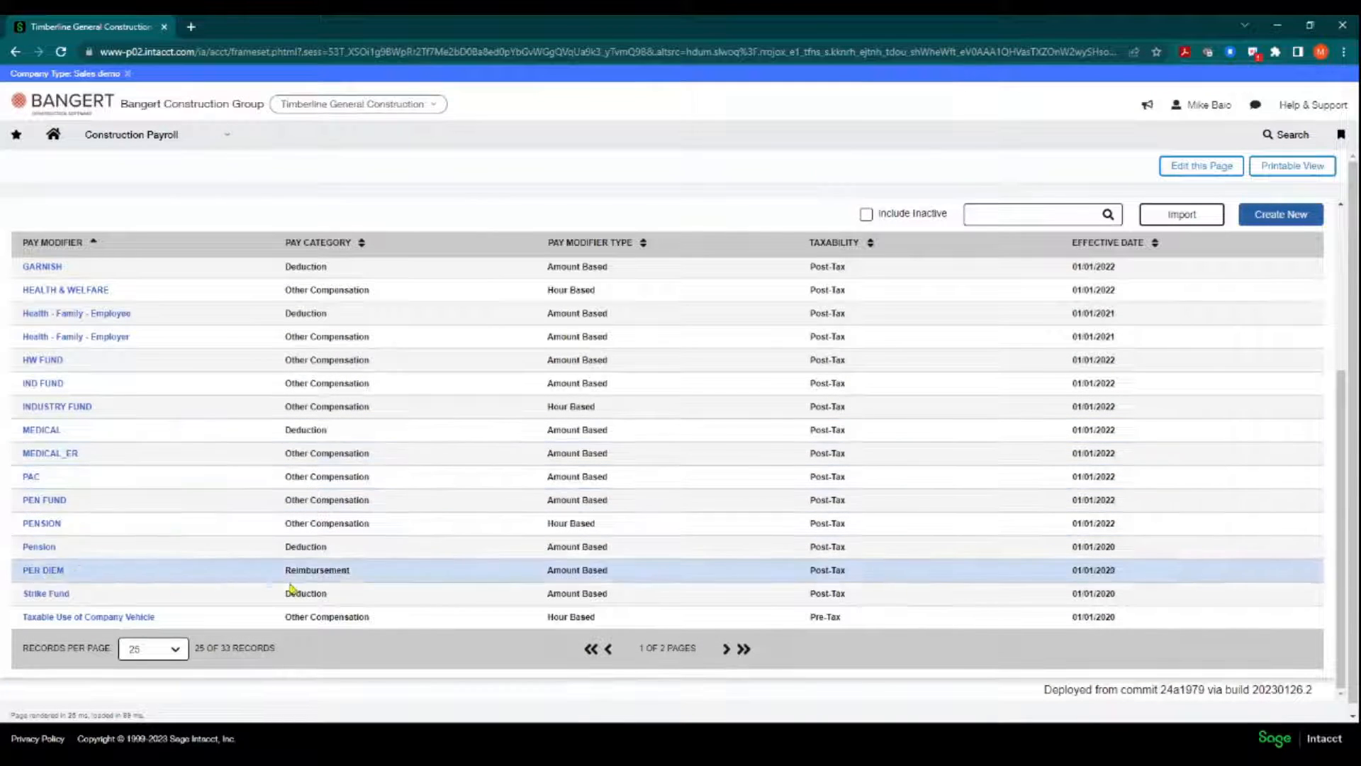
{"action": "left_click", "coordinate": [734, 650]}
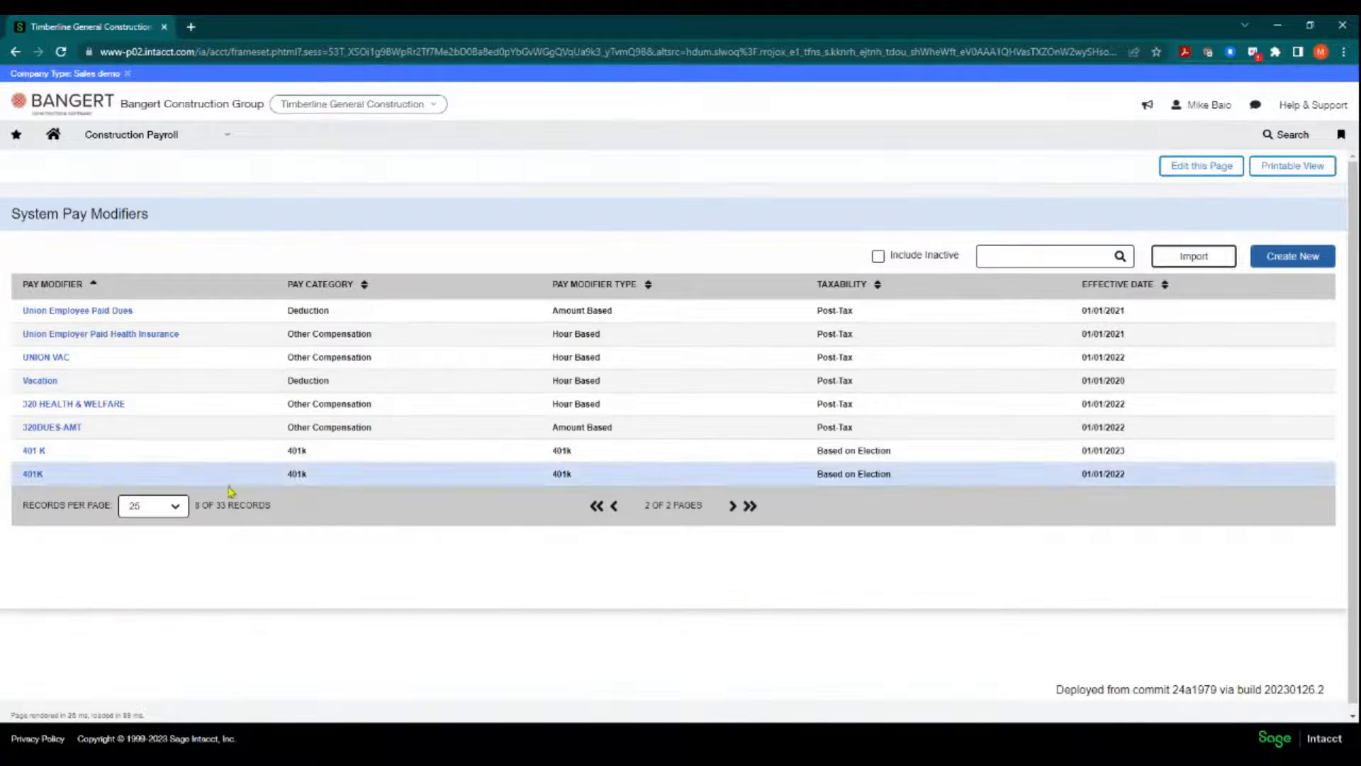
- Open the 401K pay modifier and examine its deferment and contribution limits, tax details, basis definition and matching section
{"action": "left_click", "coordinate": [33, 474]}
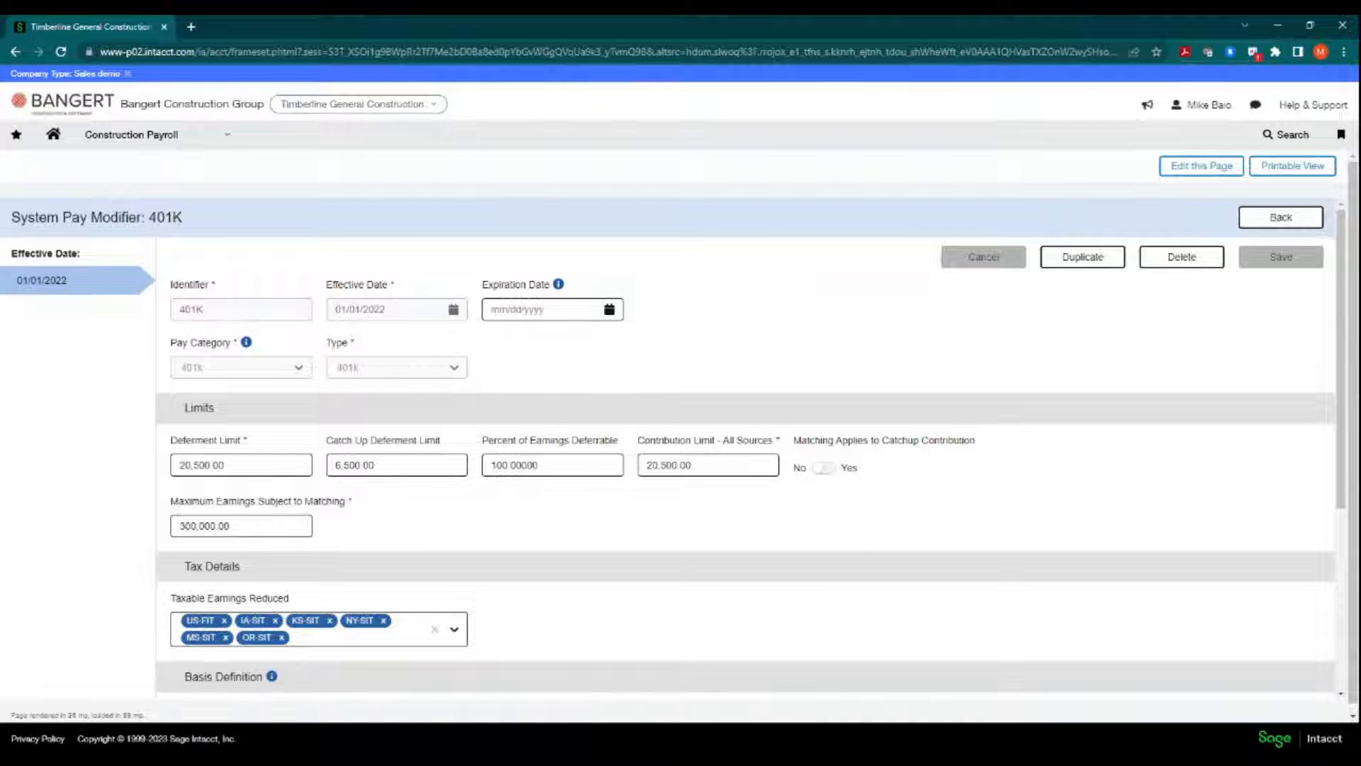
{"action": "left_click", "coordinate": [260, 464]}
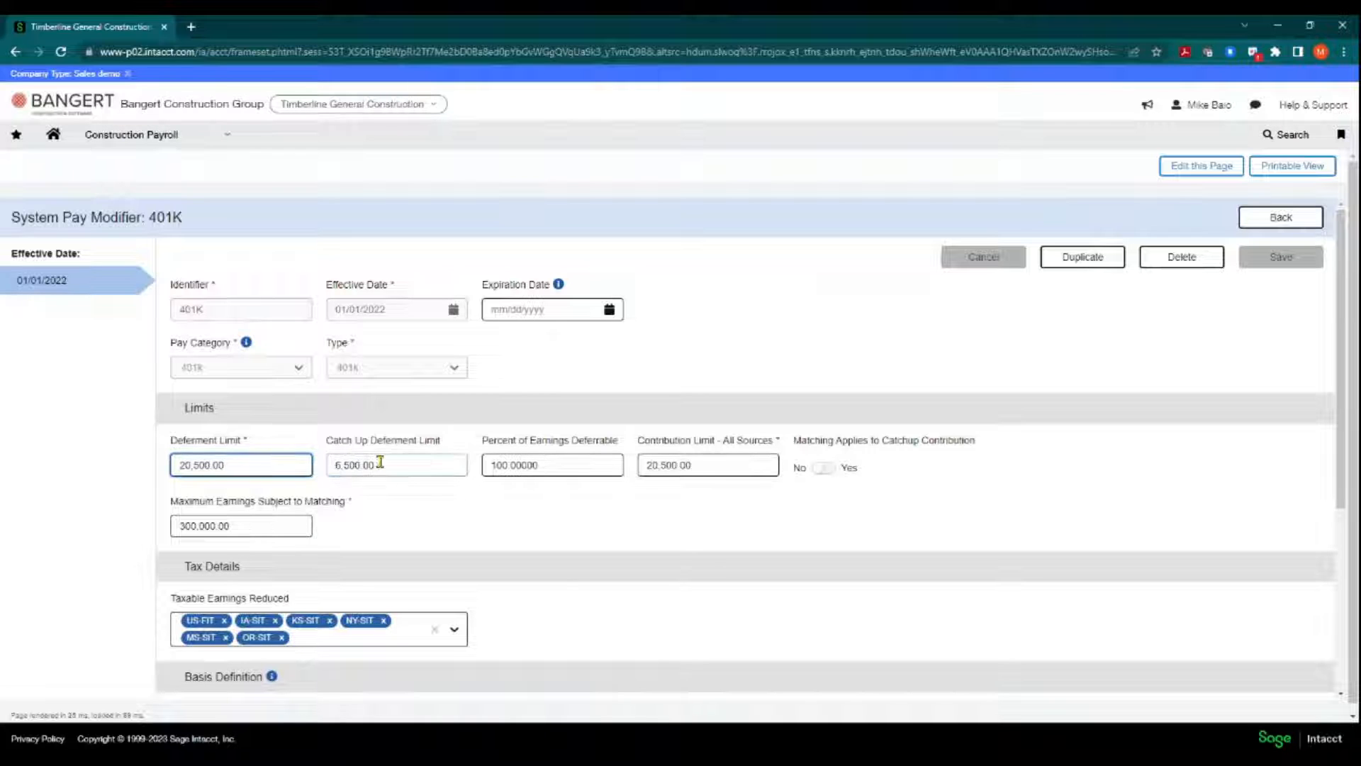
{"action": "left_click", "coordinate": [552, 466]}
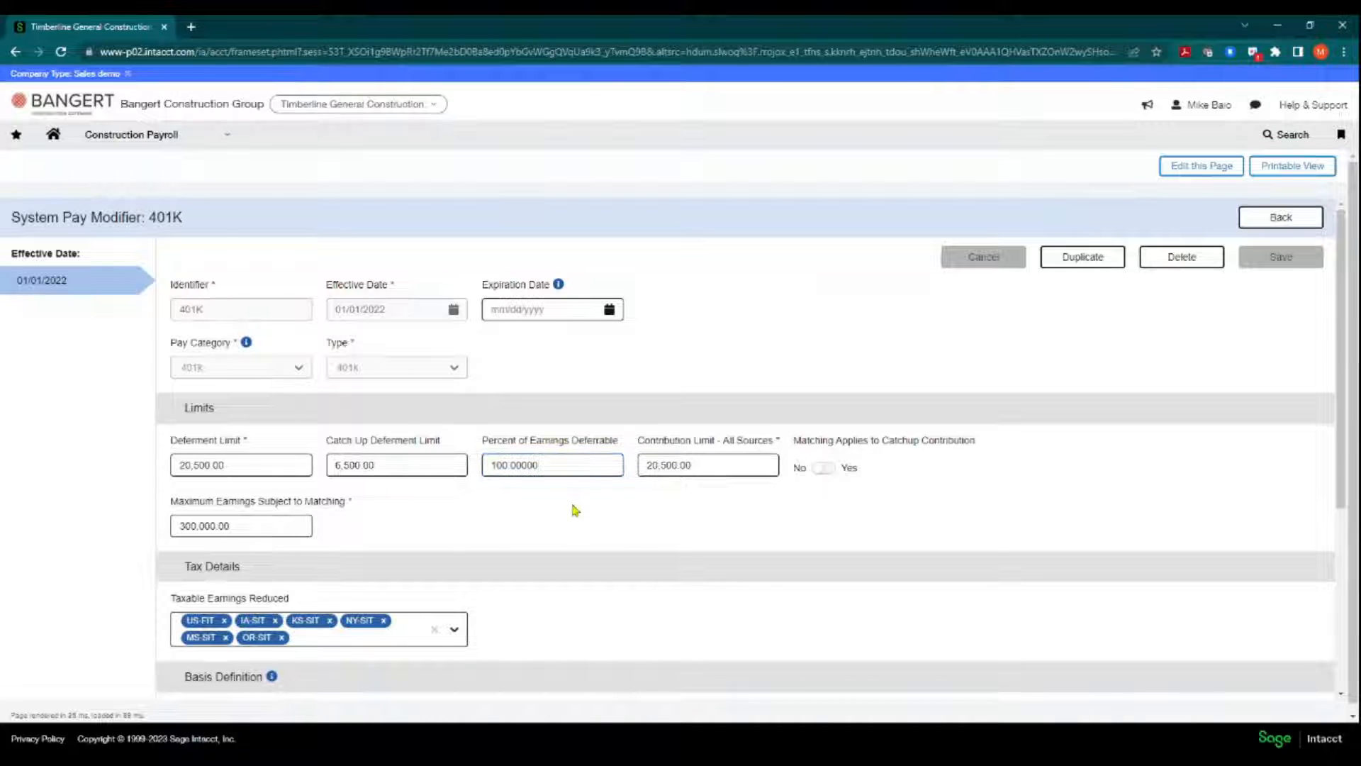
{"action": "scroll", "coordinate": [574, 516], "scroll_direction": "down", "scroll_amount": 2}
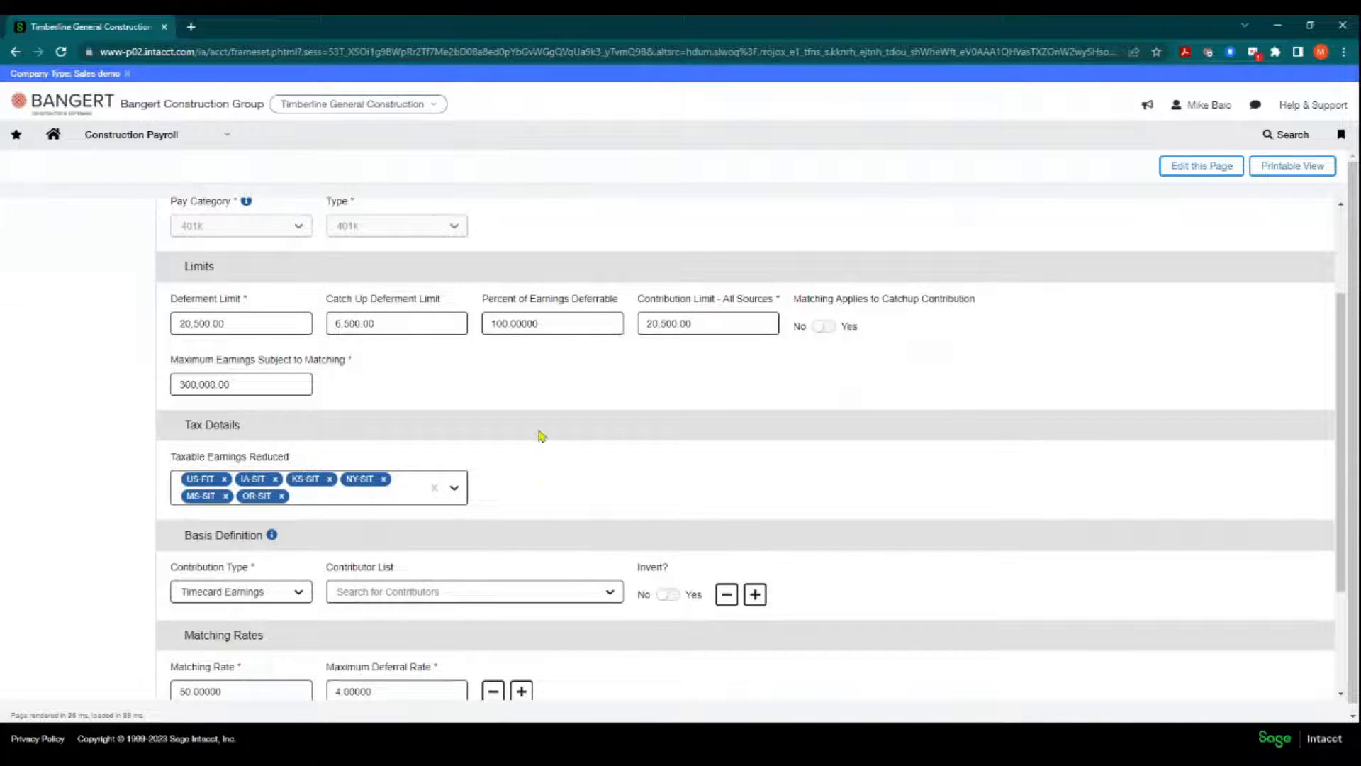
{"action": "scroll", "coordinate": [541, 427], "scroll_direction": "down", "scroll_amount": 1}
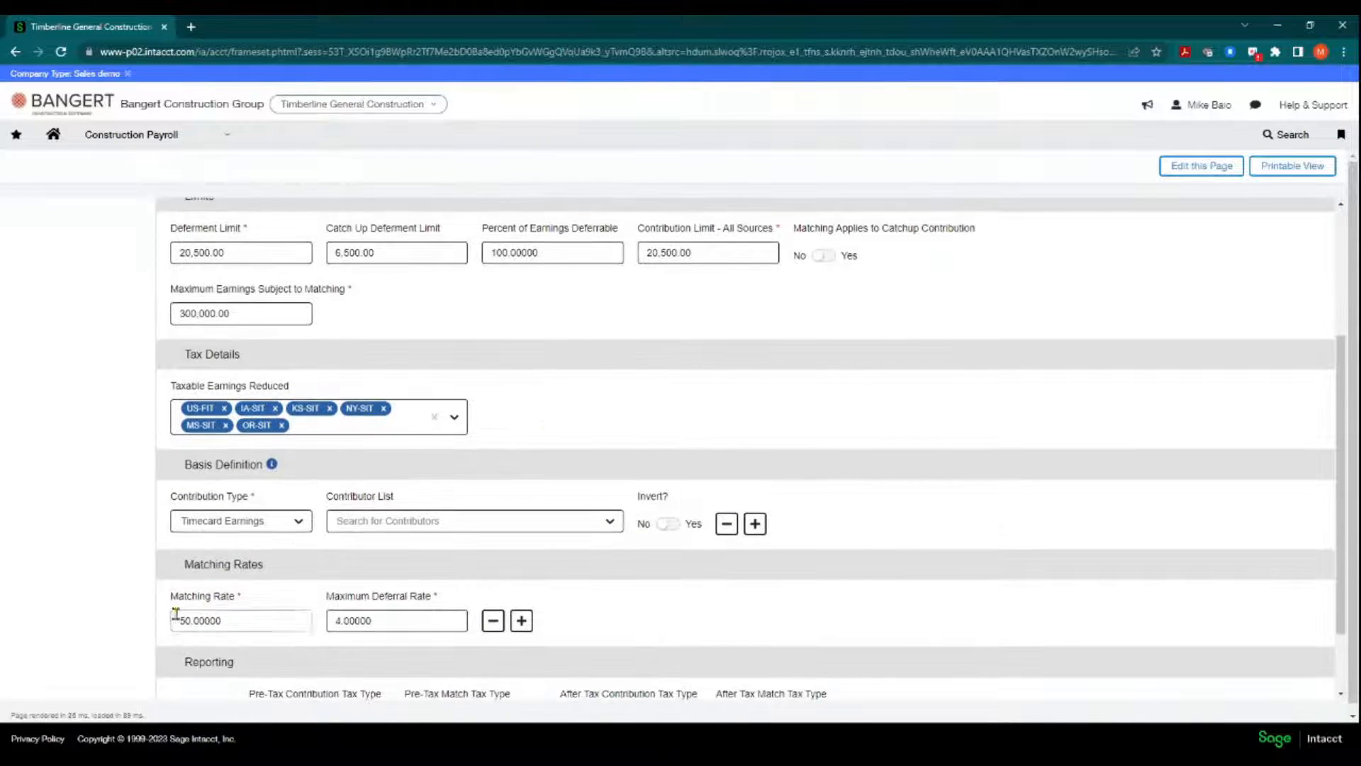
{"action": "left_click_drag", "start_coordinate": [183, 565], "coordinate": [291, 580]}
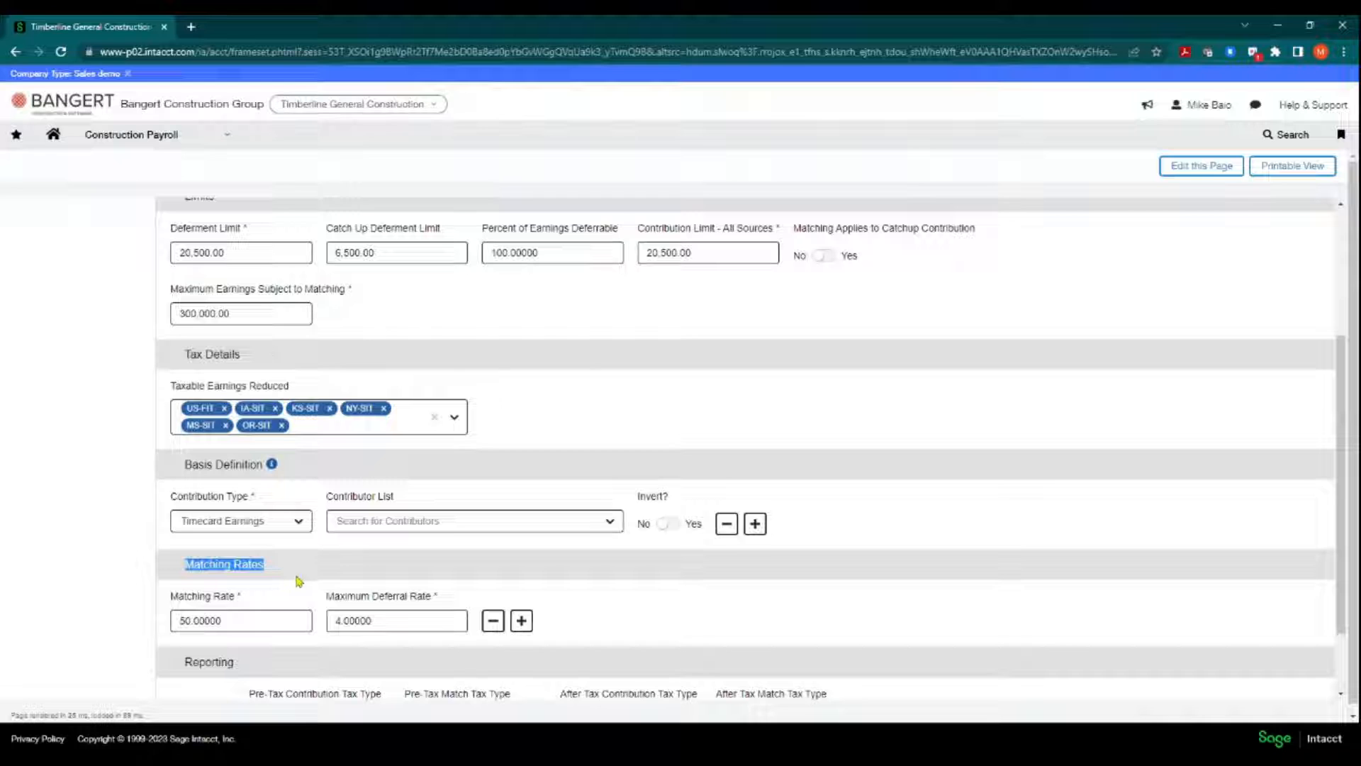
{"action": "scroll", "coordinate": [523, 454], "scroll_direction": "up", "scroll_amount": 3}
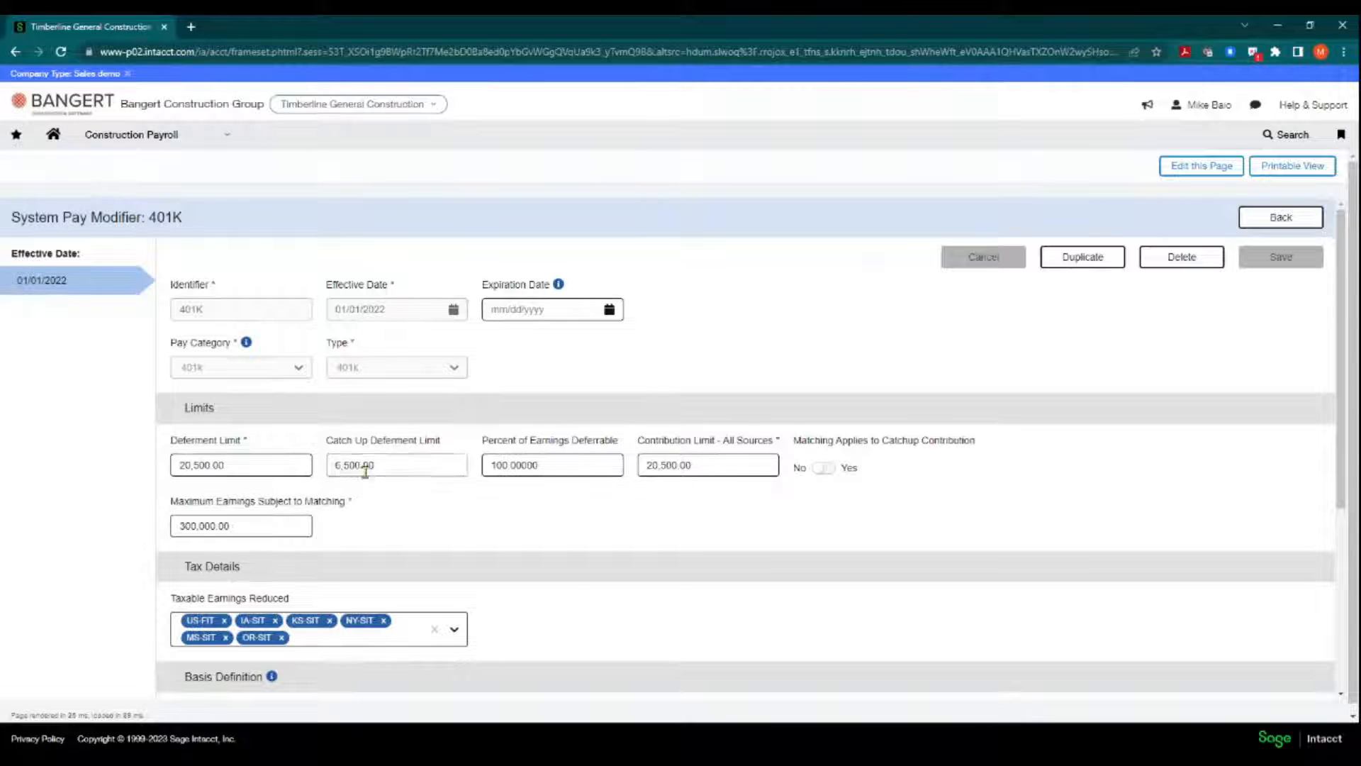
- Examine the Matching Rate and Maximum Deferral Rate of the 401K pay modifier
{"action": "scroll", "coordinate": [383, 471], "scroll_direction": "down", "scroll_amount": 2}
{"action": "scroll", "coordinate": [249, 614], "scroll_direction": "down", "scroll_amount": 2}
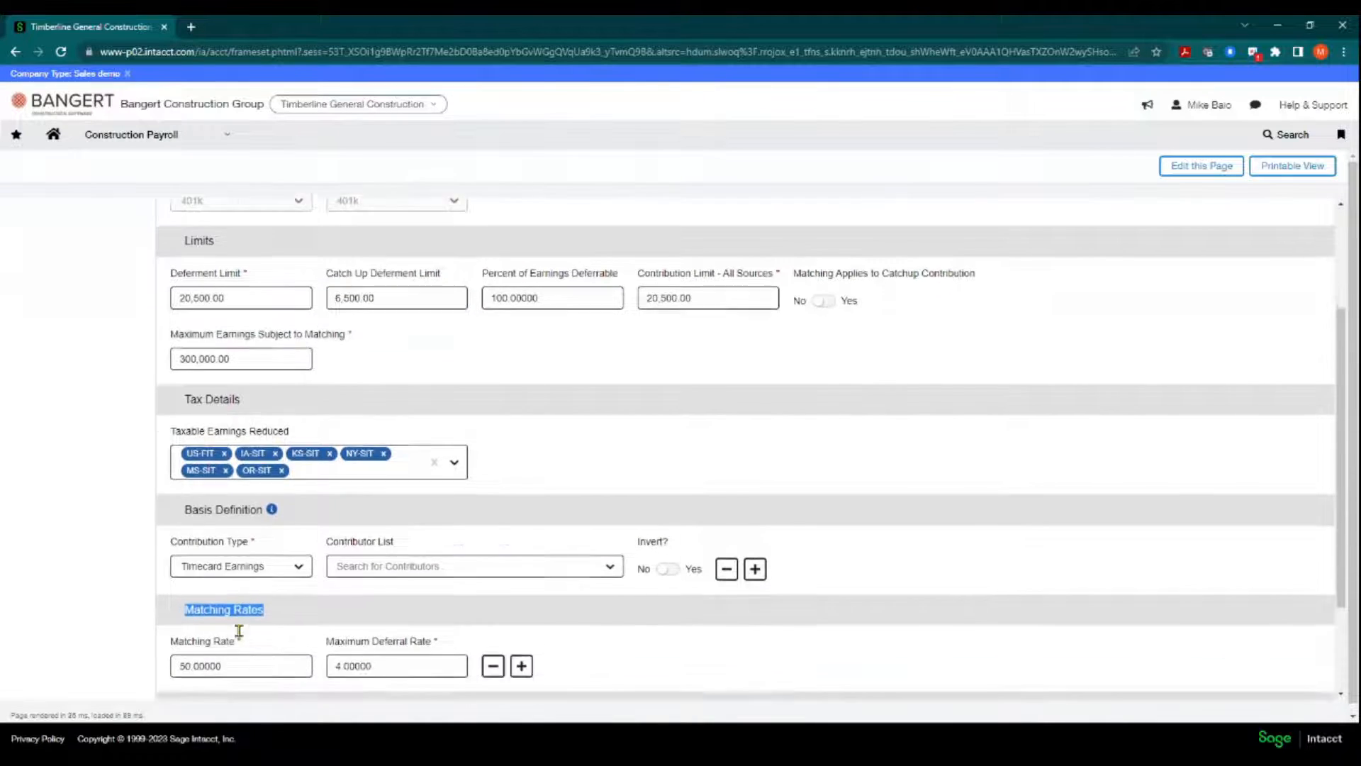
{"action": "left_click", "coordinate": [239, 546]}
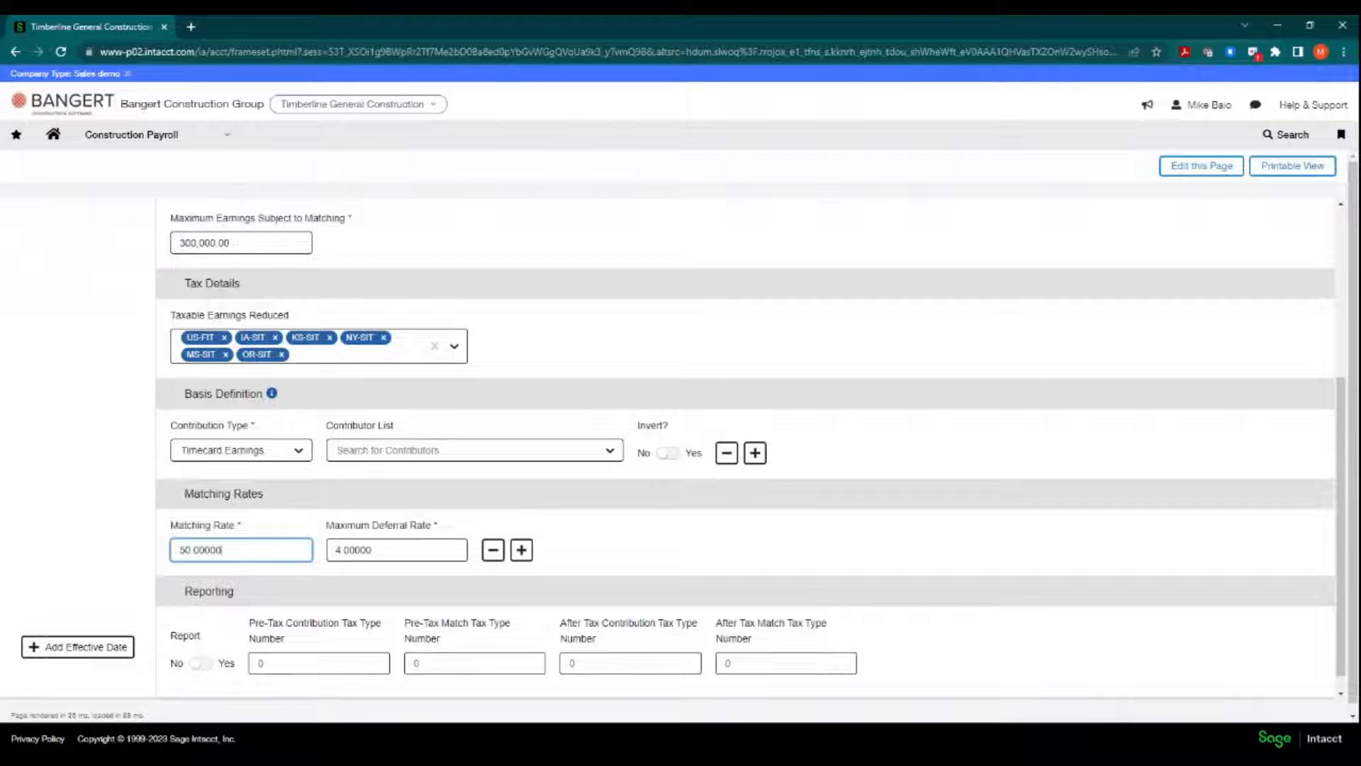
{"action": "left_click", "coordinate": [380, 550]}
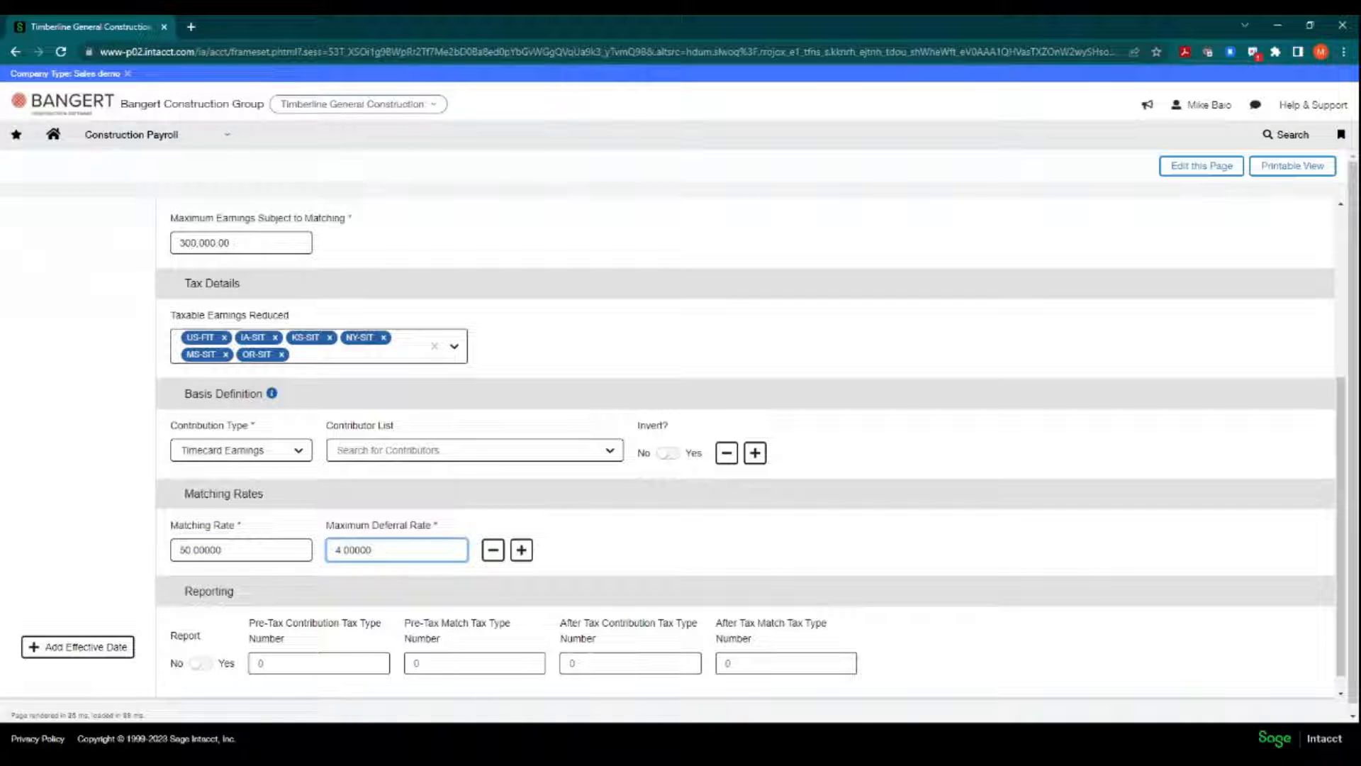
{"action": "left_click", "coordinate": [293, 549]}
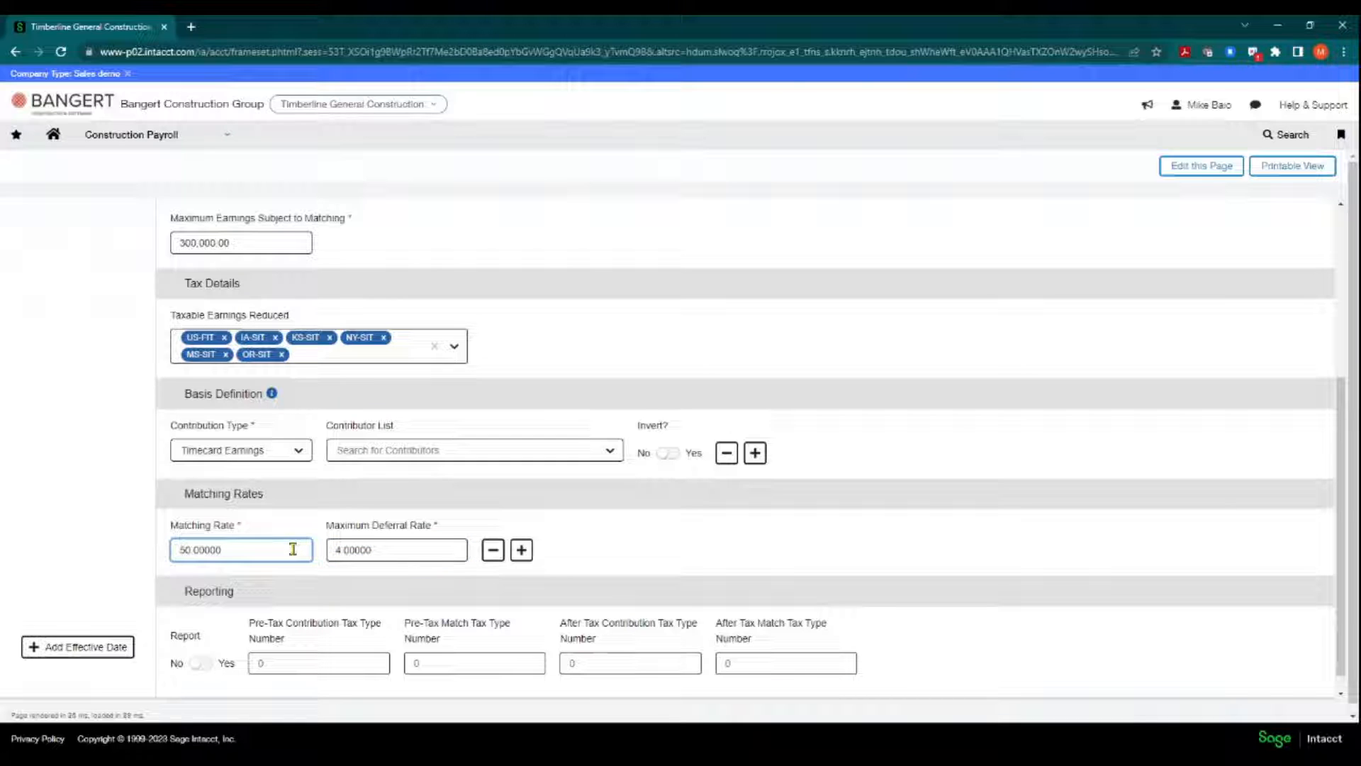
{"action": "left_click", "coordinate": [380, 548]}
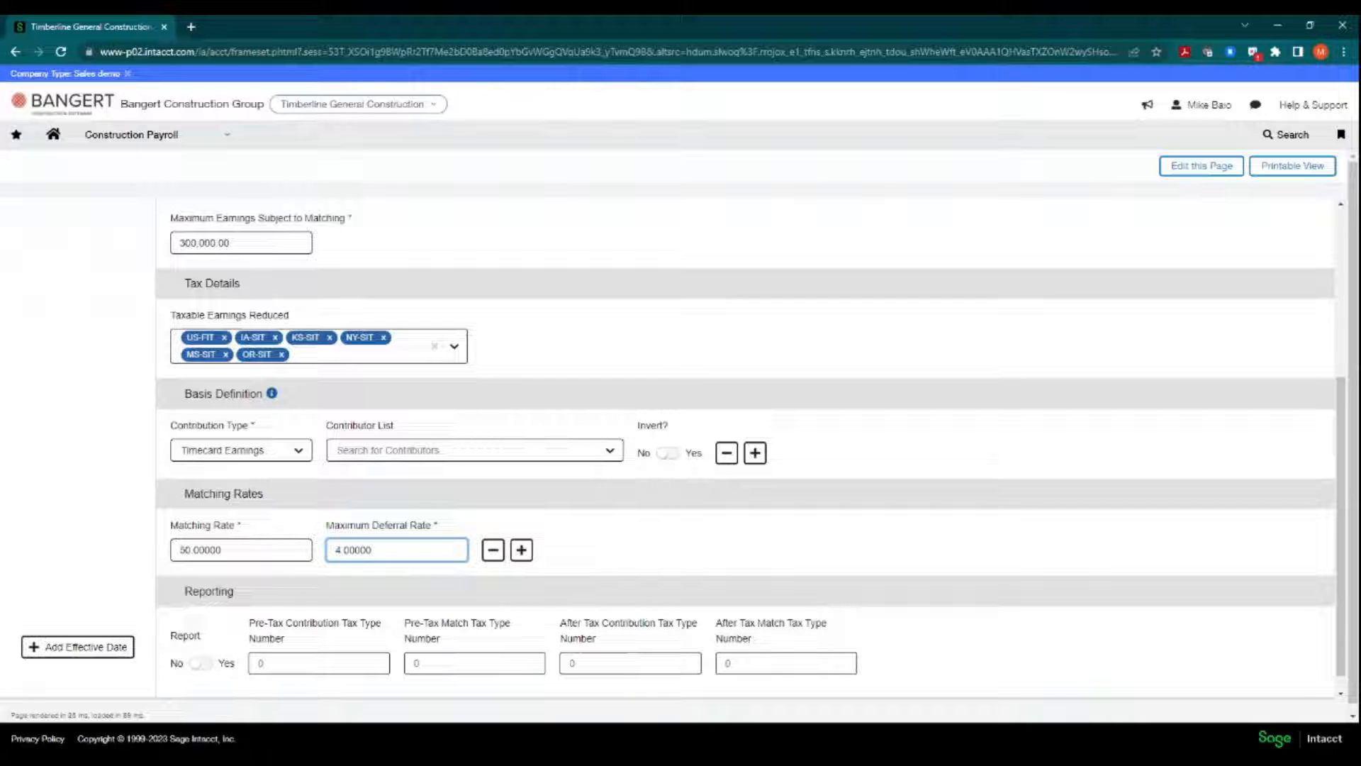
- Review the 401K pay modifier's maximum deferral rate, limits and taxable earnings settings, and return to the list of pay modifiers
{"action": "double_click", "coordinate": [368, 548]}
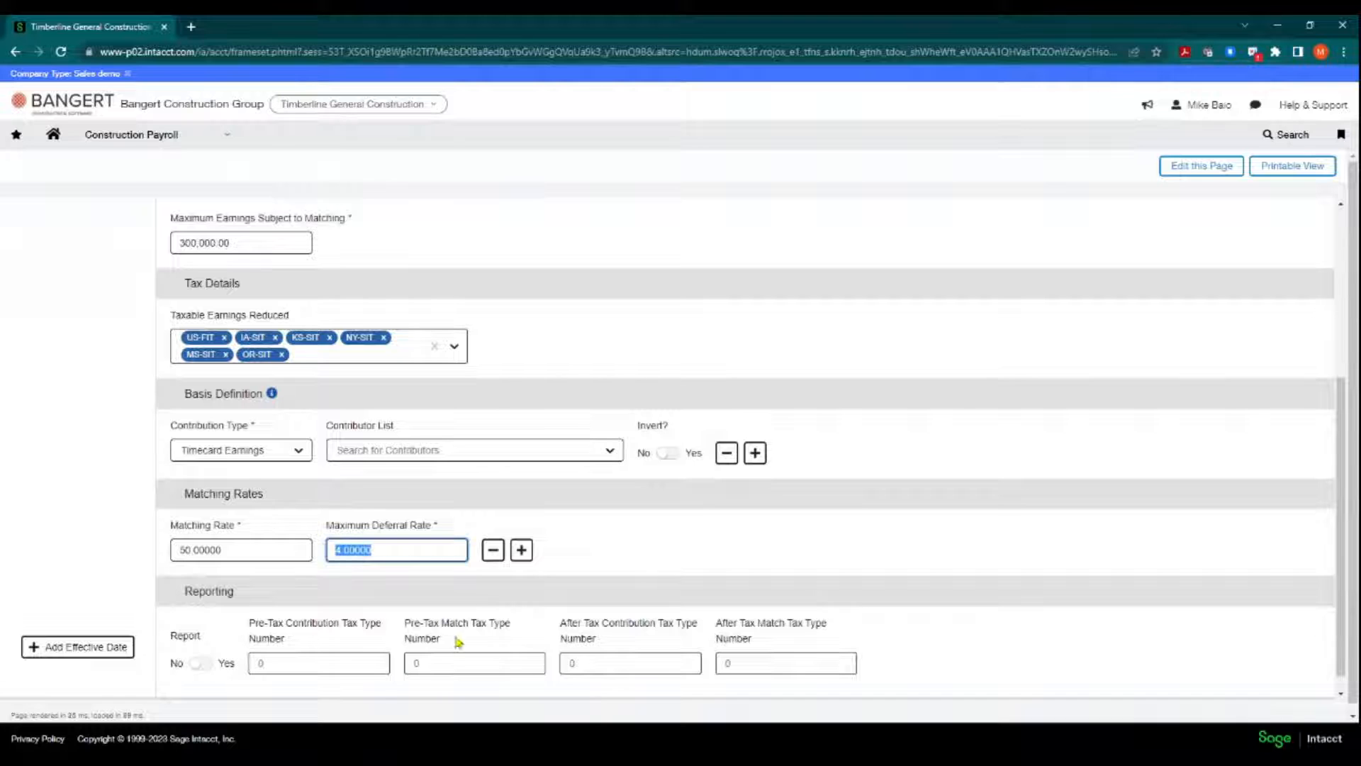
{"action": "scroll", "coordinate": [446, 548], "scroll_direction": "up", "scroll_amount": 2}
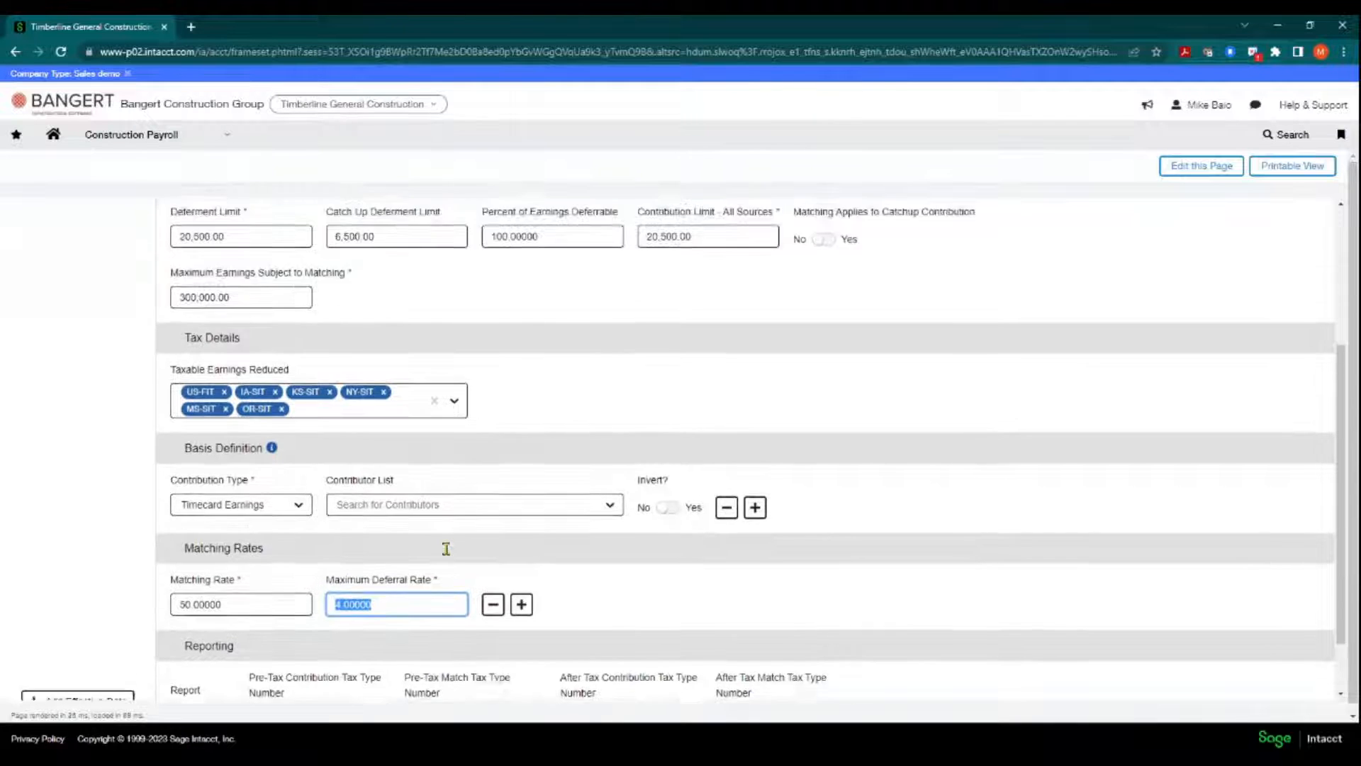
{"action": "scroll", "coordinate": [446, 548], "scroll_direction": "up", "scroll_amount": 2}
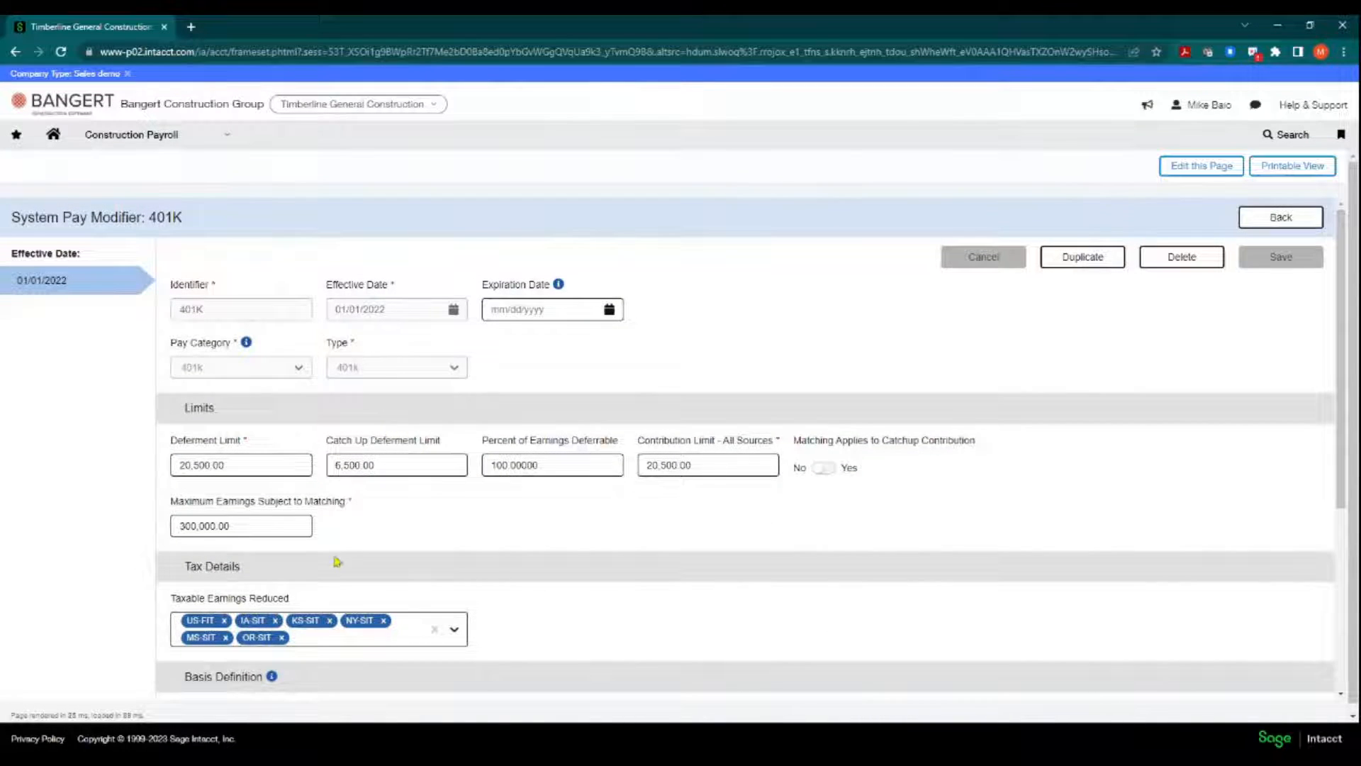
{"action": "scroll", "coordinate": [339, 569], "scroll_direction": "down", "scroll_amount": 1}
{"action": "scroll", "coordinate": [339, 569], "scroll_direction": "down", "scroll_amount": 1}
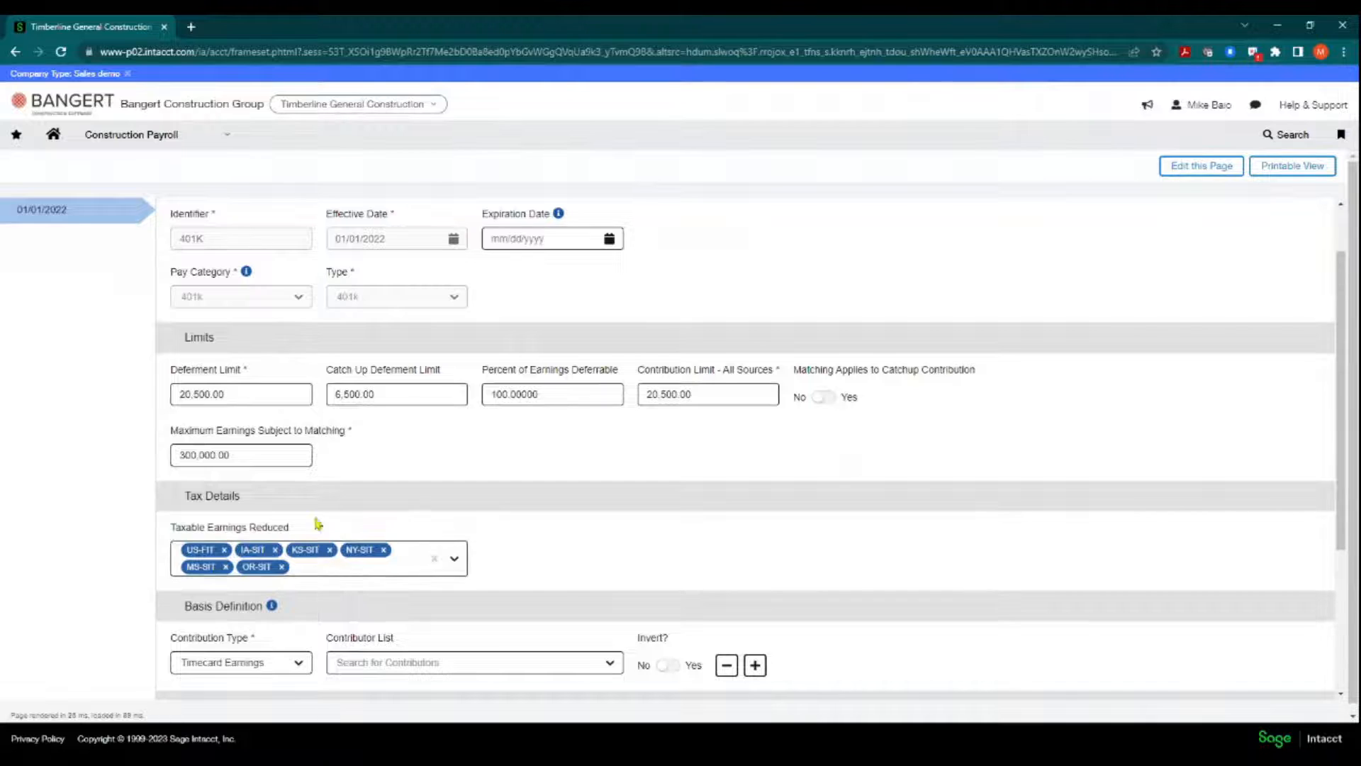
{"action": "scroll", "coordinate": [324, 530], "scroll_direction": "up", "scroll_amount": 1}
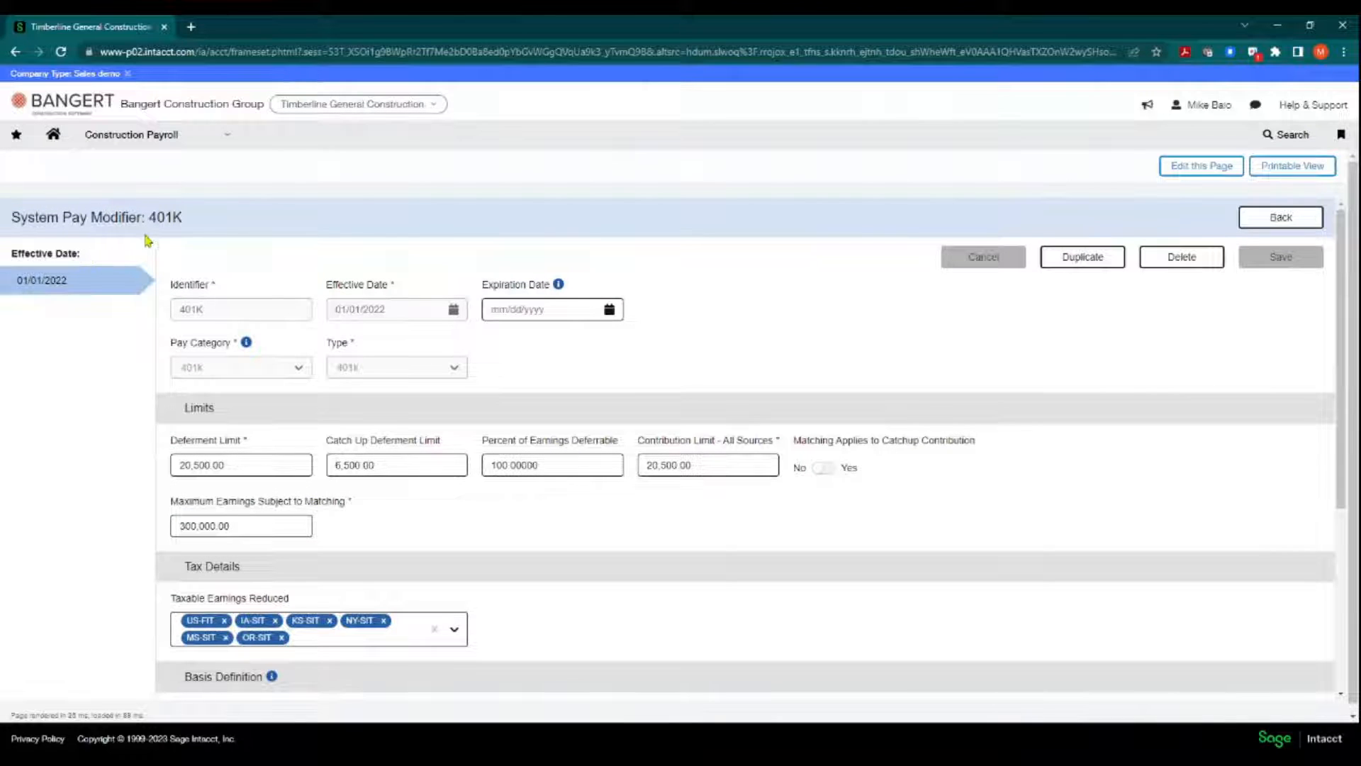
{"action": "left_click", "coordinate": [1290, 219]}
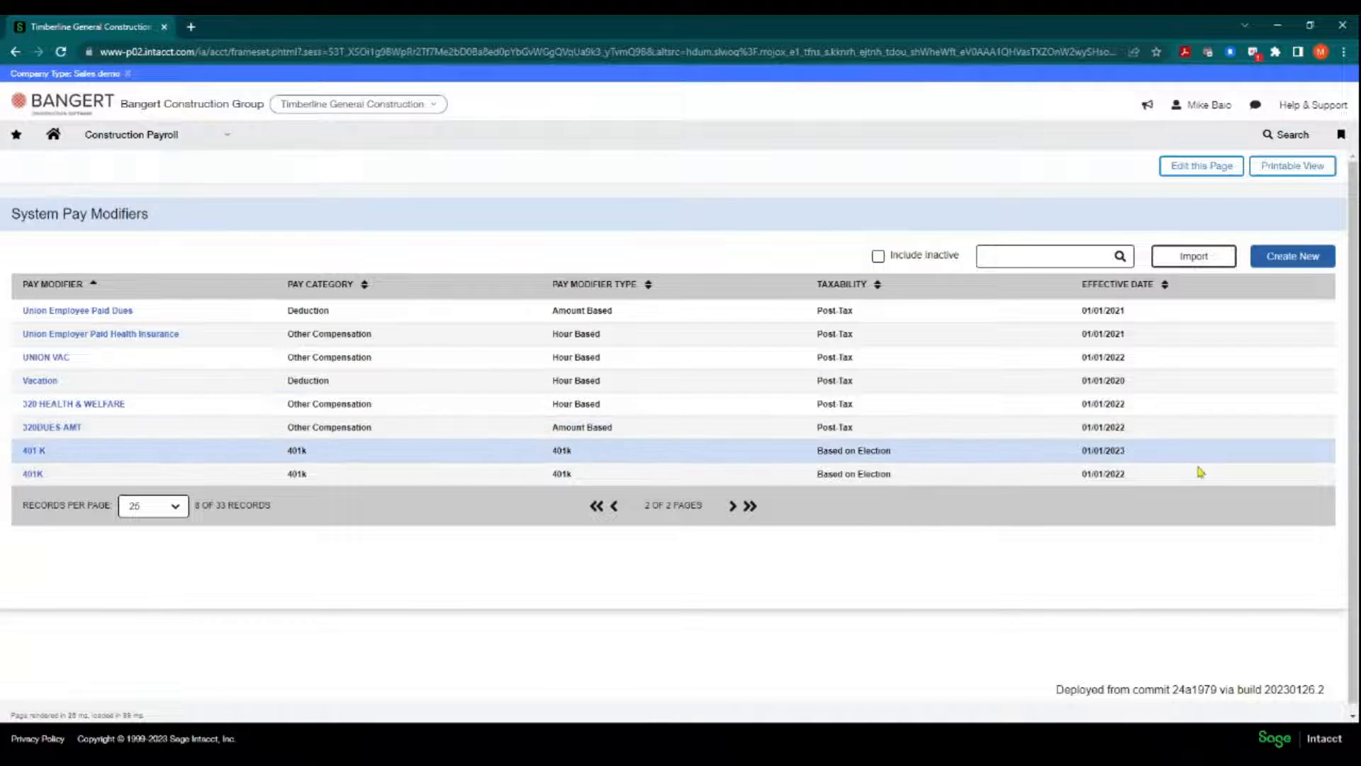
- Open the Health - Family - Employer pay modifier from the first page of the list and examine its Max per Period amount
{"action": "left_click", "coordinate": [614, 507]}
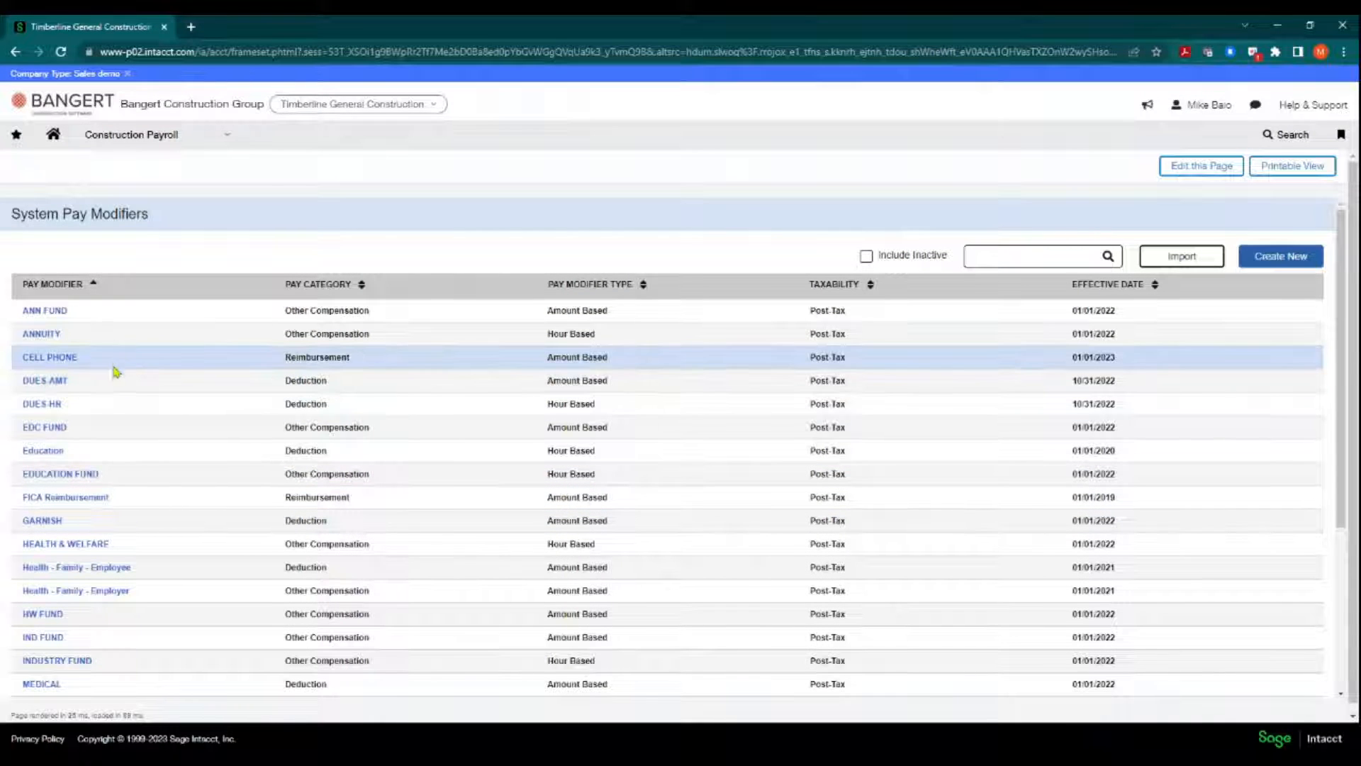
{"action": "left_click", "coordinate": [72, 595]}
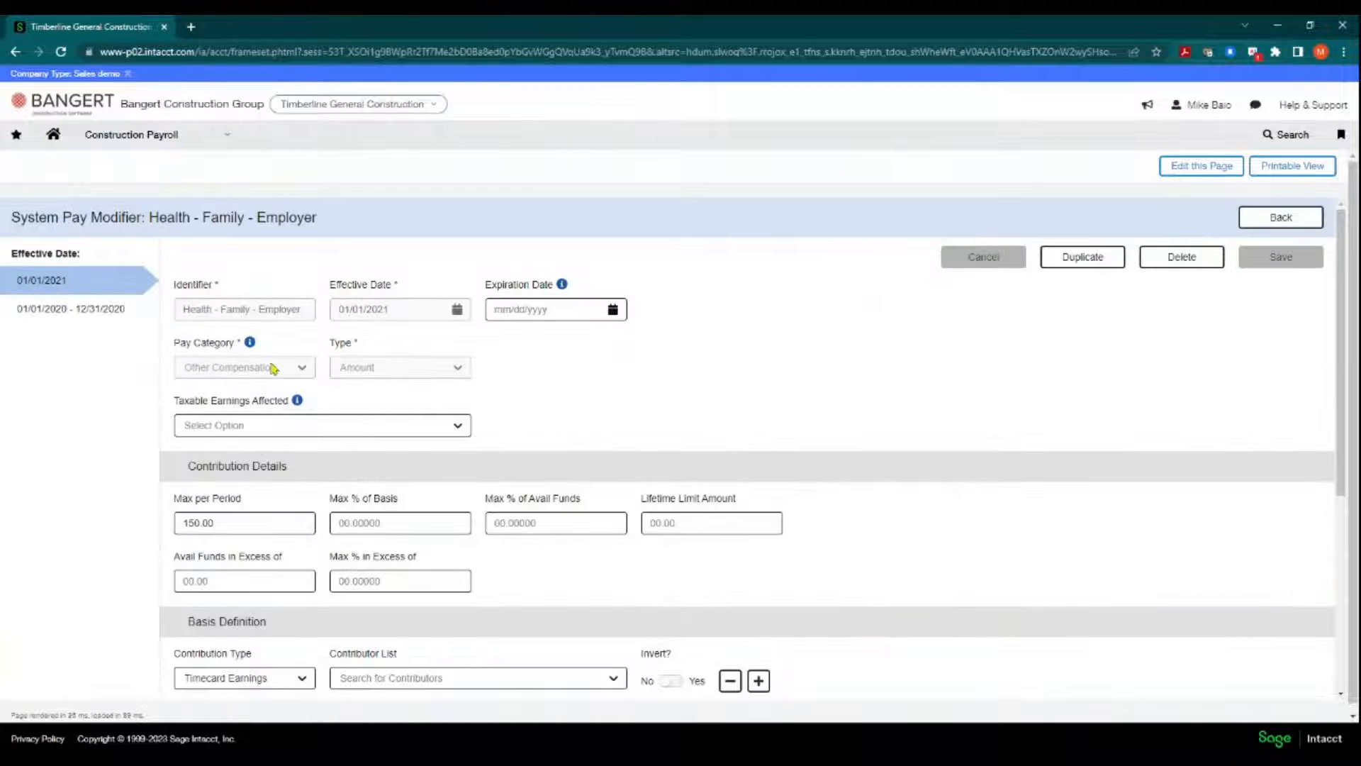
{"action": "left_click", "coordinate": [253, 524]}
{"action": "left_click_drag", "start_coordinate": [253, 525], "coordinate": [182, 523]}
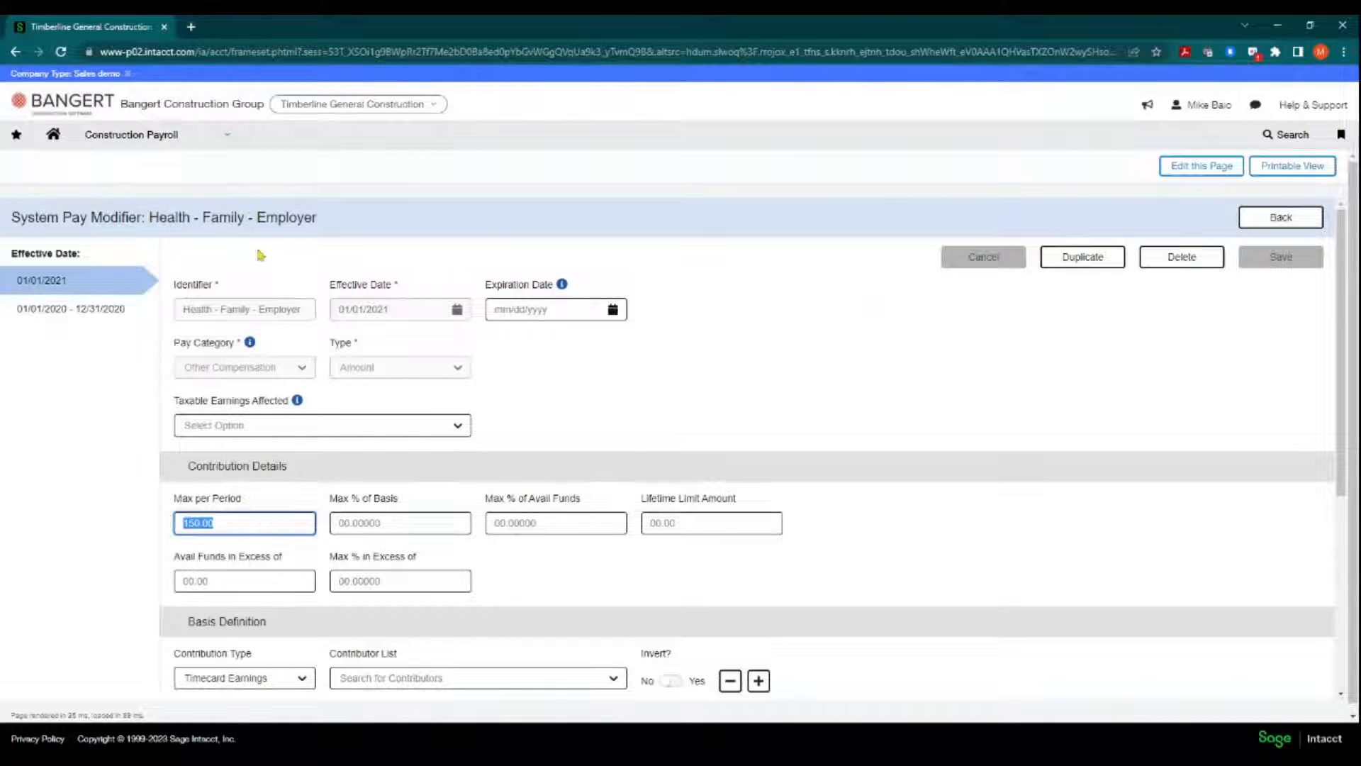
{"action": "left_click", "coordinate": [225, 523]}
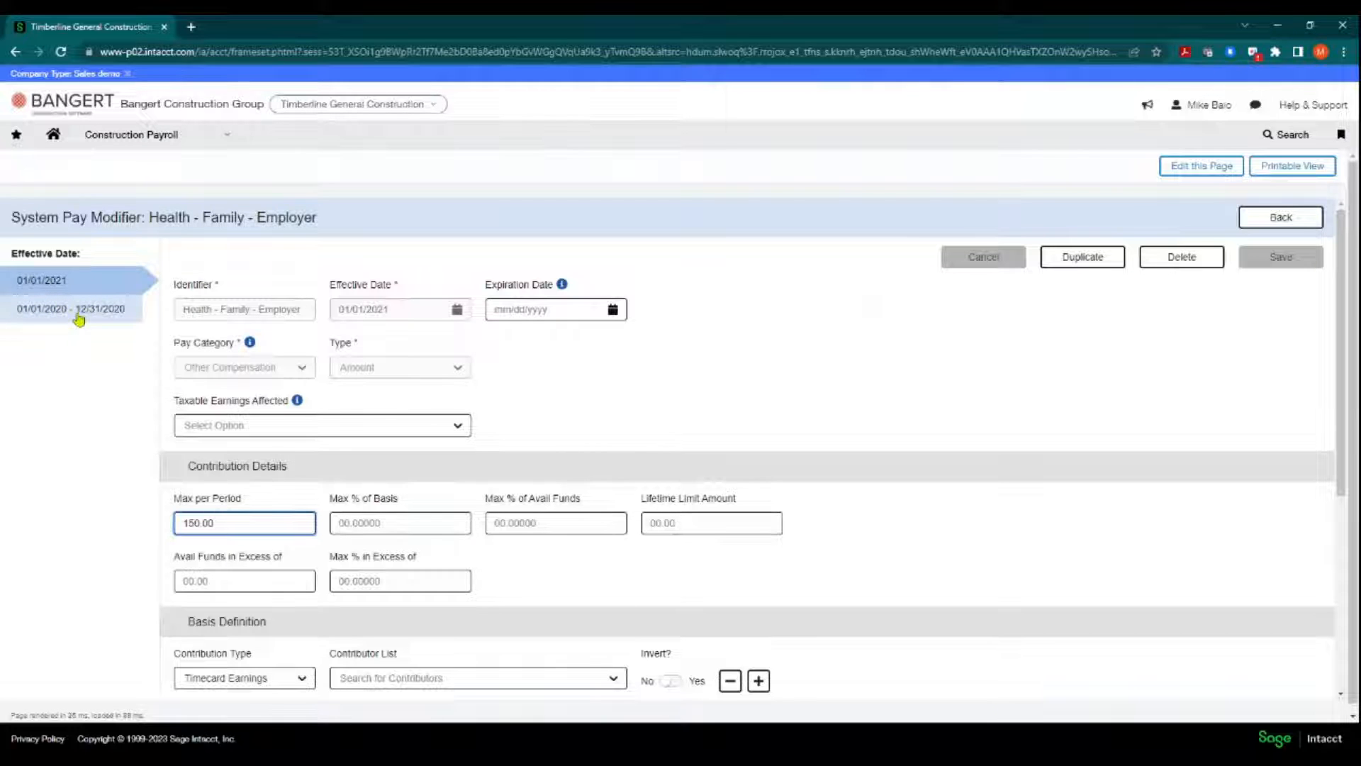
{"action": "left_click", "coordinate": [726, 380]}
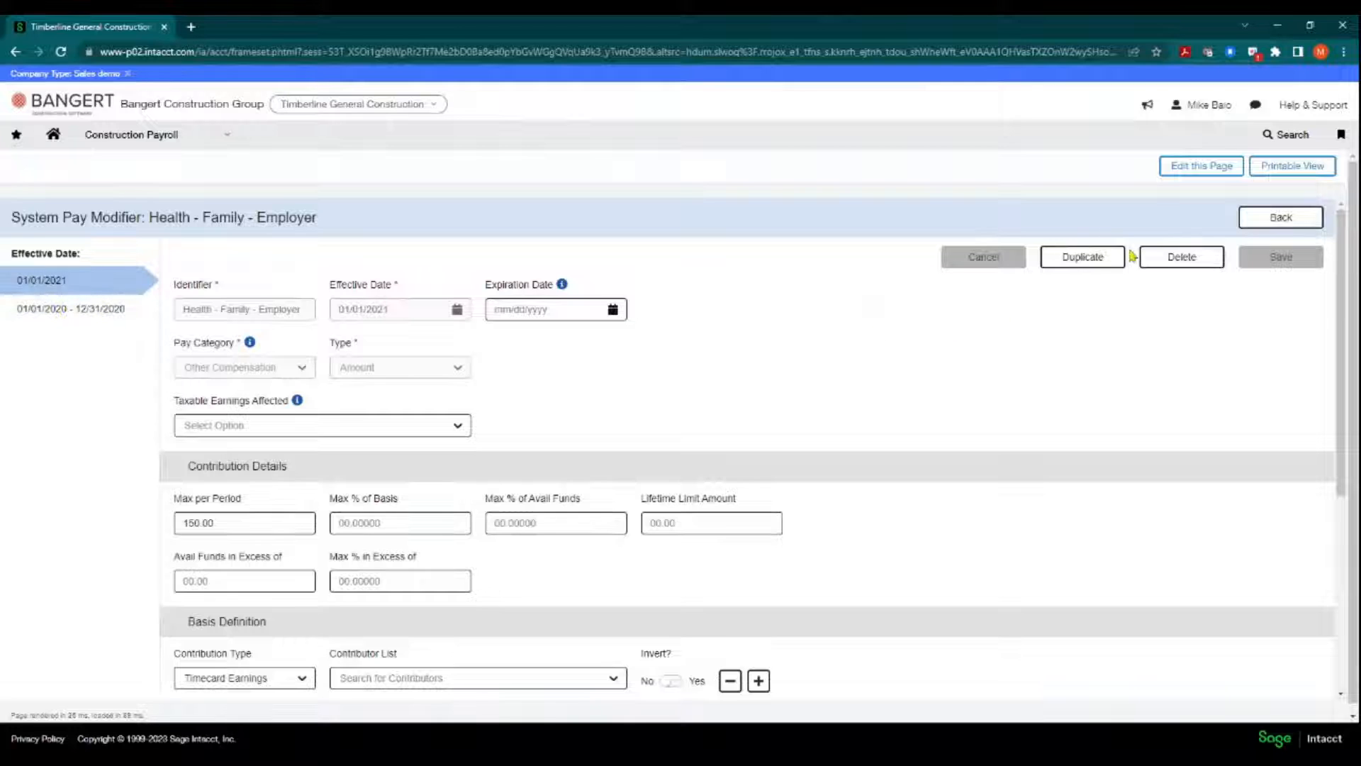
- Duplicate the Health - Family - Employer modifier with effective date 01/01/2023 and a Max per Period of 165.00, and save it
{"action": "left_click", "coordinate": [1085, 258]}
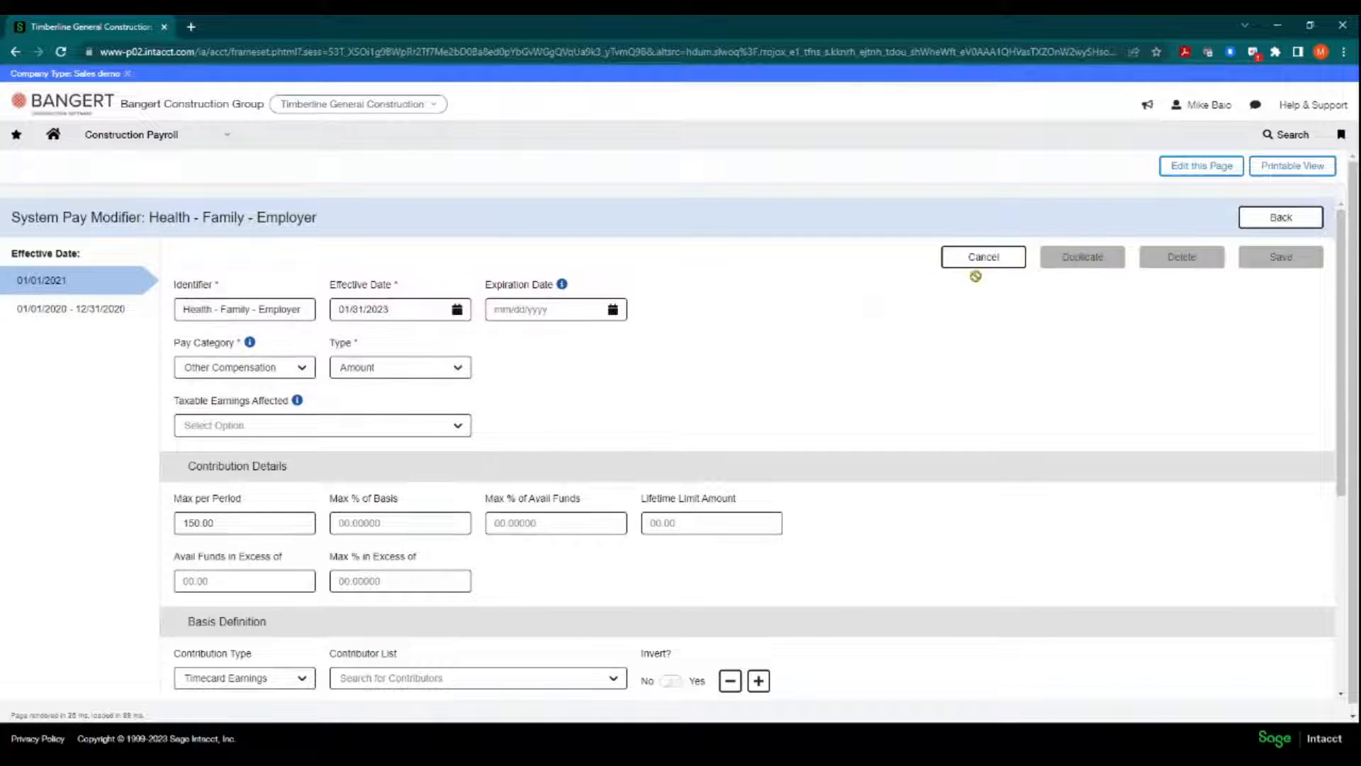
{"action": "left_click", "coordinate": [458, 310]}
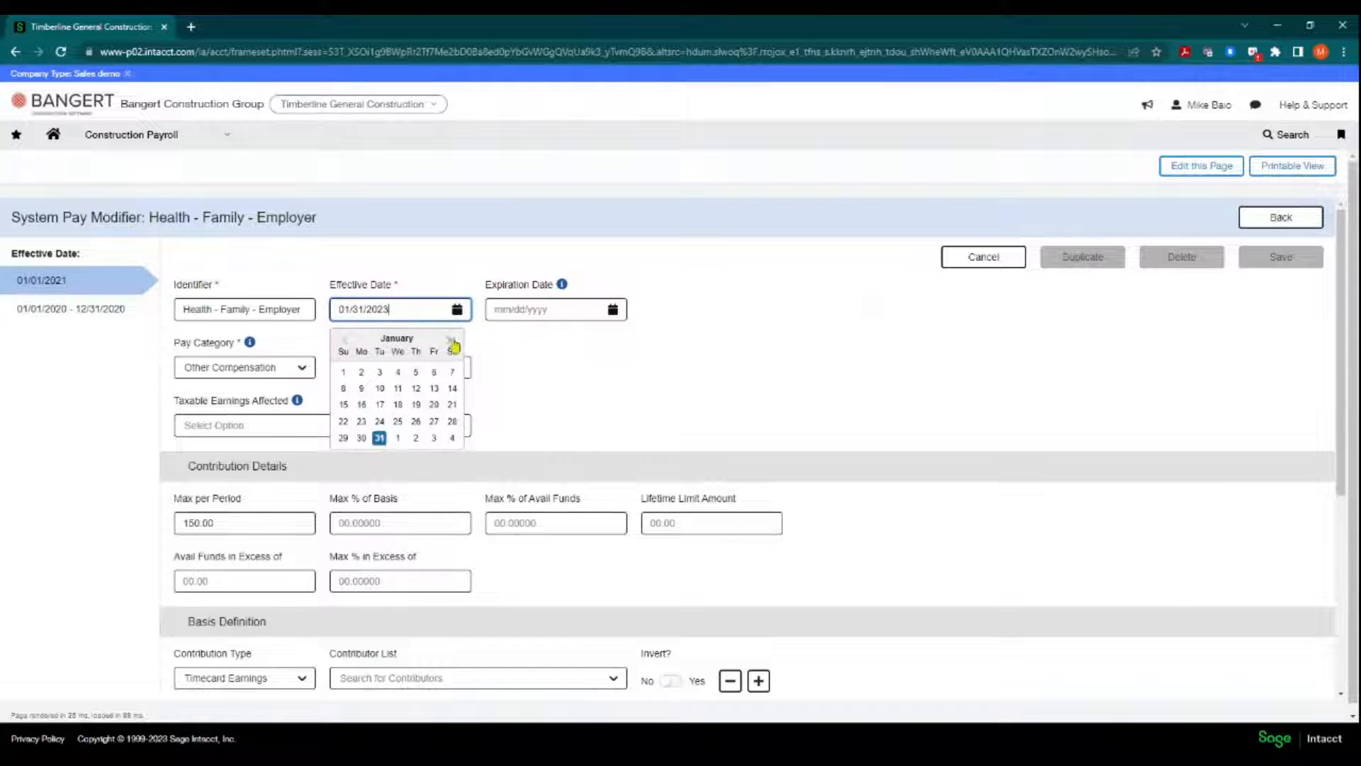
{"action": "left_click", "coordinate": [343, 371]}
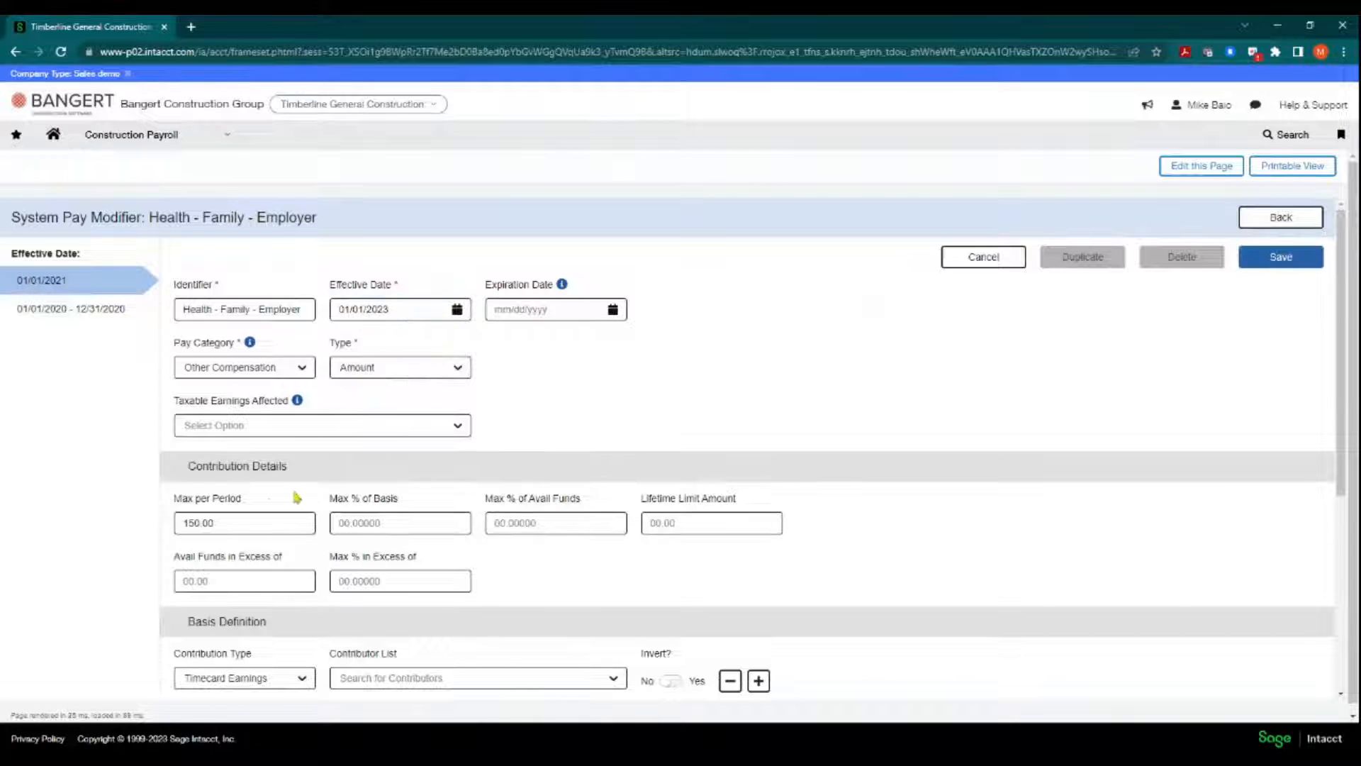
{"action": "left_click_drag", "start_coordinate": [238, 521], "coordinate": [162, 553]}
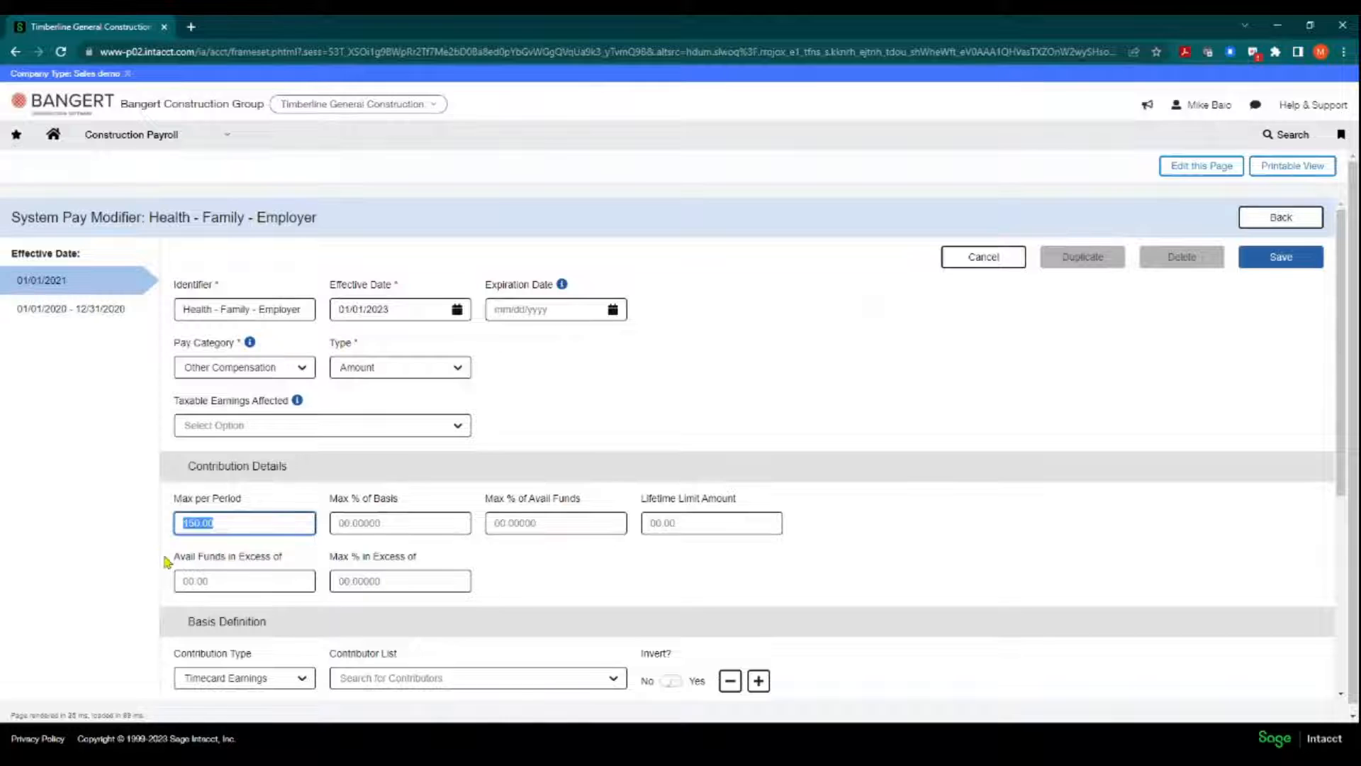
{"action": "type", "text": "165.00"}
{"action": "left_click", "coordinate": [675, 349]}
{"action": "left_click", "coordinate": [1284, 261]}
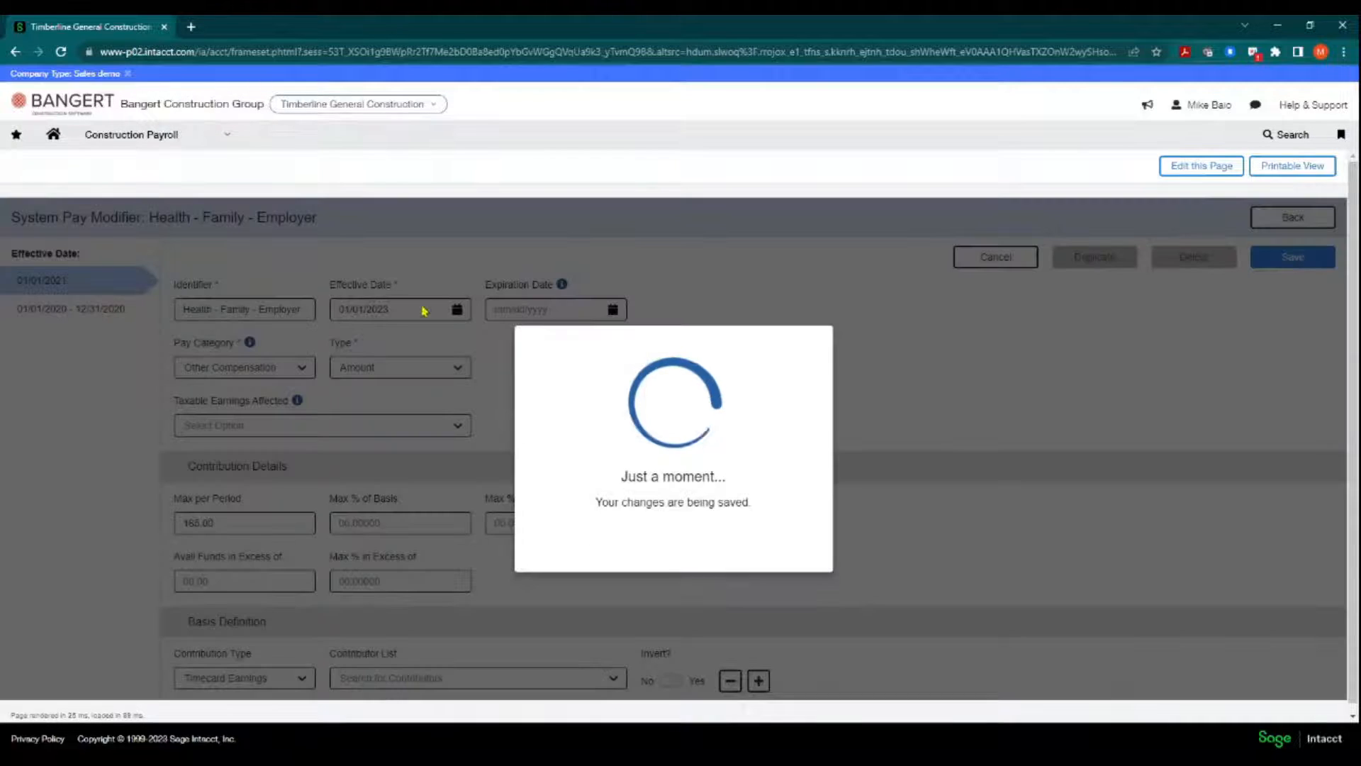
{"action": "left_click", "coordinate": [659, 532]}
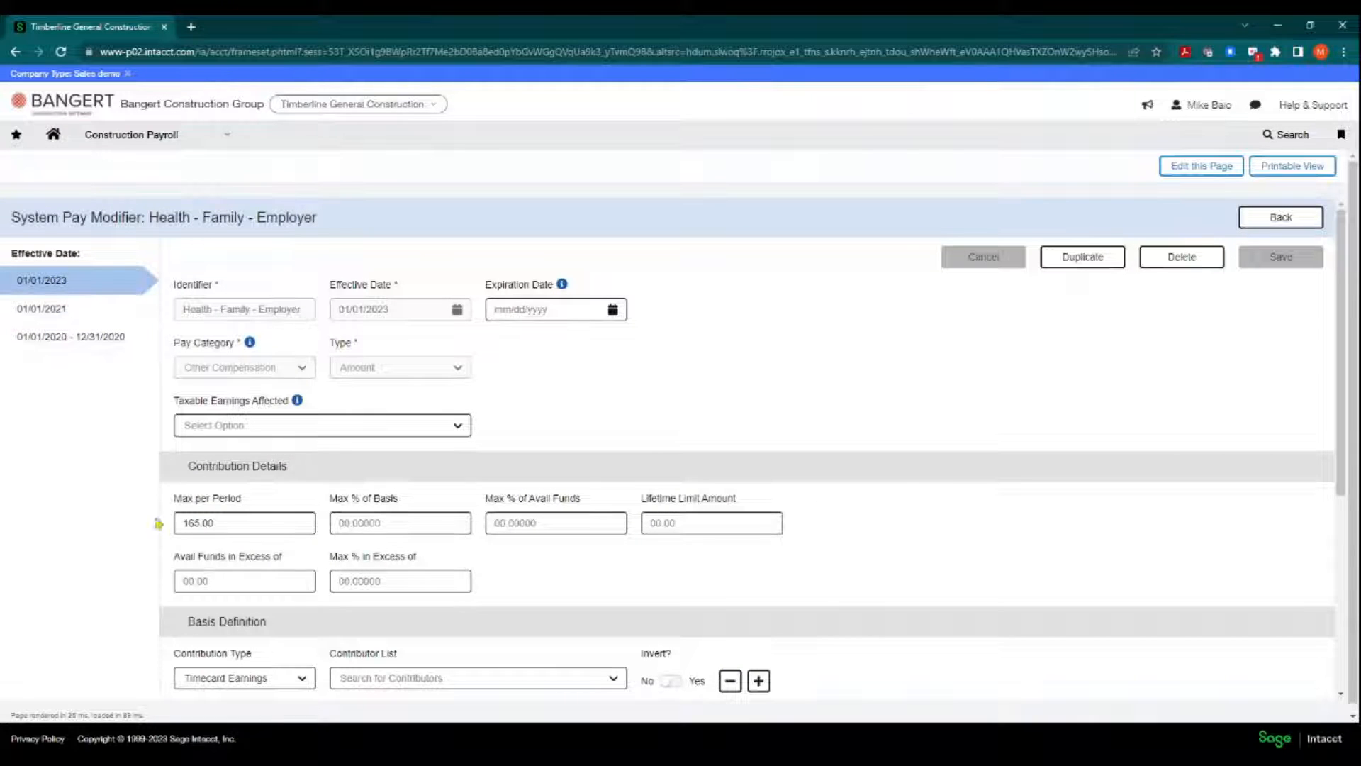
- Compare the Max per Period amounts across the modifier's three effective dates and return to the list of pay modifiers
{"action": "left_click", "coordinate": [41, 312]}
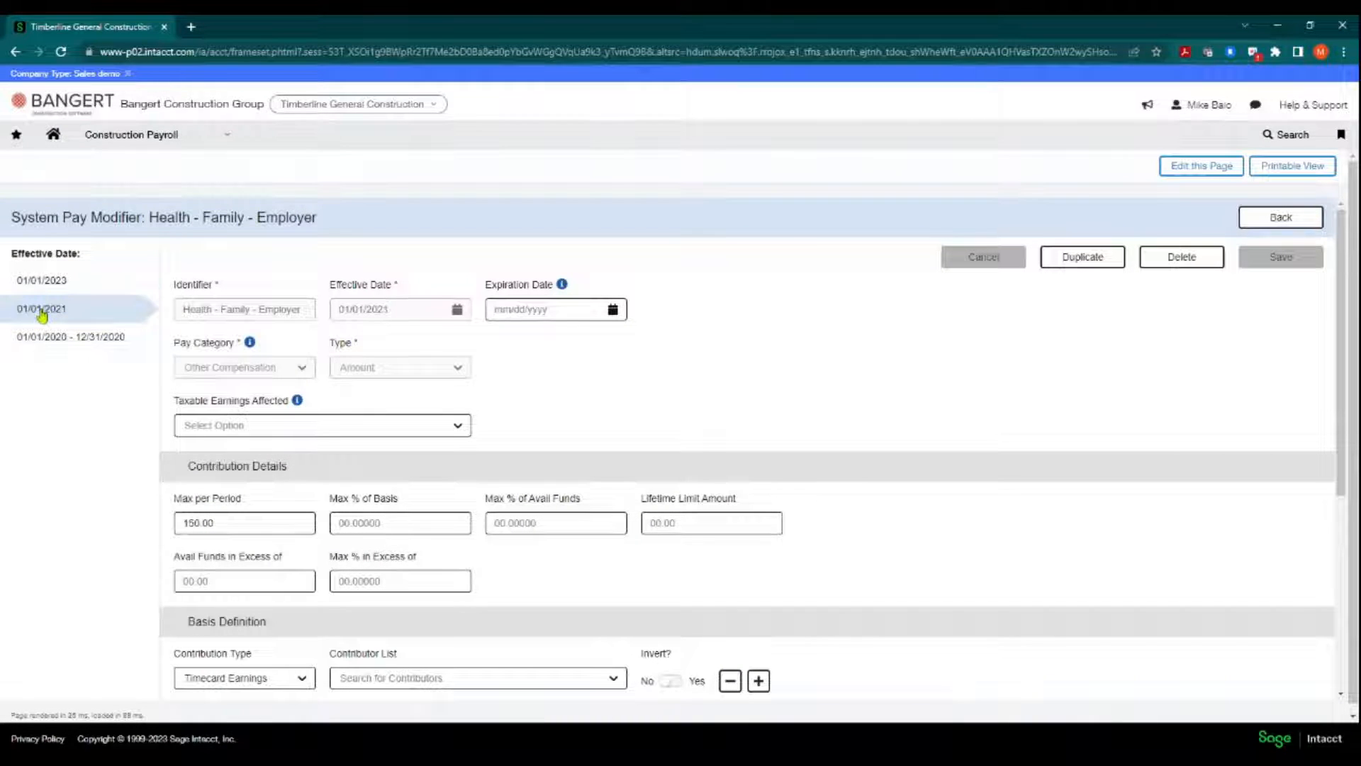
{"action": "left_click", "coordinate": [95, 344]}
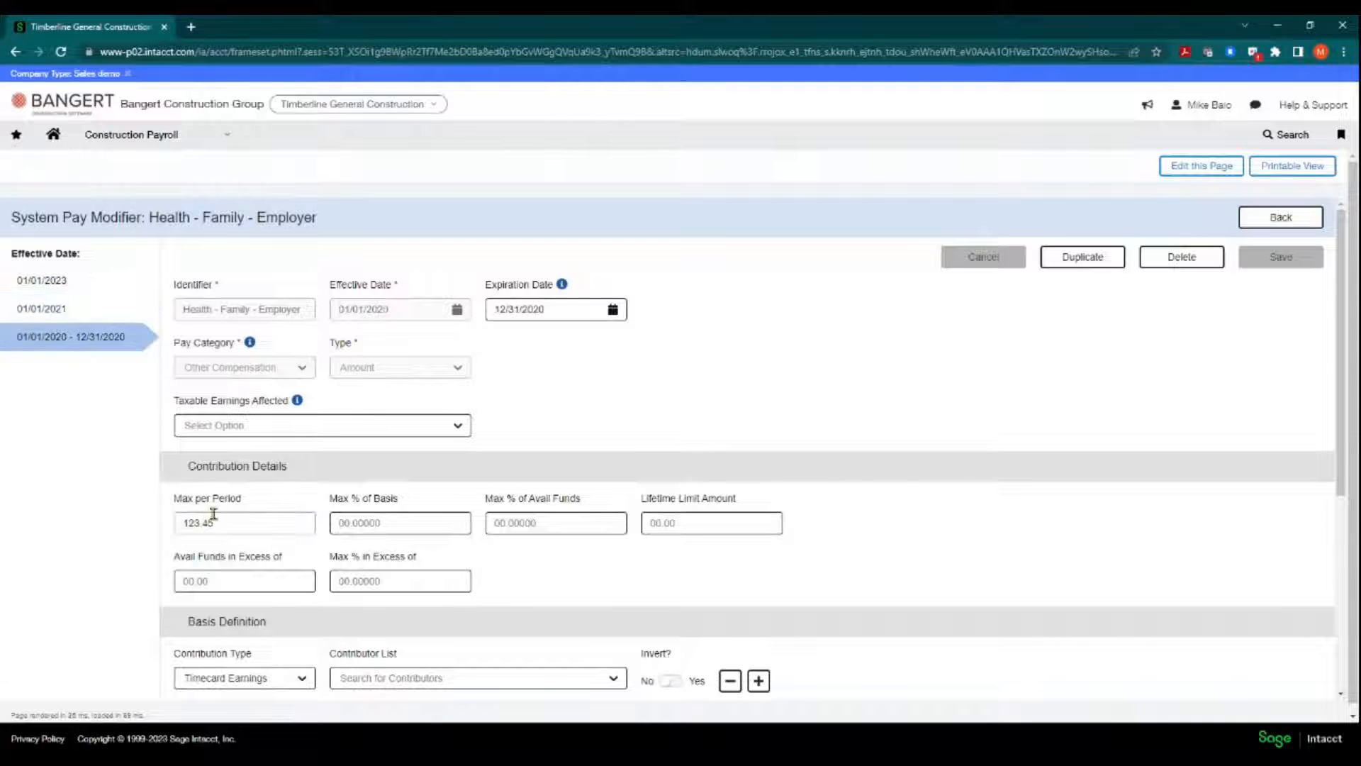
{"action": "left_click", "coordinate": [68, 314]}
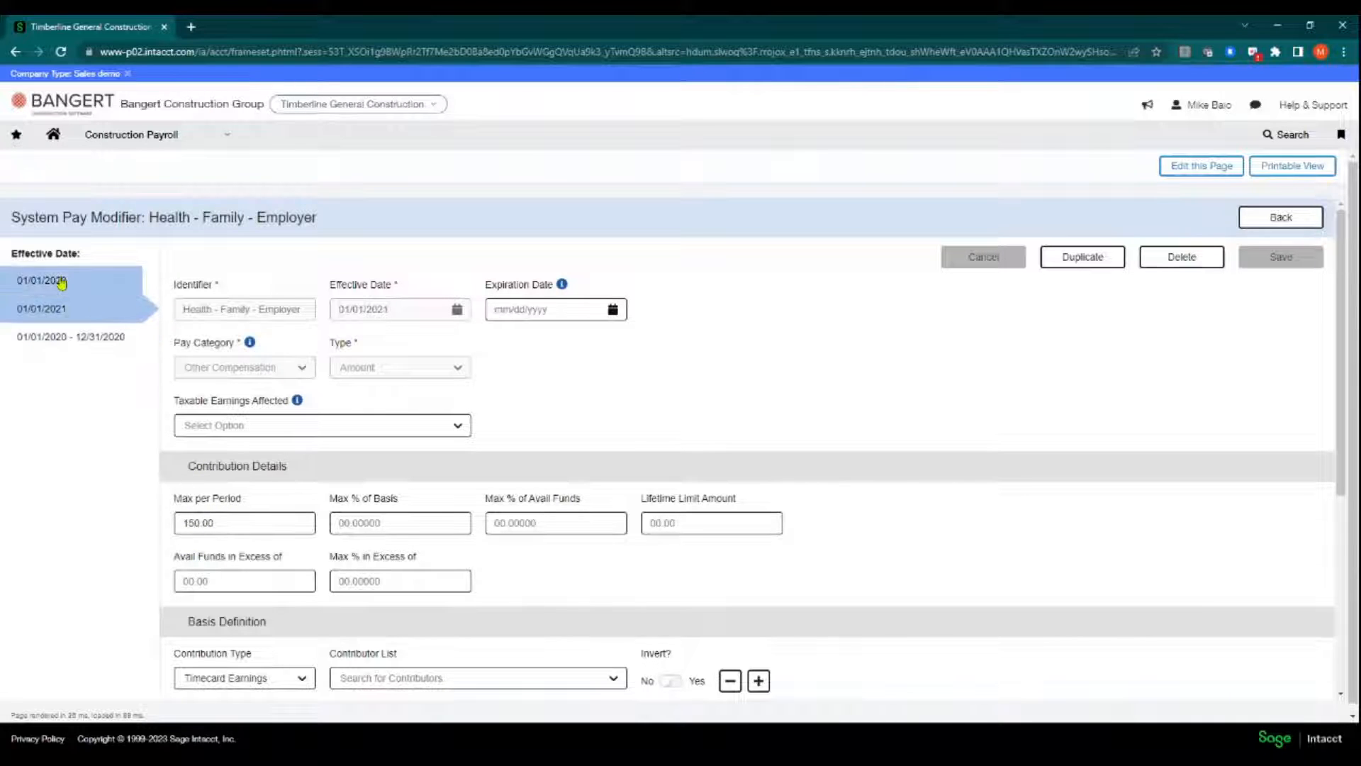
{"action": "left_click", "coordinate": [57, 280]}
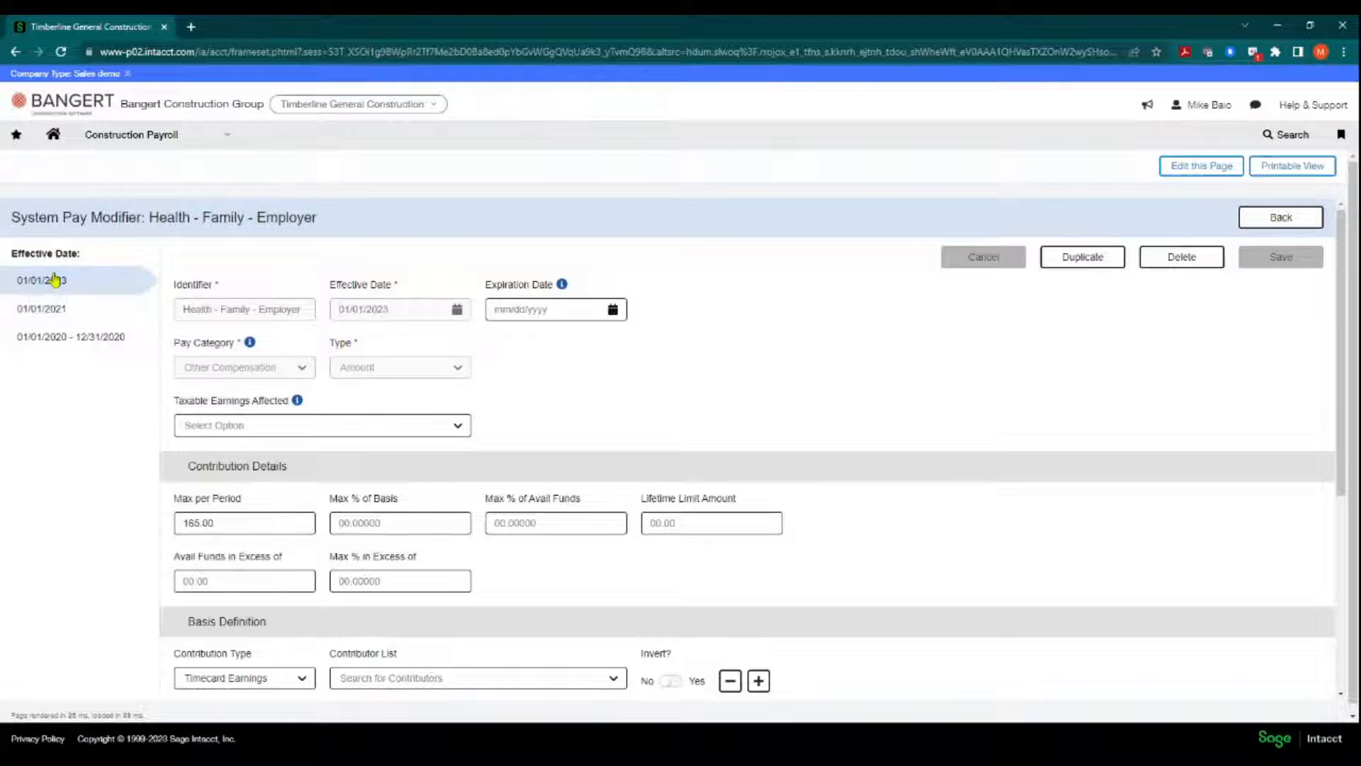
{"action": "left_click", "coordinate": [1285, 217]}
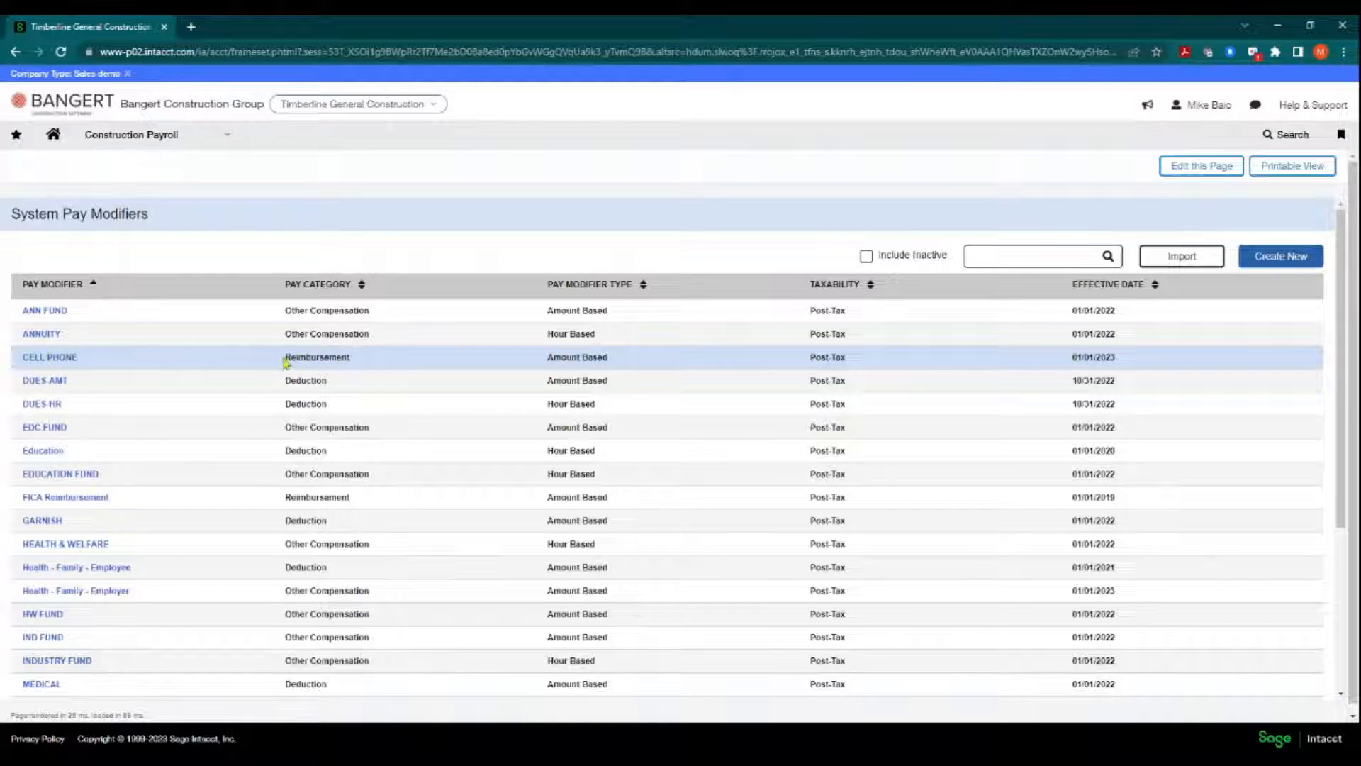
- Open the CELL PHONE reimbursement modifier, examine its contribution details and basis and available funds definitions, and return to the list
{"action": "left_click", "coordinate": [51, 359]}
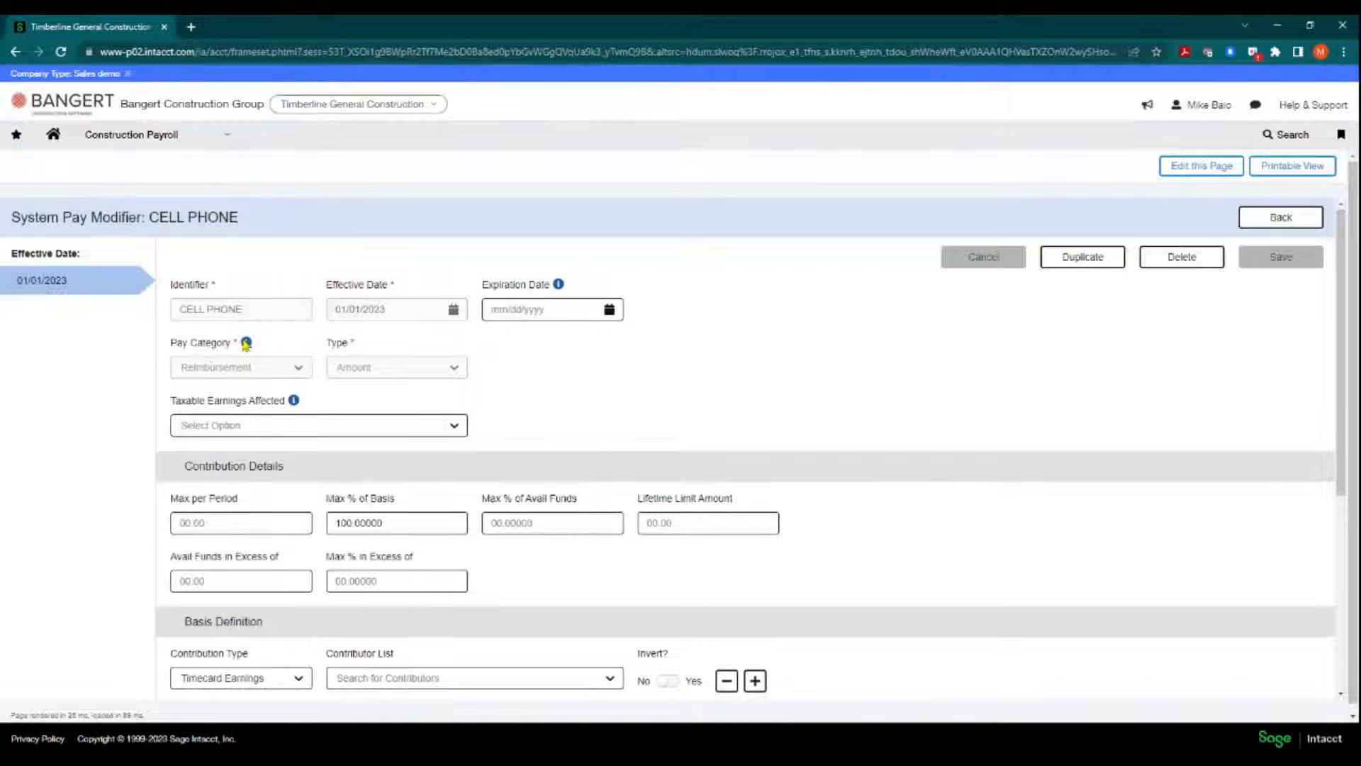
{"action": "mouse_move", "coordinate": [246, 344]}
{"action": "scroll", "coordinate": [322, 493], "scroll_direction": "down", "scroll_amount": 1}
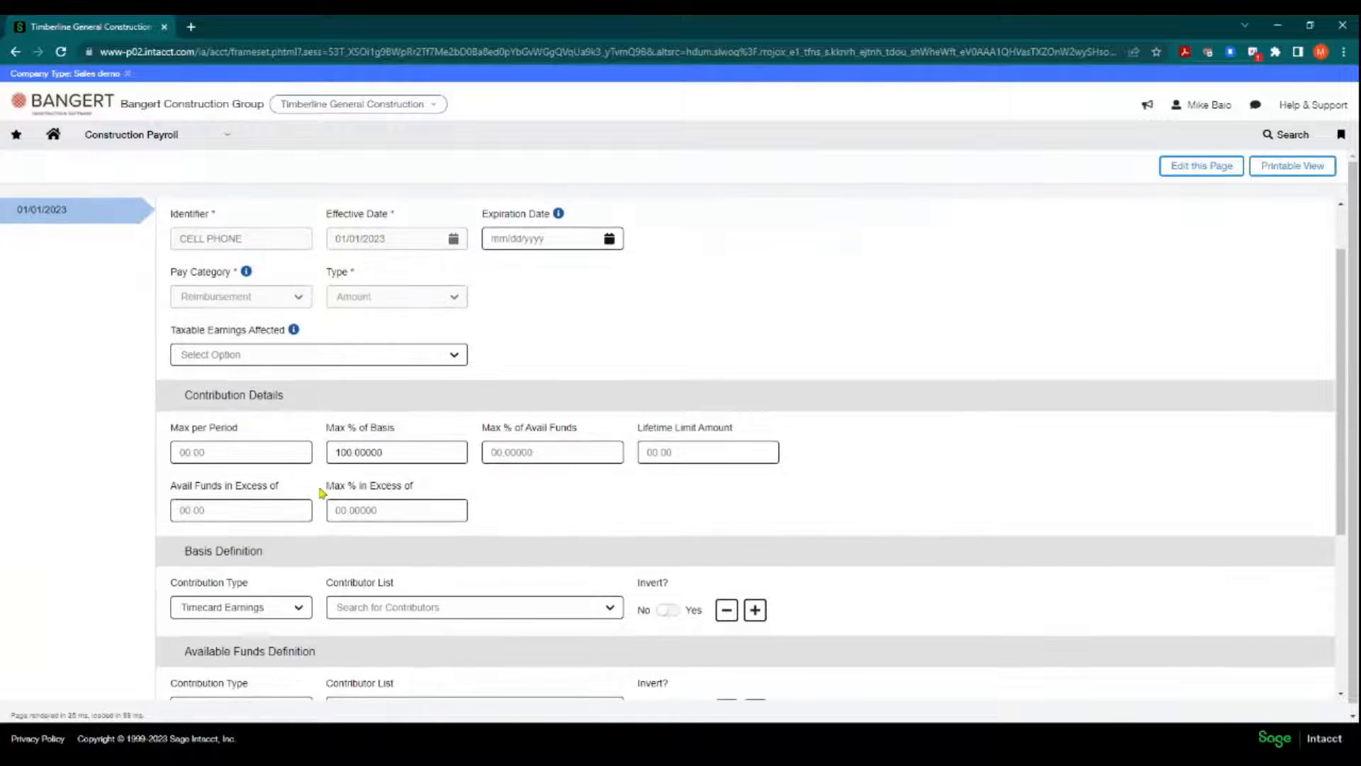
{"action": "left_click", "coordinate": [252, 451]}
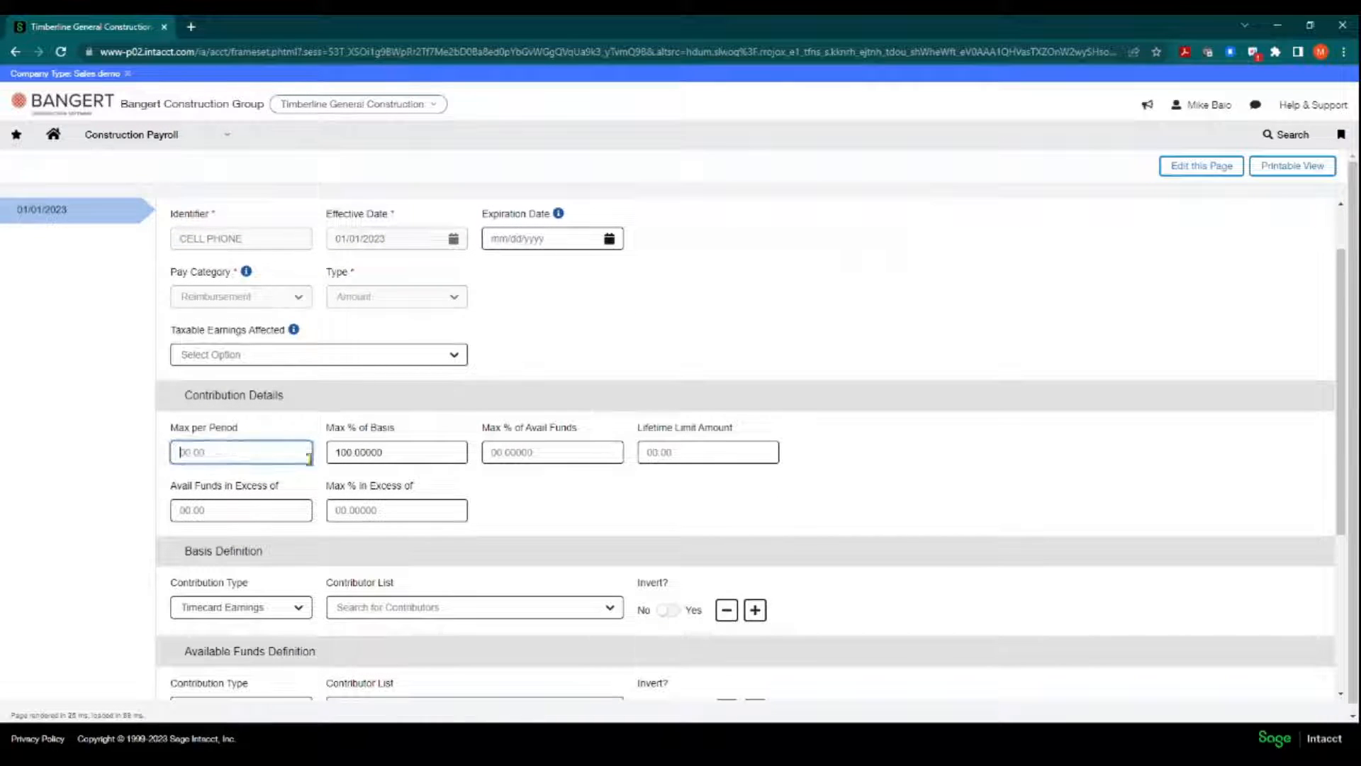
{"action": "scroll", "coordinate": [450, 496], "scroll_direction": "down", "scroll_amount": 2}
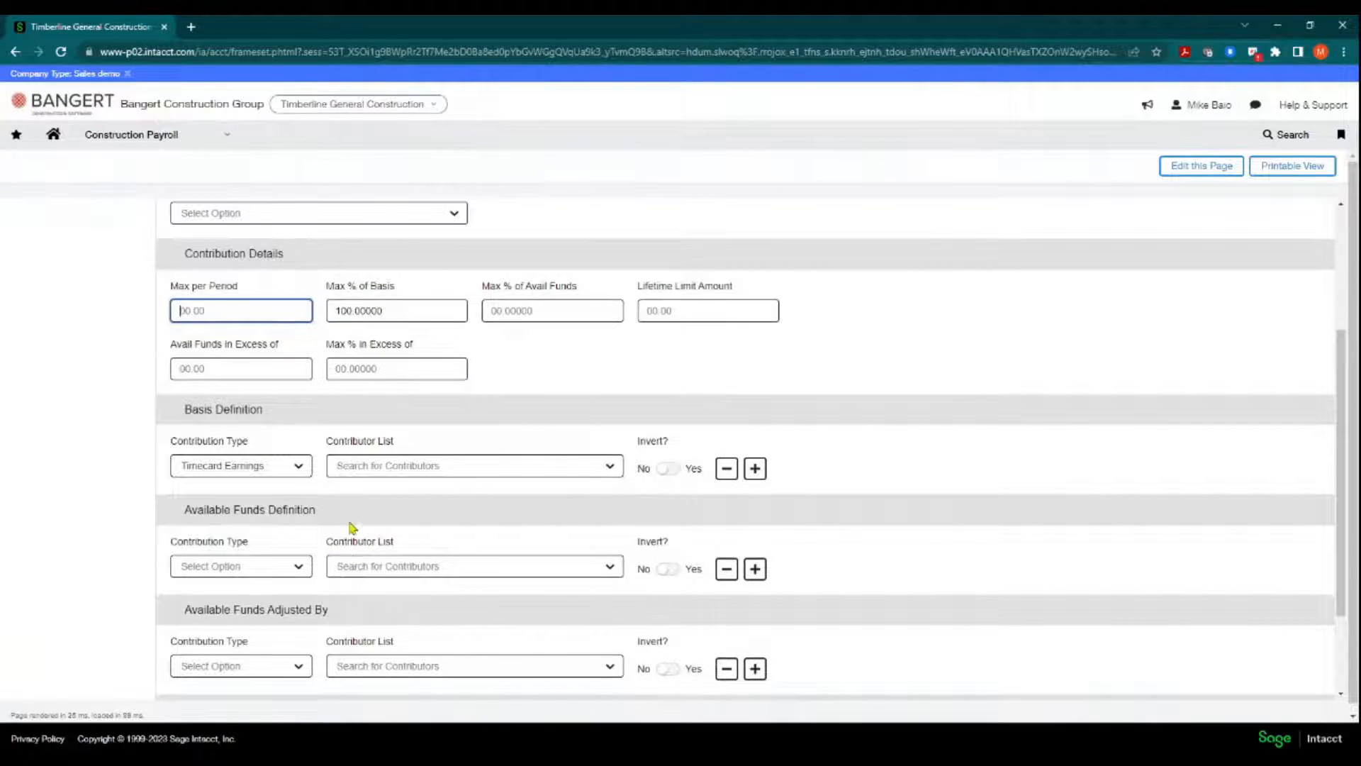
{"action": "scroll", "coordinate": [349, 522], "scroll_direction": "up", "scroll_amount": 3}
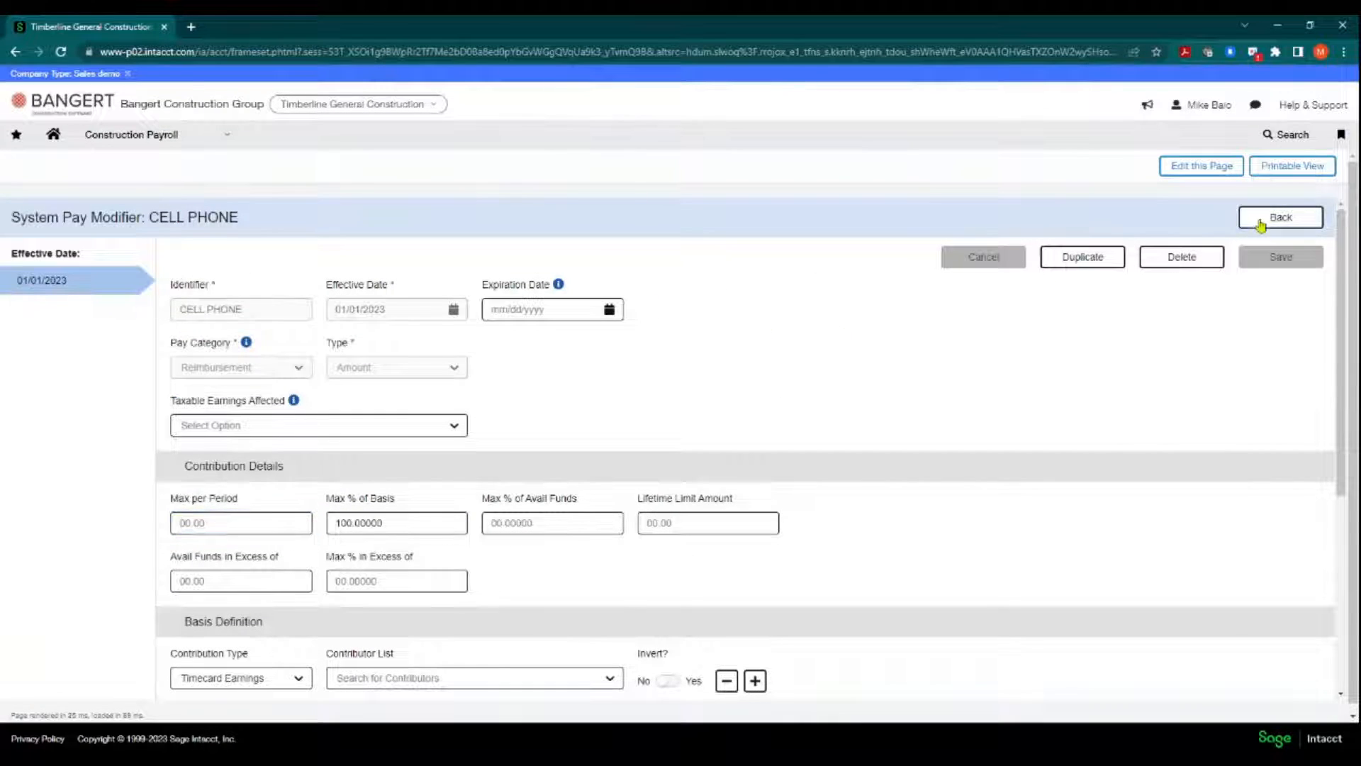
{"action": "left_click", "coordinate": [1258, 218]}
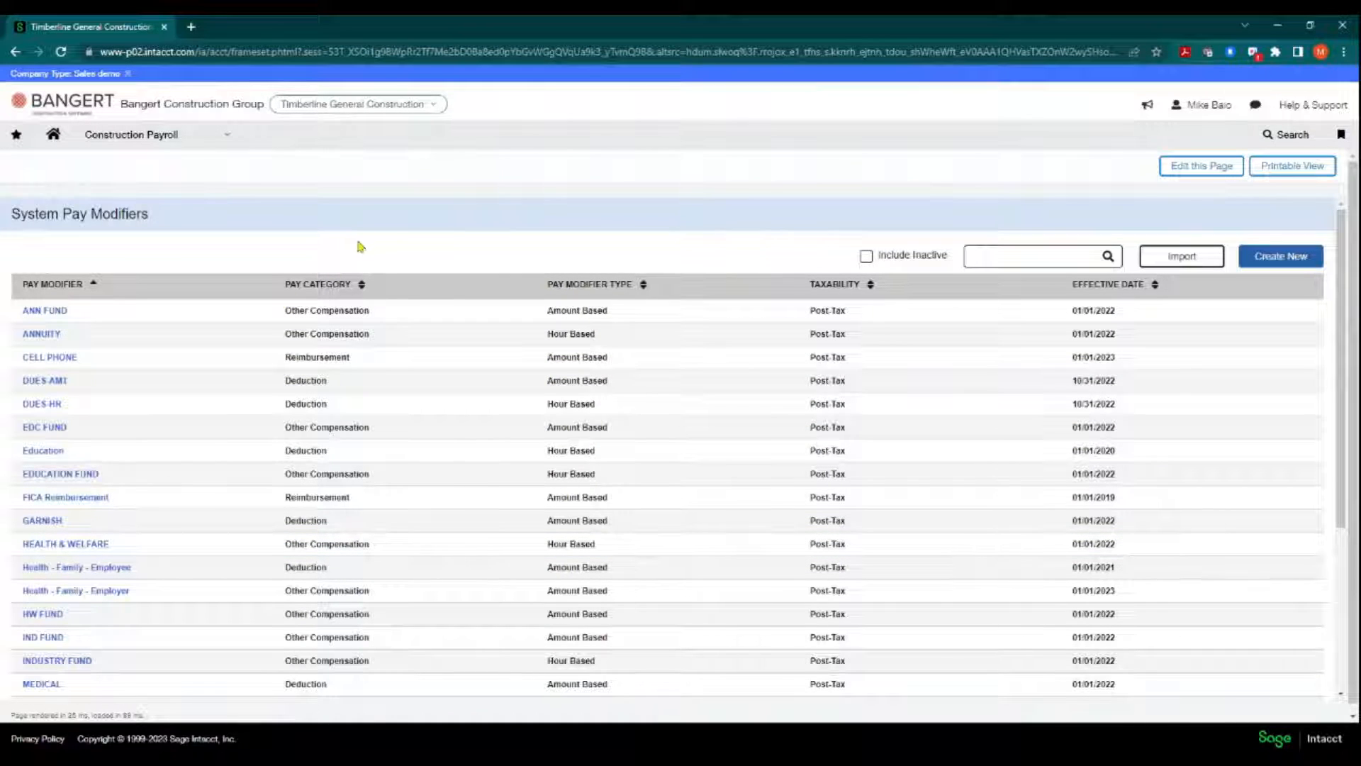
- Go to the Construction Payroll Jobs list and open the Amazon Office Upgrade (22-200) job
{"action": "left_click", "coordinate": [227, 135]}
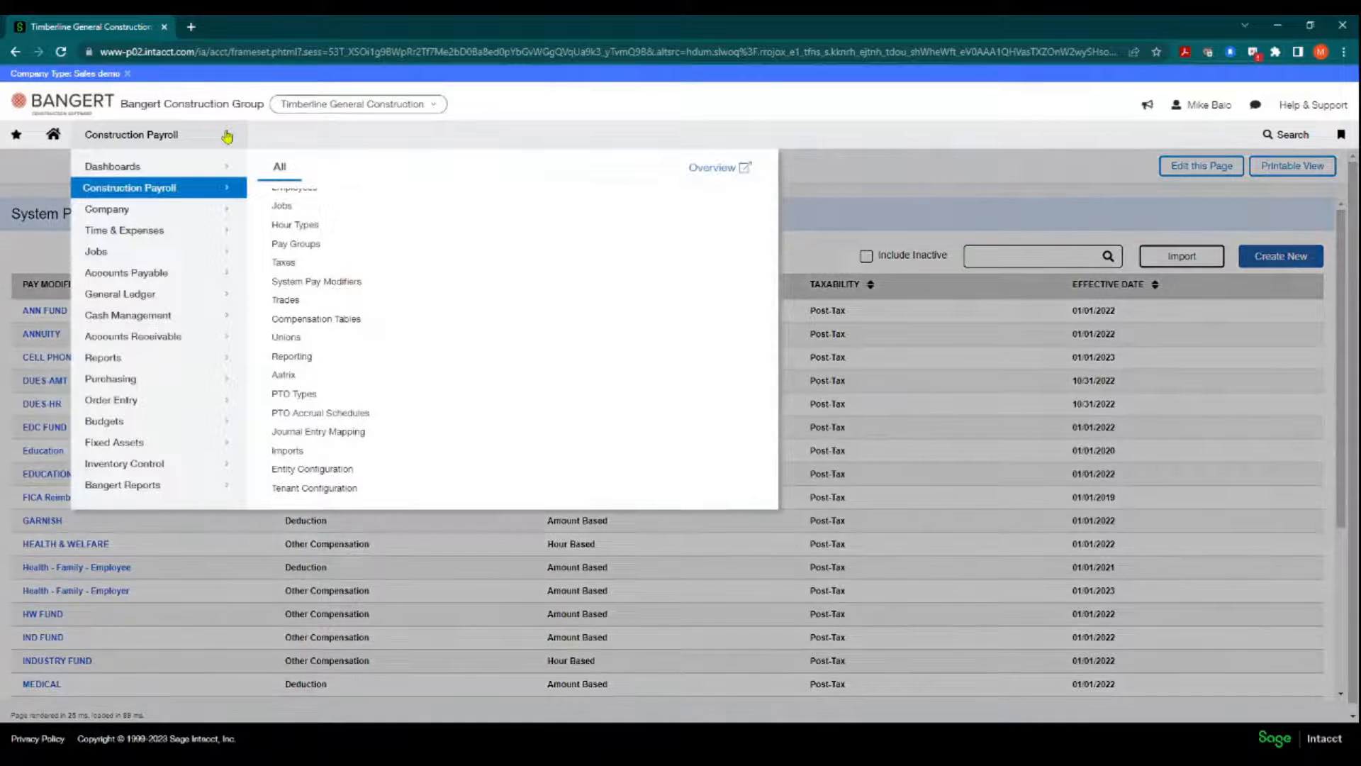
{"action": "scroll", "coordinate": [312, 227], "scroll_direction": "up", "scroll_amount": 2}
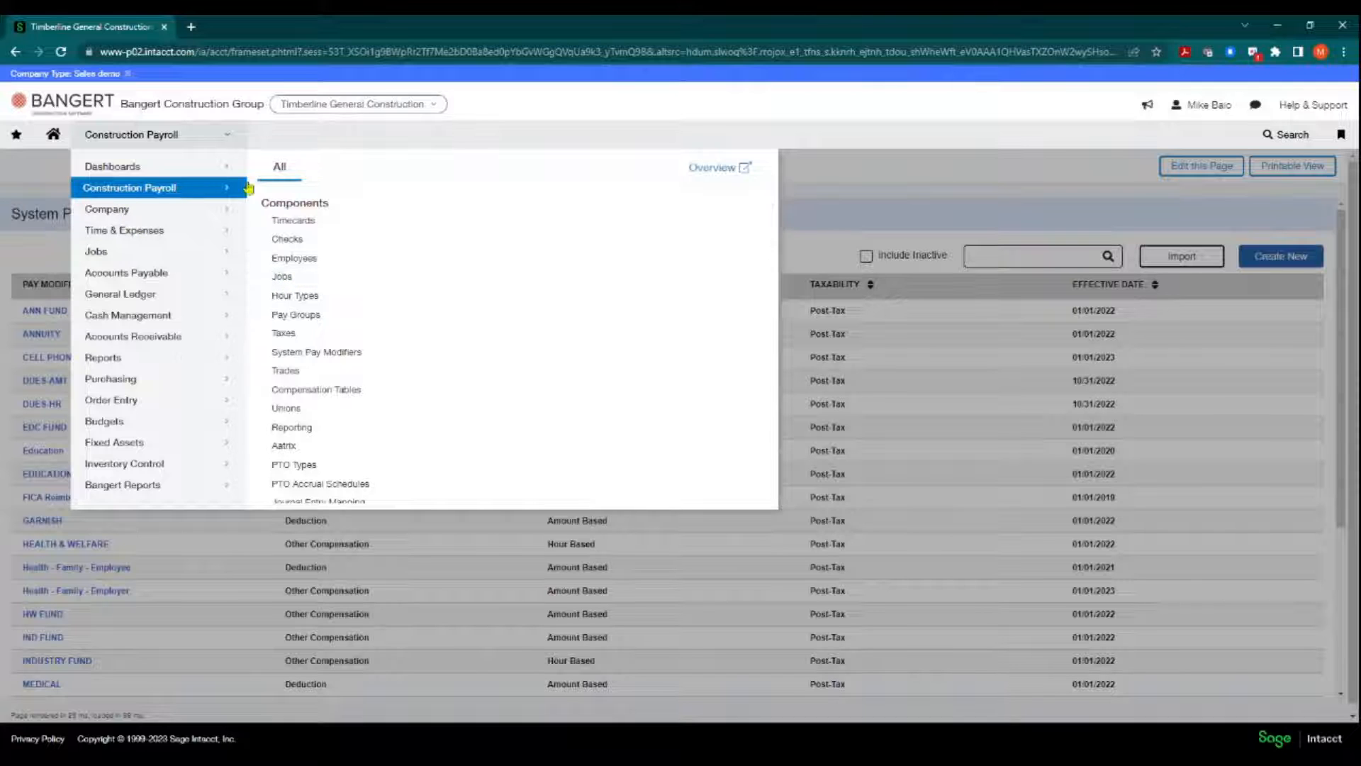
{"action": "left_click", "coordinate": [284, 277]}
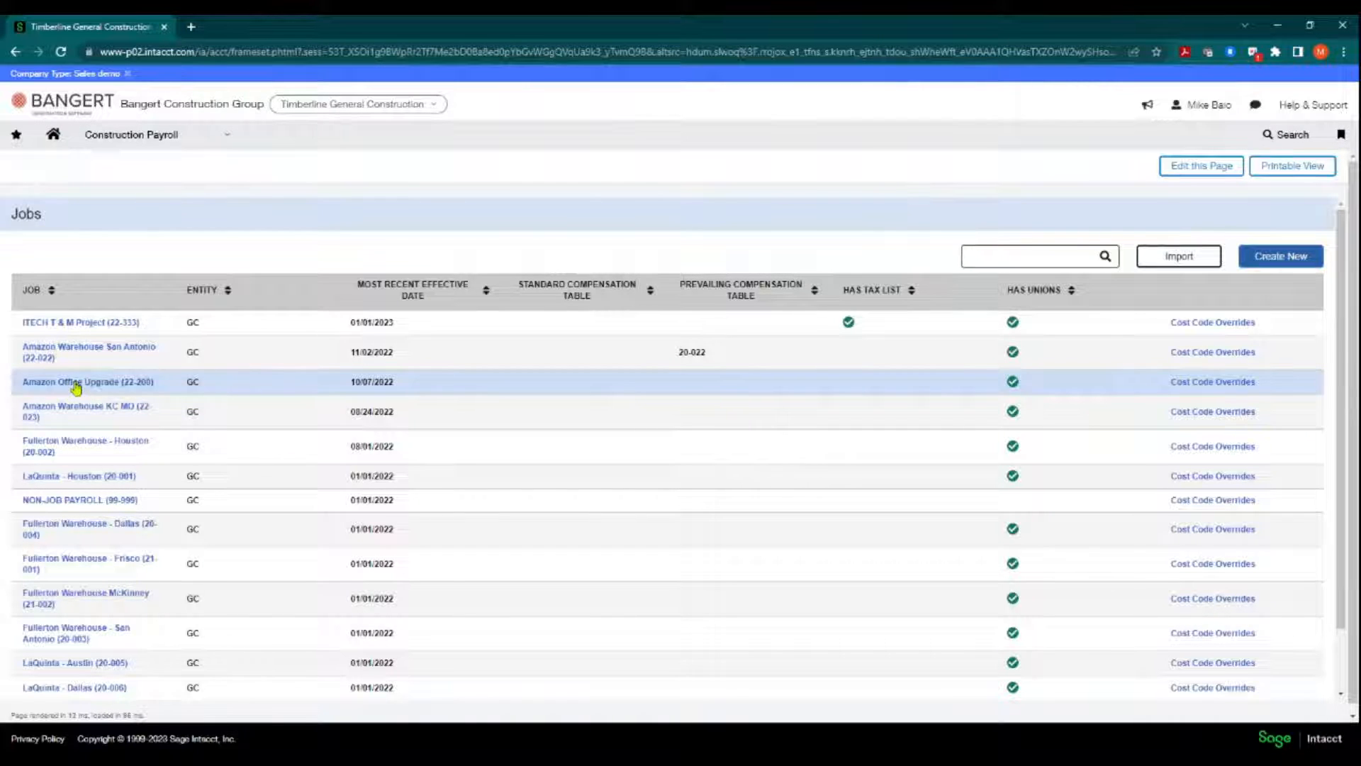
{"action": "left_click", "coordinate": [76, 383]}
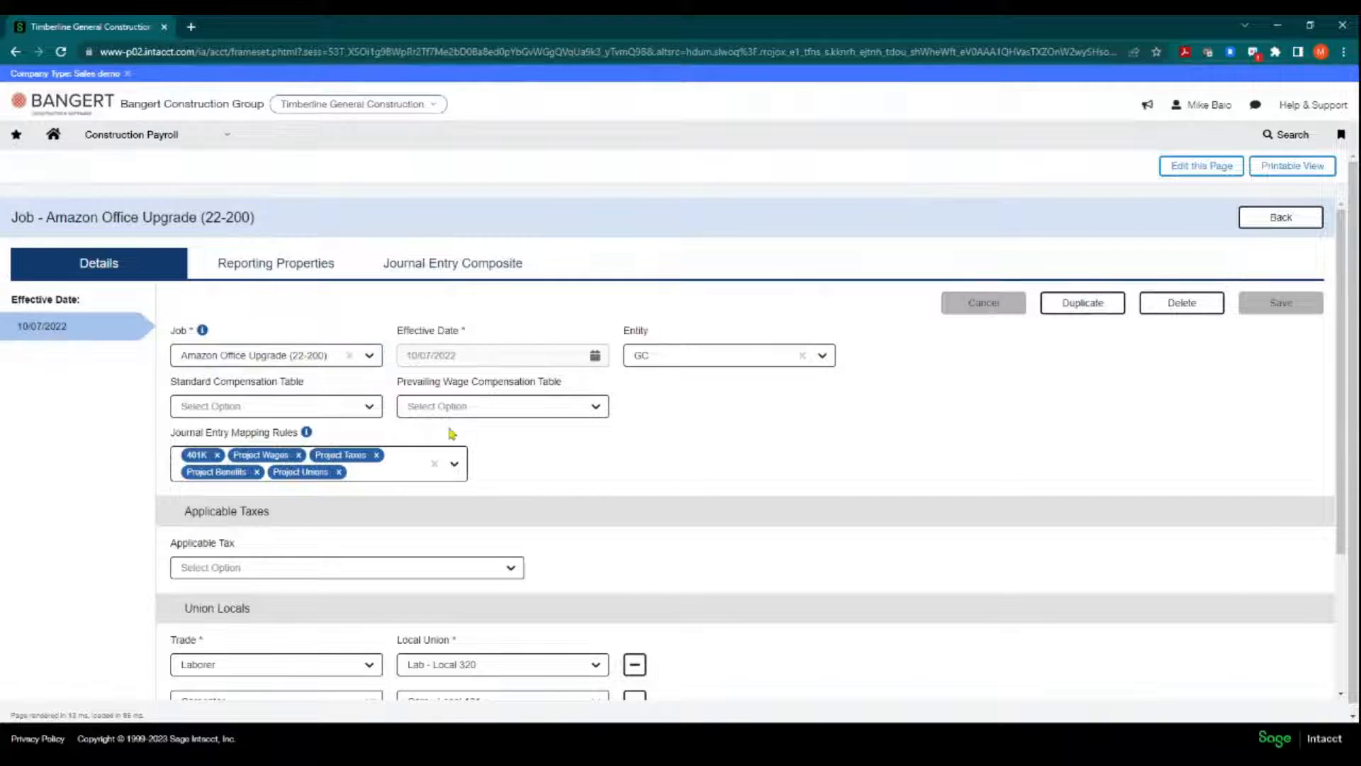
- Examine the job's Entity choices, keeping GC selected, and compare them with the company entities available in the entity switcher
{"action": "left_click", "coordinate": [820, 359]}
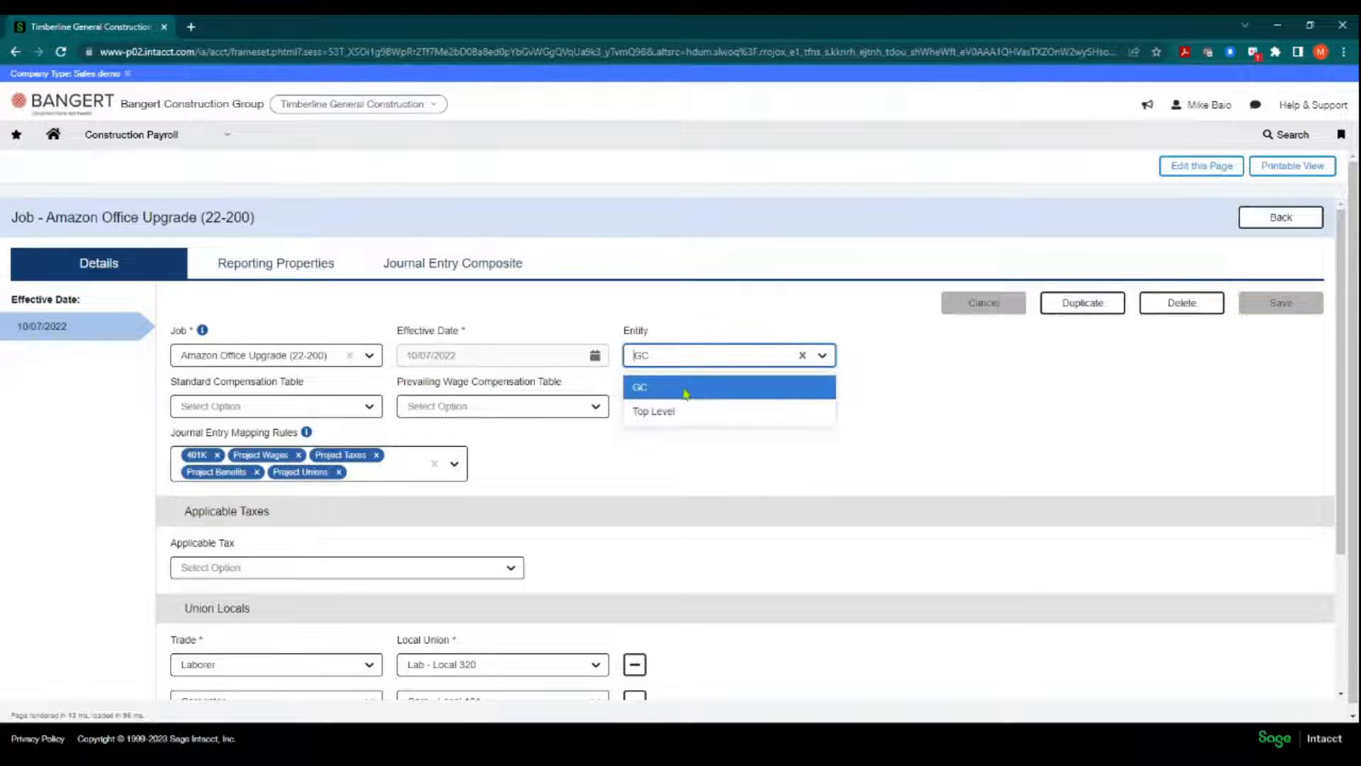
{"action": "left_click", "coordinate": [672, 388]}
{"action": "left_click", "coordinate": [429, 110]}
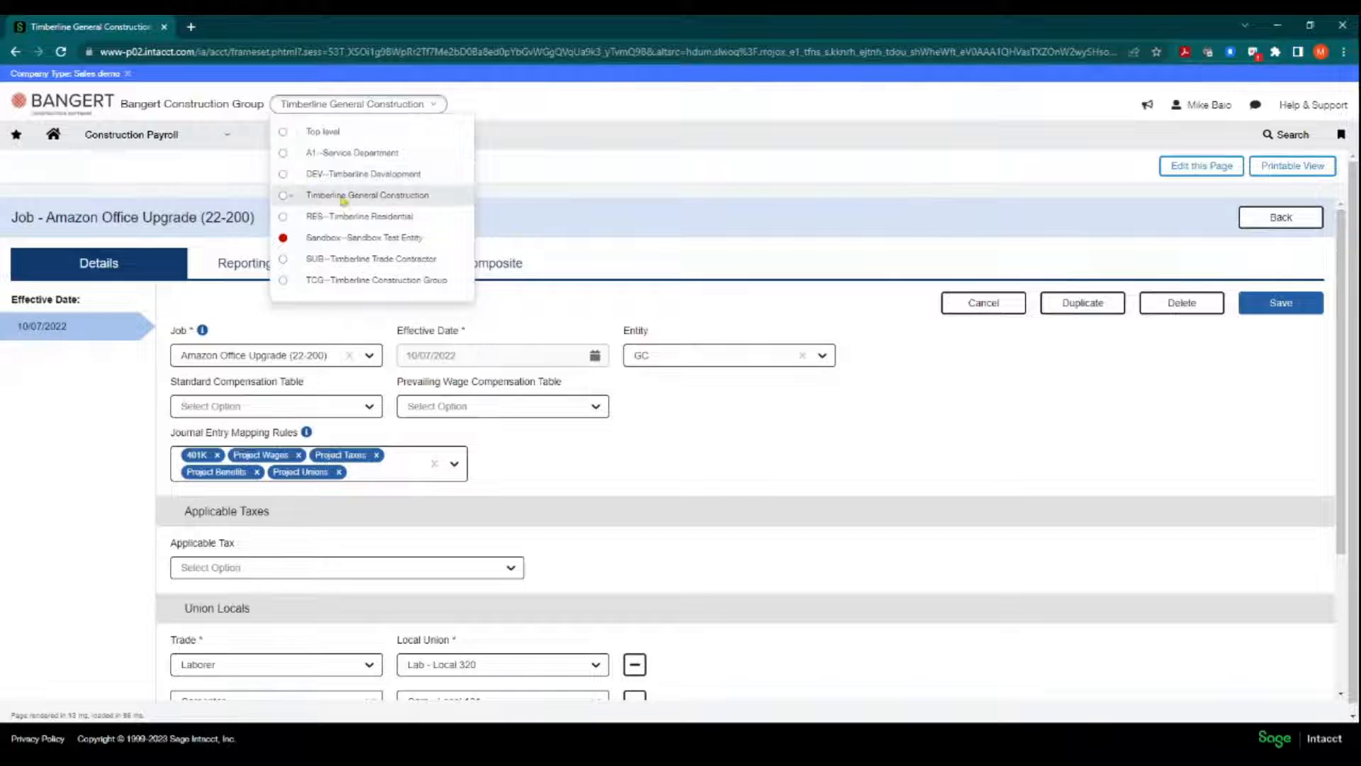
{"action": "scroll", "coordinate": [707, 424], "scroll_direction": "down", "scroll_amount": 1}
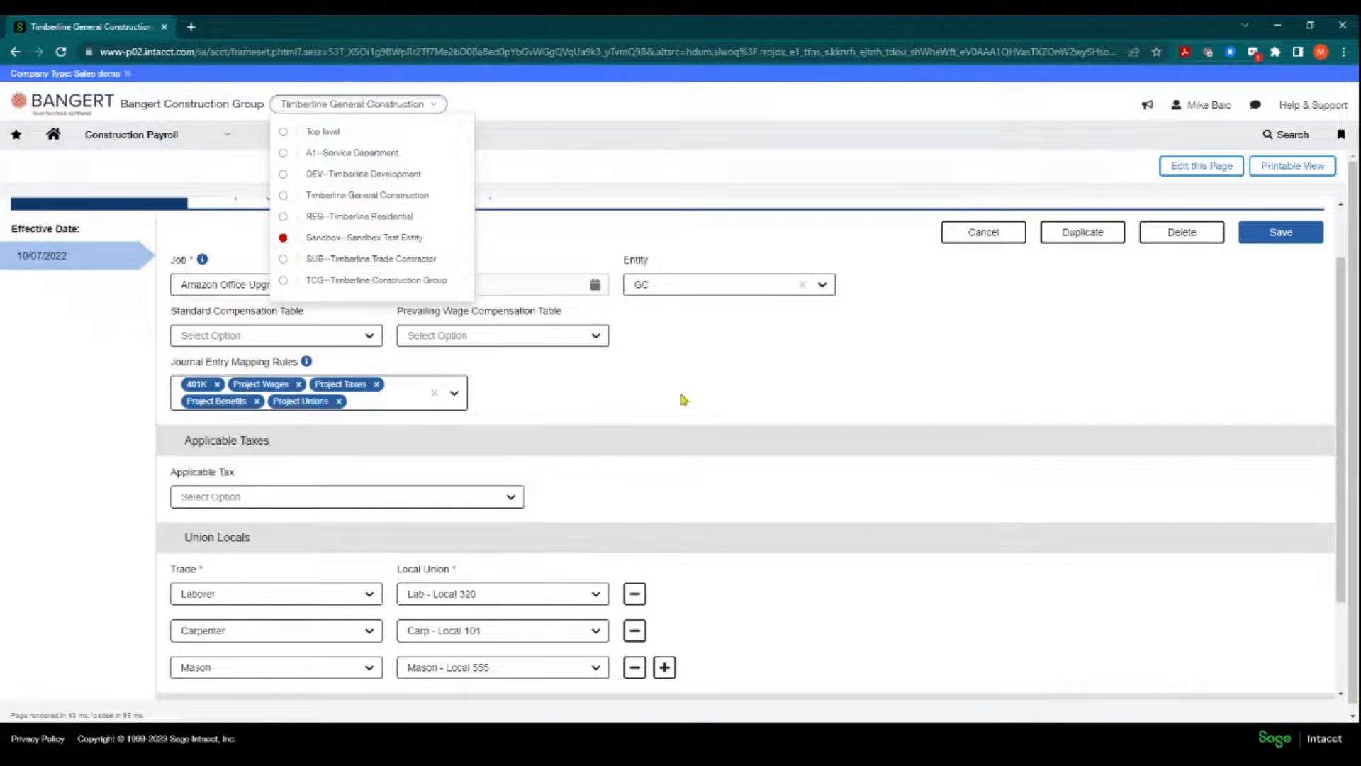
- Try Lab - Local 264 as the local union for the Laborer trade on the Amazon Office Upgrade job
{"action": "scroll", "coordinate": [682, 400], "scroll_direction": "down", "scroll_amount": 2}
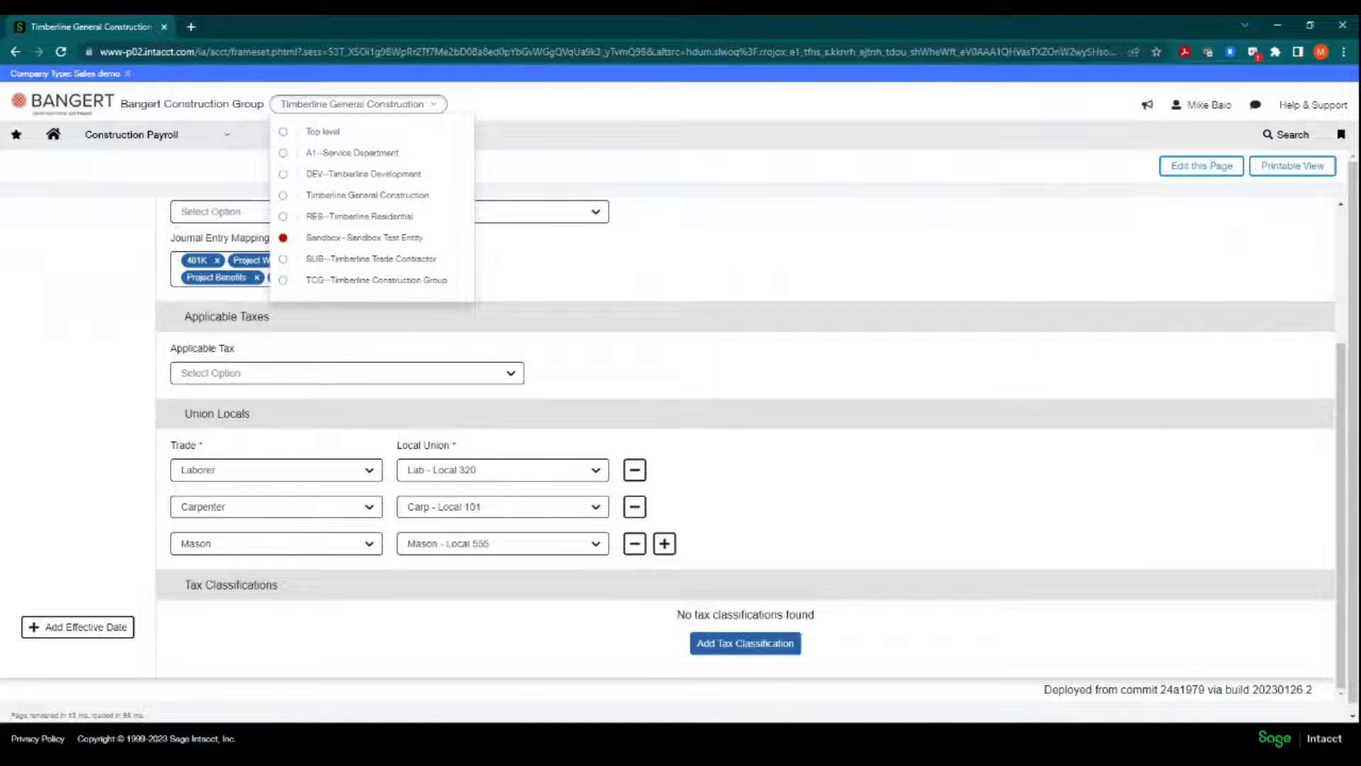
{"action": "left_click", "coordinate": [368, 470]}
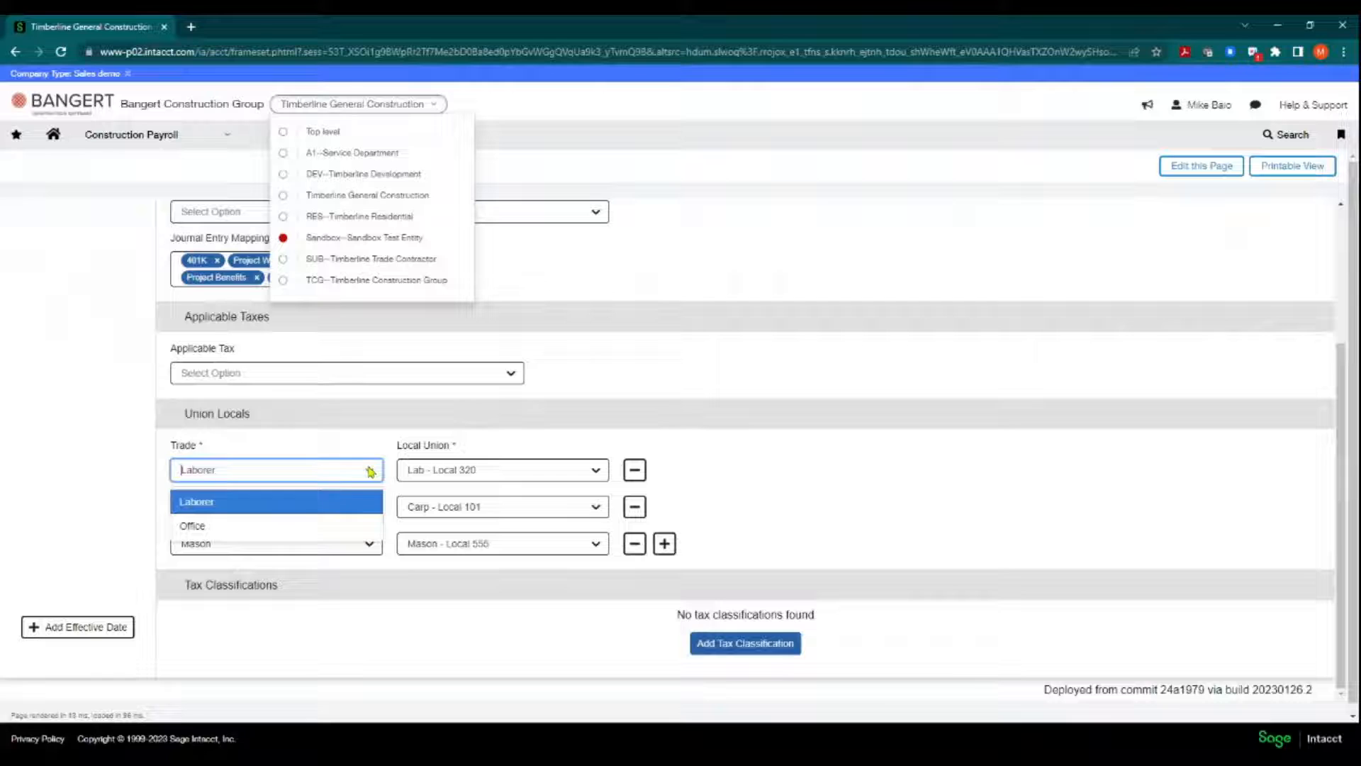
{"action": "left_click", "coordinate": [202, 503]}
{"action": "left_click", "coordinate": [562, 476]}
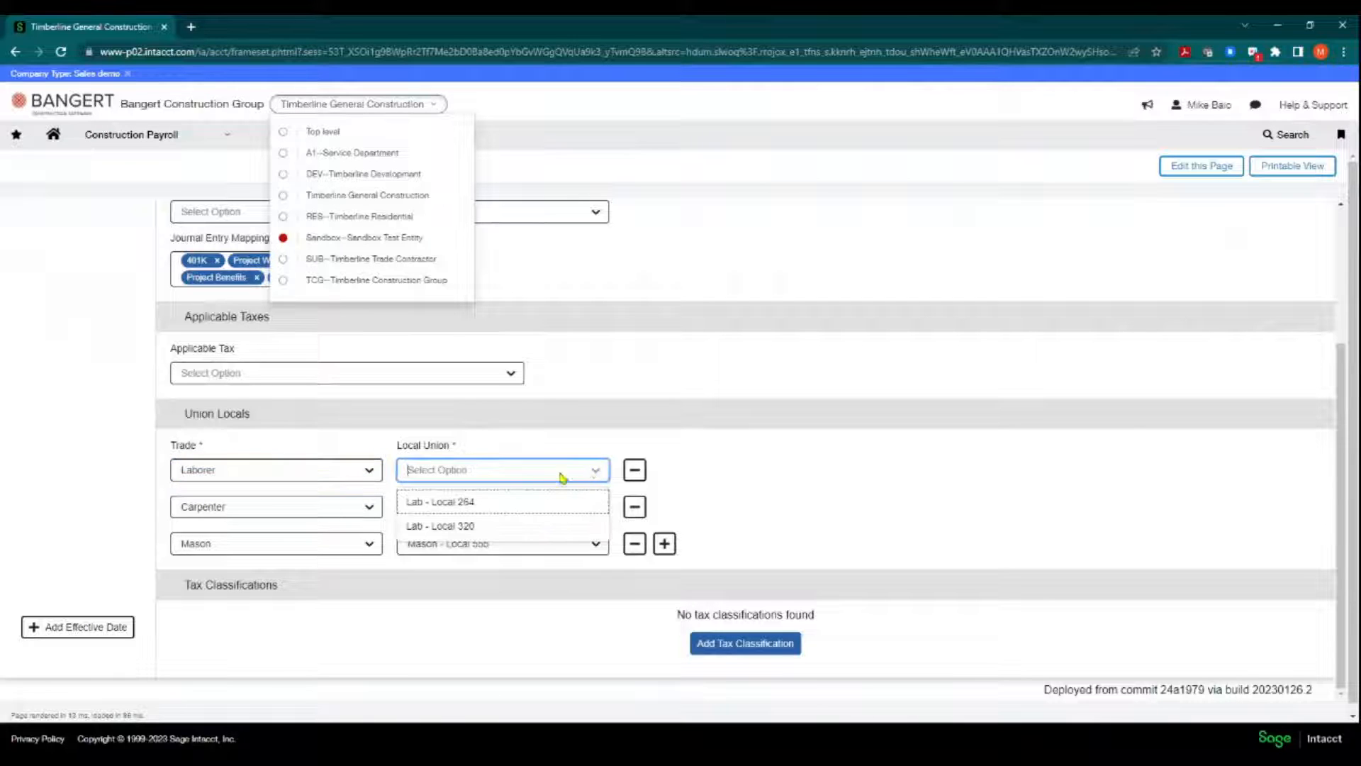
{"action": "left_click", "coordinate": [442, 502]}
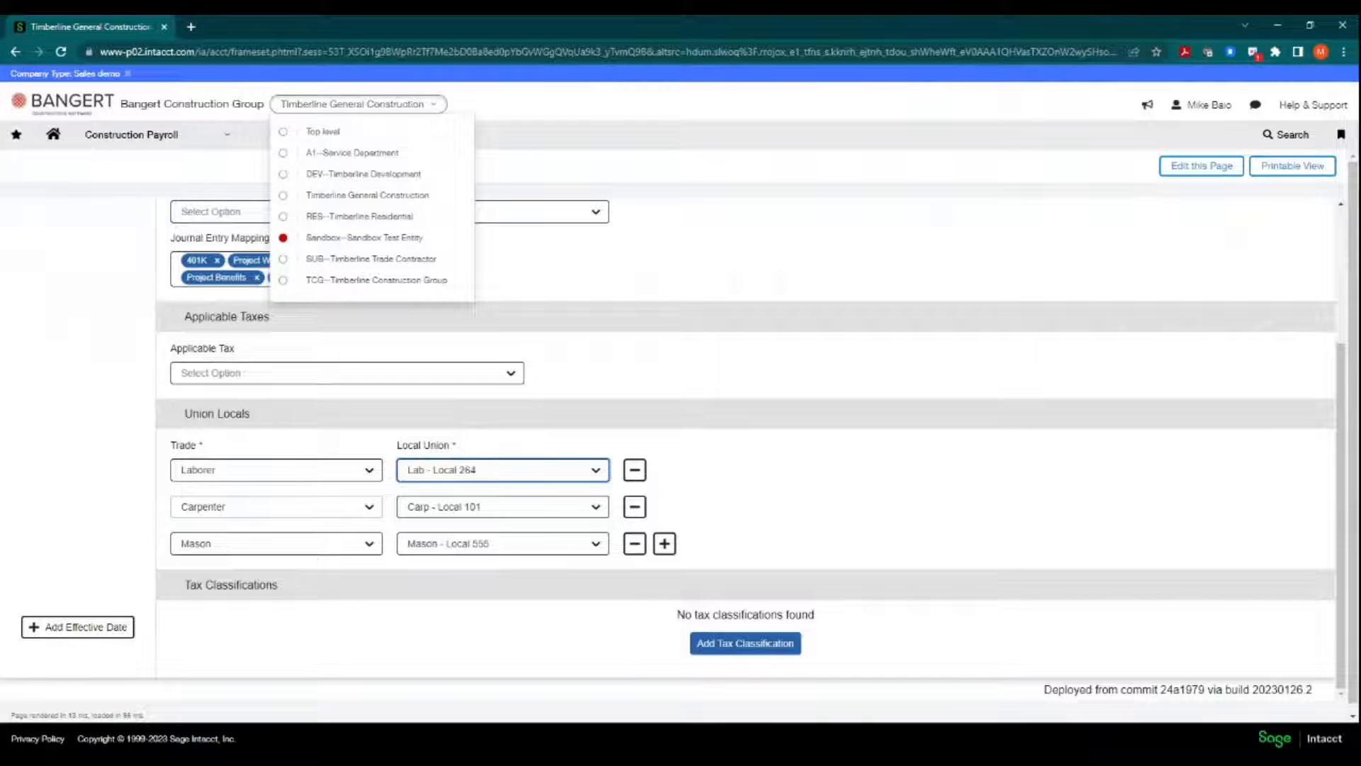
- Examine the job's Applicable Tax choices without selecting one, and cancel the edits to return to the Jobs list
{"action": "scroll", "coordinate": [616, 225], "scroll_direction": "up", "scroll_amount": 3}
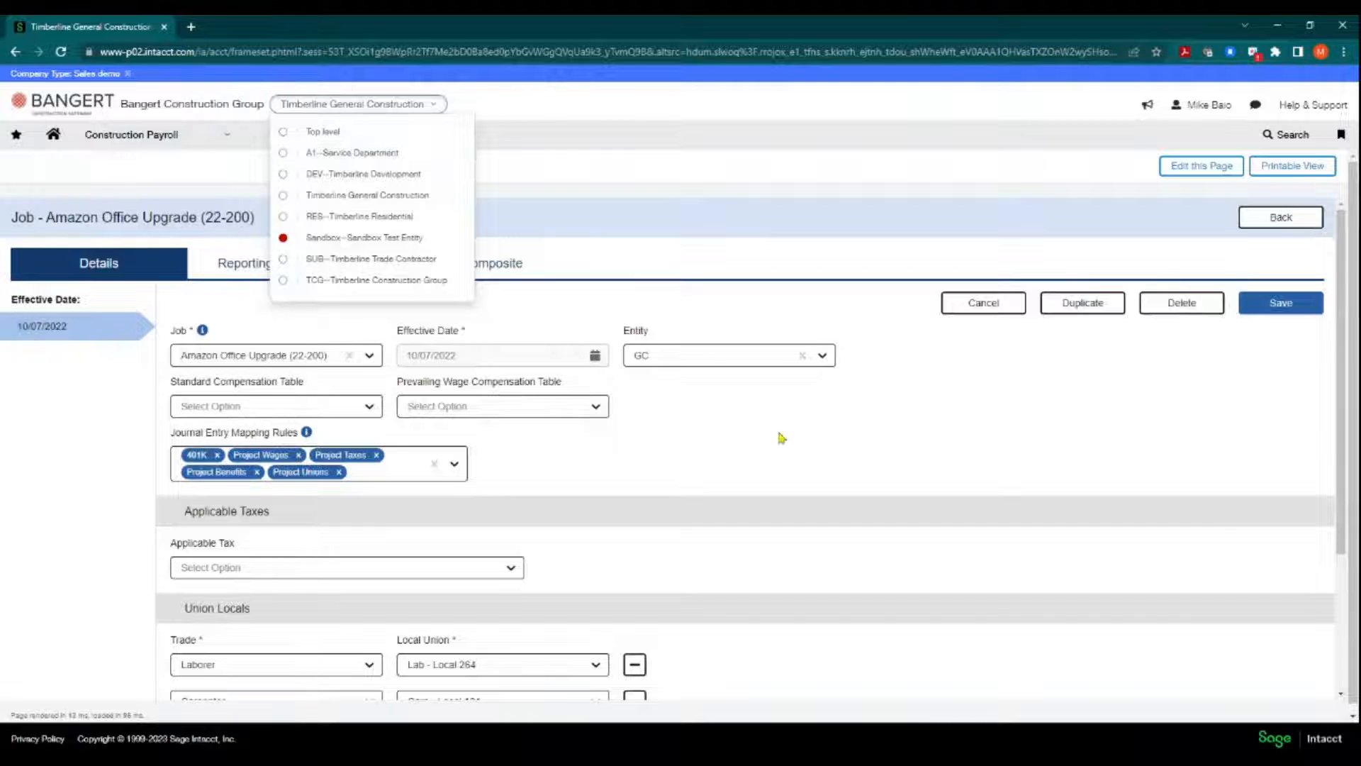
{"action": "scroll", "coordinate": [542, 415], "scroll_direction": "down", "scroll_amount": 1}
{"action": "scroll", "coordinate": [549, 403], "scroll_direction": "up", "scroll_amount": 1}
{"action": "left_click", "coordinate": [512, 568]}
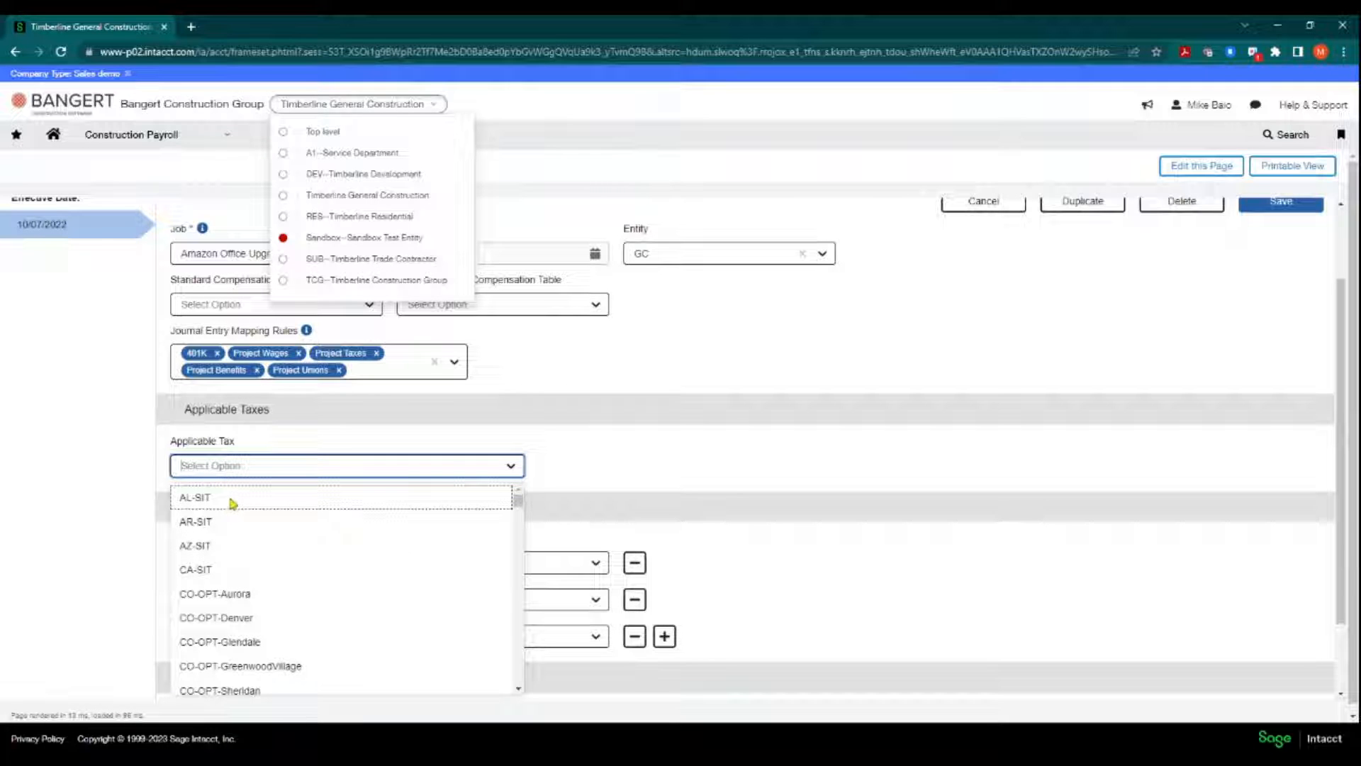
{"action": "scroll", "coordinate": [266, 560], "scroll_direction": "down", "scroll_amount": 4}
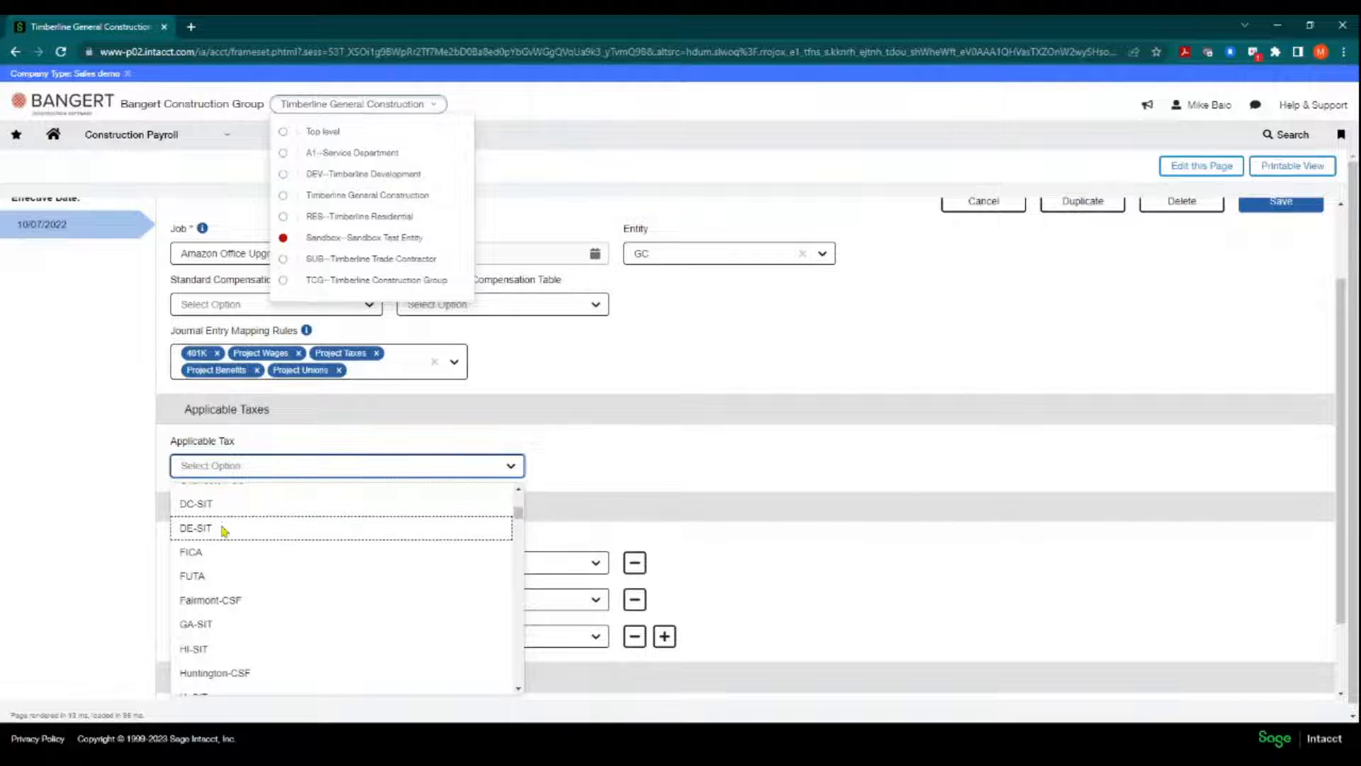
{"action": "left_click", "coordinate": [660, 362]}
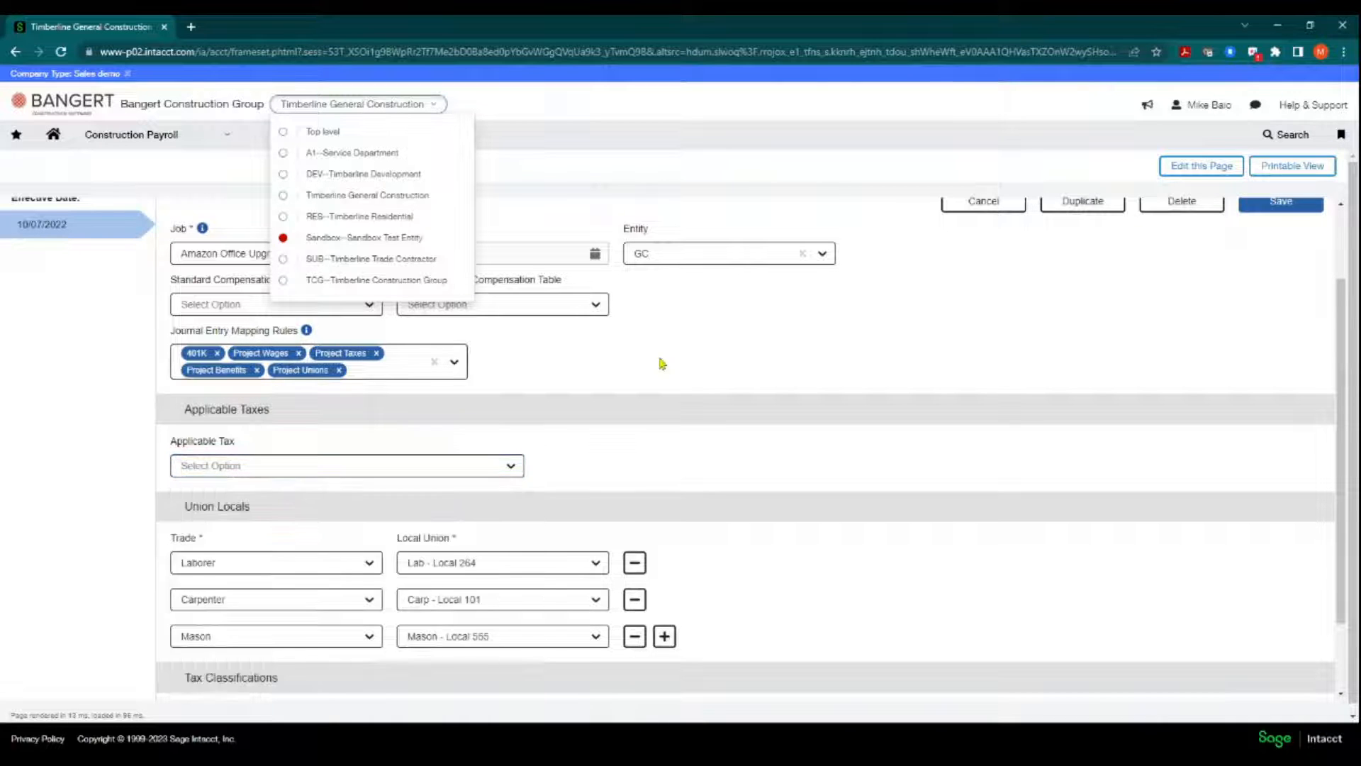
{"action": "scroll", "coordinate": [659, 361], "scroll_direction": "up", "scroll_amount": 2}
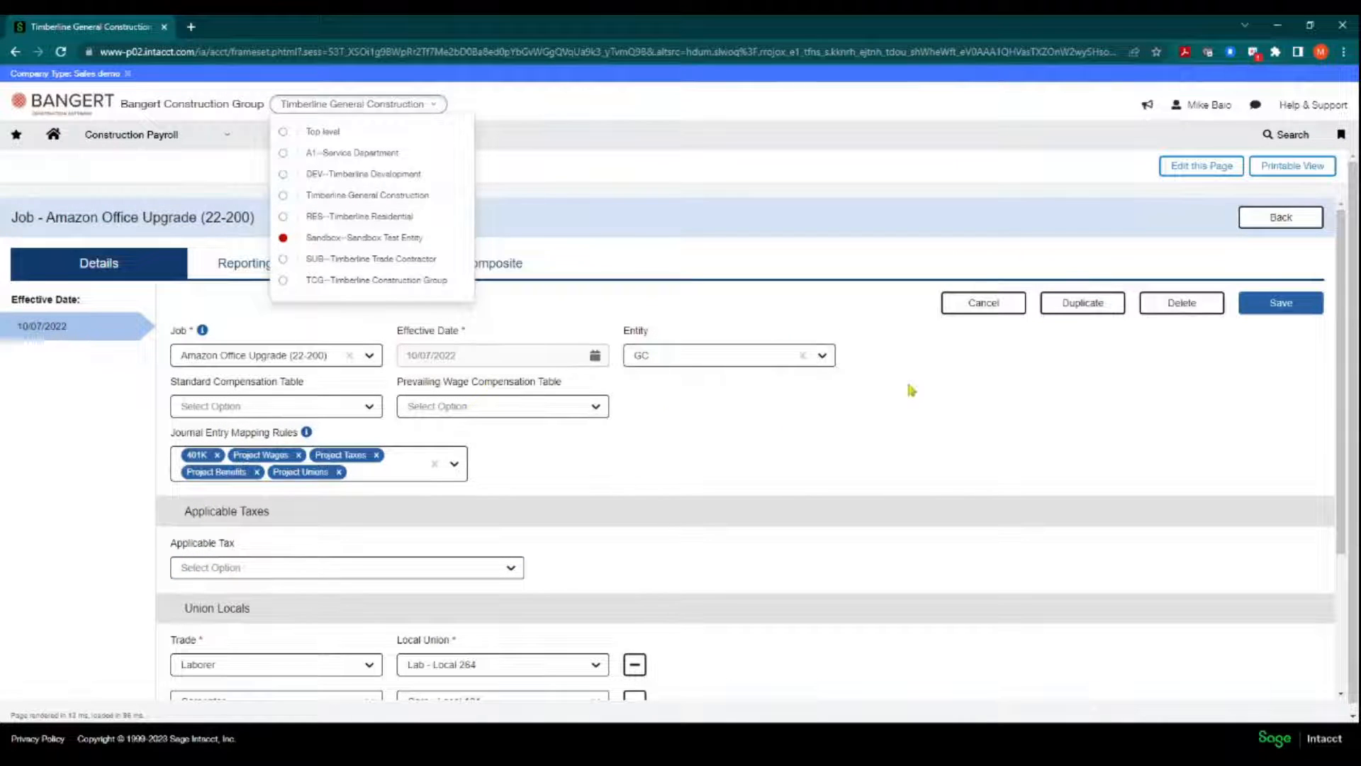
{"action": "left_click", "coordinate": [983, 304]}
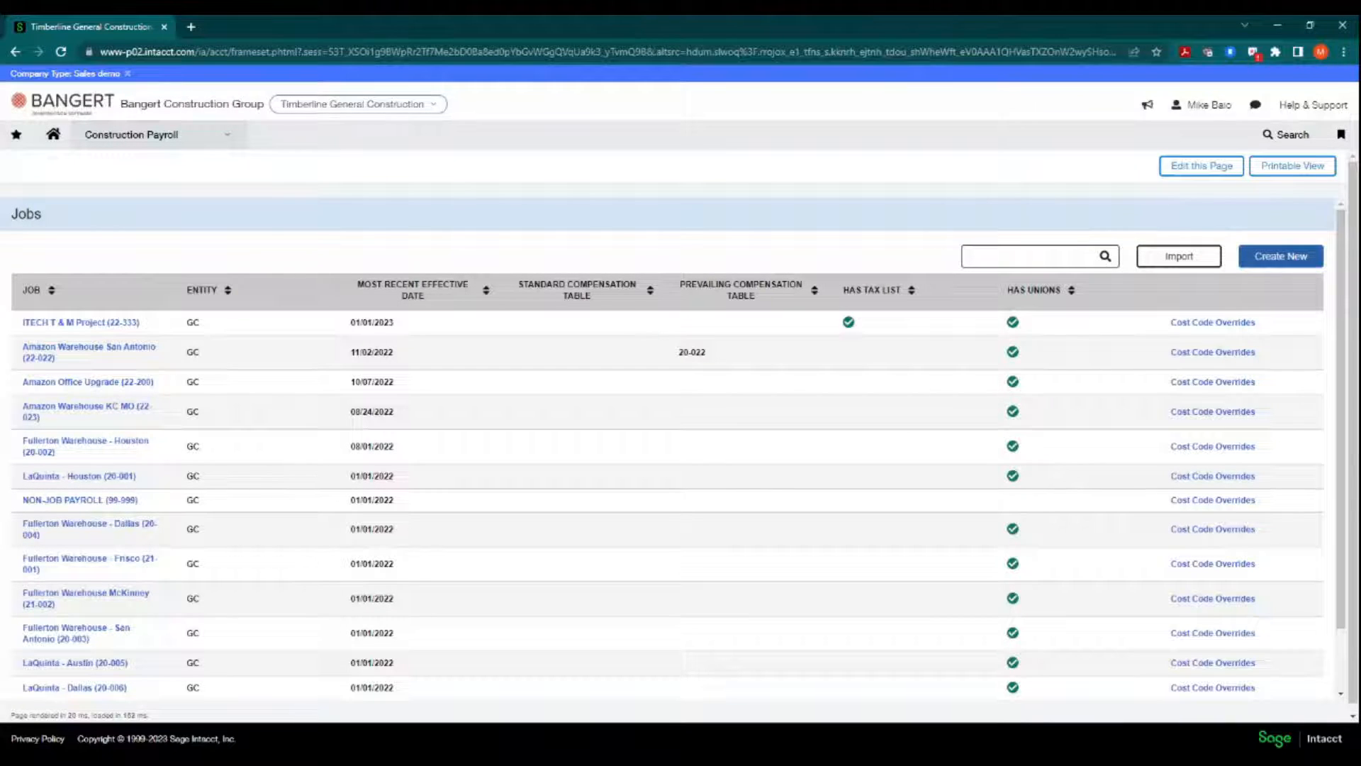
- Go to the Time & Expenses Employees list and turn off its hierarchy display
{"action": "left_click", "coordinate": [222, 140]}
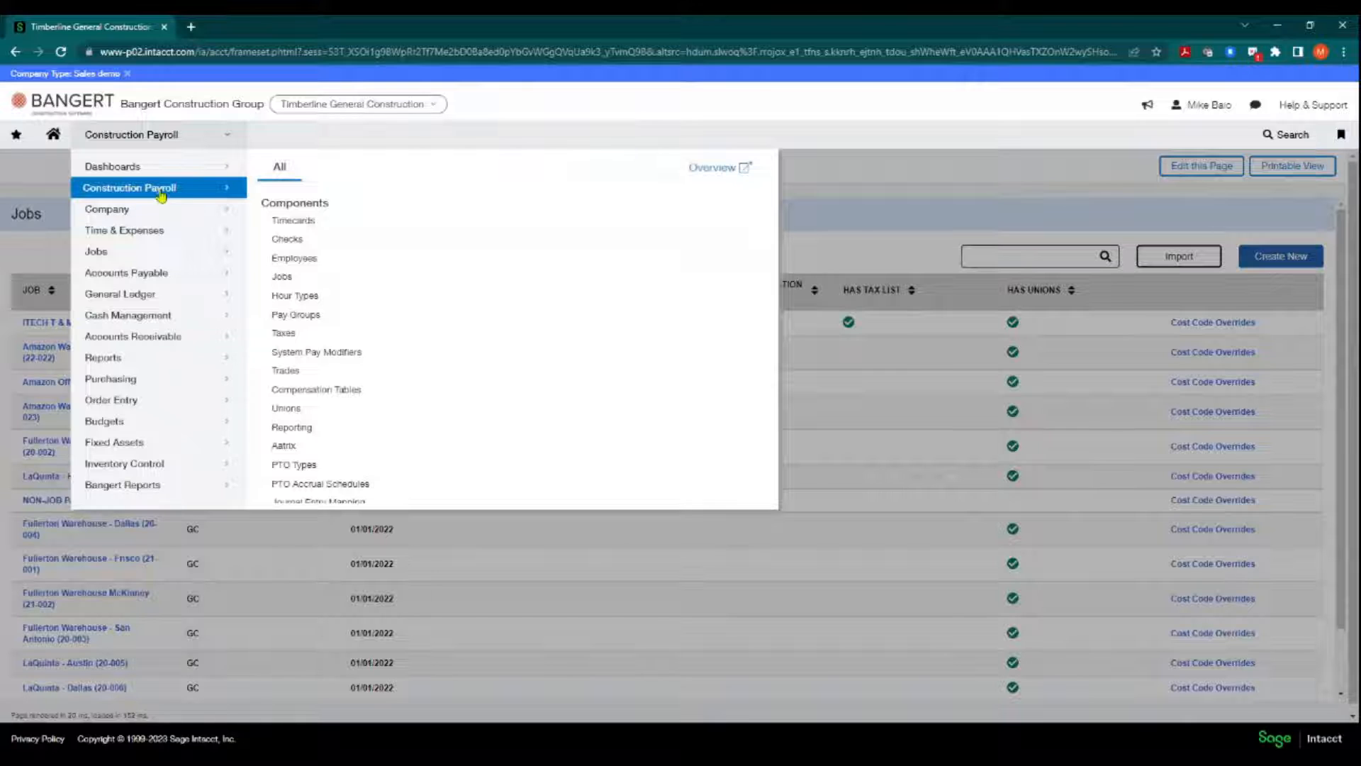
{"action": "left_click", "coordinate": [167, 233]}
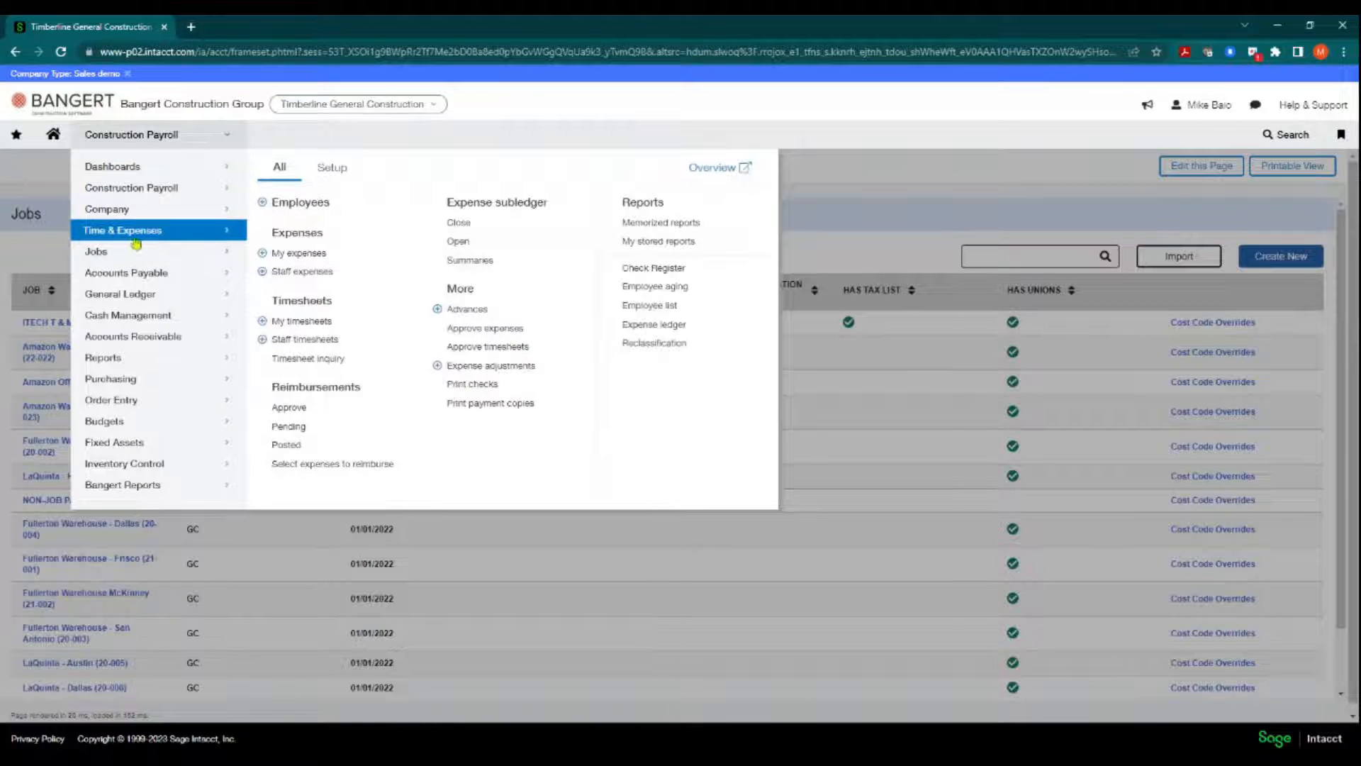
{"action": "left_click", "coordinate": [304, 204]}
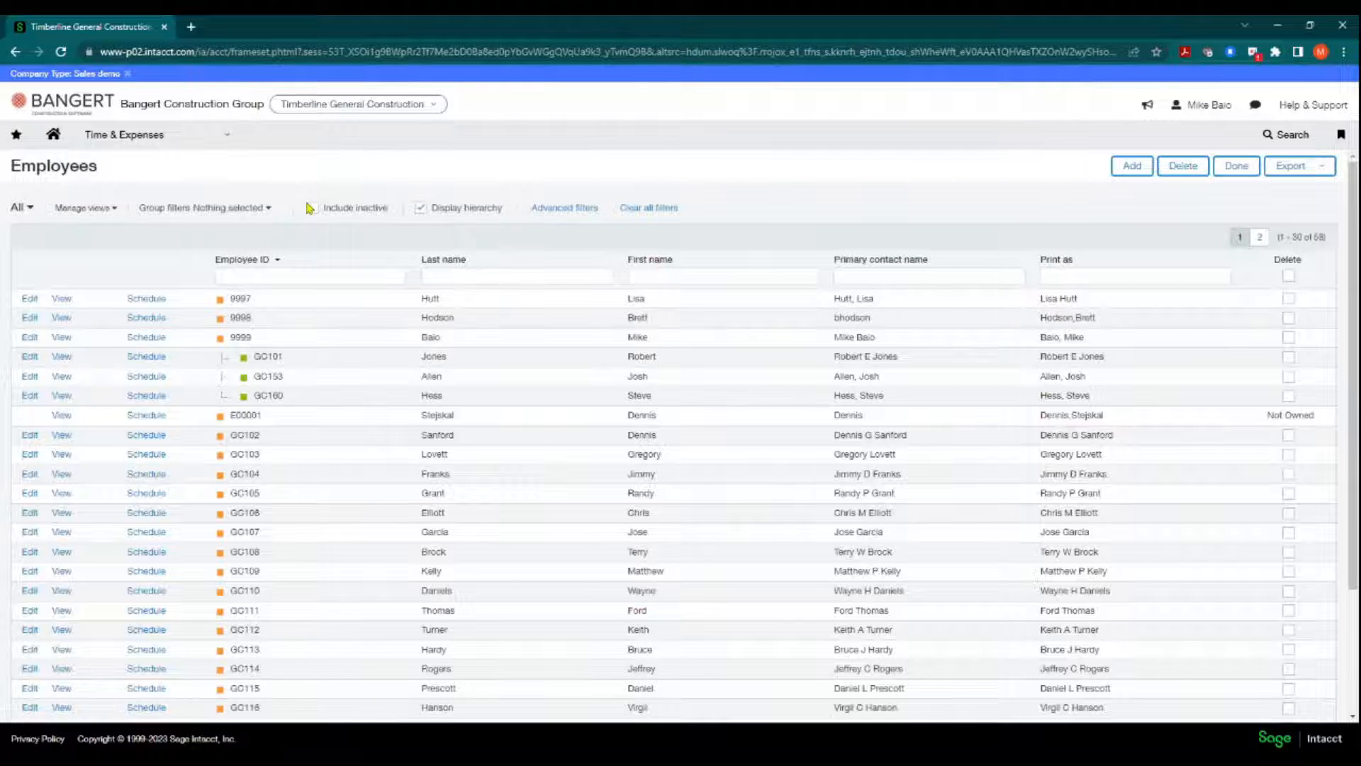
{"action": "left_click", "coordinate": [420, 207]}
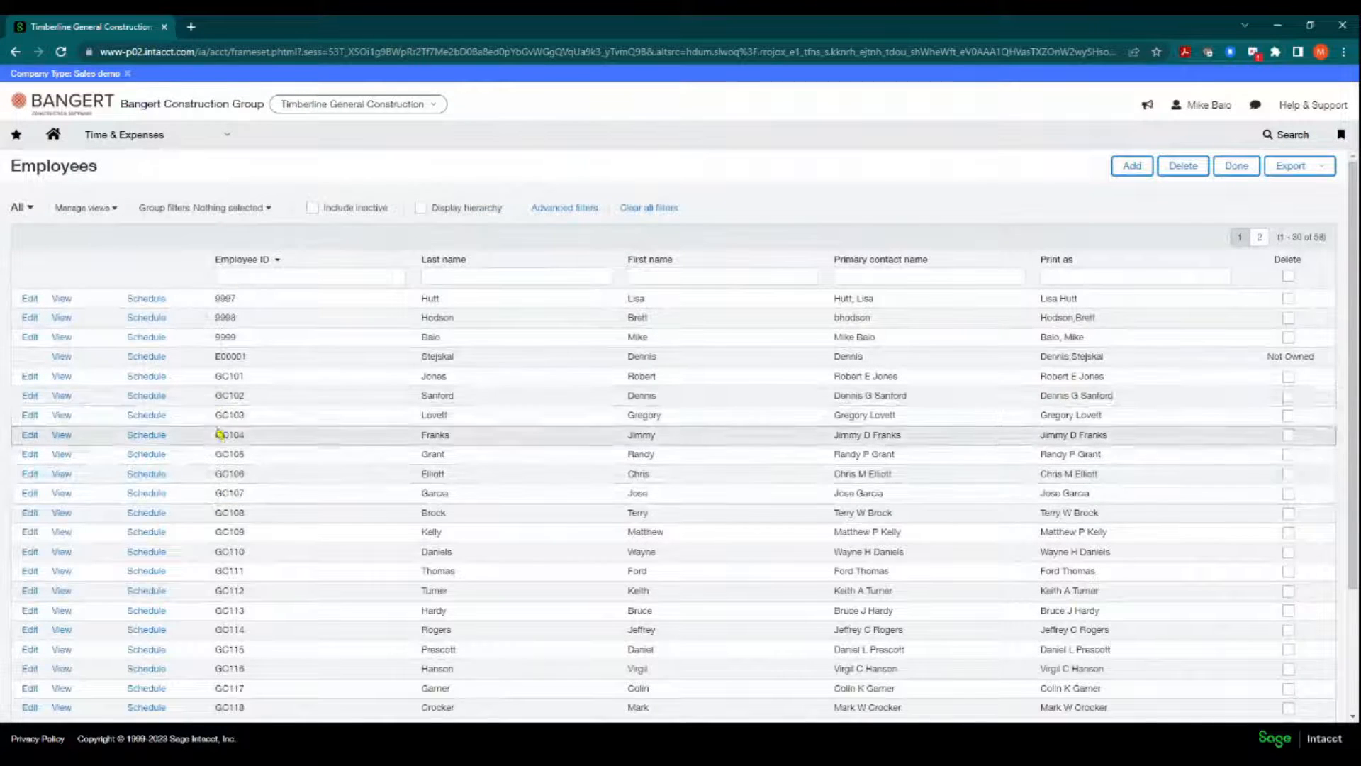
- Open the seventh listed employee's record and examine the reimbursement payment methods, keeping ACH, and the ACH bank configuration
{"action": "left_click", "coordinate": [29, 416]}
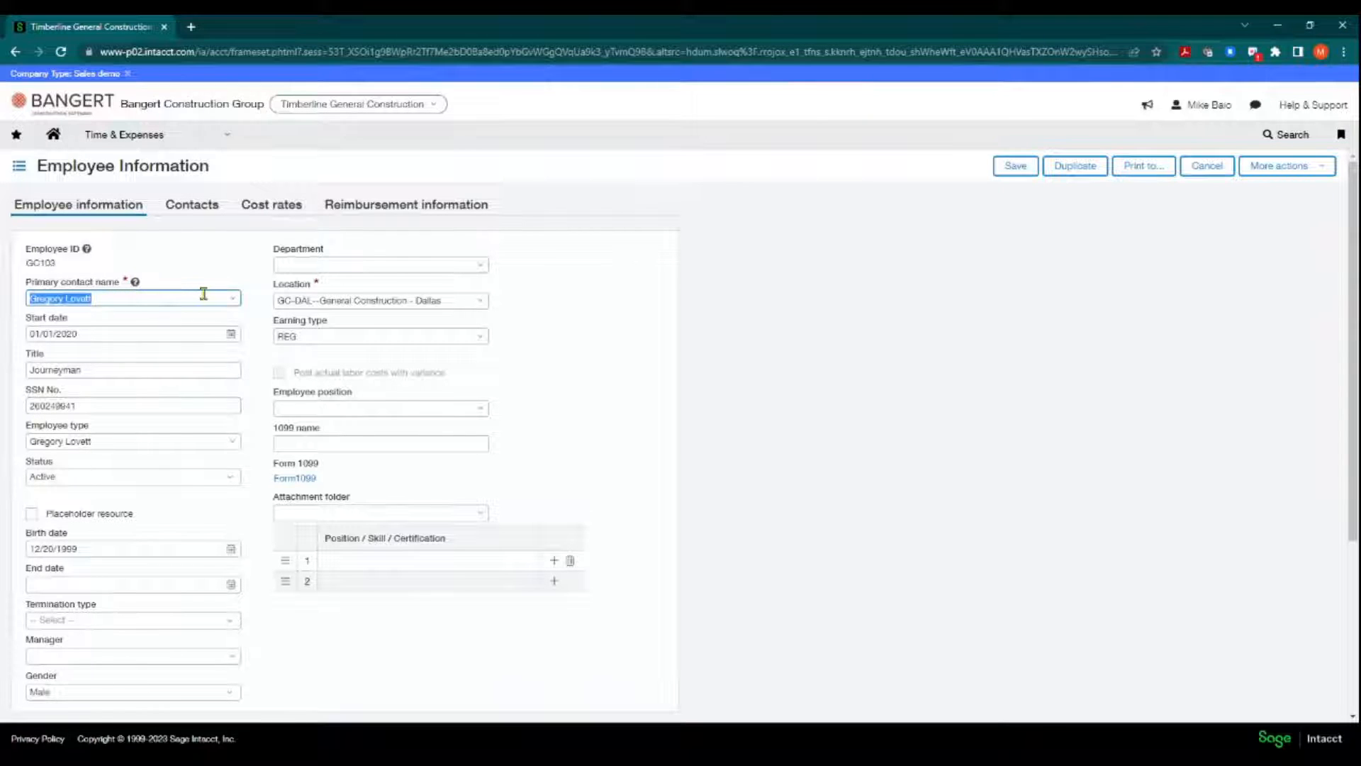
{"action": "left_click", "coordinate": [114, 298]}
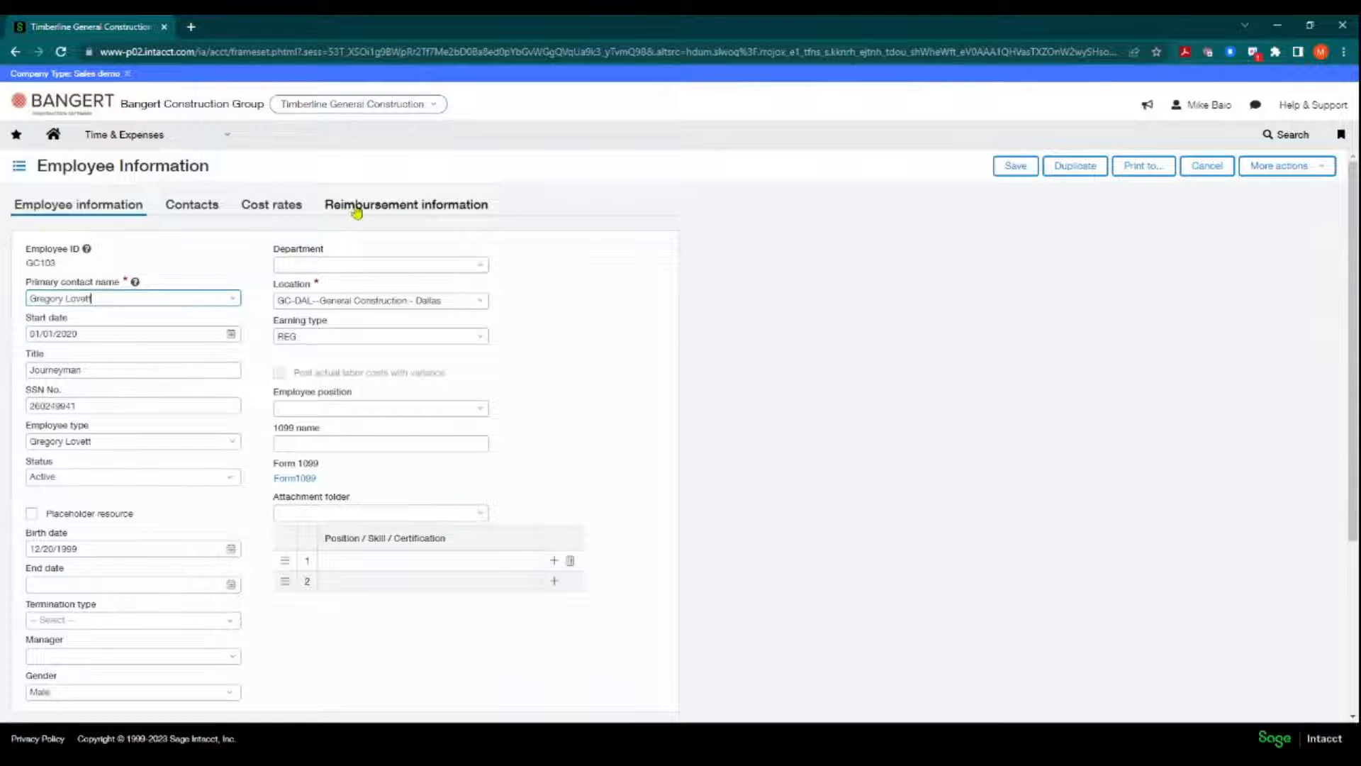
{"action": "left_click", "coordinate": [406, 207]}
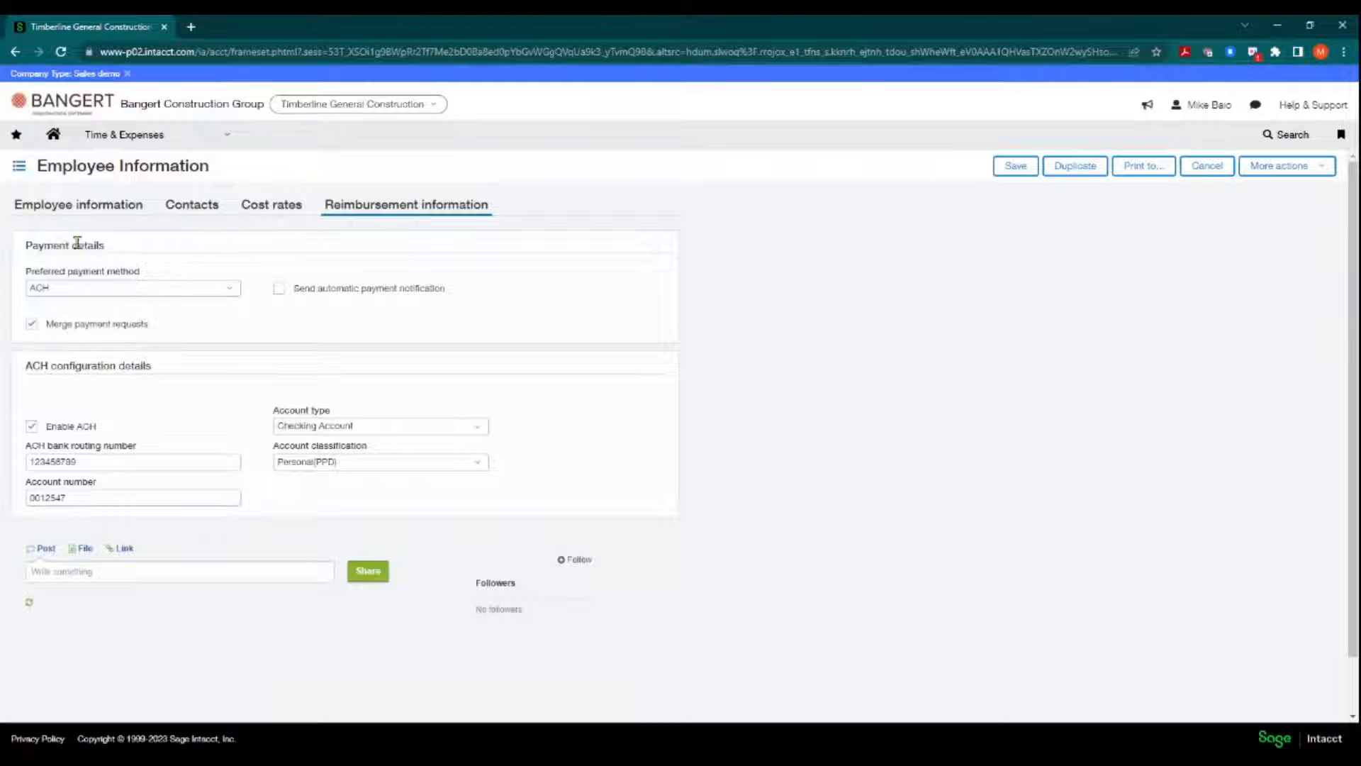
{"action": "left_click", "coordinate": [229, 292]}
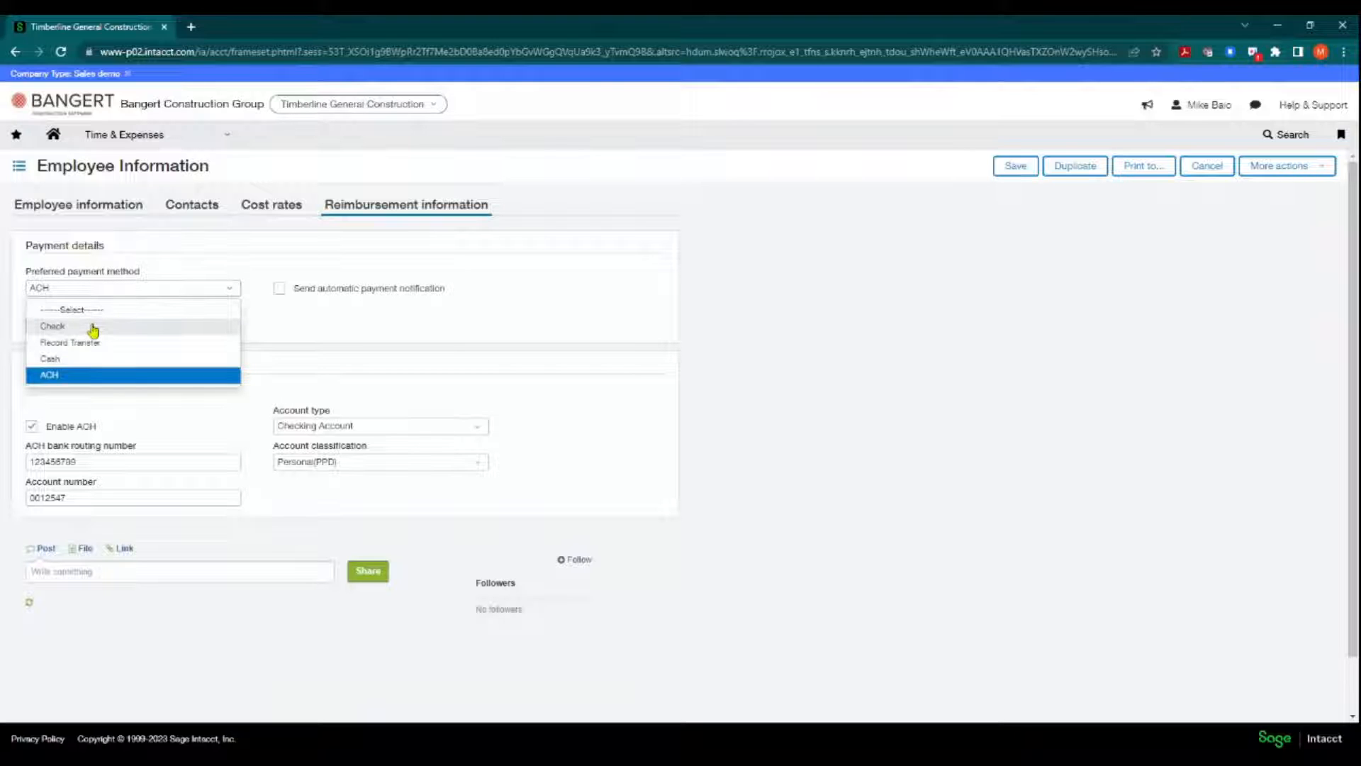
{"action": "left_click", "coordinate": [289, 329]}
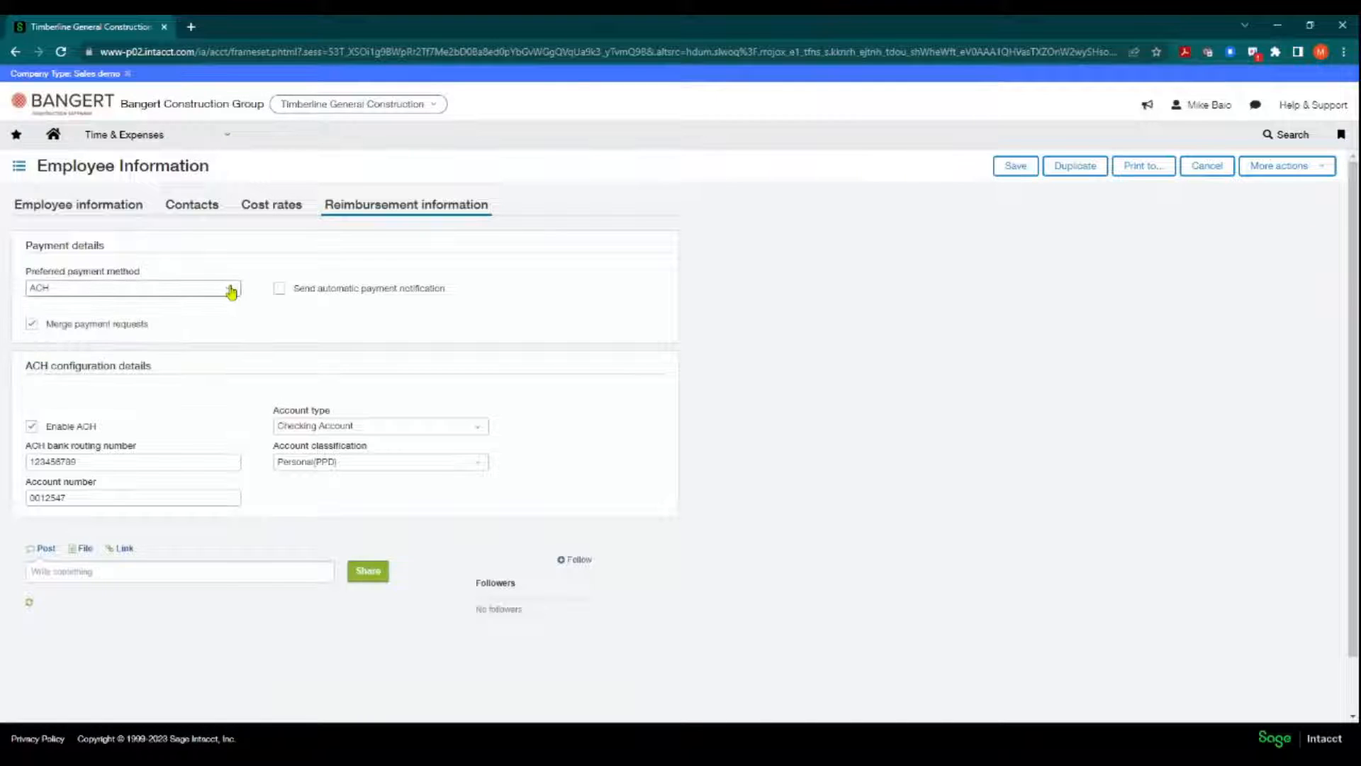
{"action": "left_click", "coordinate": [228, 289]}
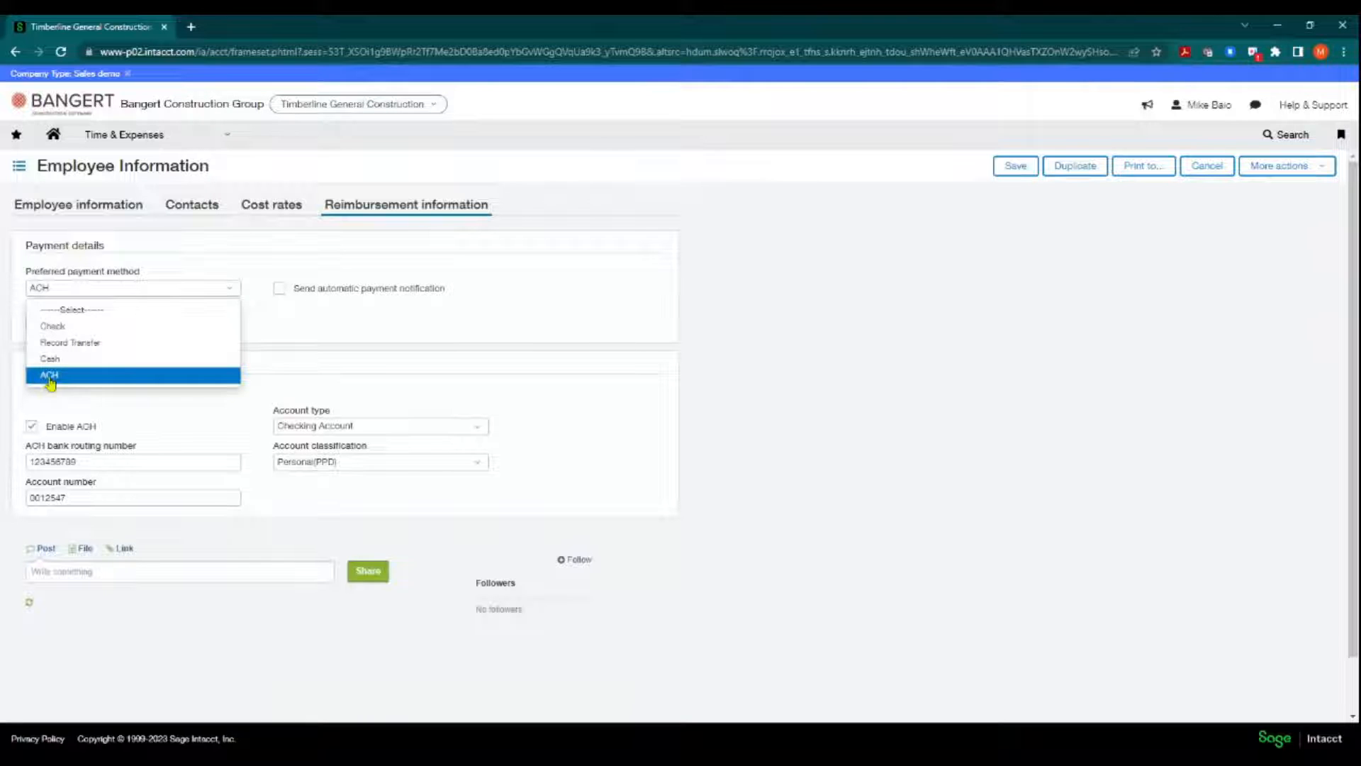
{"action": "left_click", "coordinate": [50, 375]}
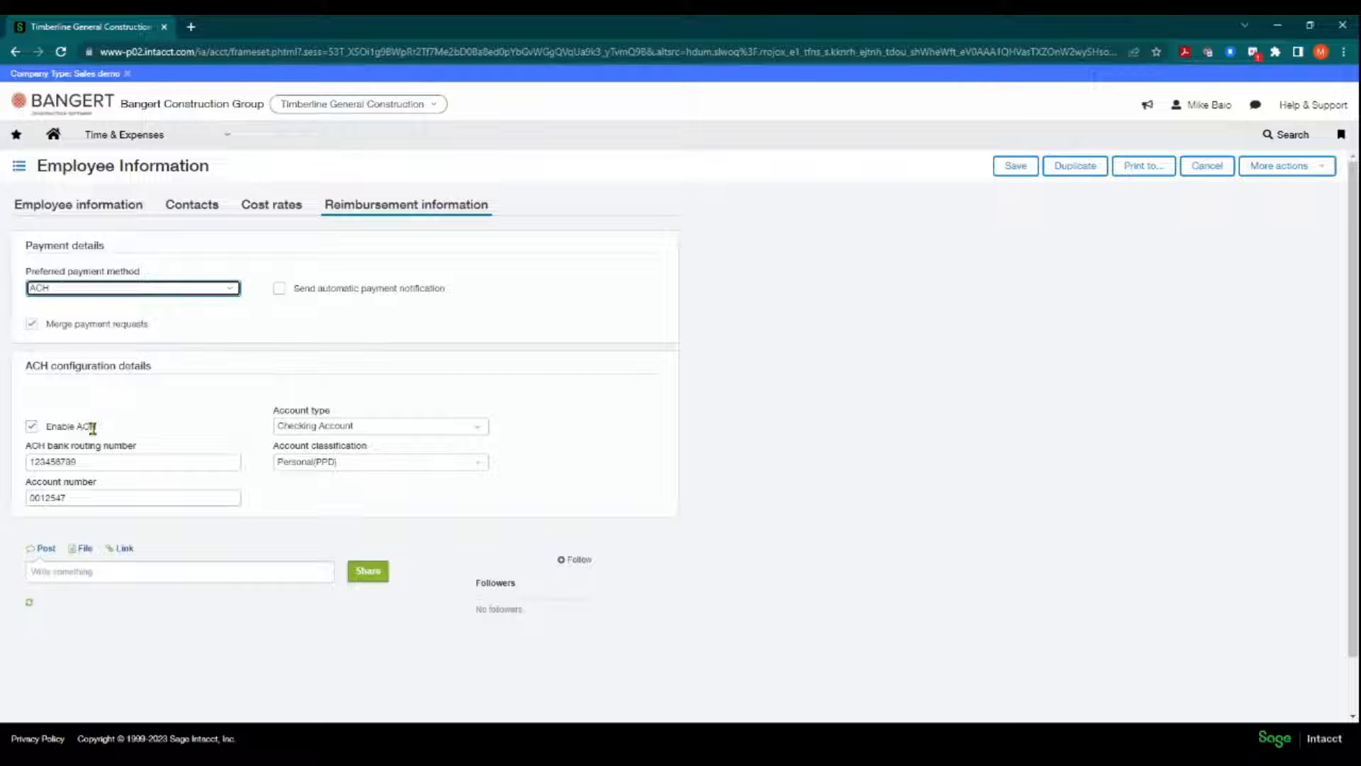
{"action": "left_click", "coordinate": [92, 461]}
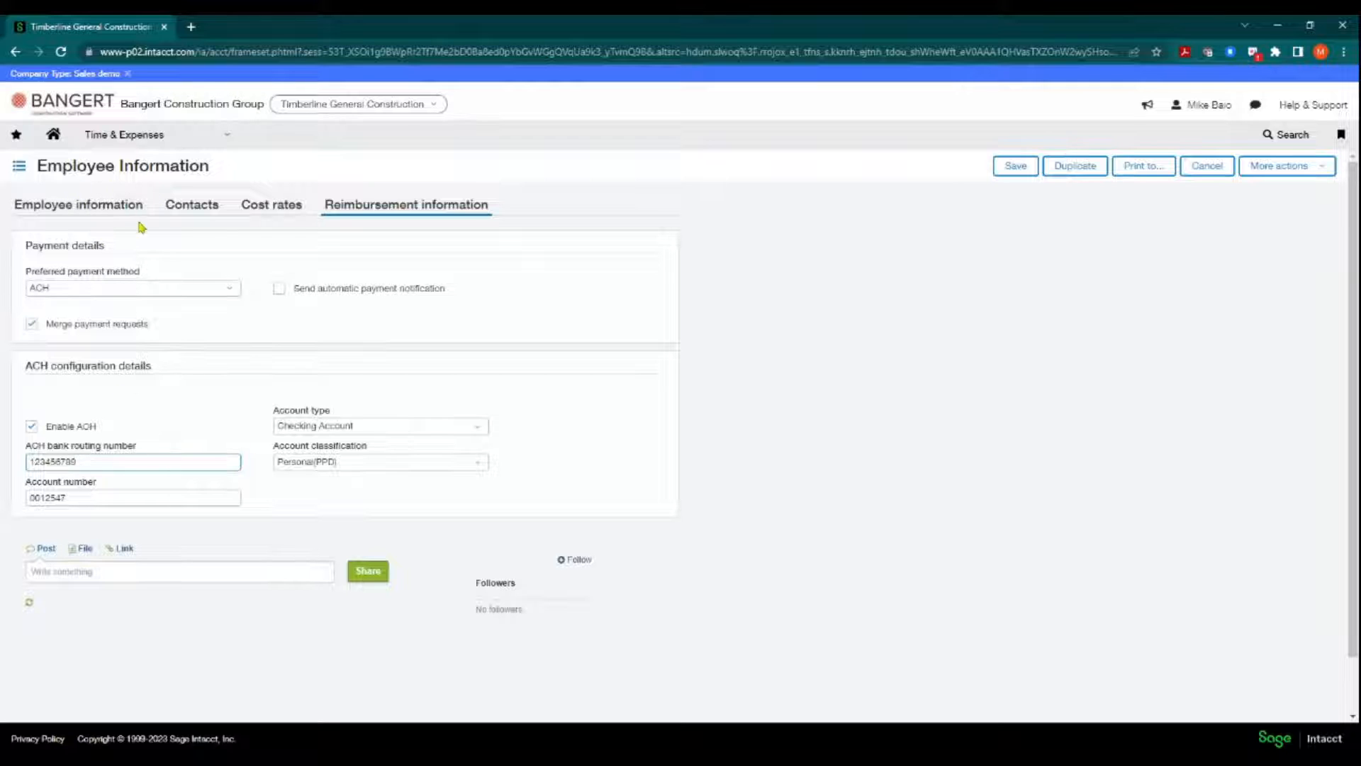
- Go to the Construction Payroll employee table and sort it by pay group in descending order
{"action": "left_click", "coordinate": [225, 139]}
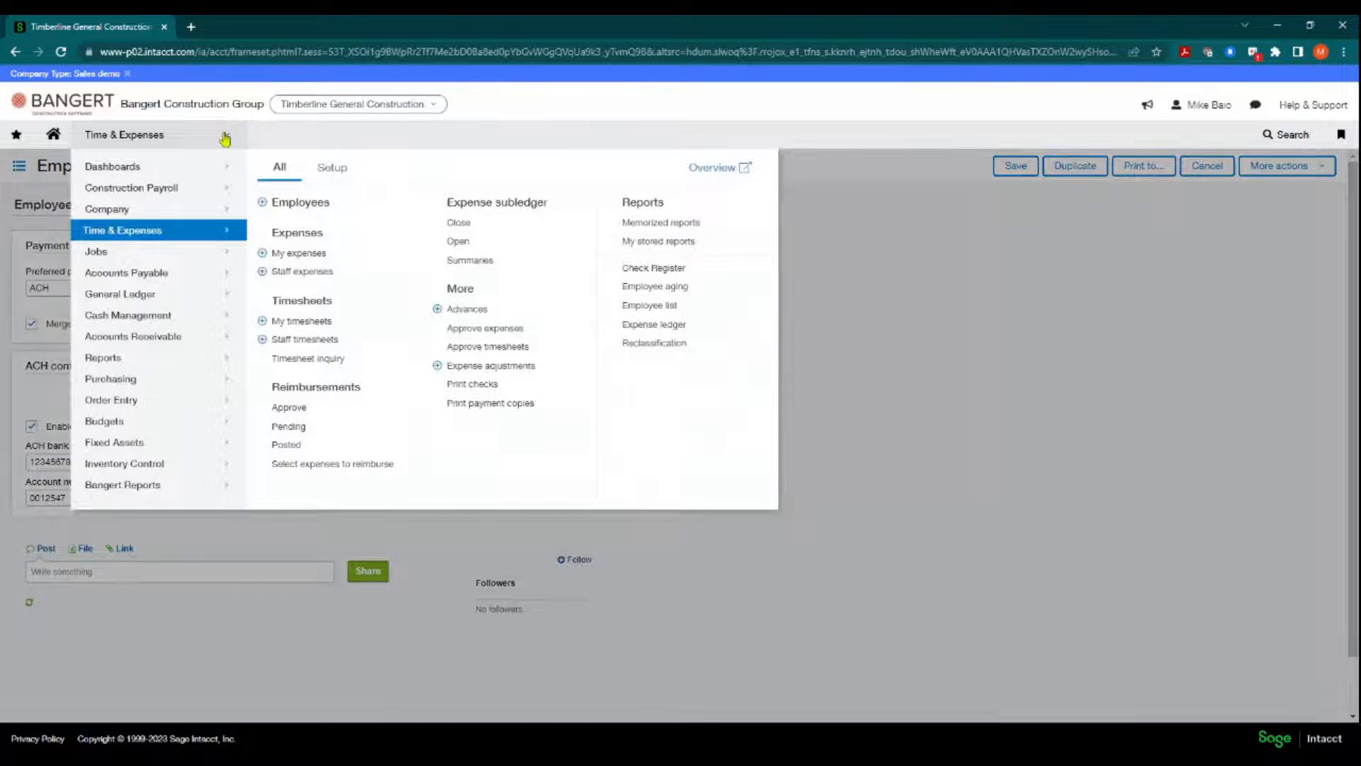
{"action": "mouse_move", "coordinate": [177, 190]}
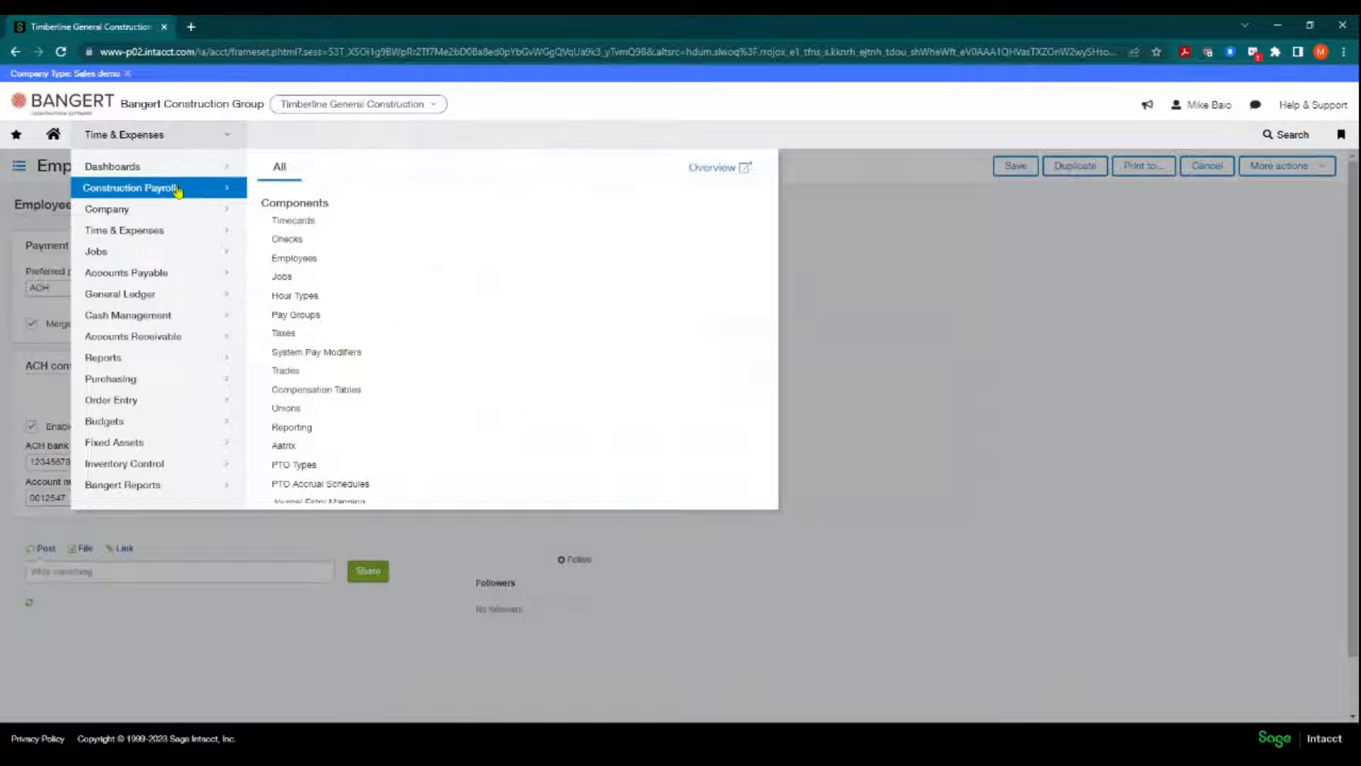
{"action": "left_click", "coordinate": [298, 258]}
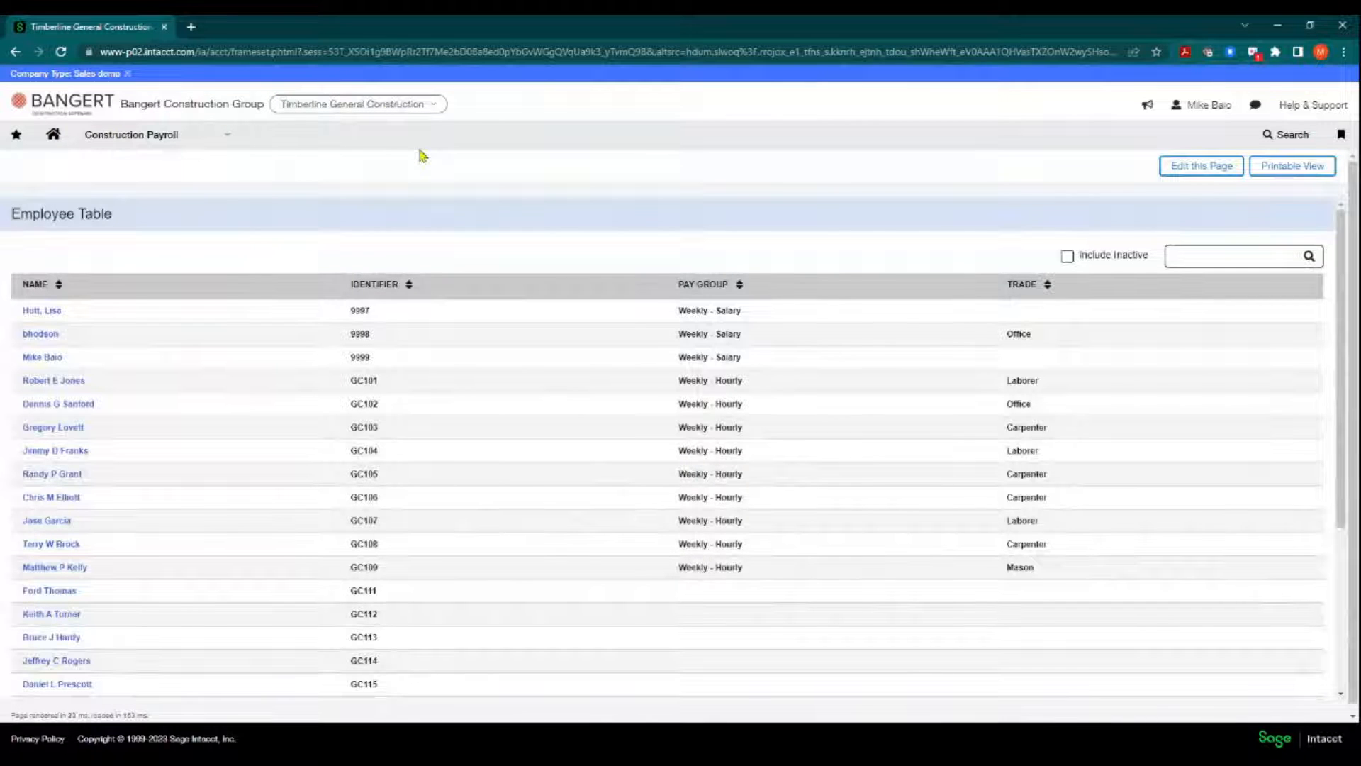
{"action": "left_click", "coordinate": [740, 285]}
{"action": "left_click", "coordinate": [740, 287]}
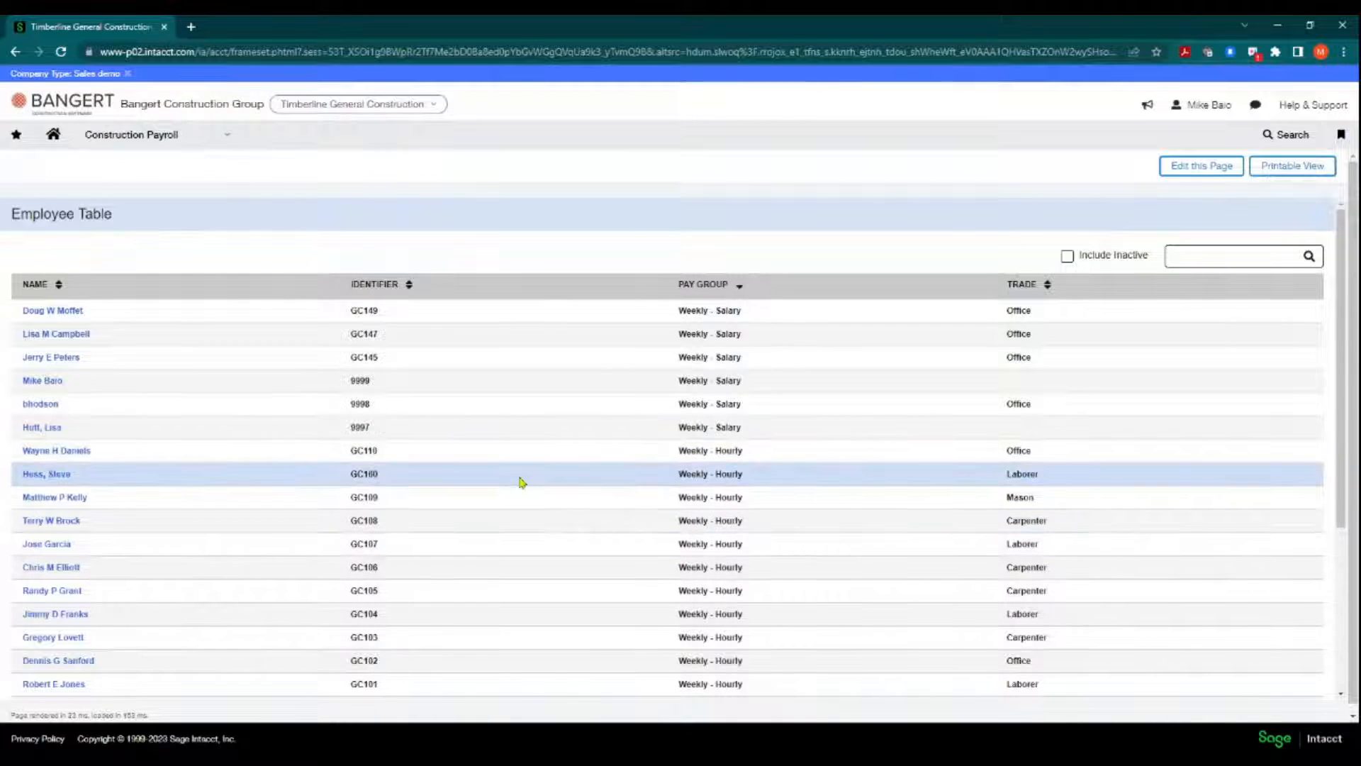
- Open the second listed employee and examine the Entity and Pay Group choices, keeping GC and Weekly - Salary
{"action": "left_click", "coordinate": [45, 335]}
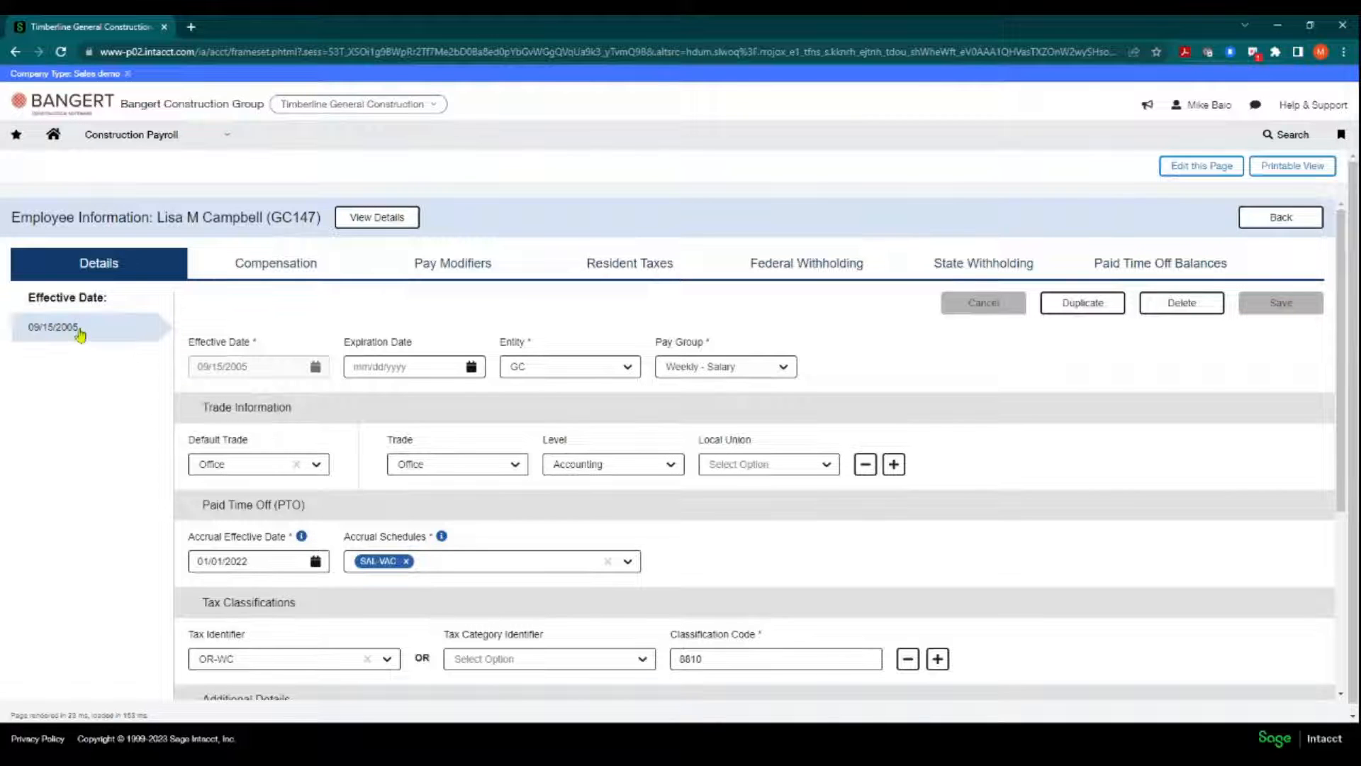
{"action": "left_click", "coordinate": [573, 374]}
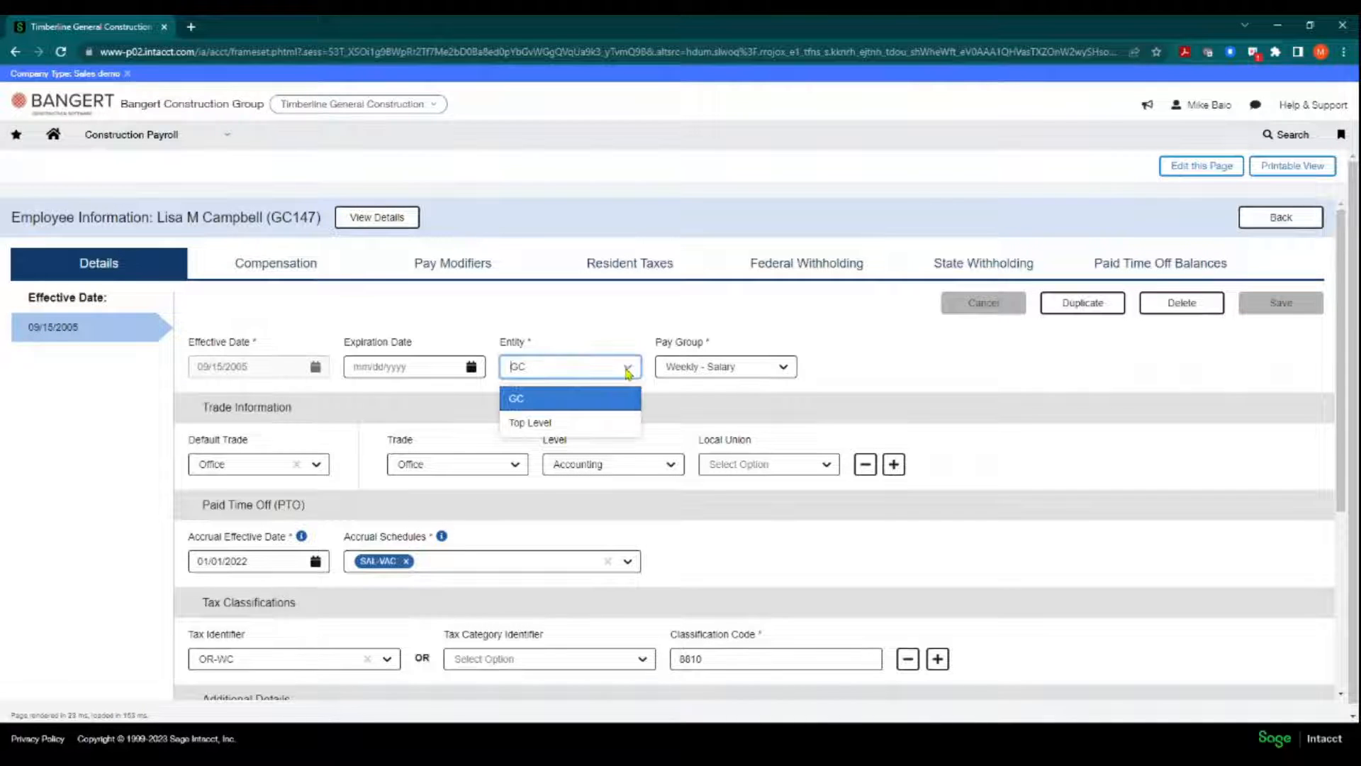
{"action": "left_click", "coordinate": [518, 403]}
{"action": "left_click", "coordinate": [784, 368]}
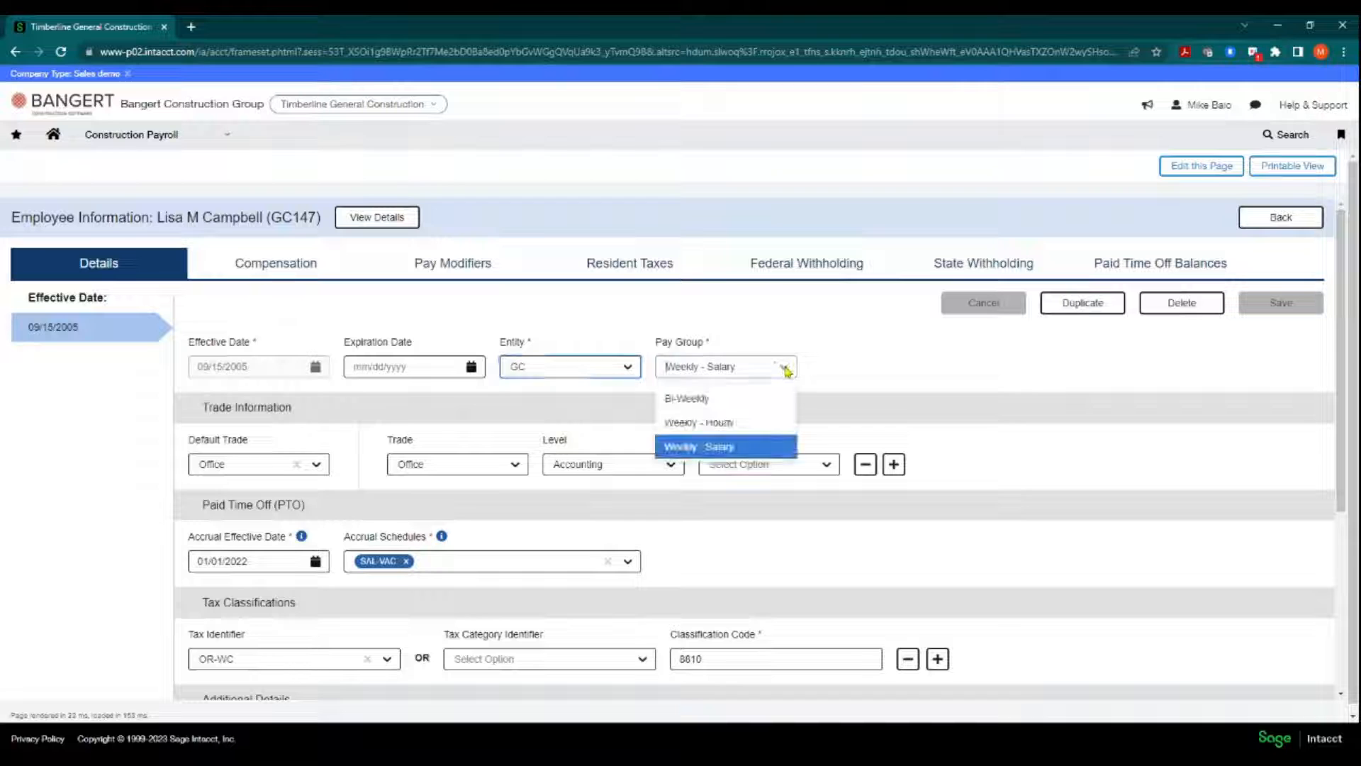
{"action": "left_click", "coordinate": [690, 449]}
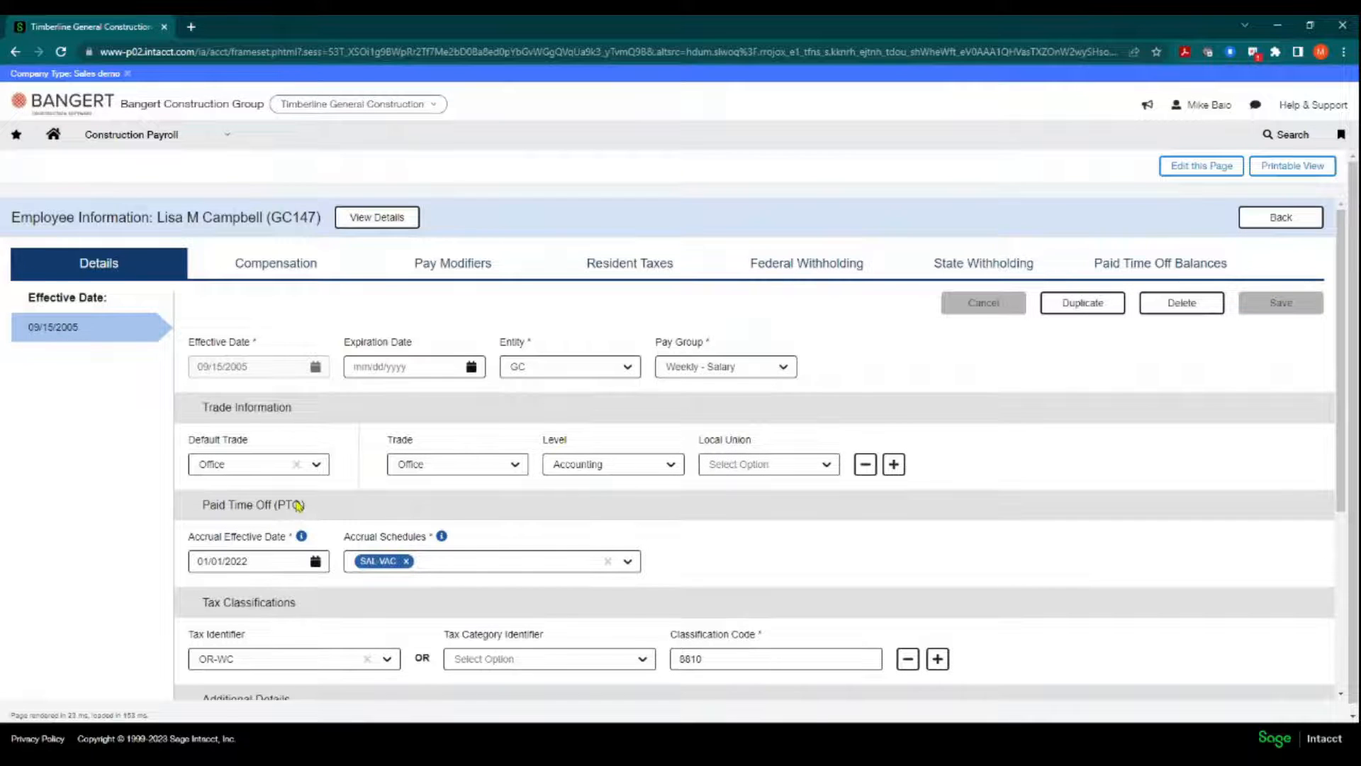
- Examine the employee's Paid Time Off accrual date and available accrual schedules, keeping SAL-VAC selected
{"action": "scroll", "coordinate": [309, 512], "scroll_direction": "down", "scroll_amount": 1}
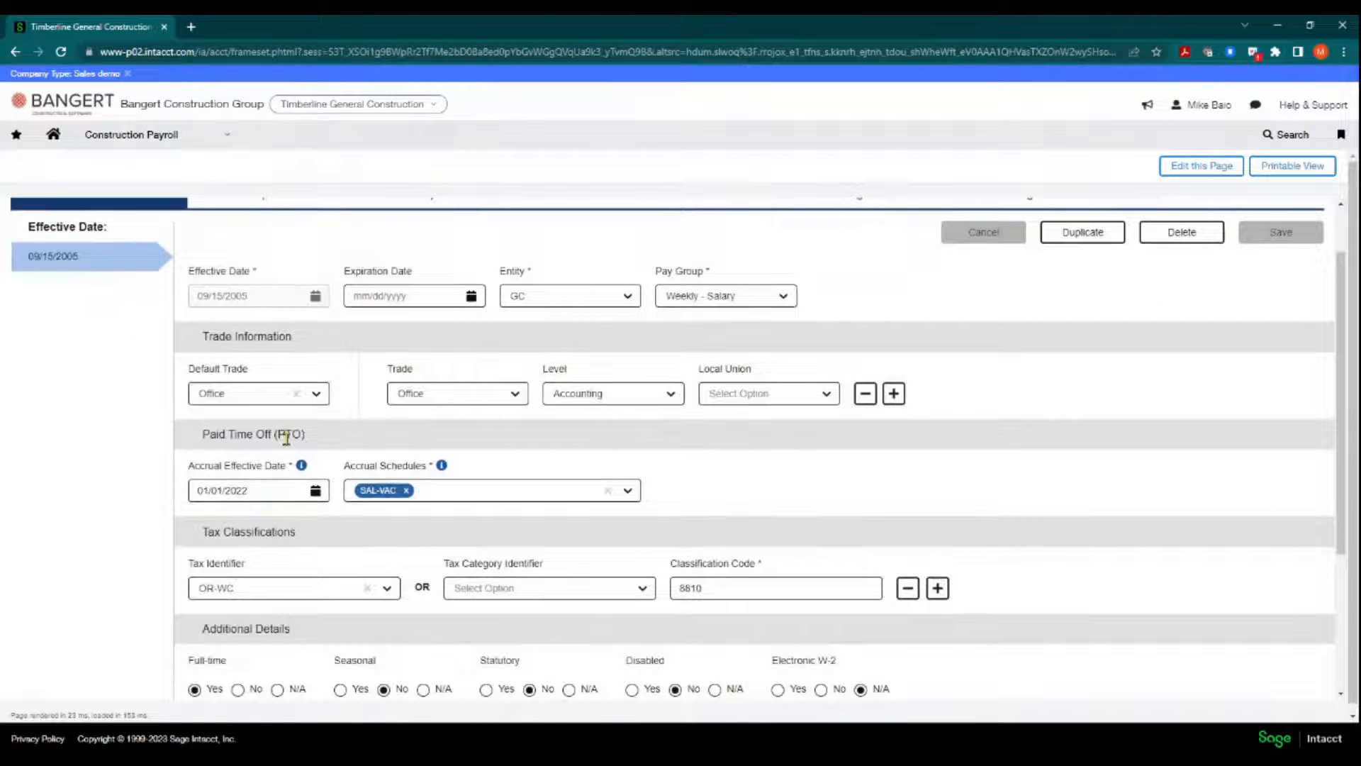
{"action": "left_click", "coordinate": [228, 492]}
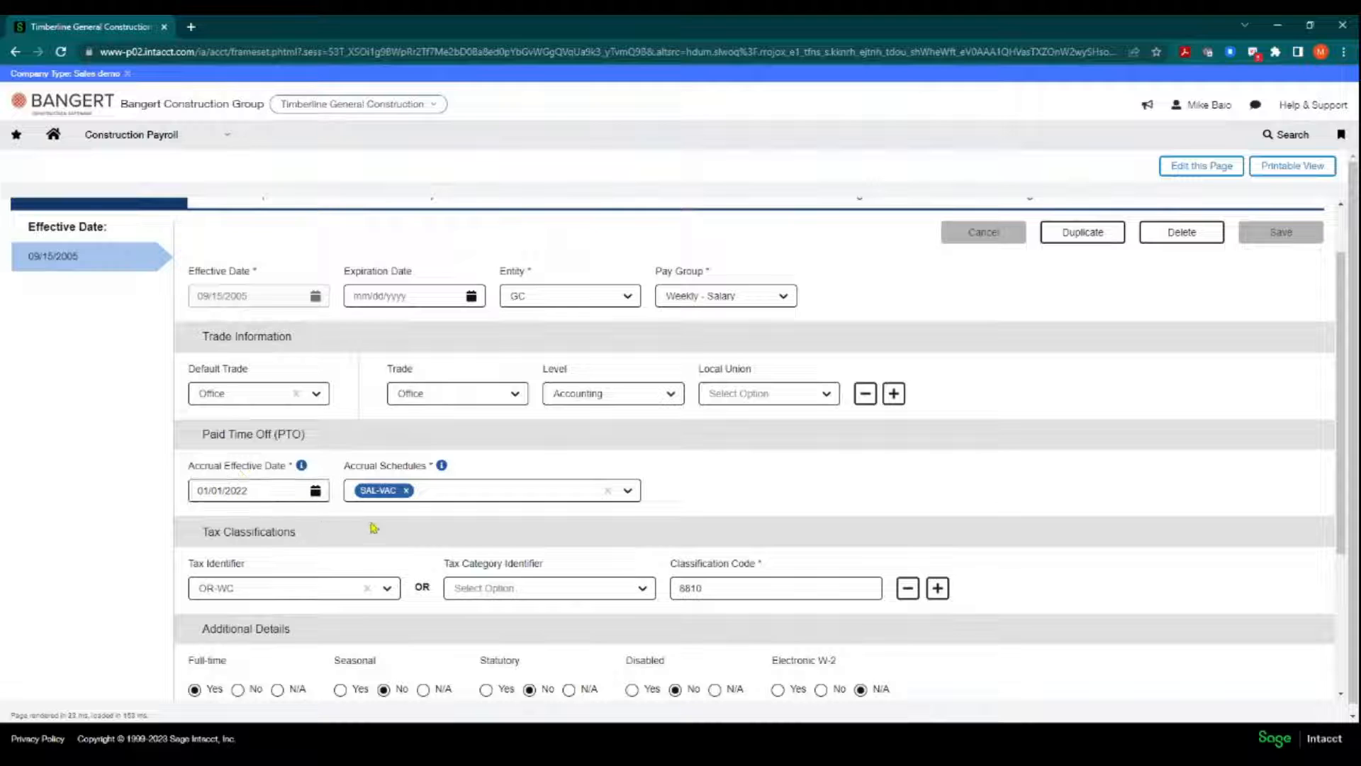
{"action": "left_click", "coordinate": [629, 492]}
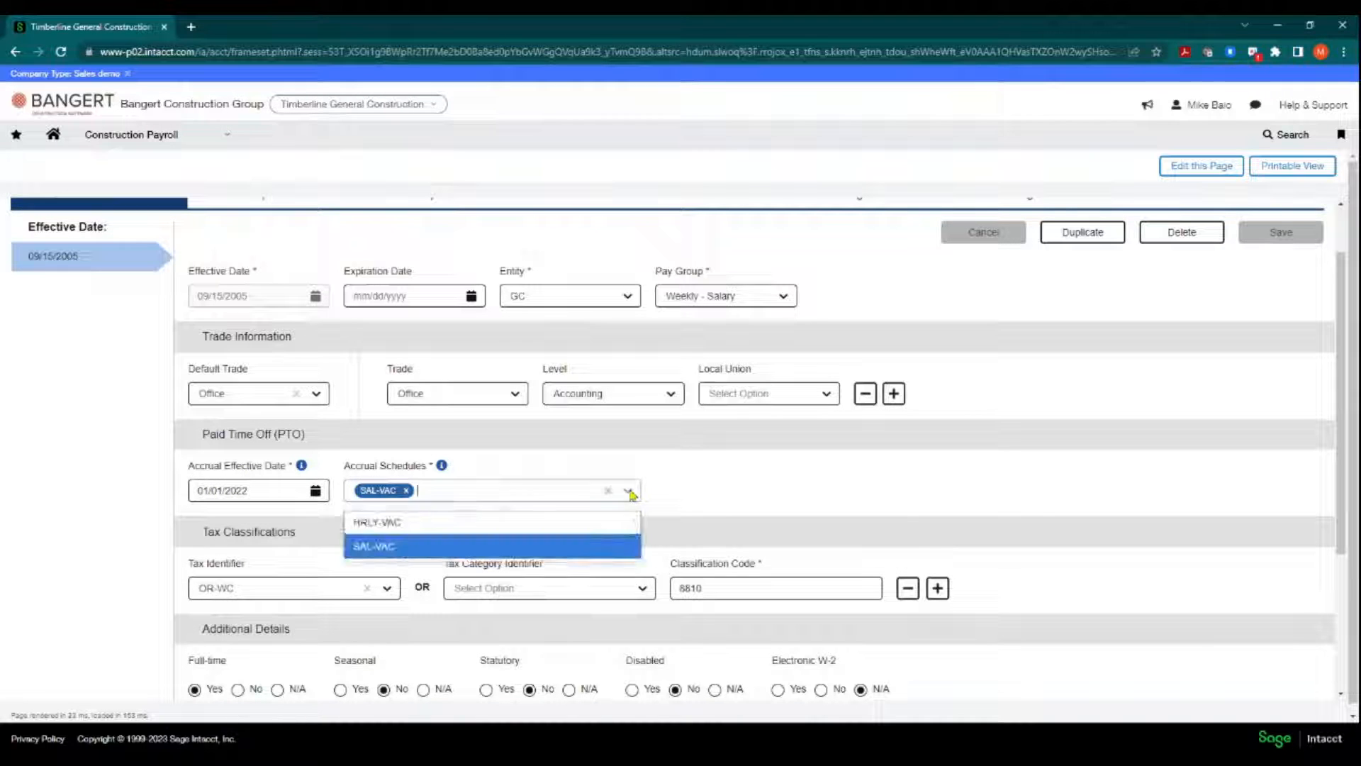
{"action": "left_click", "coordinate": [376, 547]}
{"action": "left_click", "coordinate": [470, 547]}
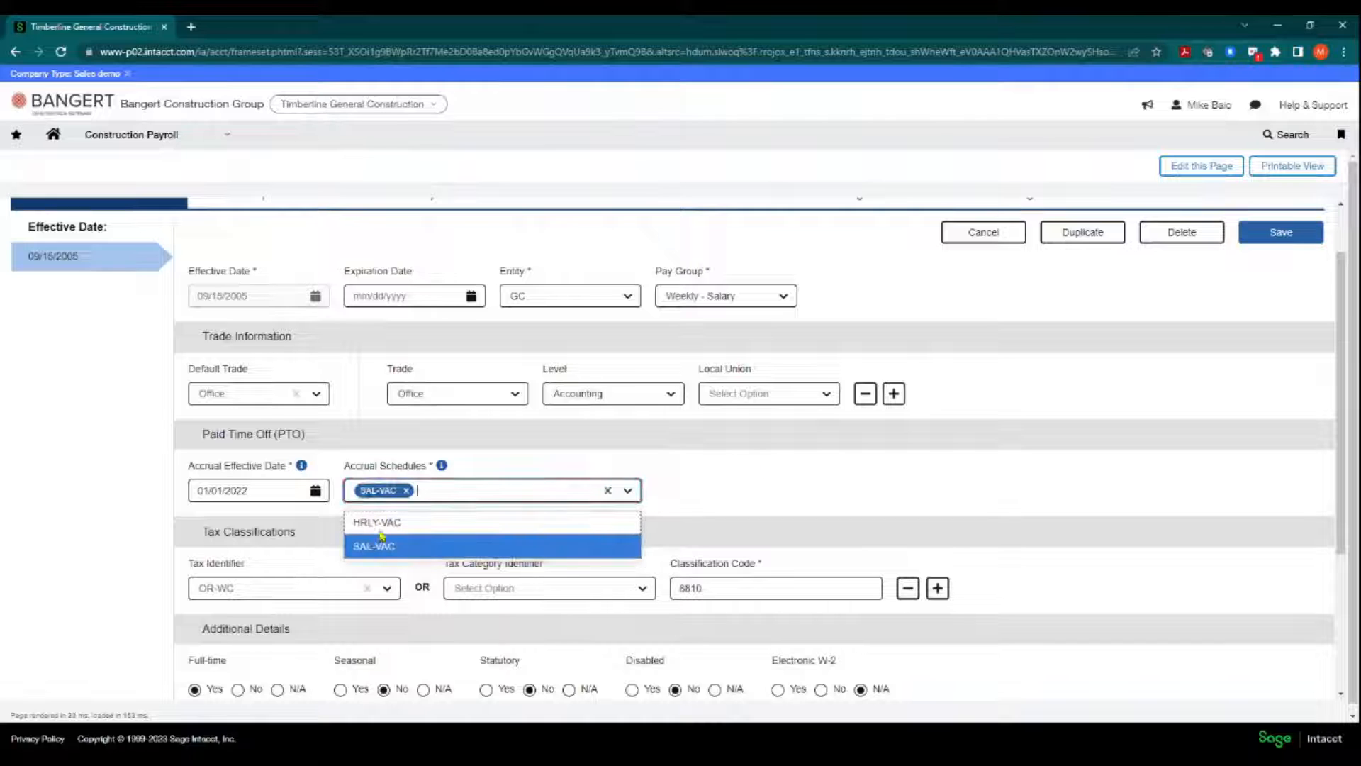
{"action": "left_click", "coordinate": [411, 466]}
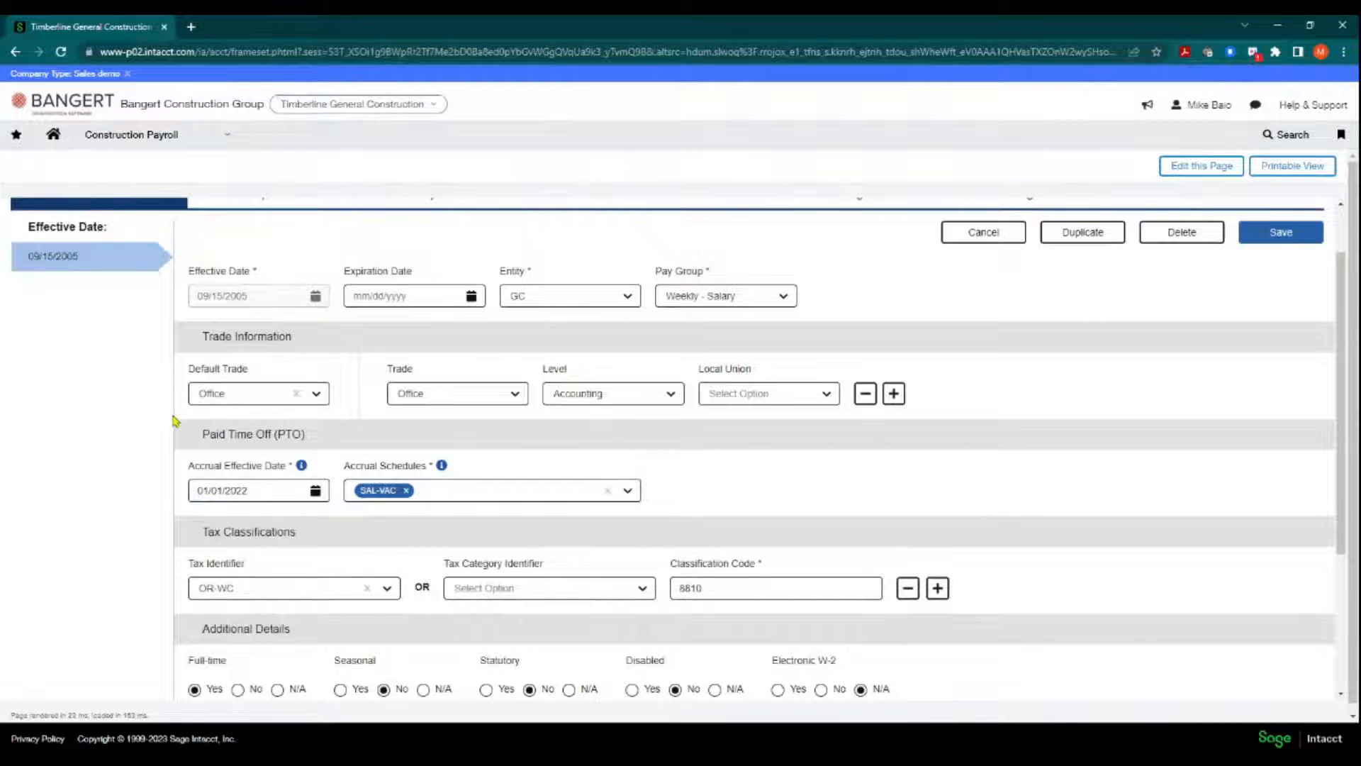
- Examine the employee's tax classification, additional details and EEO settings, and save the Details record
{"action": "scroll", "coordinate": [177, 425], "scroll_direction": "down", "scroll_amount": 1}
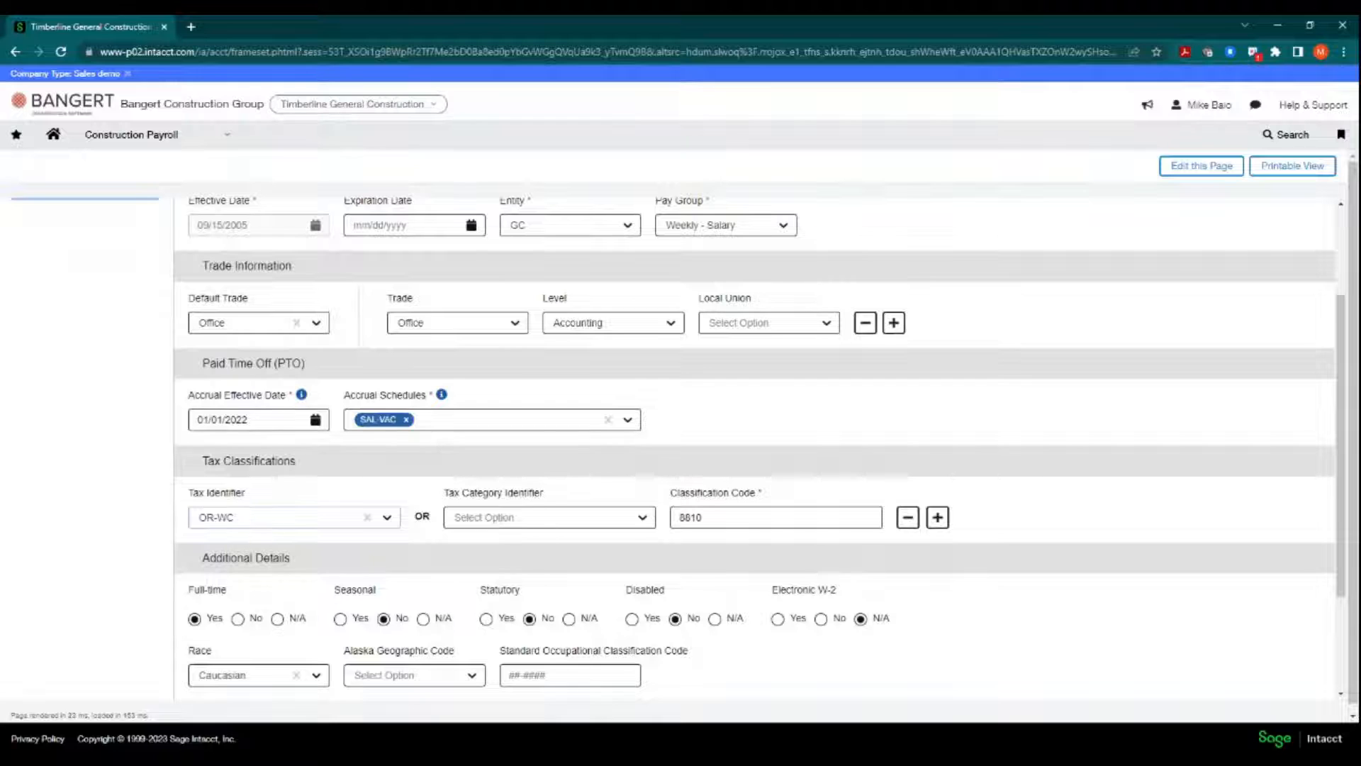
{"action": "left_click", "coordinate": [711, 517]}
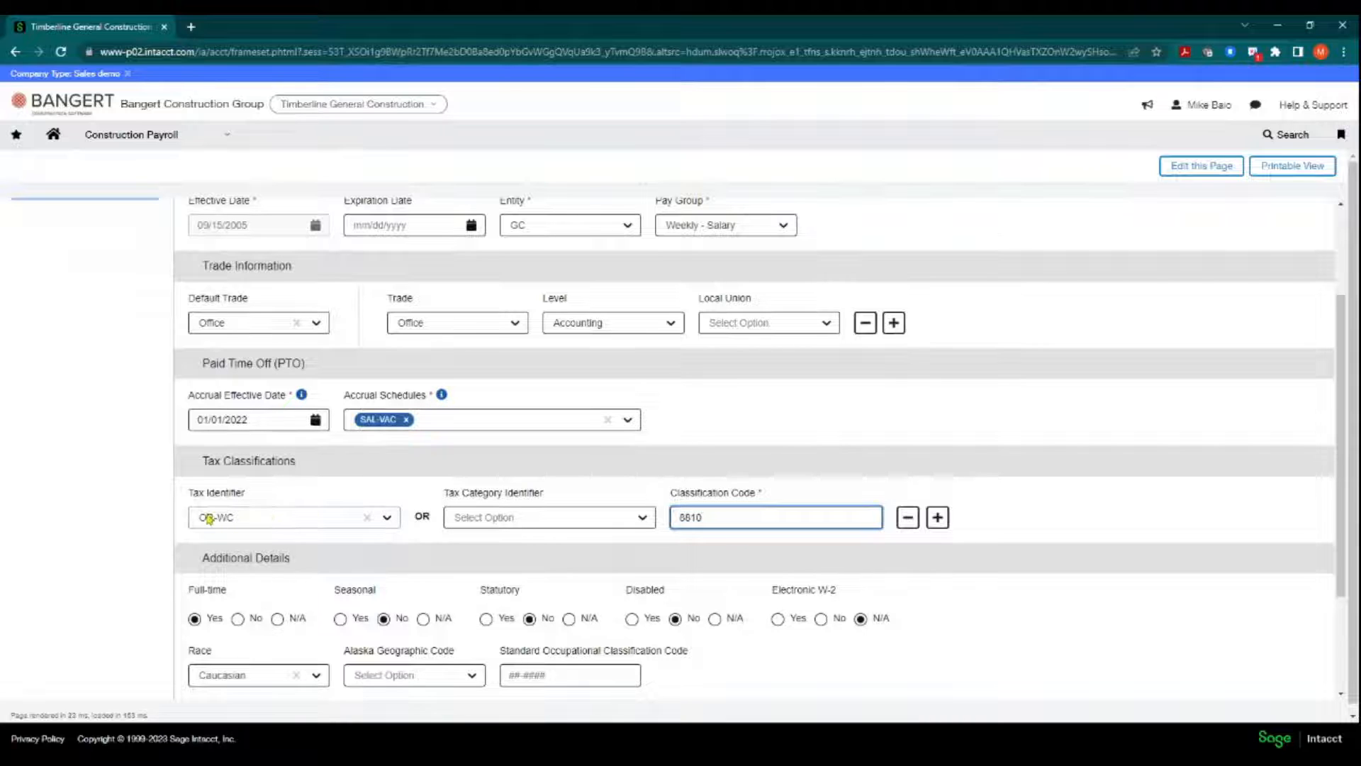
{"action": "scroll", "coordinate": [374, 520], "scroll_direction": "down", "scroll_amount": 1}
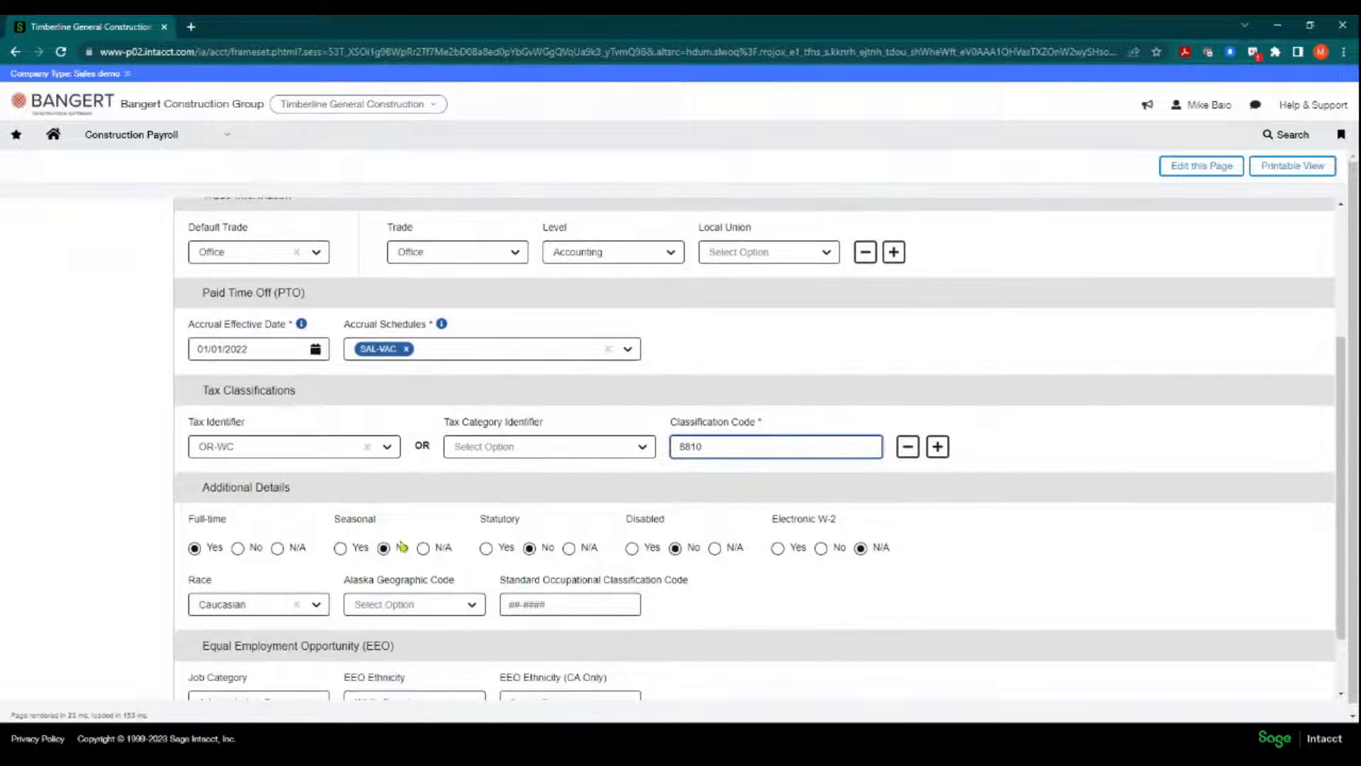
{"action": "scroll", "coordinate": [604, 547], "scroll_direction": "down", "scroll_amount": 1}
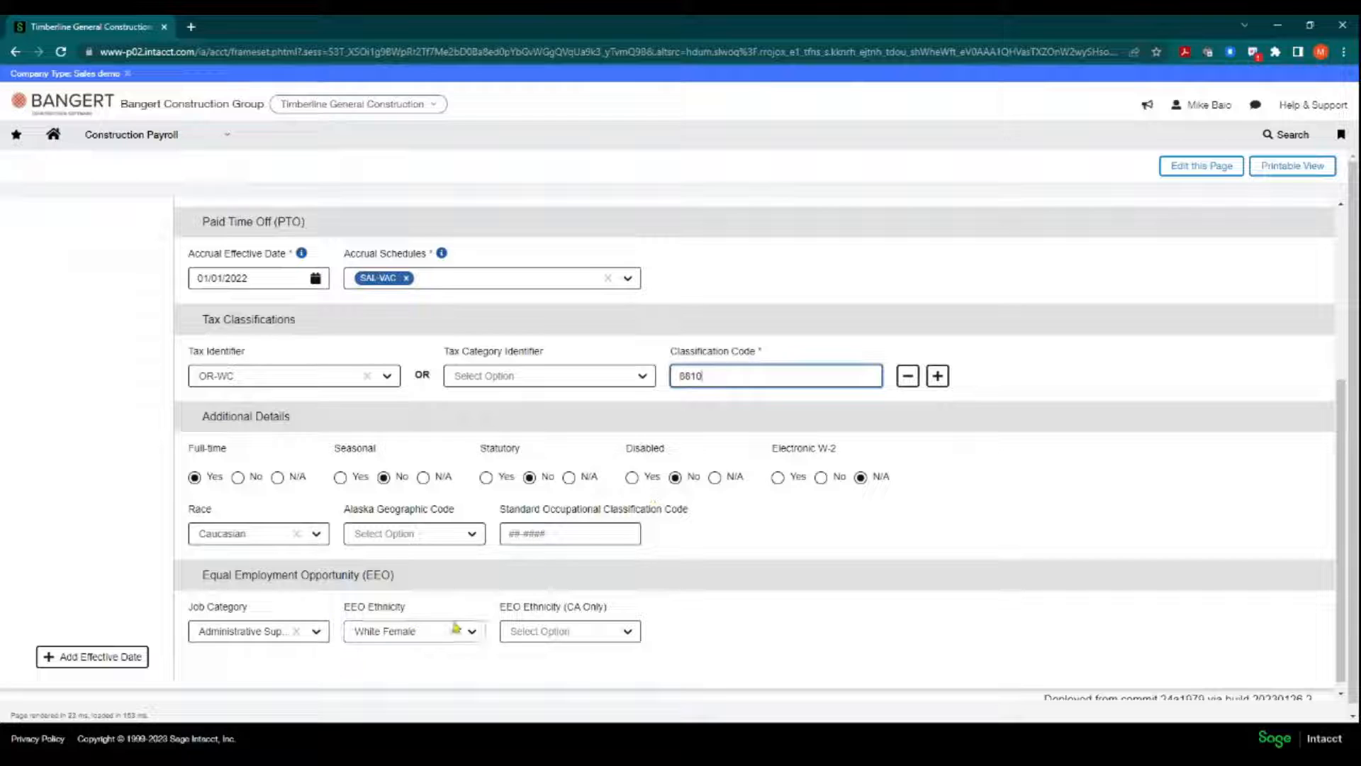
{"action": "scroll", "coordinate": [439, 620], "scroll_direction": "up", "scroll_amount": 4}
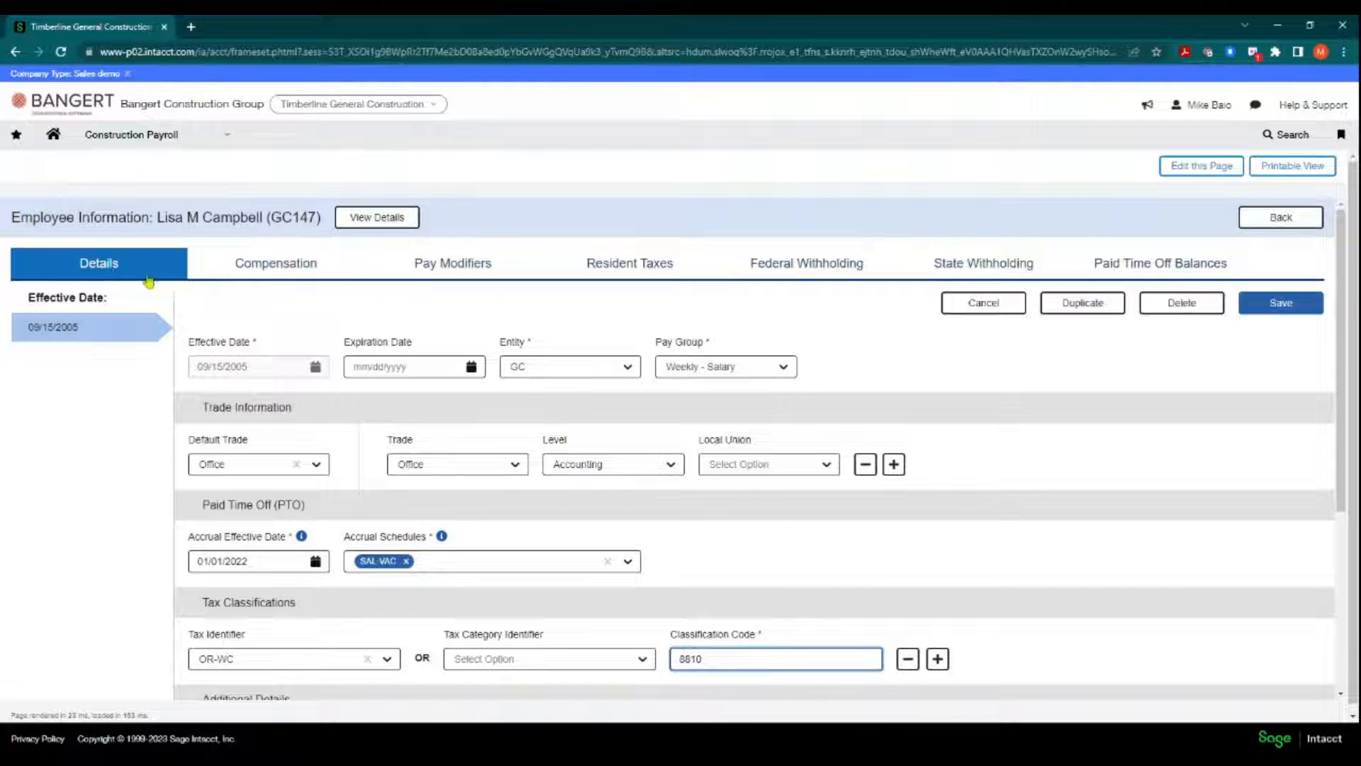
{"action": "left_click", "coordinate": [1286, 306]}
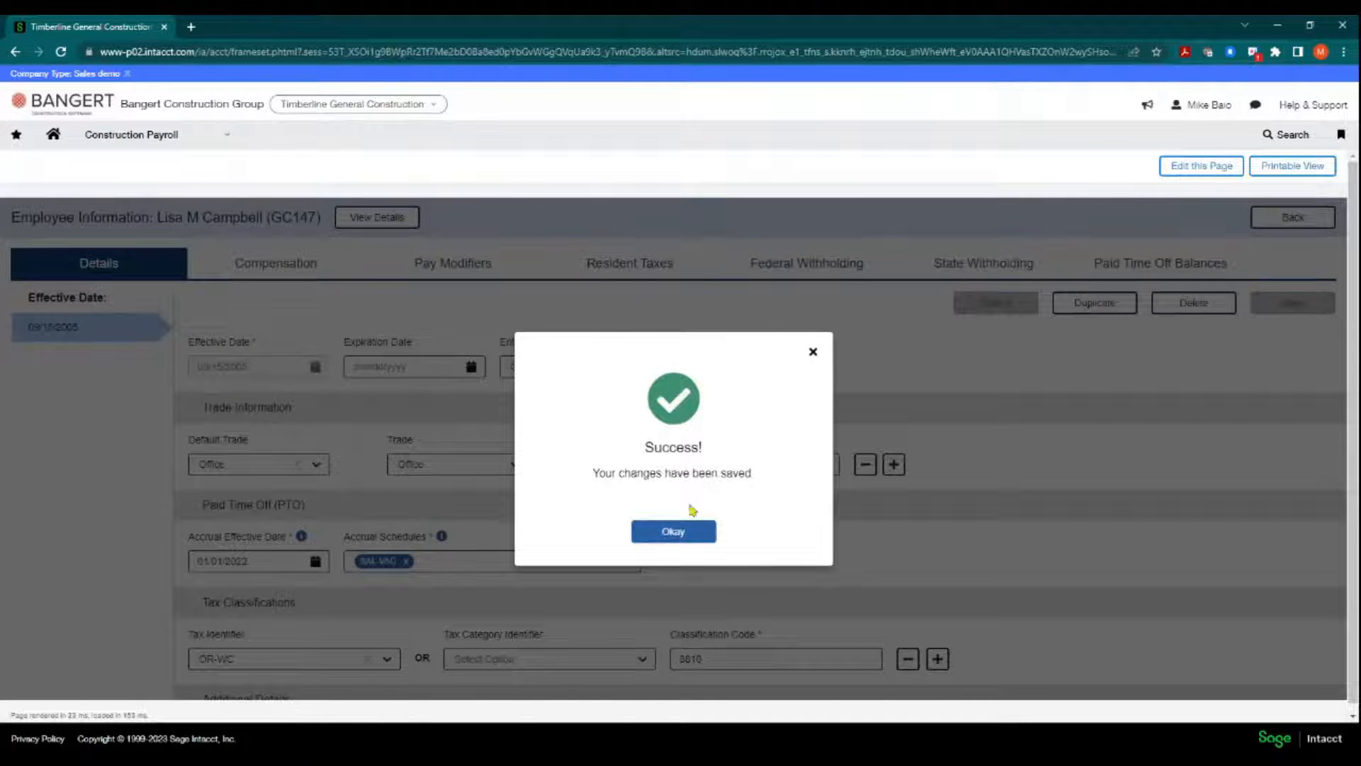
{"action": "left_click", "coordinate": [674, 531]}
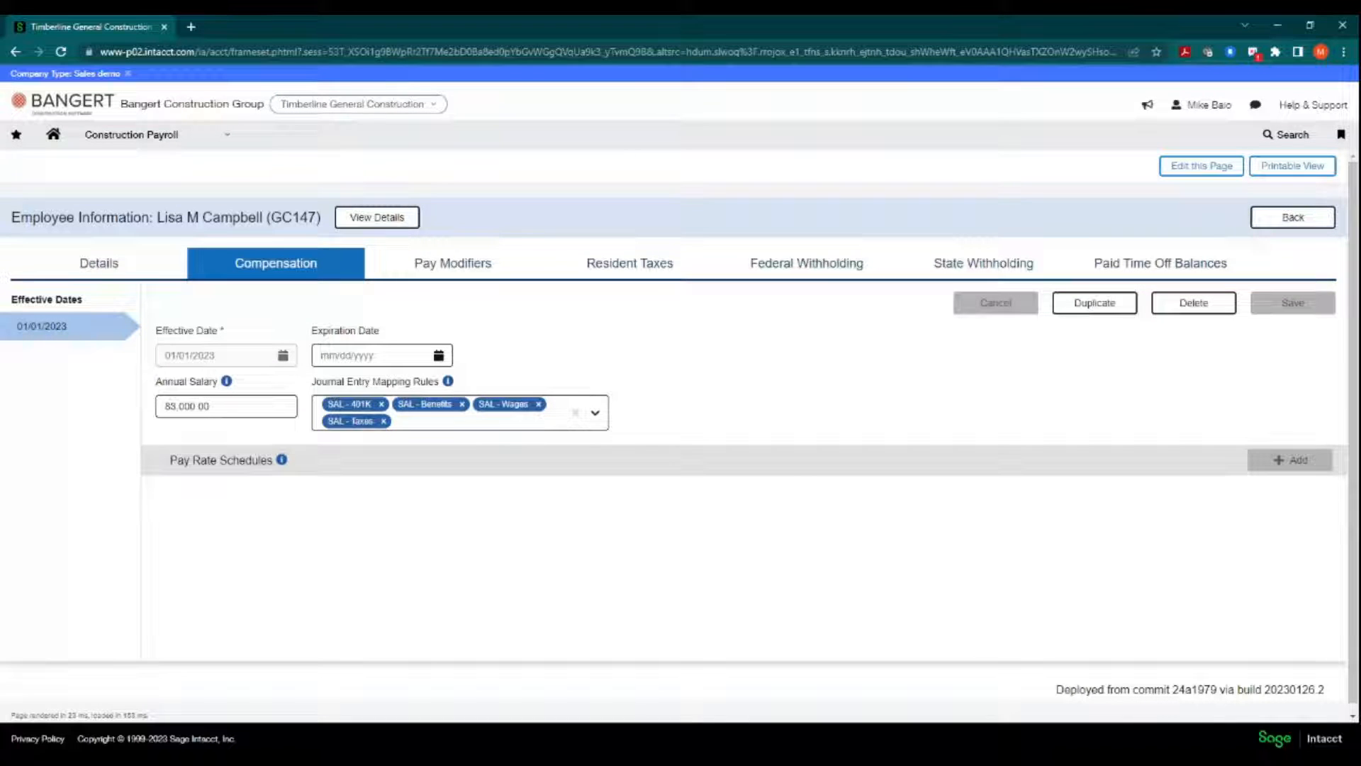
- Go to the employee's compensation and examine the annual salary, leaving its value as is
{"action": "left_click", "coordinate": [227, 408]}
{"action": "double_click", "coordinate": [227, 408]}
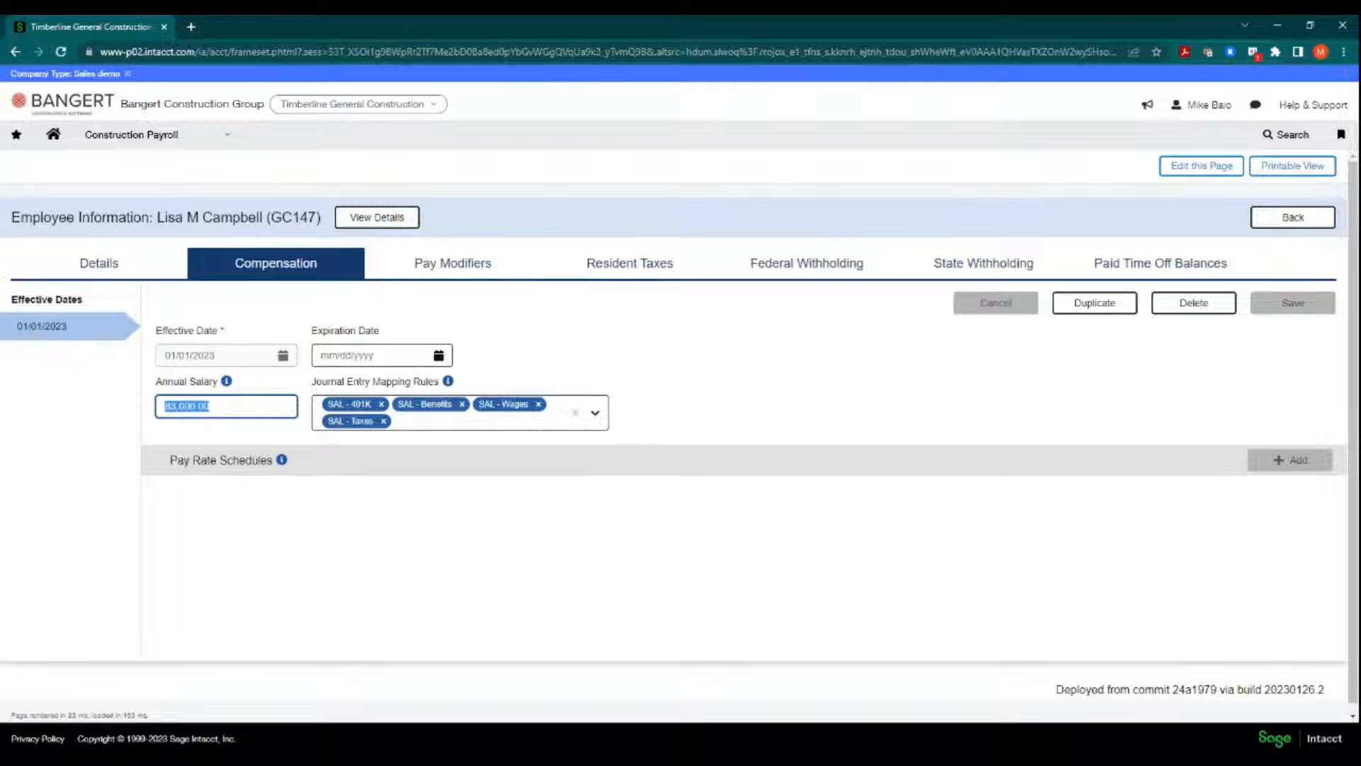
{"action": "left_click", "coordinate": [213, 406]}
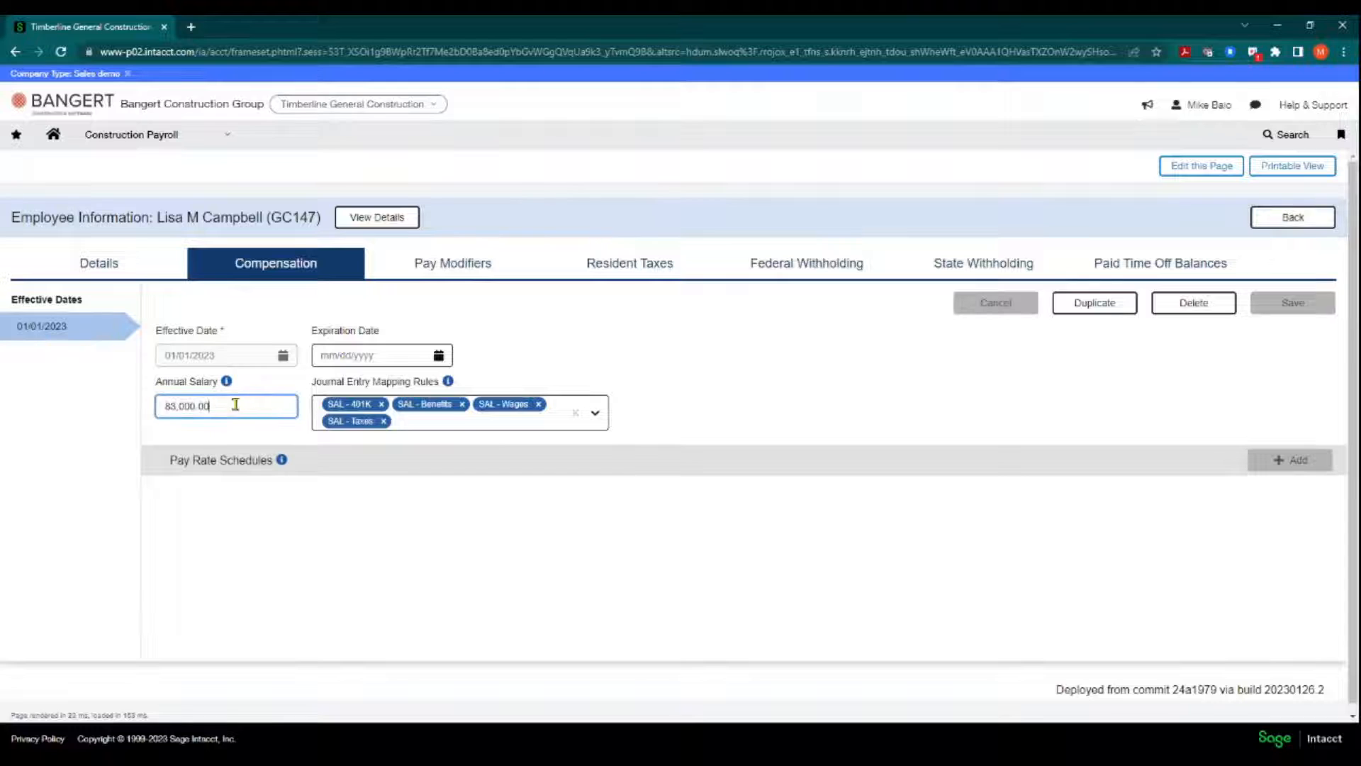
{"action": "left_click_drag", "start_coordinate": [235, 404], "coordinate": [142, 416]}
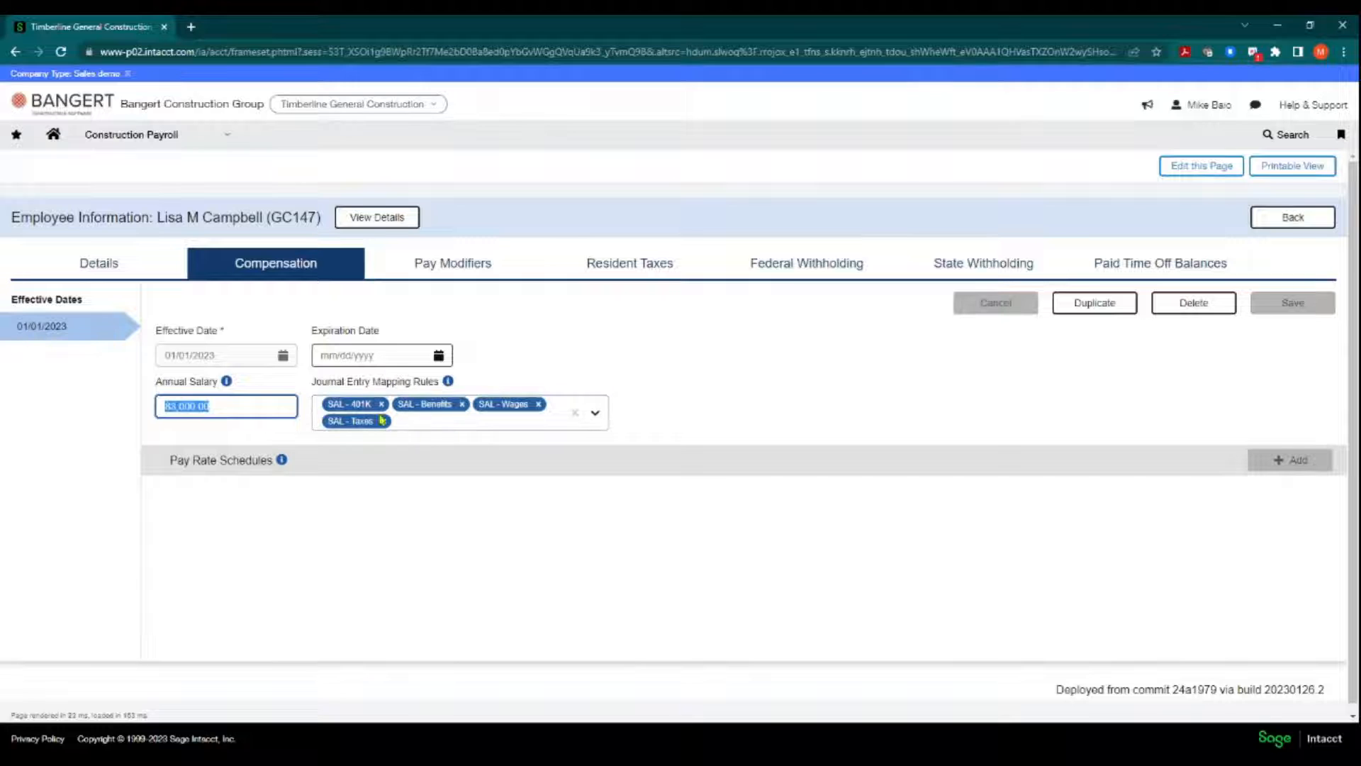
{"action": "left_click", "coordinate": [252, 406]}
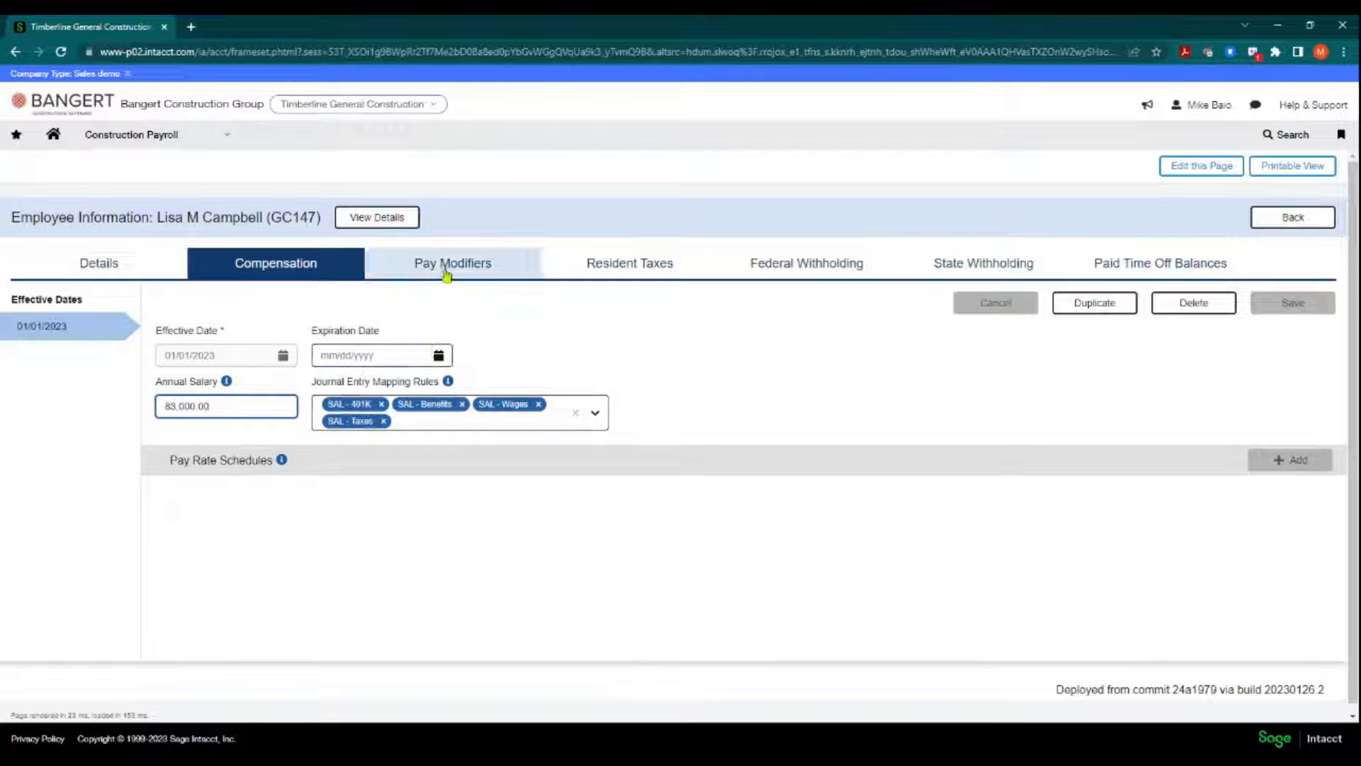
- Go to the employee's pay modifiers and look through the assigned and not-assigned modifier lists
{"action": "left_click", "coordinate": [468, 270]}
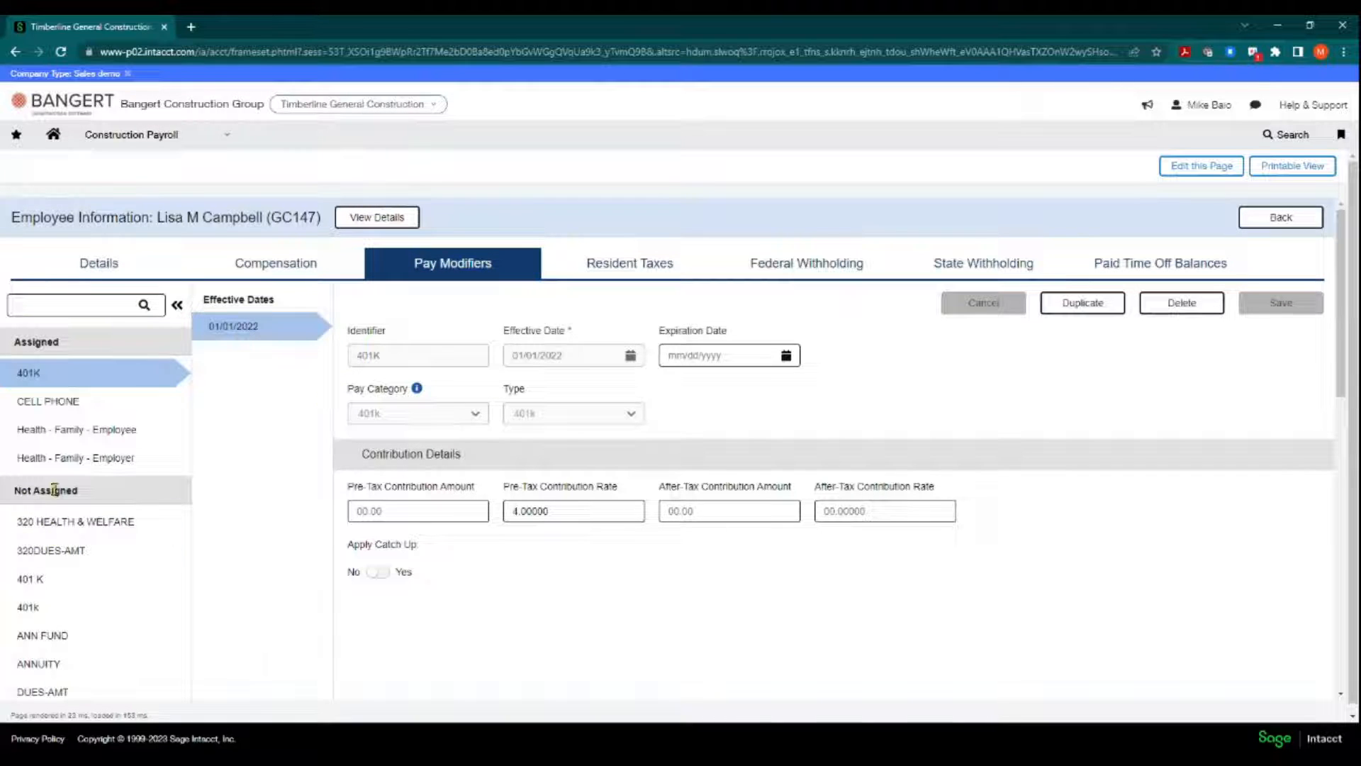
{"action": "scroll", "coordinate": [60, 545], "scroll_direction": "down", "scroll_amount": 1}
{"action": "scroll", "coordinate": [60, 545], "scroll_direction": "down", "scroll_amount": 5}
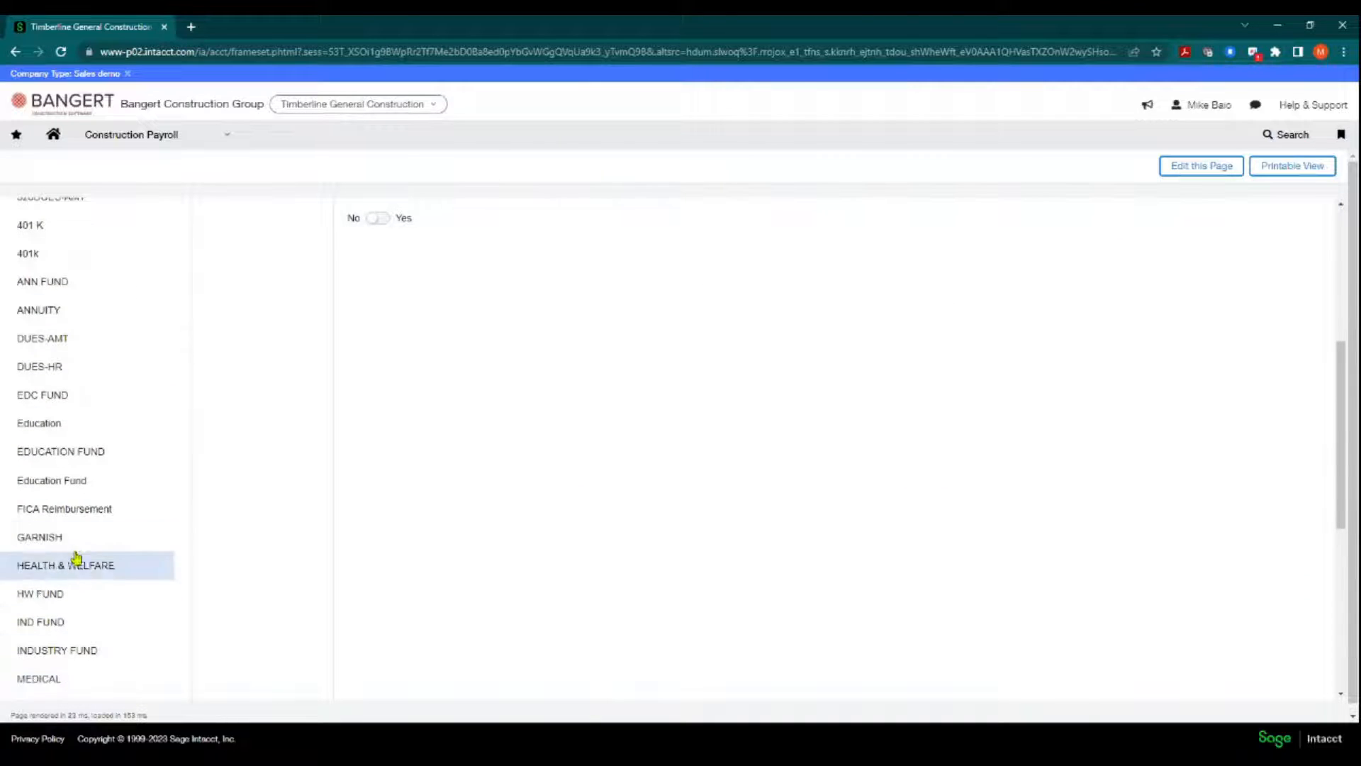
{"action": "scroll", "coordinate": [73, 562], "scroll_direction": "up", "scroll_amount": 3}
{"action": "scroll", "coordinate": [72, 513], "scroll_direction": "up", "scroll_amount": 2}
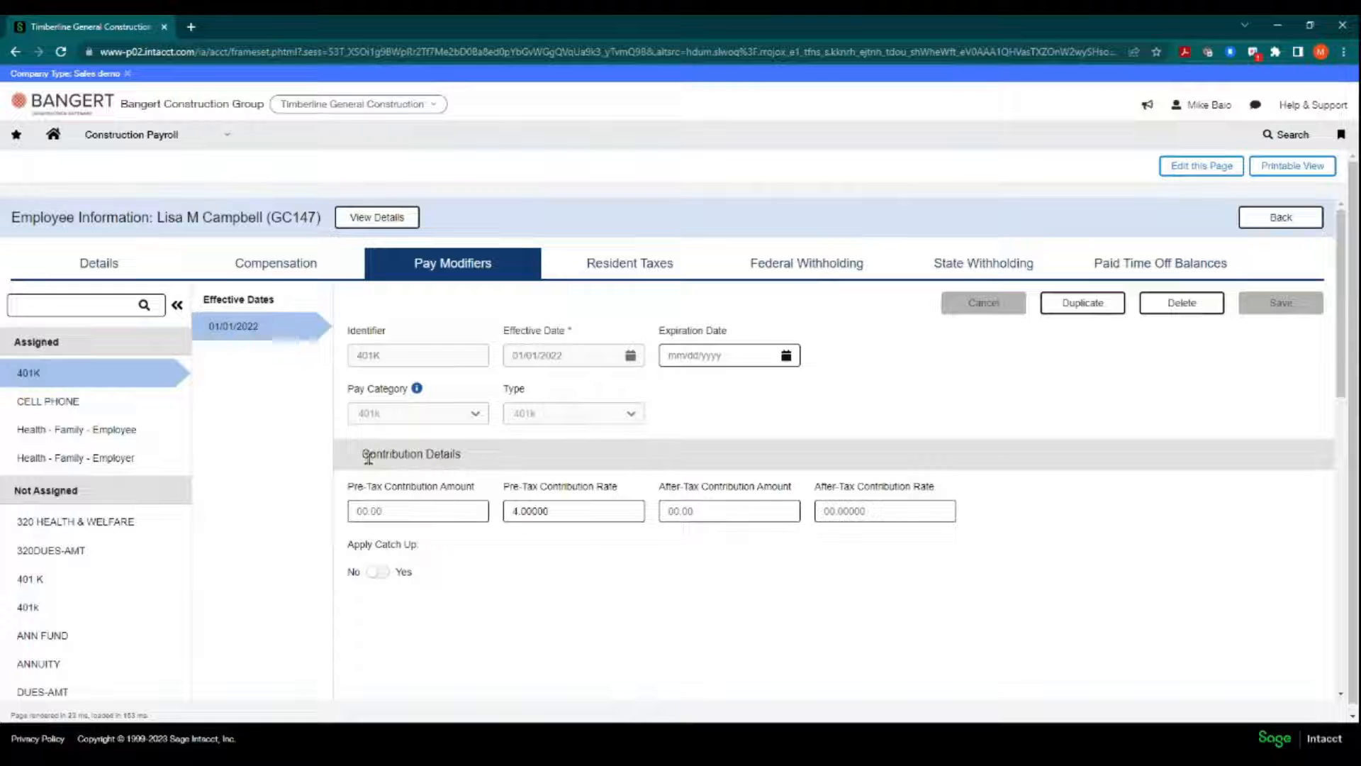
- Examine the 401K modifier's pre-tax contribution amount and rate, keeping the existing rate, and save the record
{"action": "left_click_drag", "start_coordinate": [464, 454], "coordinate": [364, 454]}
{"action": "left_click", "coordinate": [395, 511]}
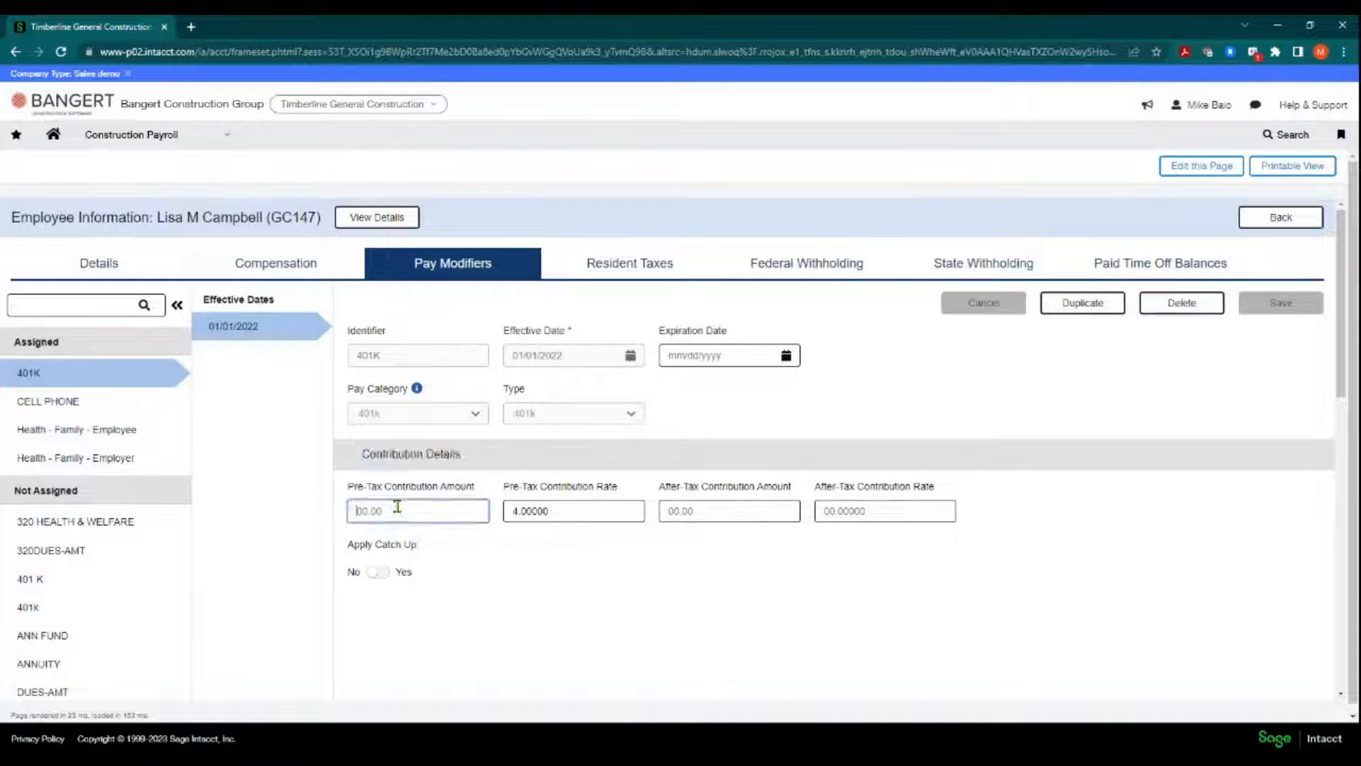
{"action": "left_click", "coordinate": [566, 511]}
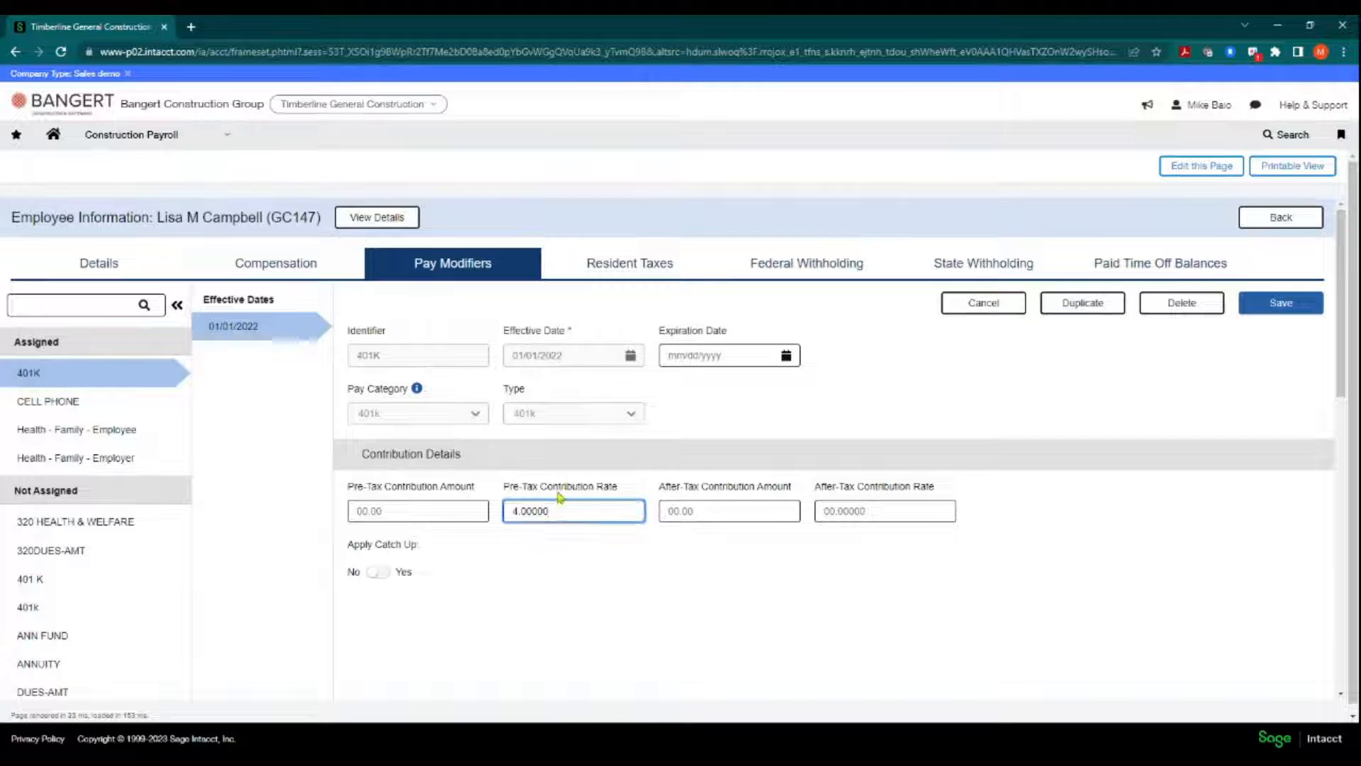
{"action": "left_click_drag", "start_coordinate": [559, 511], "coordinate": [505, 512]}
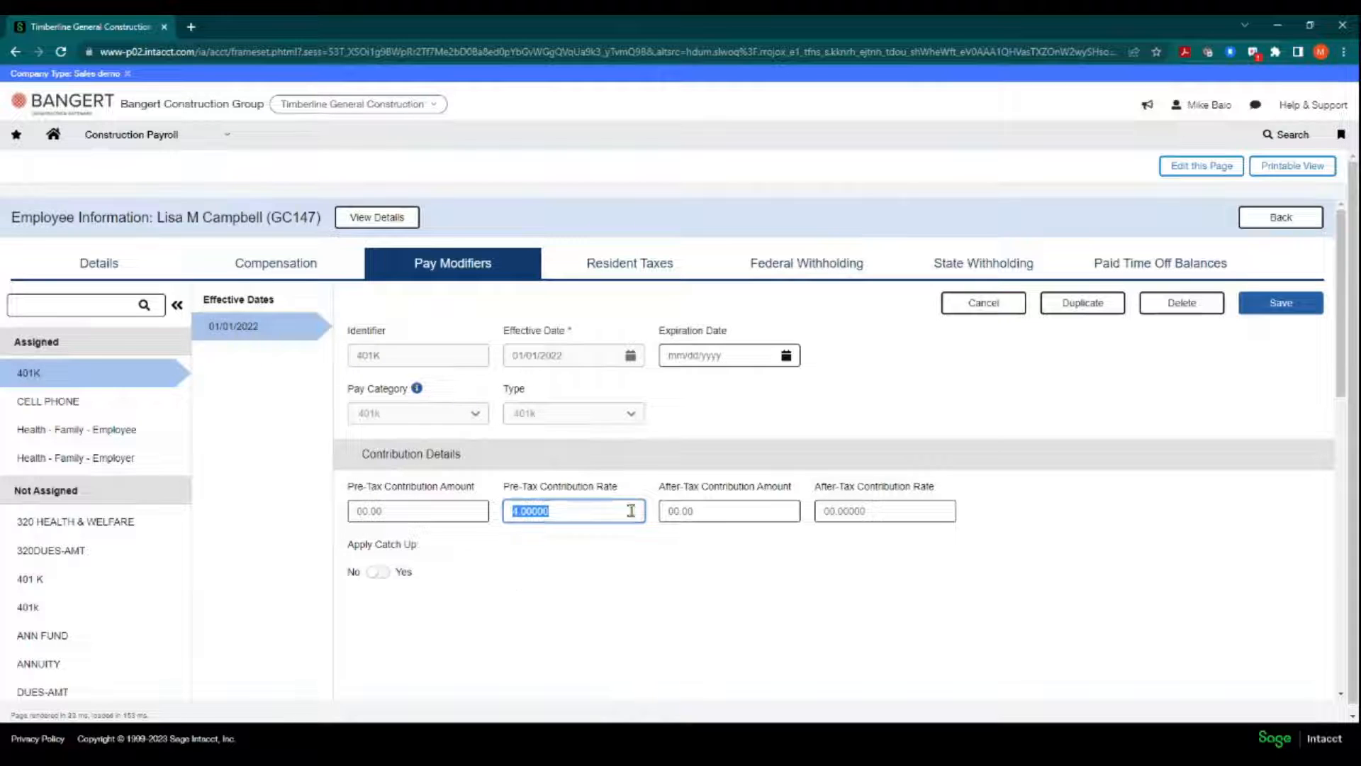
{"action": "left_click", "coordinate": [1274, 310]}
{"action": "left_click", "coordinate": [672, 533]}
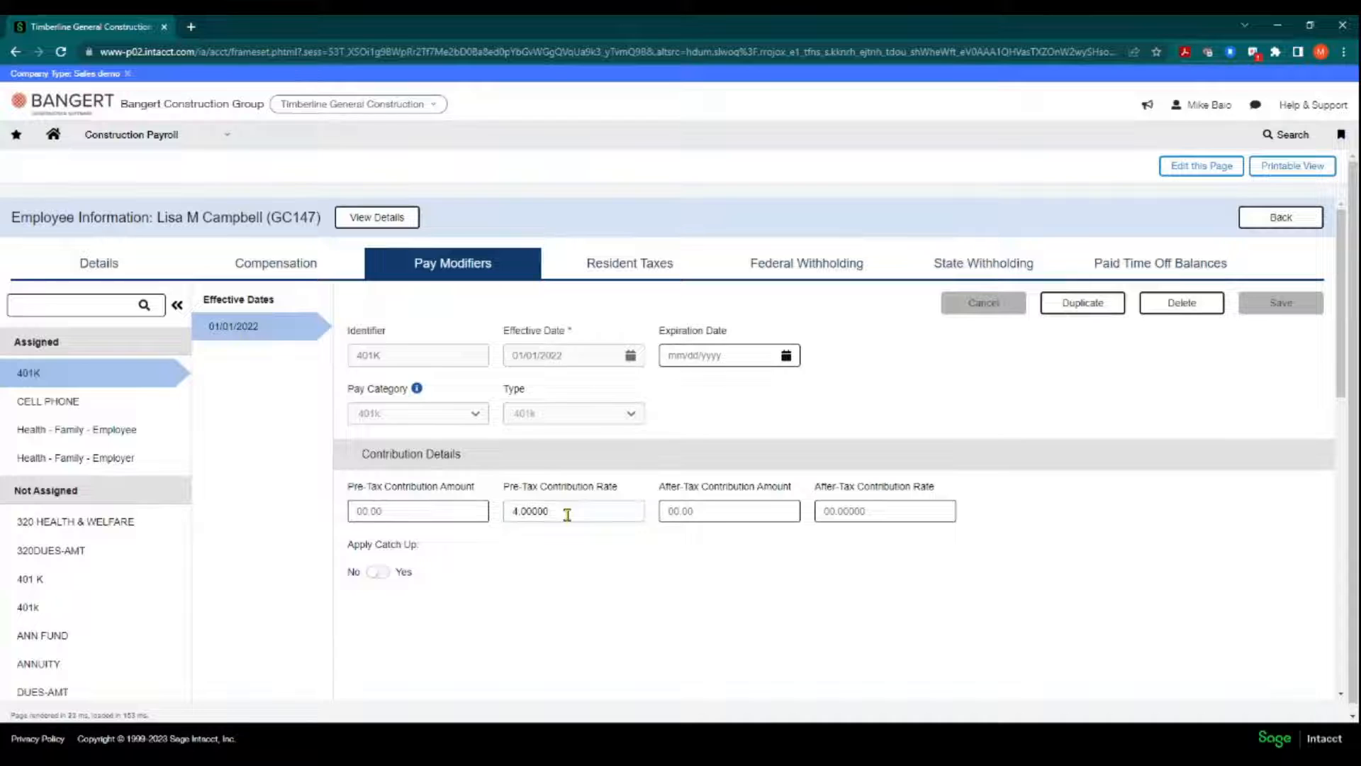
- Duplicate the 401K modifier with effective date 01/01/2023 and pre-tax contribution rate 6.00000, save it and compare both dated records
{"action": "left_click", "coordinate": [1067, 309]}
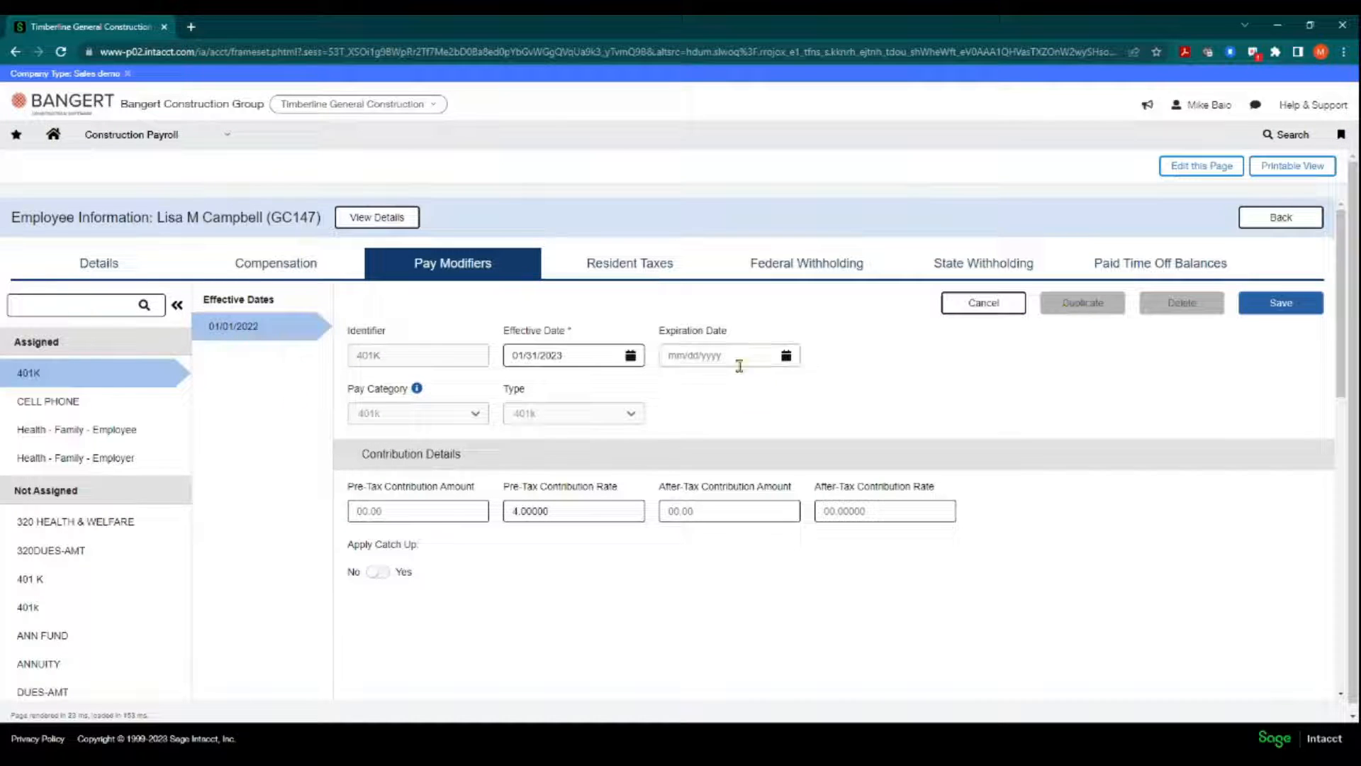
{"action": "left_click", "coordinate": [629, 355]}
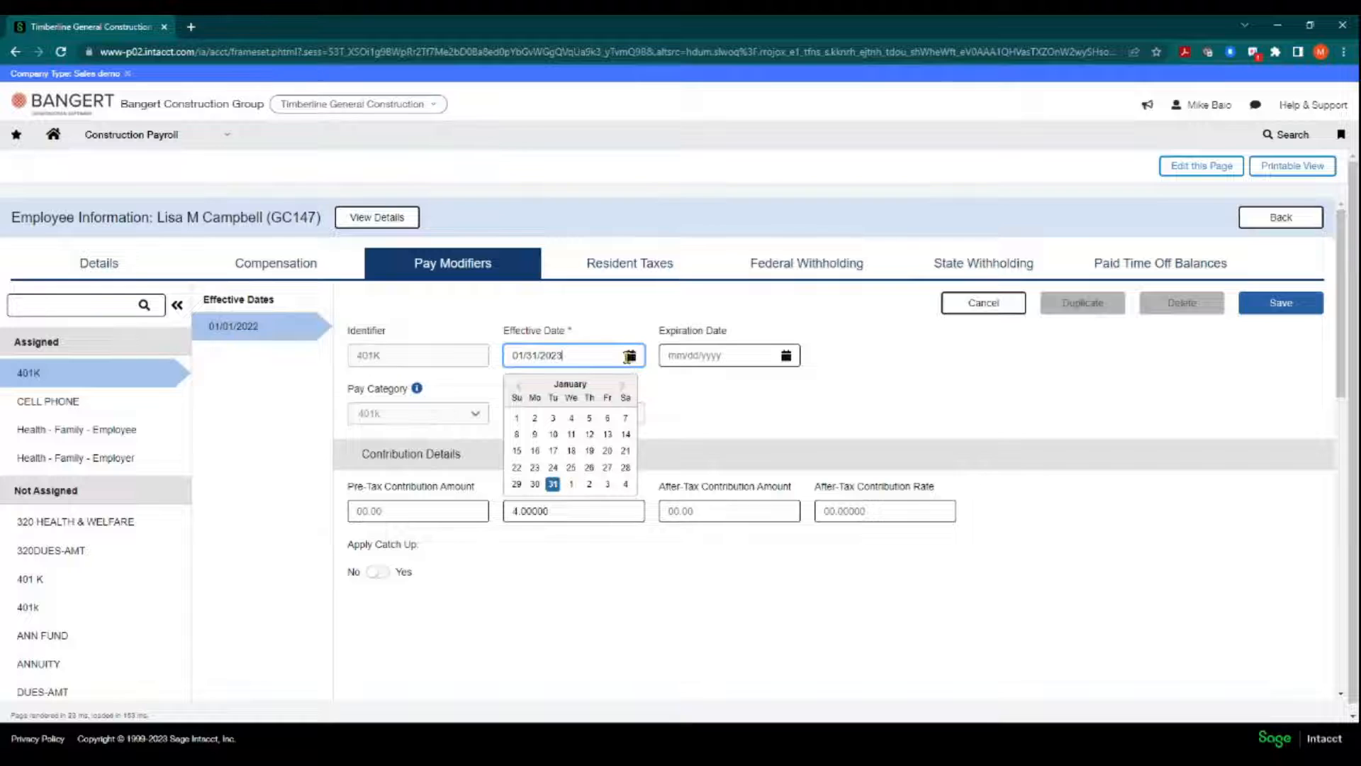
{"action": "left_click", "coordinate": [517, 418]}
{"action": "left_click", "coordinate": [556, 510]}
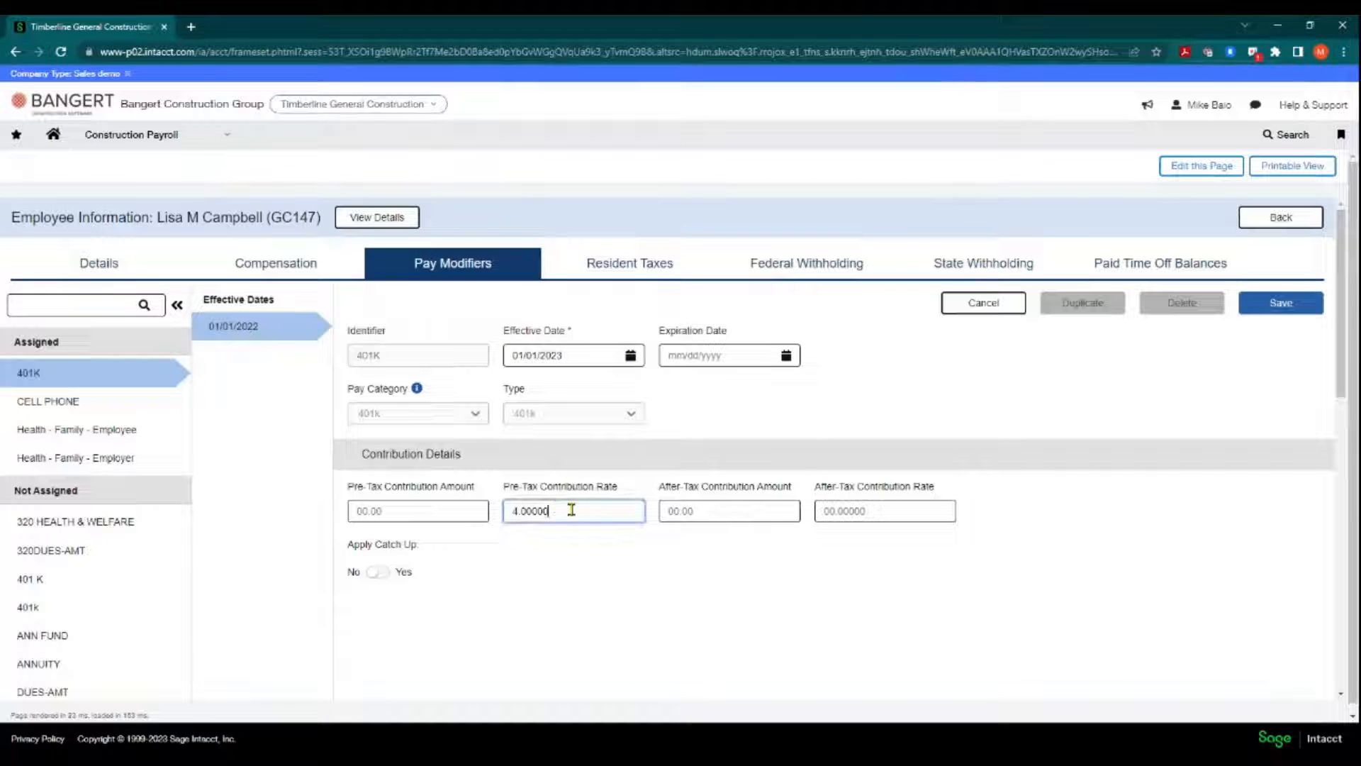
{"action": "left_click_drag", "start_coordinate": [583, 510], "coordinate": [466, 518]}
{"action": "type", "text": "6"}
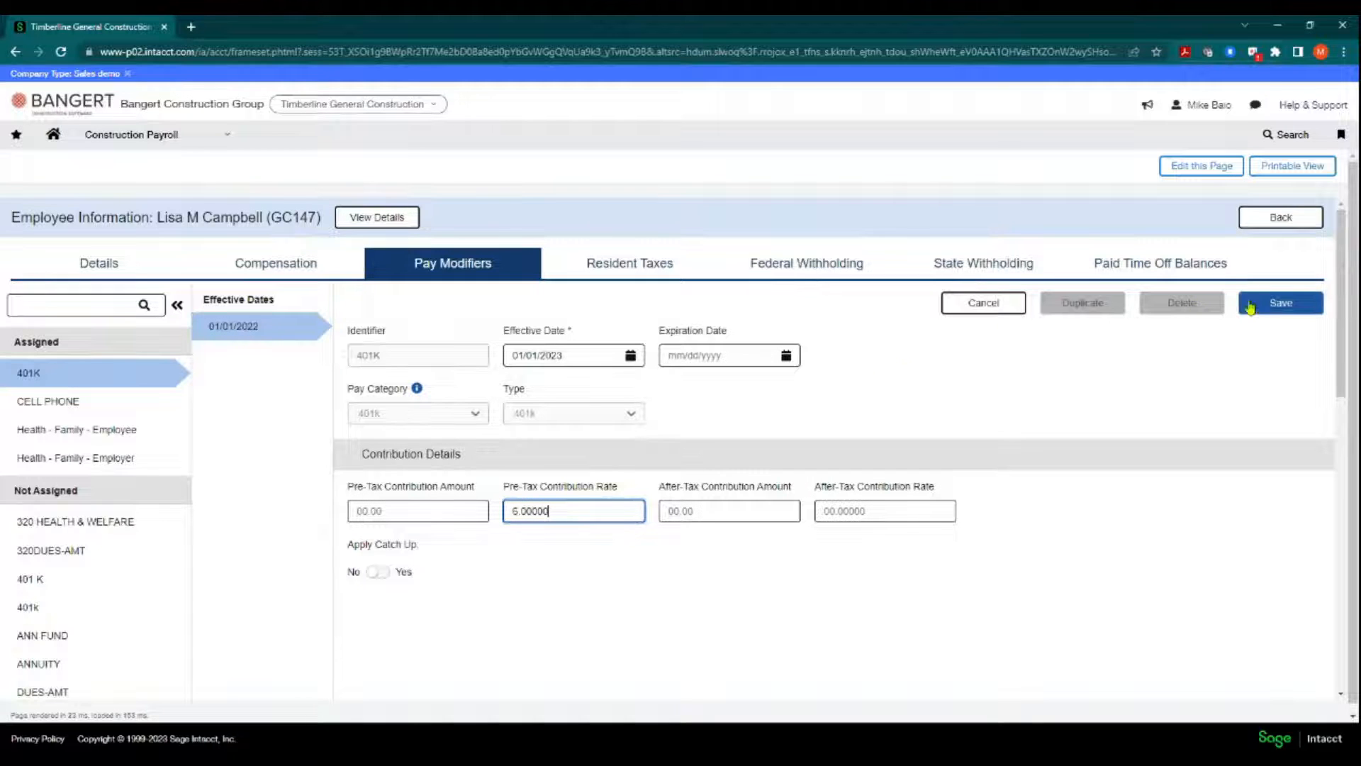
{"action": "left_click", "coordinate": [1272, 308]}
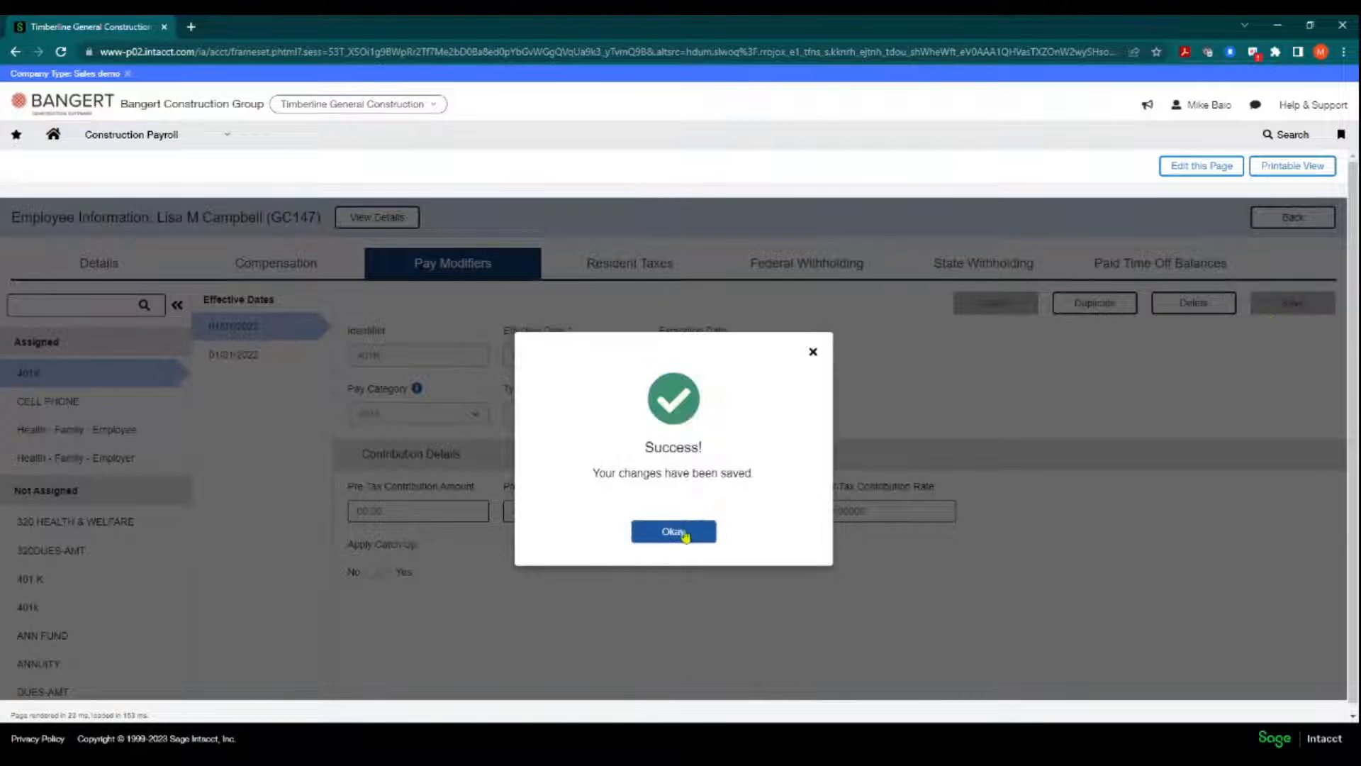
{"action": "left_click", "coordinate": [674, 531]}
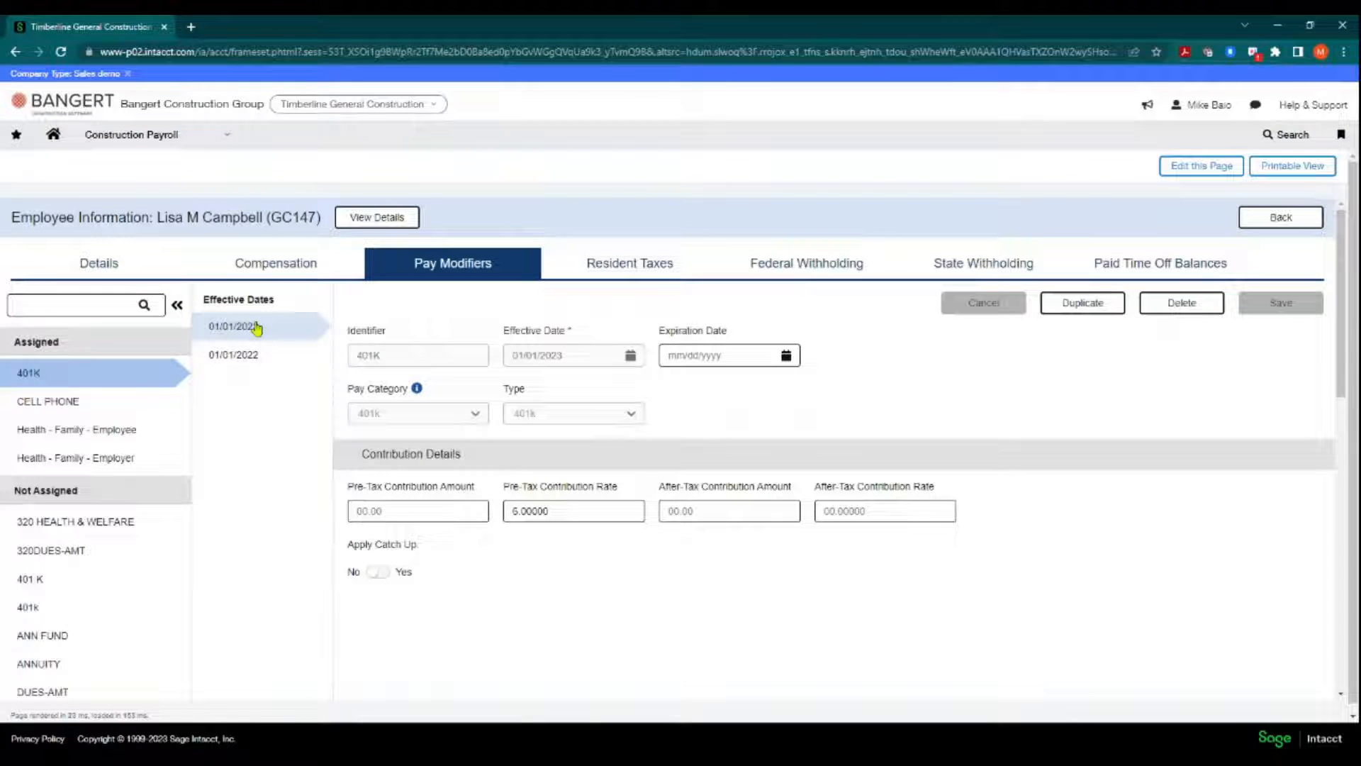
{"action": "left_click", "coordinate": [249, 358]}
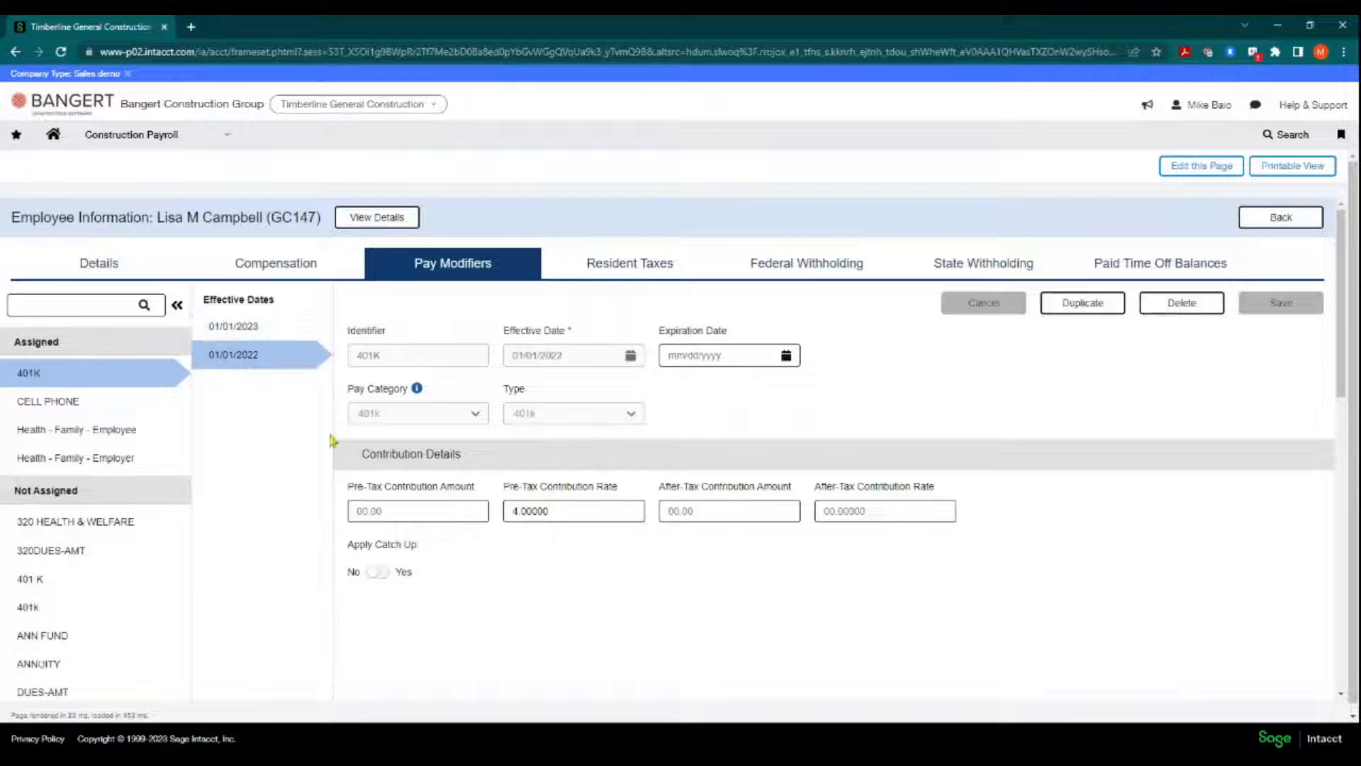
{"action": "left_click", "coordinate": [258, 328]}
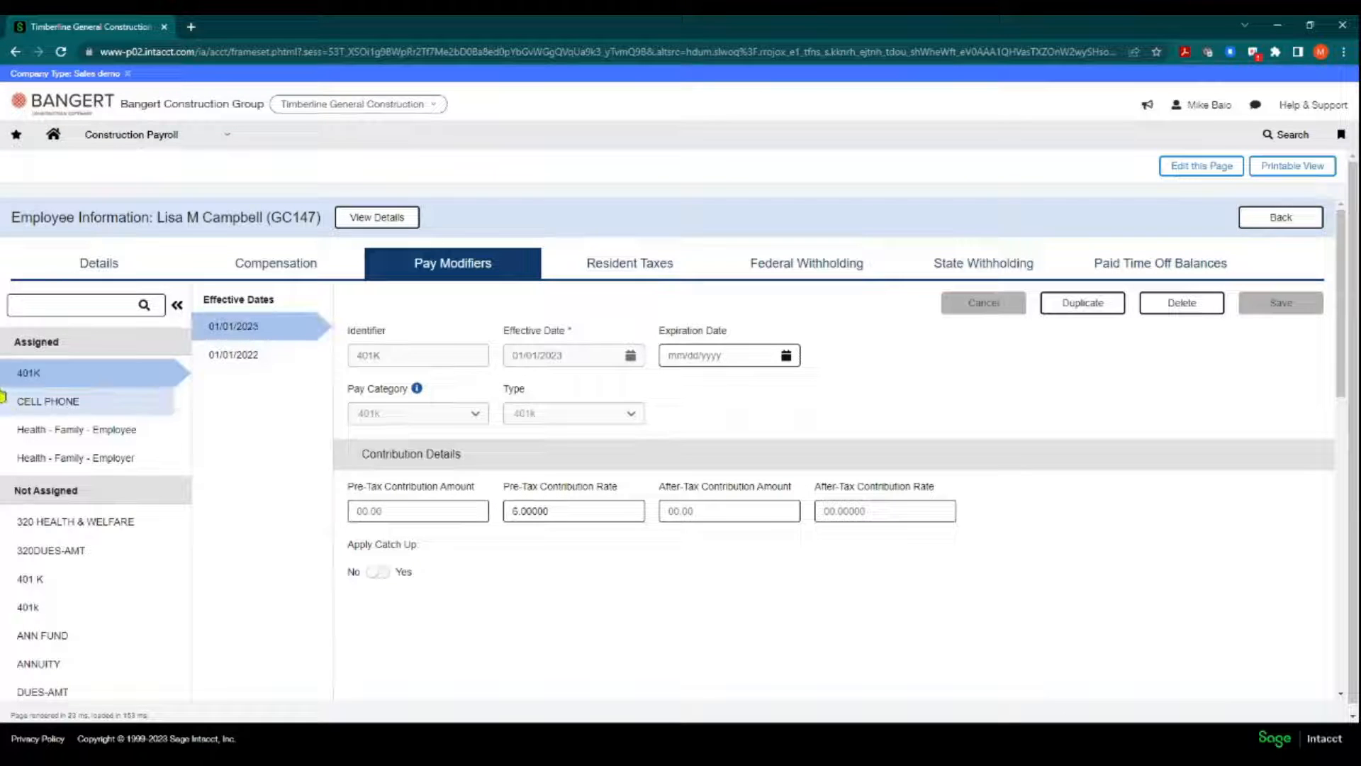
- Override the assigned CELL PHONE modifier's Max per Period with 100.00 and save the change
{"action": "left_click", "coordinate": [35, 408]}
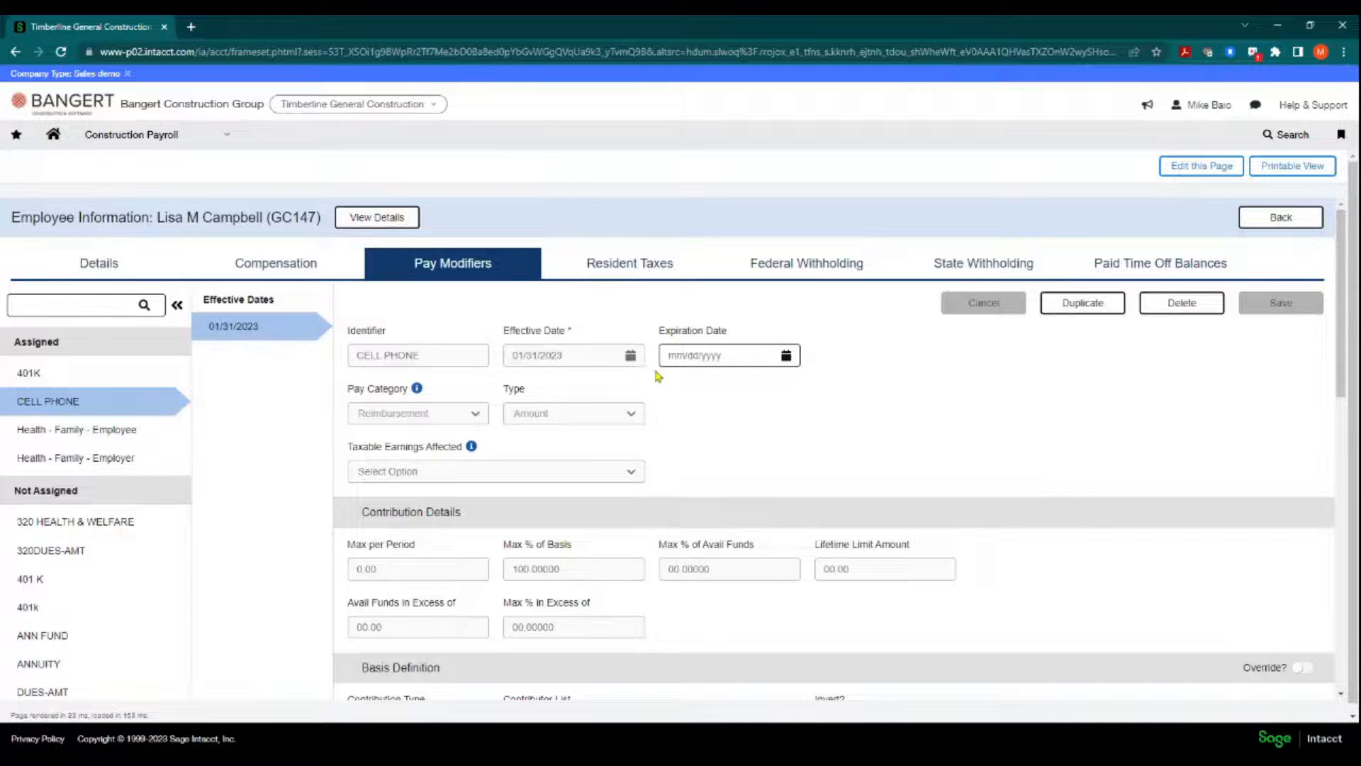
{"action": "scroll", "coordinate": [653, 377], "scroll_direction": "down", "scroll_amount": 1}
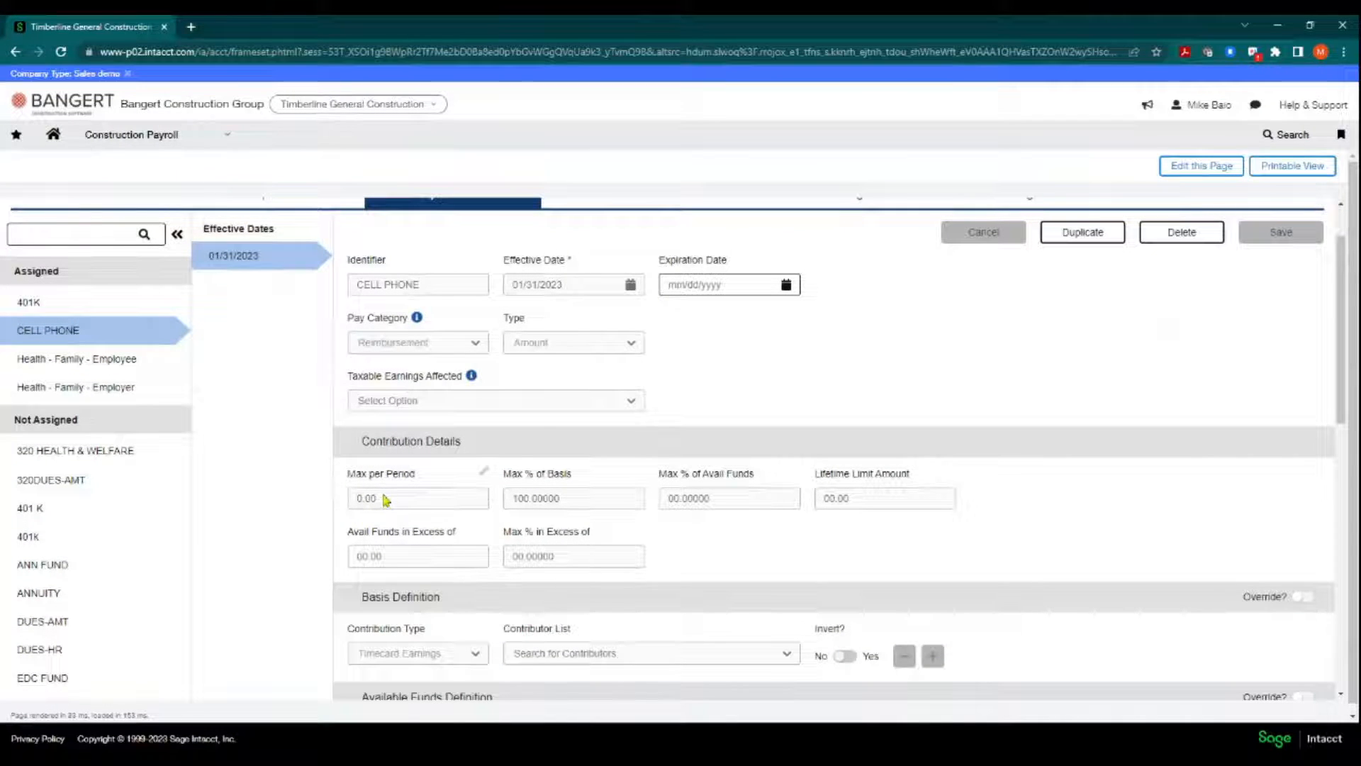
{"action": "left_click", "coordinate": [482, 477]}
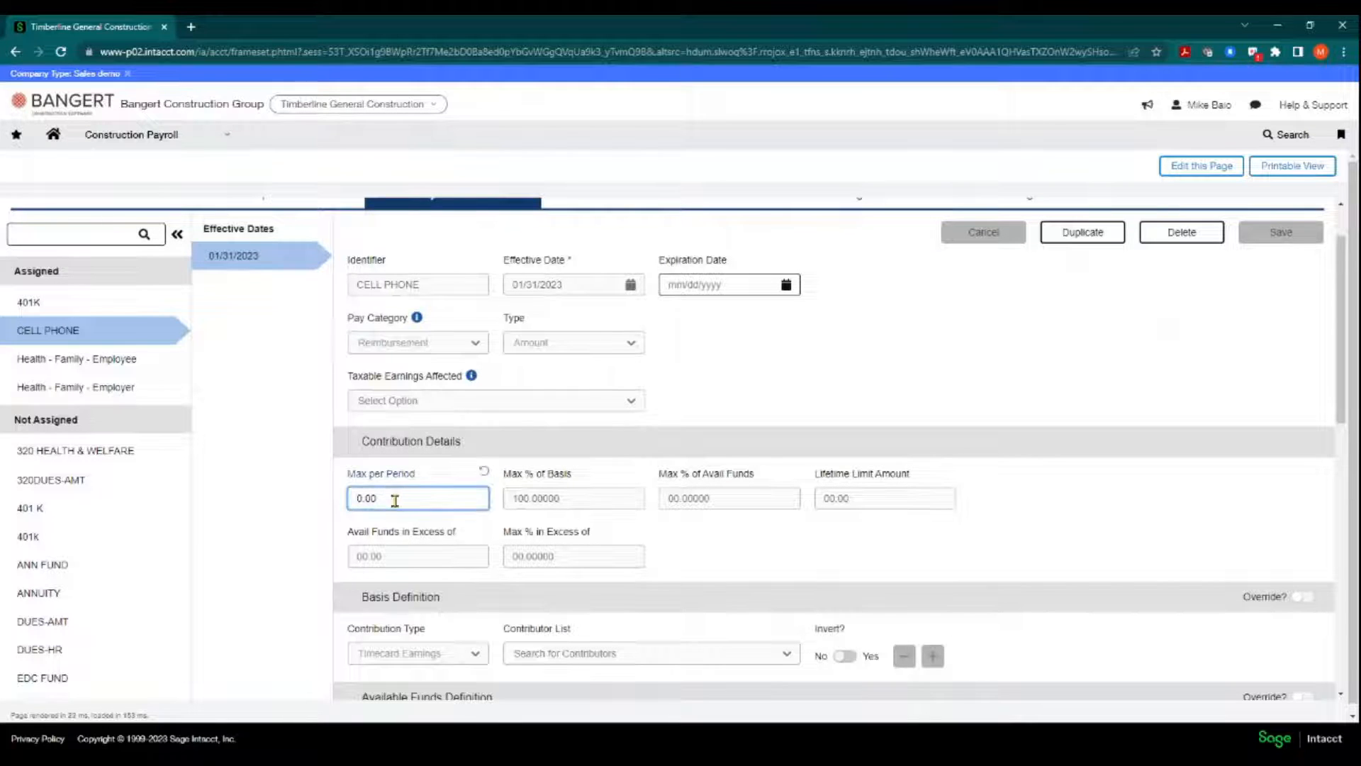
{"action": "left_click_drag", "start_coordinate": [435, 496], "coordinate": [324, 516]}
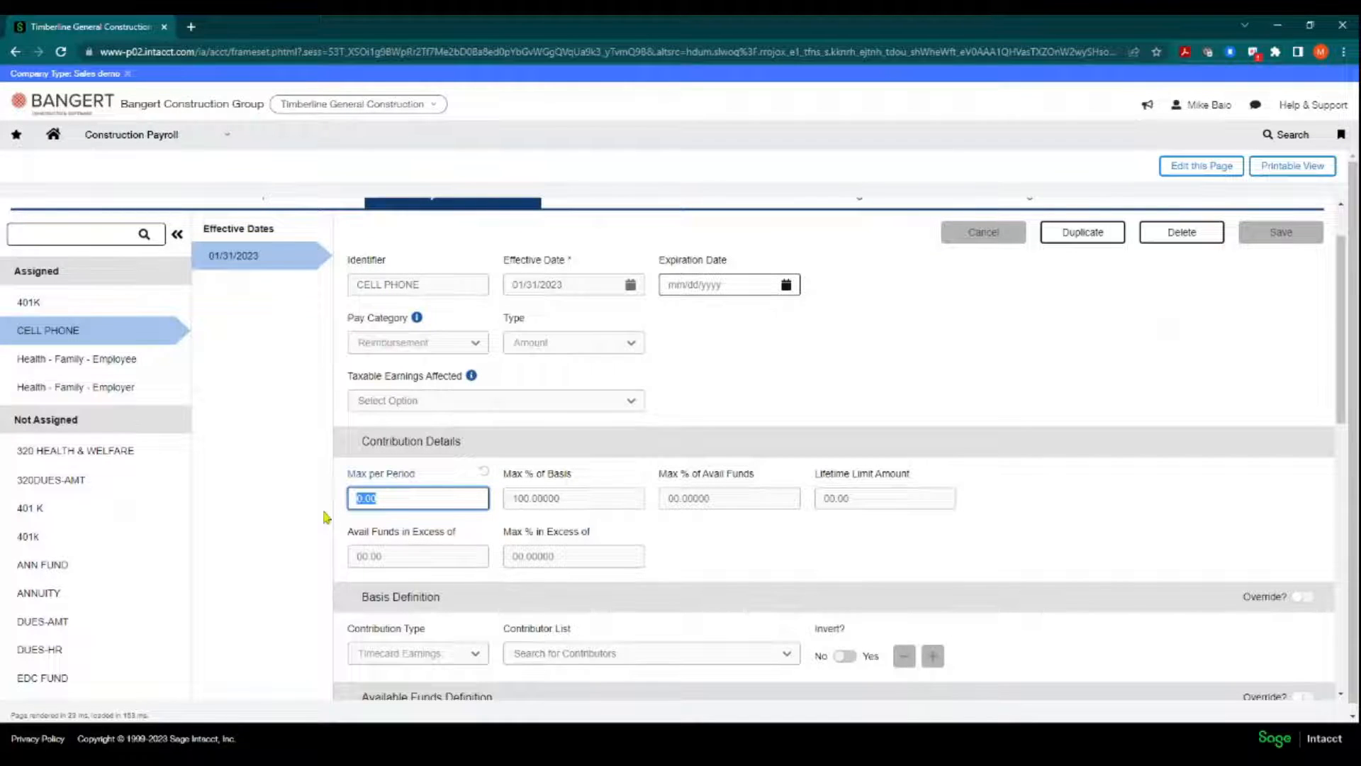
{"action": "type", "text": "100"}
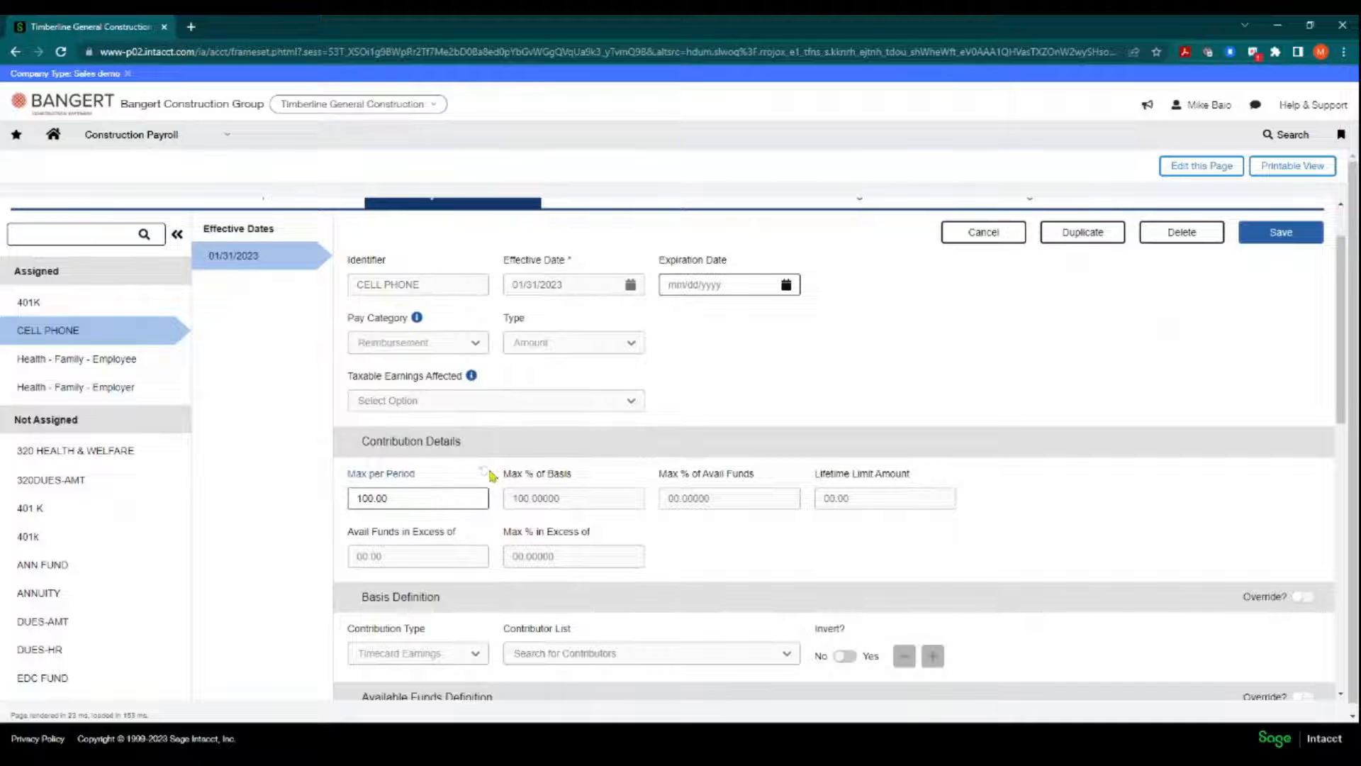
{"action": "left_click", "coordinate": [401, 496]}
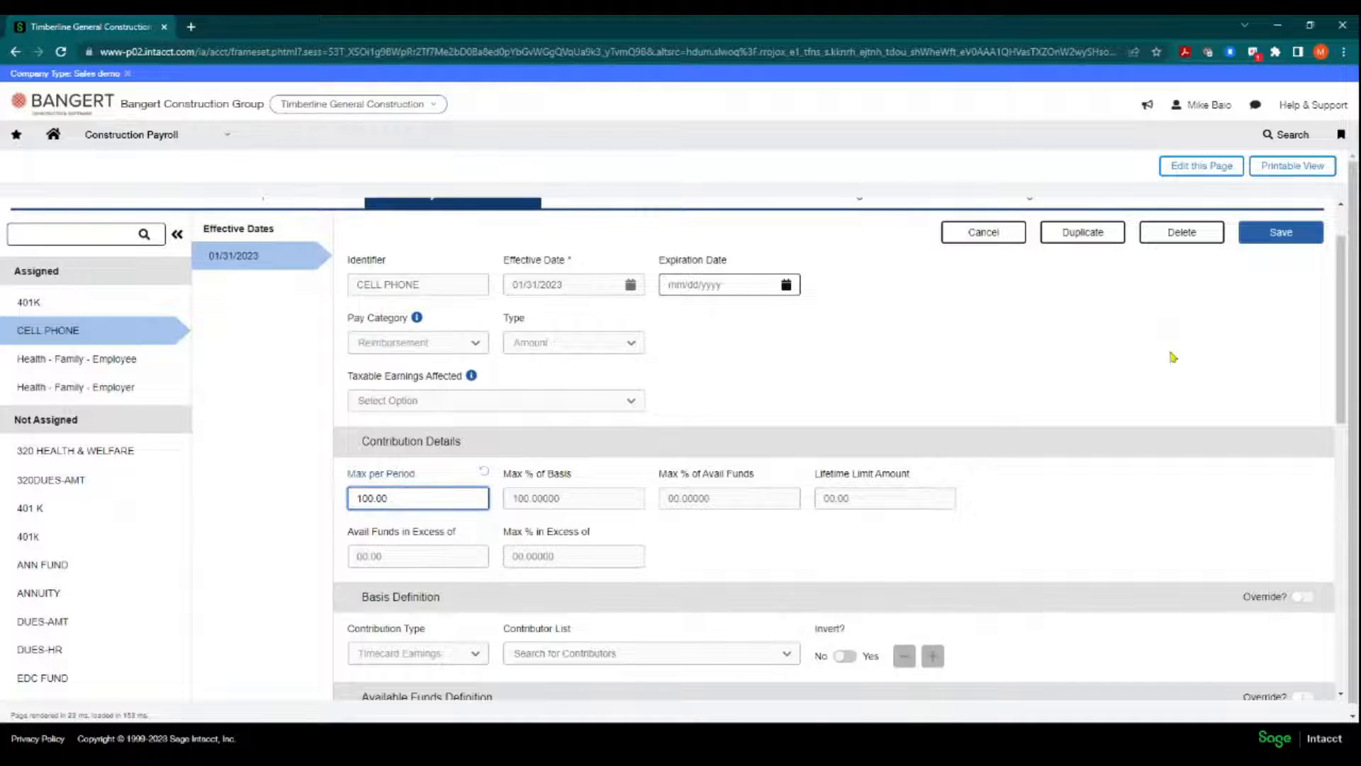
{"action": "left_click", "coordinate": [1274, 238]}
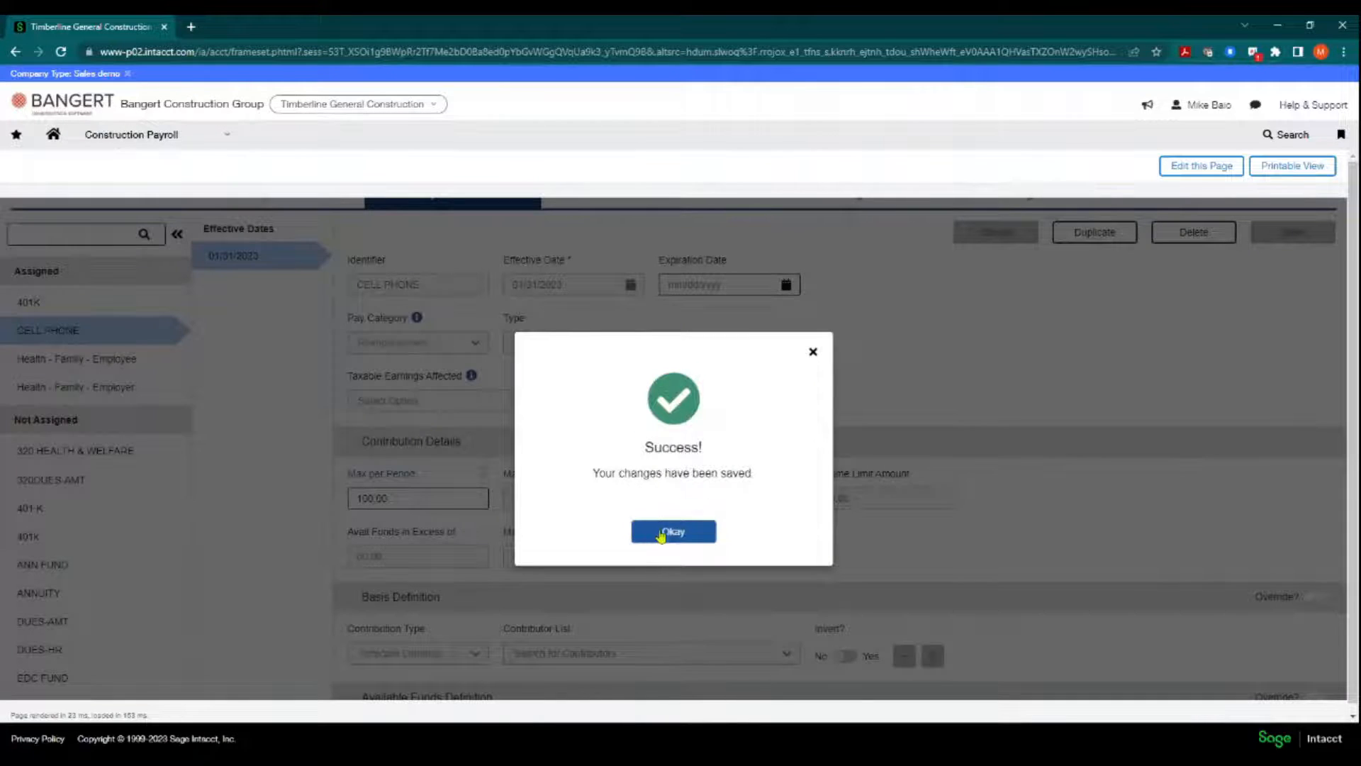
- Dismiss the save message and review the amounts of the Health - Family - Employee and Employer pay modifiers, leaving without saving changes
{"action": "left_click", "coordinate": [662, 533]}
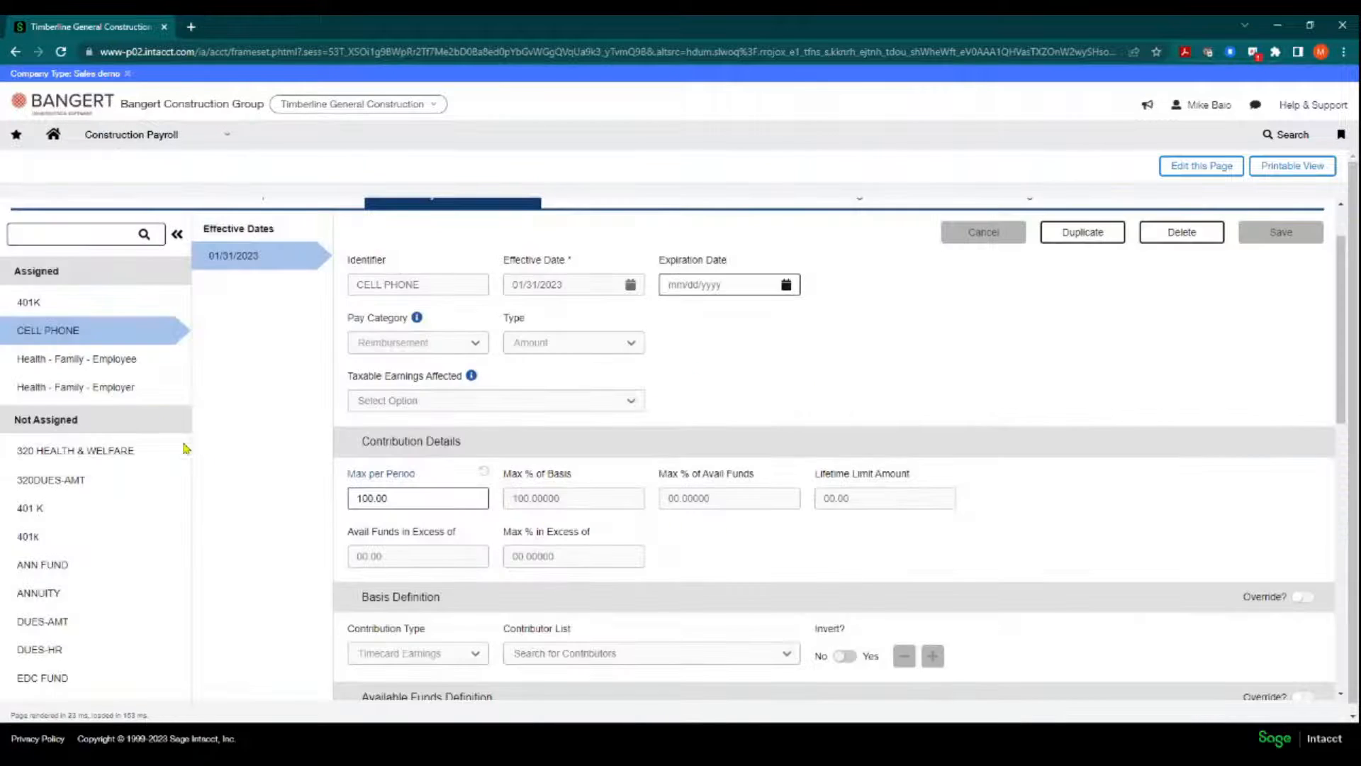
{"action": "left_click", "coordinate": [98, 364]}
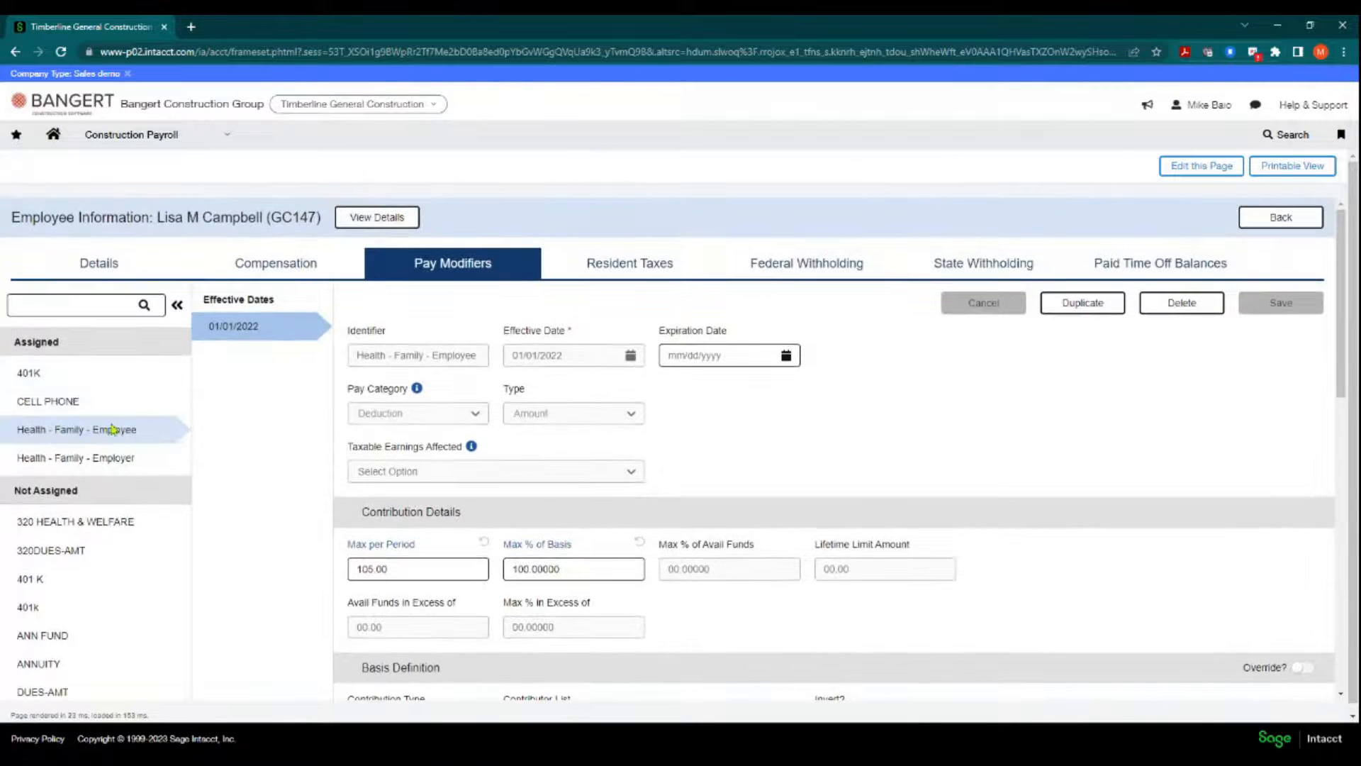
{"action": "left_click", "coordinate": [400, 568]}
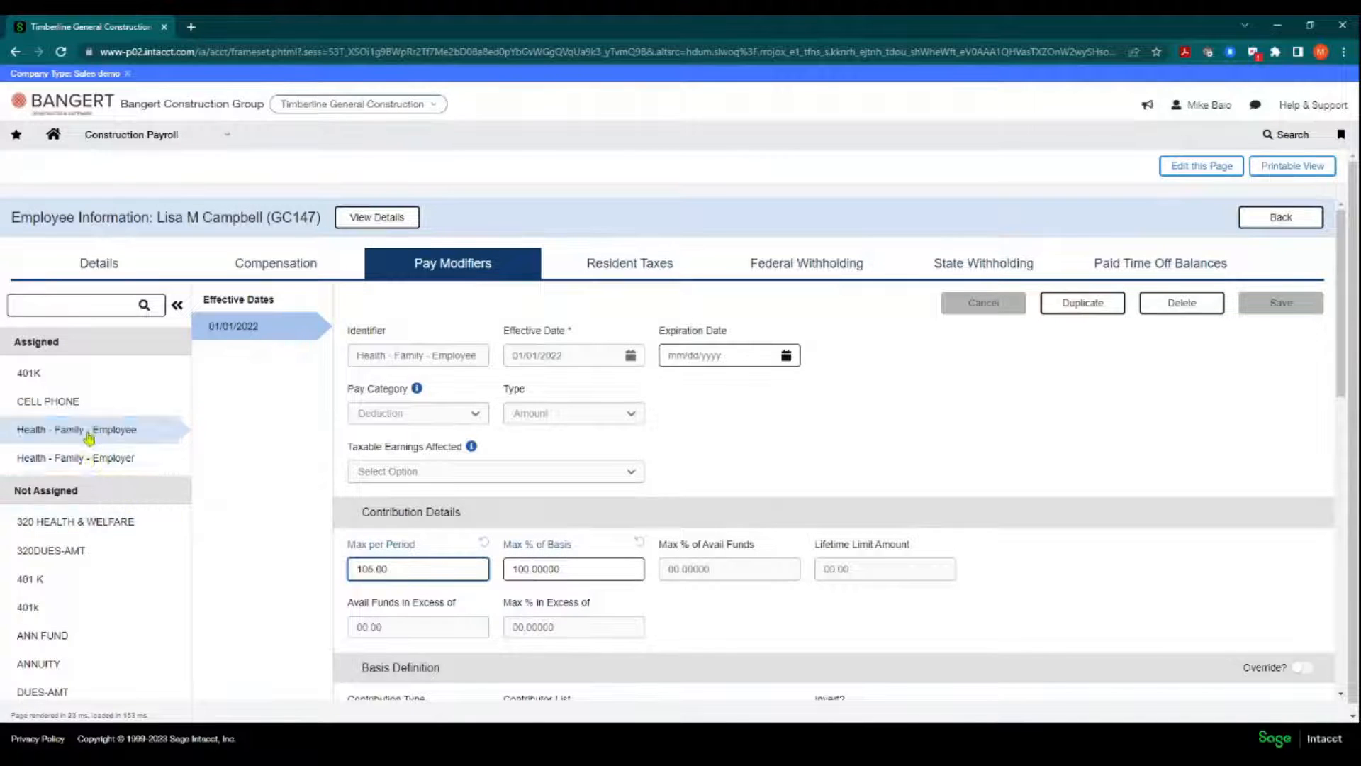
{"action": "left_click", "coordinate": [71, 460]}
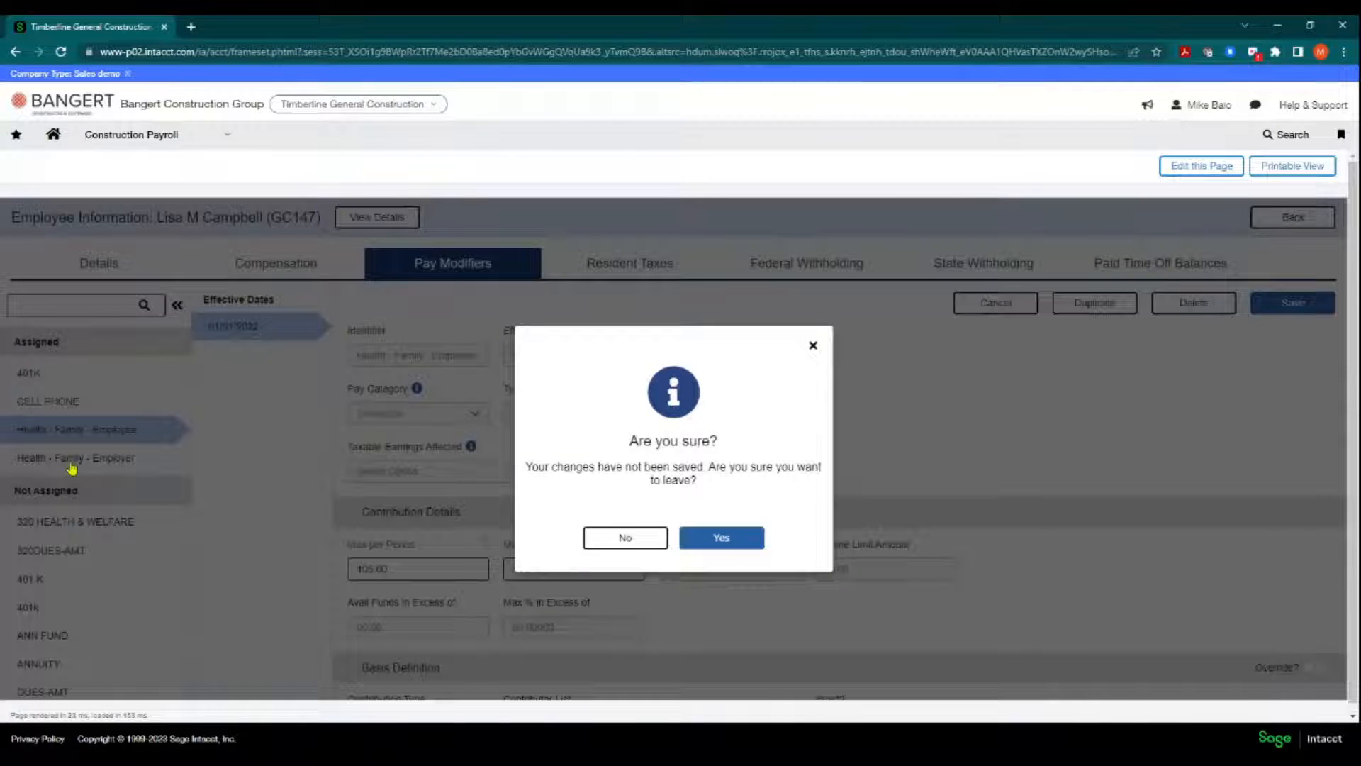
{"action": "left_click", "coordinate": [720, 540]}
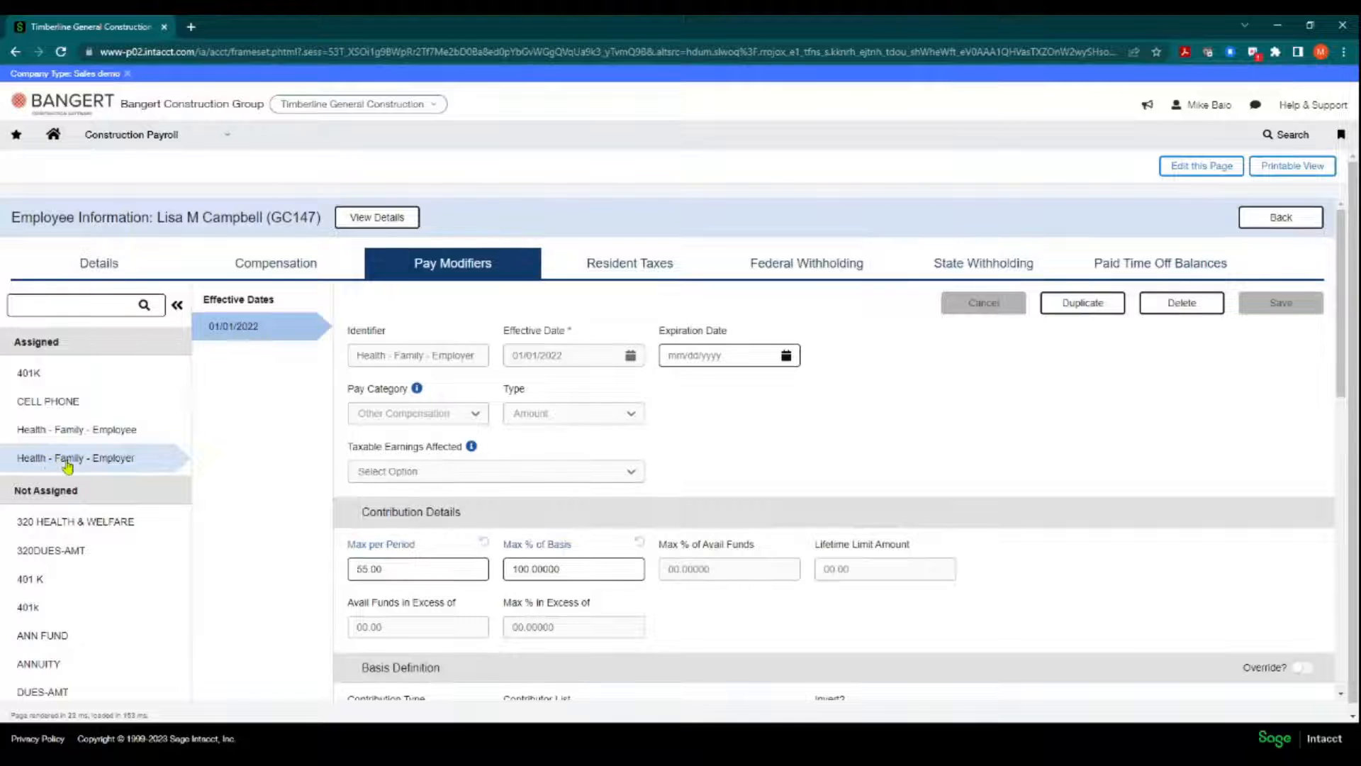
{"action": "left_click", "coordinate": [397, 568]}
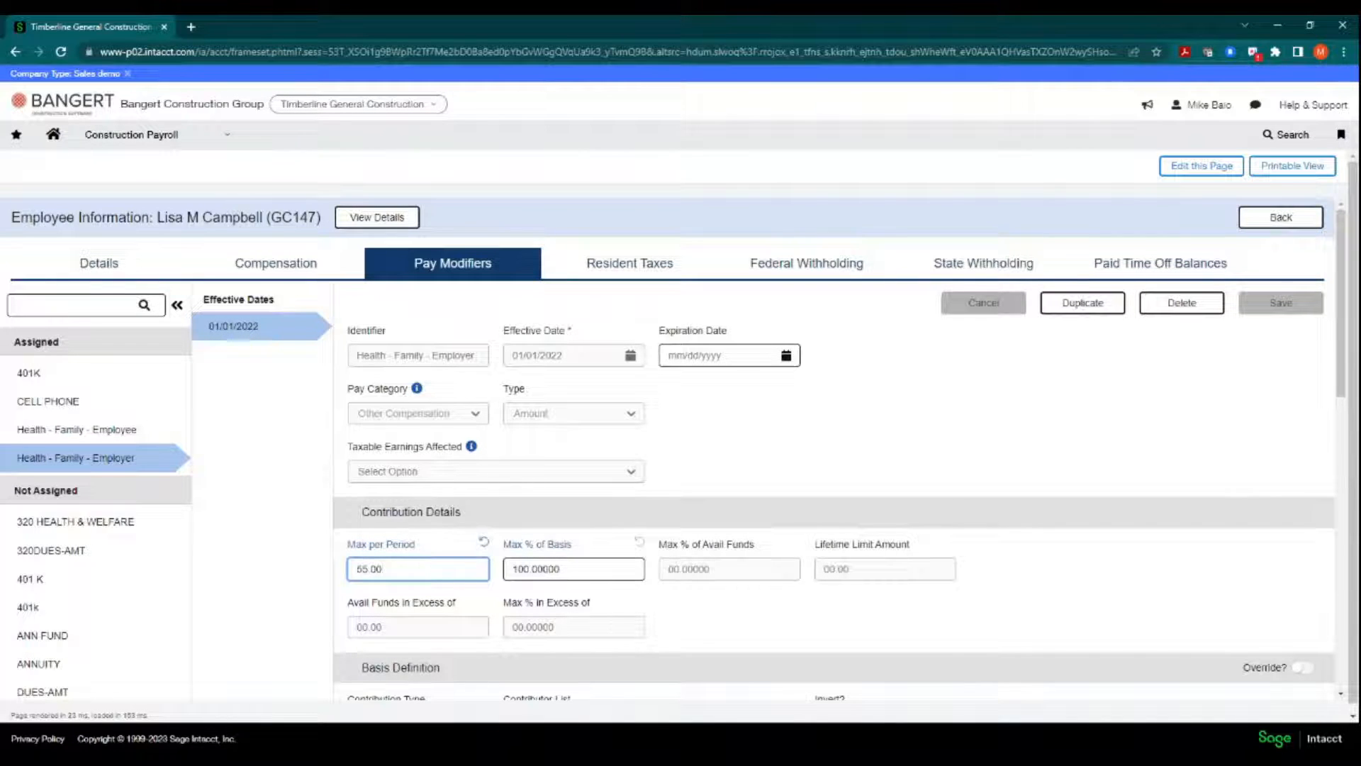
- Look through the pay modifiers not yet assigned to the employee
{"action": "scroll", "coordinate": [91, 571], "scroll_direction": "down", "scroll_amount": 5}
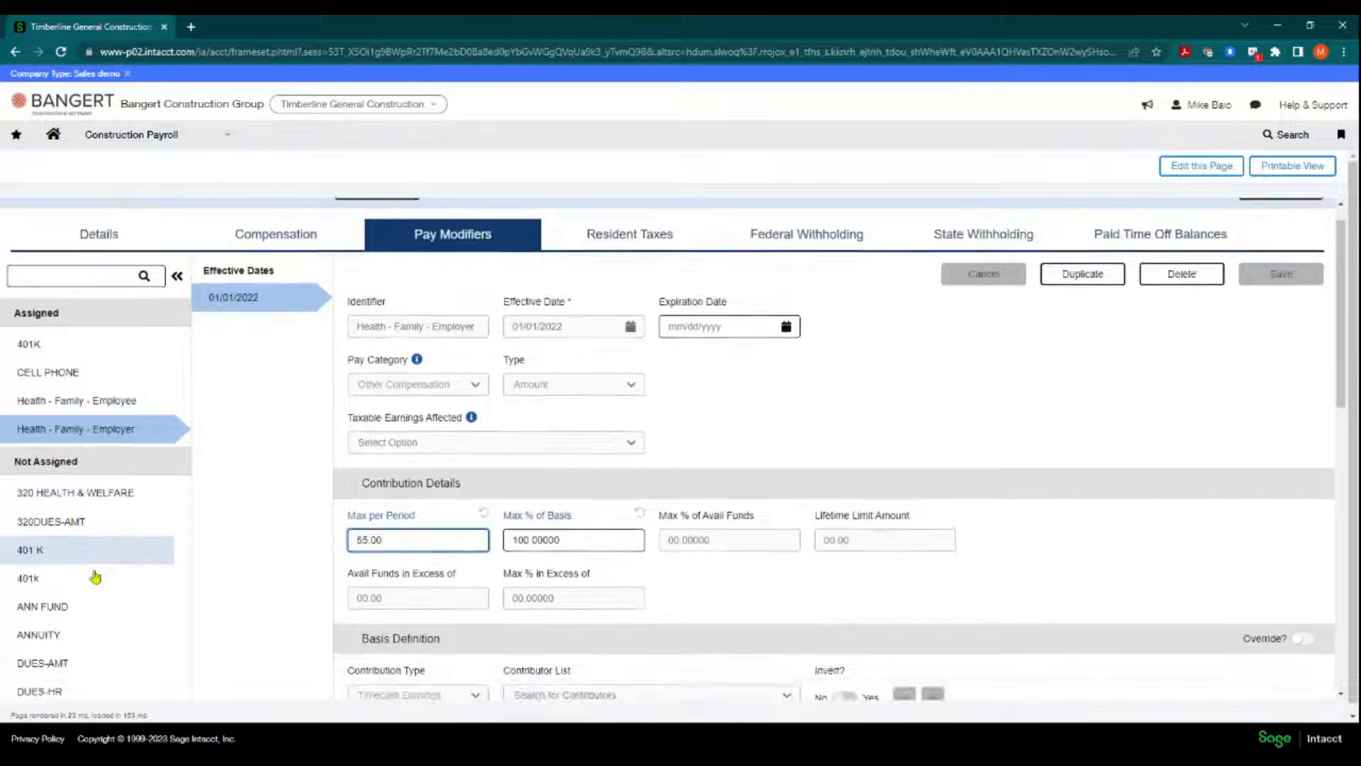
{"action": "scroll", "coordinate": [85, 641], "scroll_direction": "down", "scroll_amount": 2}
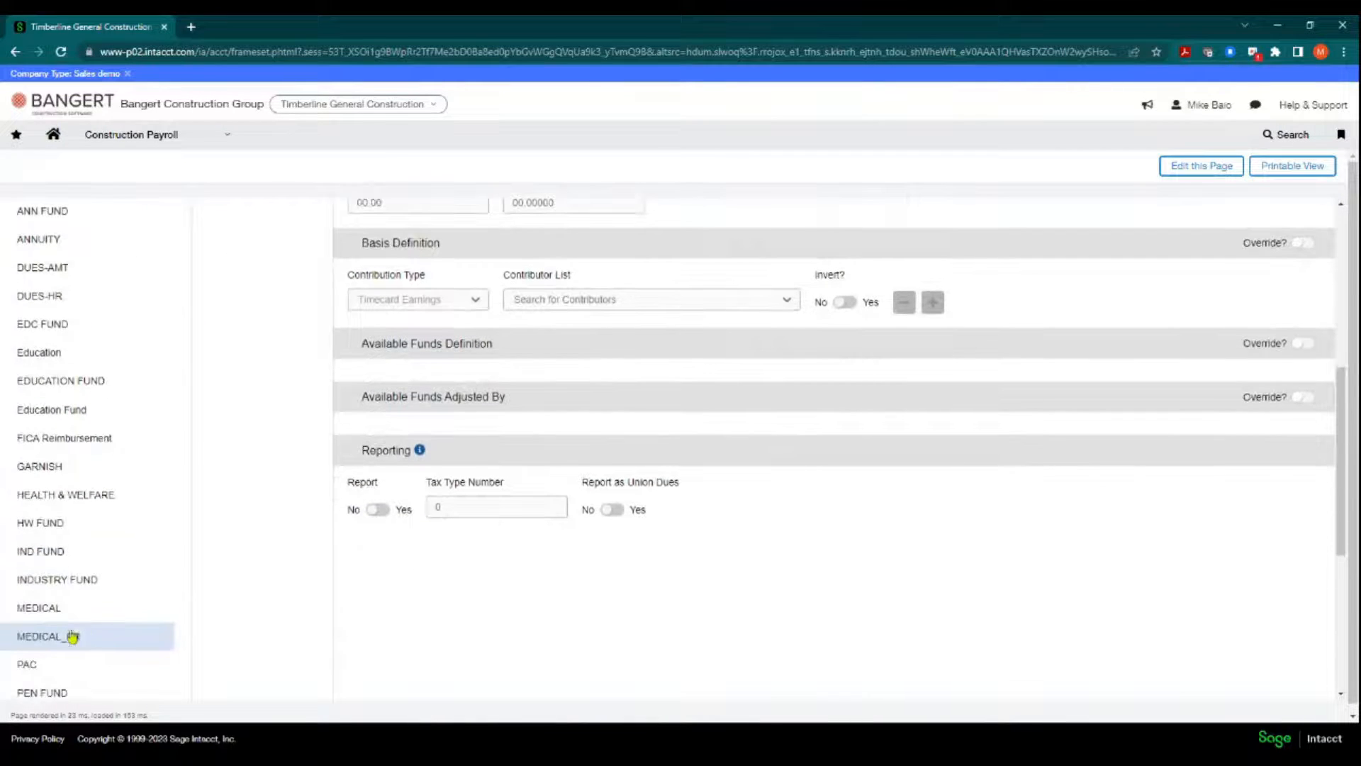
{"action": "scroll", "coordinate": [55, 478], "scroll_direction": "up", "scroll_amount": 3}
{"action": "scroll", "coordinate": [55, 477], "scroll_direction": "up", "scroll_amount": 3}
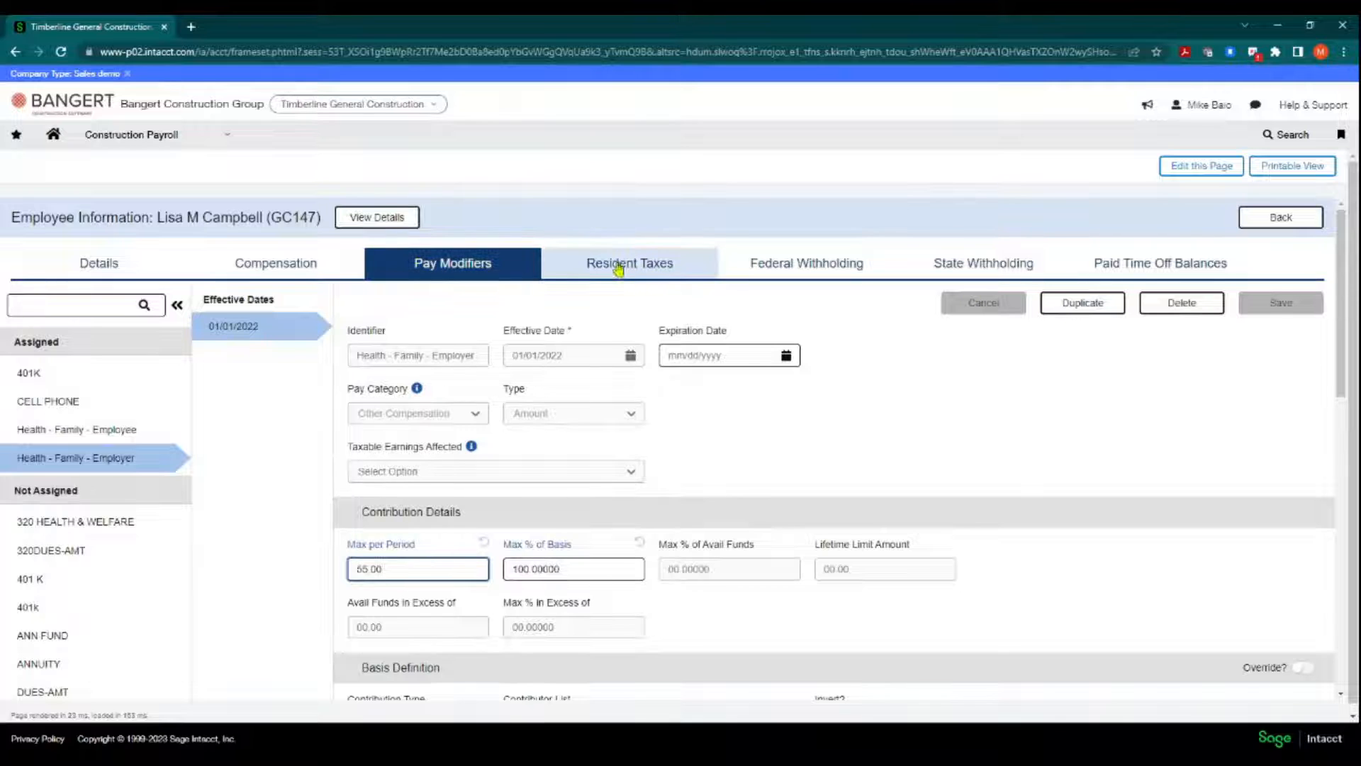
- Leave the pay modifiers without saving and examine the employee's resident taxes, including the options available as applicable taxes
{"action": "left_click", "coordinate": [643, 268]}
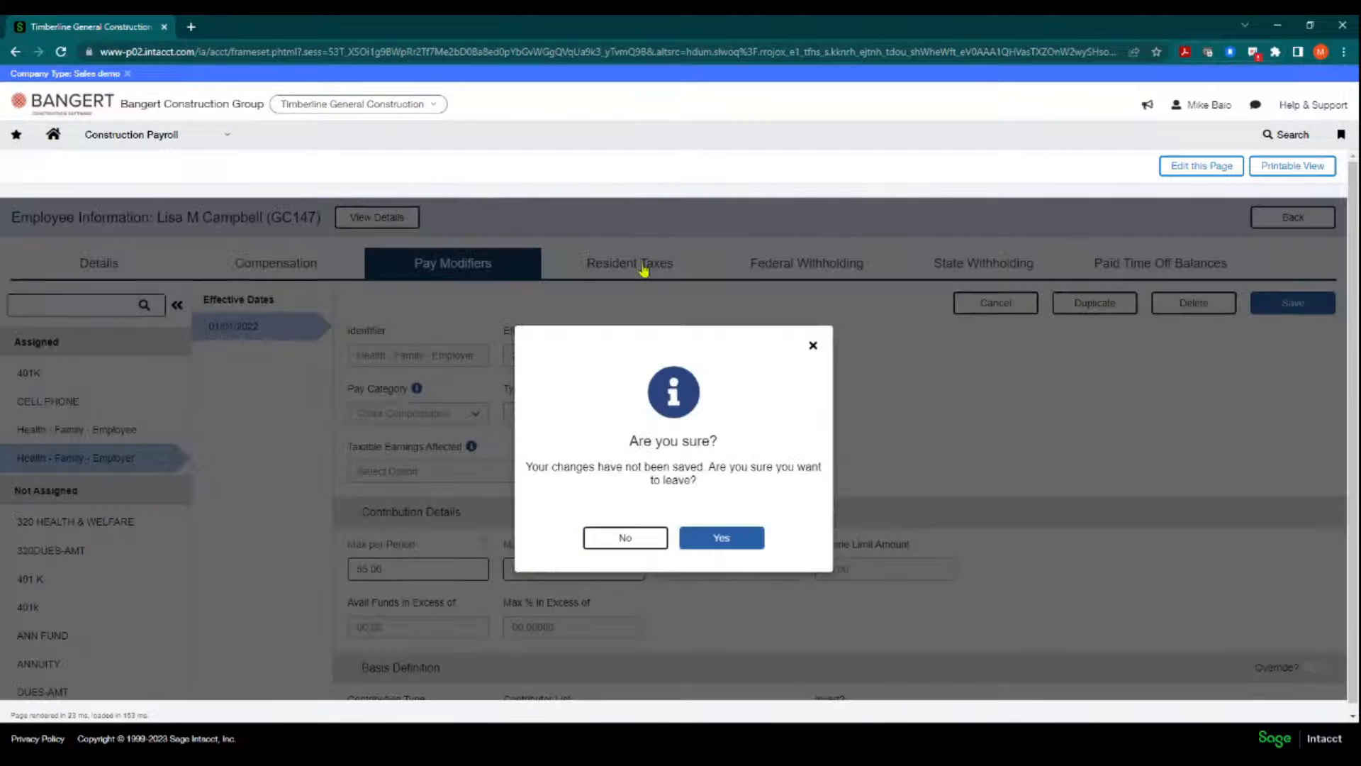
{"action": "left_click", "coordinate": [710, 539]}
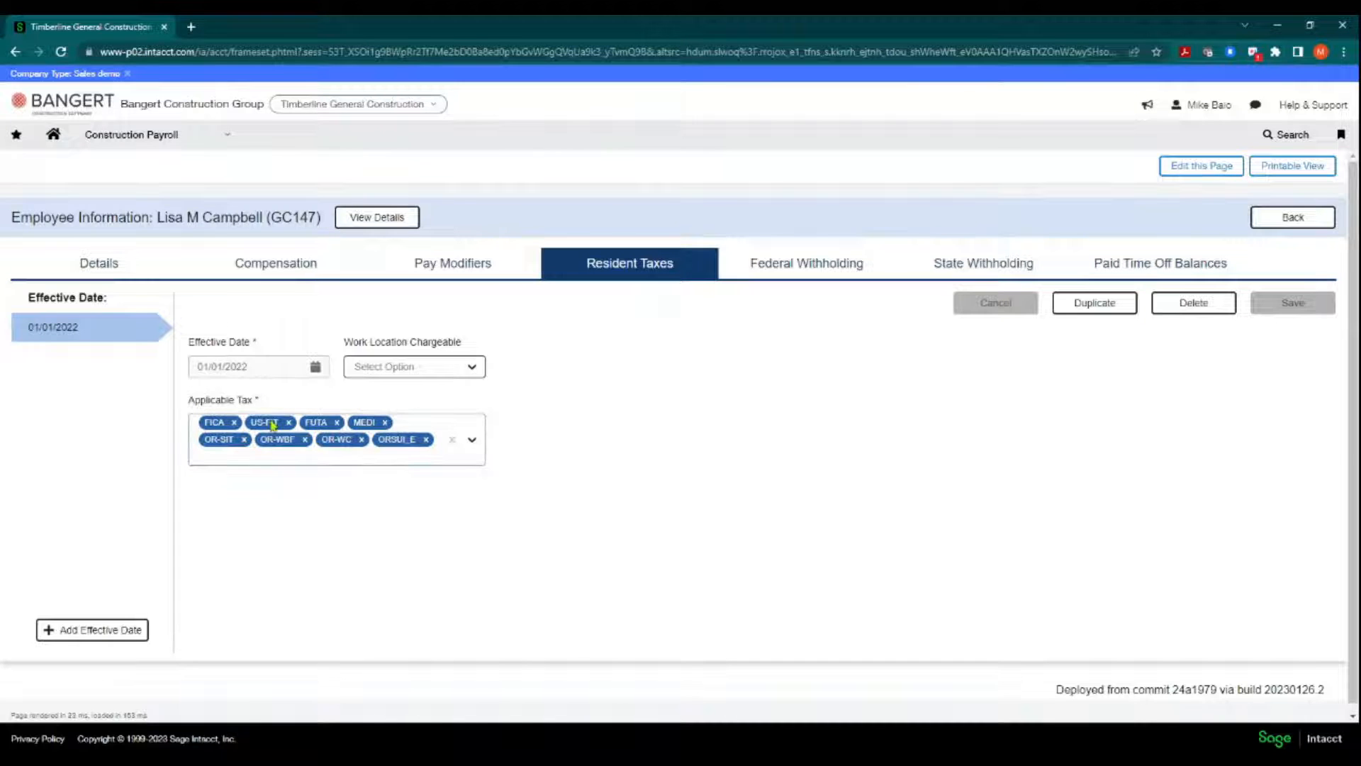
{"action": "left_click", "coordinate": [472, 441]}
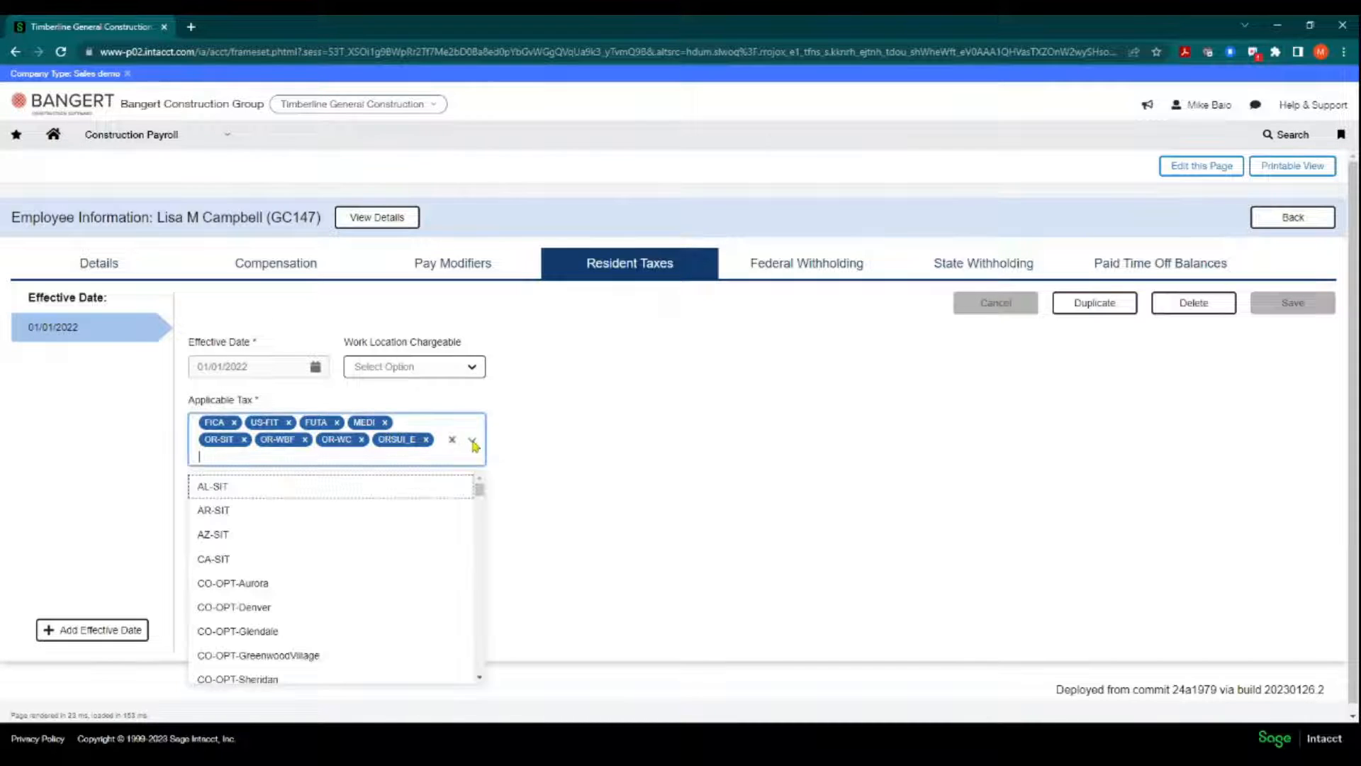
{"action": "left_click", "coordinate": [633, 374]}
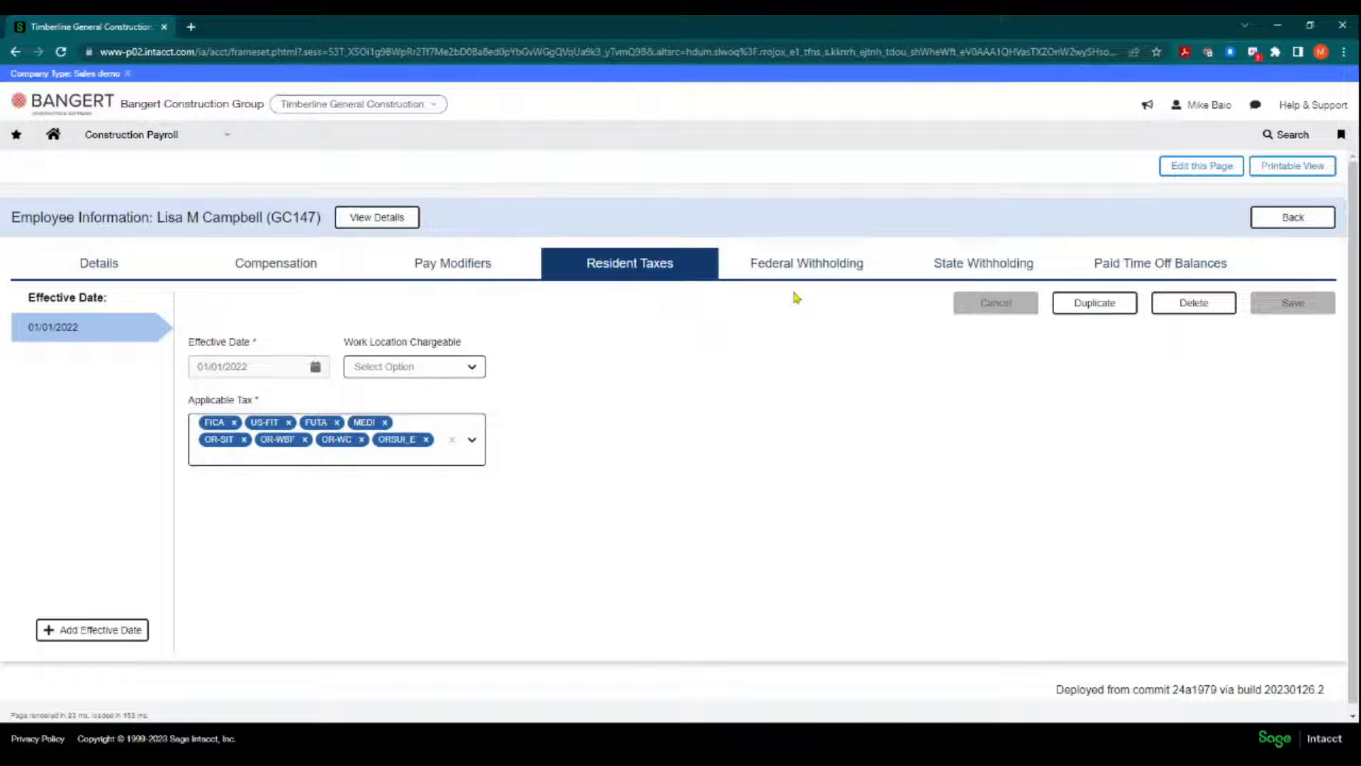
- Review the employee's federal withholding, checking the filing status, dependent amount, extra withholding and other income
{"action": "left_click", "coordinate": [804, 269]}
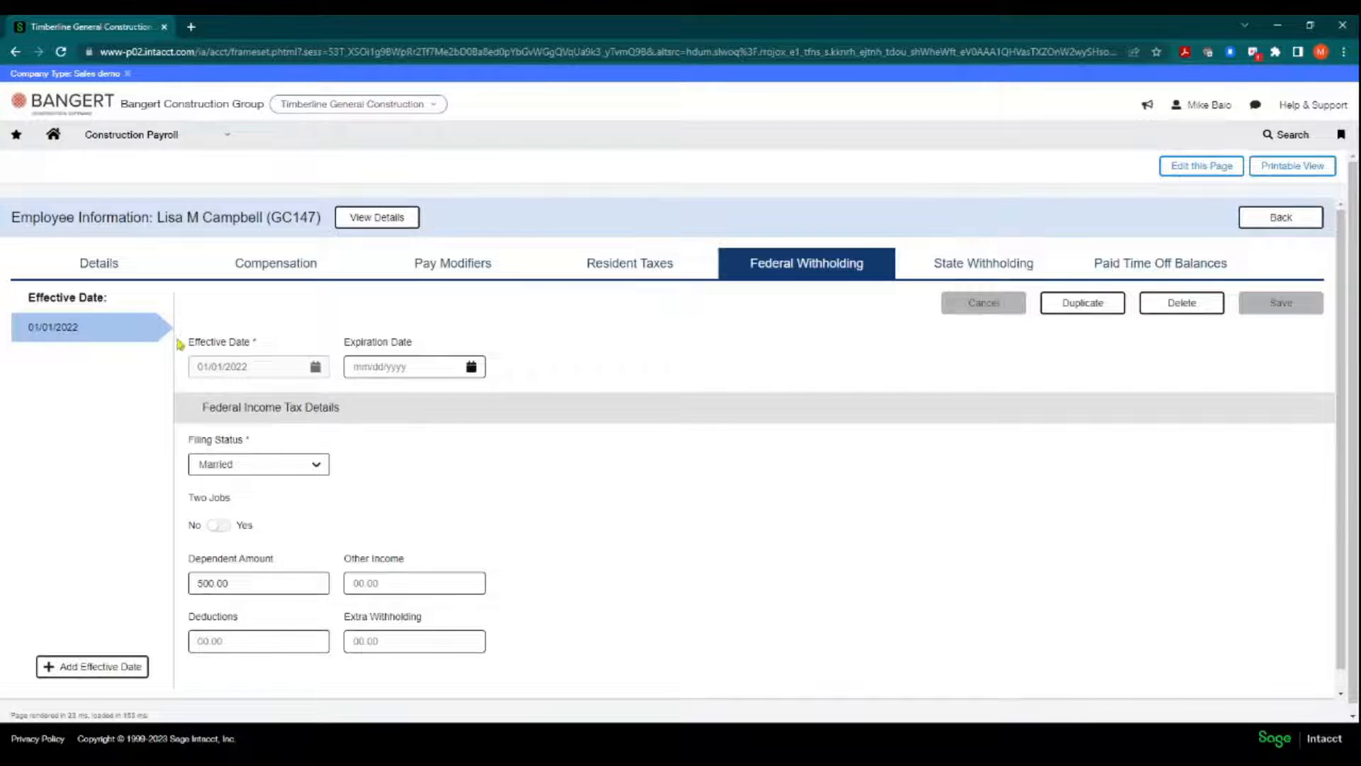
{"action": "left_click", "coordinate": [317, 469]}
{"action": "left_click", "coordinate": [279, 516]}
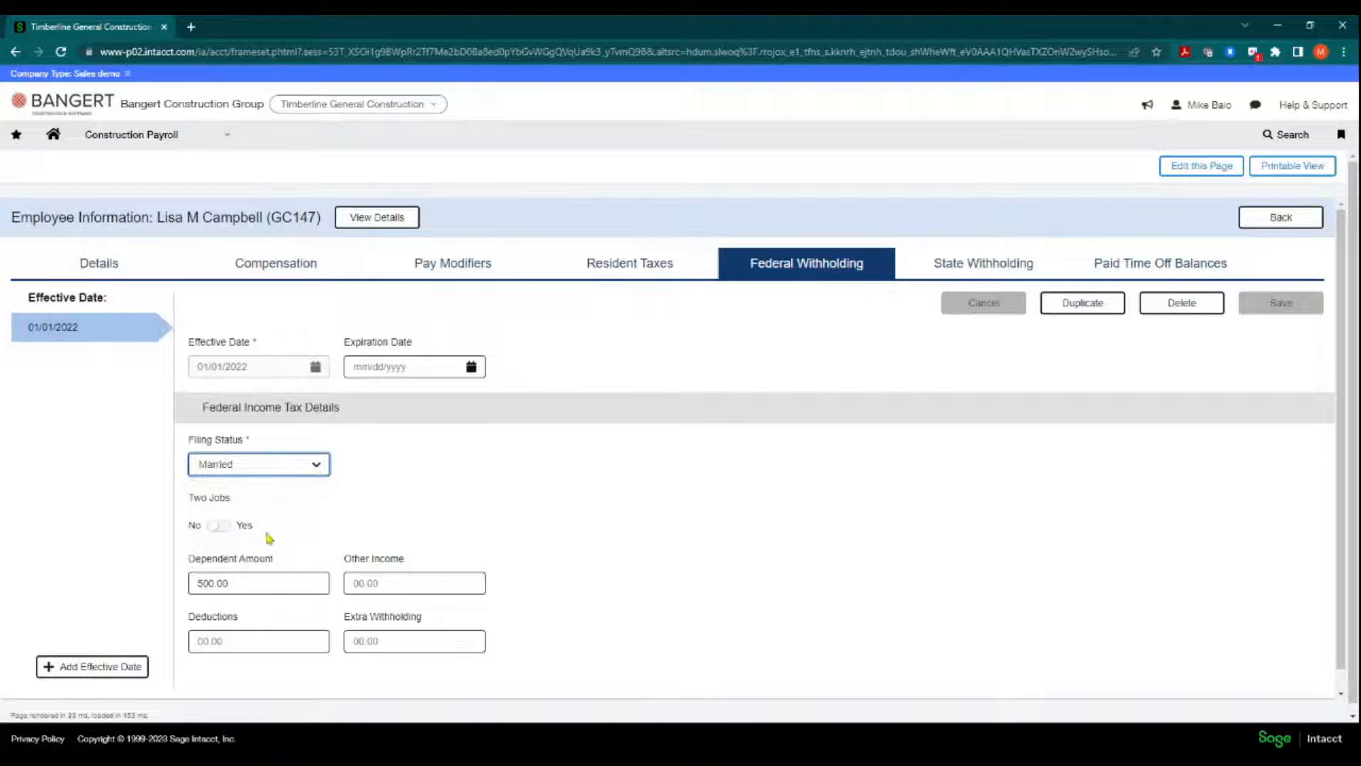
{"action": "left_click", "coordinate": [235, 582]}
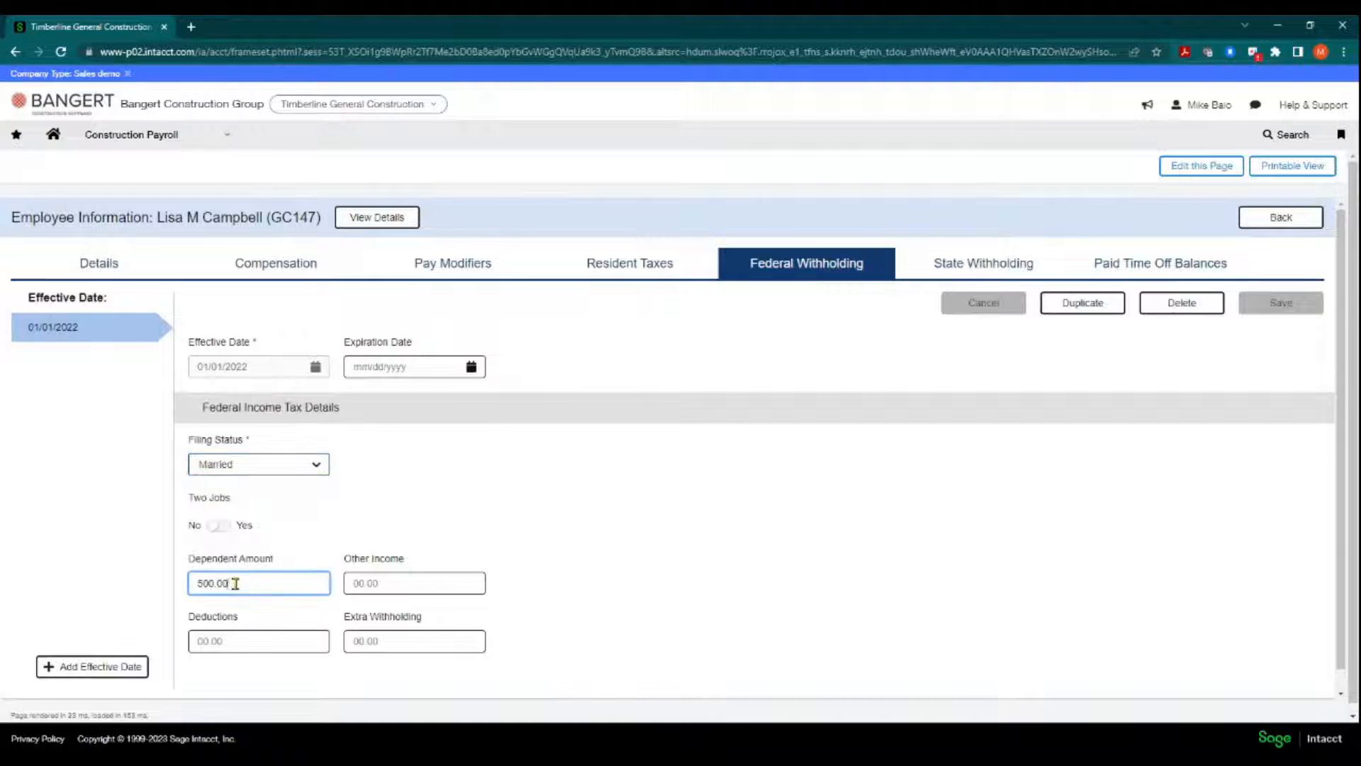
{"action": "left_click", "coordinate": [371, 644]}
{"action": "left_click", "coordinate": [392, 578]}
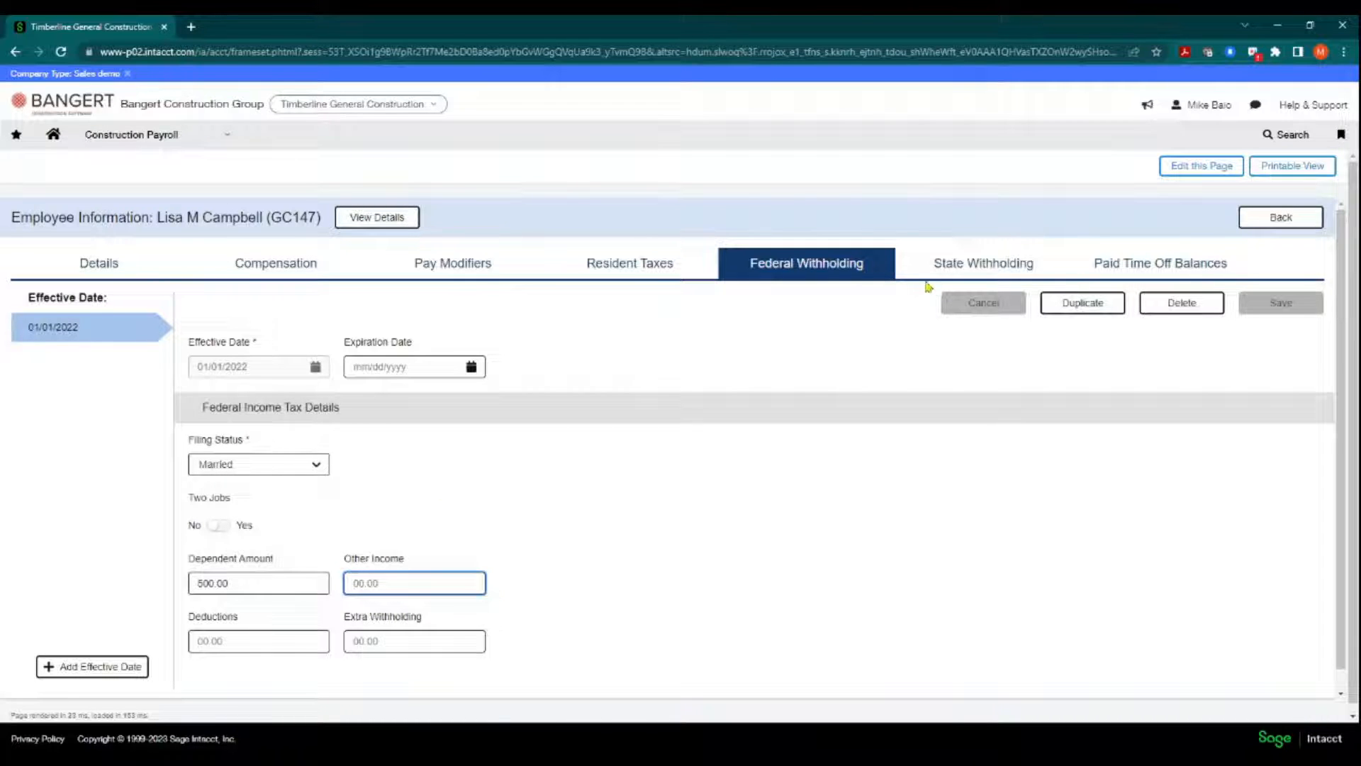
- Review the assigned OR-SIT state withholding and compare the election fields for AR-SIT, CA-SIT, DC-SIT and GA-SIT
{"action": "left_click", "coordinate": [960, 272]}
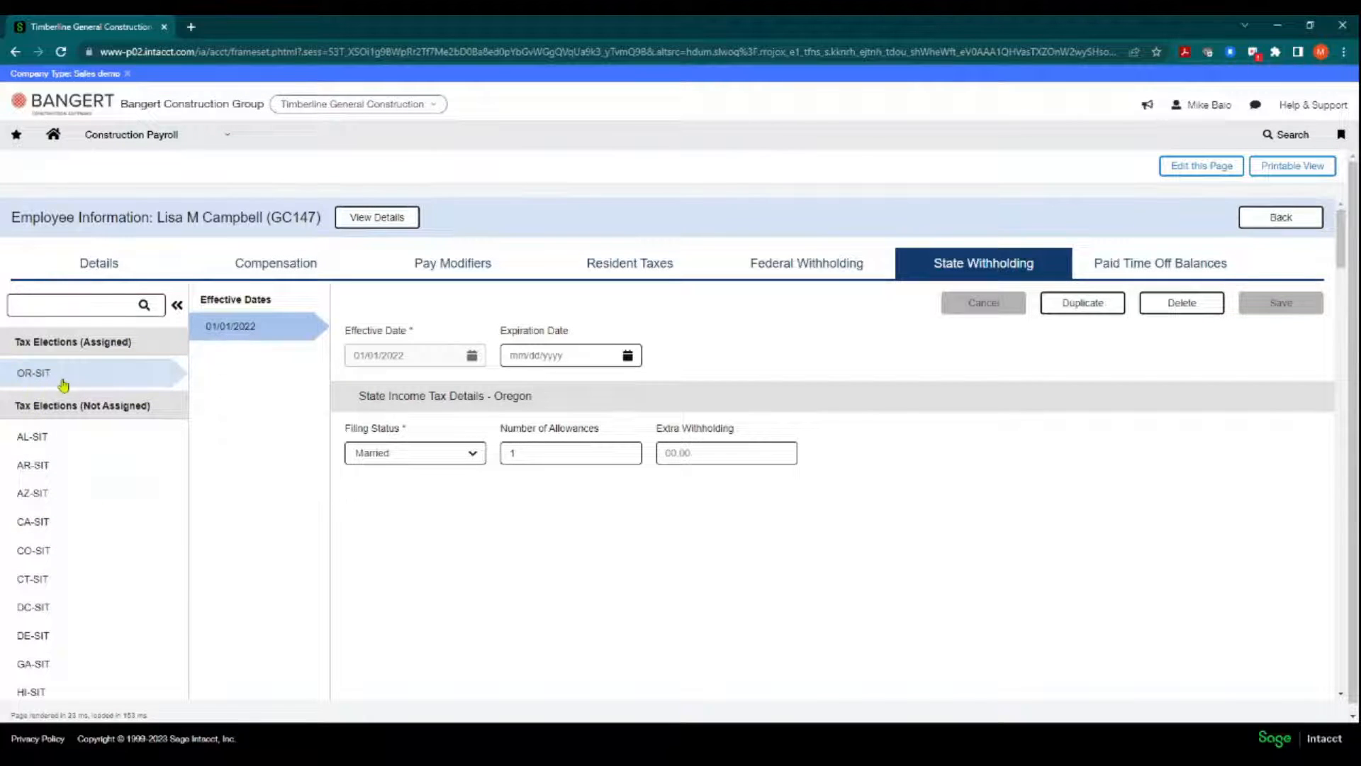
{"action": "left_click", "coordinate": [28, 468]}
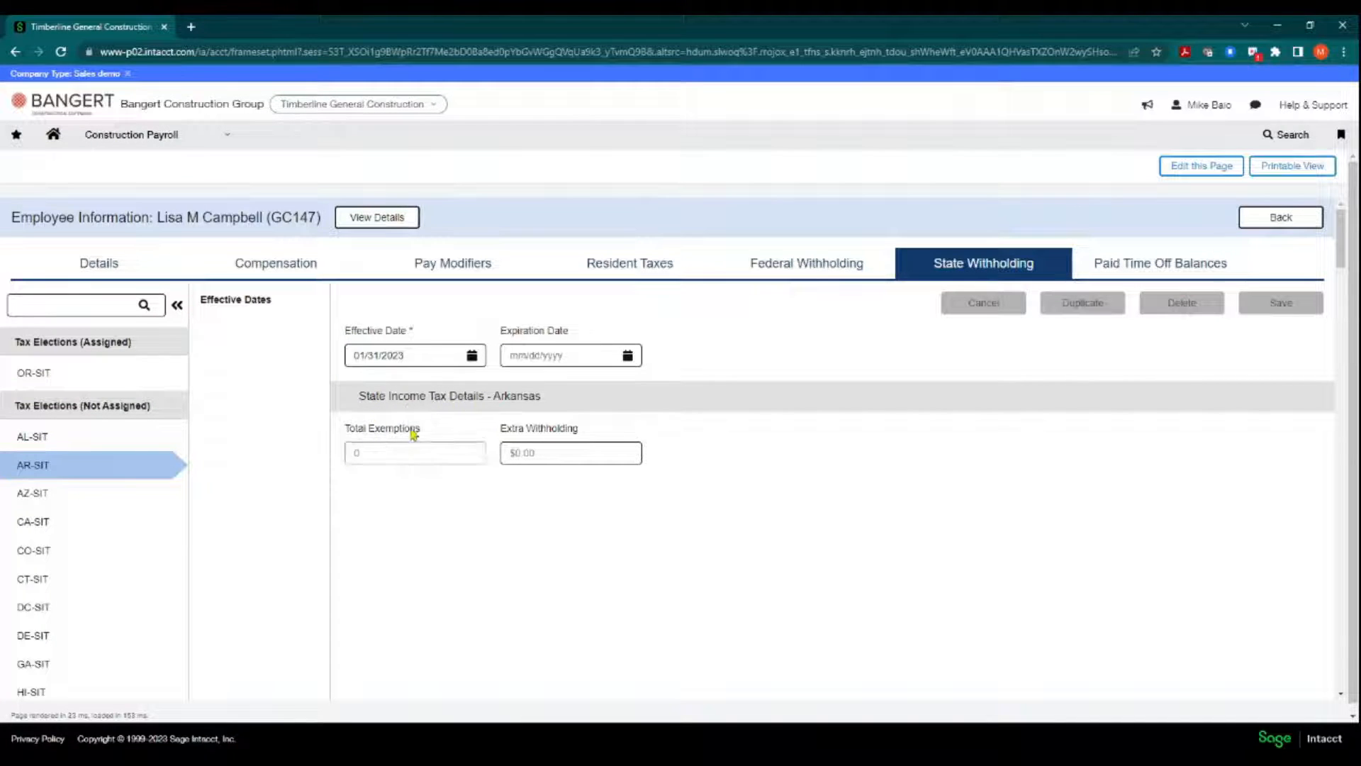
{"action": "left_click", "coordinate": [35, 523]}
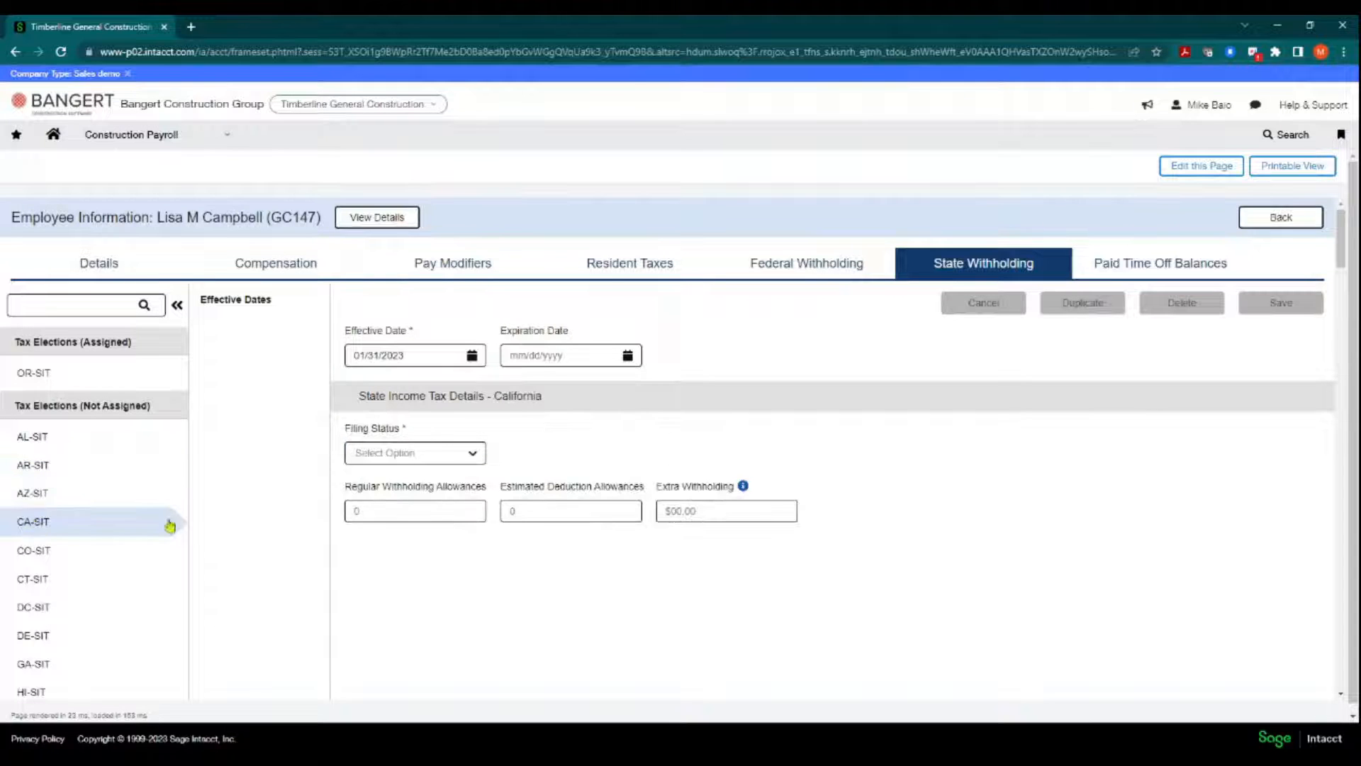
{"action": "left_click", "coordinate": [471, 454]}
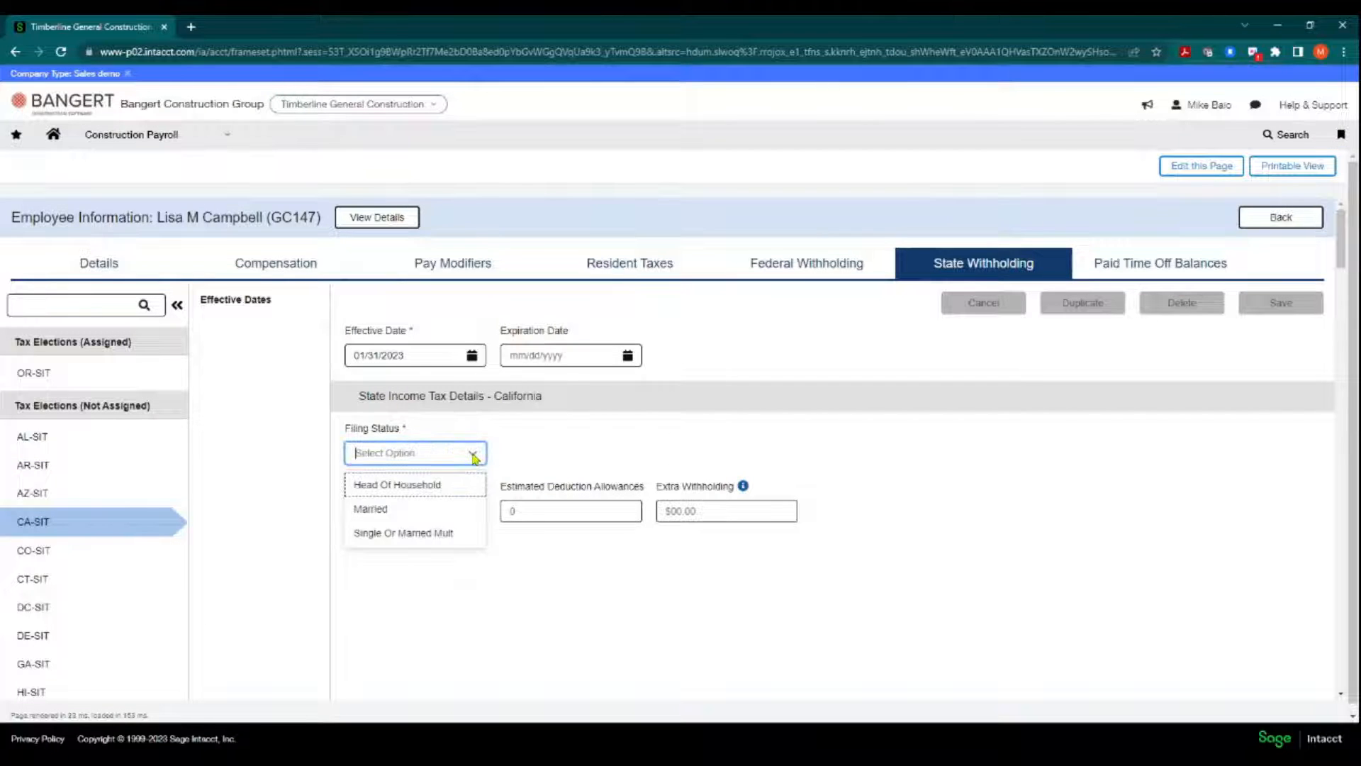
{"action": "left_click", "coordinate": [474, 454]}
{"action": "left_click", "coordinate": [44, 608]}
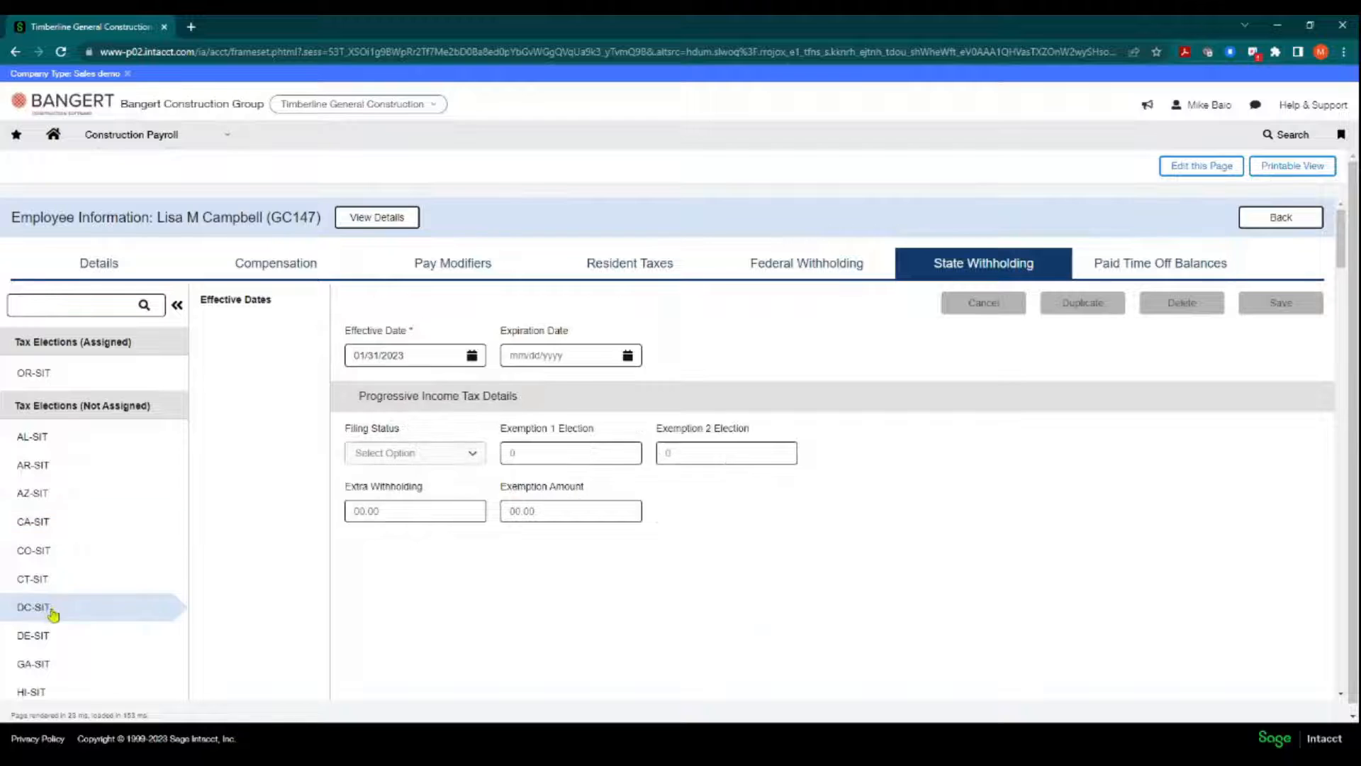
{"action": "left_click", "coordinate": [32, 663]}
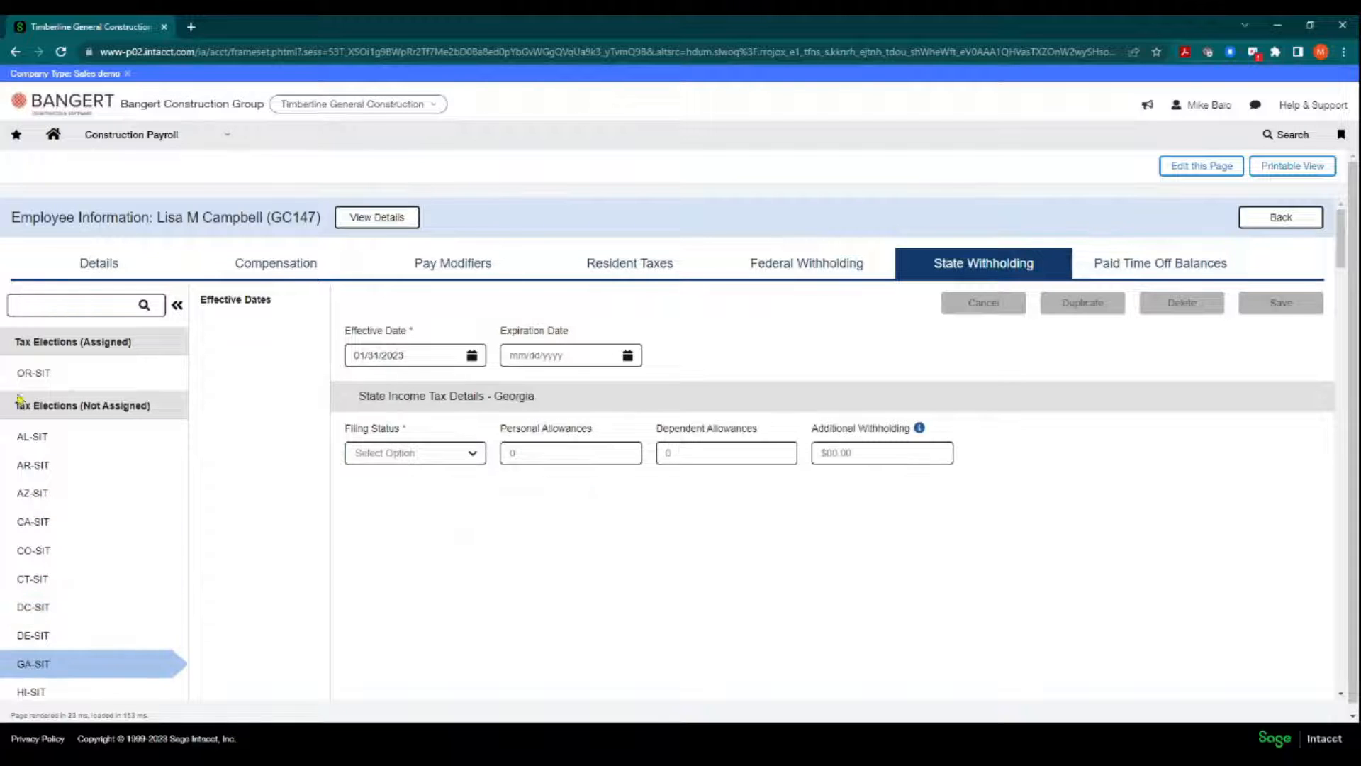
{"action": "left_click", "coordinate": [34, 373]}
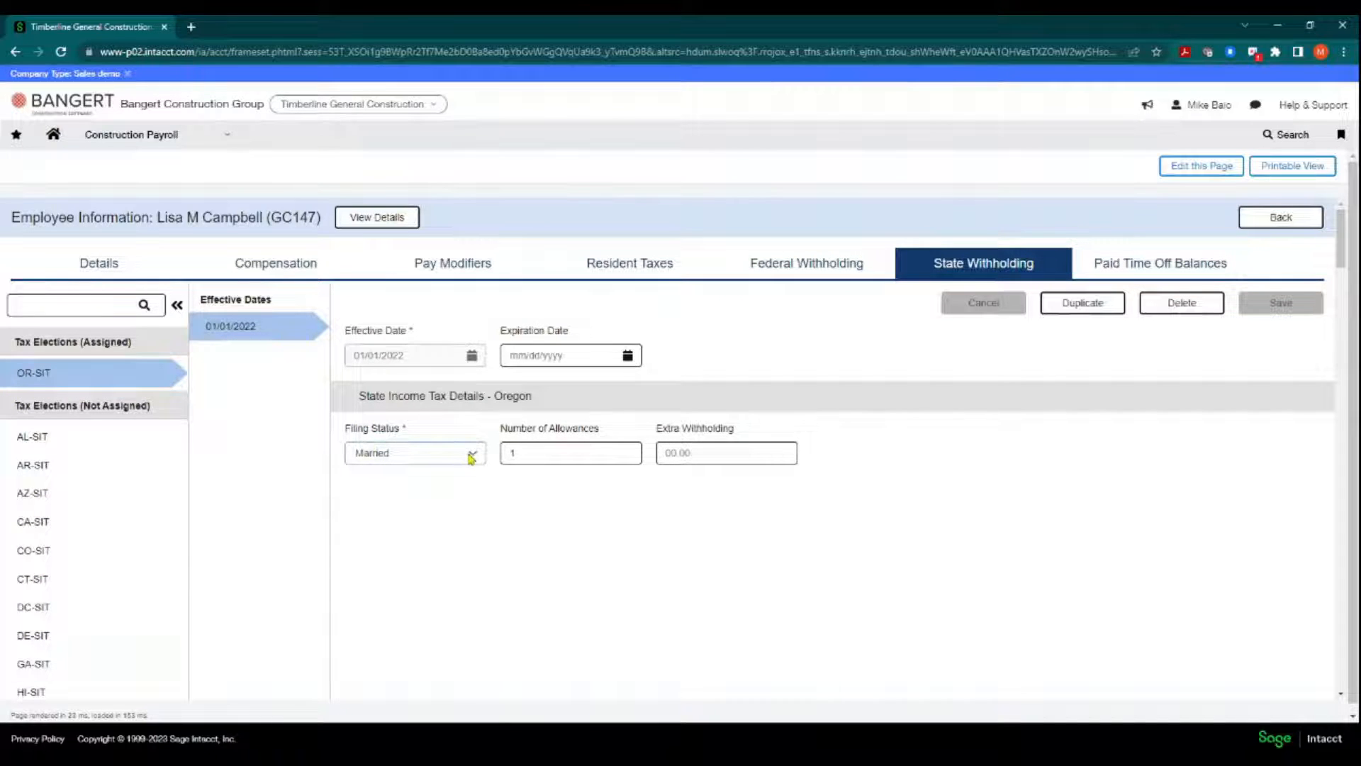
{"action": "left_click", "coordinate": [686, 454]}
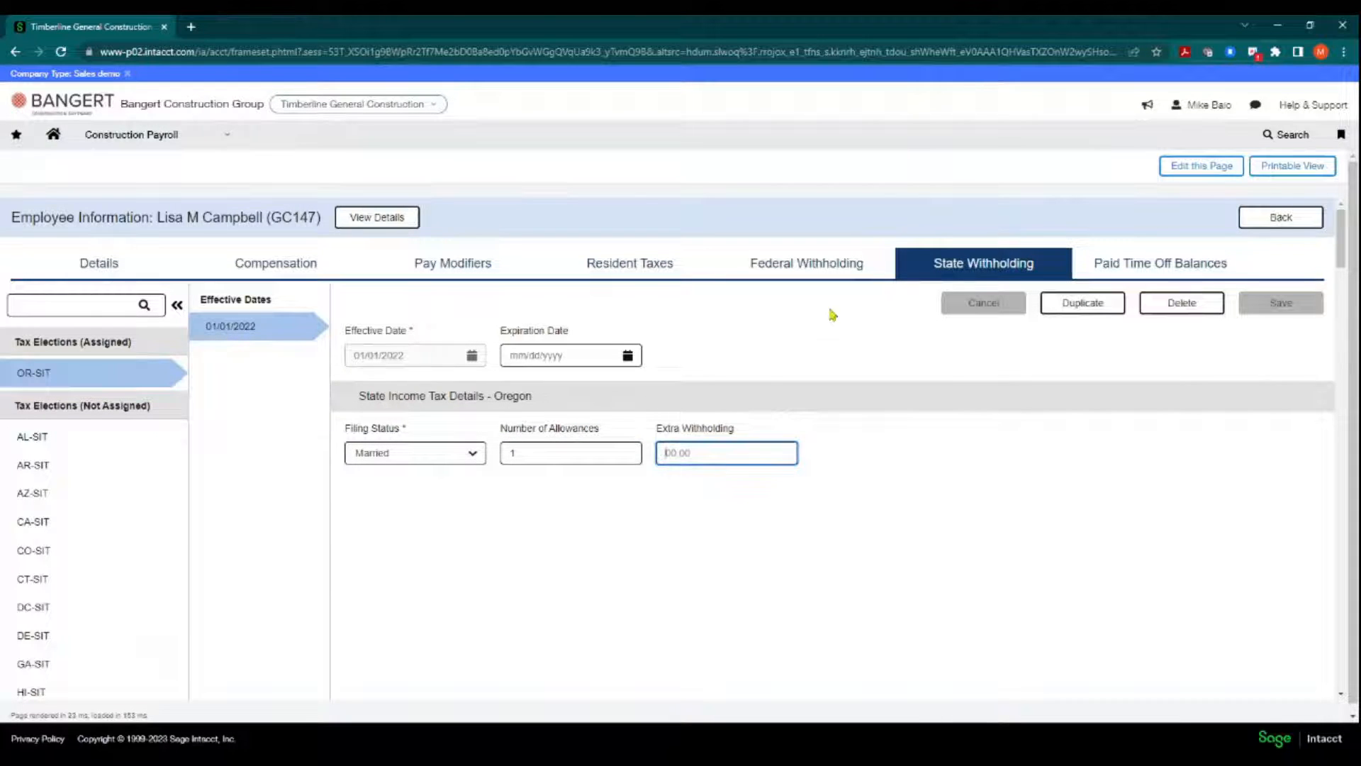
- Check the employee's paid time off balances and return to the employee table
{"action": "left_click", "coordinate": [1149, 263]}
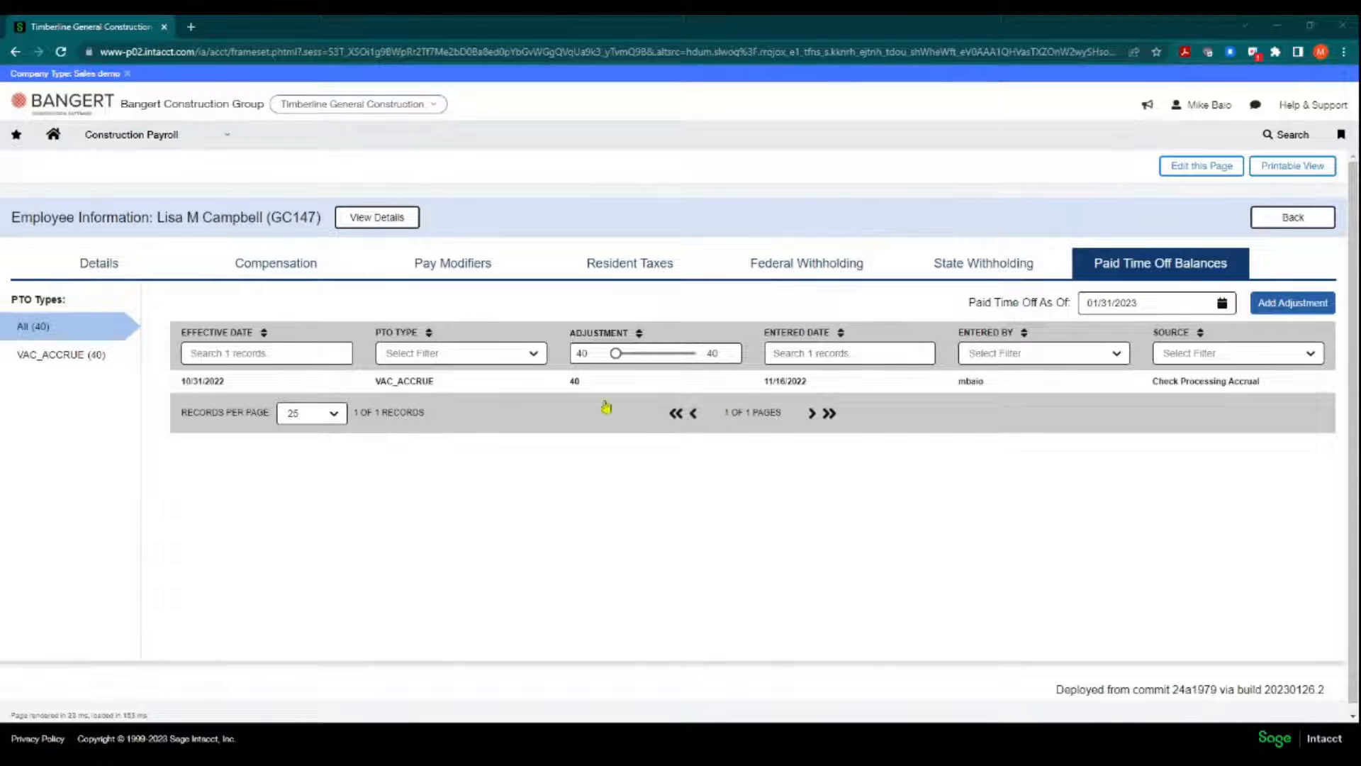
{"action": "left_click", "coordinate": [1293, 222]}
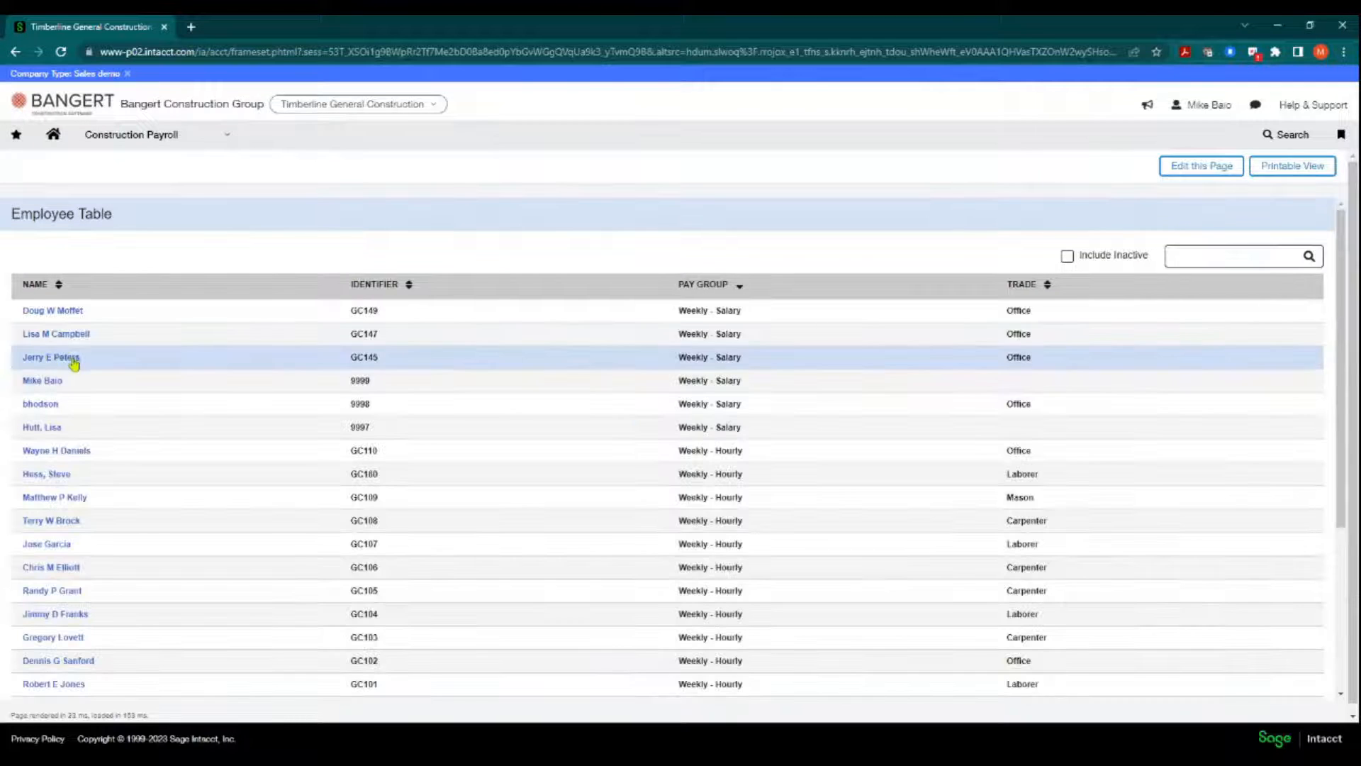
- Open the Weekly - Hourly laborer listed just below the hourly office employee and review the details, including the tax classification code
{"action": "left_click", "coordinate": [47, 473]}
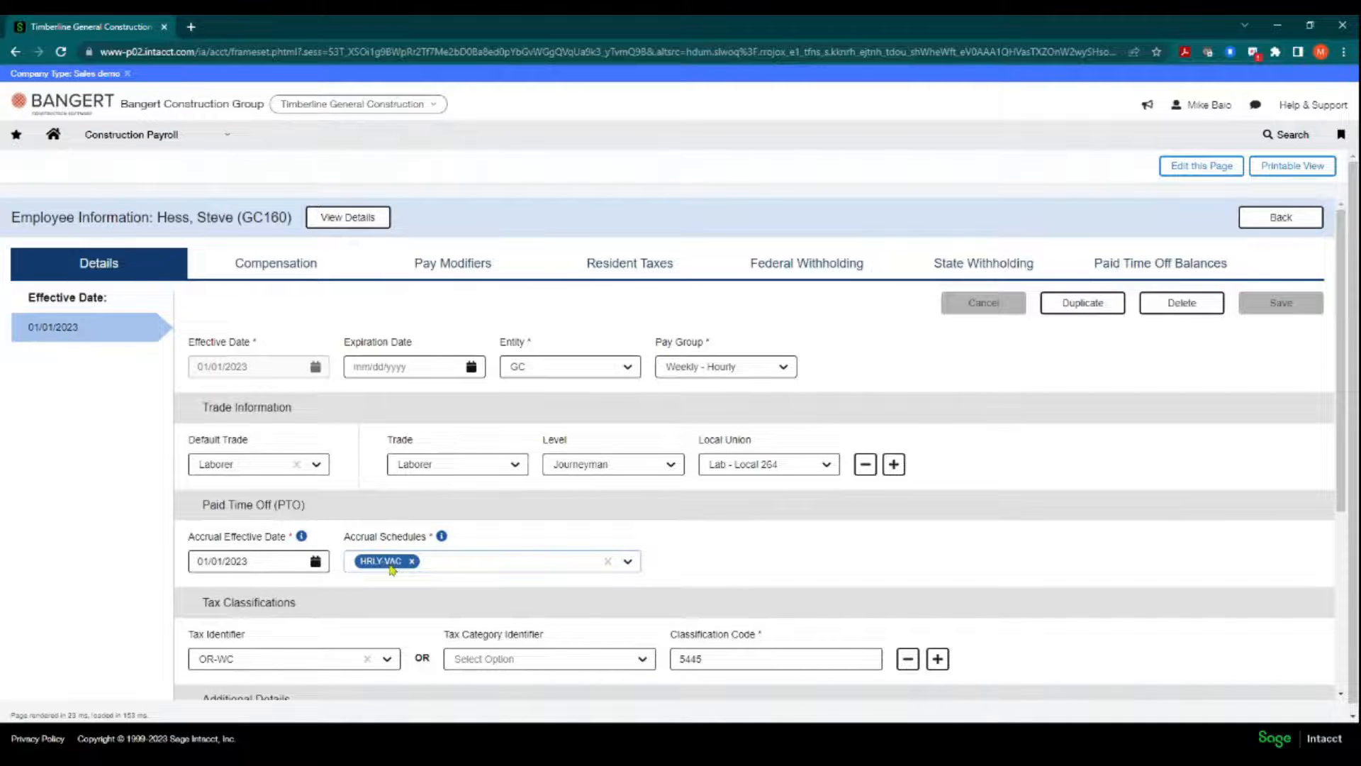
{"action": "scroll", "coordinate": [392, 569], "scroll_direction": "down", "scroll_amount": 1}
{"action": "left_click", "coordinate": [752, 589]}
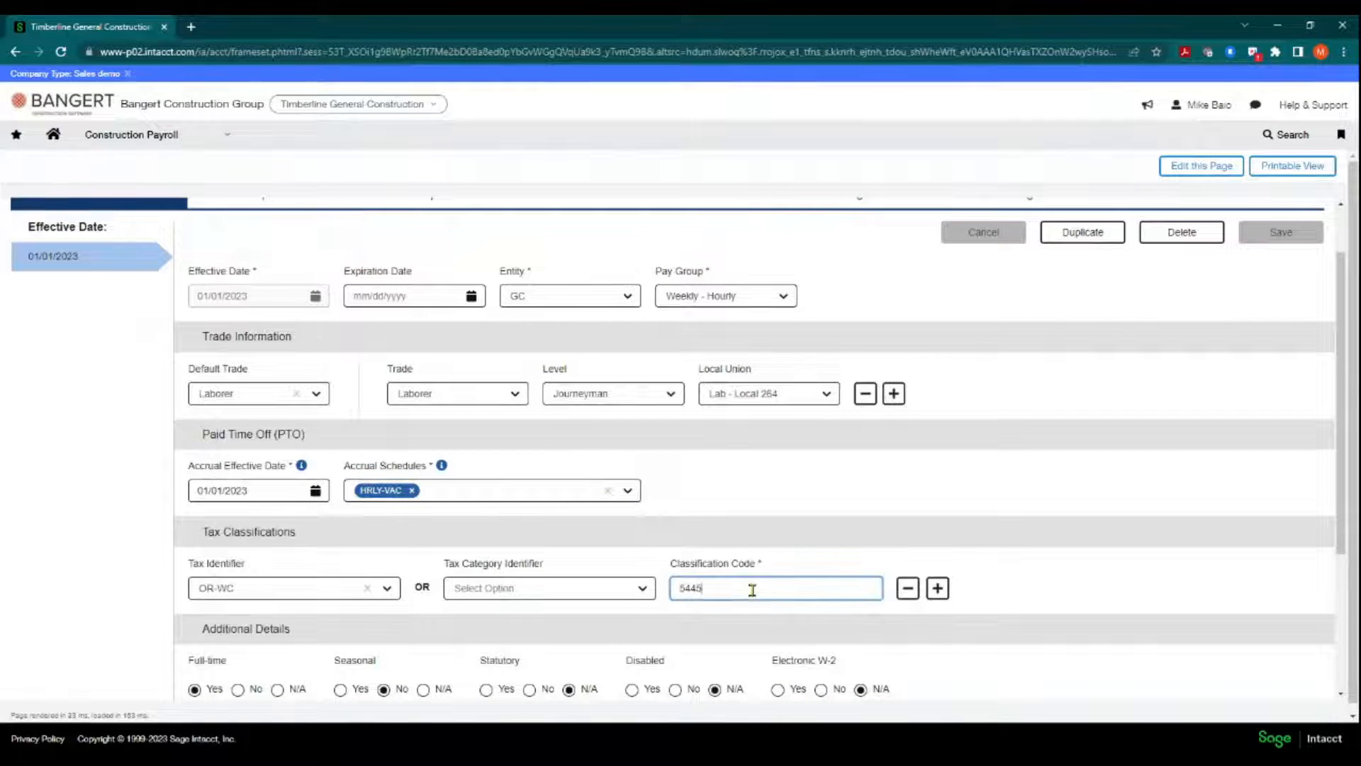
{"action": "scroll", "coordinate": [752, 579], "scroll_direction": "up", "scroll_amount": 1}
- Review the hourly employee's compensation, expanding the Laborer: Foreman and Laborer: Journeyman pay rate schedules
{"action": "left_click", "coordinate": [274, 258]}
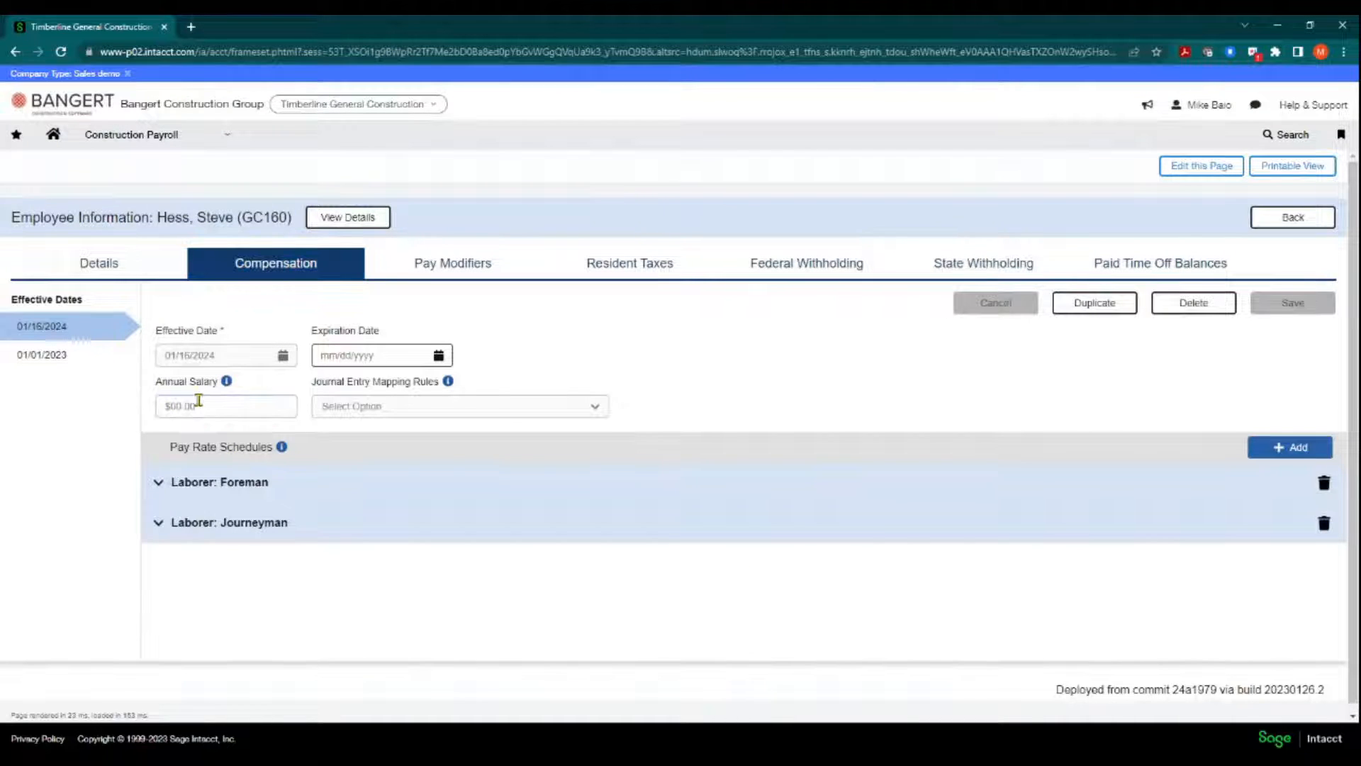
{"action": "left_click", "coordinate": [158, 483]}
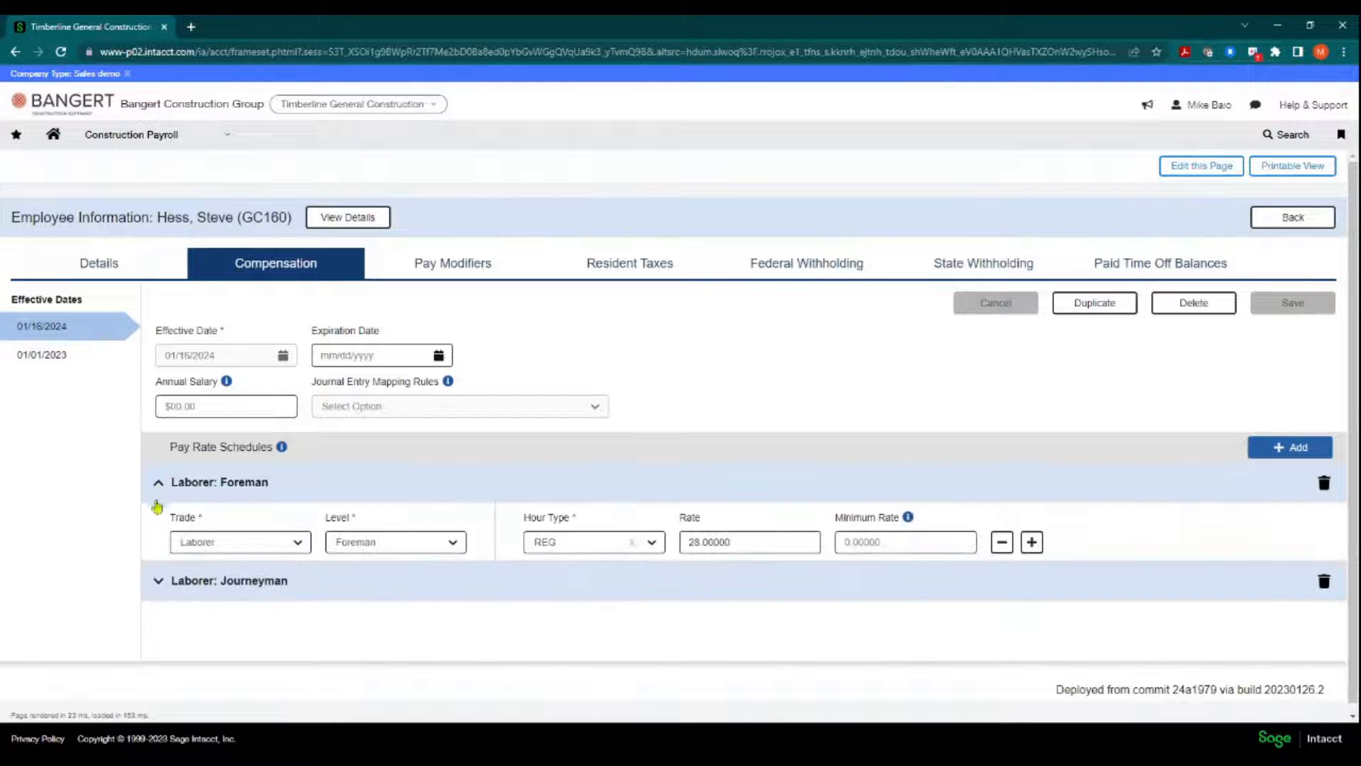
{"action": "left_click", "coordinate": [156, 580]}
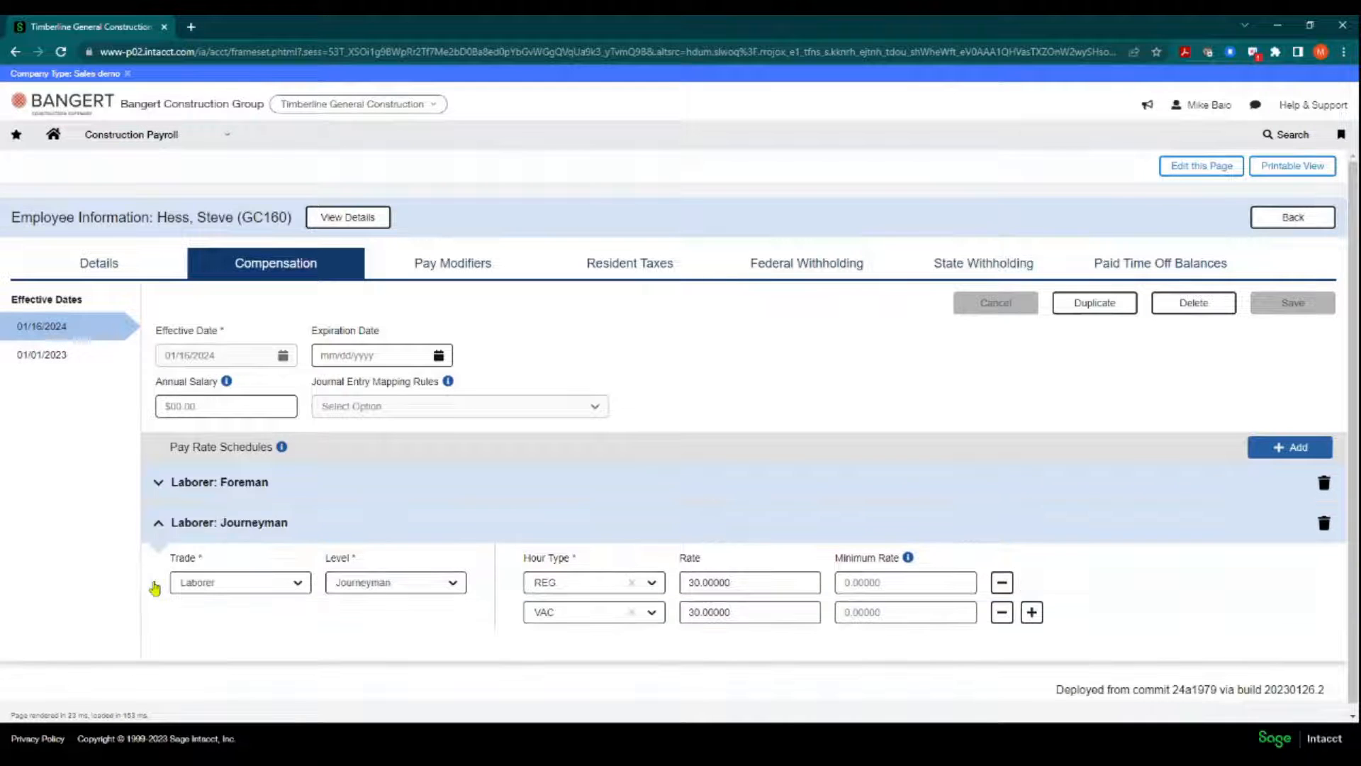
- Try changing the Laborer: Foreman pay rate schedule to trade Office, level Estimating and hour type REG, and discard the edits
{"action": "left_click", "coordinate": [156, 489]}
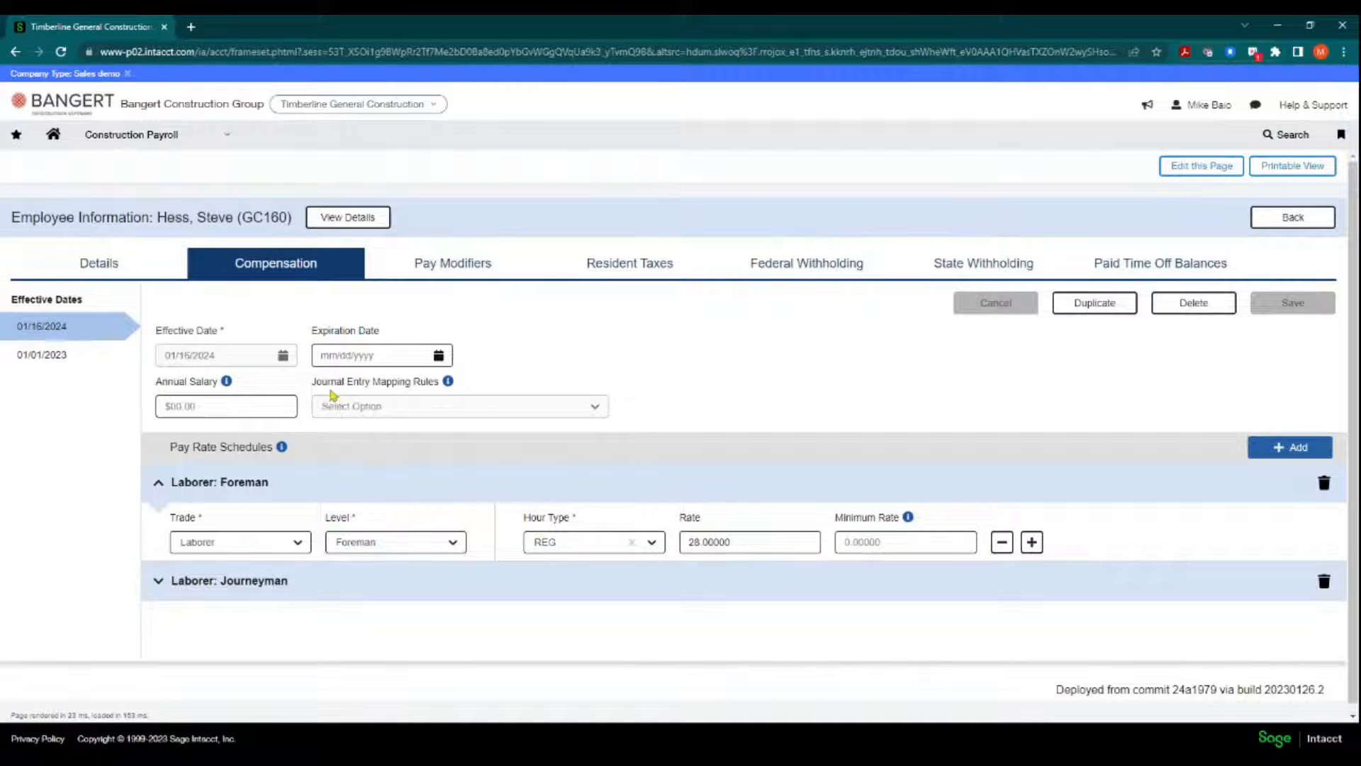
{"action": "left_click", "coordinate": [298, 544]}
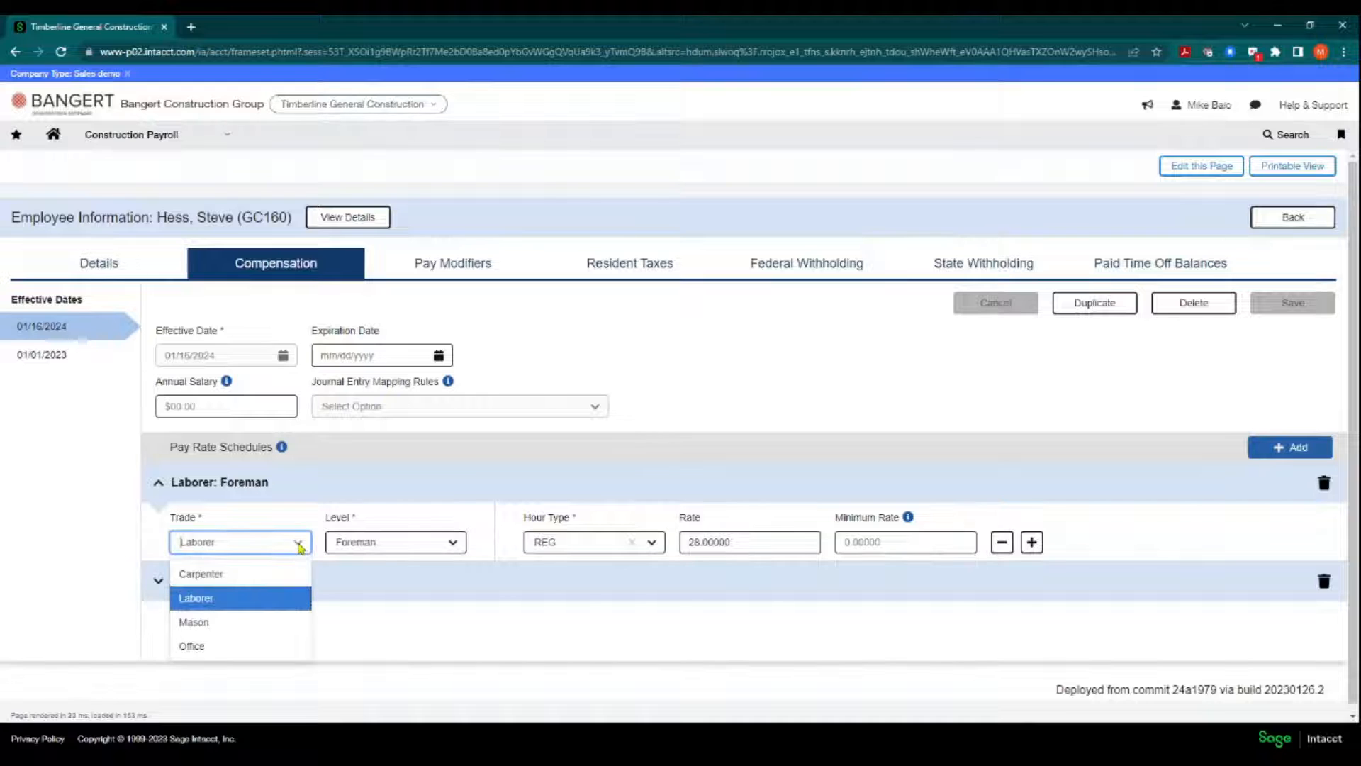
{"action": "left_click", "coordinate": [219, 645]}
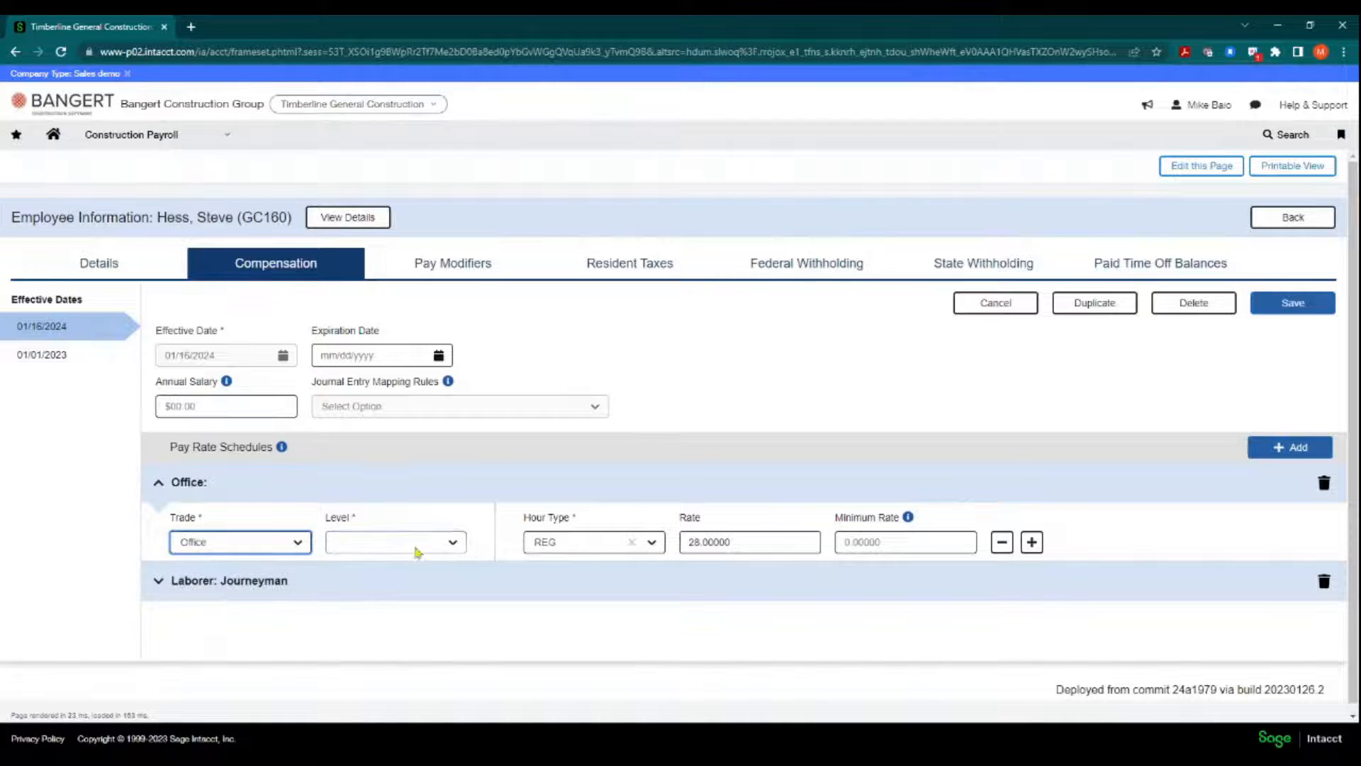
{"action": "left_click", "coordinate": [456, 544]}
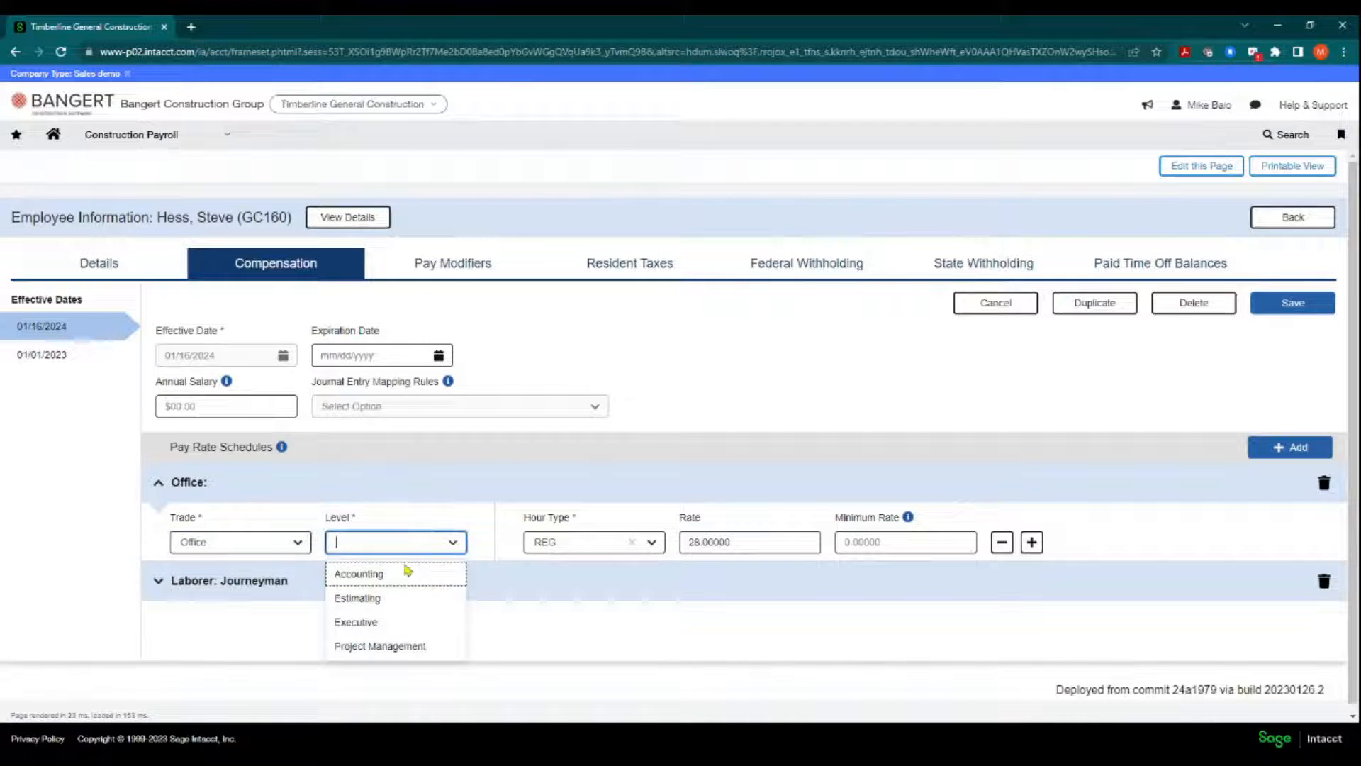
{"action": "left_click", "coordinate": [358, 599]}
{"action": "left_click", "coordinate": [586, 542]}
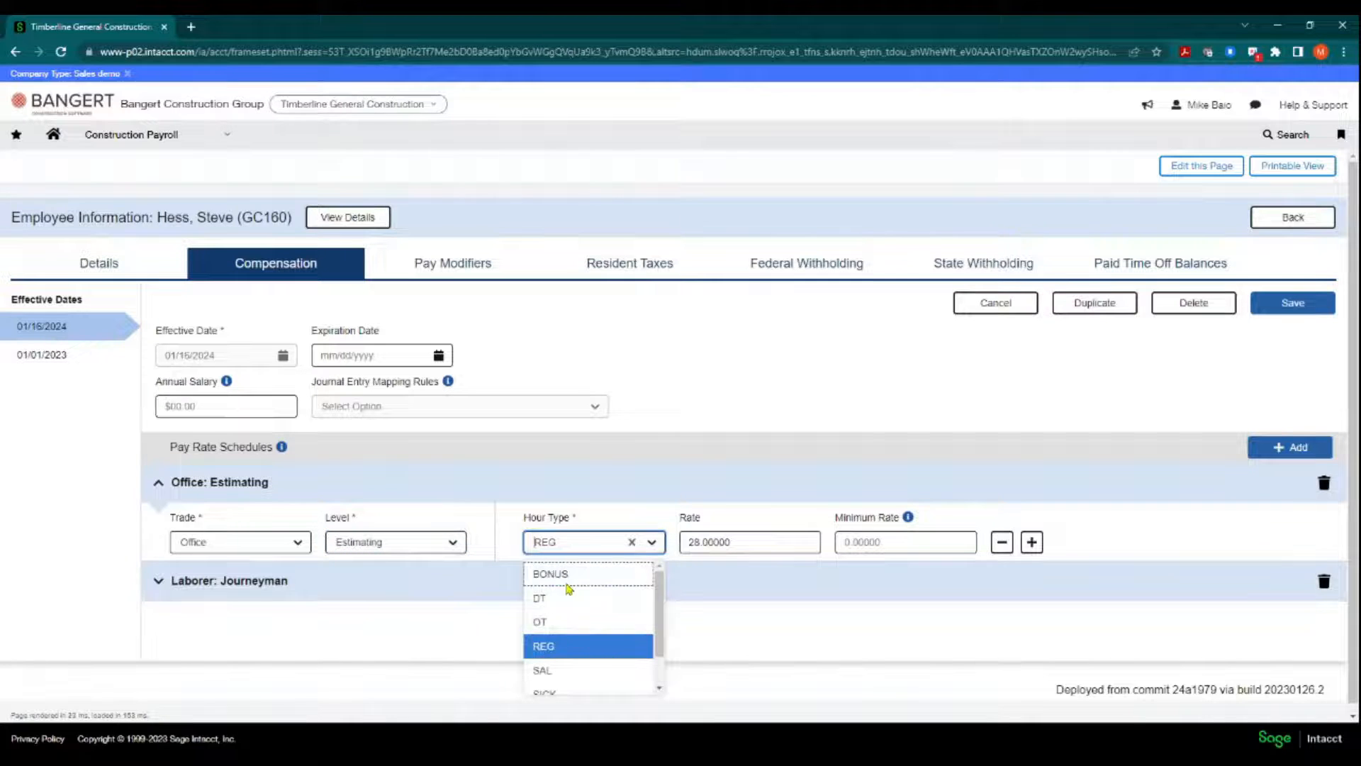
{"action": "left_click", "coordinate": [557, 647]}
{"action": "double_click", "coordinate": [716, 543]}
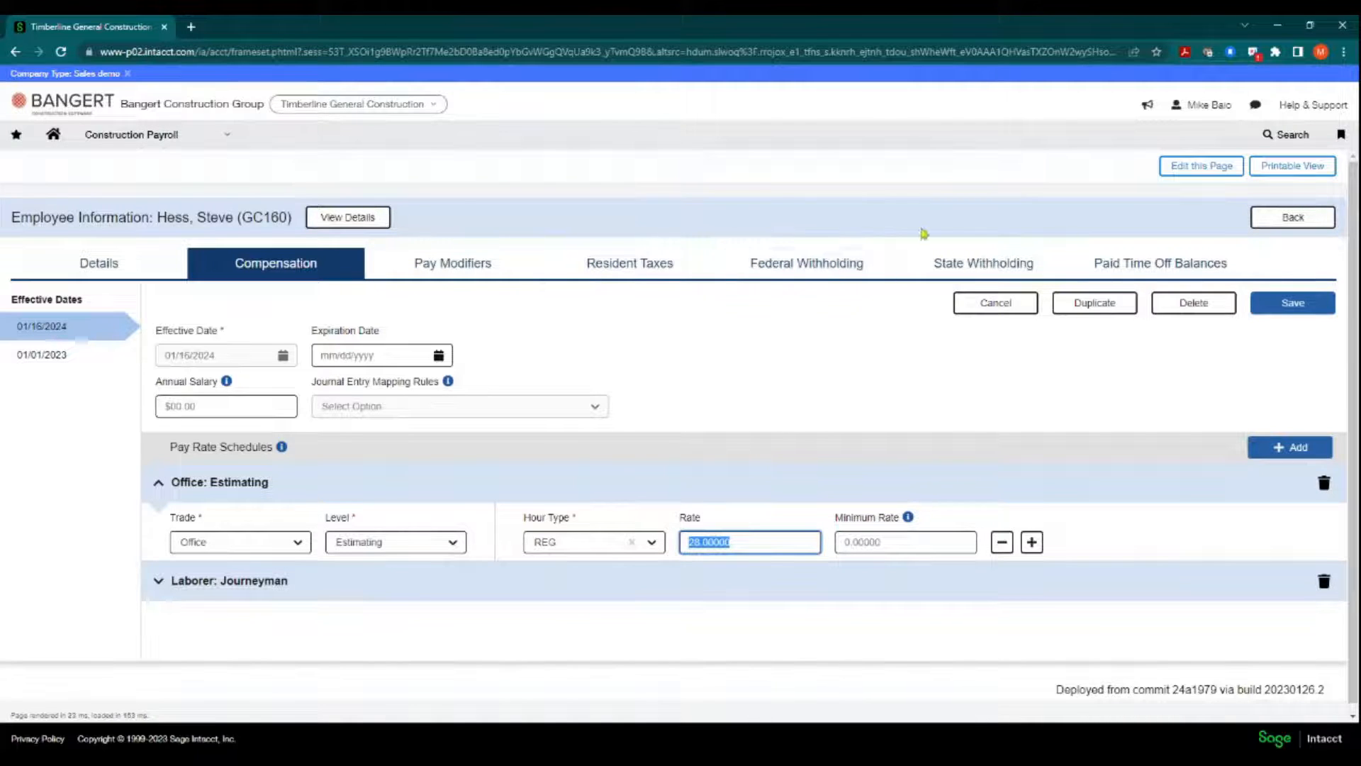
{"action": "left_click", "coordinate": [999, 305]}
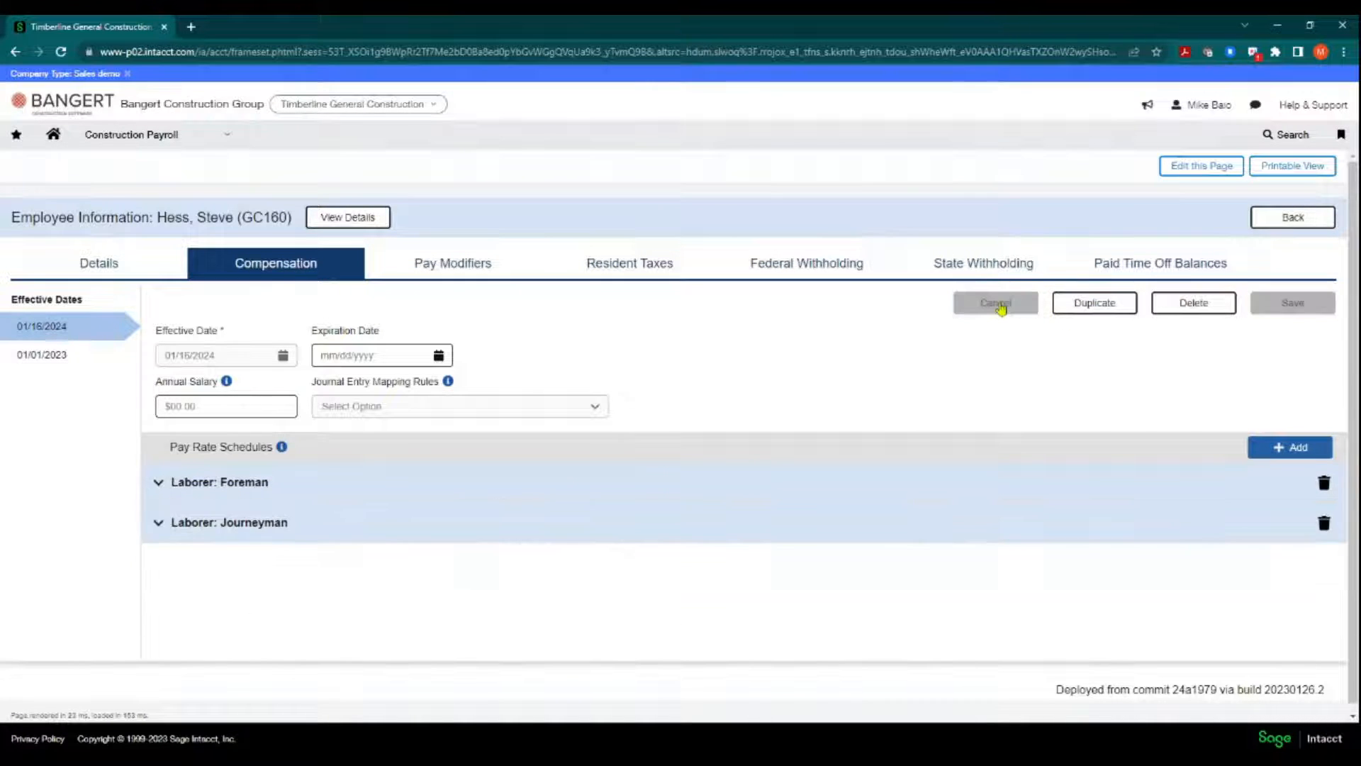
- Leave the employee record and open the Timecards component of Construction Payroll
{"action": "left_click", "coordinate": [1300, 217]}
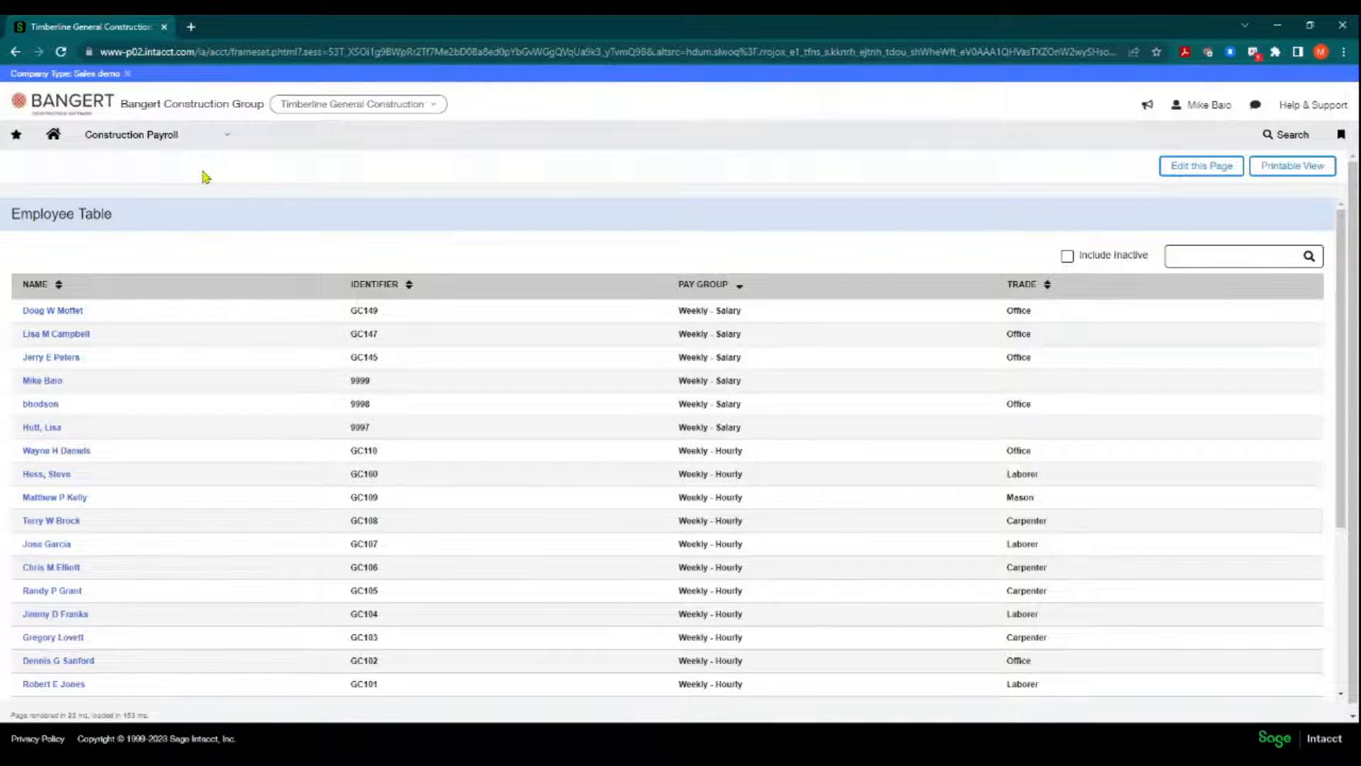
{"action": "left_click", "coordinate": [225, 142]}
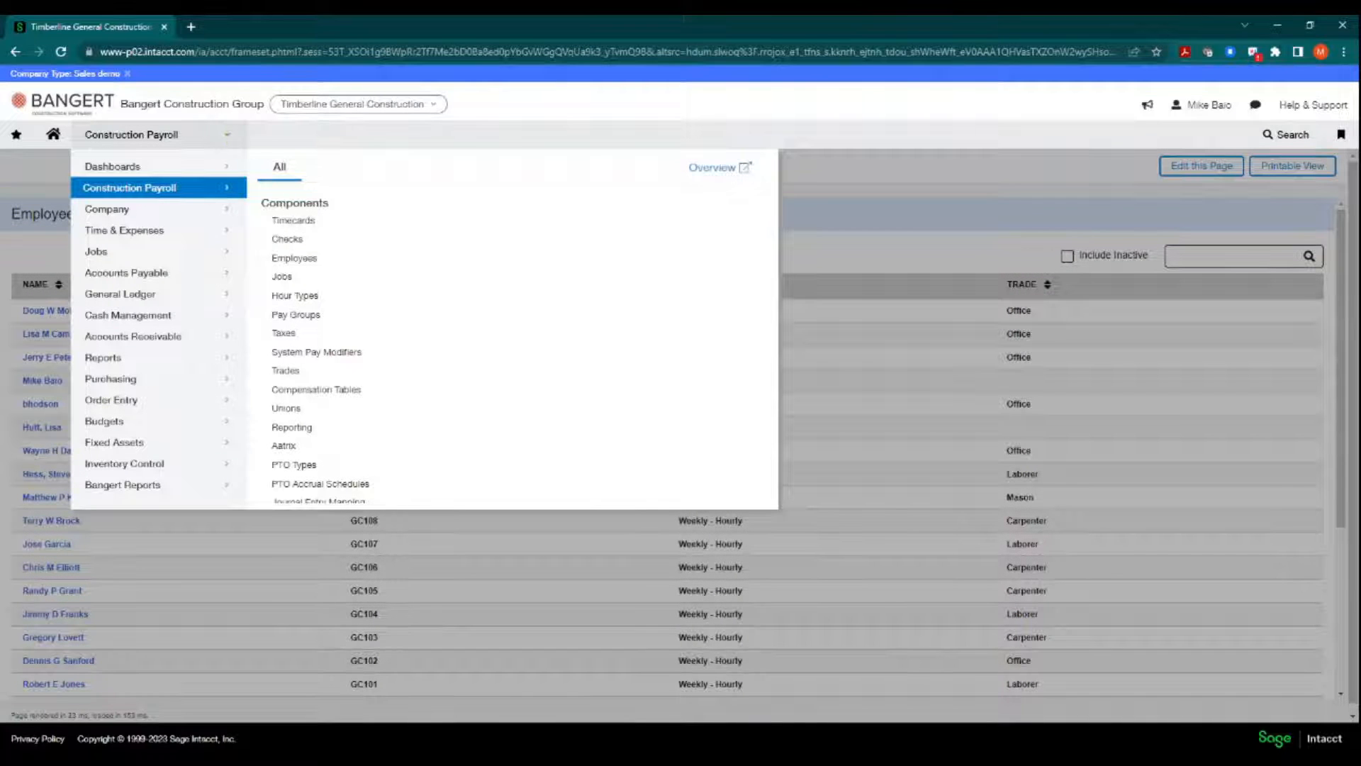
{"action": "left_click", "coordinate": [287, 223]}
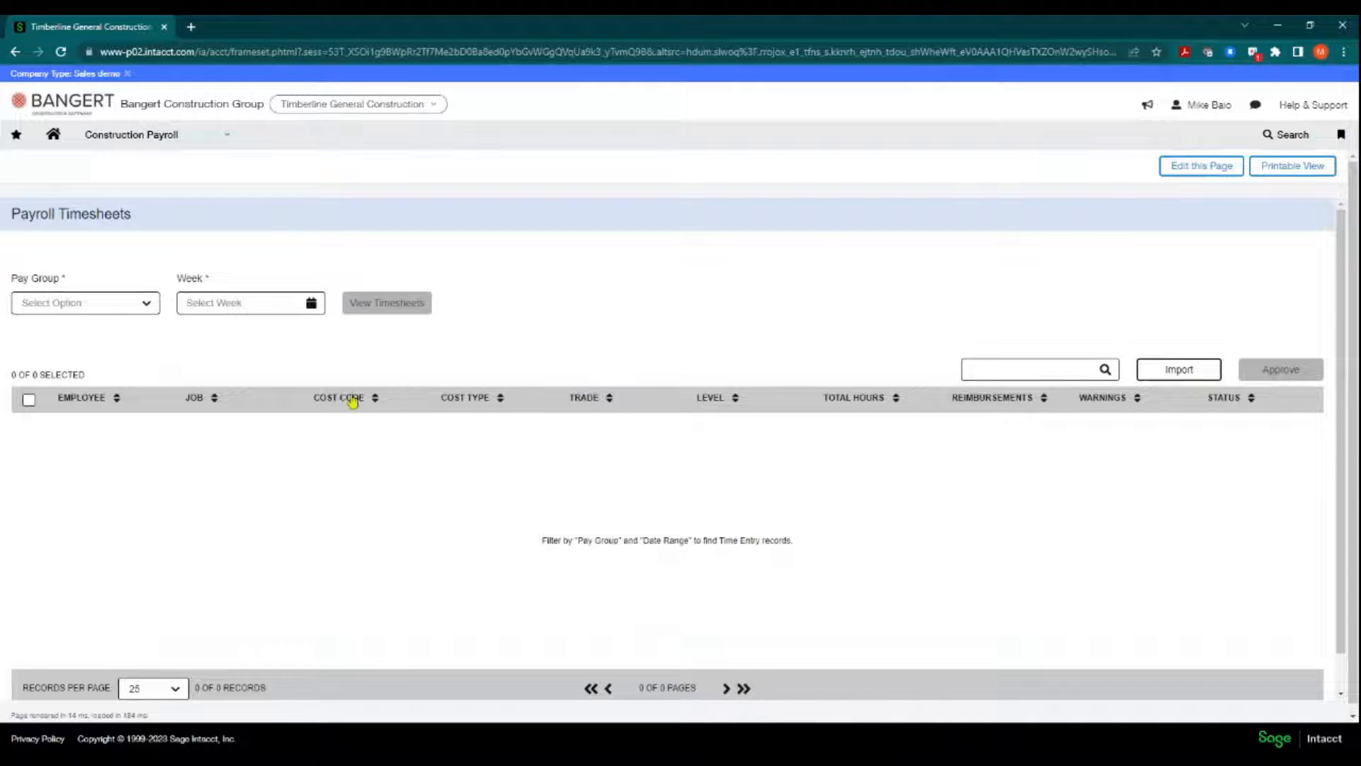
- Load the payroll timesheets for the Weekly - Hourly pay group and the week 01/29/2023 - 02/04/2023
{"action": "left_click", "coordinate": [1177, 376]}
{"action": "left_click", "coordinate": [148, 305]}
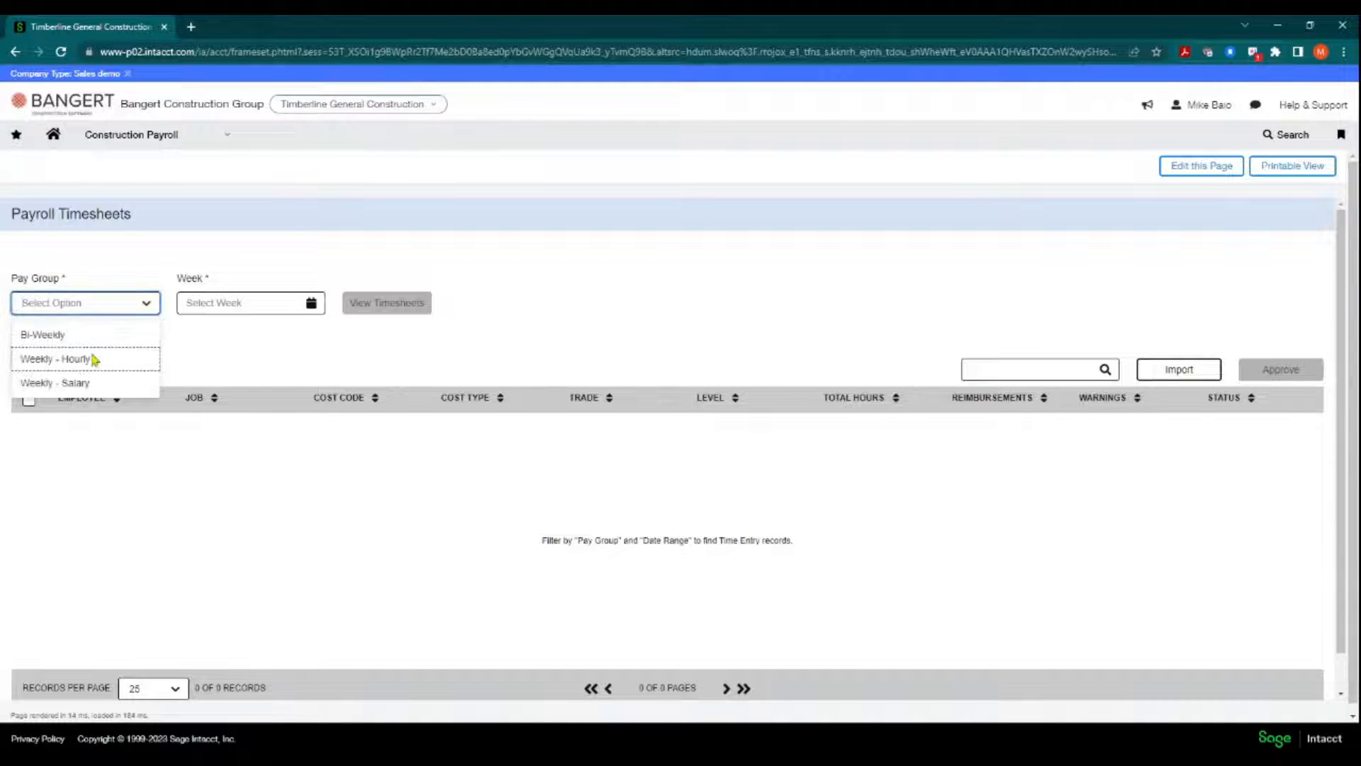
{"action": "left_click", "coordinate": [69, 361]}
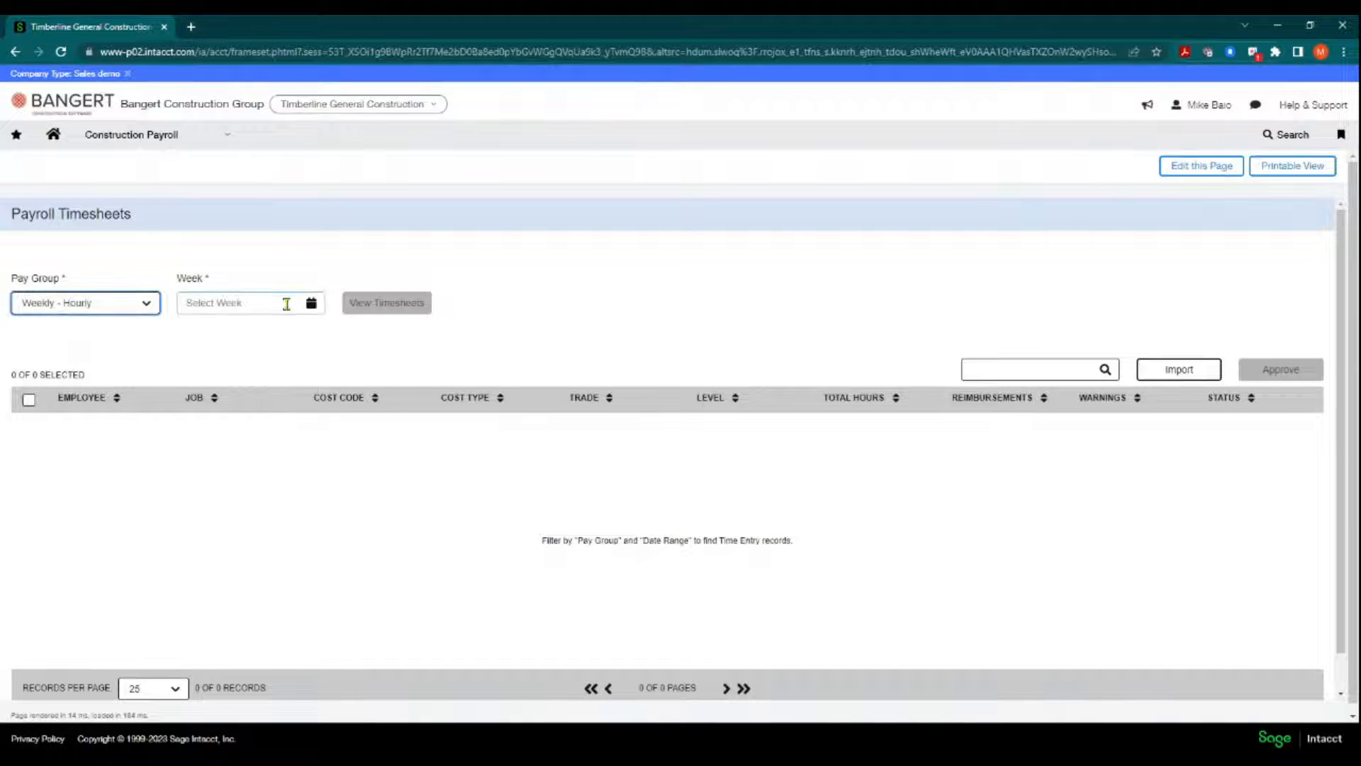
{"action": "left_click", "coordinate": [312, 303]}
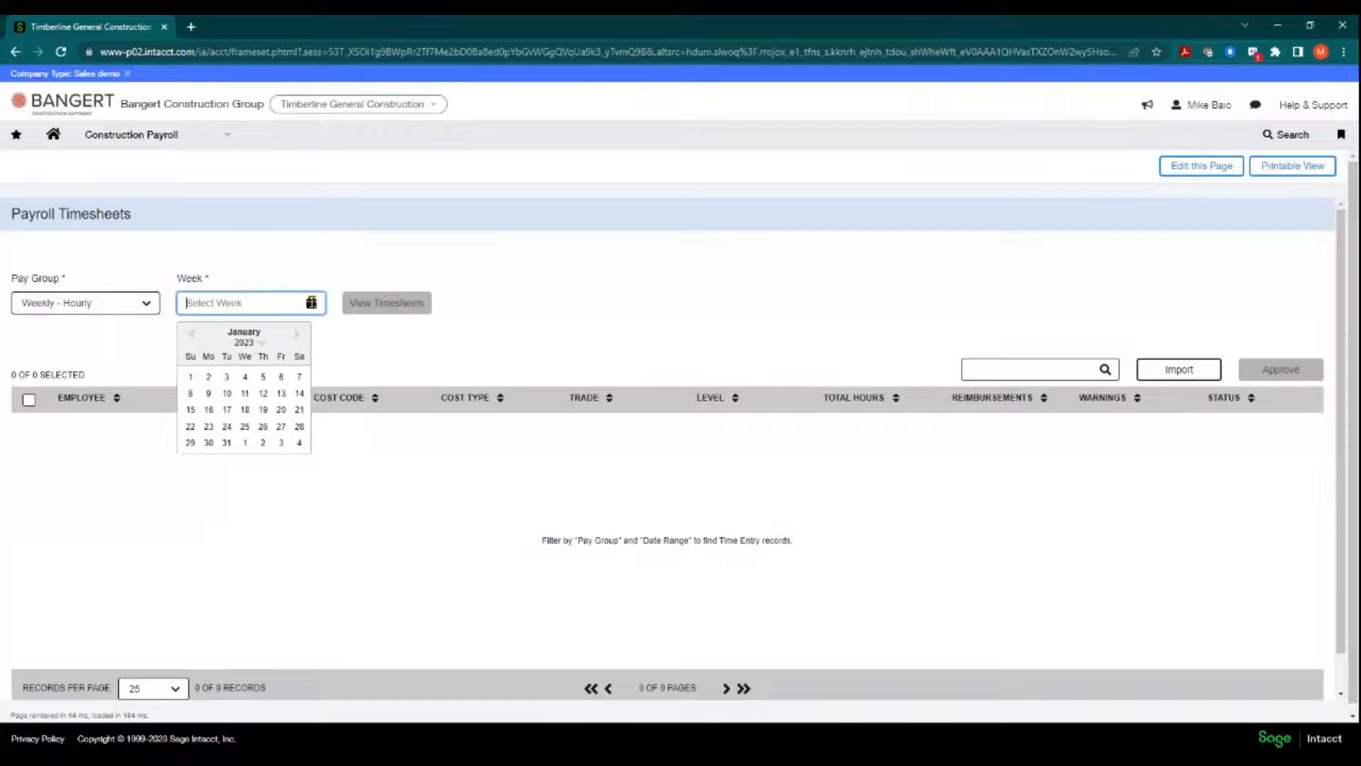
{"action": "left_click", "coordinate": [300, 445]}
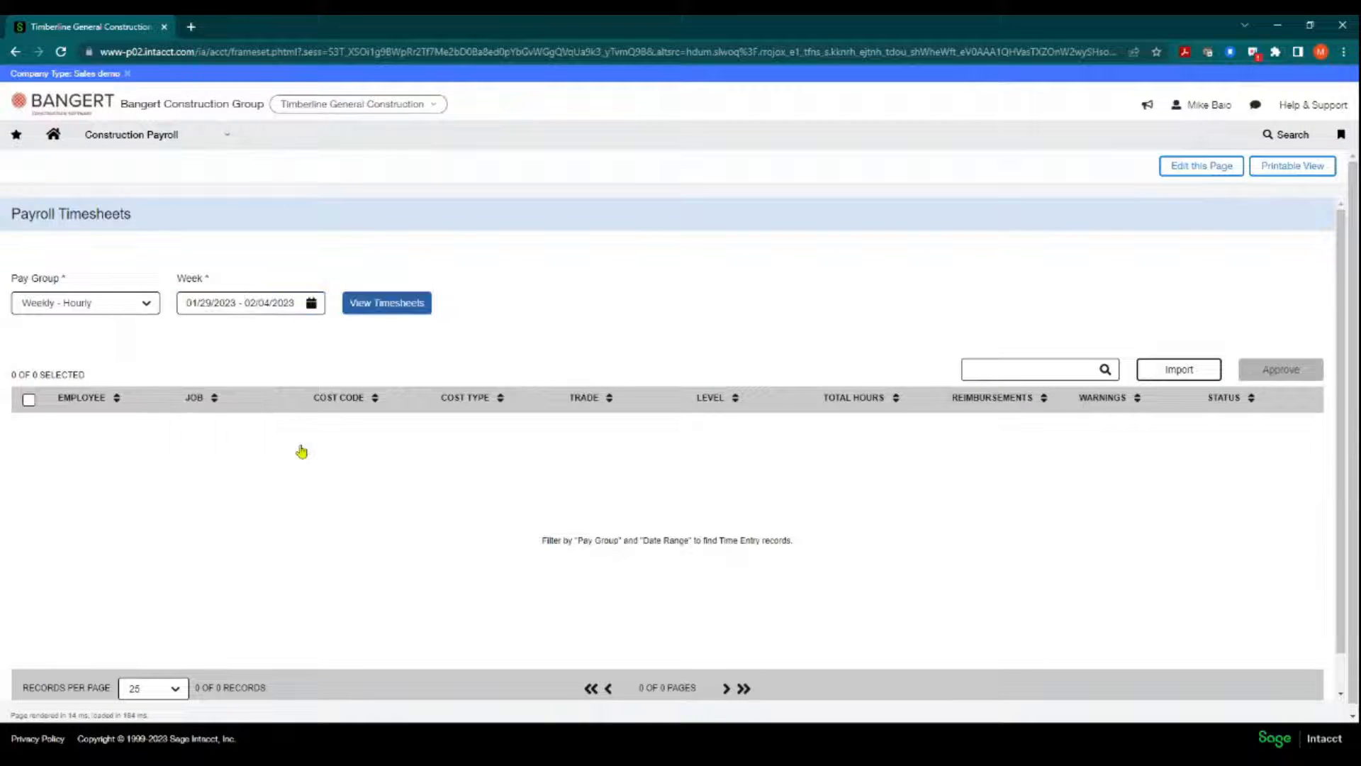
{"action": "left_click", "coordinate": [383, 305]}
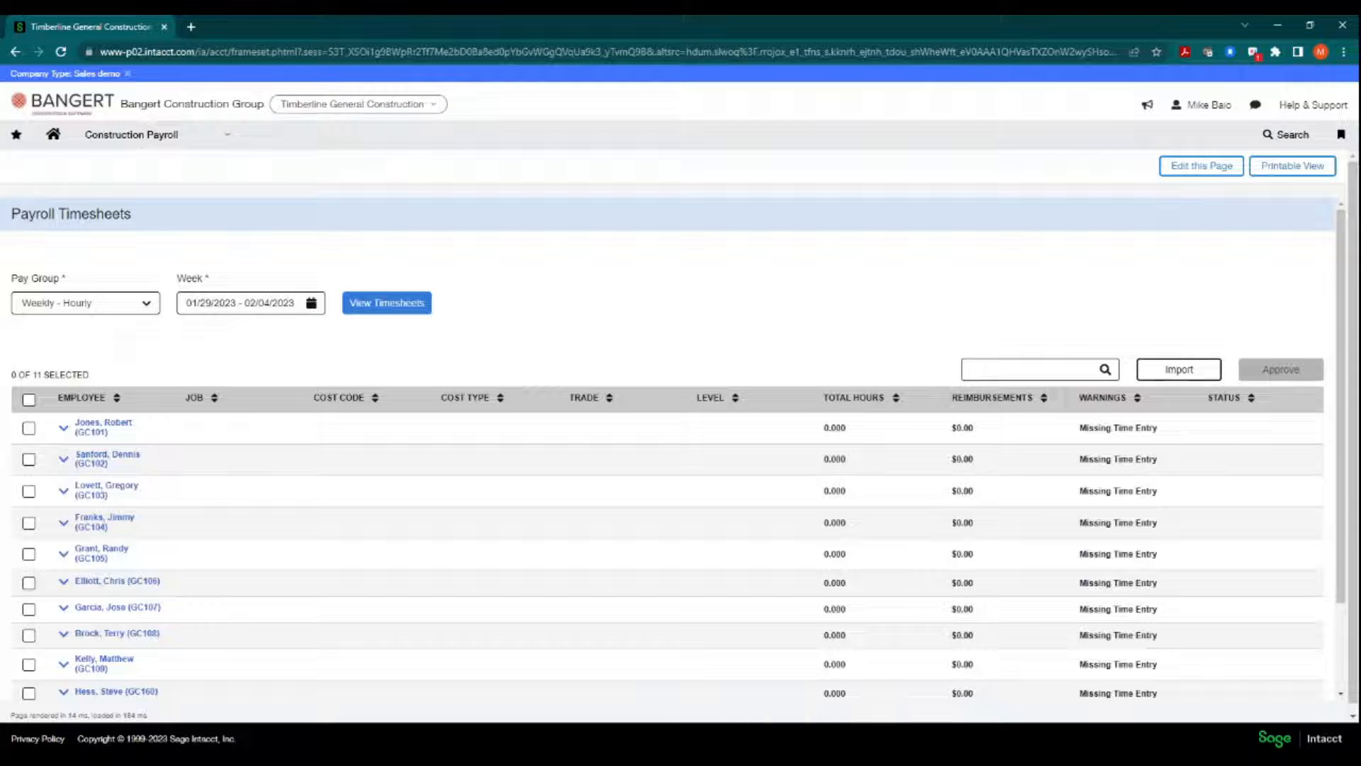
- Look through the listed employees, expand the previously reviewed hourly laborer's timesheet and add a work details record
{"action": "scroll", "coordinate": [348, 482], "scroll_direction": "down", "scroll_amount": 2}
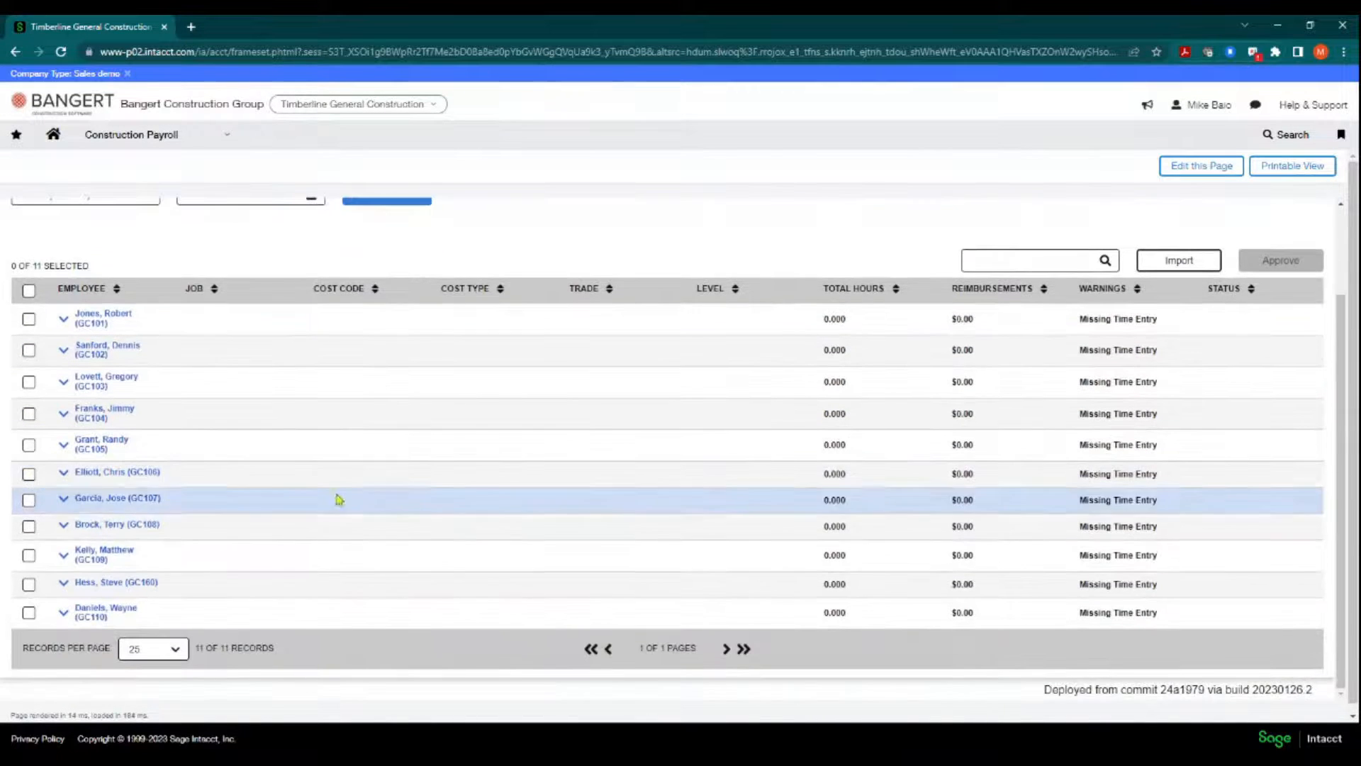
{"action": "scroll", "coordinate": [1096, 349], "scroll_direction": "up", "scroll_amount": 2}
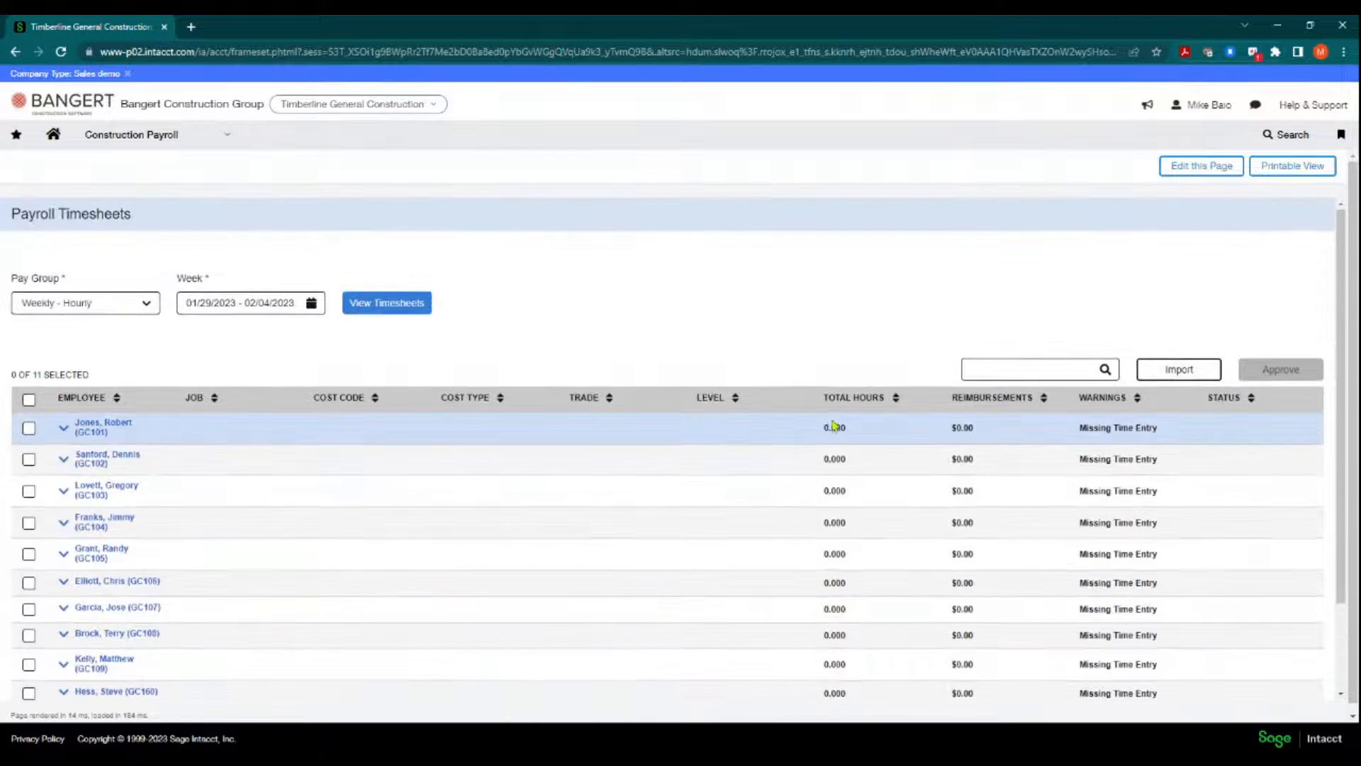
{"action": "scroll", "coordinate": [1012, 660], "scroll_direction": "down", "scroll_amount": 1}
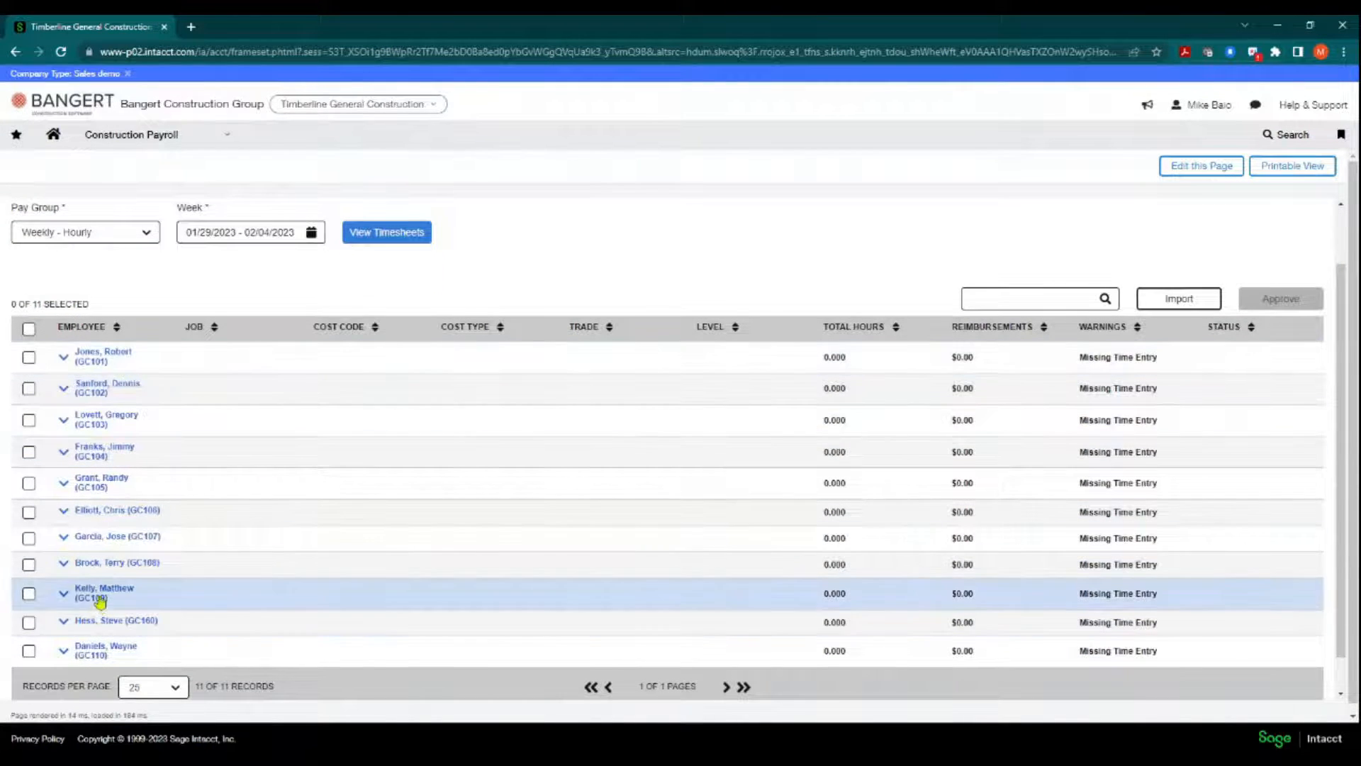
{"action": "scroll", "coordinate": [100, 602], "scroll_direction": "down", "scroll_amount": 1}
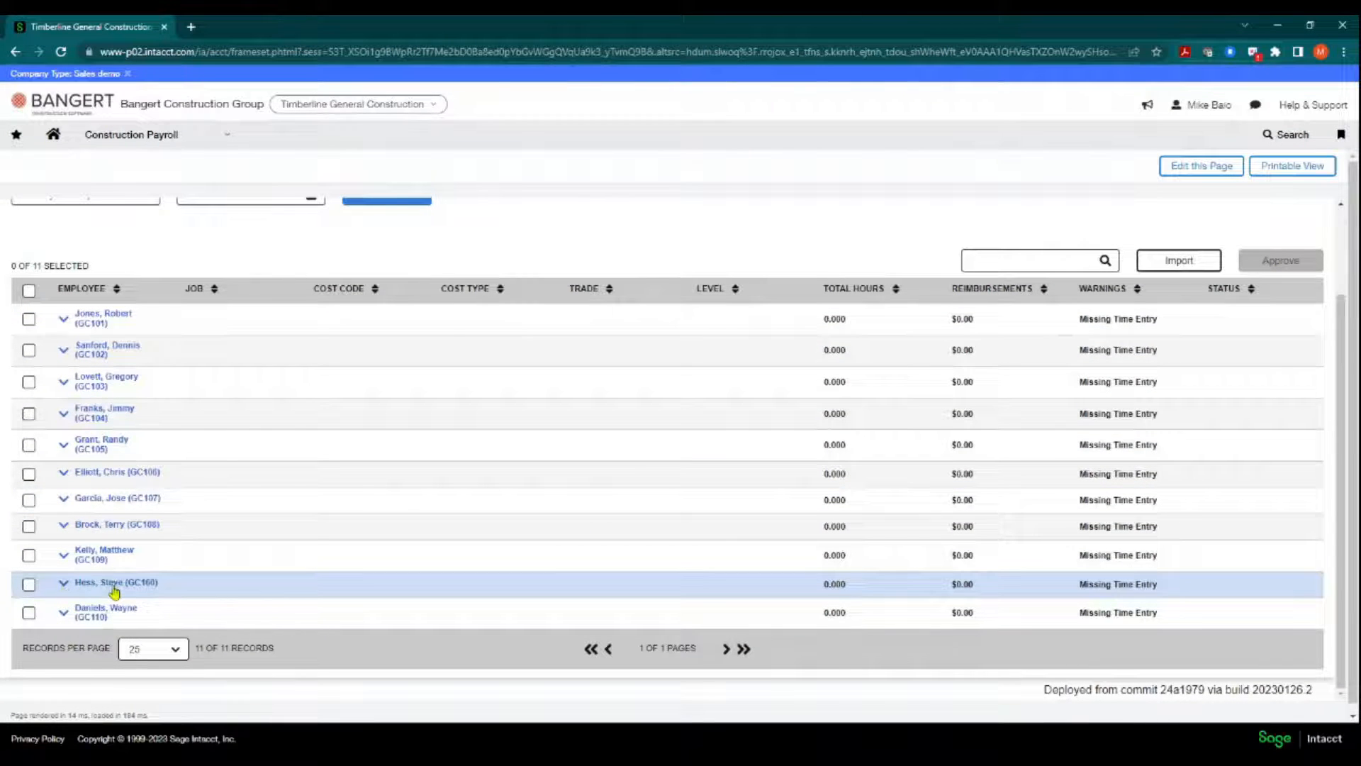
{"action": "left_click", "coordinate": [63, 584]}
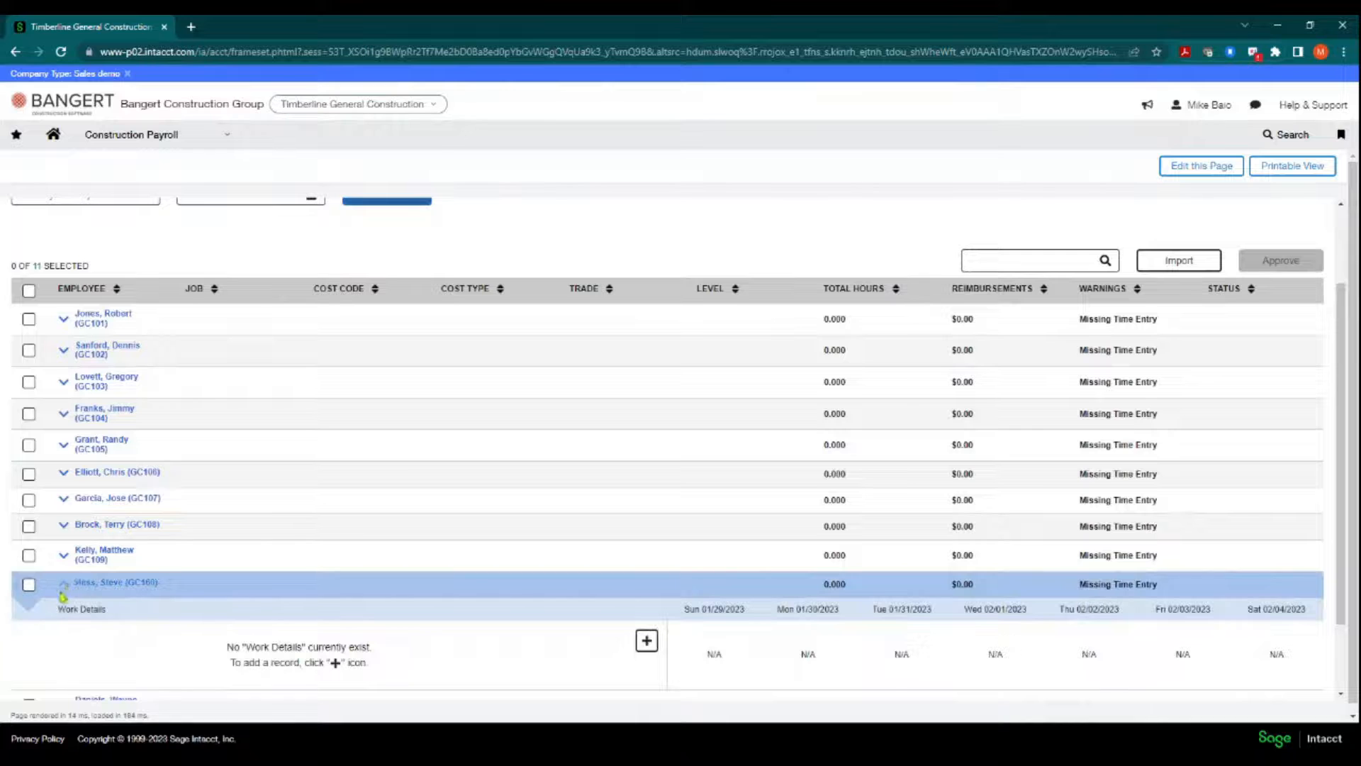
{"action": "scroll", "coordinate": [98, 586], "scroll_direction": "down", "scroll_amount": 2}
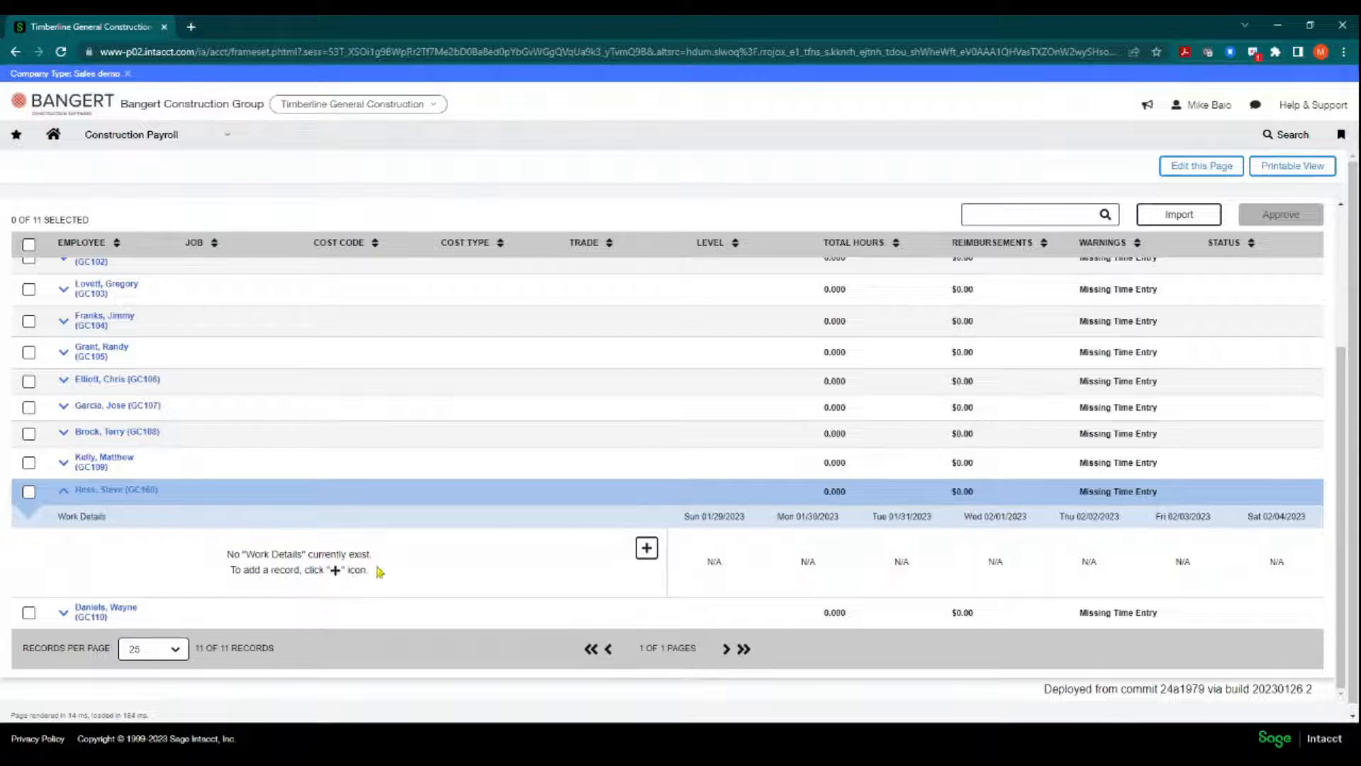
{"action": "left_click", "coordinate": [646, 549]}
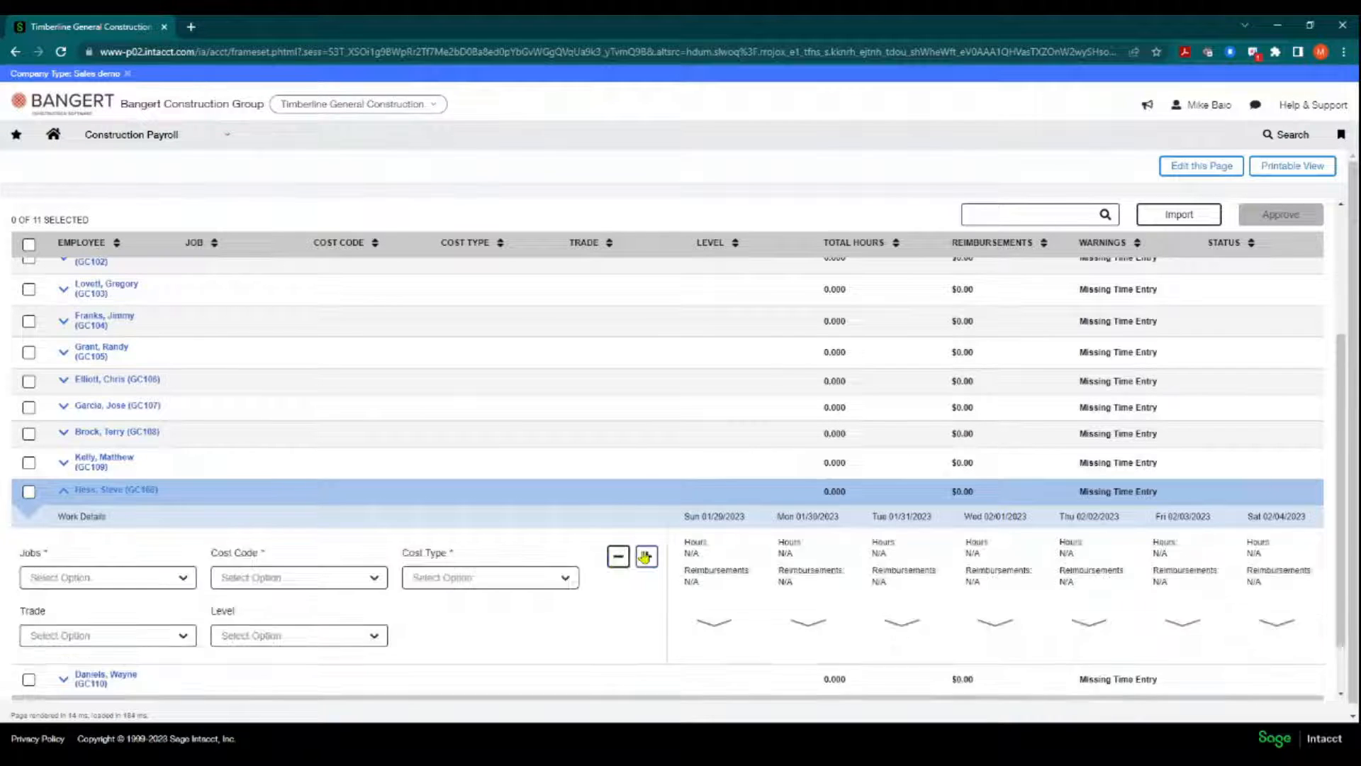
- Assign the work record to job Amazon Office Upgrade (22-200), cost code Cement Paving (G02-520) and cost type Labor (LAB)
{"action": "left_click", "coordinate": [188, 582]}
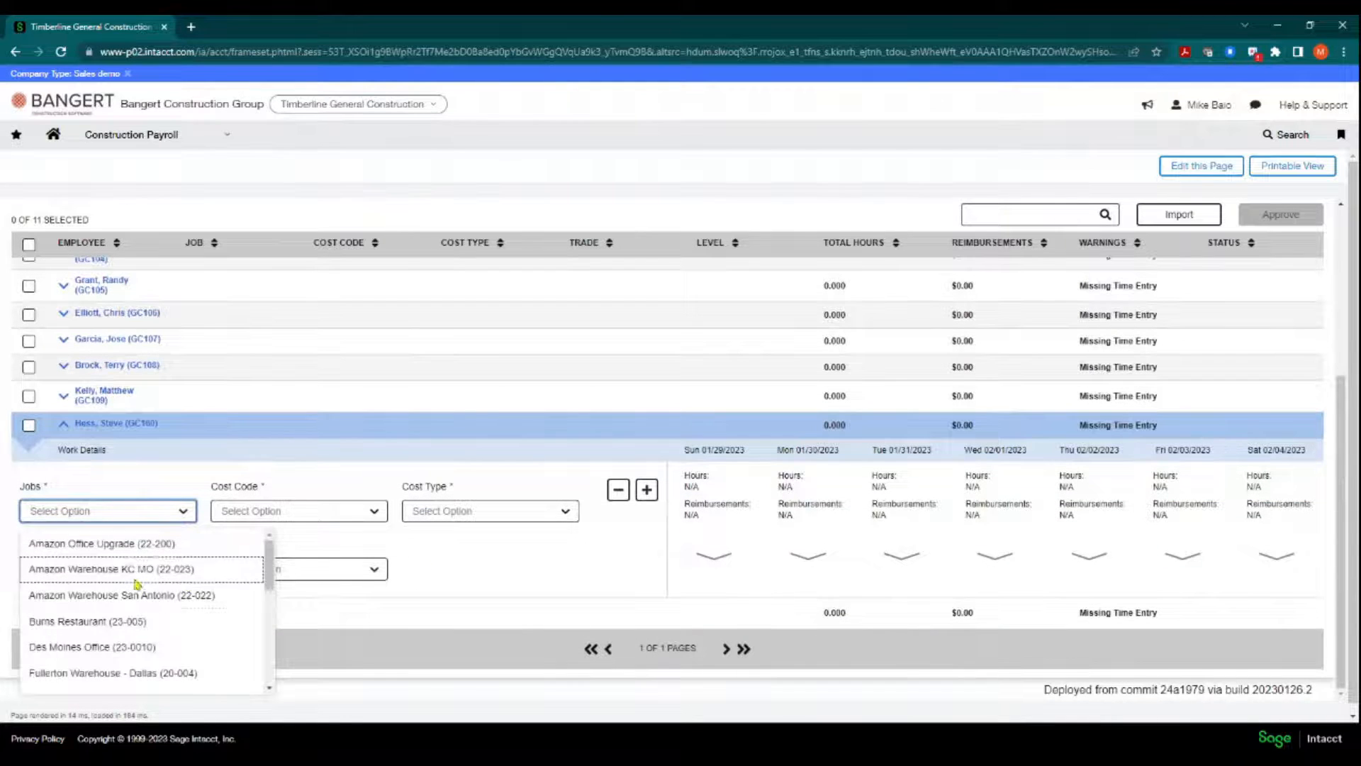
{"action": "scroll", "coordinate": [188, 582], "scroll_direction": "down", "scroll_amount": 5}
{"action": "scroll", "coordinate": [109, 621], "scroll_direction": "up", "scroll_amount": 5}
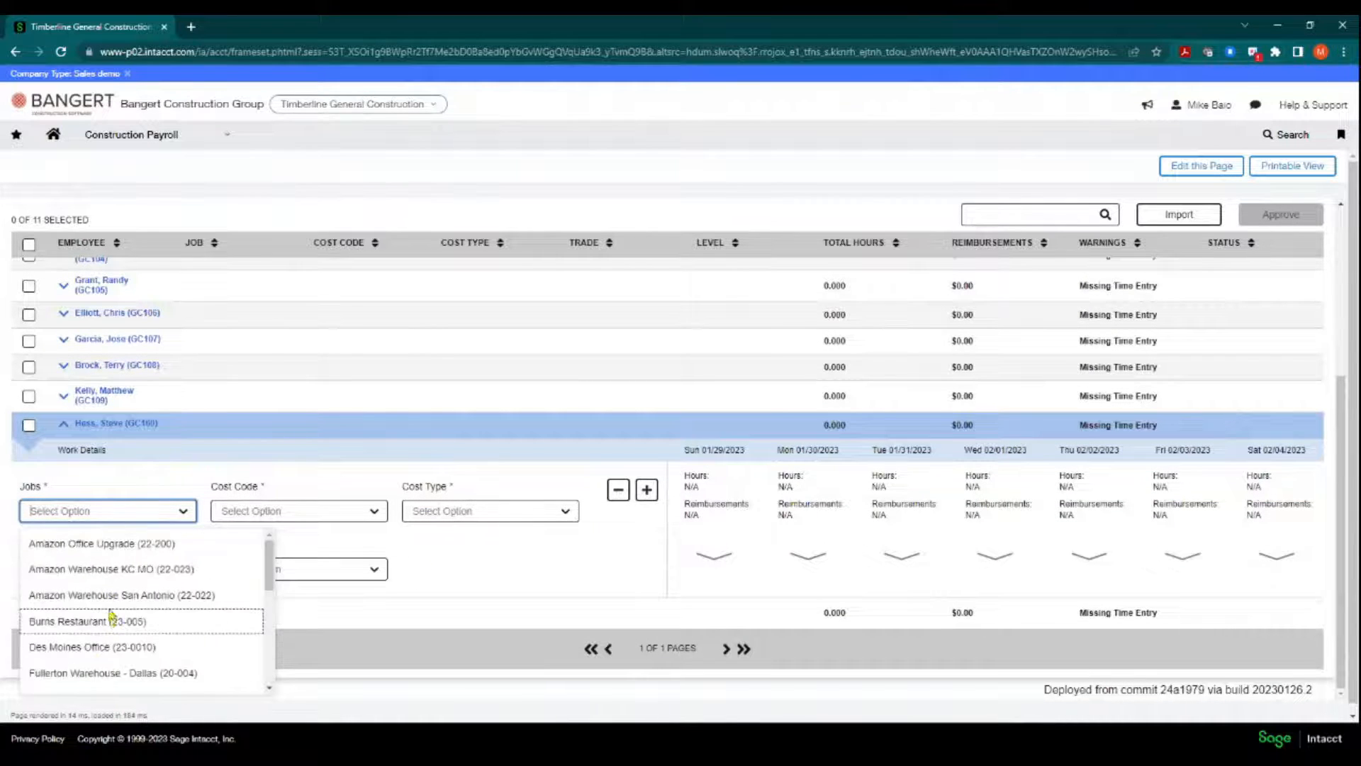
{"action": "left_click", "coordinate": [119, 546]}
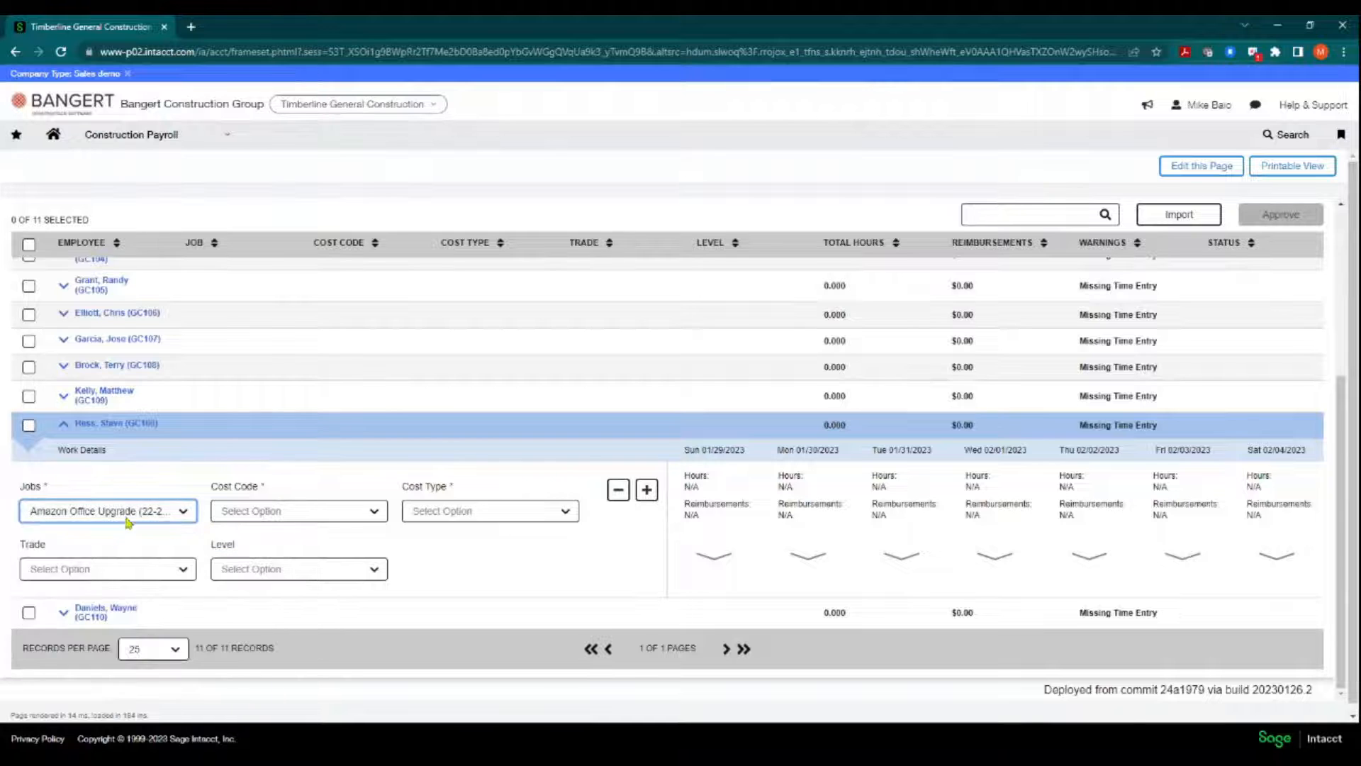
{"action": "left_click", "coordinate": [372, 518]}
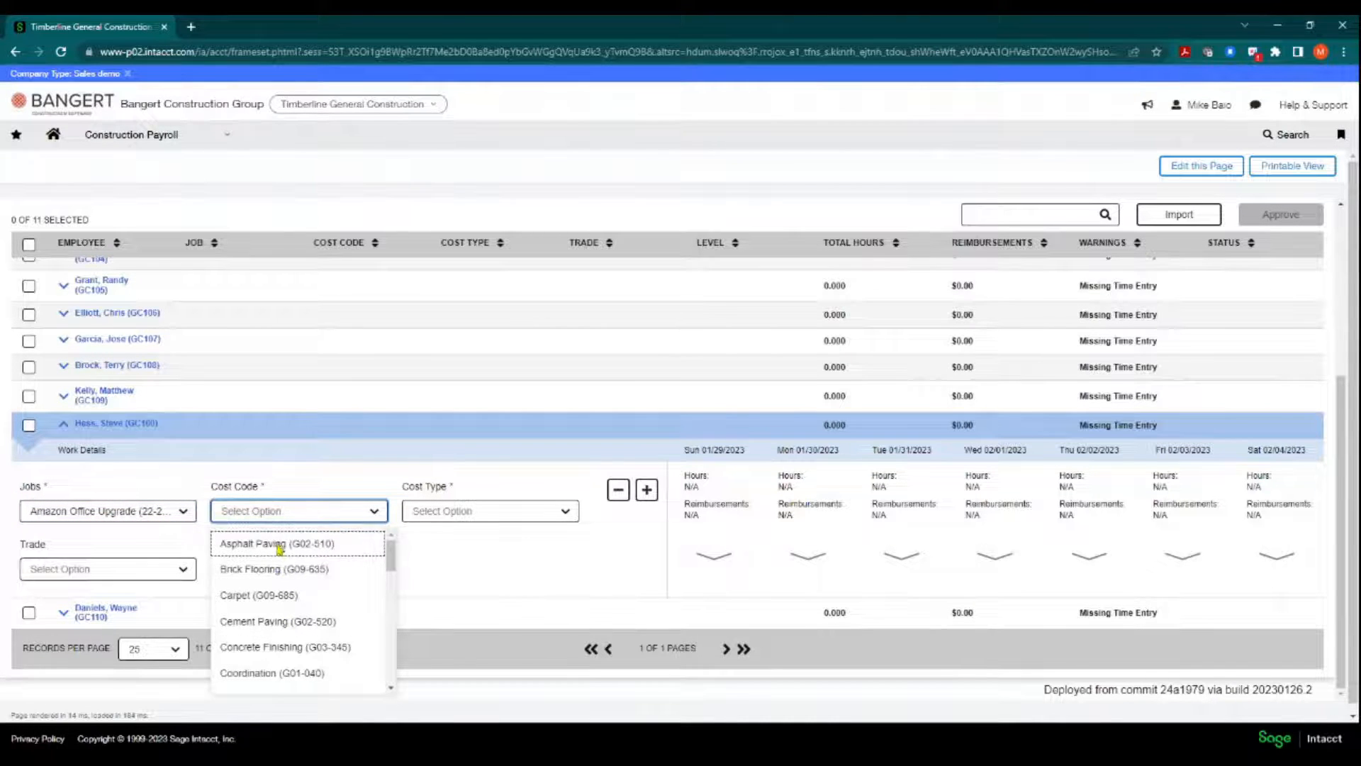
{"action": "left_click", "coordinate": [259, 627]}
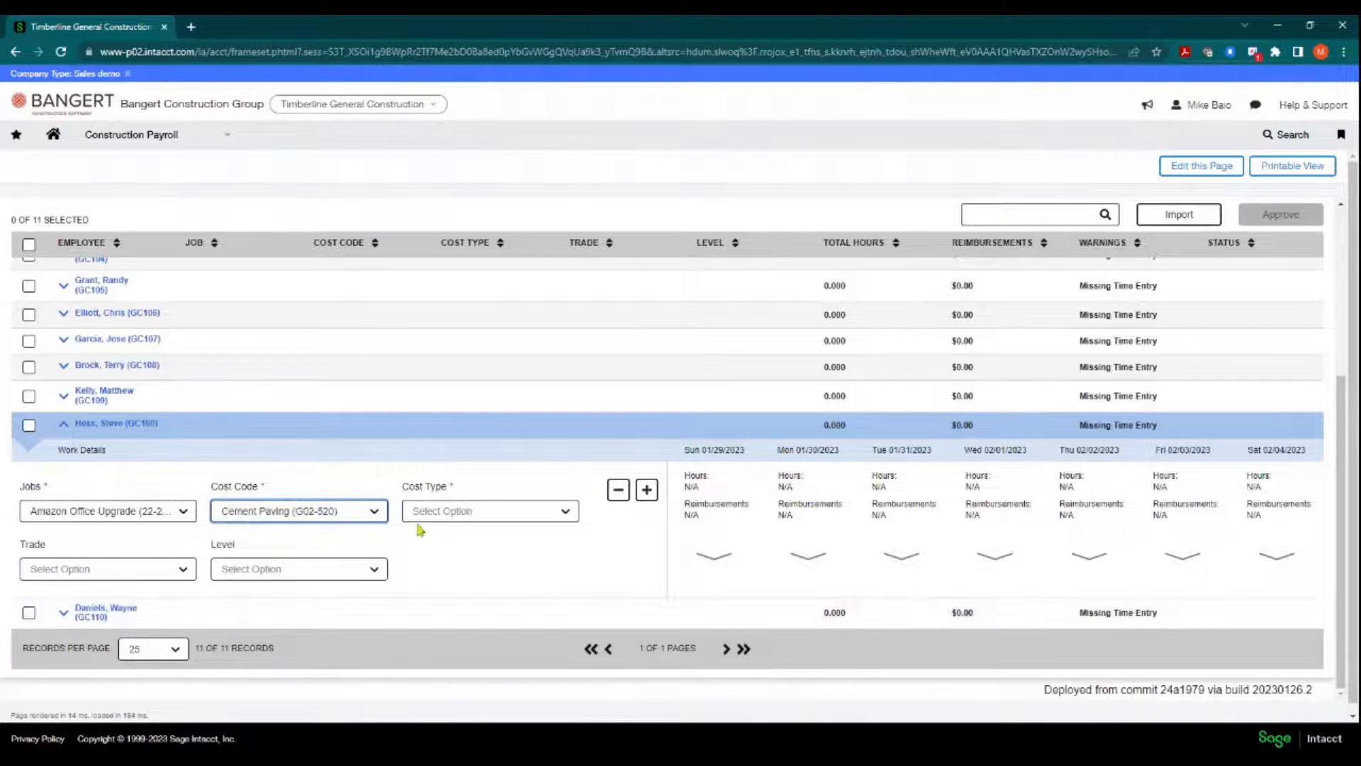
{"action": "left_click", "coordinate": [568, 516]}
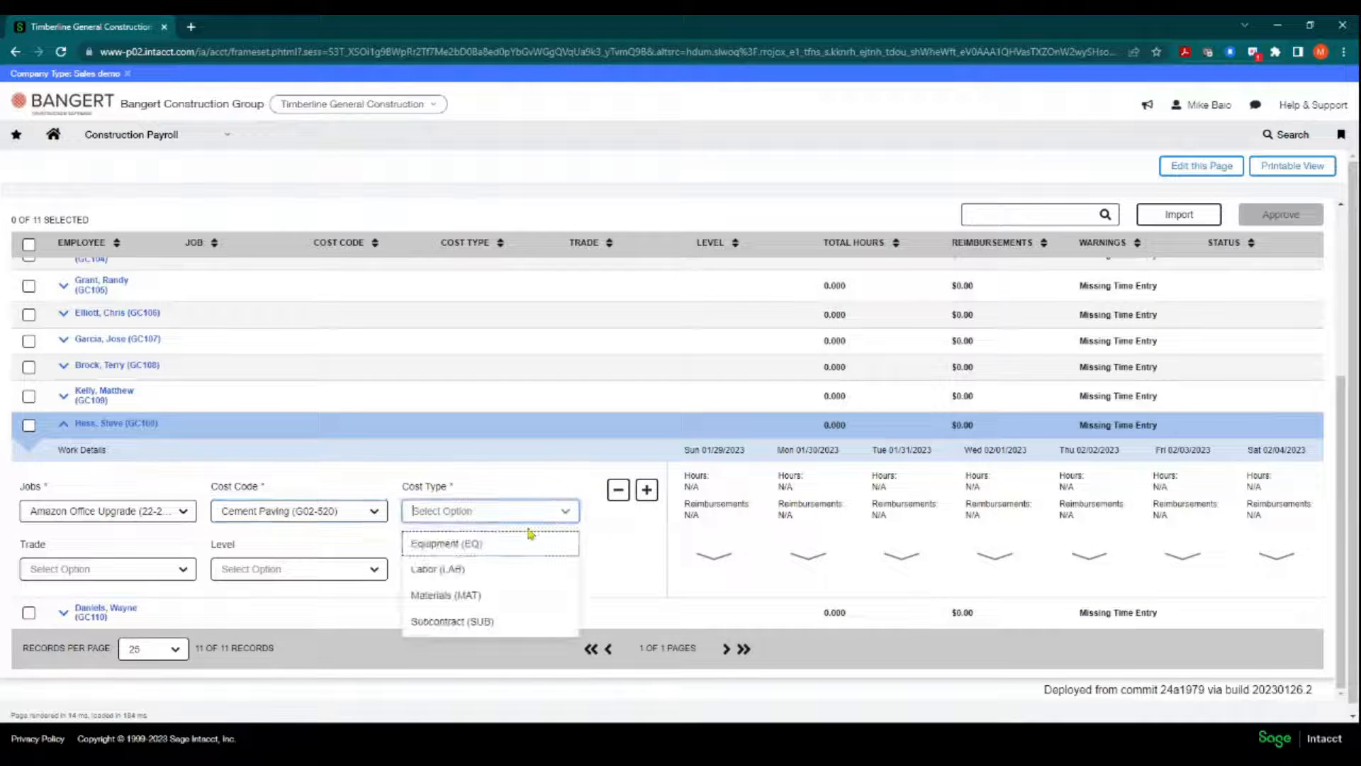
{"action": "left_click", "coordinate": [435, 576]}
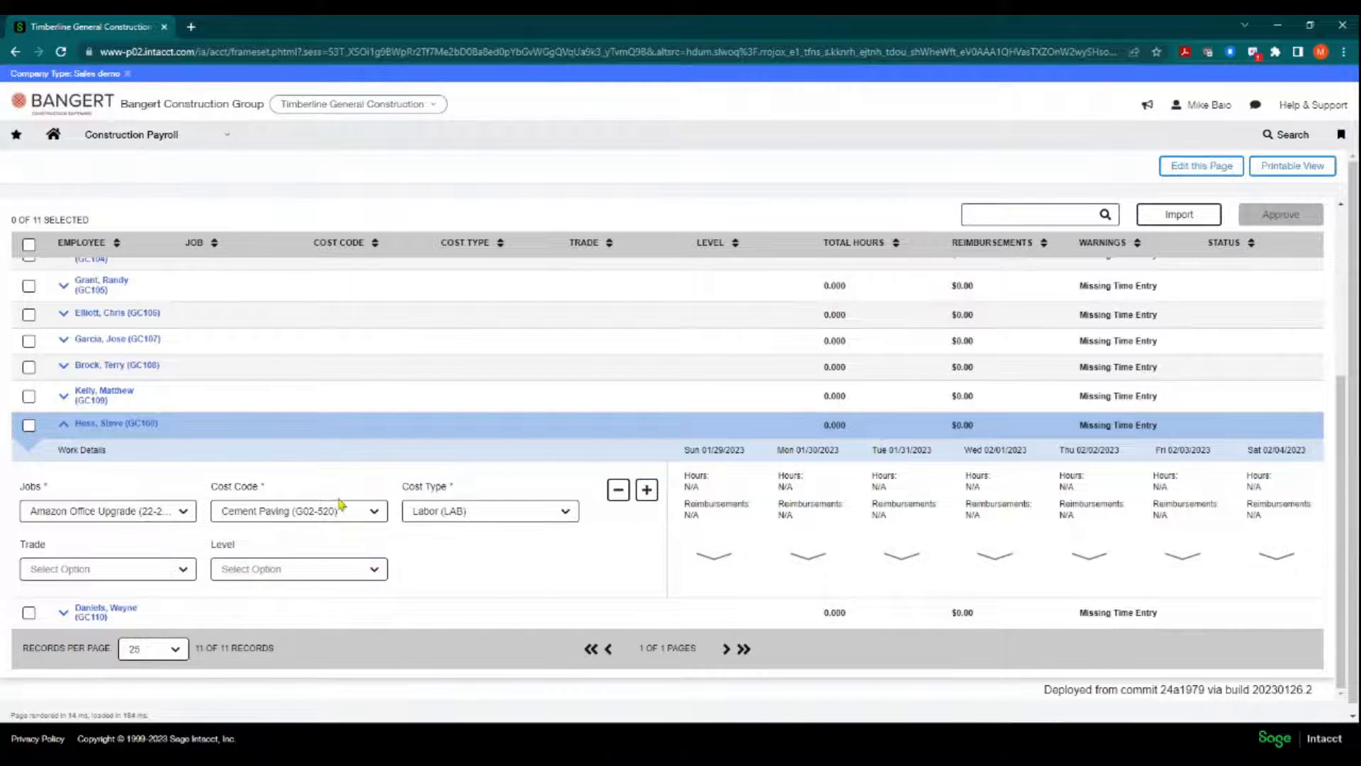
- Enter 8 hours of hours type REG in the daily details for Monday 01/30/2023
{"action": "scroll", "coordinate": [326, 504], "scroll_direction": "down", "scroll_amount": 1}
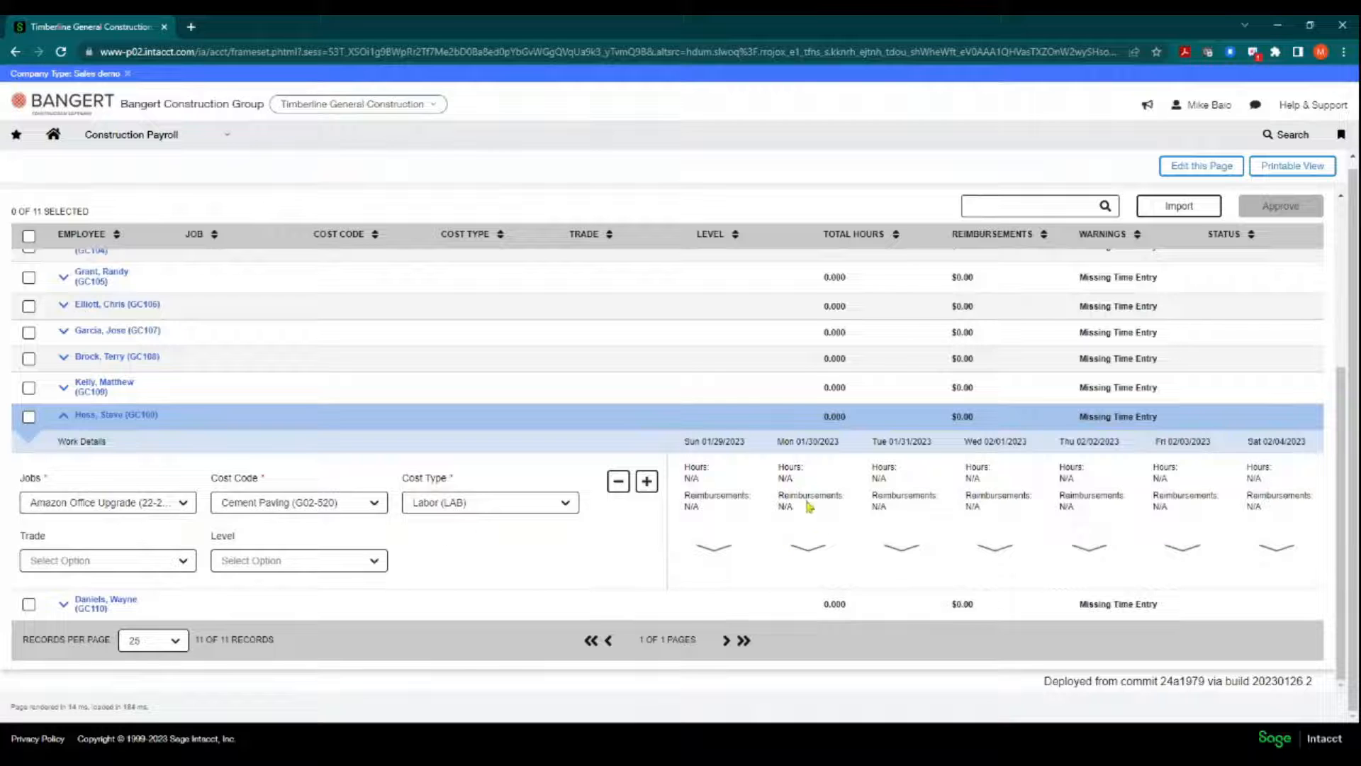
{"action": "left_click", "coordinate": [809, 550]}
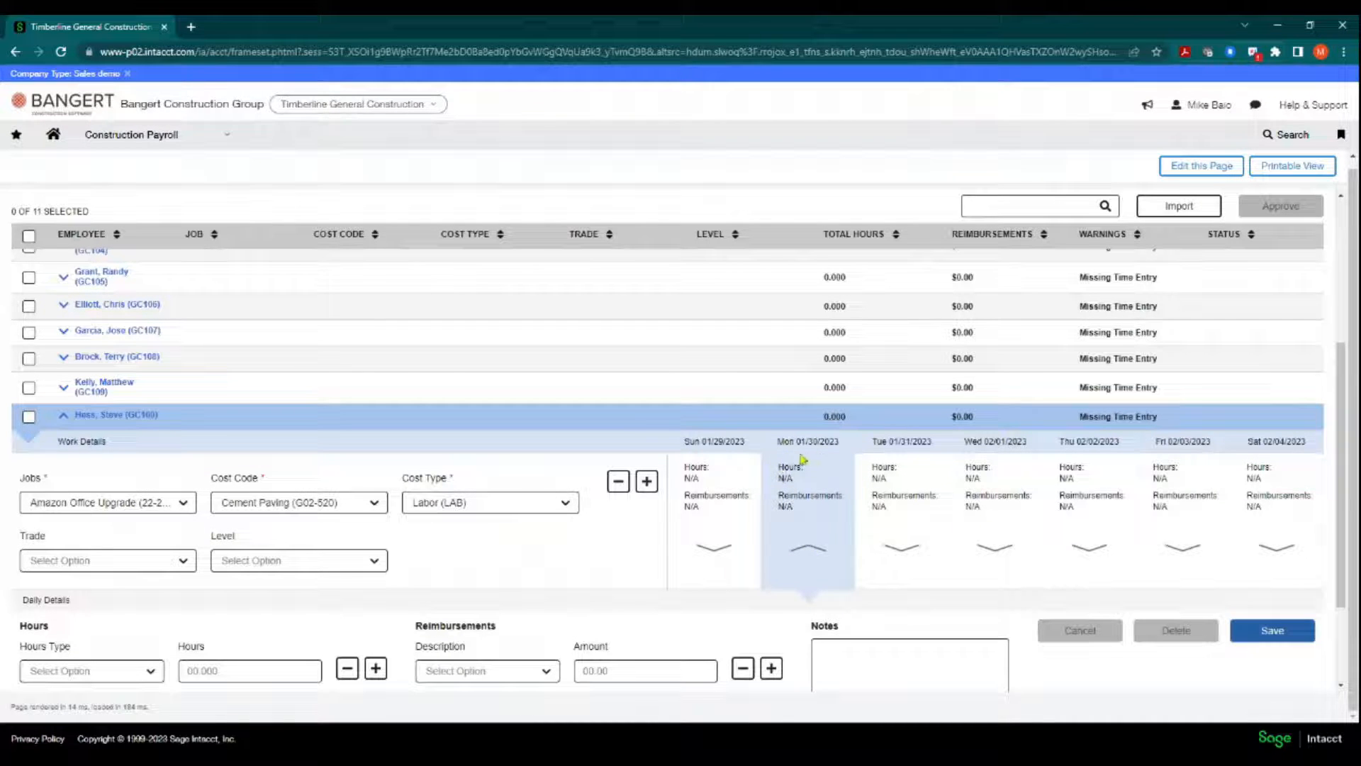
{"action": "scroll", "coordinate": [709, 553], "scroll_direction": "down", "scroll_amount": 2}
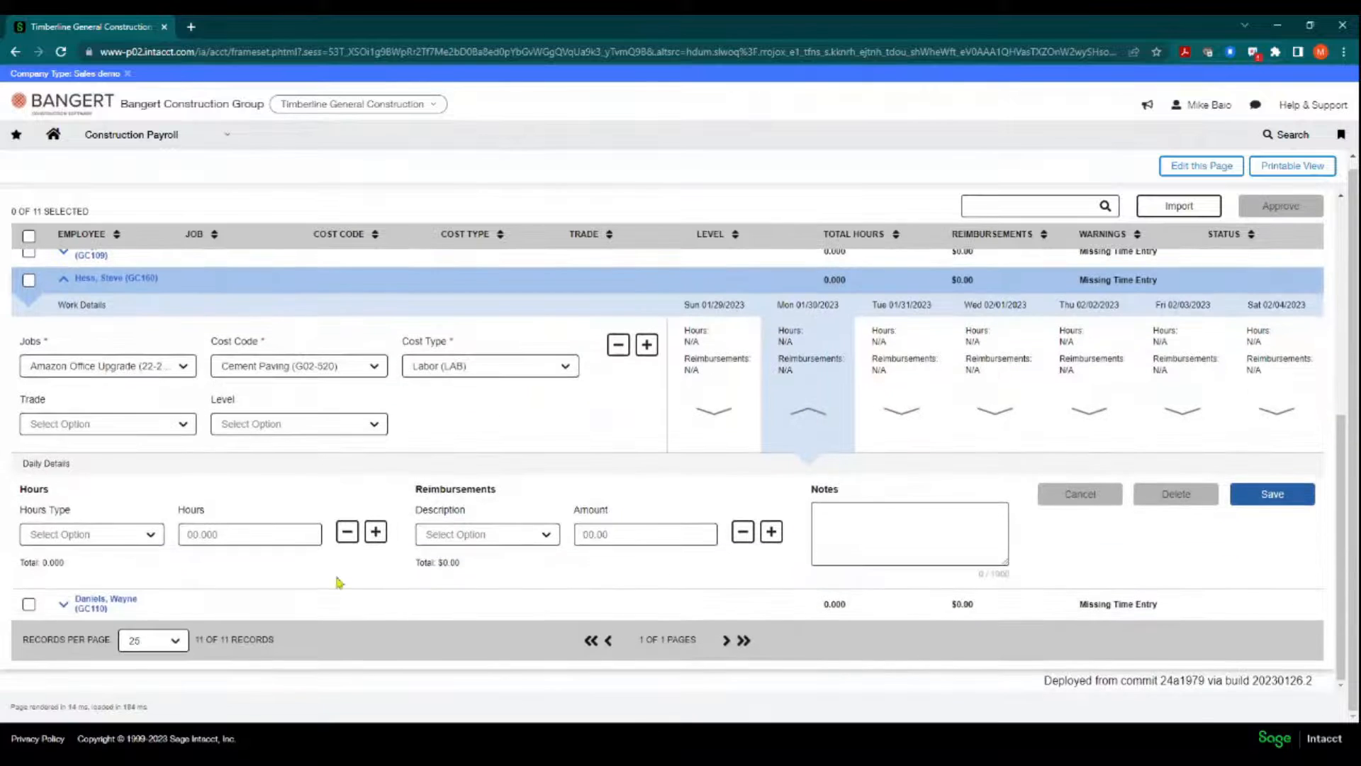
{"action": "left_click", "coordinate": [157, 544]}
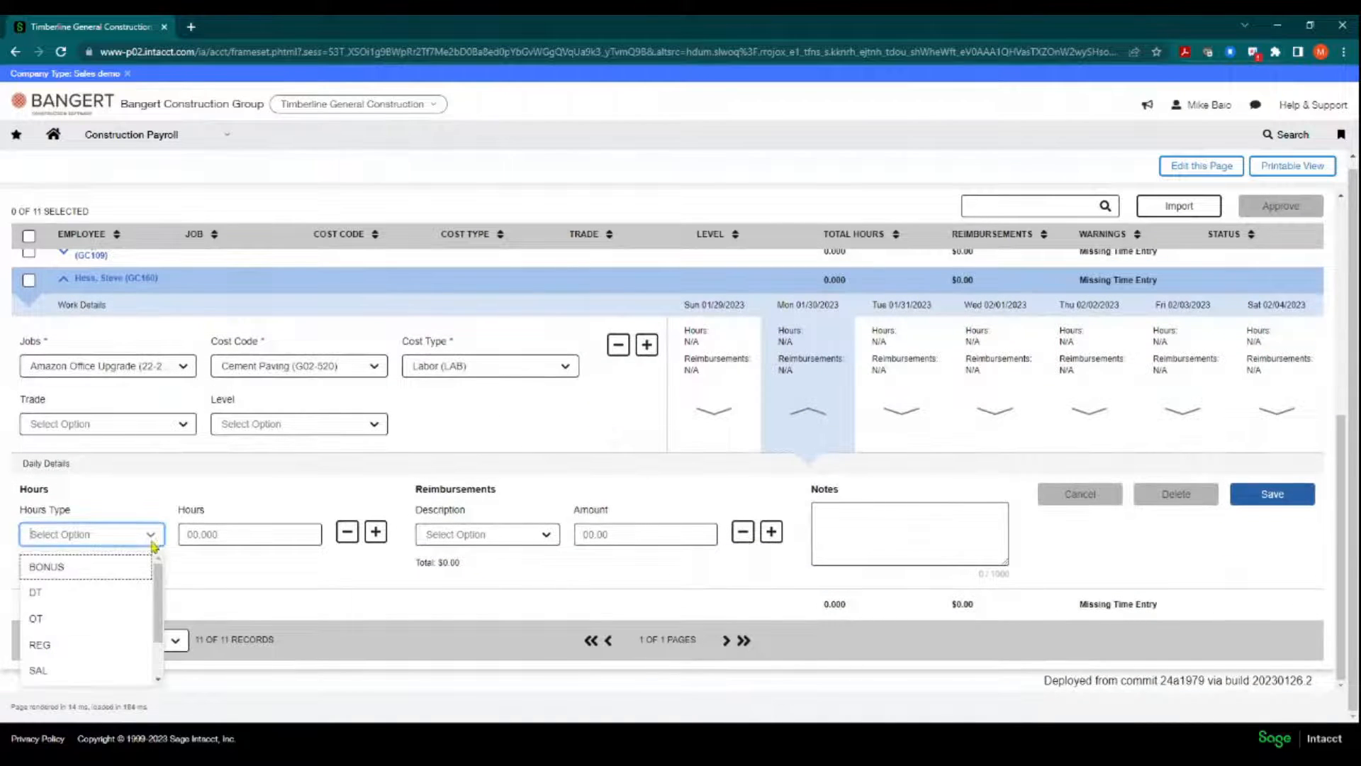
{"action": "left_click", "coordinate": [51, 646]}
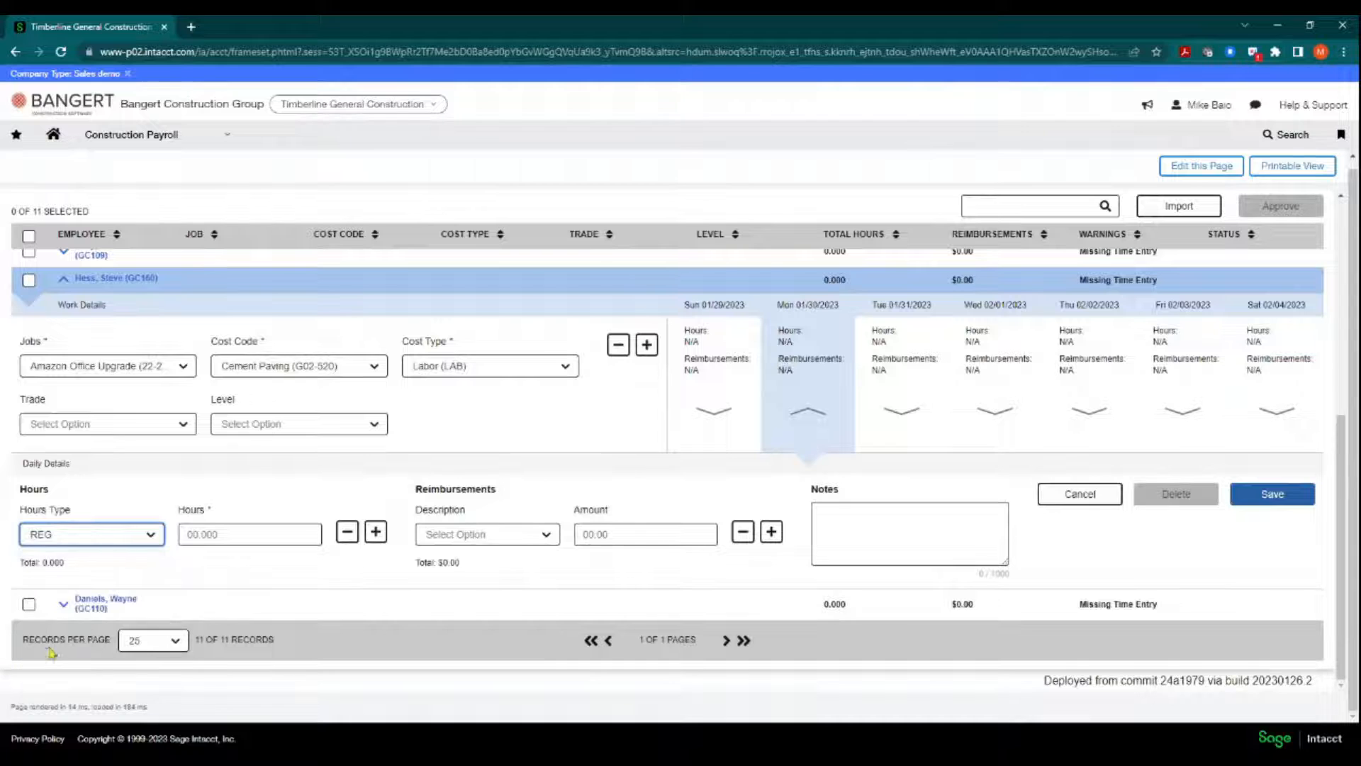
{"action": "left_click", "coordinate": [233, 532]}
{"action": "type", "text": "8"}
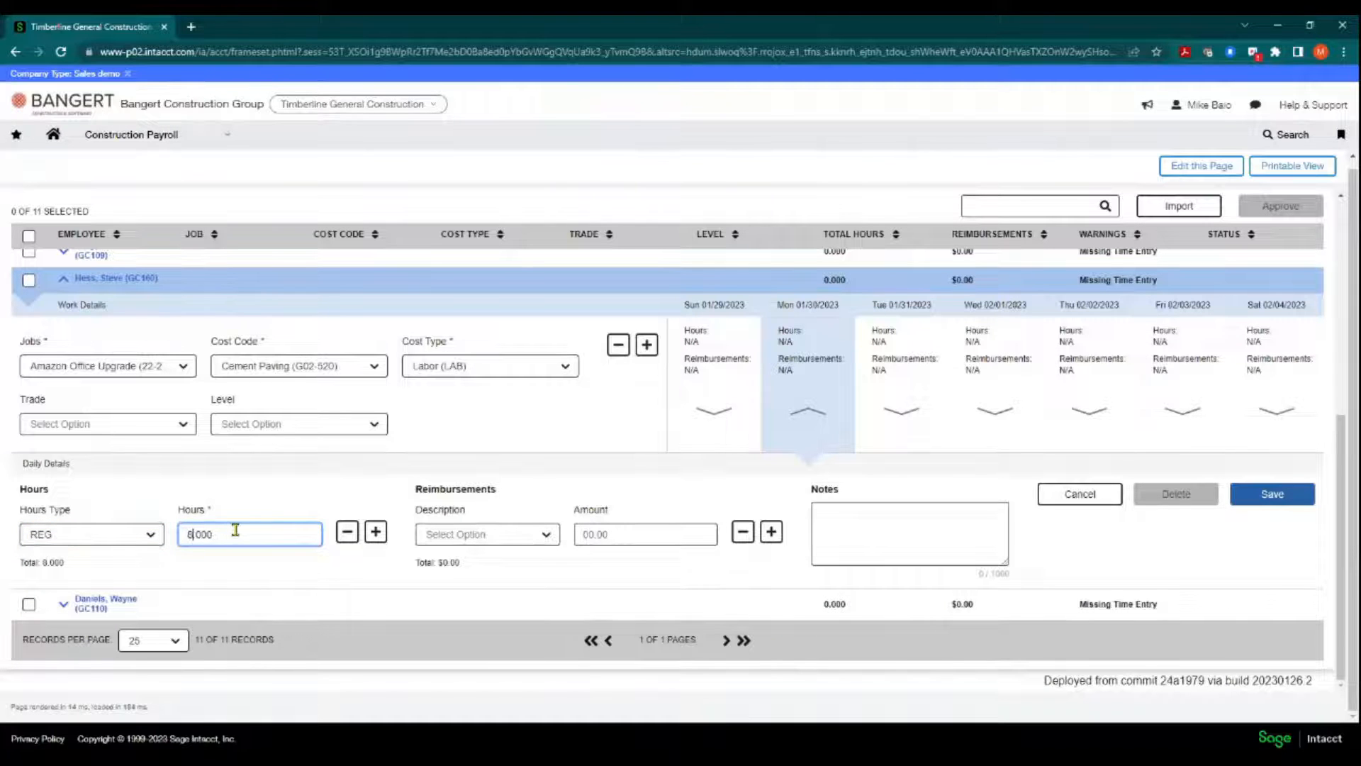
- Save the Monday 01/30/2023 hours entry and check it against the week grid and the total hours chart
{"action": "left_click", "coordinate": [862, 508]}
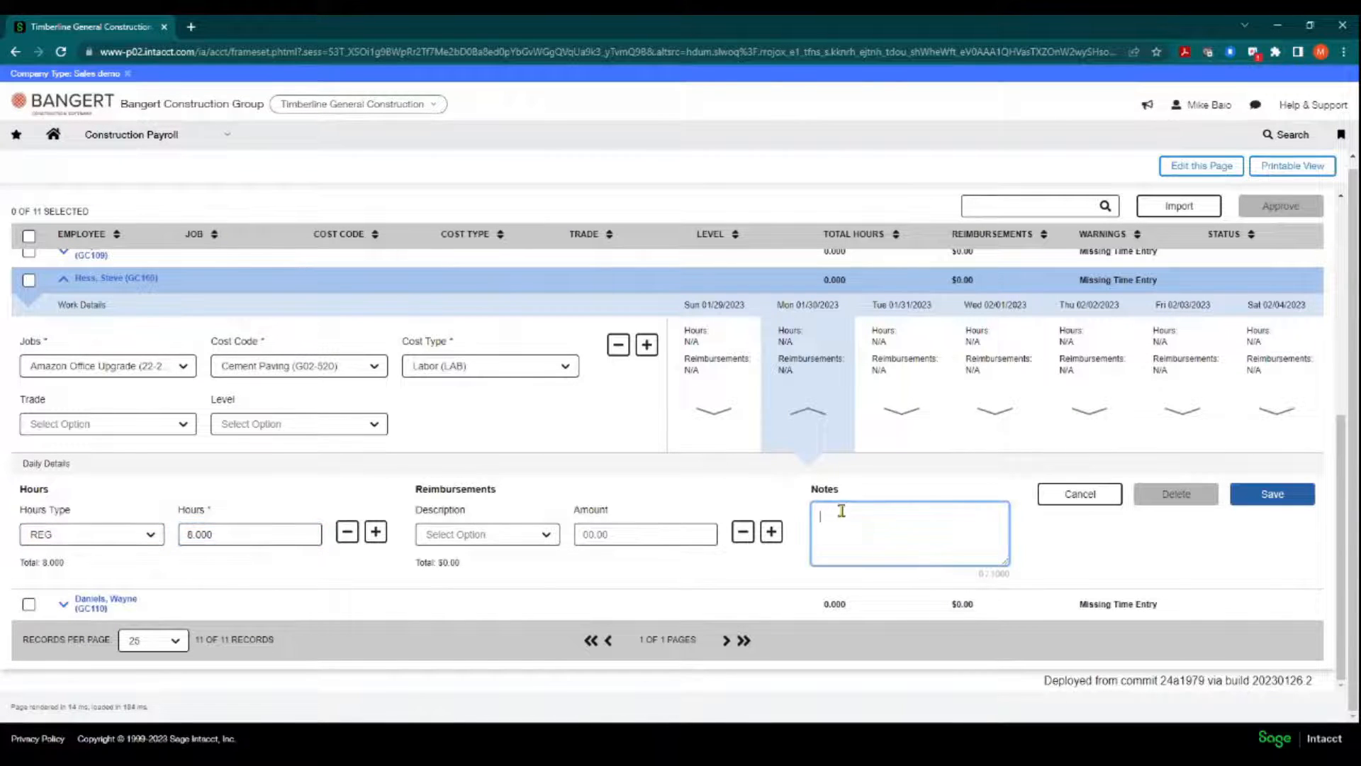
{"action": "left_click", "coordinate": [1266, 496]}
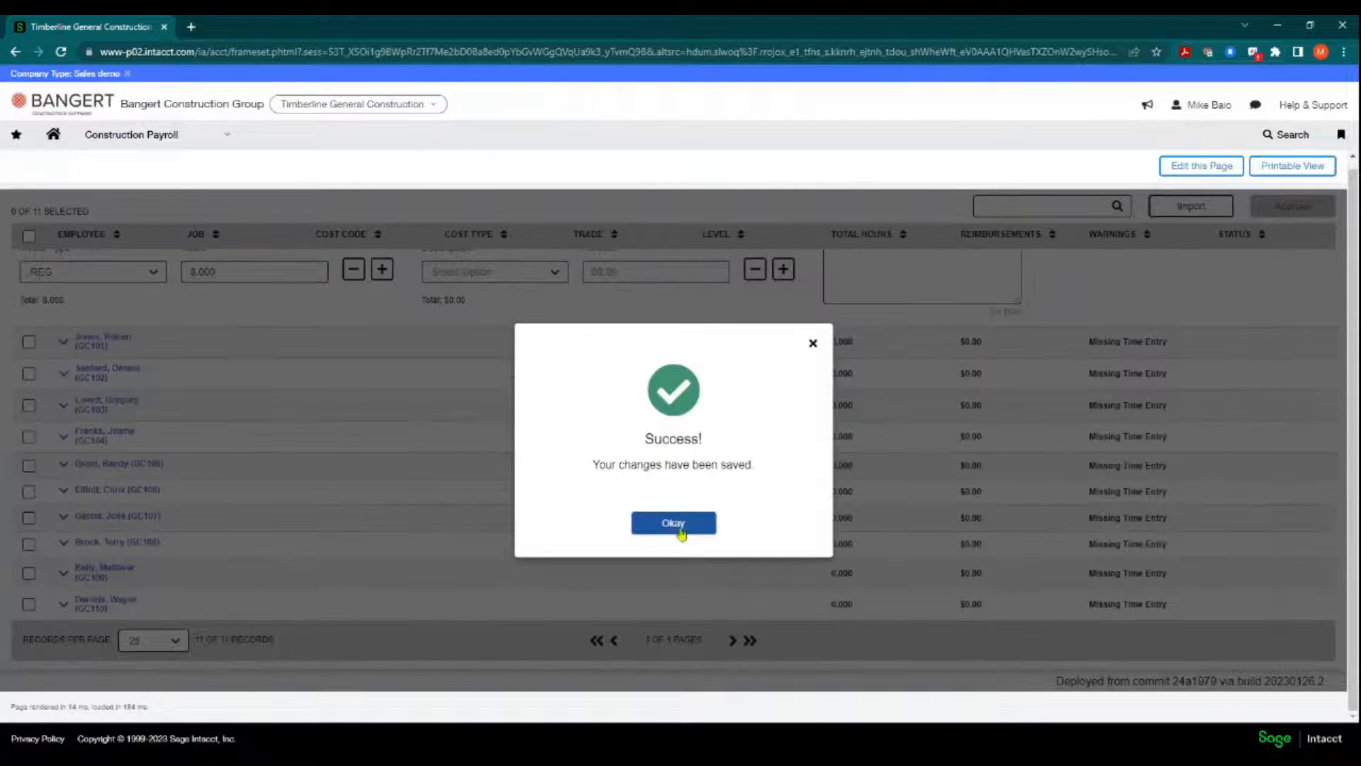
{"action": "left_click", "coordinate": [672, 523]}
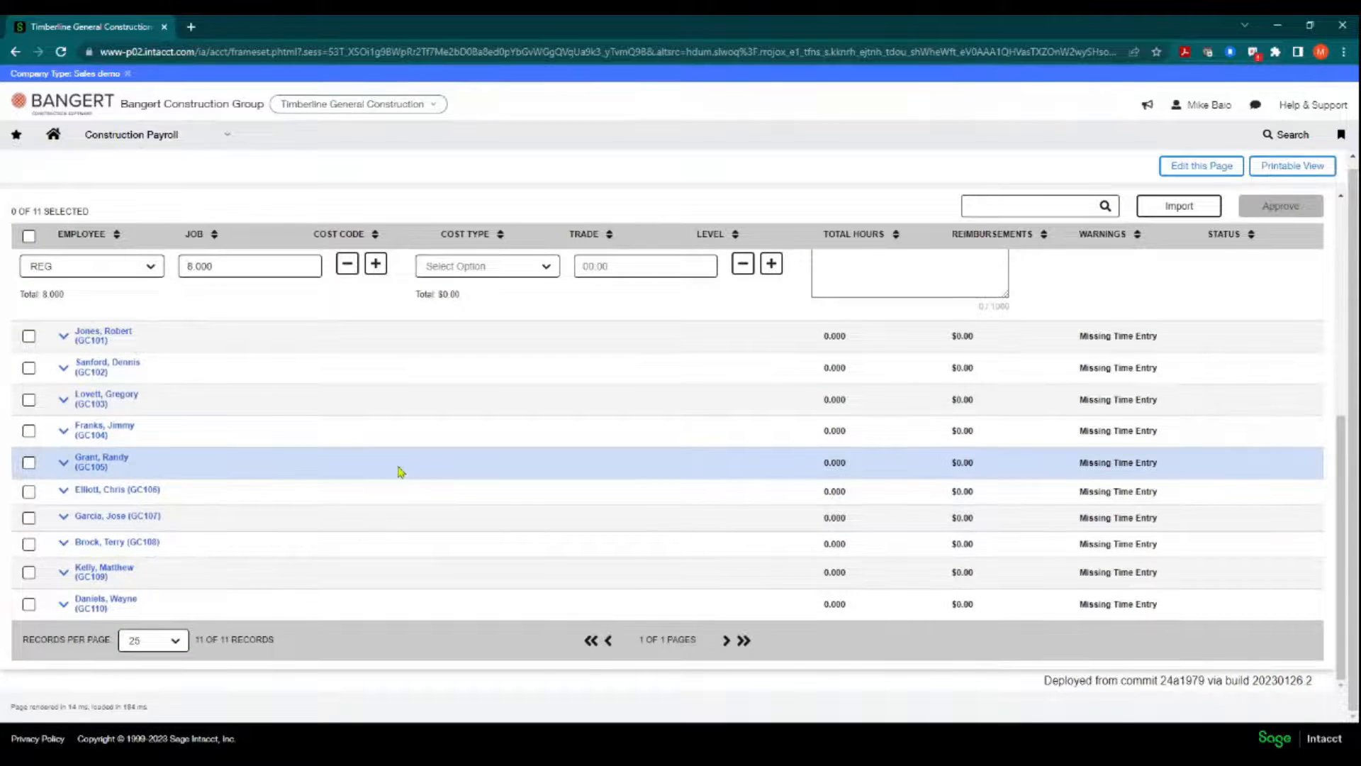
{"action": "scroll", "coordinate": [398, 471], "scroll_direction": "up", "scroll_amount": 1}
{"action": "scroll", "coordinate": [385, 548], "scroll_direction": "up", "scroll_amount": 3}
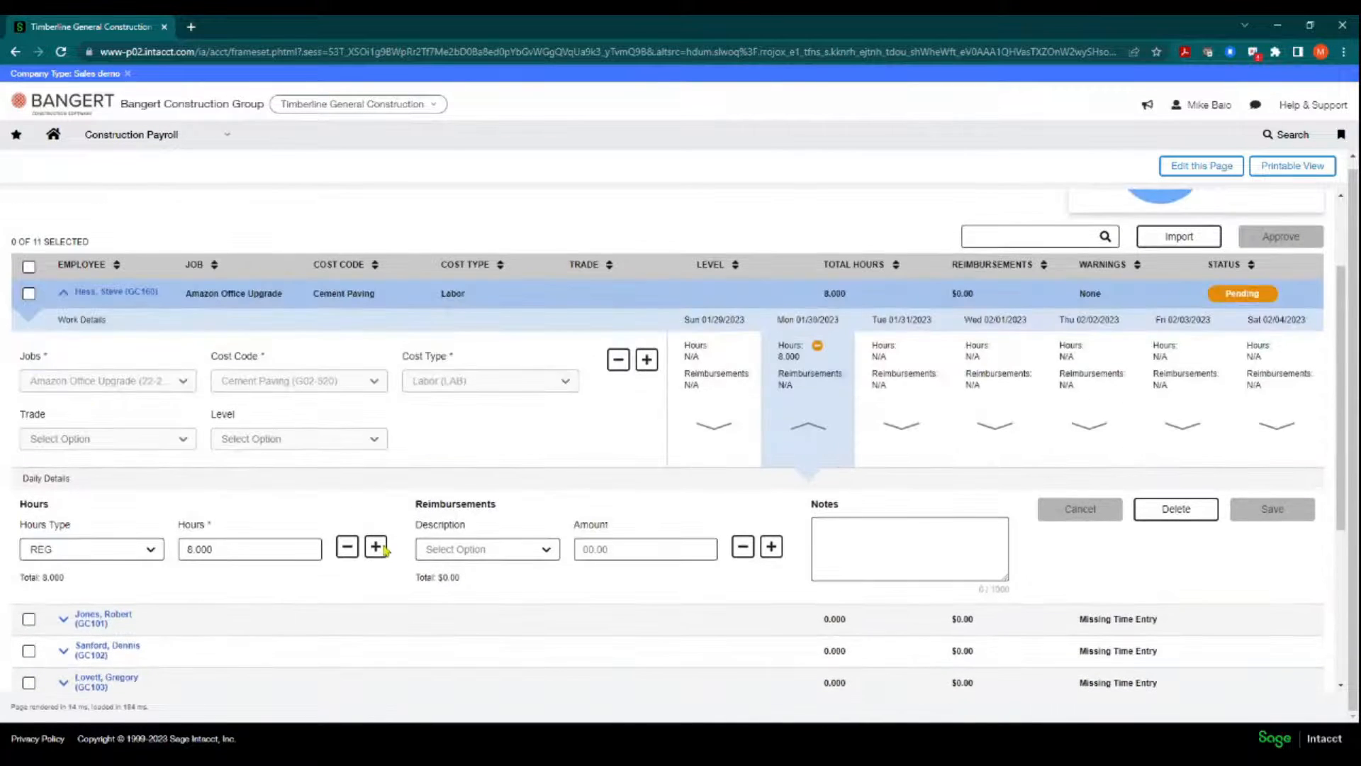
{"action": "scroll", "coordinate": [860, 576], "scroll_direction": "up", "scroll_amount": 1}
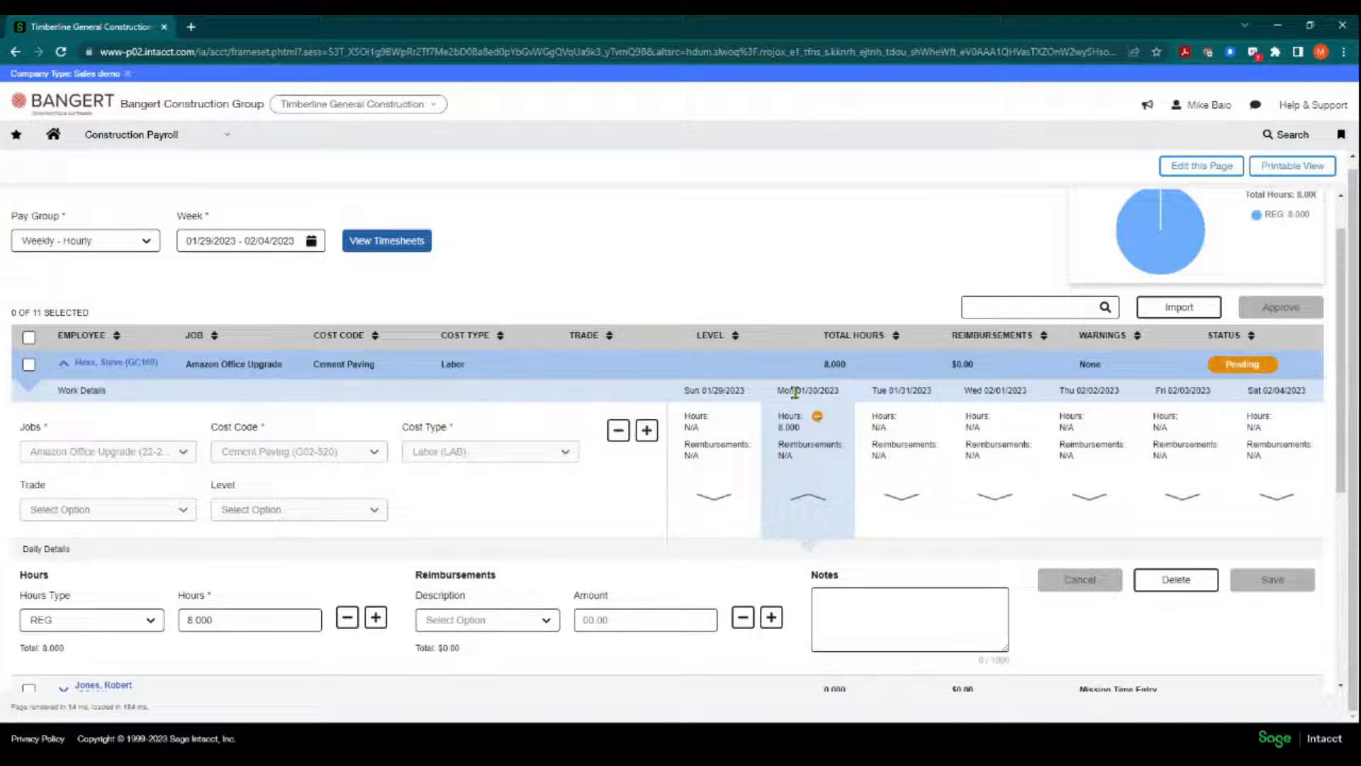
{"action": "double_click", "coordinate": [787, 427]}
{"action": "scroll", "coordinate": [910, 477], "scroll_direction": "up", "scroll_amount": 1}
{"action": "mouse_move", "coordinate": [1179, 279]}
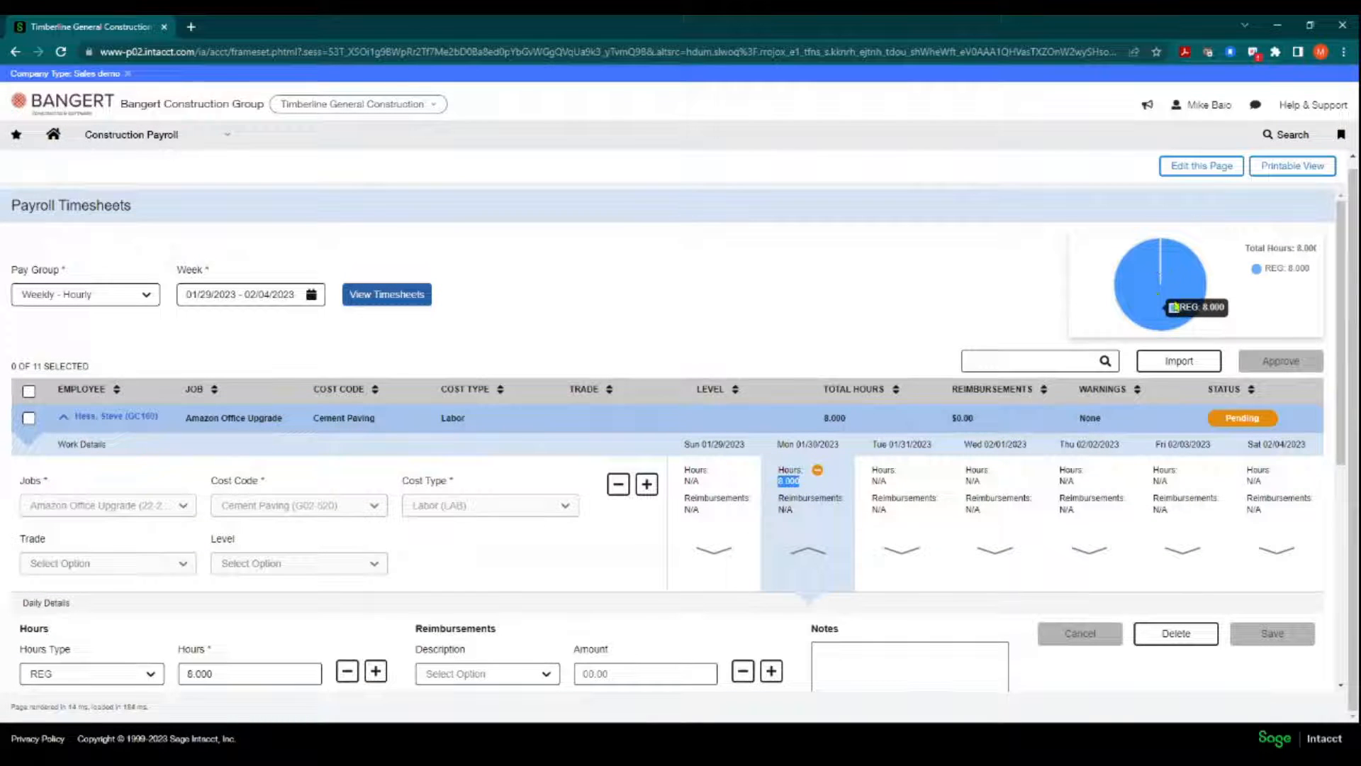
- Enter 8 hours of hours type REG in the daily details for Tuesday 01/31/2023
{"action": "scroll", "coordinate": [865, 572], "scroll_direction": "down", "scroll_amount": 2}
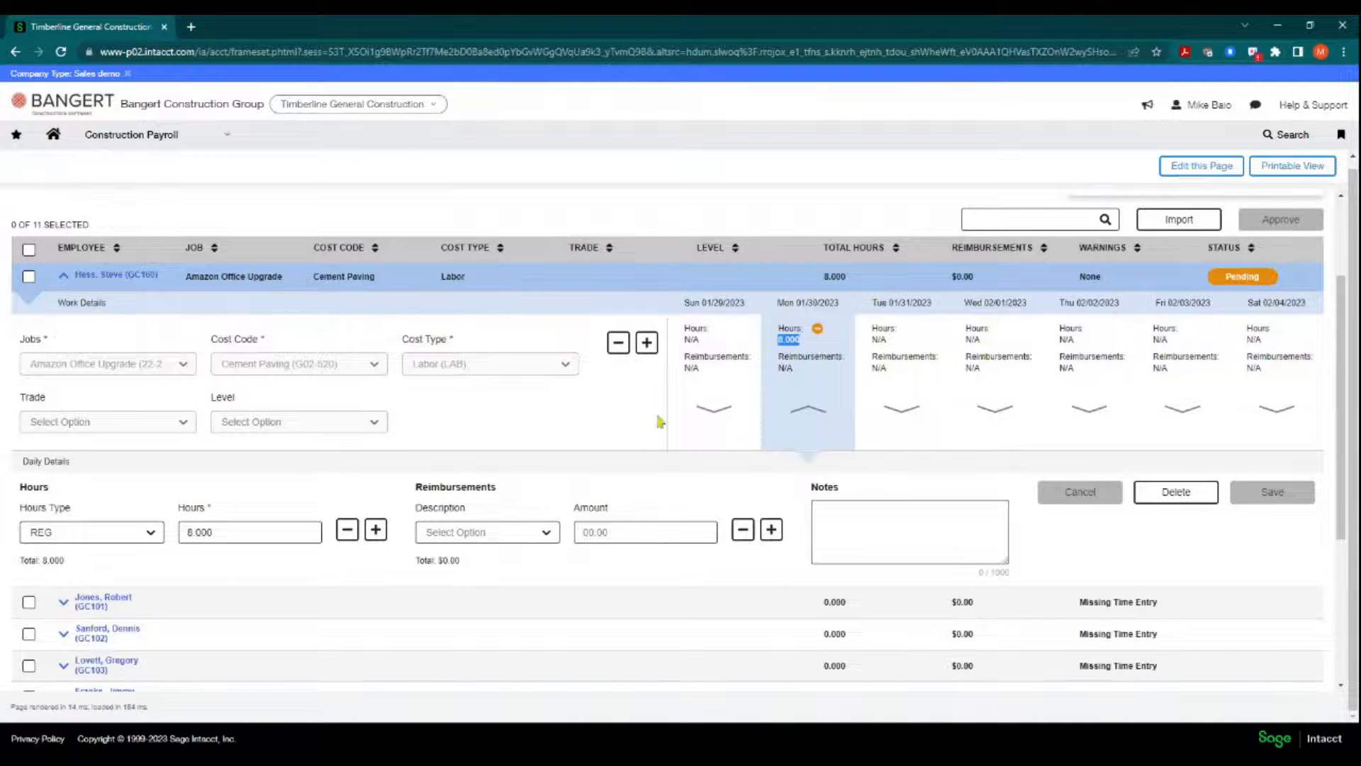
{"action": "left_click", "coordinate": [902, 409]}
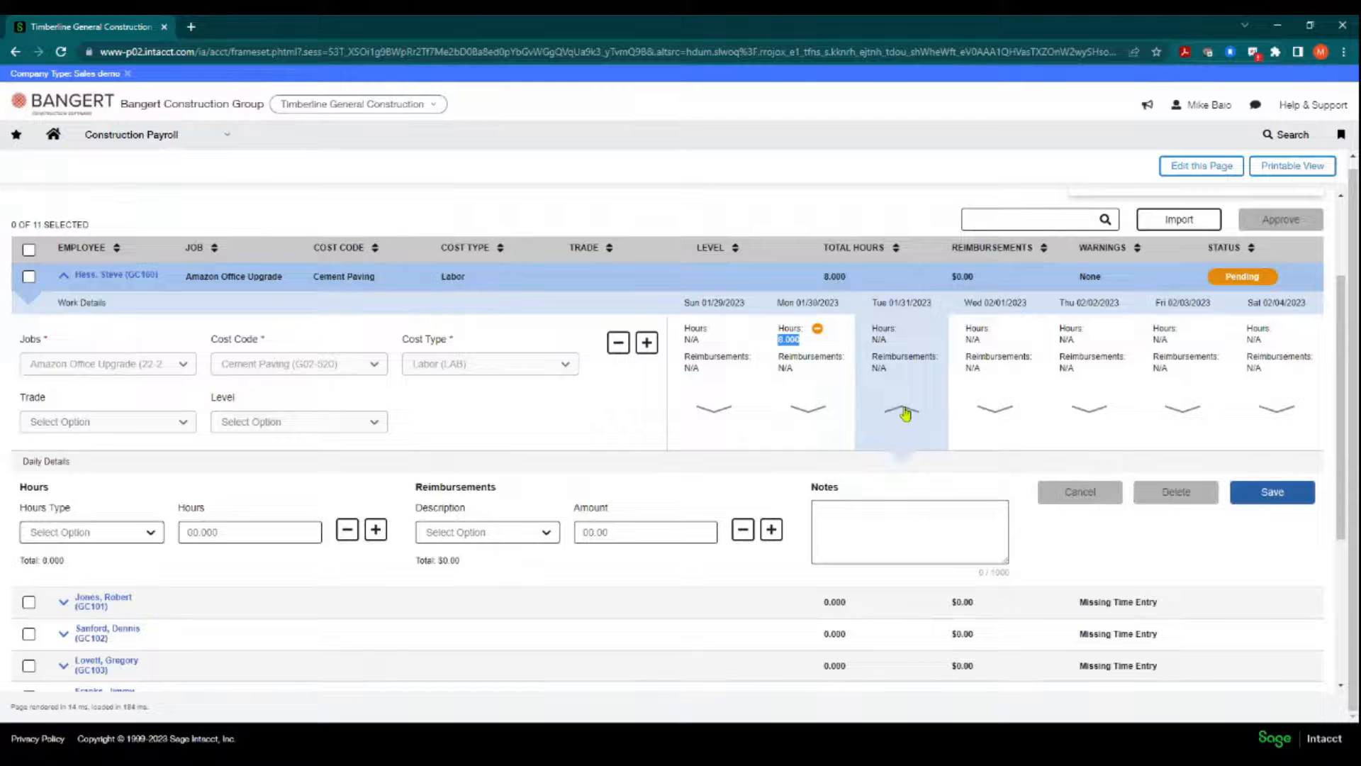
{"action": "left_click", "coordinate": [146, 533]}
{"action": "left_click", "coordinate": [43, 592]}
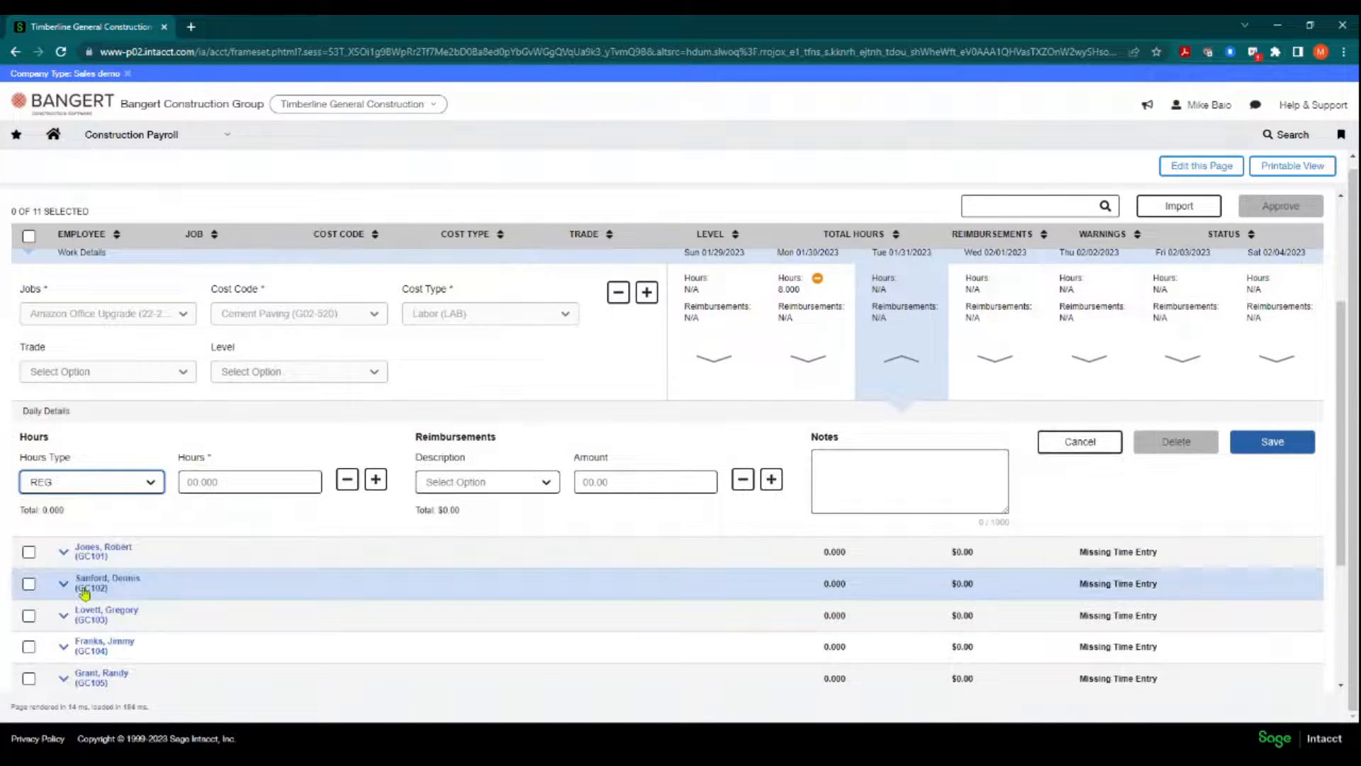
{"action": "left_click", "coordinate": [212, 484]}
{"action": "type", "text": "8"}
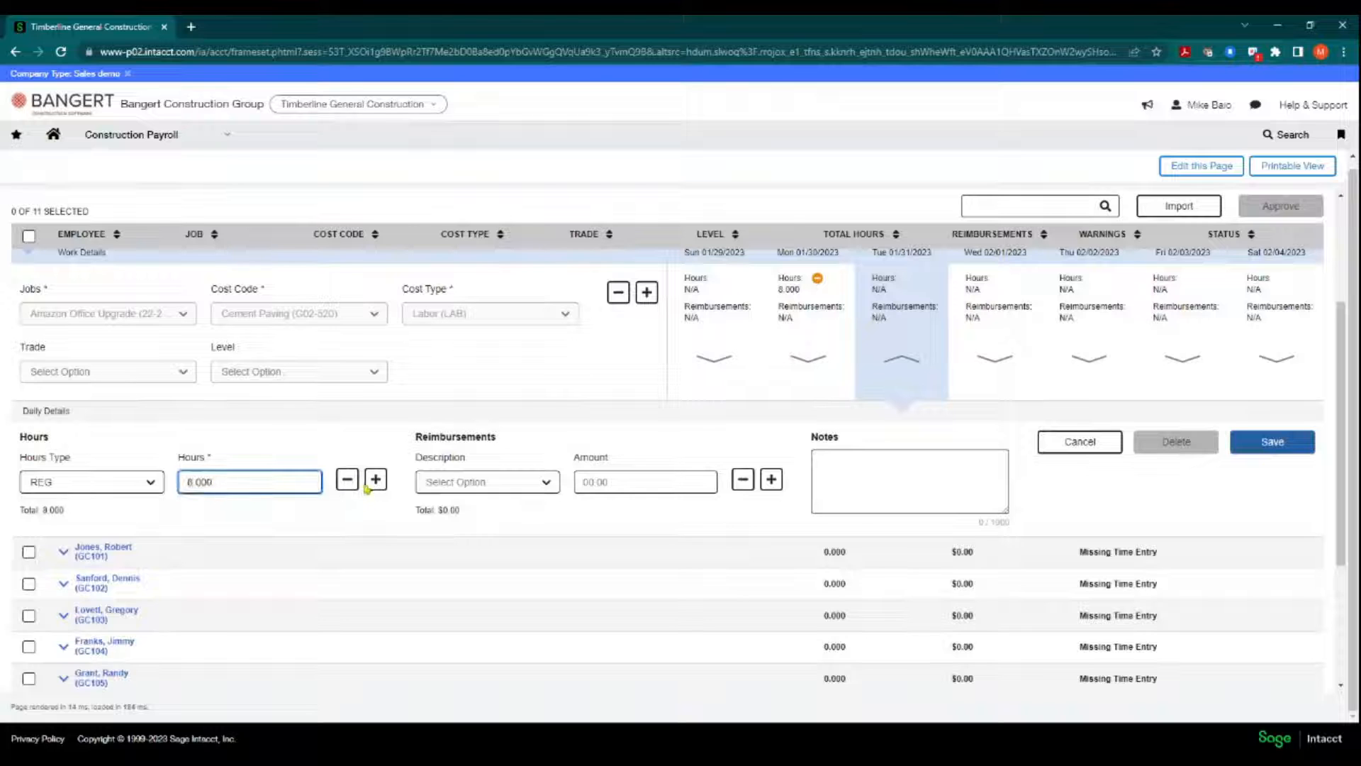
- Add a second hours line of type OT with 2 hours to Tuesday 01/31/2023 and save the day's entry
{"action": "left_click", "coordinate": [376, 480]}
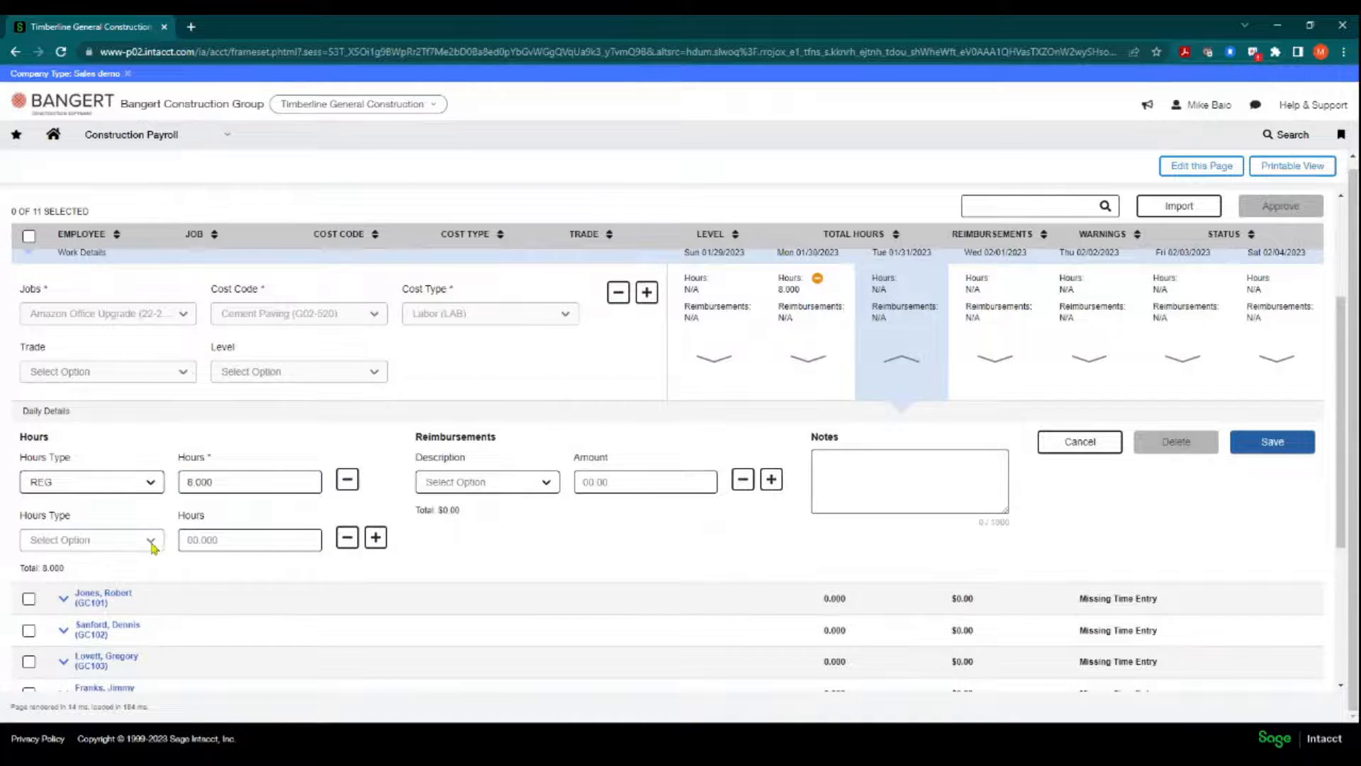
{"action": "left_click", "coordinate": [153, 540]}
{"action": "left_click", "coordinate": [35, 567]}
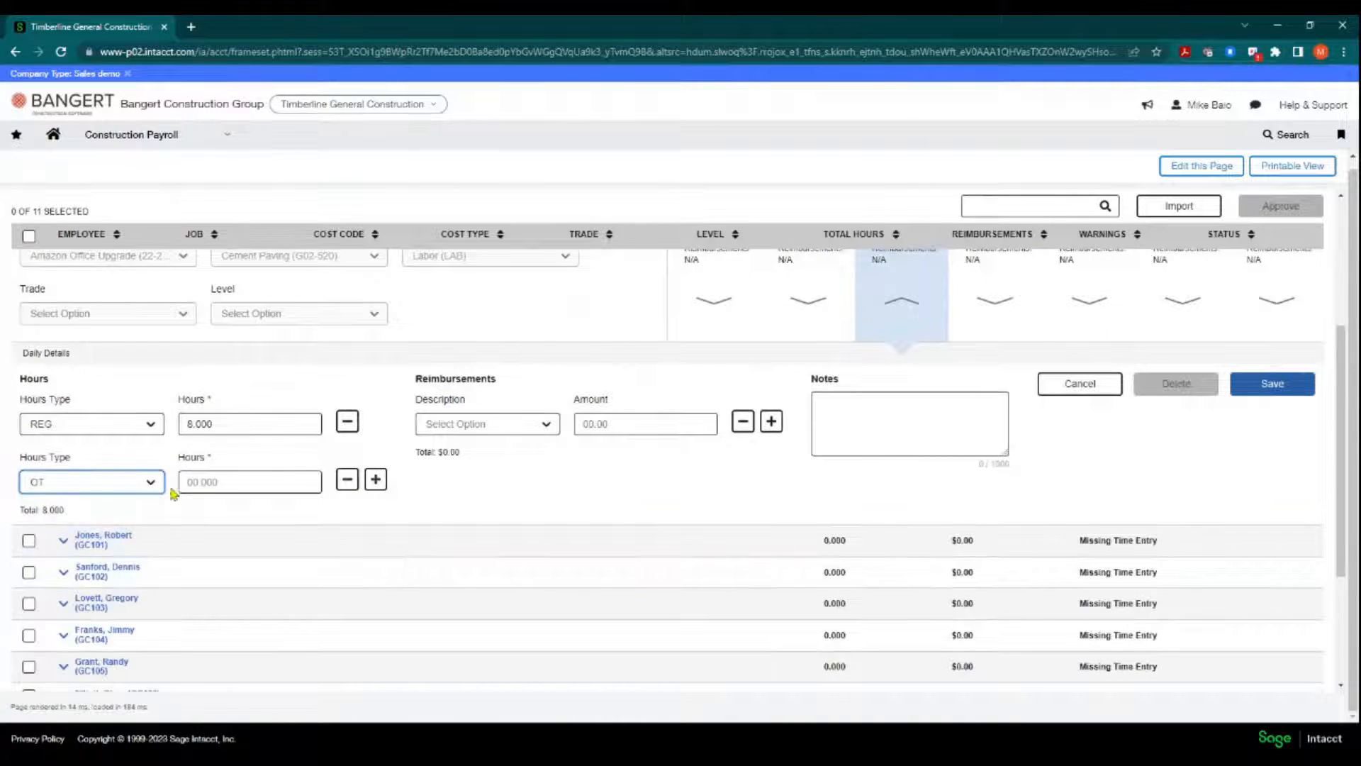
{"action": "left_click", "coordinate": [213, 483]}
{"action": "type", "text": "2"}
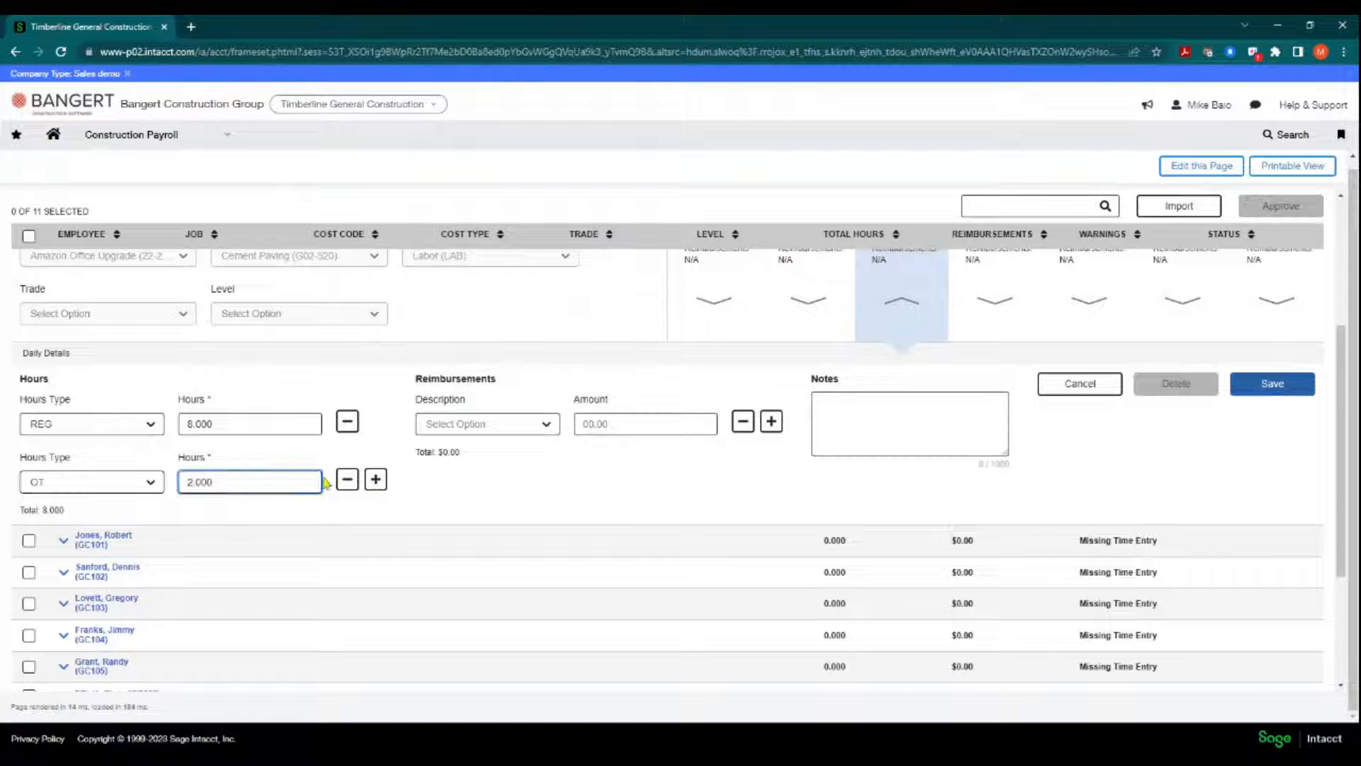
{"action": "left_click", "coordinate": [489, 494]}
{"action": "left_click", "coordinate": [1249, 386]}
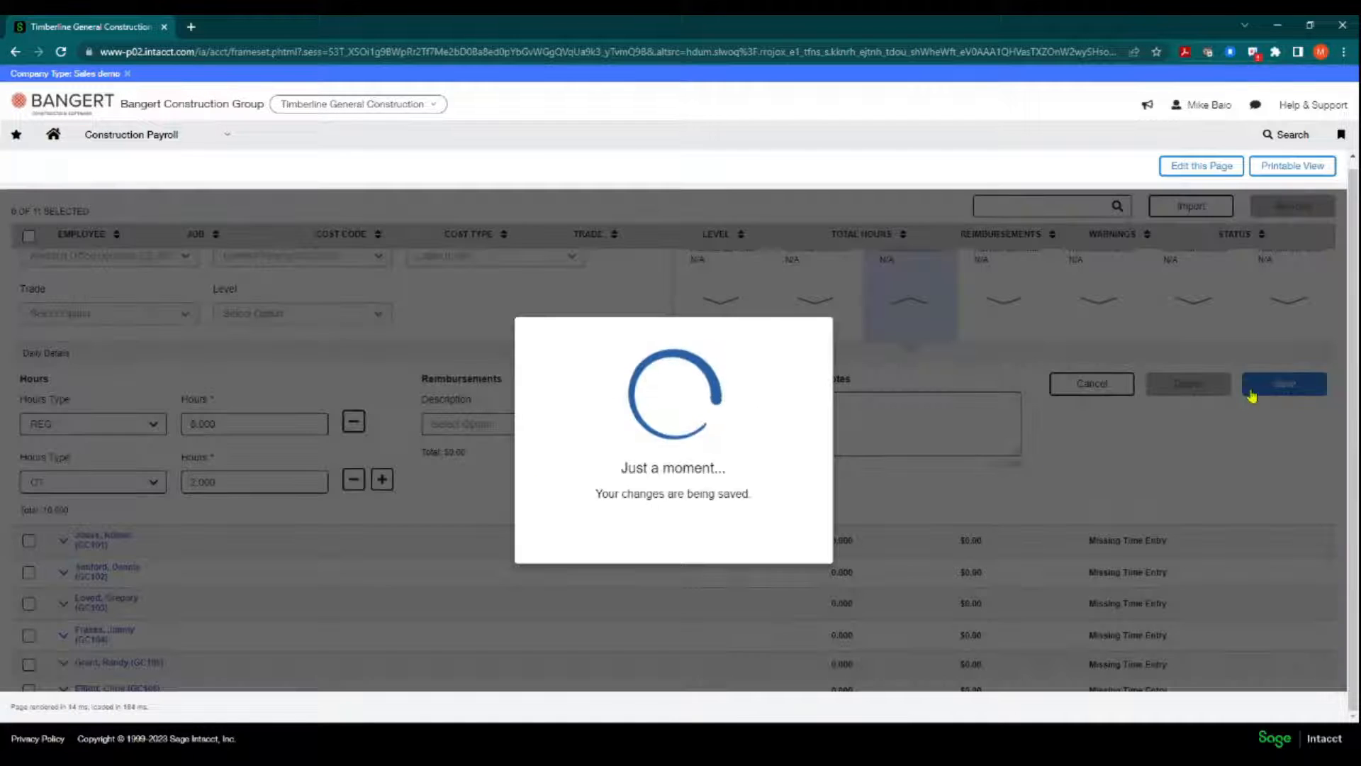
{"action": "left_click", "coordinate": [681, 523]}
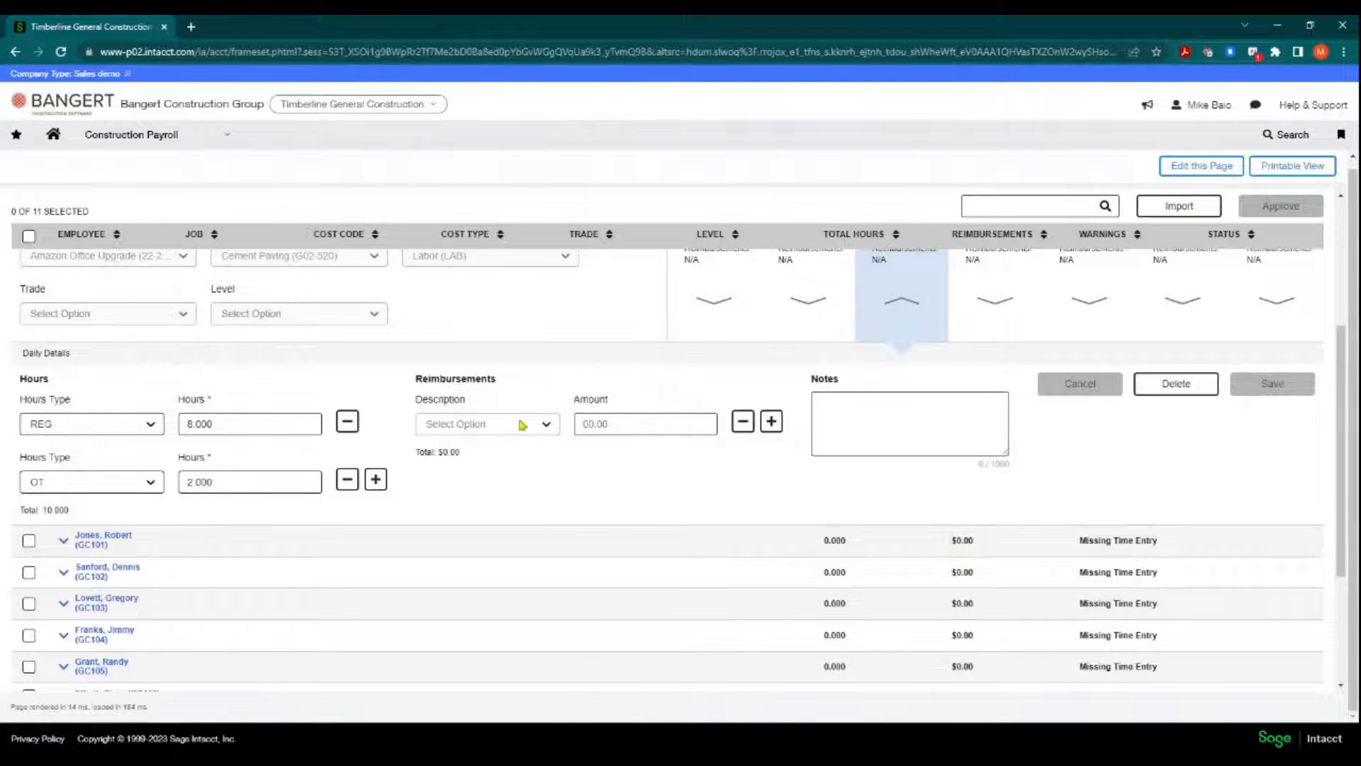
- Add a PER DIEM reimbursement of 25.00 to the Tuesday 01/31/2023 entry and save it
{"action": "left_click", "coordinate": [546, 426]}
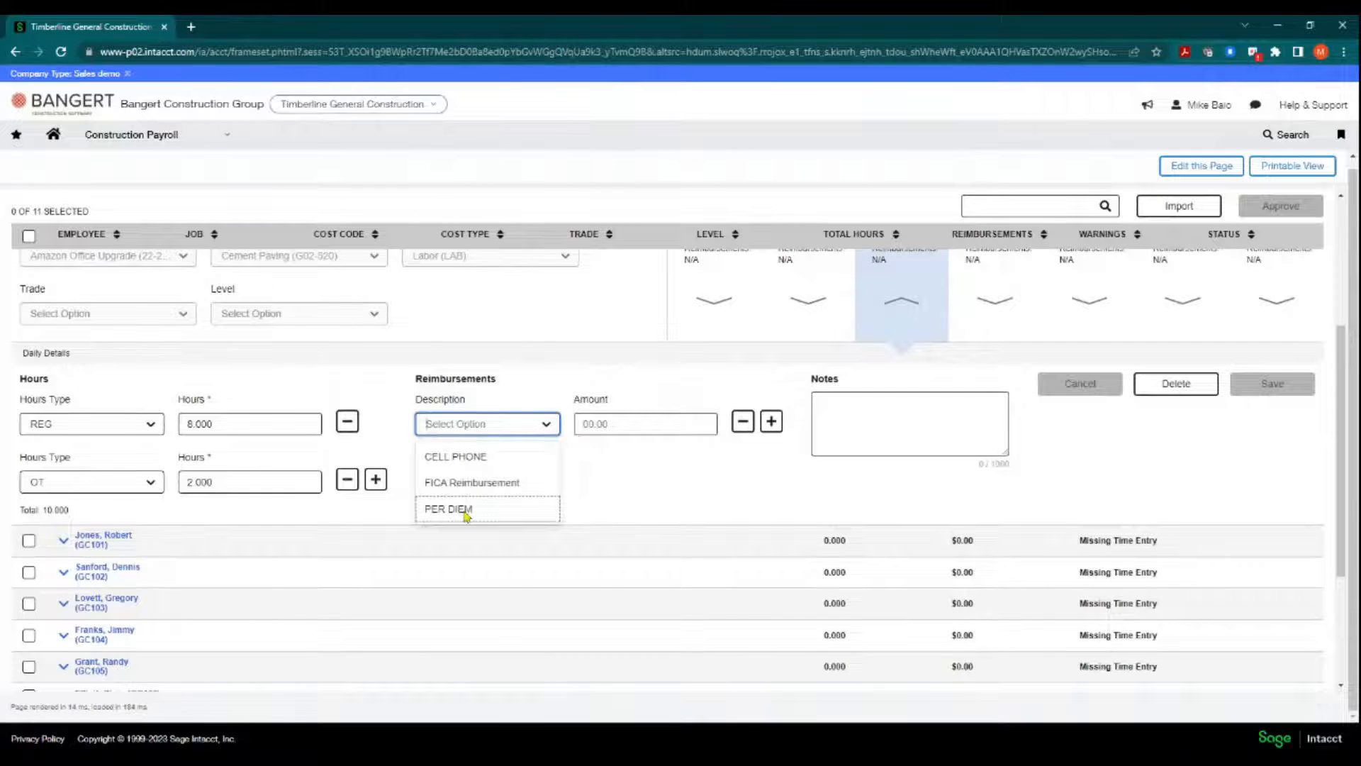
{"action": "left_click", "coordinate": [597, 423]}
{"action": "type", "text": "25"}
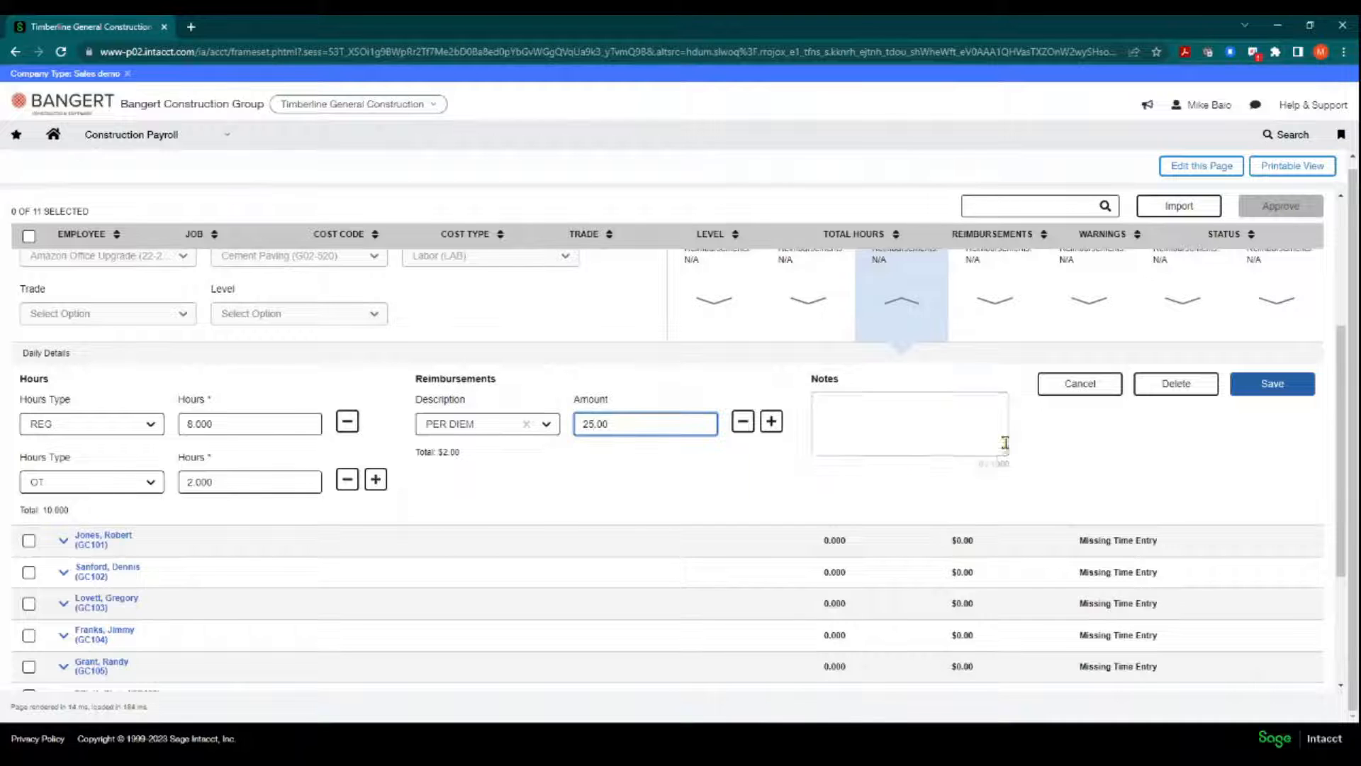
{"action": "left_click", "coordinate": [1260, 386]}
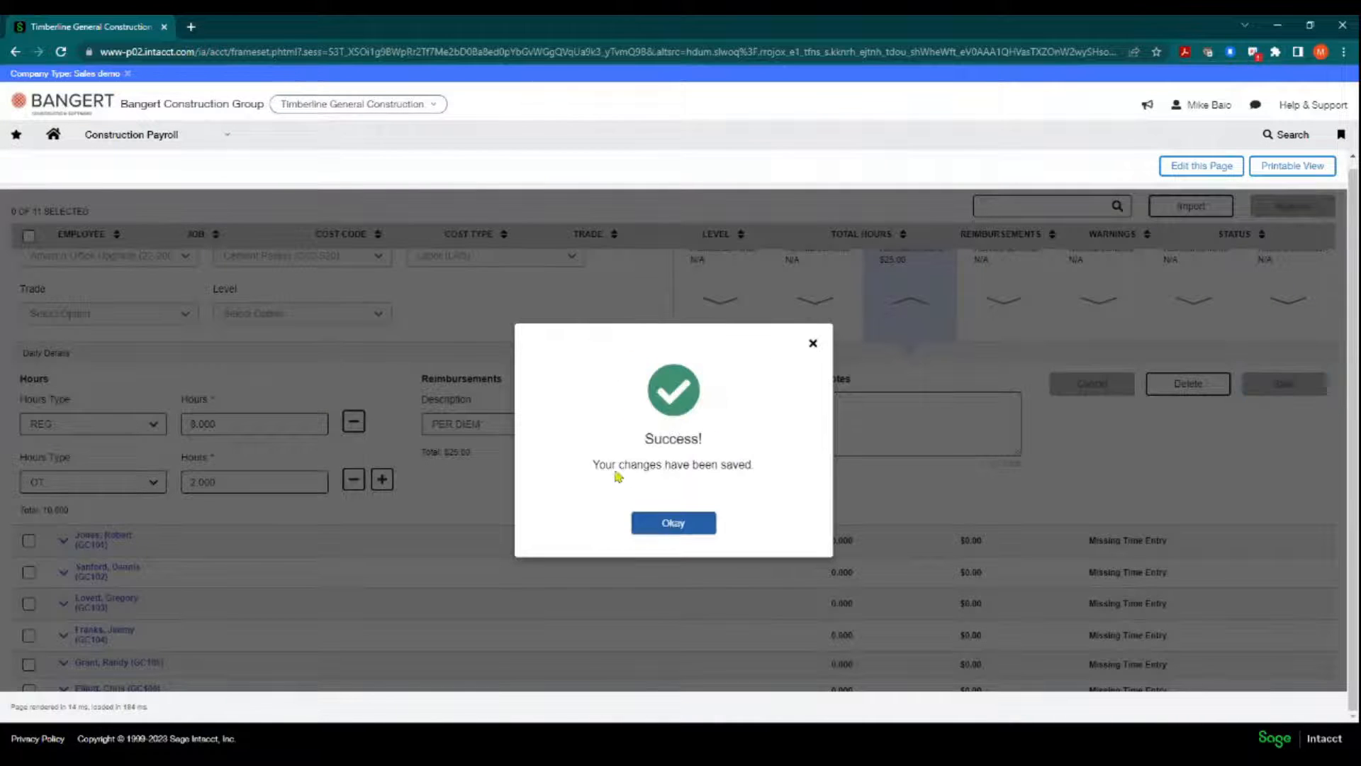
{"action": "left_click", "coordinate": [672, 523]}
- Review the saved Tuesday hours and reimbursement, and add a second work details record to the same employee's timesheet
{"action": "scroll", "coordinate": [439, 482], "scroll_direction": "up", "scroll_amount": 3}
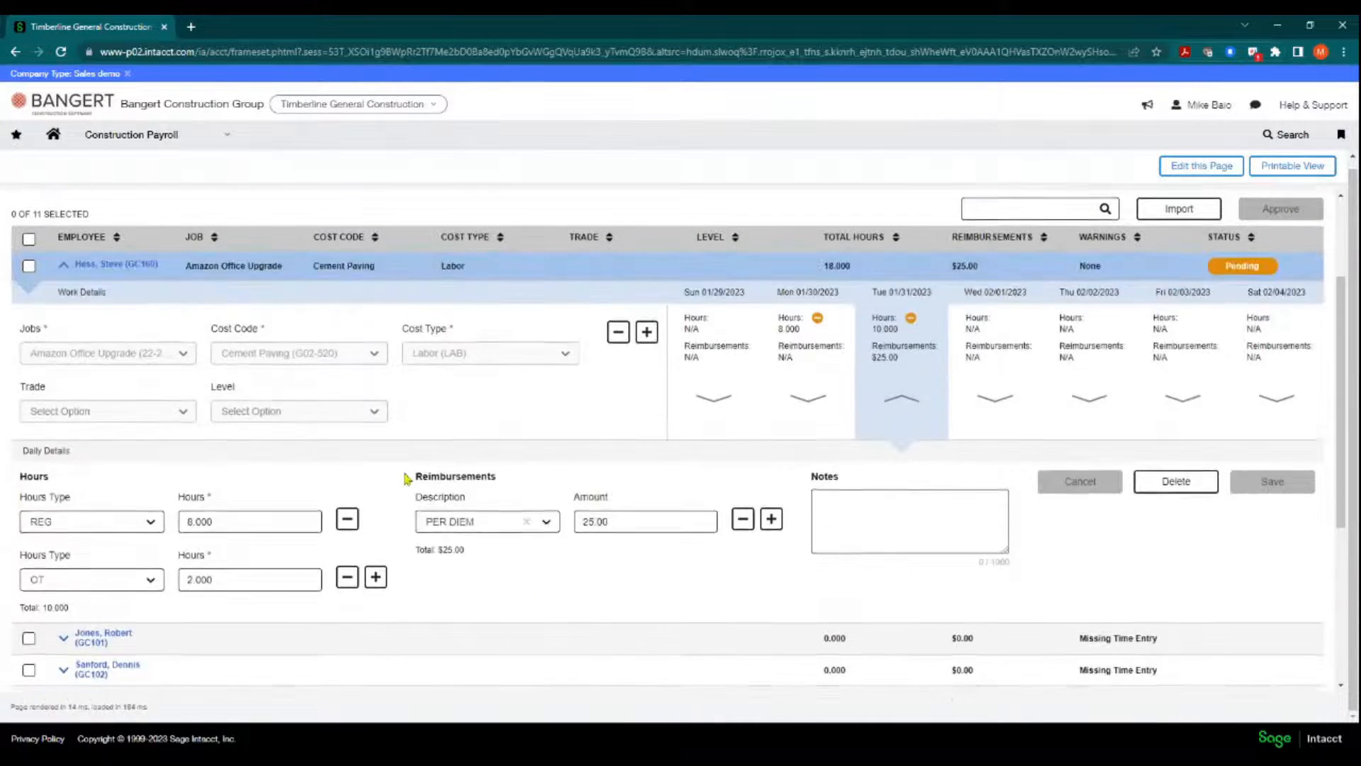
{"action": "scroll", "coordinate": [315, 516], "scroll_direction": "down", "scroll_amount": 1}
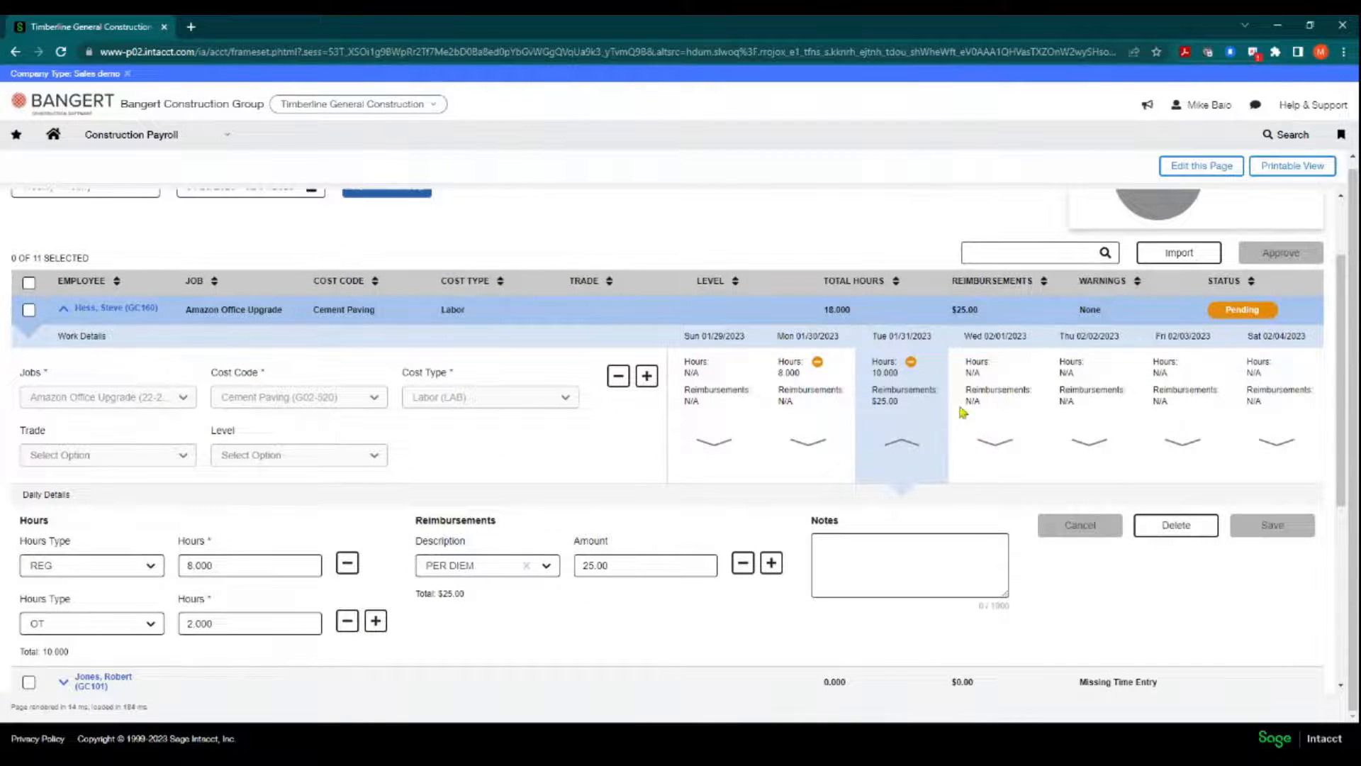
{"action": "scroll", "coordinate": [746, 445], "scroll_direction": "down", "scroll_amount": 3}
{"action": "scroll", "coordinate": [745, 445], "scroll_direction": "up", "scroll_amount": 3}
{"action": "left_click", "coordinate": [647, 377]}
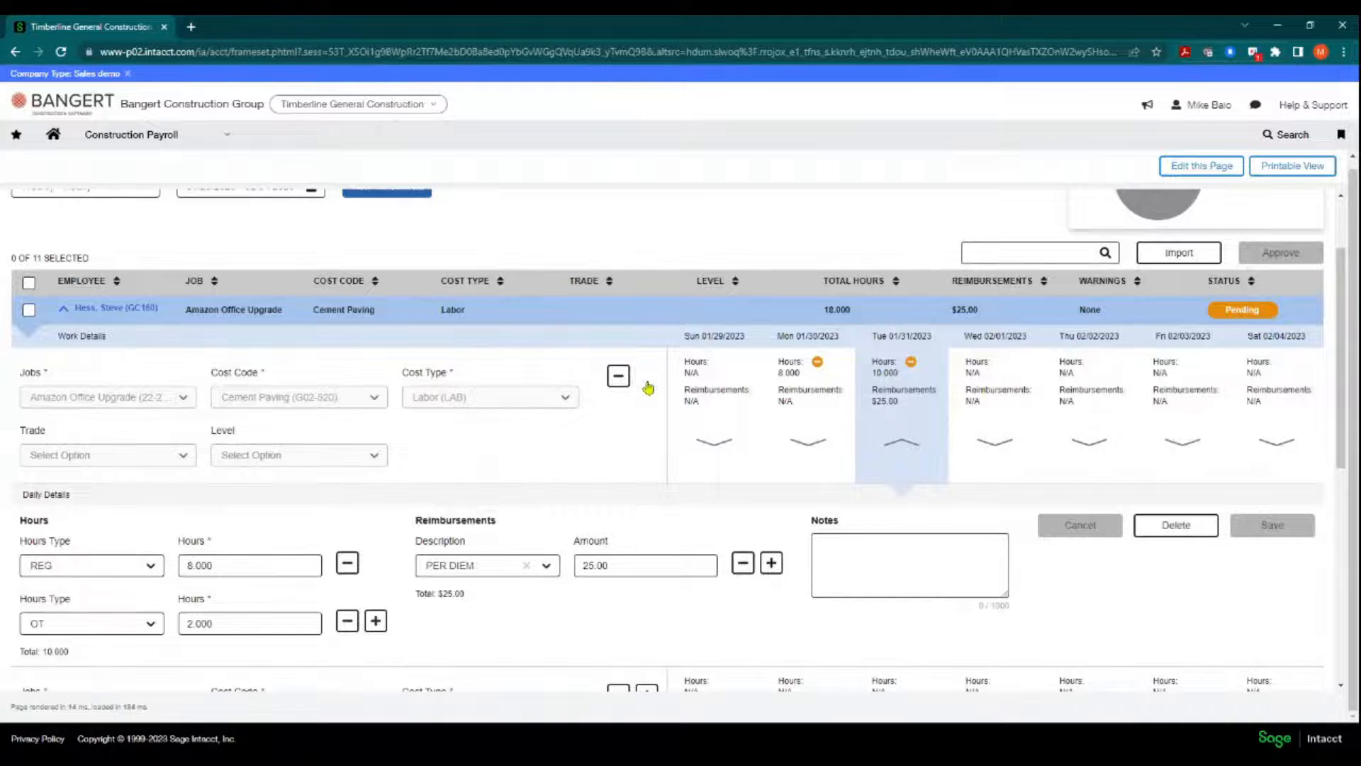
{"action": "scroll", "coordinate": [262, 521], "scroll_direction": "down", "scroll_amount": 1}
{"action": "scroll", "coordinate": [262, 521], "scroll_direction": "down", "scroll_amount": 2}
- Assign the second work record to job Amazon Warehouse KC MO (22-023), cost code Cement Paving (G02-520) and cost type Labor (LAB)
{"action": "left_click", "coordinate": [184, 505]}
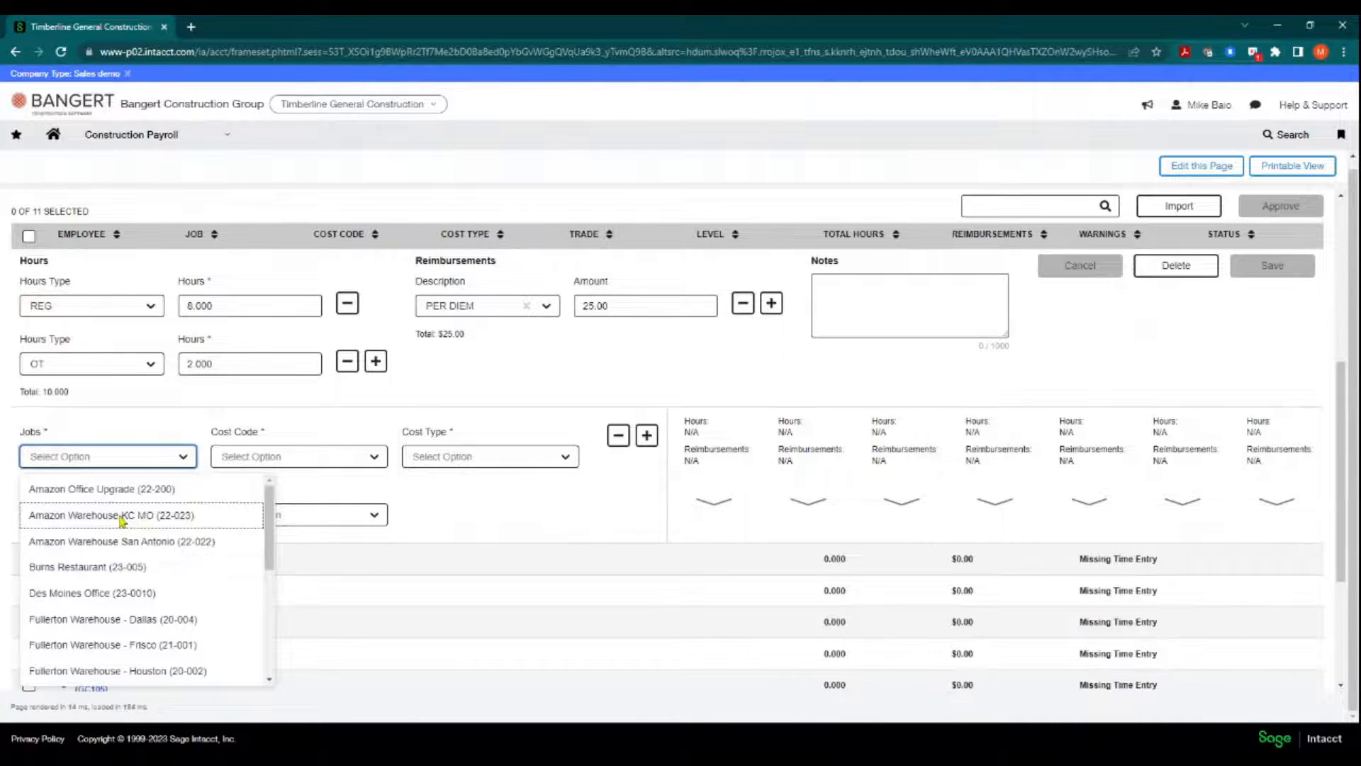
{"action": "left_click", "coordinate": [124, 520]}
{"action": "left_click", "coordinate": [361, 457]}
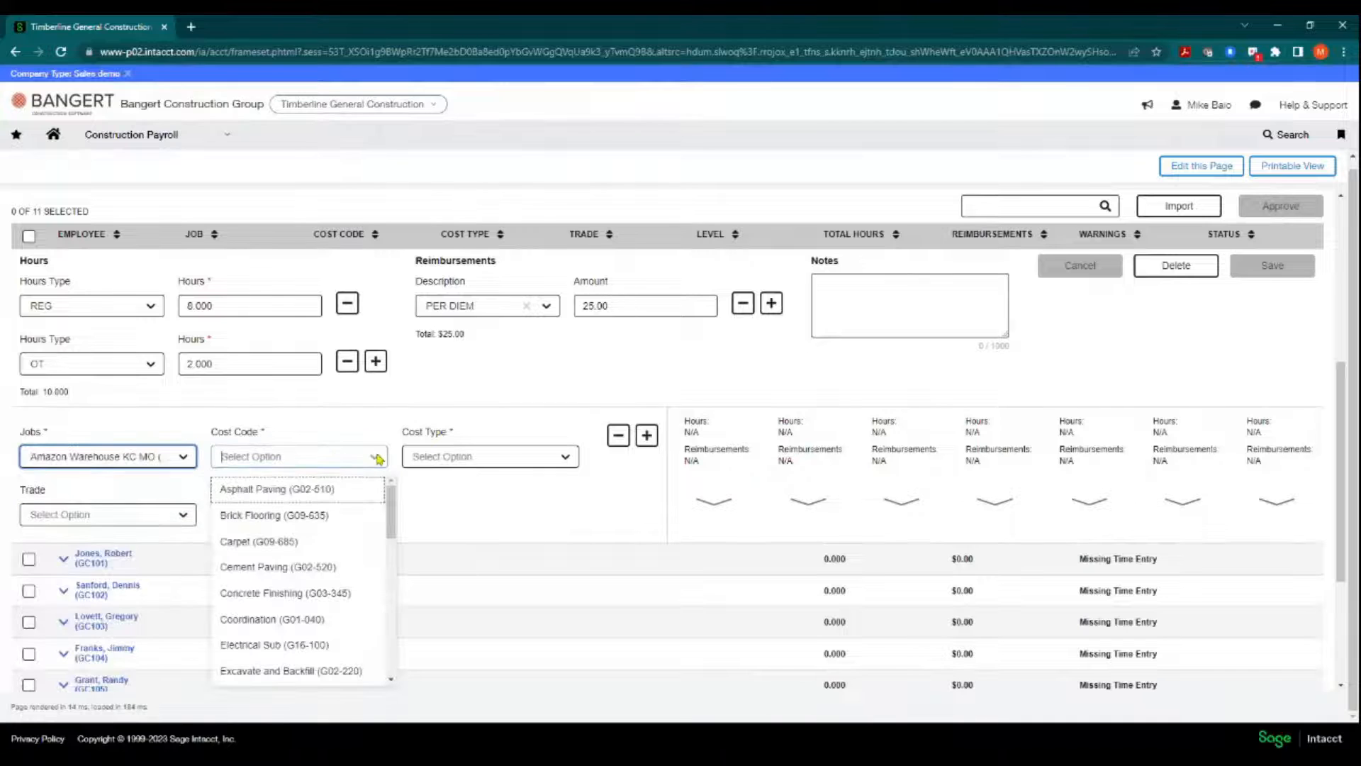
{"action": "left_click", "coordinate": [307, 569]}
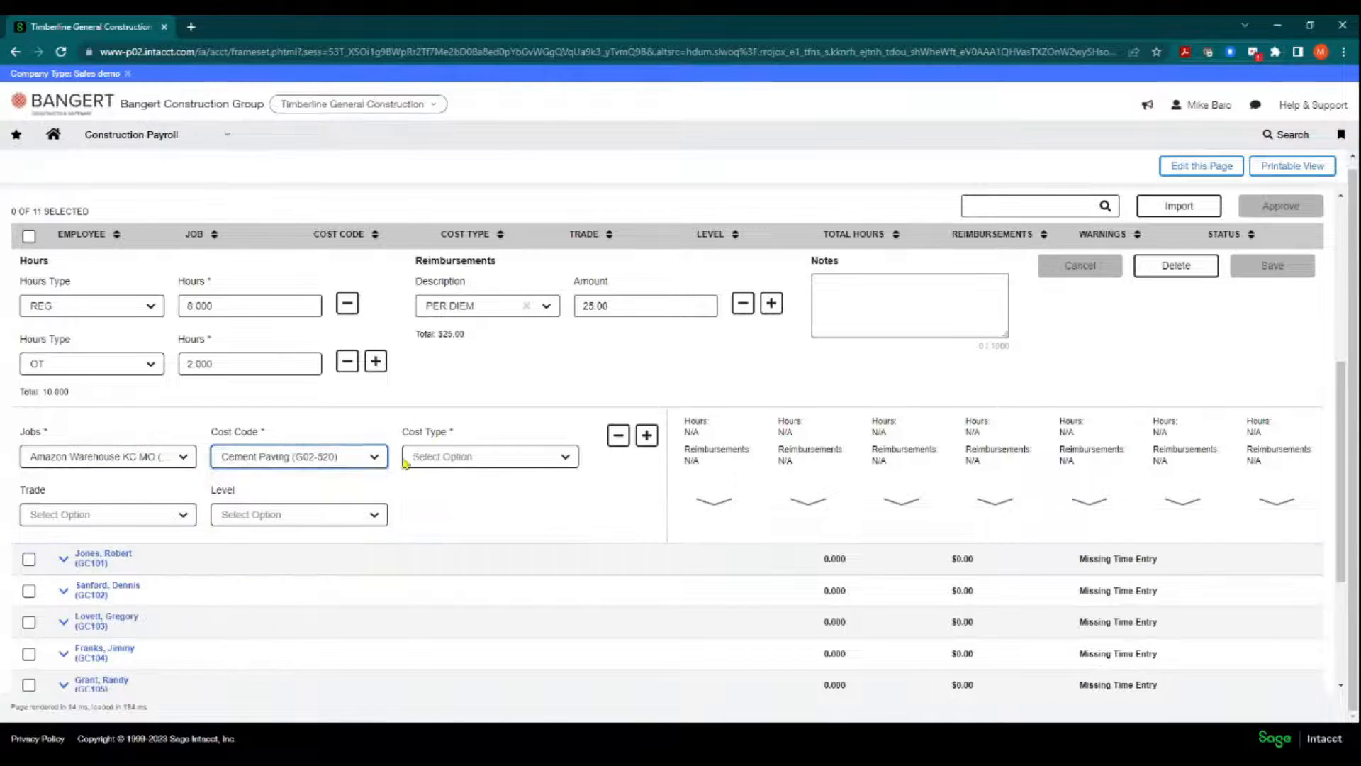
{"action": "left_click", "coordinate": [552, 459]}
{"action": "left_click", "coordinate": [464, 515]}
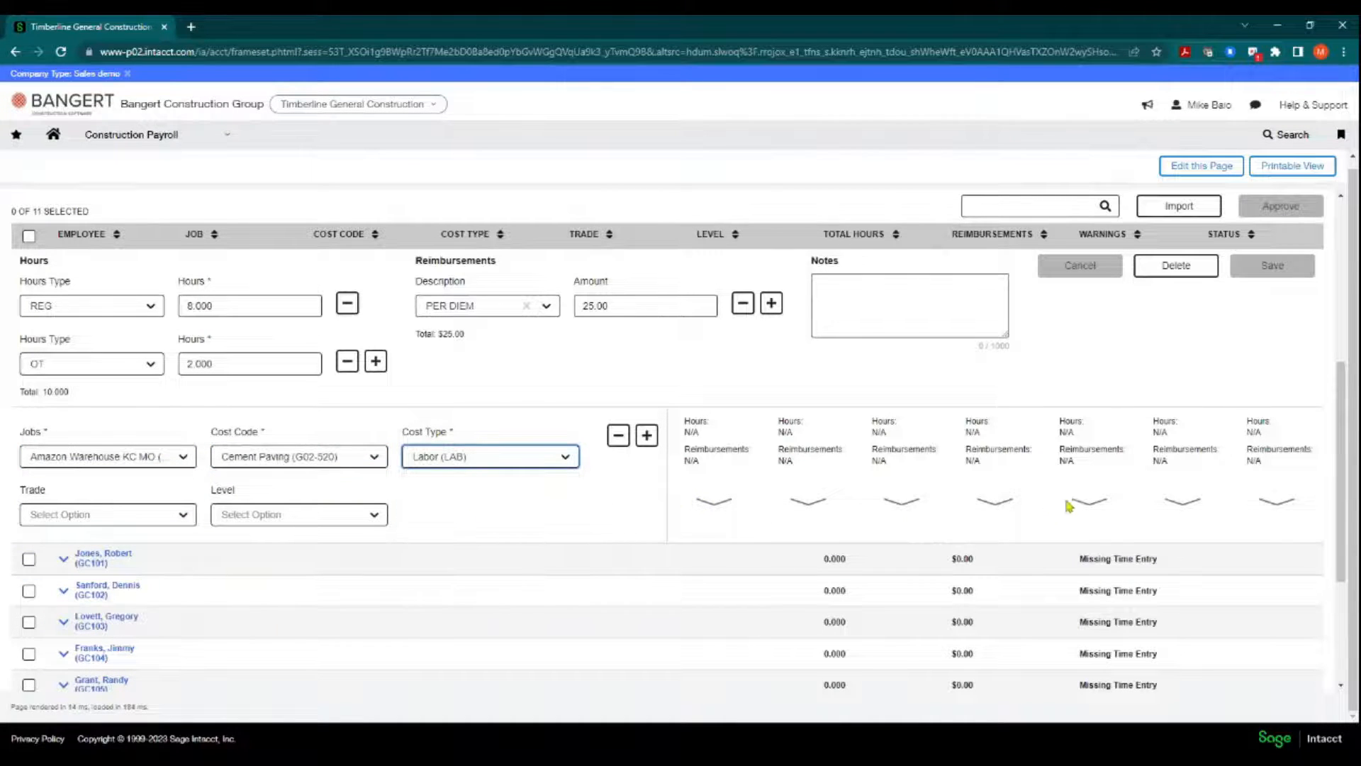
- Enter and save 8 REG hours for Thursday 02/02/2023 on the Amazon Warehouse KC MO record, and collapse the employee's timesheet
{"action": "left_click", "coordinate": [1091, 505]}
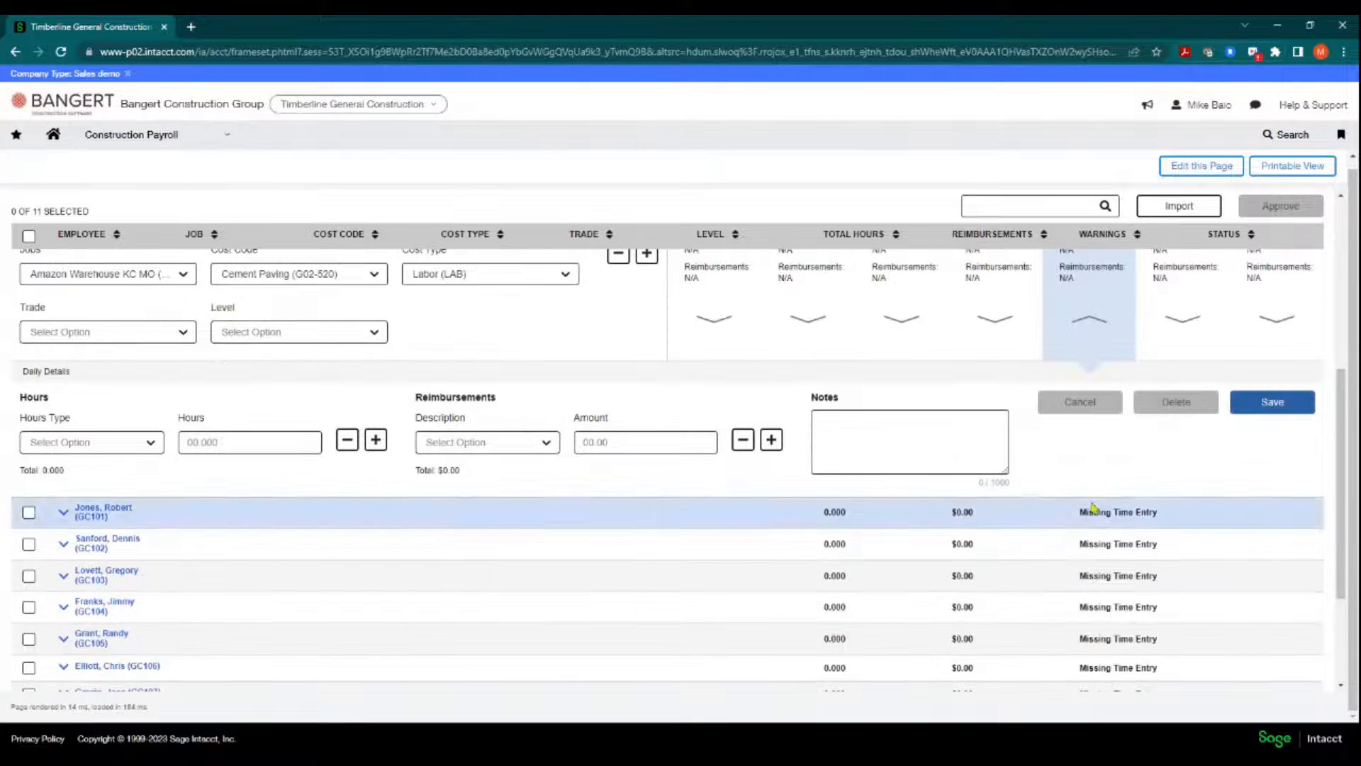
{"action": "left_click", "coordinate": [151, 444]}
{"action": "left_click", "coordinate": [71, 552]}
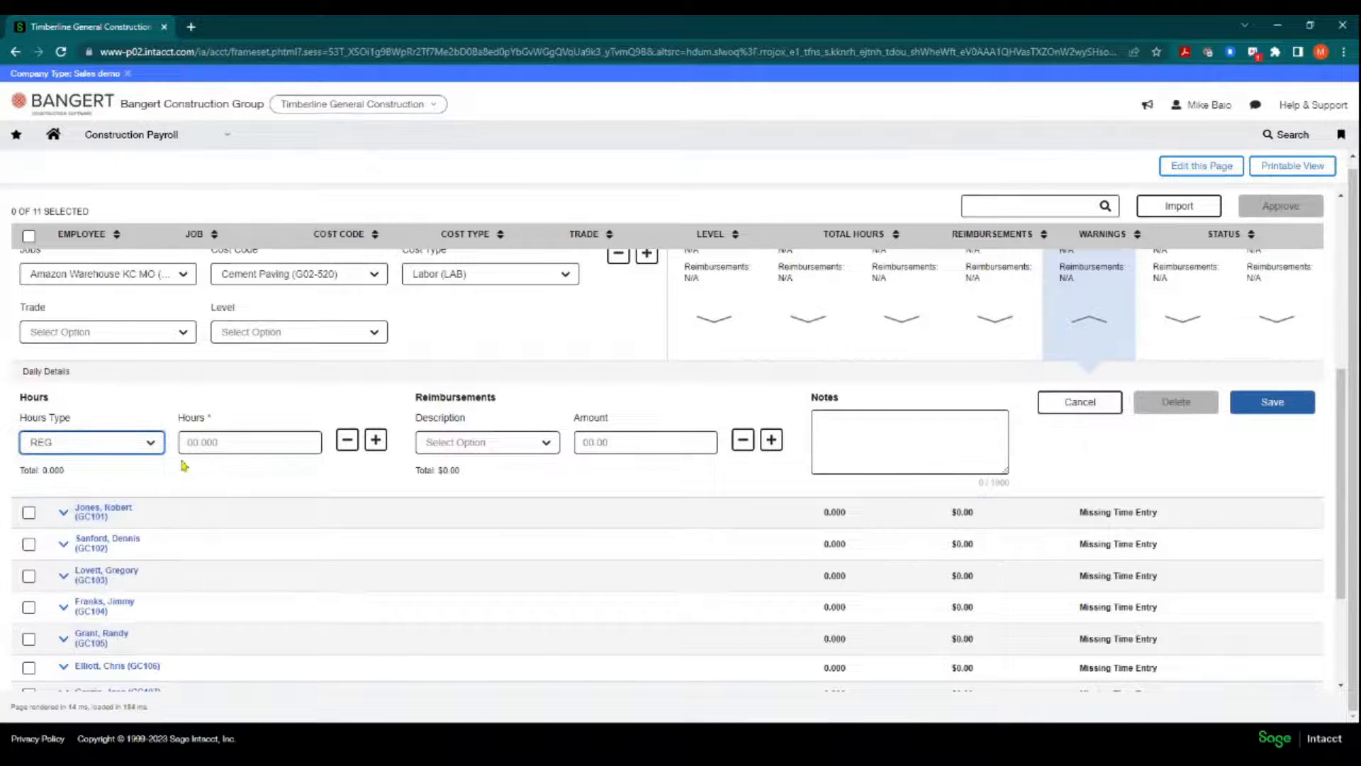
{"action": "left_click", "coordinate": [200, 441]}
{"action": "type", "text": "8"}
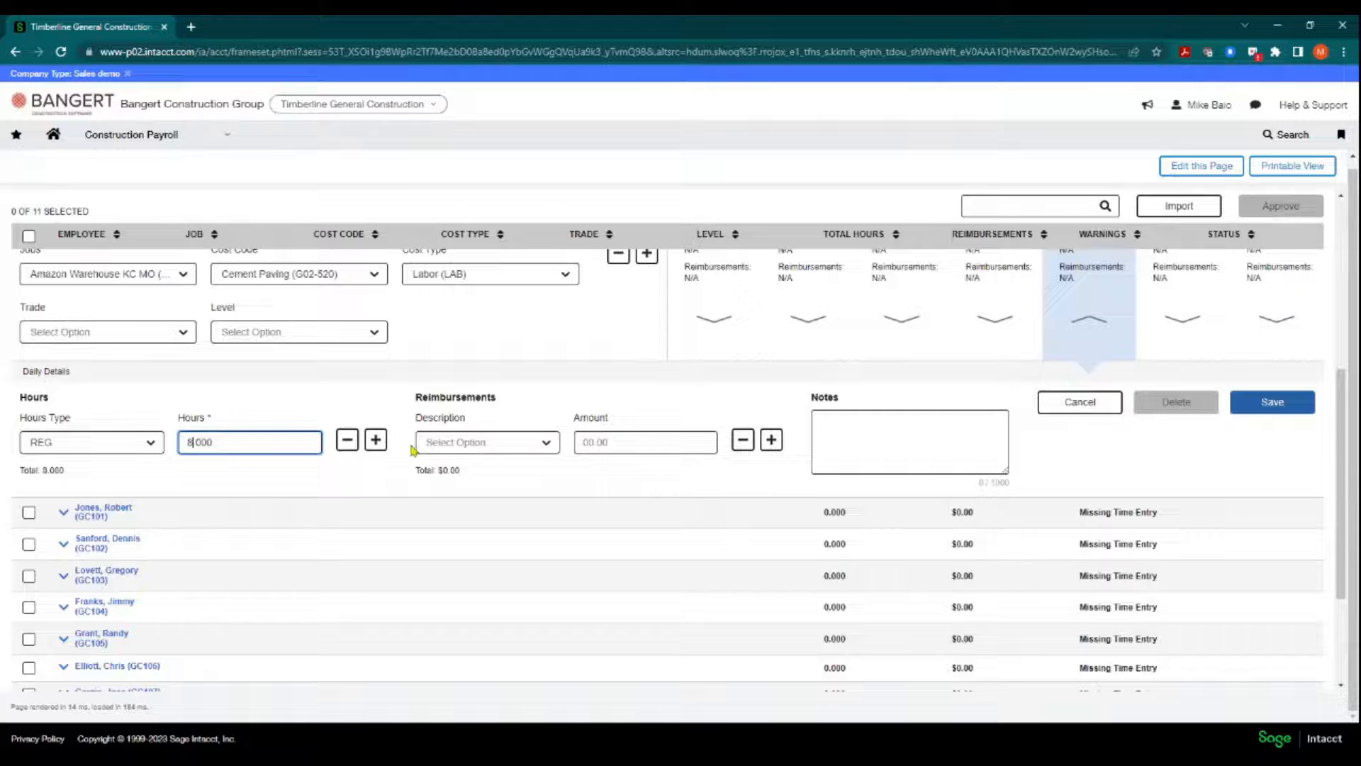
{"action": "left_click", "coordinate": [1269, 405]}
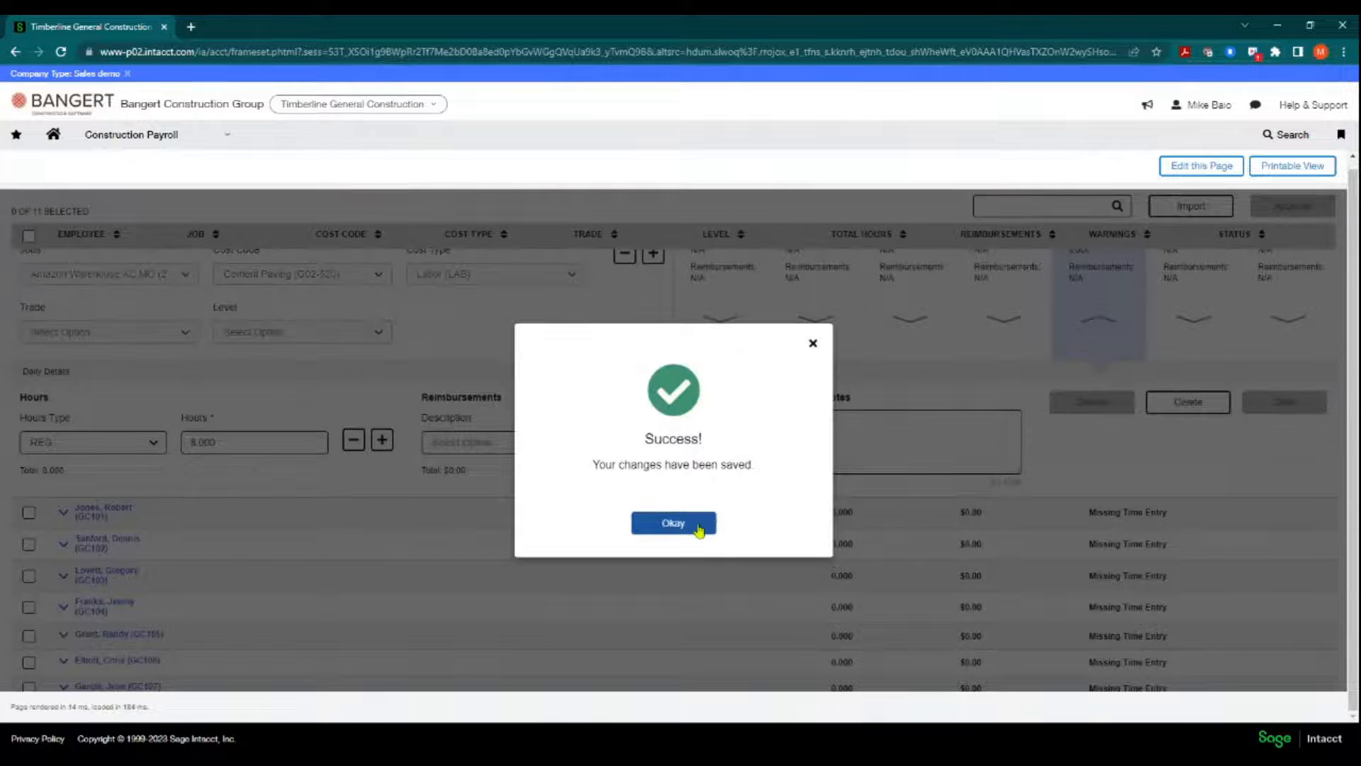
{"action": "left_click", "coordinate": [695, 524]}
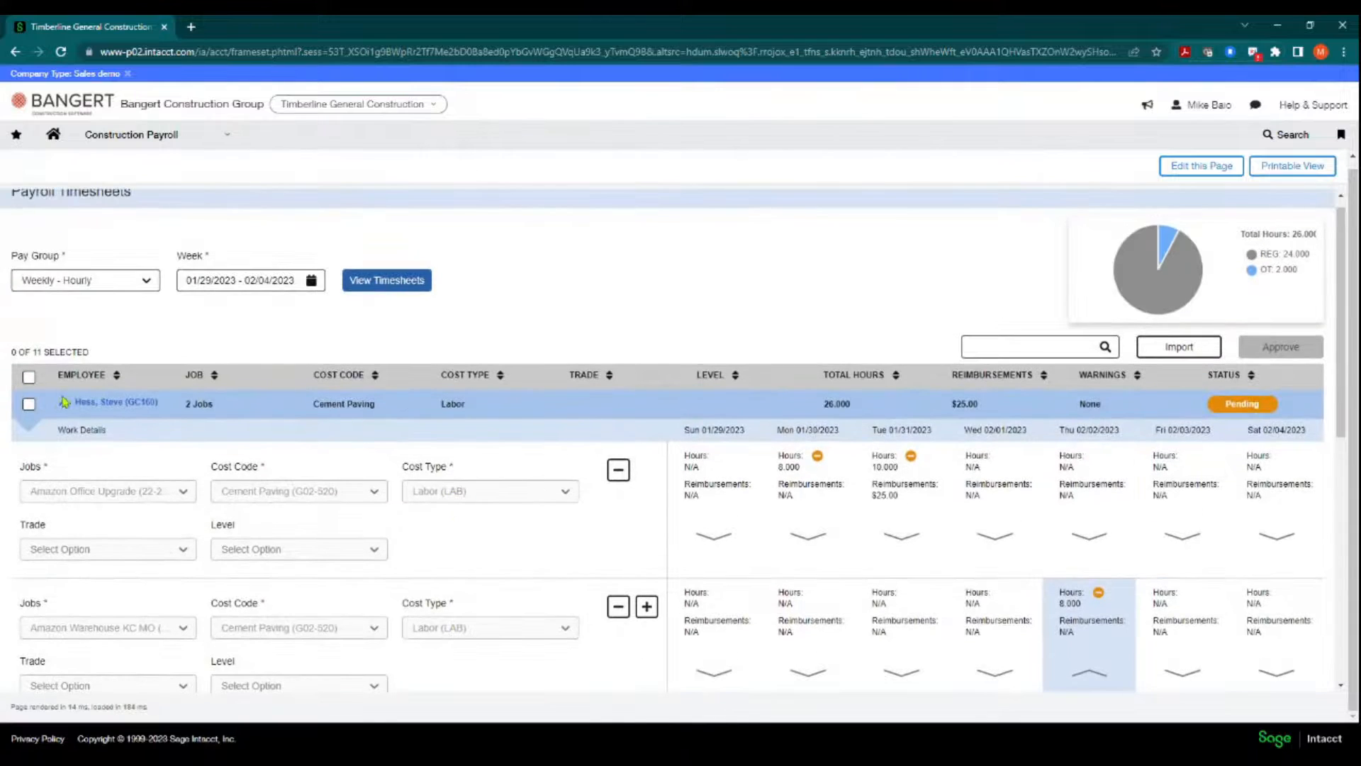
{"action": "left_click", "coordinate": [63, 402]}
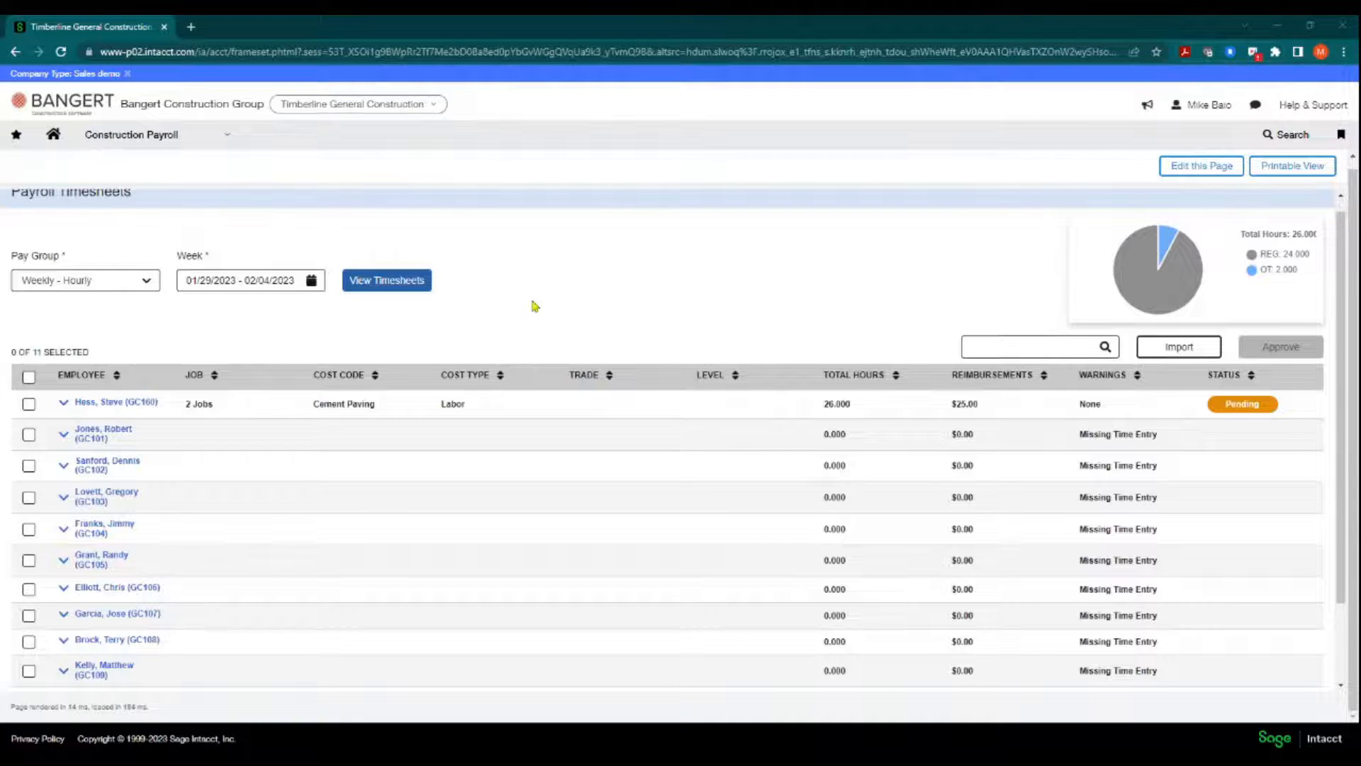
- Start a timecard import, upload the file "import time week ending 2-04-23 (1).xlsx" and load its Timecards sheet for column matching
{"action": "left_click", "coordinate": [1177, 351]}
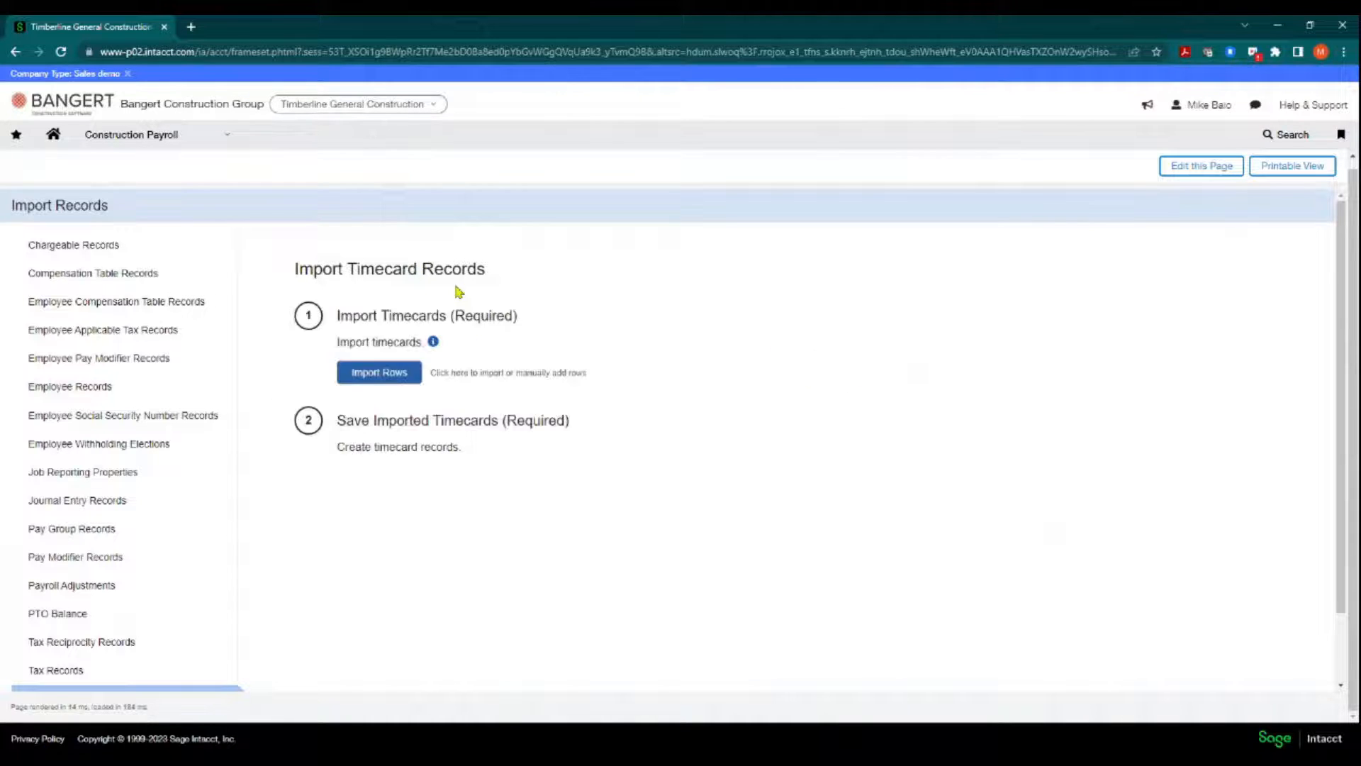
{"action": "left_click", "coordinate": [385, 375]}
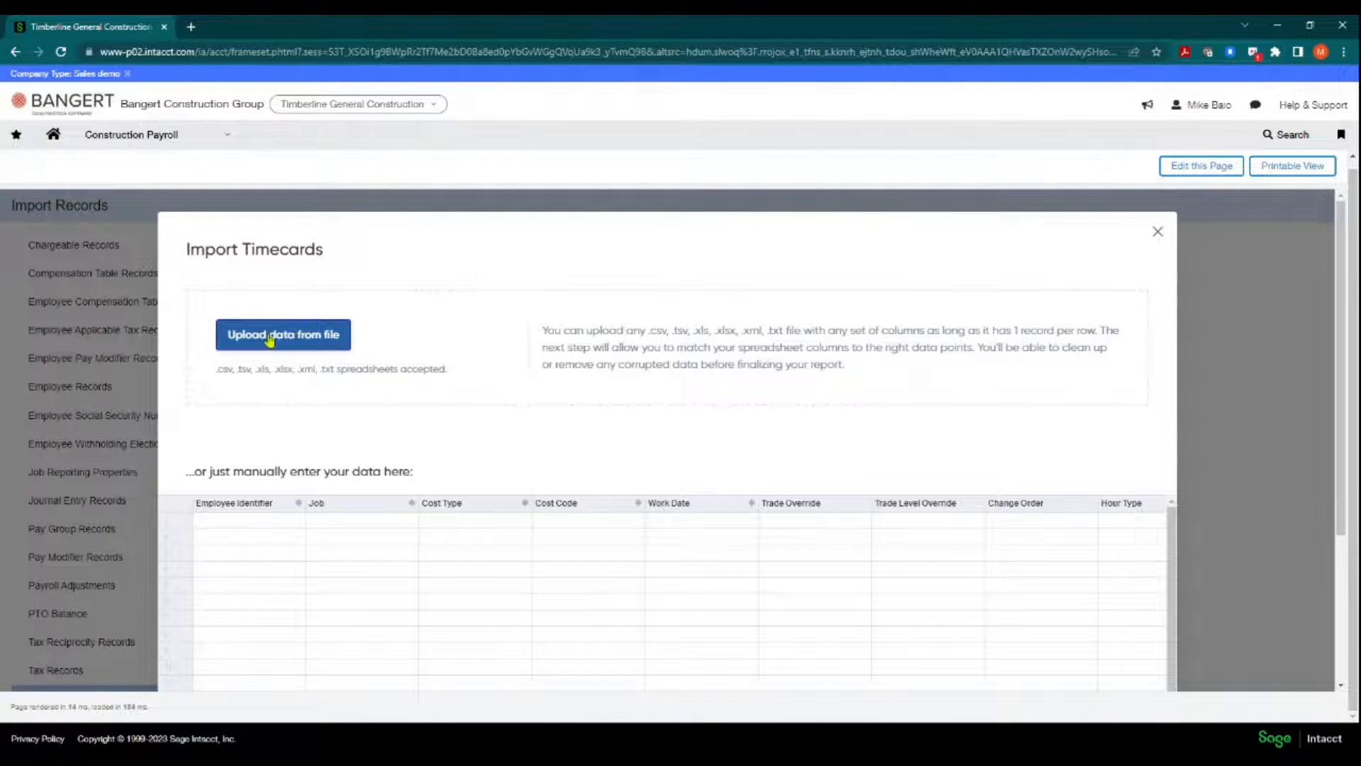
{"action": "left_click", "coordinate": [269, 340]}
{"action": "double_click", "coordinate": [289, 240]}
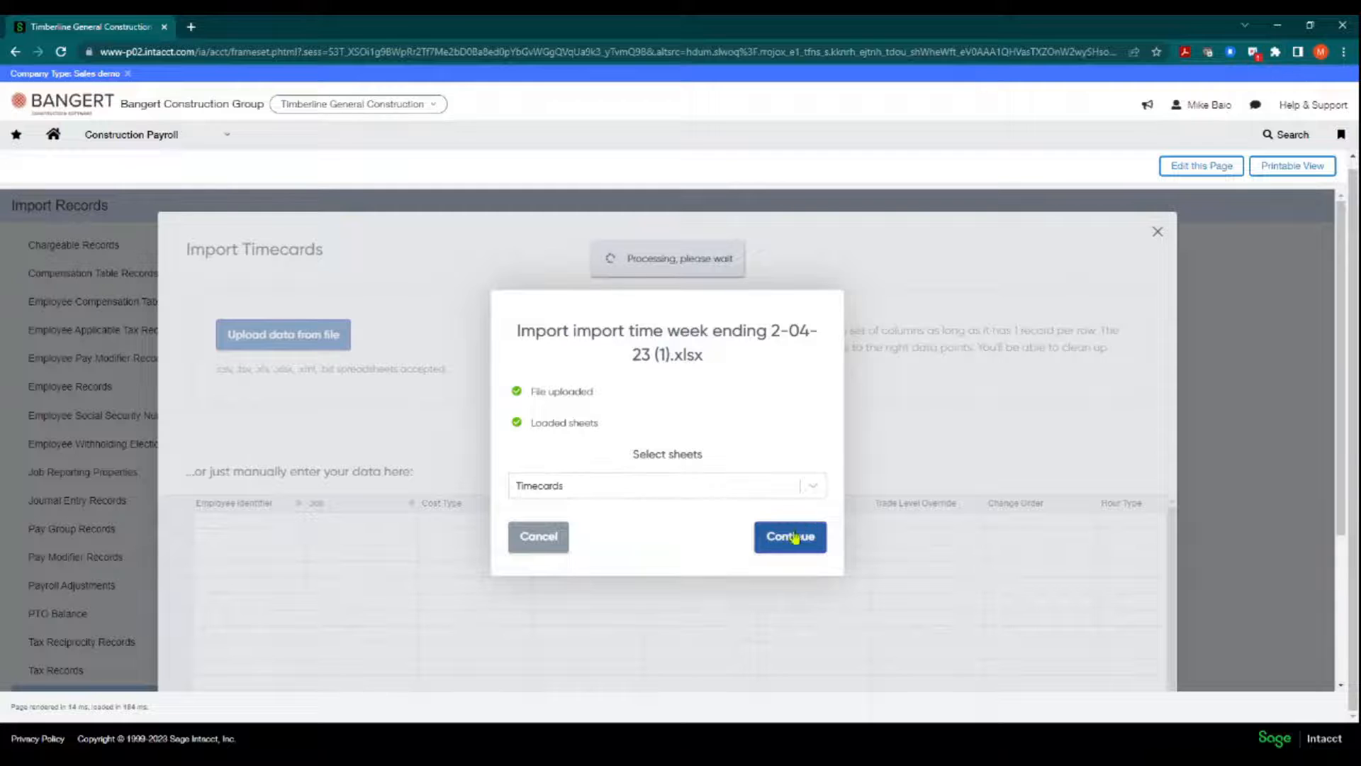
{"action": "left_click", "coordinate": [792, 538]}
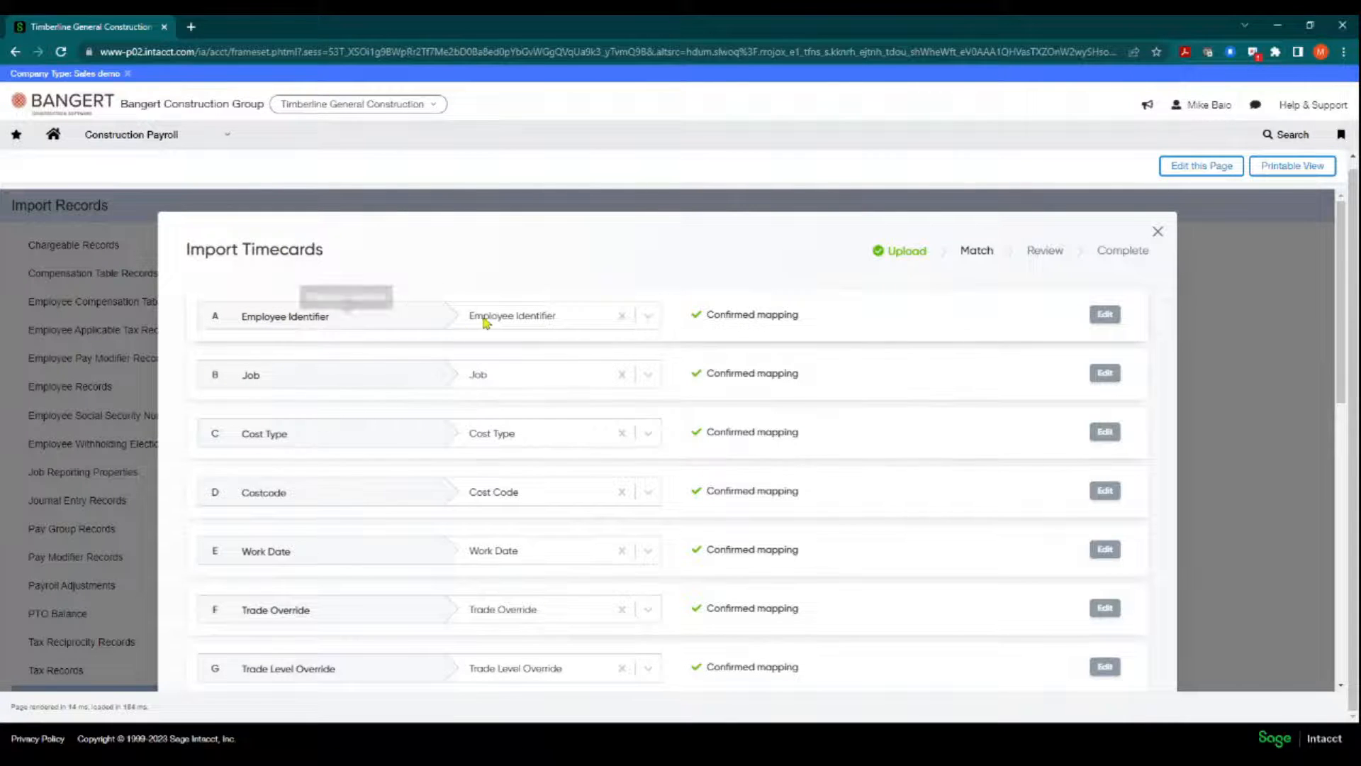
- Check and reconfirm the Employee Identifier column mapping, look through the other column matches, and proceed to the import's Review stage
{"action": "left_click", "coordinate": [1105, 314]}
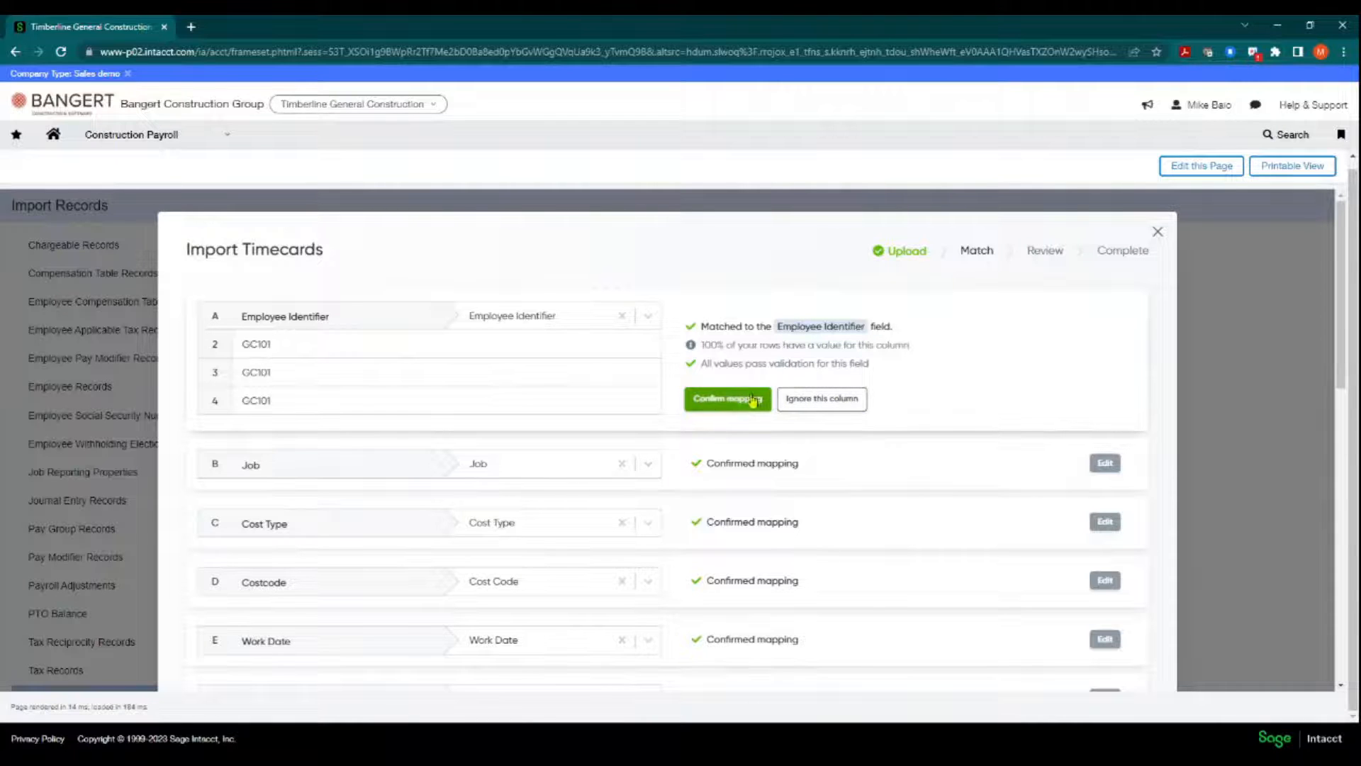
{"action": "left_click", "coordinate": [729, 398]}
{"action": "scroll", "coordinate": [594, 346], "scroll_direction": "down", "scroll_amount": 8}
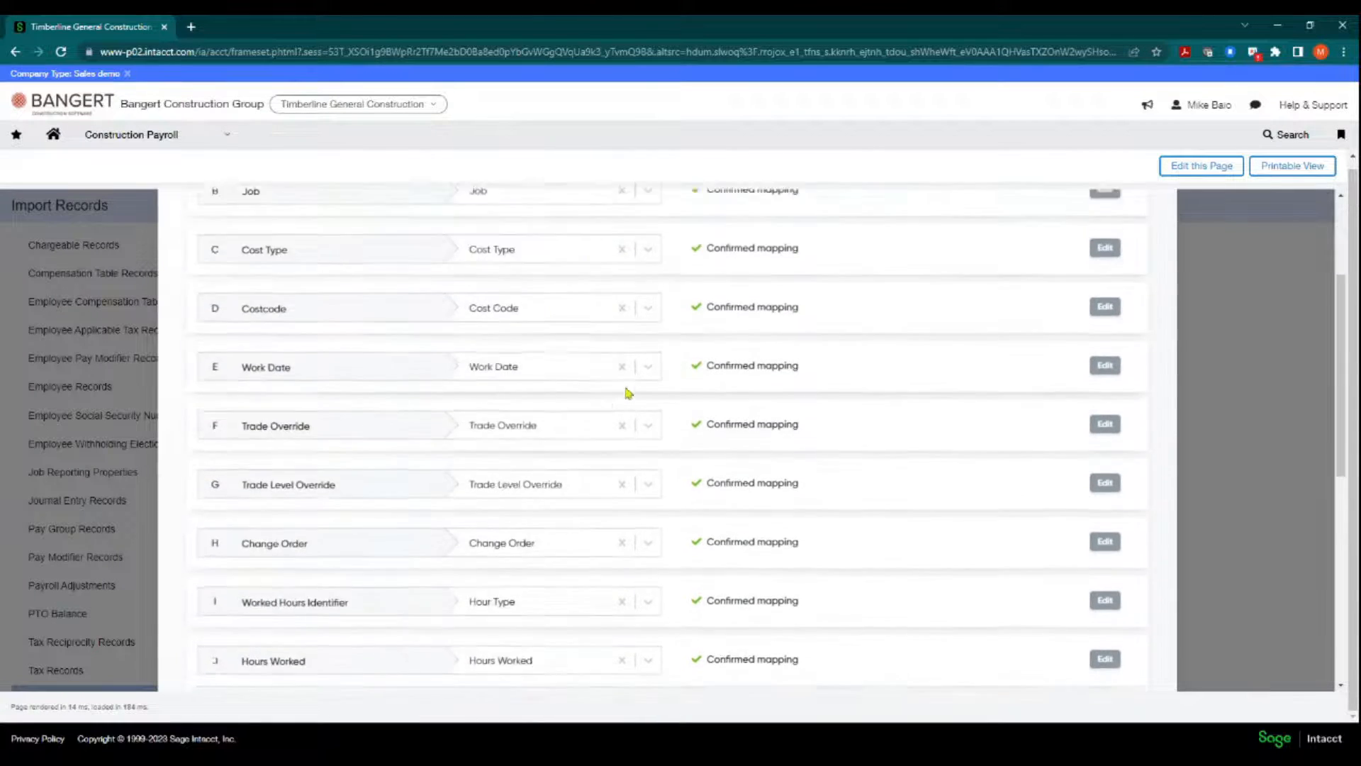
{"action": "scroll", "coordinate": [698, 335], "scroll_direction": "down", "scroll_amount": 2}
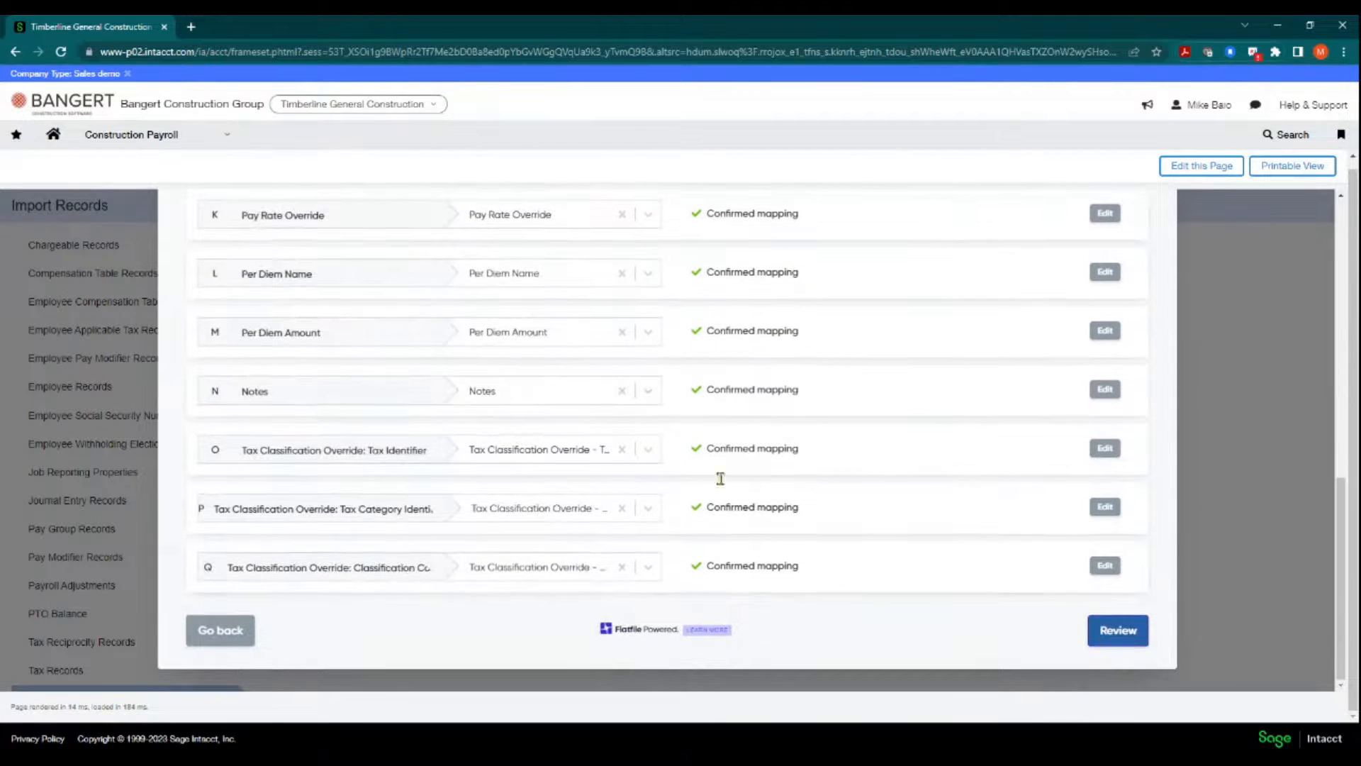
{"action": "left_click", "coordinate": [1117, 633]}
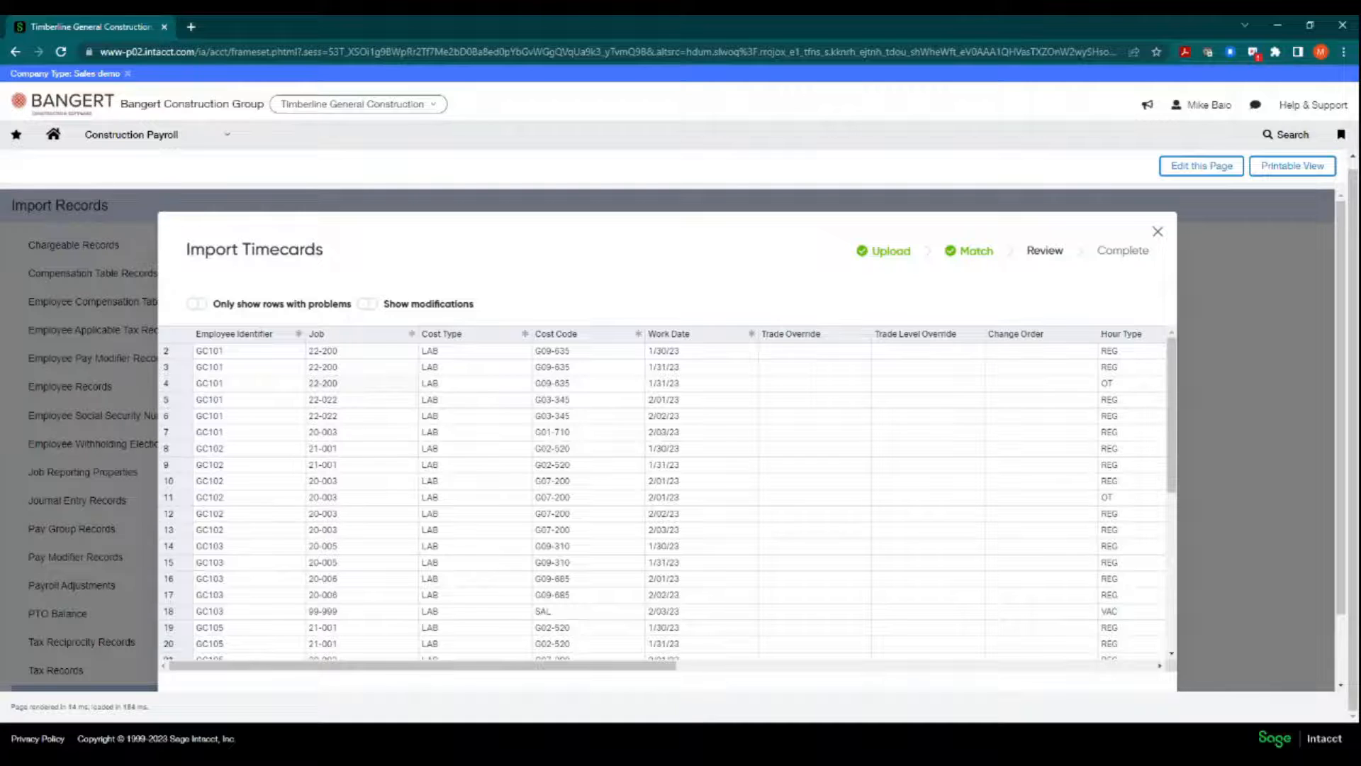
- Check the timecard import for problem rows, restore the full list, and examine its employee, job, cost code and hours columns
{"action": "left_click", "coordinate": [203, 312]}
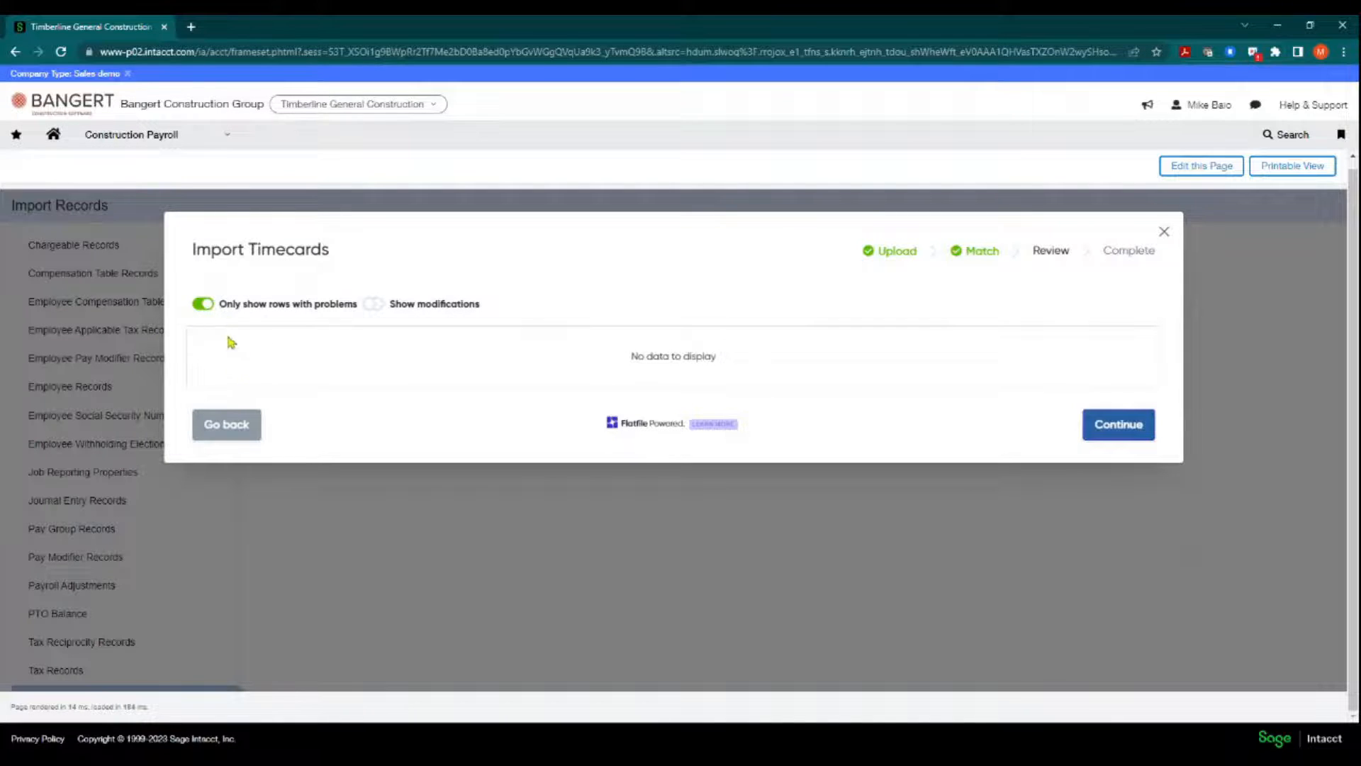
{"action": "left_click", "coordinate": [203, 312]}
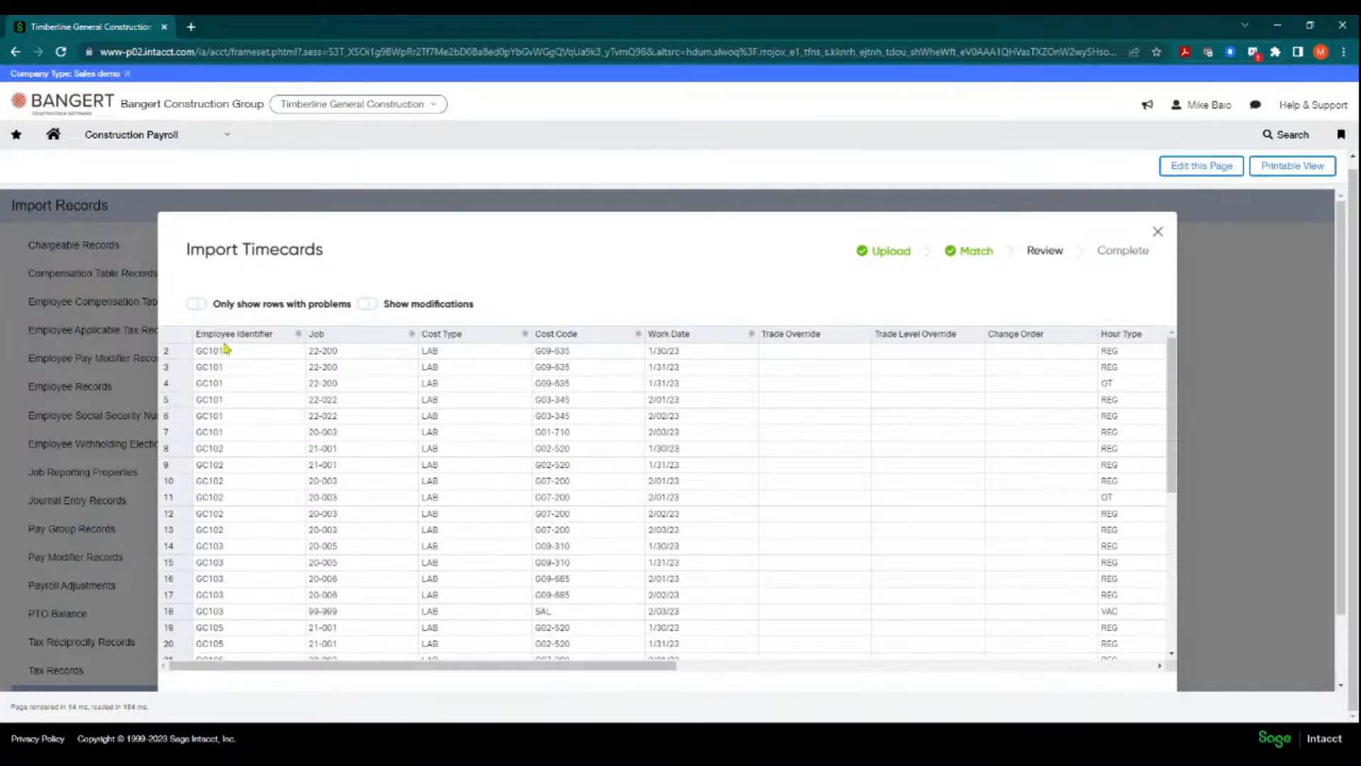
{"action": "left_click", "coordinate": [233, 353]}
{"action": "scroll", "coordinate": [550, 472], "scroll_direction": "down", "scroll_amount": 3}
{"action": "scroll", "coordinate": [556, 467], "scroll_direction": "up", "scroll_amount": 3}
{"action": "left_click", "coordinate": [241, 366]}
{"action": "left_click", "coordinate": [932, 666]}
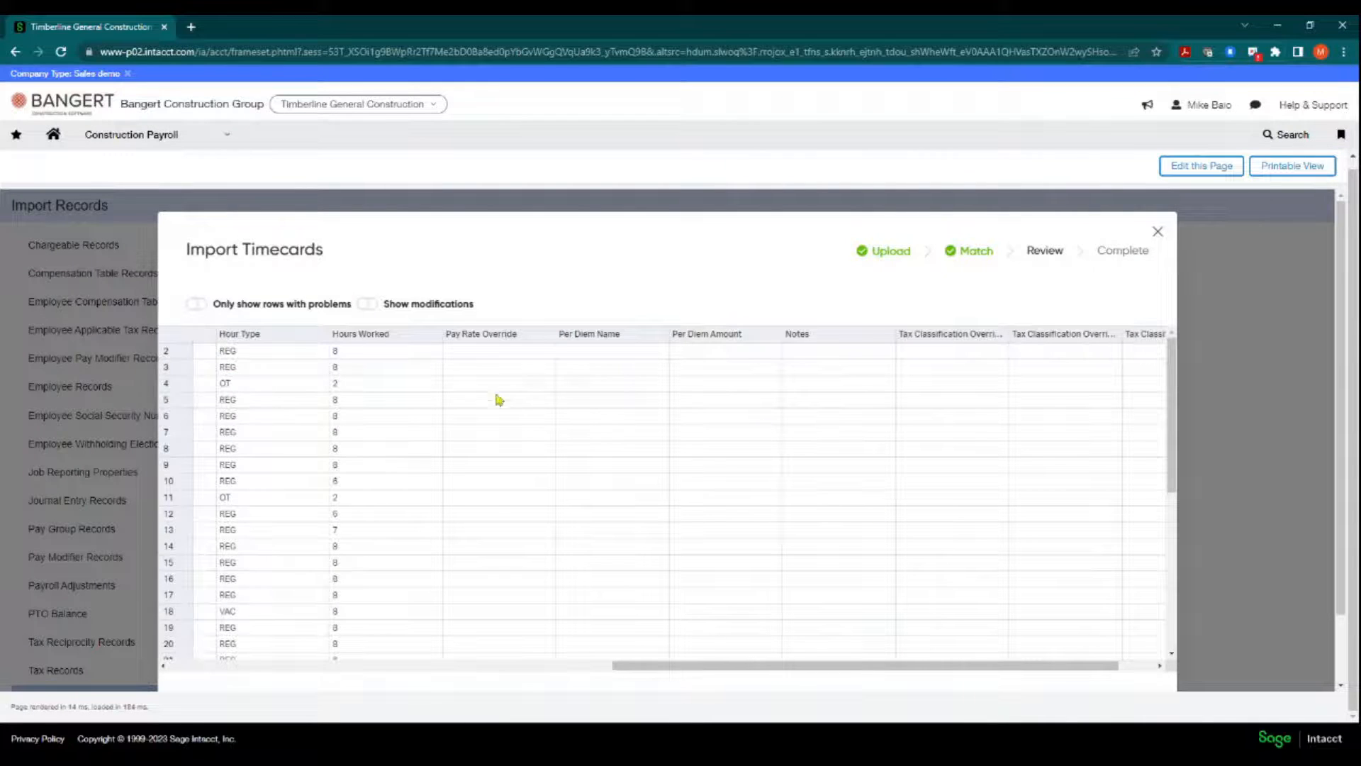
- Try changing the Hours Worked value on row 3 of the import to 7
{"action": "left_click", "coordinate": [357, 370]}
{"action": "double_click", "coordinate": [343, 367]}
{"action": "left_click_drag", "start_coordinate": [354, 368], "coordinate": [332, 384]}
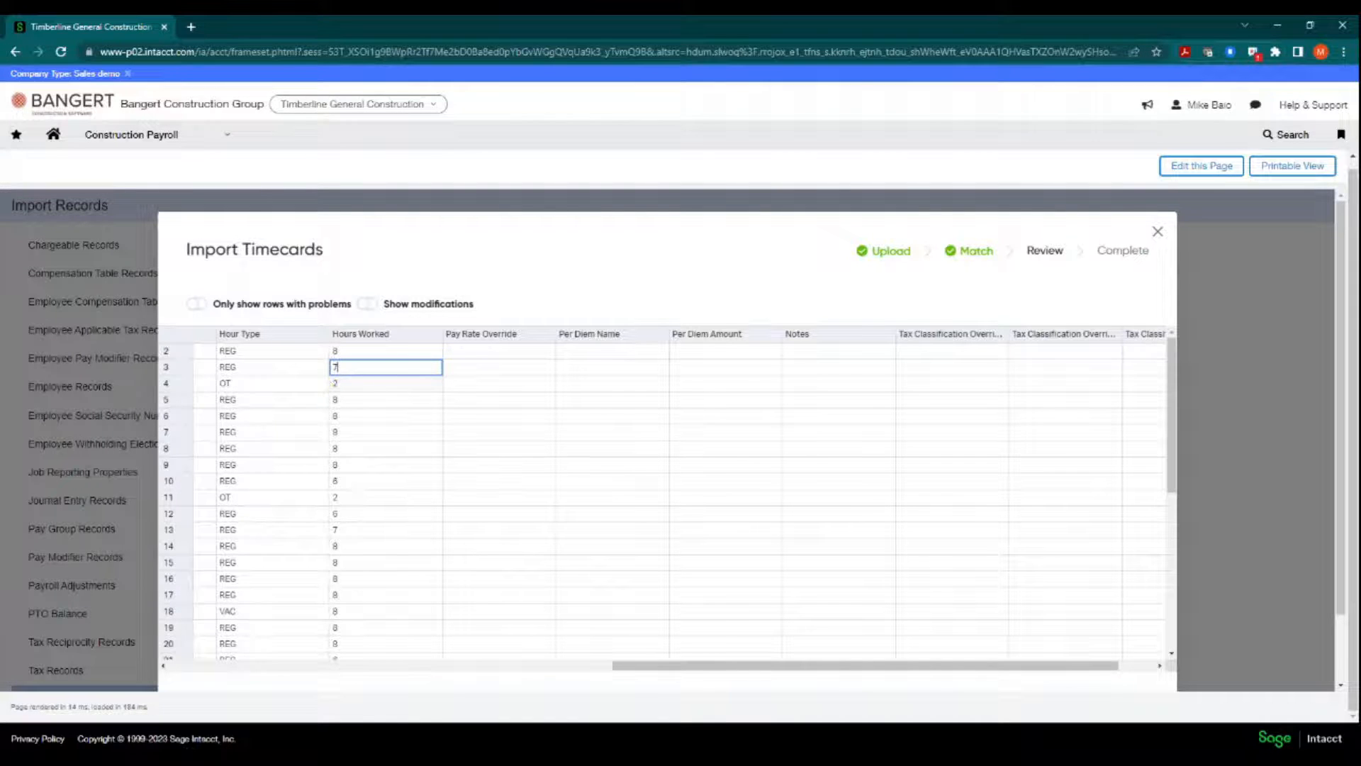
- Look over the remaining timecard rows in the import and submit them
{"action": "left_click", "coordinate": [213, 666]}
{"action": "scroll", "coordinate": [670, 480], "scroll_direction": "down", "scroll_amount": 5}
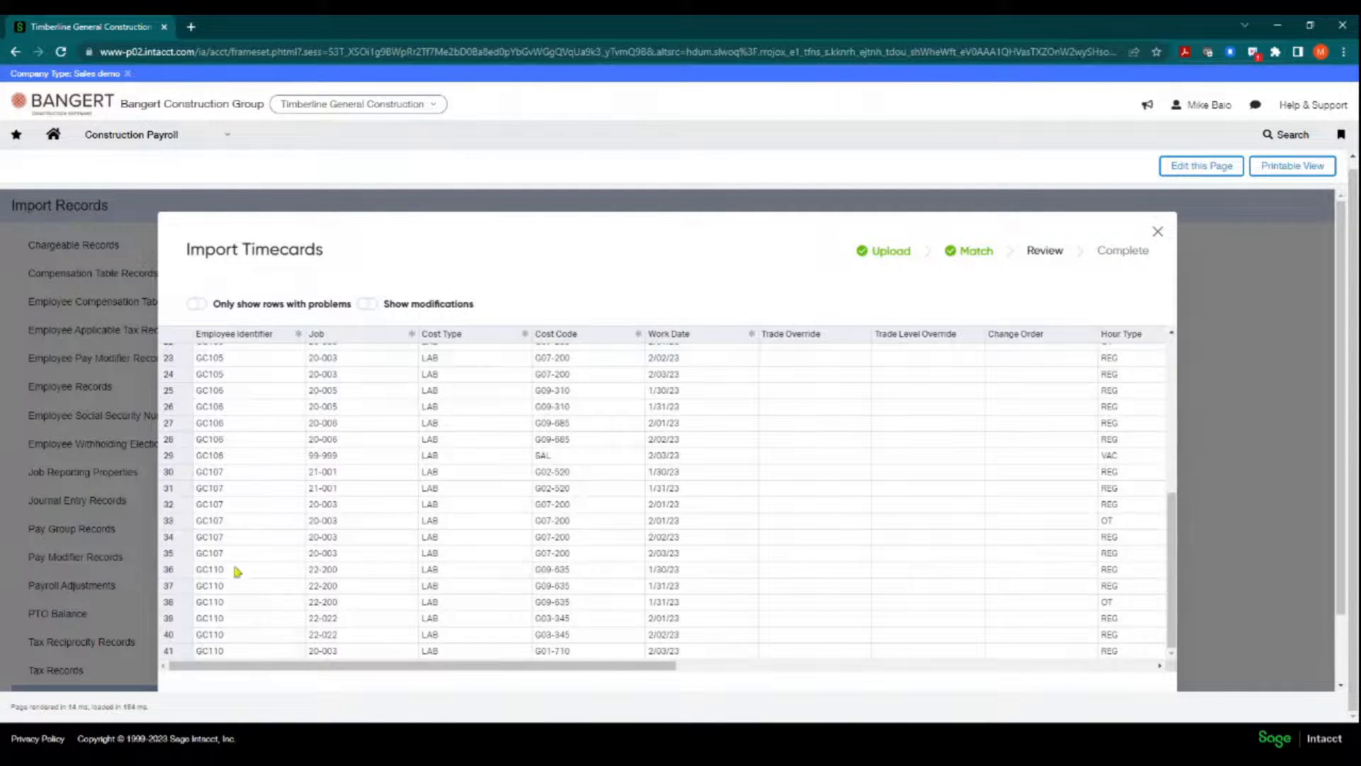
{"action": "scroll", "coordinate": [223, 429], "scroll_direction": "up", "scroll_amount": 3}
{"action": "scroll", "coordinate": [289, 448], "scroll_direction": "down", "scroll_amount": 4}
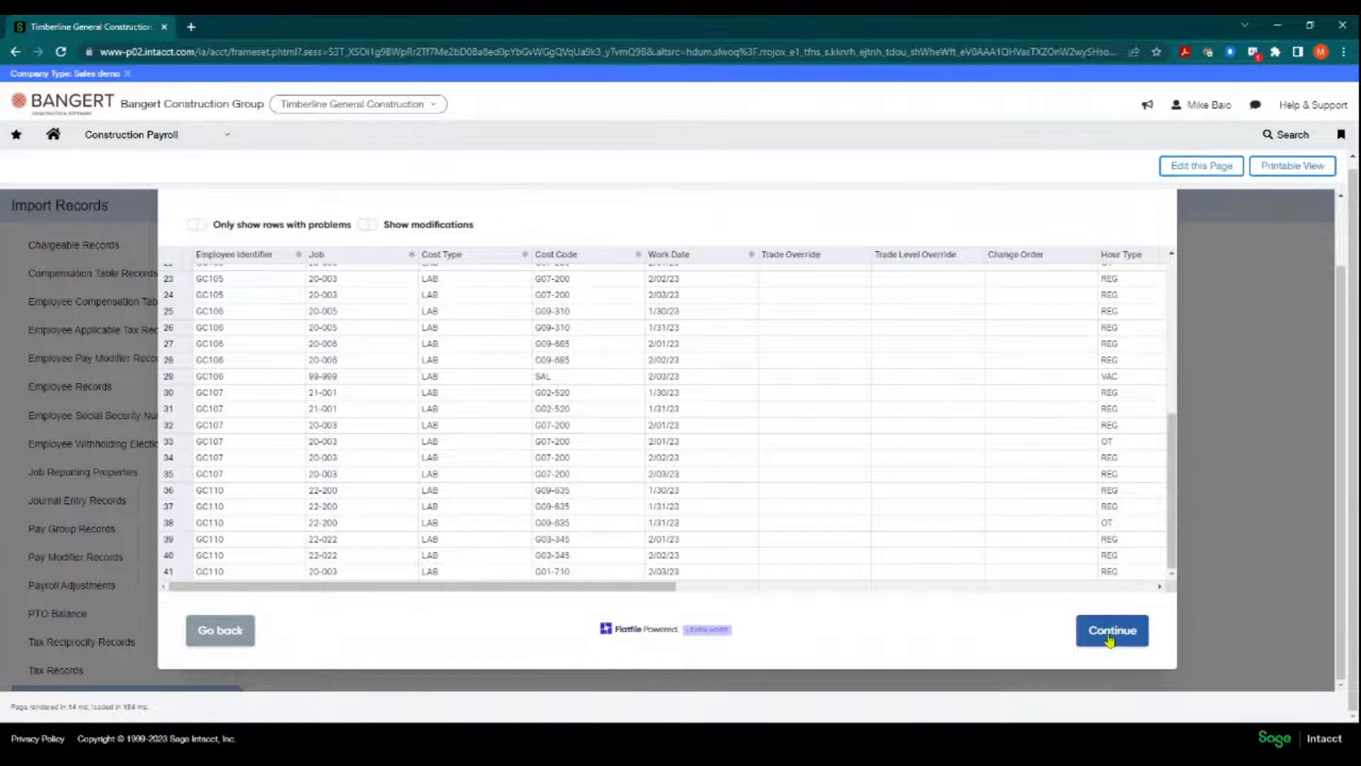
{"action": "left_click", "coordinate": [1110, 641]}
{"action": "left_click", "coordinate": [1117, 633]}
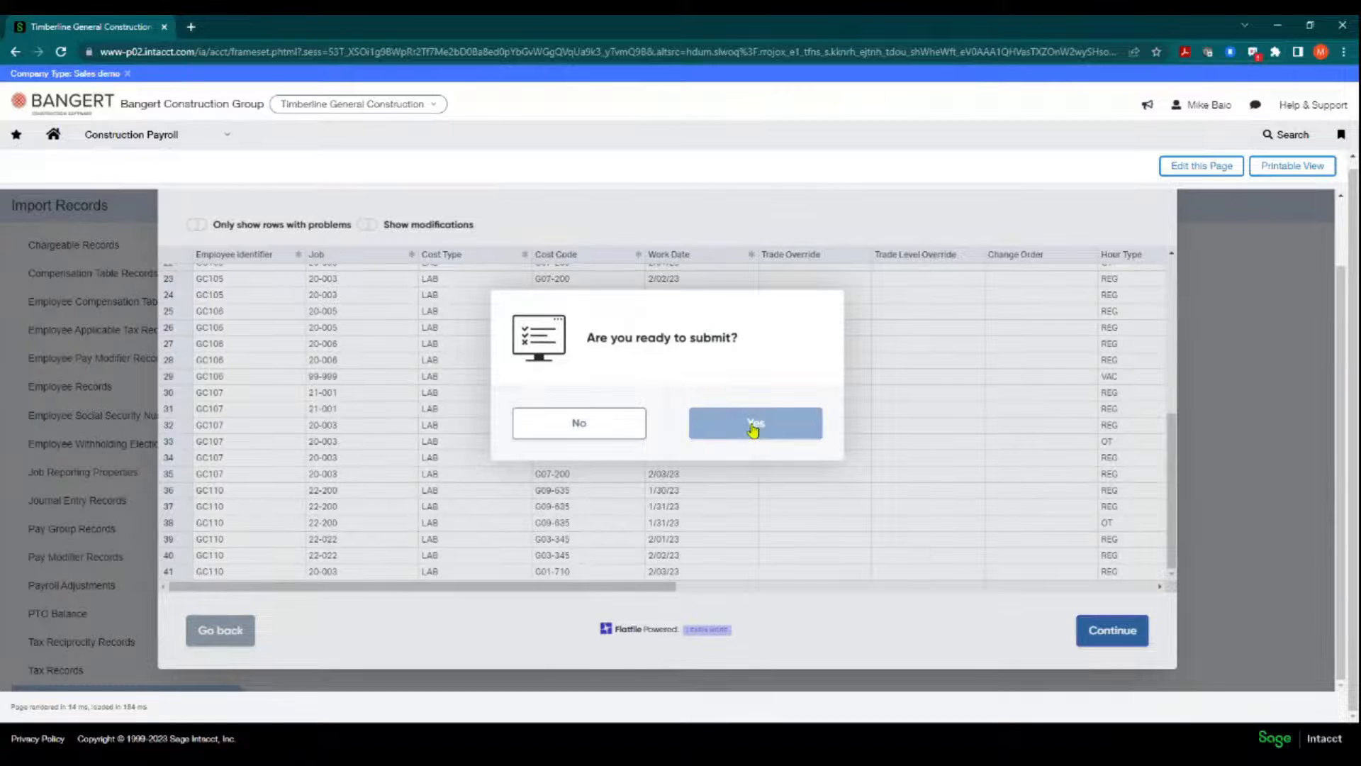
{"action": "left_click", "coordinate": [753, 426]}
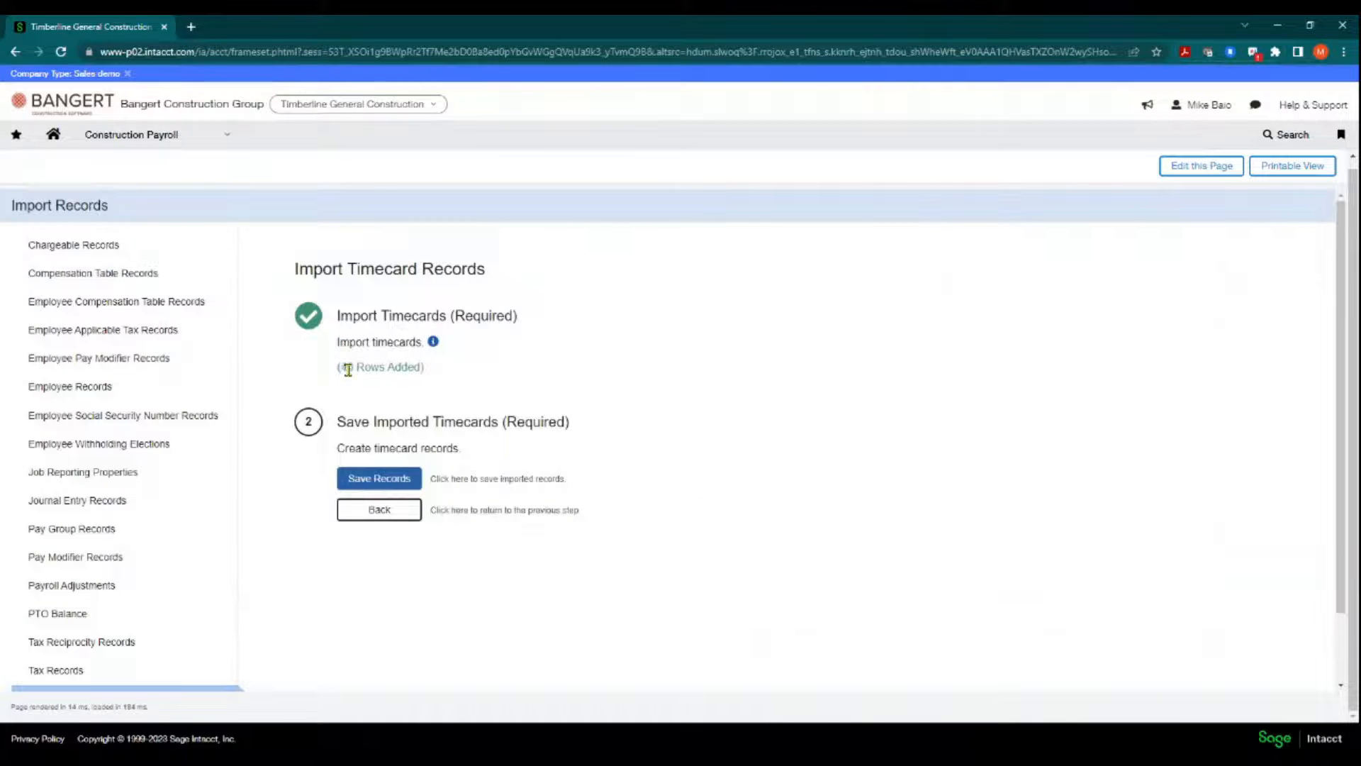
- Save the imported timecard records and open the payroll timesheets
{"action": "left_click_drag", "start_coordinate": [338, 366], "coordinate": [434, 376]}
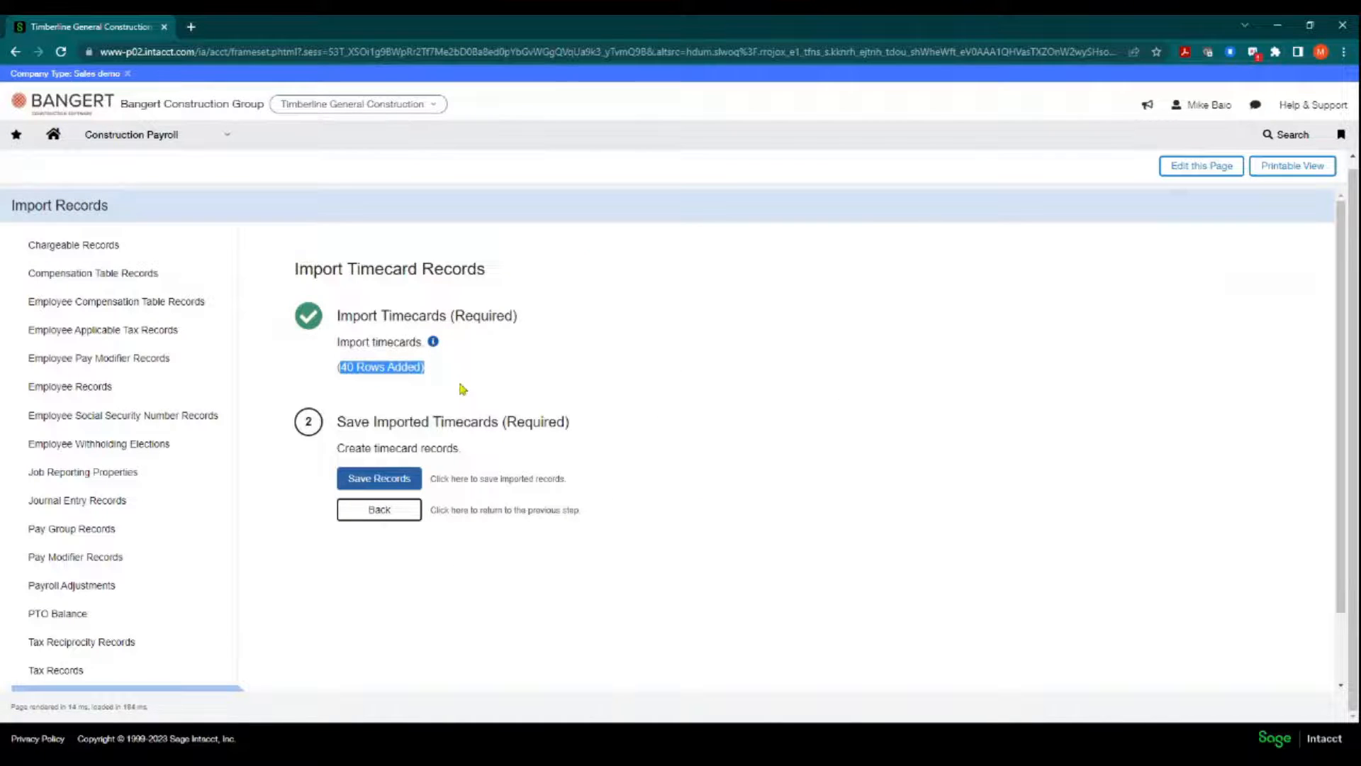
{"action": "left_click", "coordinate": [392, 480]}
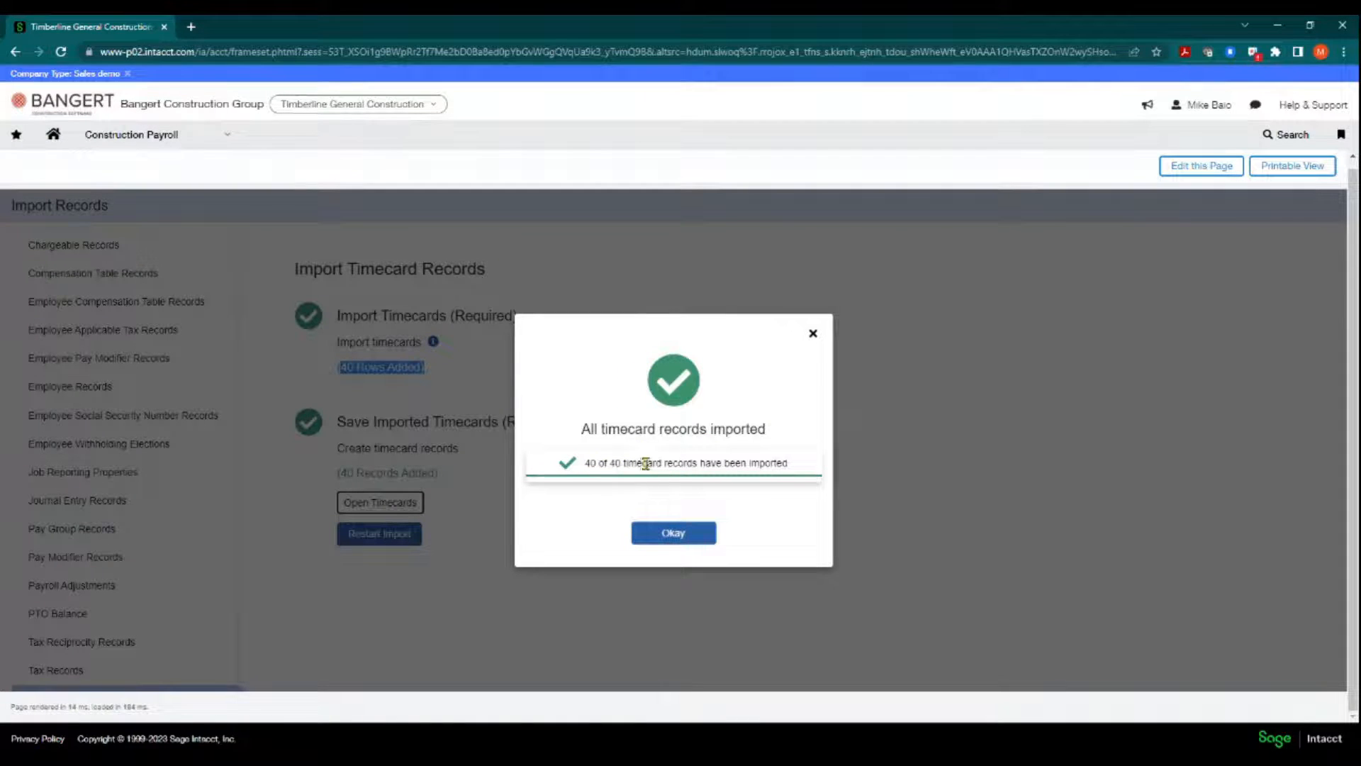
{"action": "left_click", "coordinate": [675, 540]}
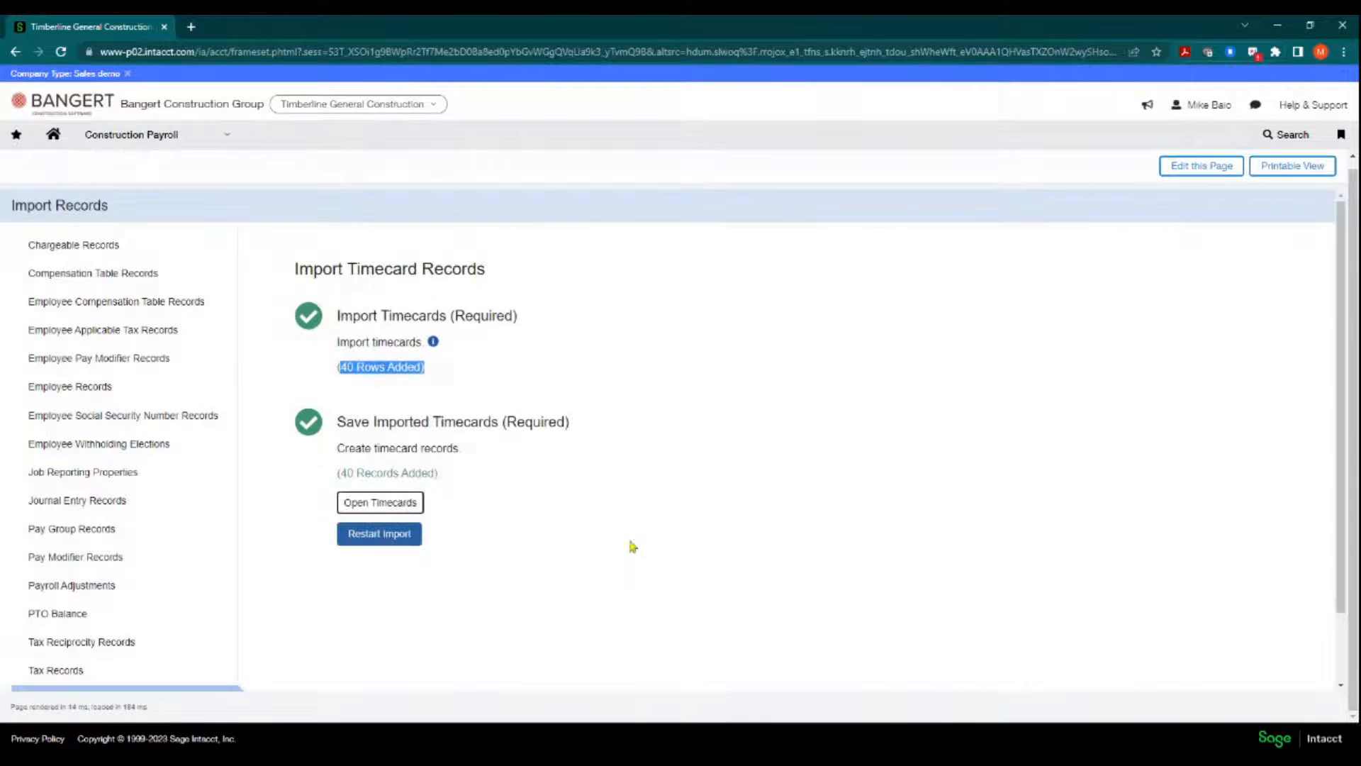
{"action": "left_click", "coordinate": [380, 504]}
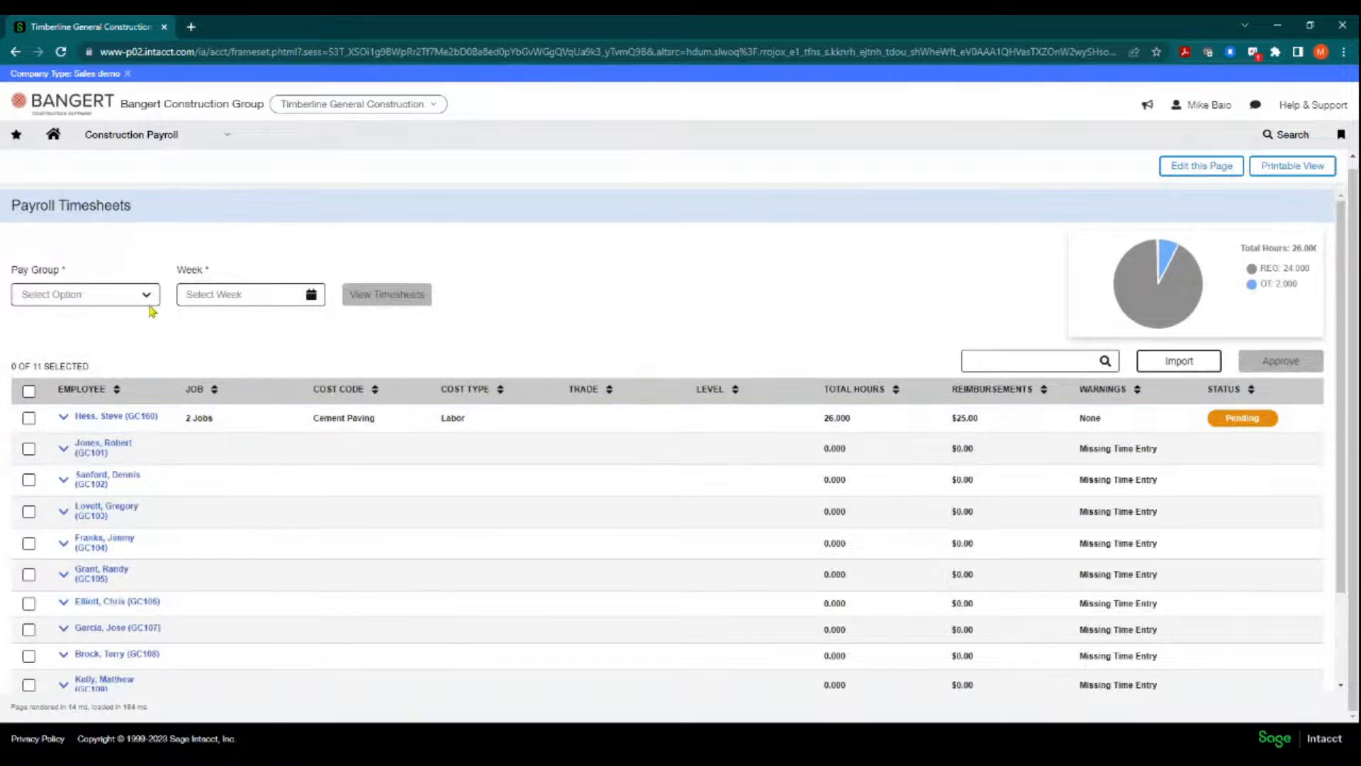
- Load the Weekly - Hourly pay group's timesheets for the week 01/29/2023 - 02/04/2023
{"action": "left_click", "coordinate": [149, 296]}
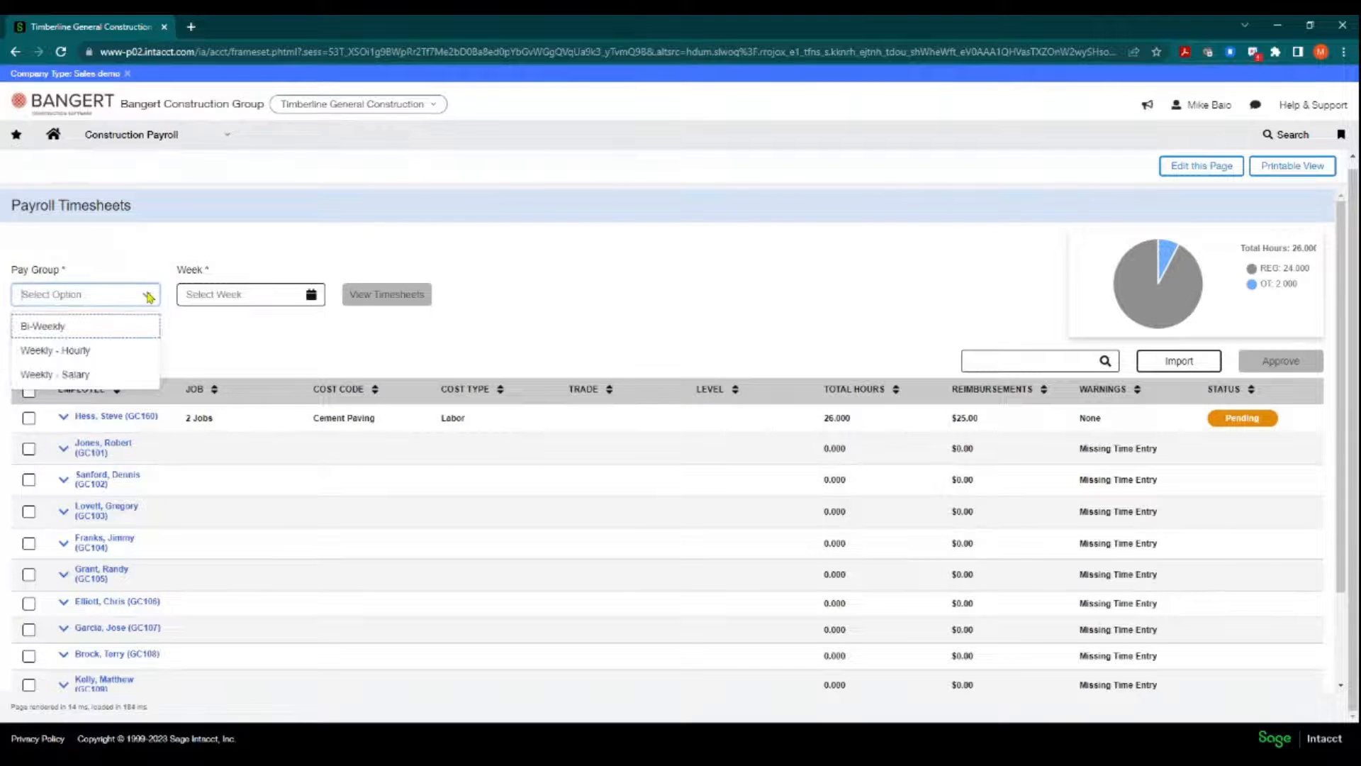
{"action": "left_click", "coordinate": [107, 352]}
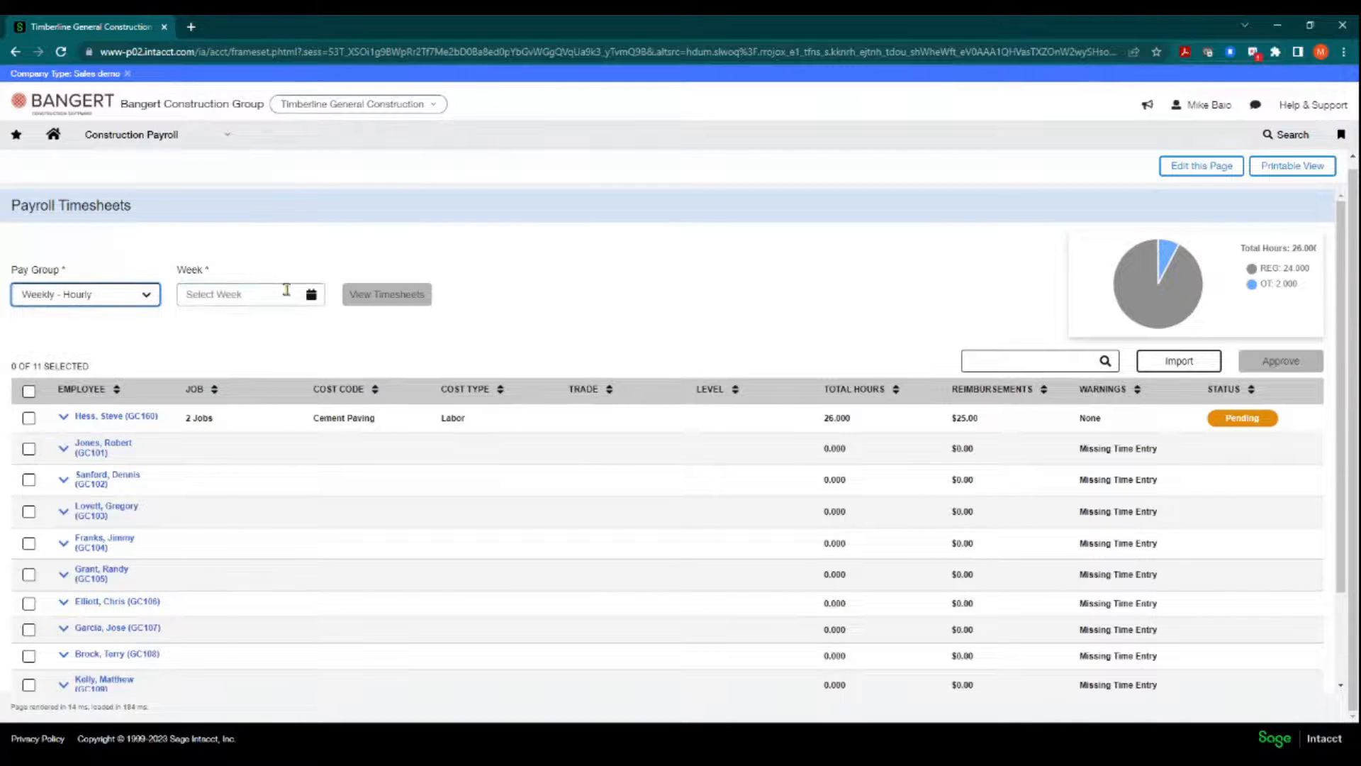
{"action": "left_click", "coordinate": [310, 295]}
{"action": "left_click", "coordinate": [299, 435]}
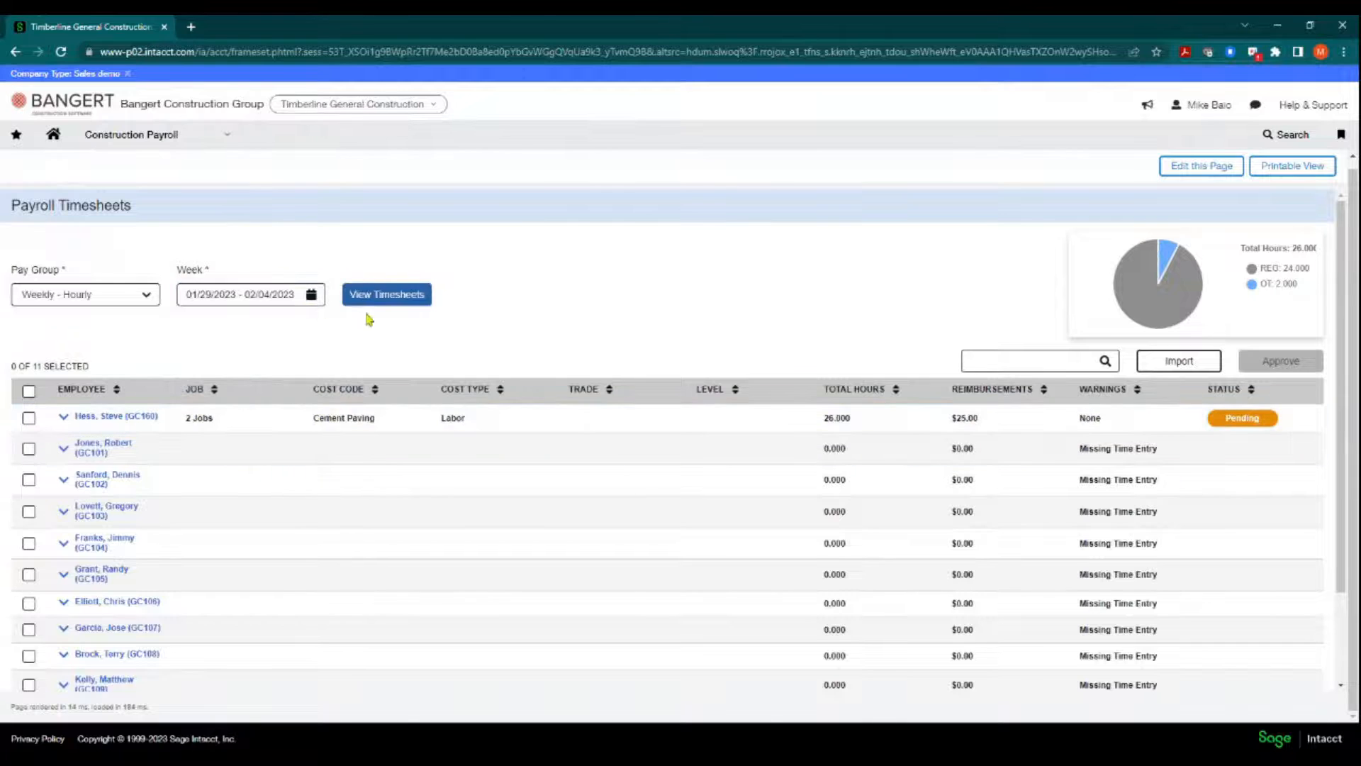
{"action": "left_click", "coordinate": [381, 297]}
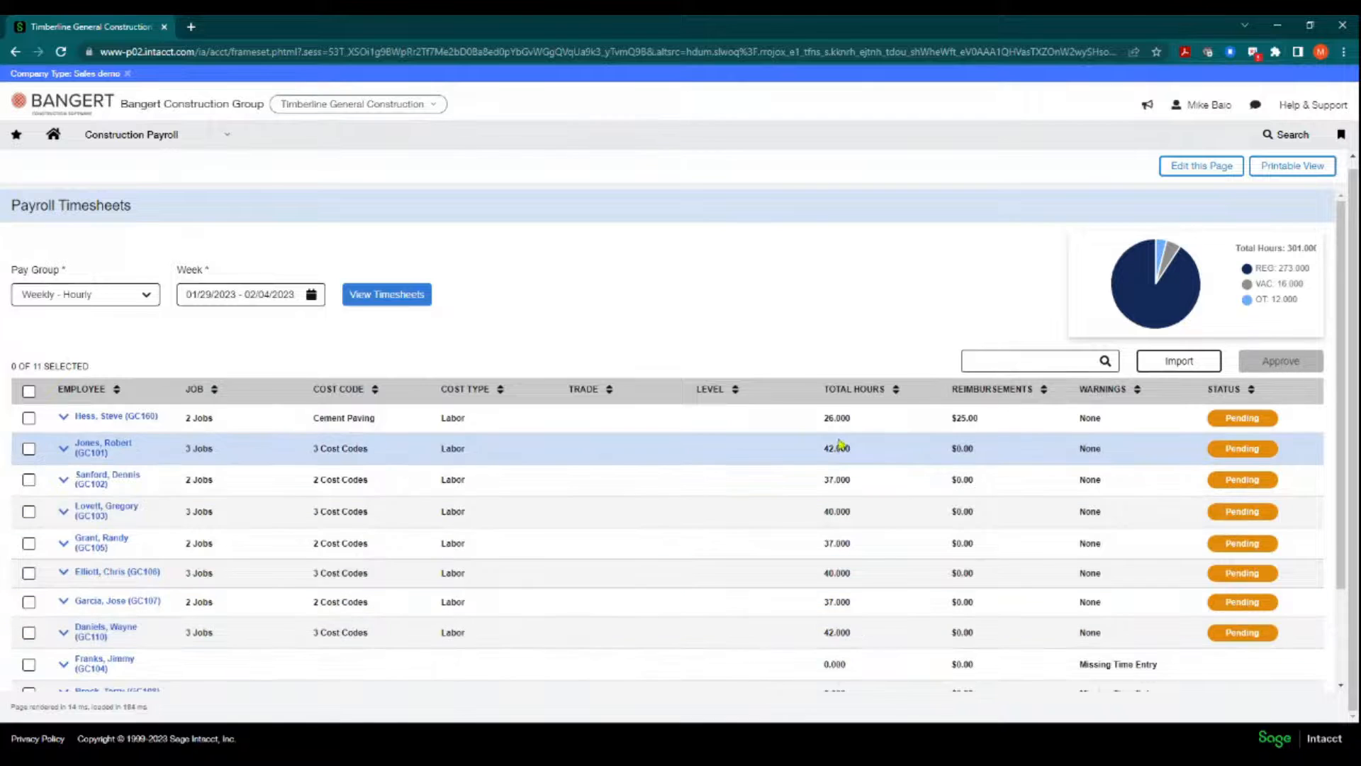
- Expand the second listed employee's timesheet, examine the imported jobs, cost codes and daily hours, and collapse it
{"action": "left_click", "coordinate": [64, 452]}
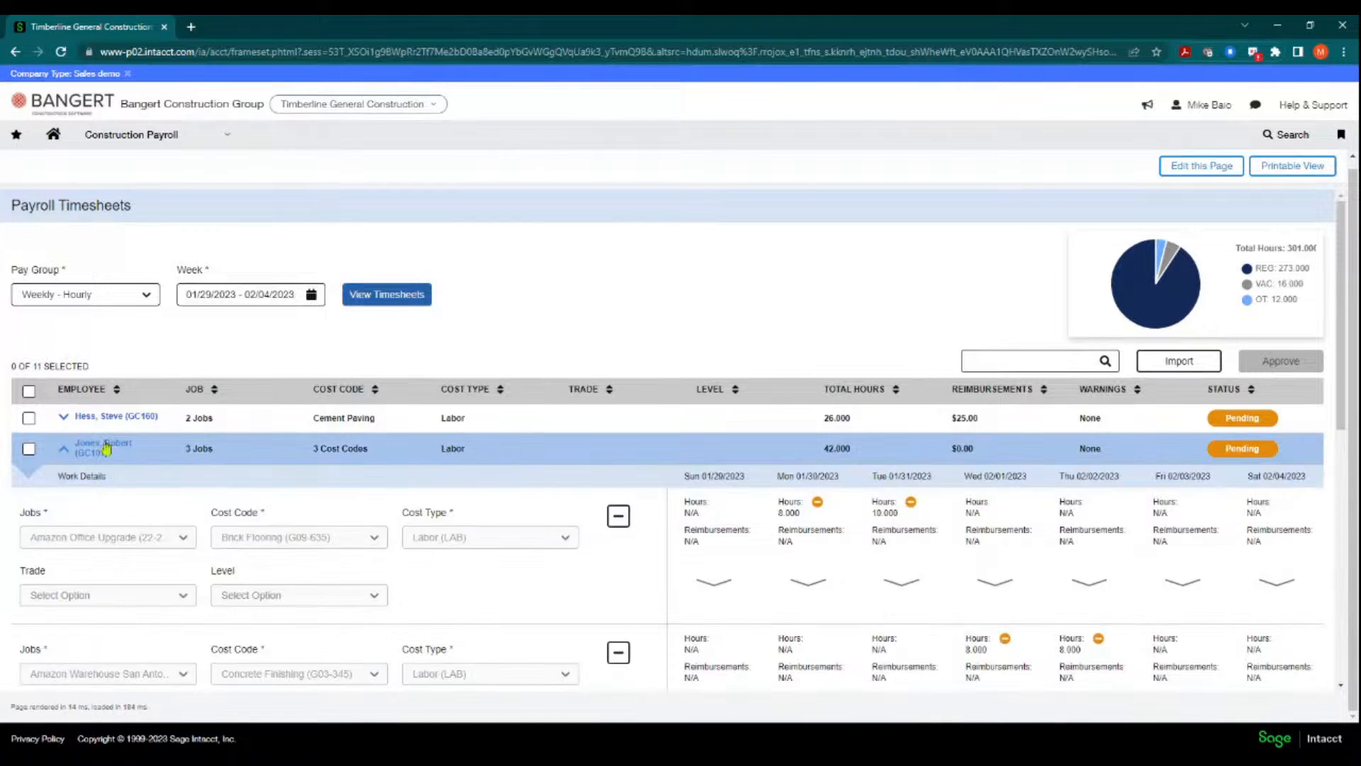
{"action": "scroll", "coordinate": [534, 585], "scroll_direction": "down", "scroll_amount": 1}
{"action": "scroll", "coordinate": [534, 585], "scroll_direction": "down", "scroll_amount": 2}
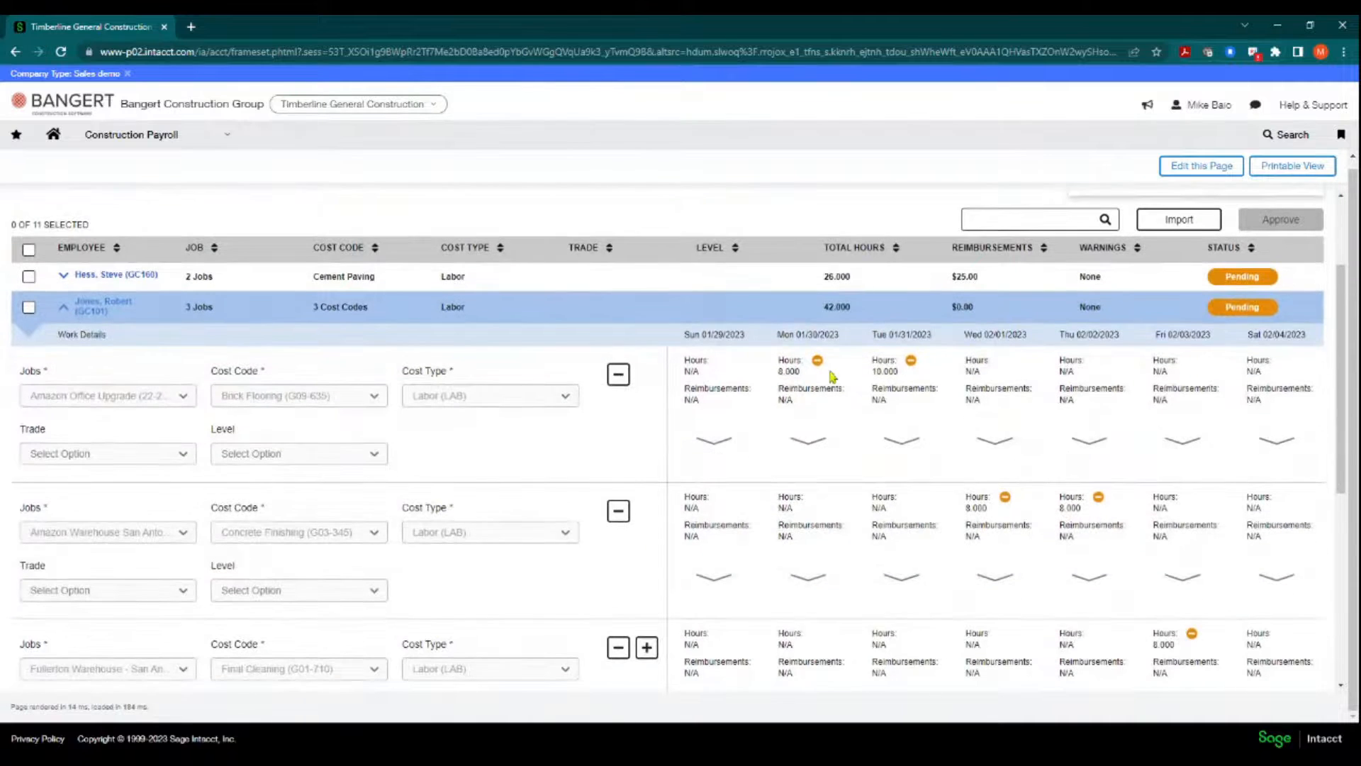
{"action": "scroll", "coordinate": [258, 502], "scroll_direction": "up", "scroll_amount": 3}
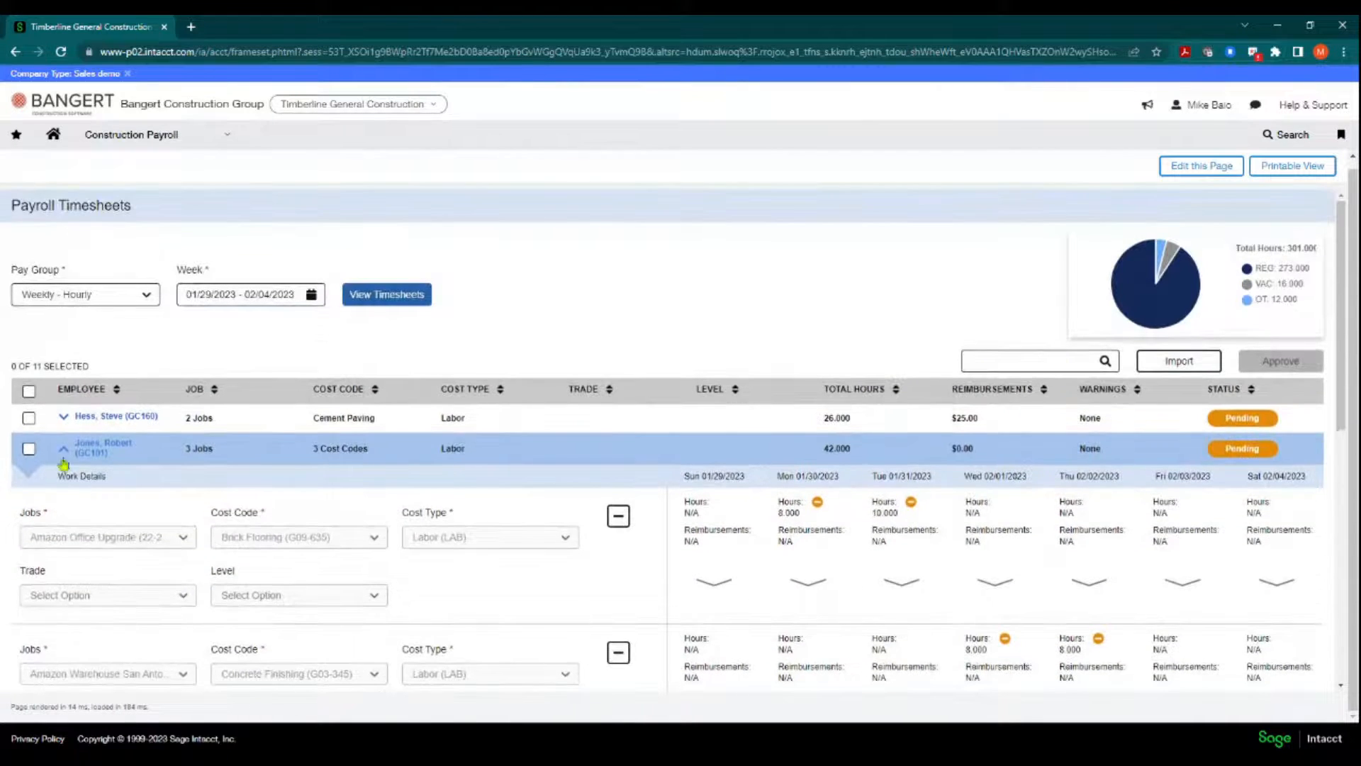
{"action": "left_click", "coordinate": [63, 450]}
{"action": "scroll", "coordinate": [624, 359], "scroll_direction": "up", "scroll_amount": 1}
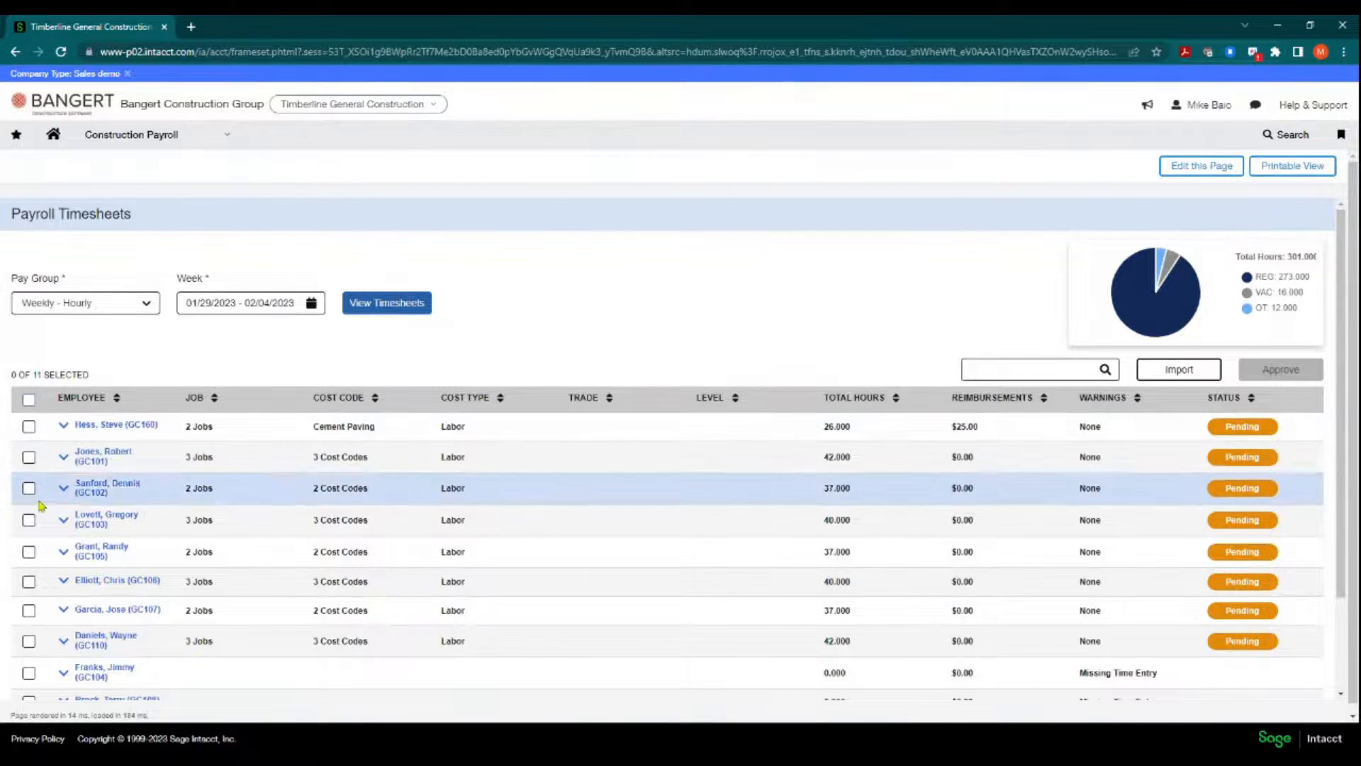
- Approve the timesheets of the eight employees with Pending status, leaving out those with Missing Time Entry warnings
{"action": "left_click", "coordinate": [29, 400]}
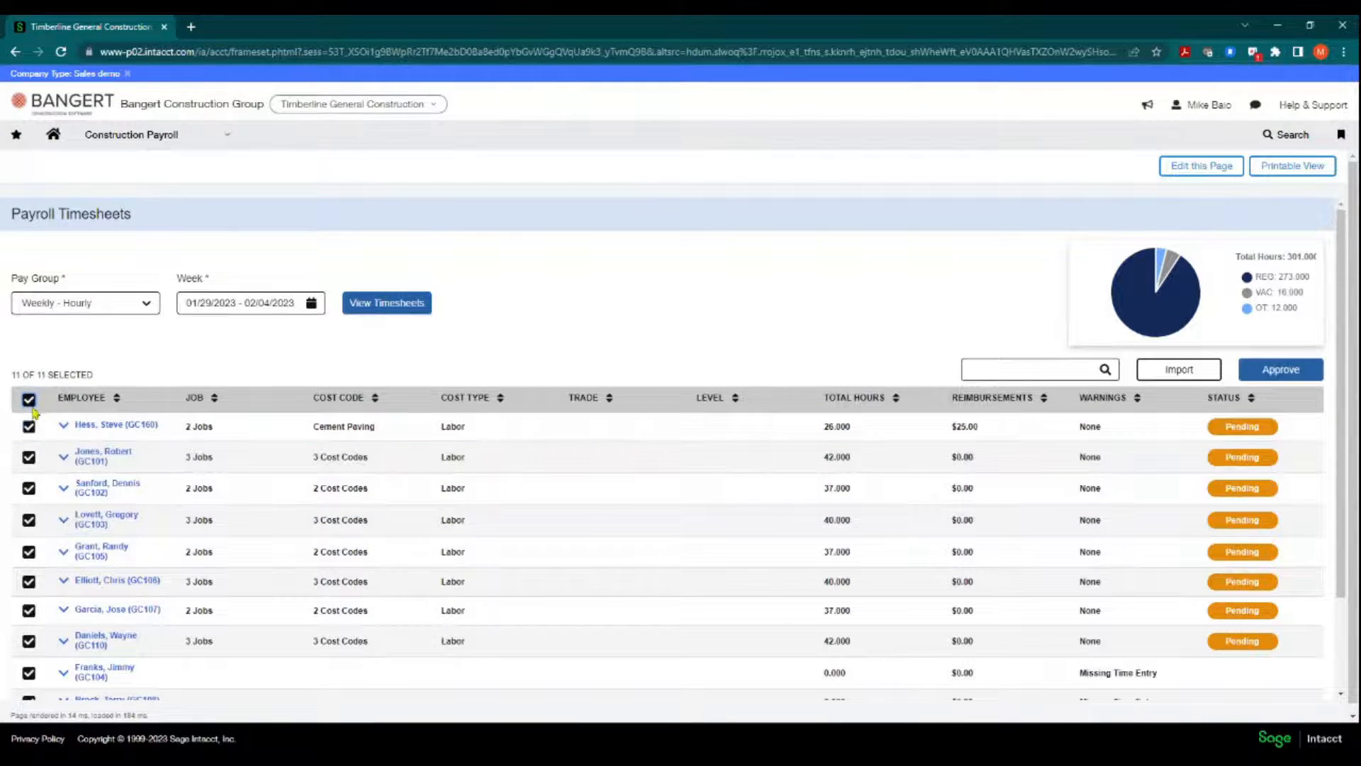
{"action": "left_click", "coordinate": [28, 400]}
{"action": "left_click", "coordinate": [28, 426]}
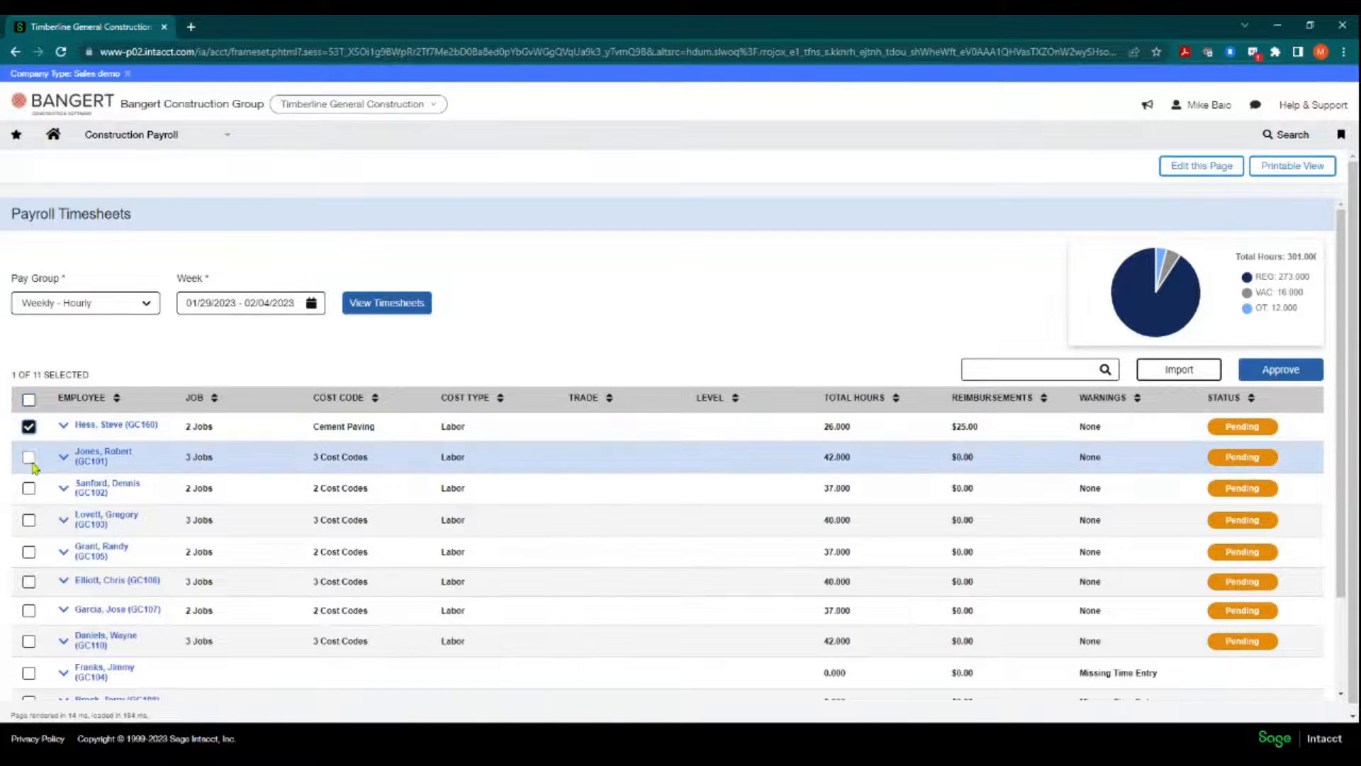
{"action": "left_click", "coordinate": [28, 457]}
{"action": "left_click", "coordinate": [28, 489]}
{"action": "left_click", "coordinate": [29, 519]}
{"action": "left_click", "coordinate": [28, 552]}
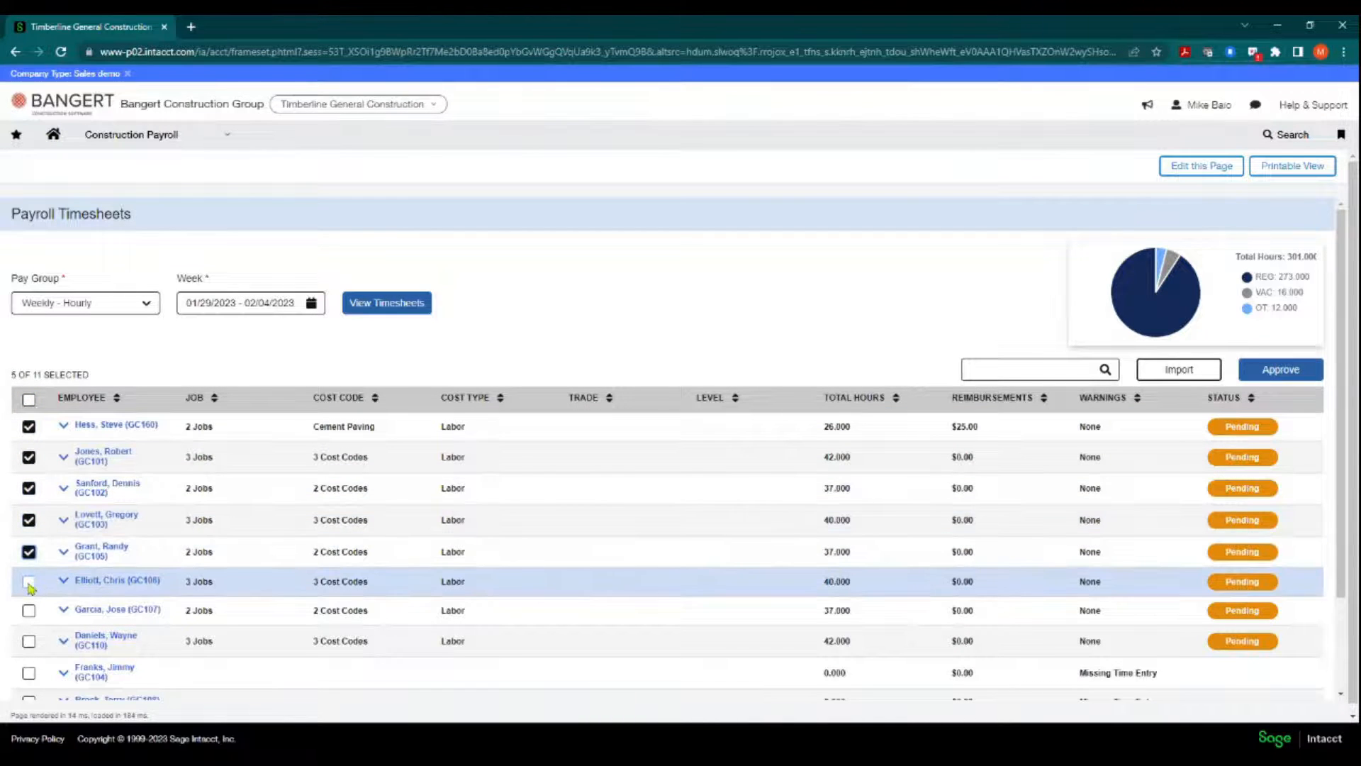
{"action": "left_click", "coordinate": [29, 581]}
{"action": "left_click", "coordinate": [28, 610]}
{"action": "left_click", "coordinate": [29, 641]}
{"action": "scroll", "coordinate": [28, 670], "scroll_direction": "down", "scroll_amount": 2}
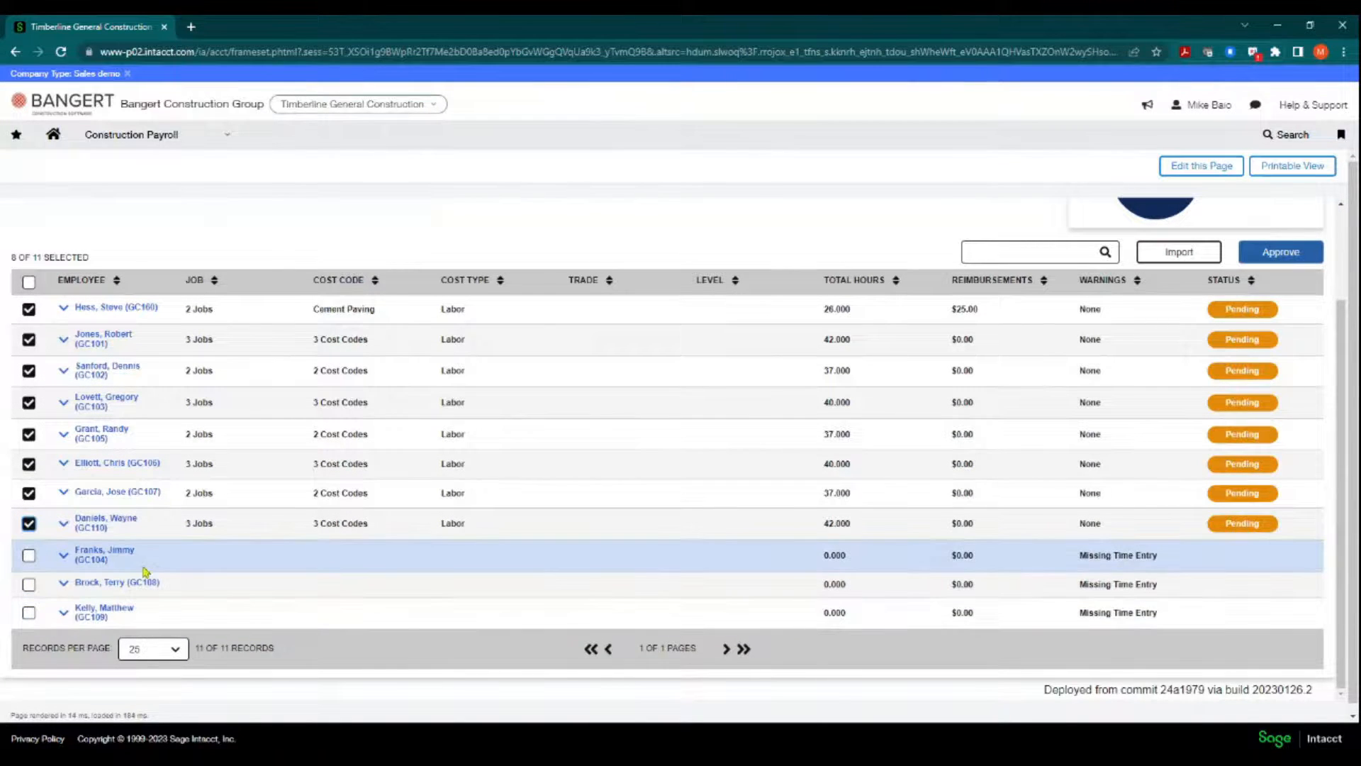
{"action": "scroll", "coordinate": [145, 572], "scroll_direction": "up", "scroll_amount": 2}
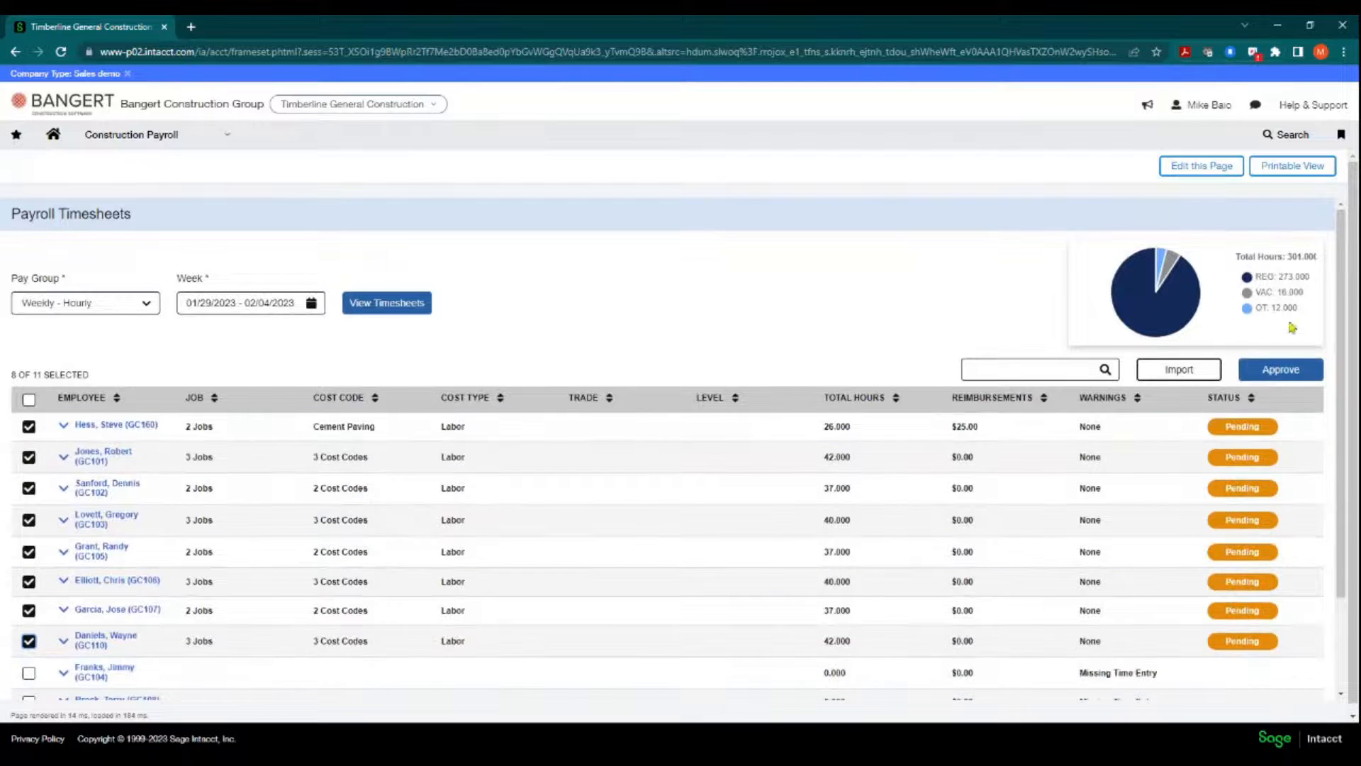
{"action": "left_click", "coordinate": [1278, 373]}
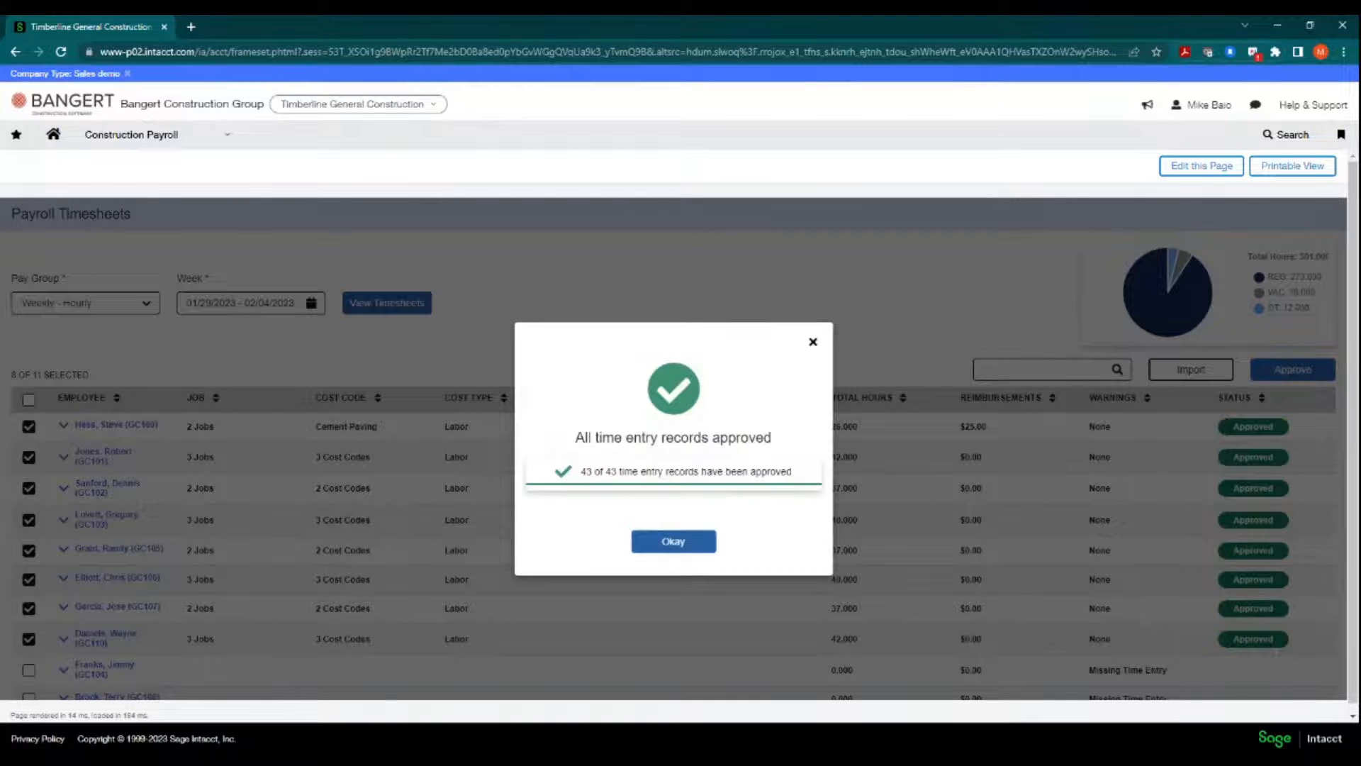
{"action": "left_click", "coordinate": [668, 544]}
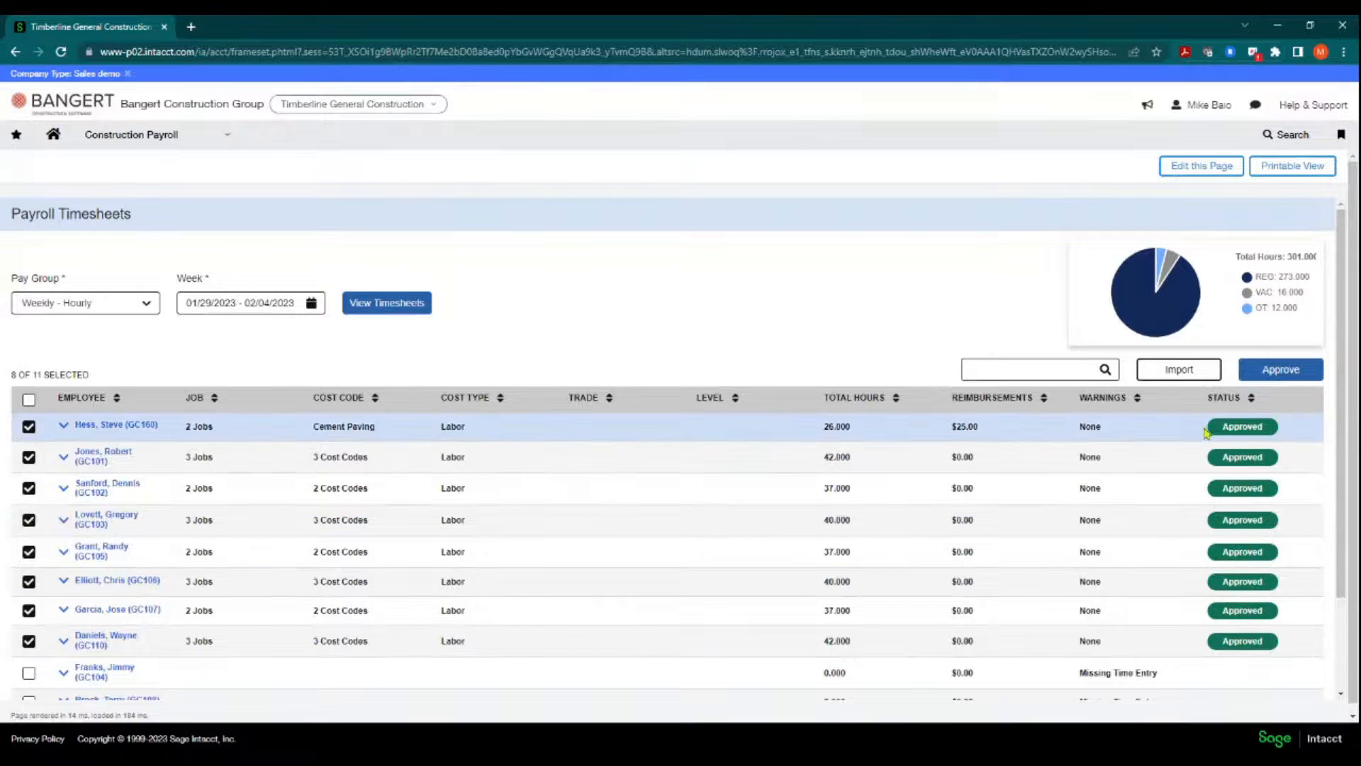
- Generate the payroll checks for the Weekly - Hourly pay group with a pay period end date of 02/04/2023
{"action": "left_click", "coordinate": [221, 139]}
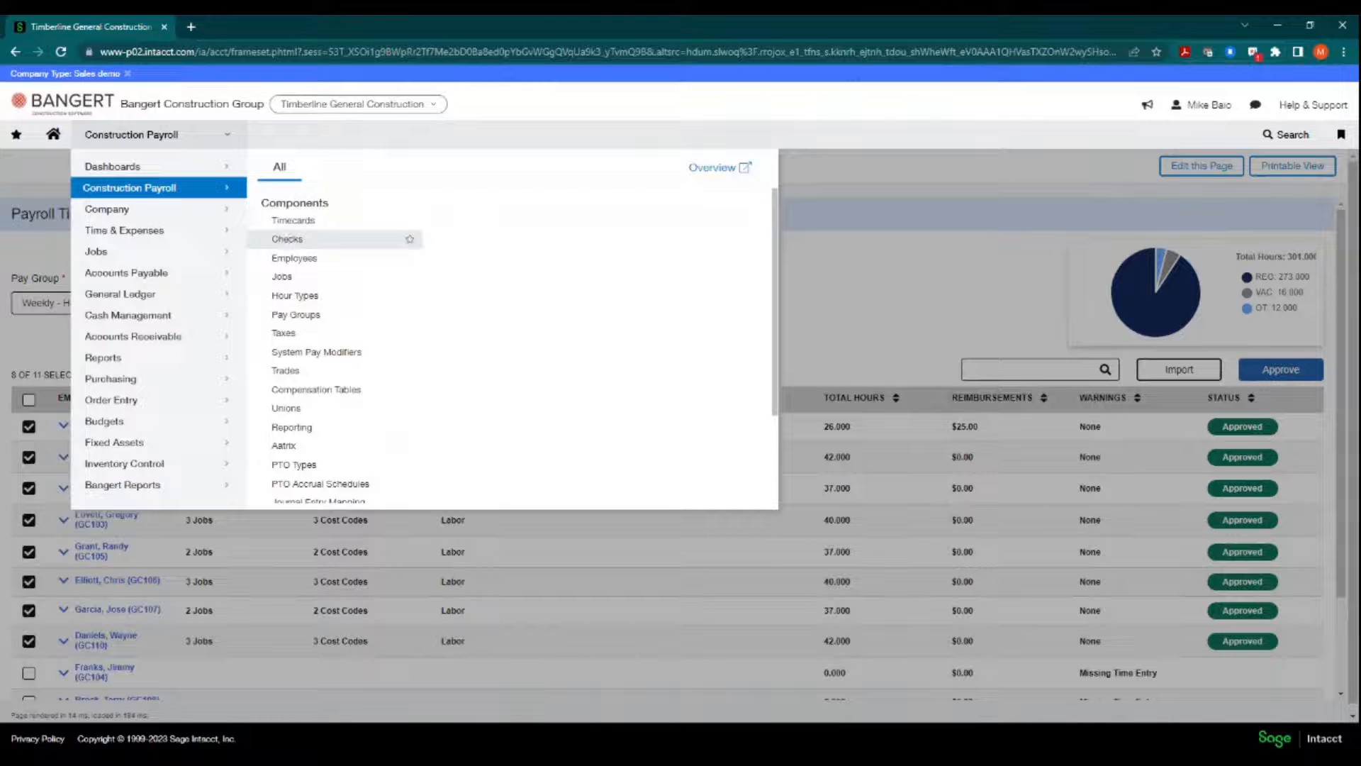
{"action": "left_click", "coordinate": [290, 241]}
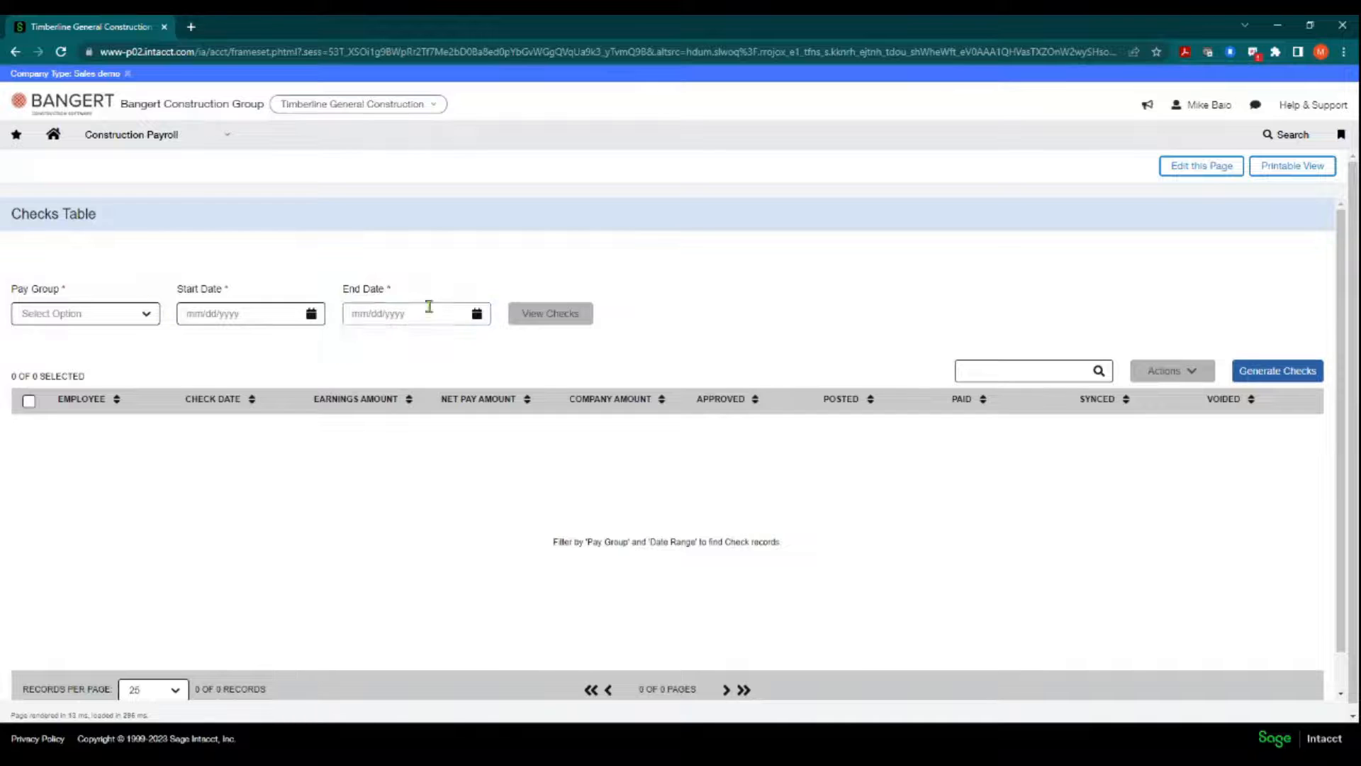
{"action": "left_click", "coordinate": [1278, 372]}
{"action": "left_click", "coordinate": [826, 369]}
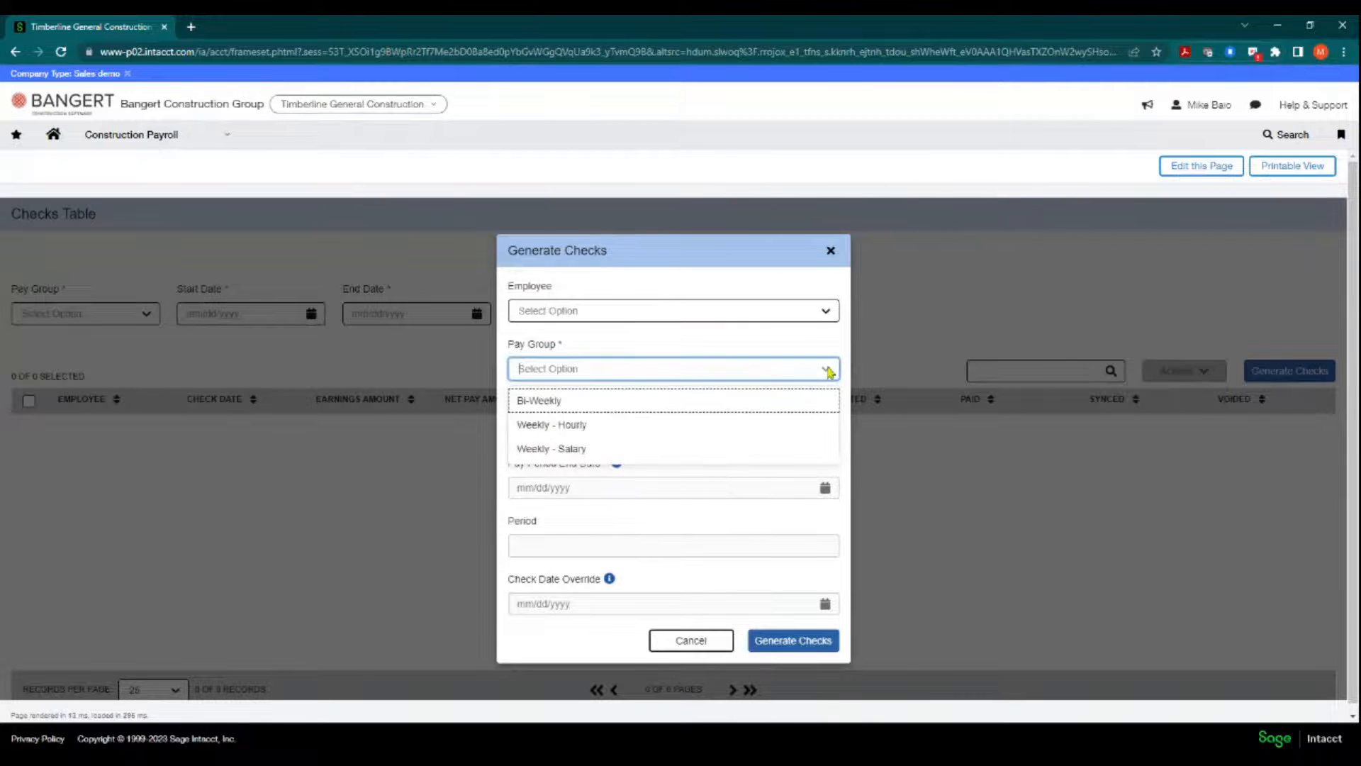
{"action": "left_click", "coordinate": [538, 426]}
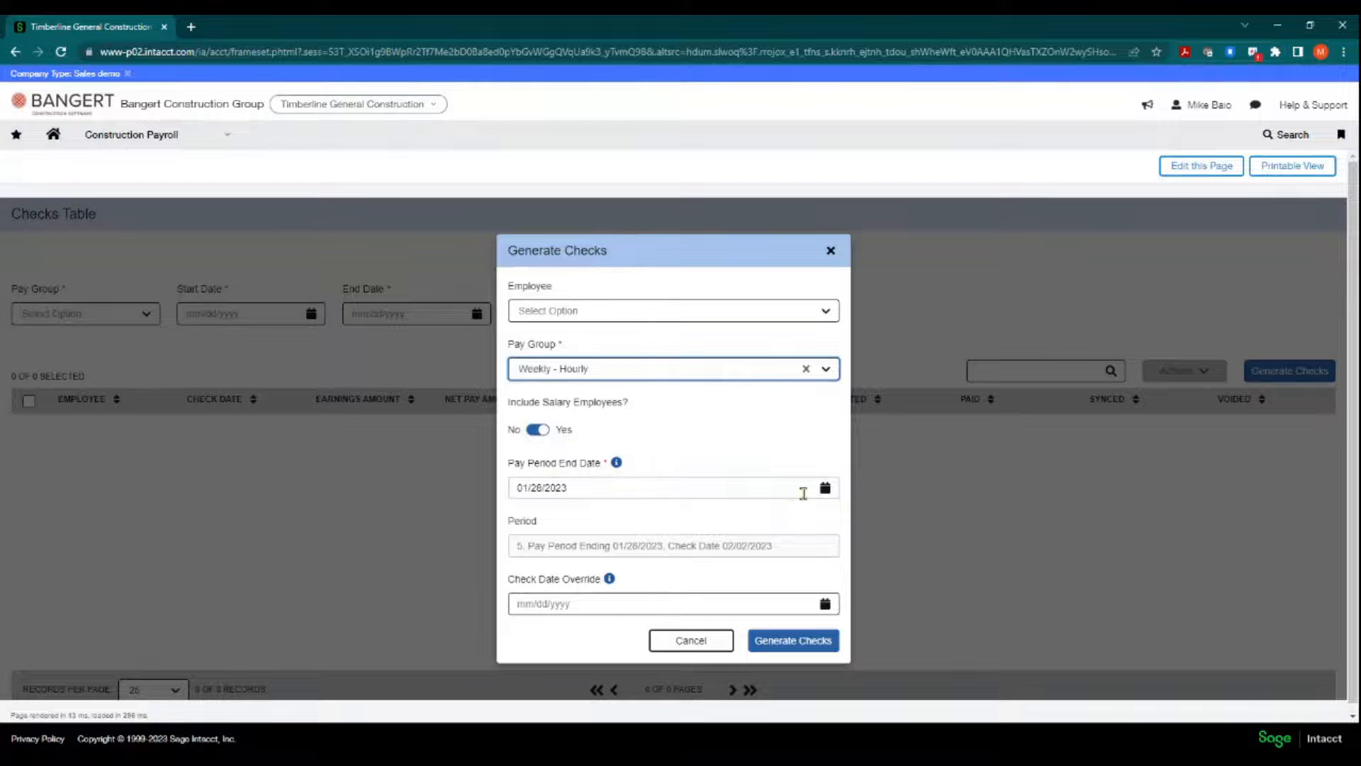
{"action": "left_click", "coordinate": [825, 488]}
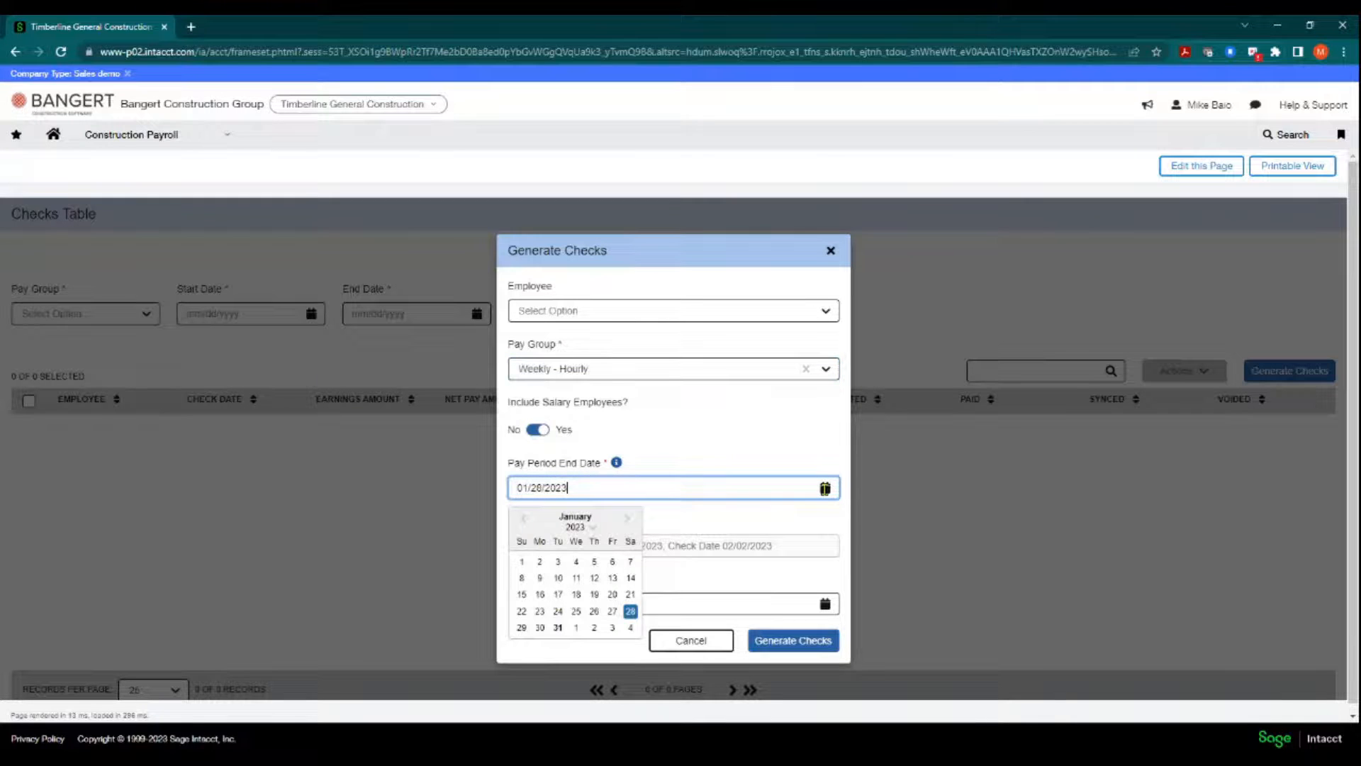
{"action": "left_click", "coordinate": [631, 628]}
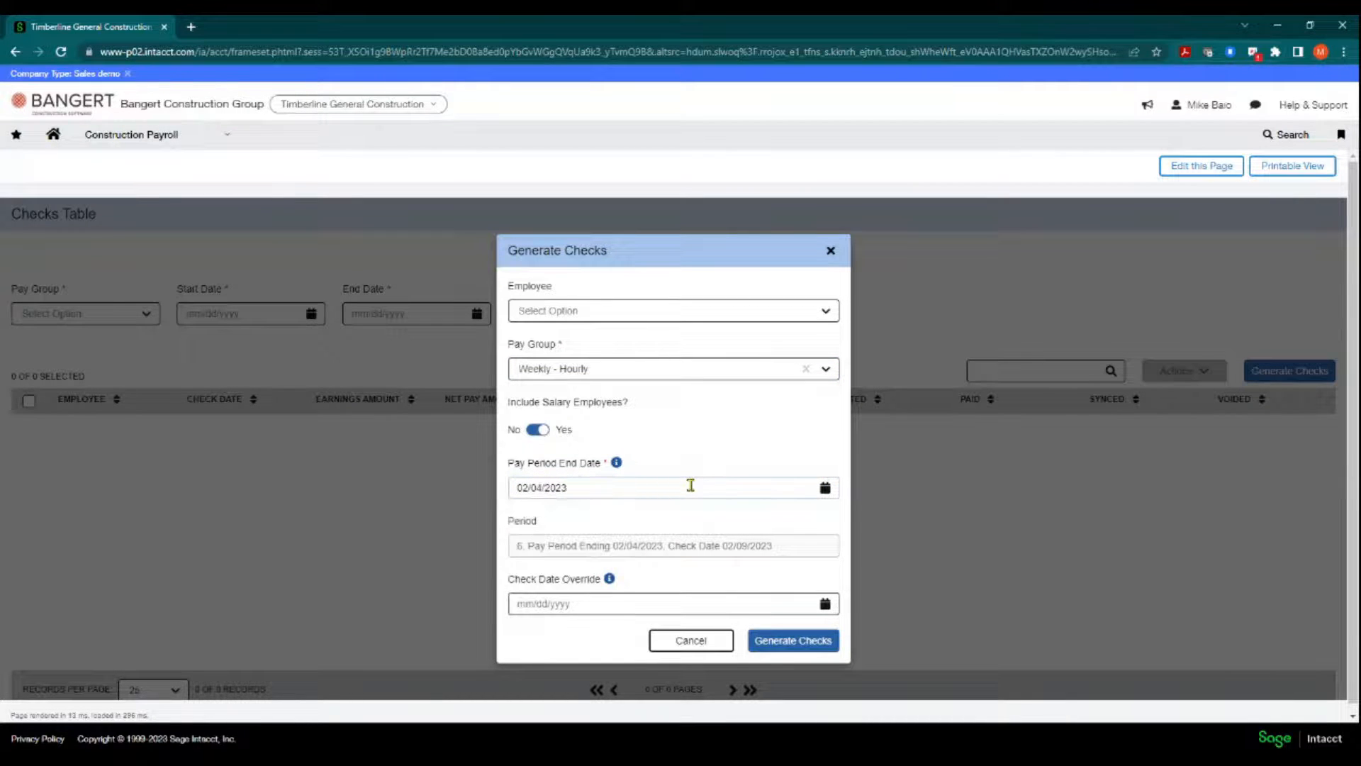
{"action": "left_click", "coordinate": [787, 641]}
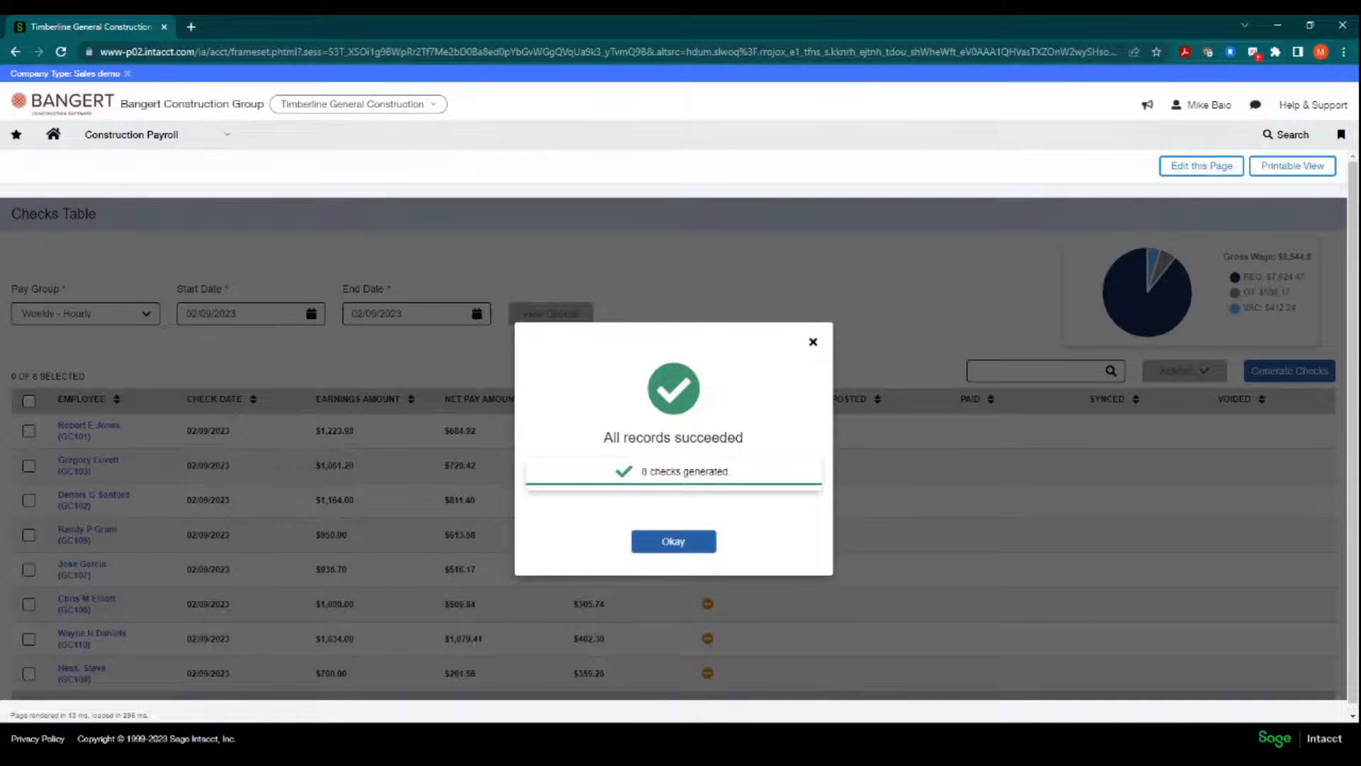
{"action": "left_click", "coordinate": [679, 551]}
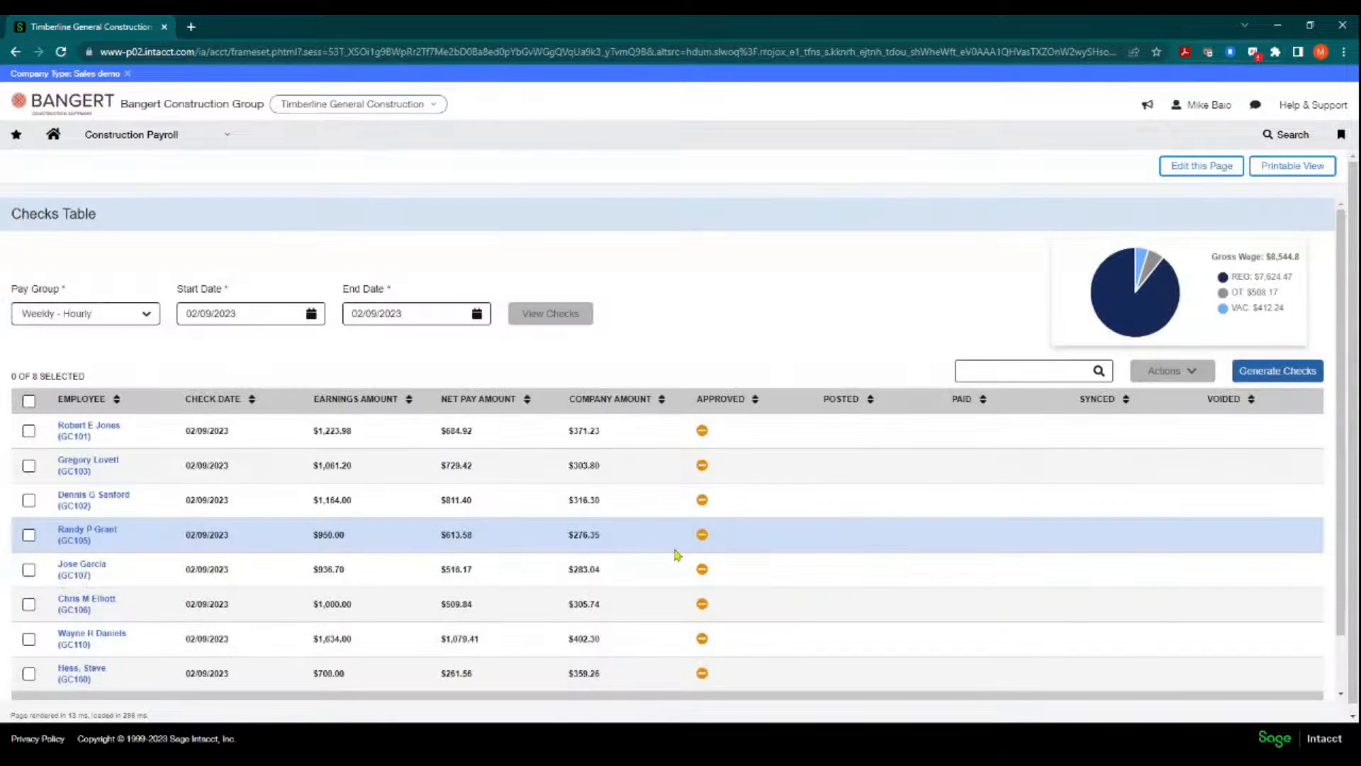
{"action": "scroll", "coordinate": [446, 461], "scroll_direction": "down", "scroll_amount": 1}
{"action": "scroll", "coordinate": [447, 466], "scroll_direction": "up", "scroll_amount": 1}
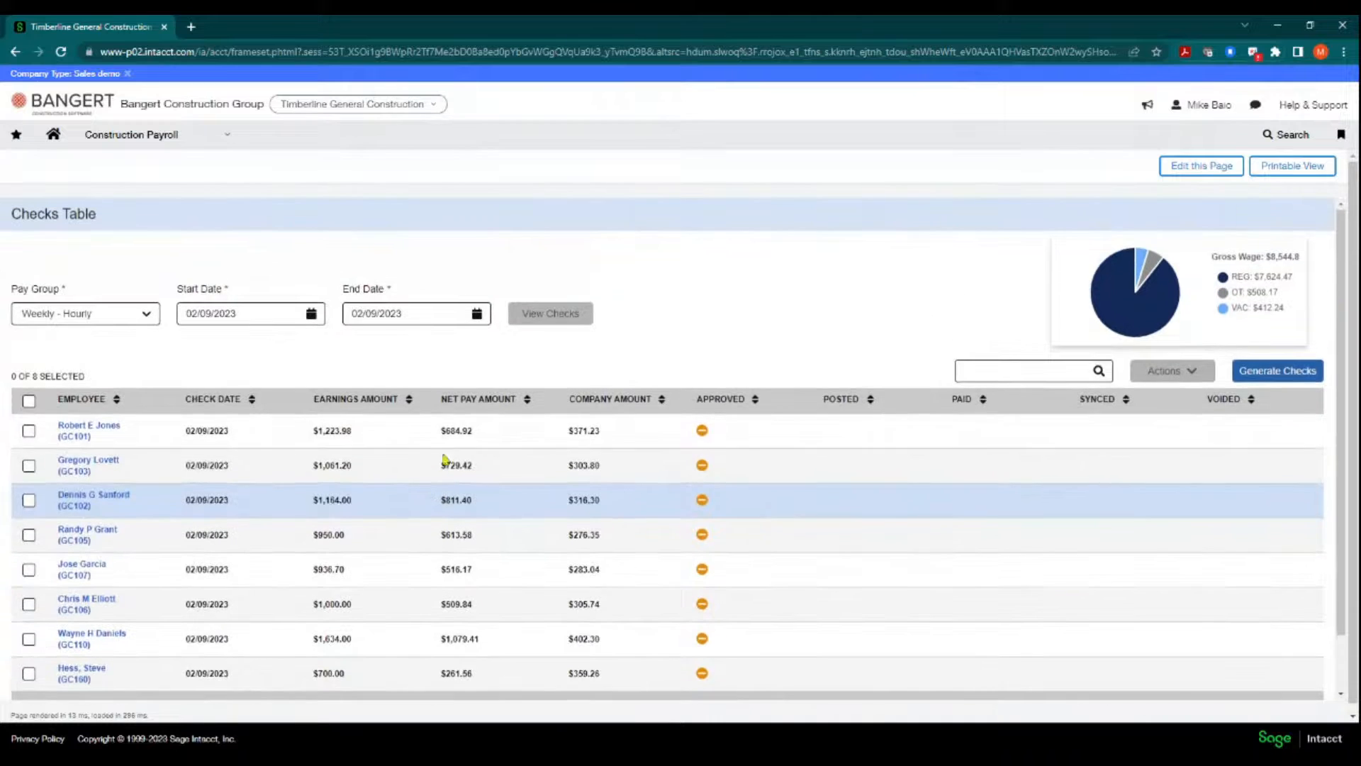
{"action": "left_click", "coordinate": [1269, 377]}
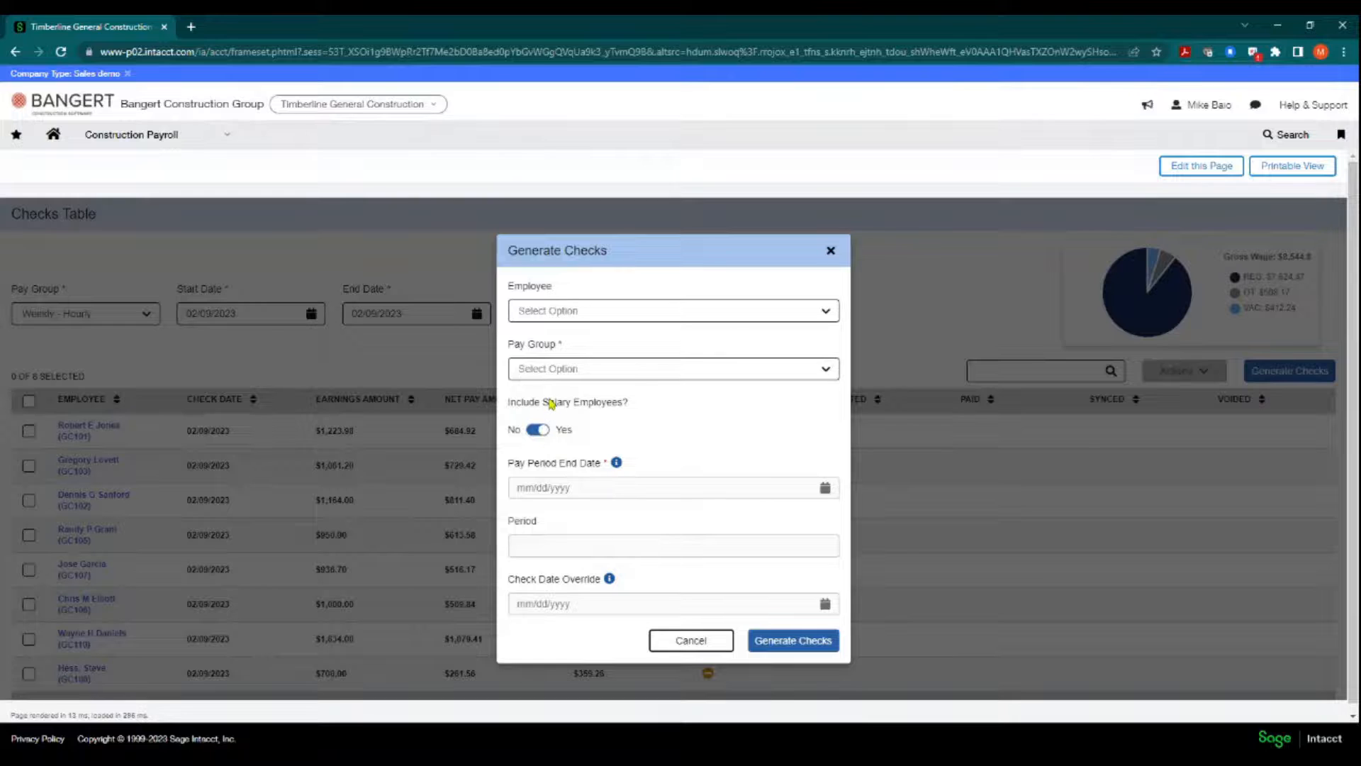
{"action": "left_click", "coordinate": [797, 369]}
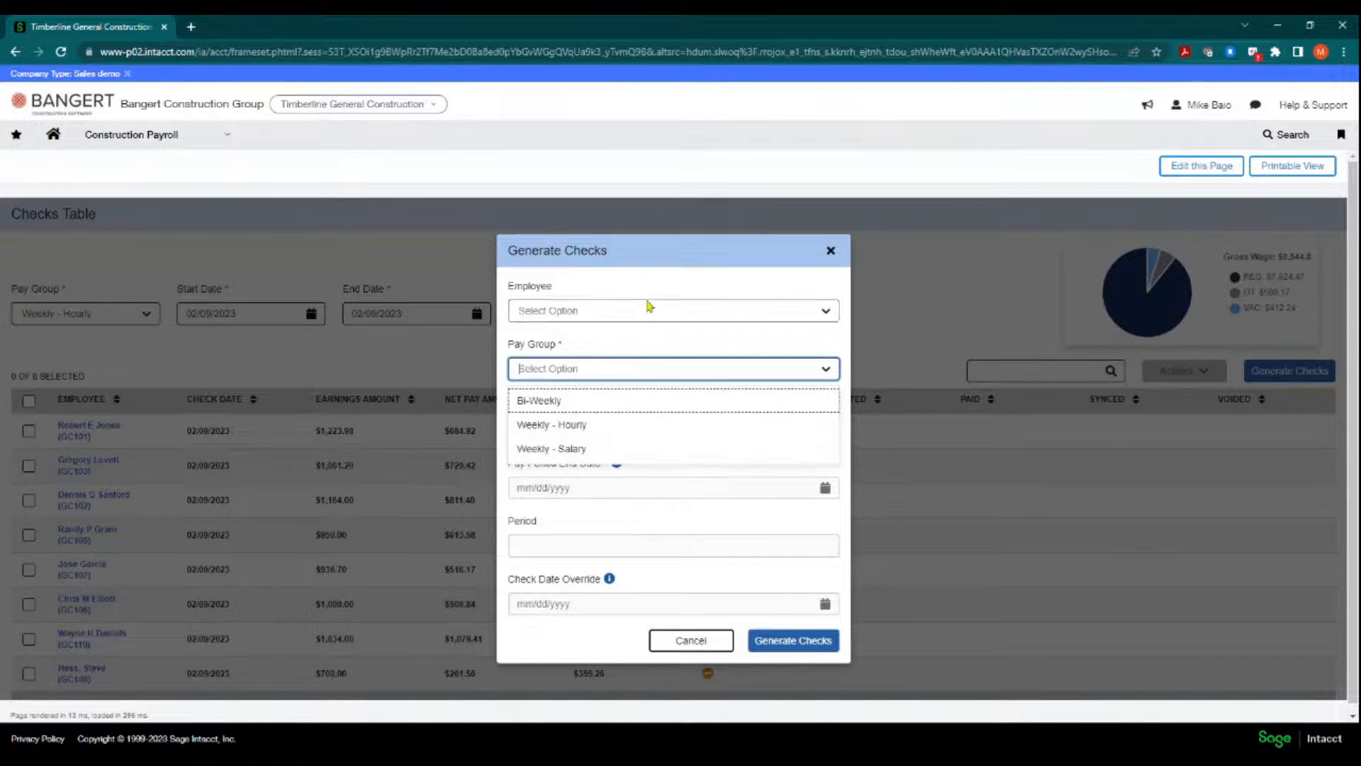
{"action": "left_click", "coordinate": [667, 252]}
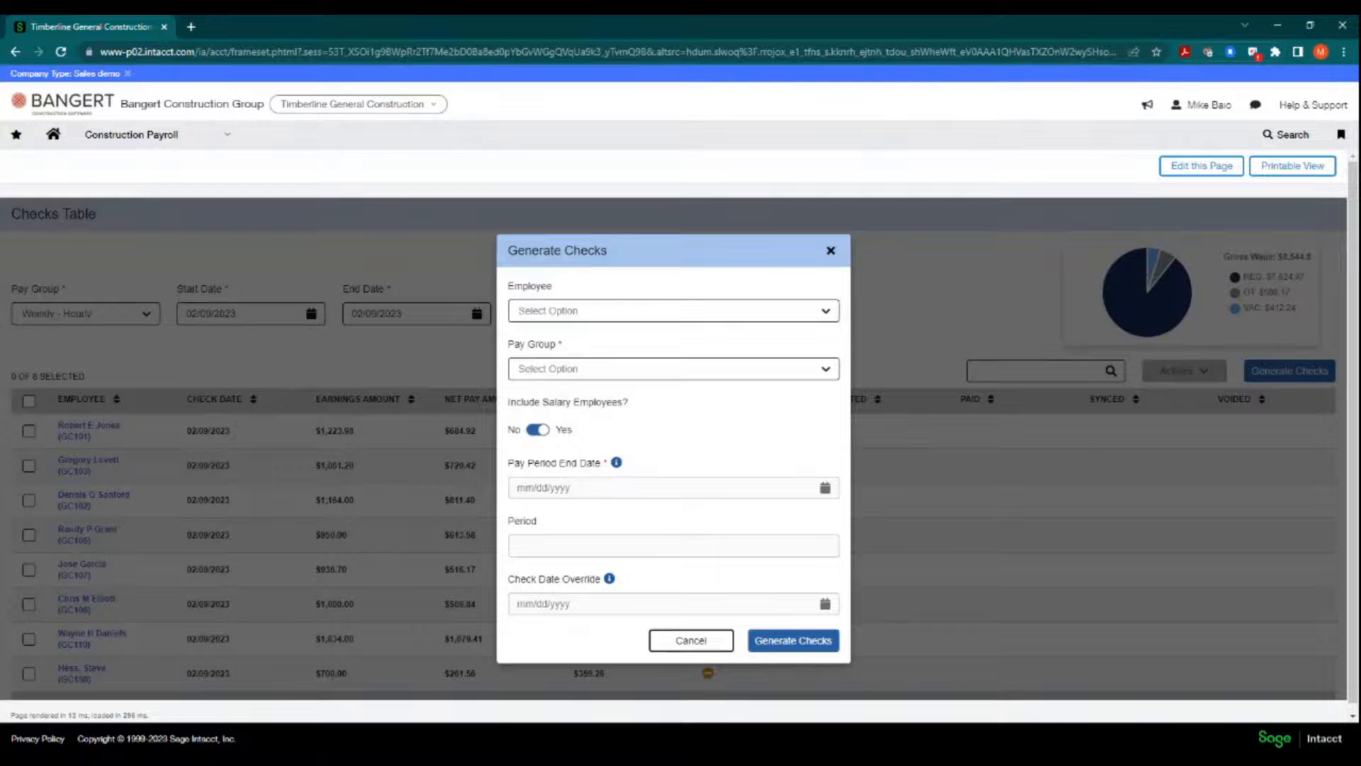
{"action": "left_click", "coordinate": [705, 641]}
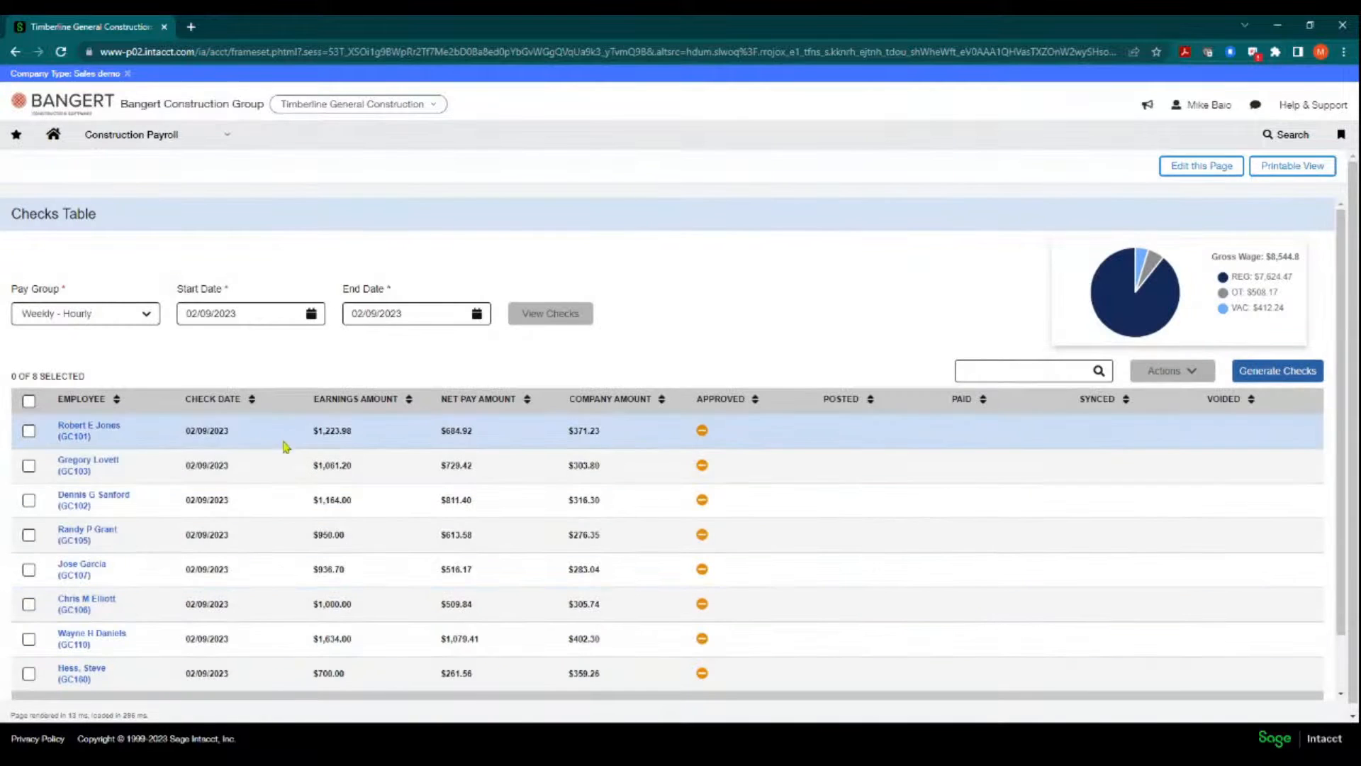
- Open the first listed employee's check and examine its daily hours, earnings, deductions, taxes and company amounts
{"action": "scroll", "coordinate": [241, 454], "scroll_direction": "down", "scroll_amount": 1}
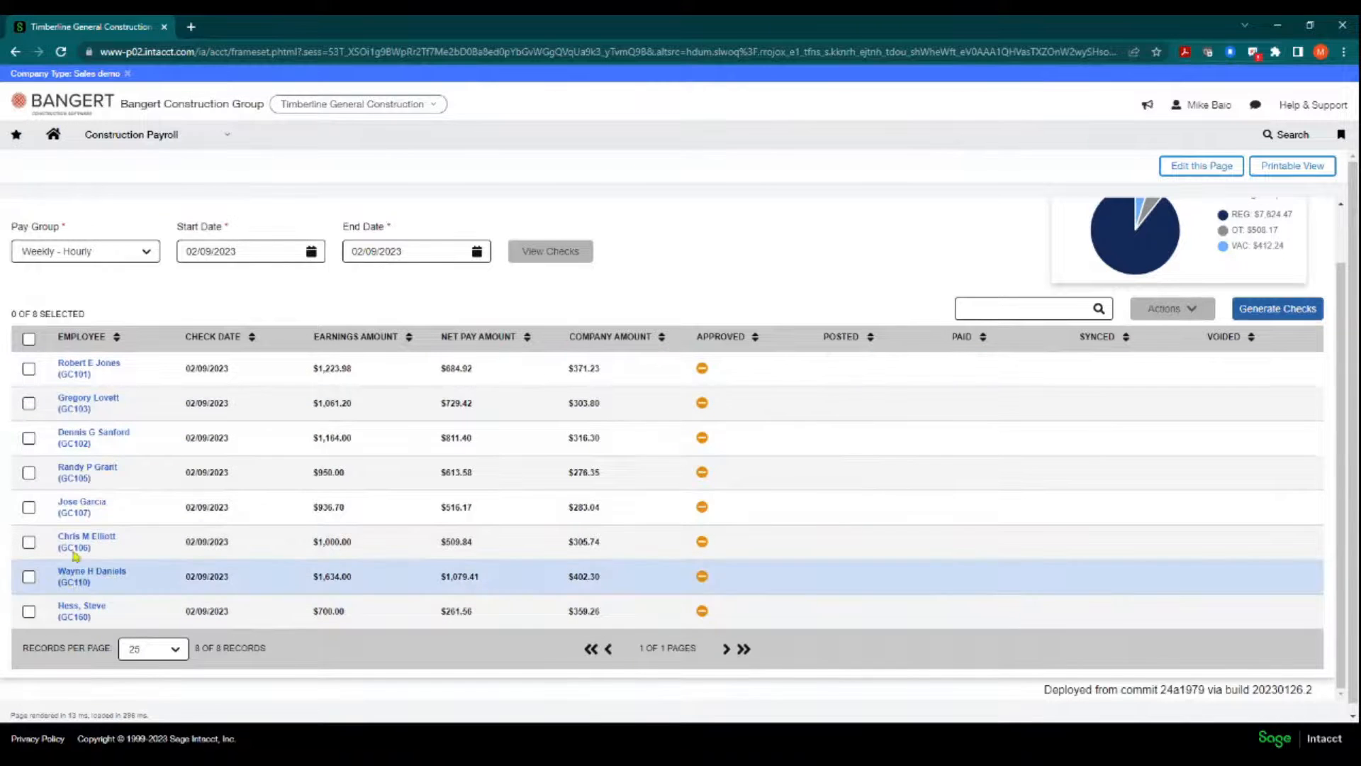
{"action": "left_click", "coordinate": [87, 368]}
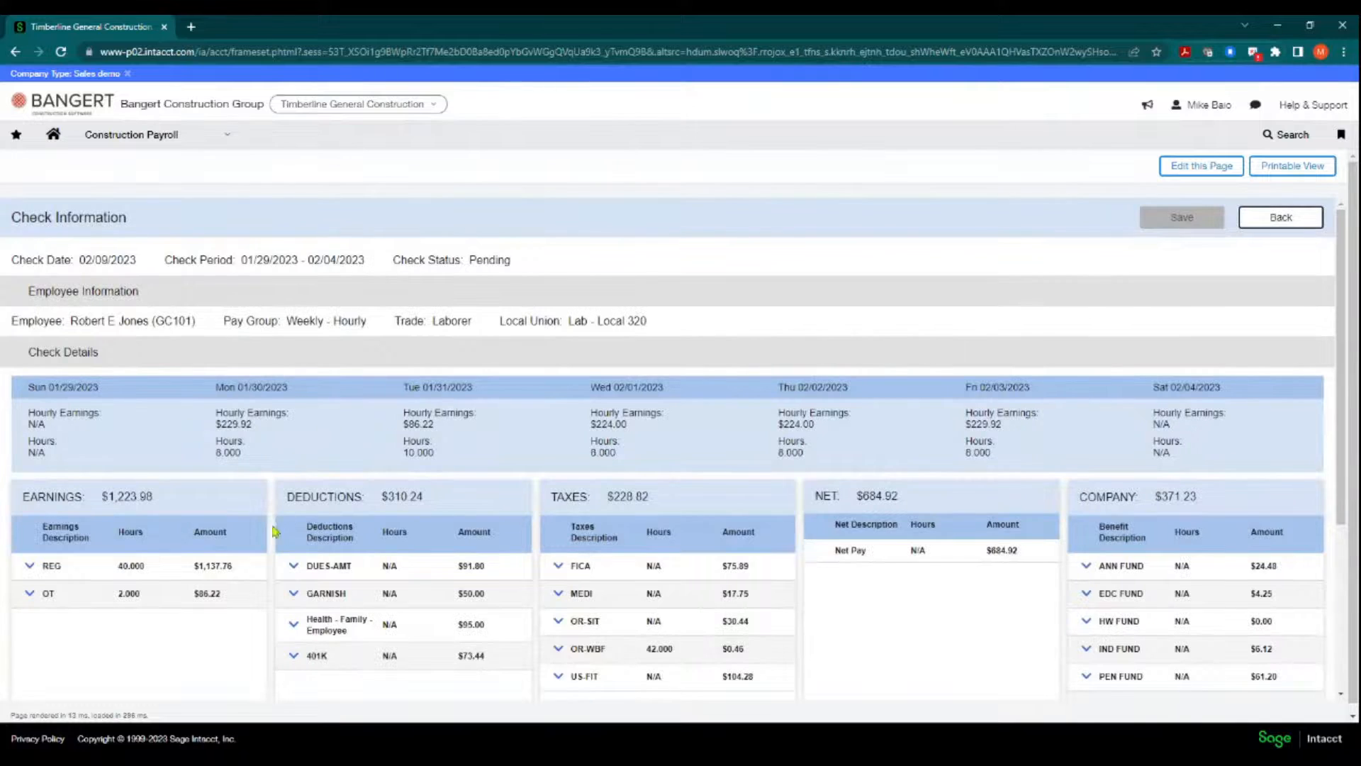
{"action": "scroll", "coordinate": [161, 359], "scroll_direction": "down", "scroll_amount": 2}
{"action": "scroll", "coordinate": [125, 273], "scroll_direction": "up", "scroll_amount": 2}
{"action": "scroll", "coordinate": [239, 442], "scroll_direction": "down", "scroll_amount": 2}
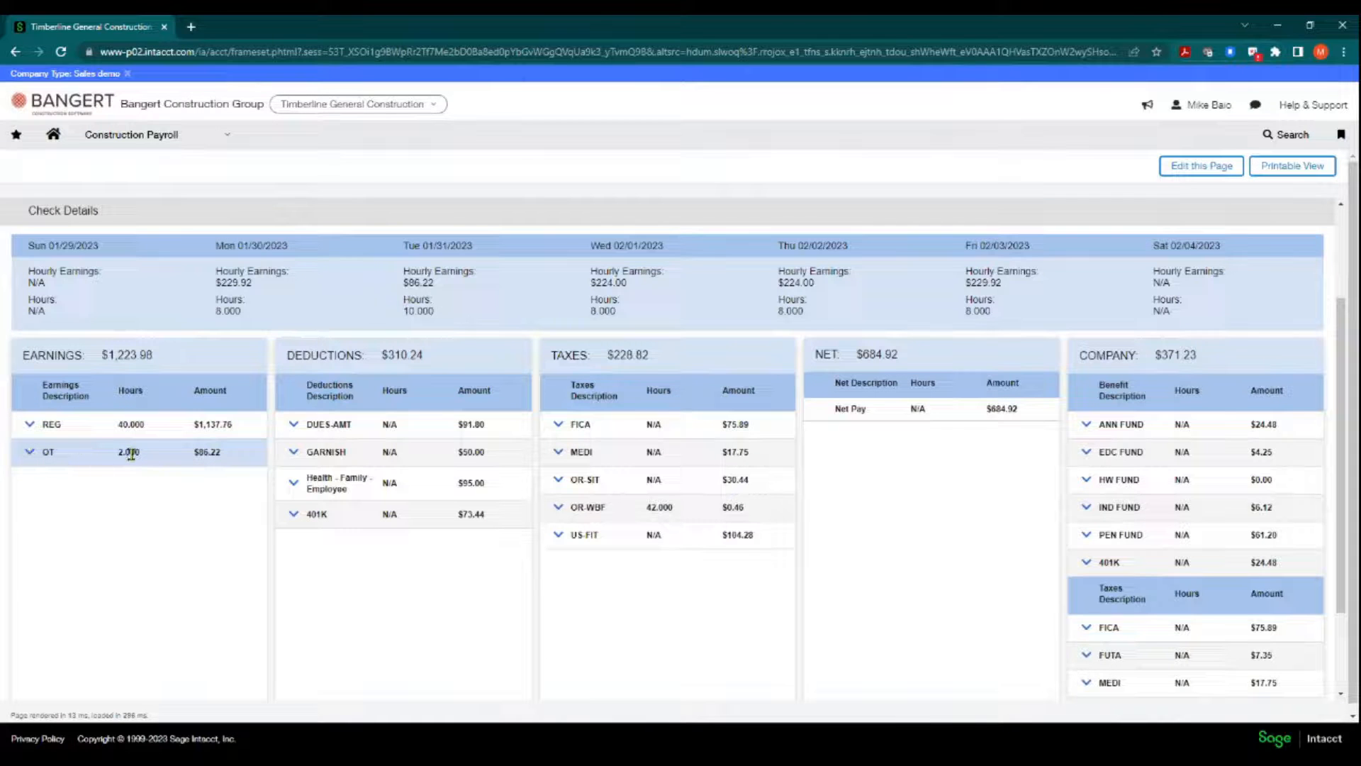
- In the work details of the 01/31/2023 overtime entry, set the hours to 3, add the note "he called in time late" and save
{"action": "left_click", "coordinate": [28, 453]}
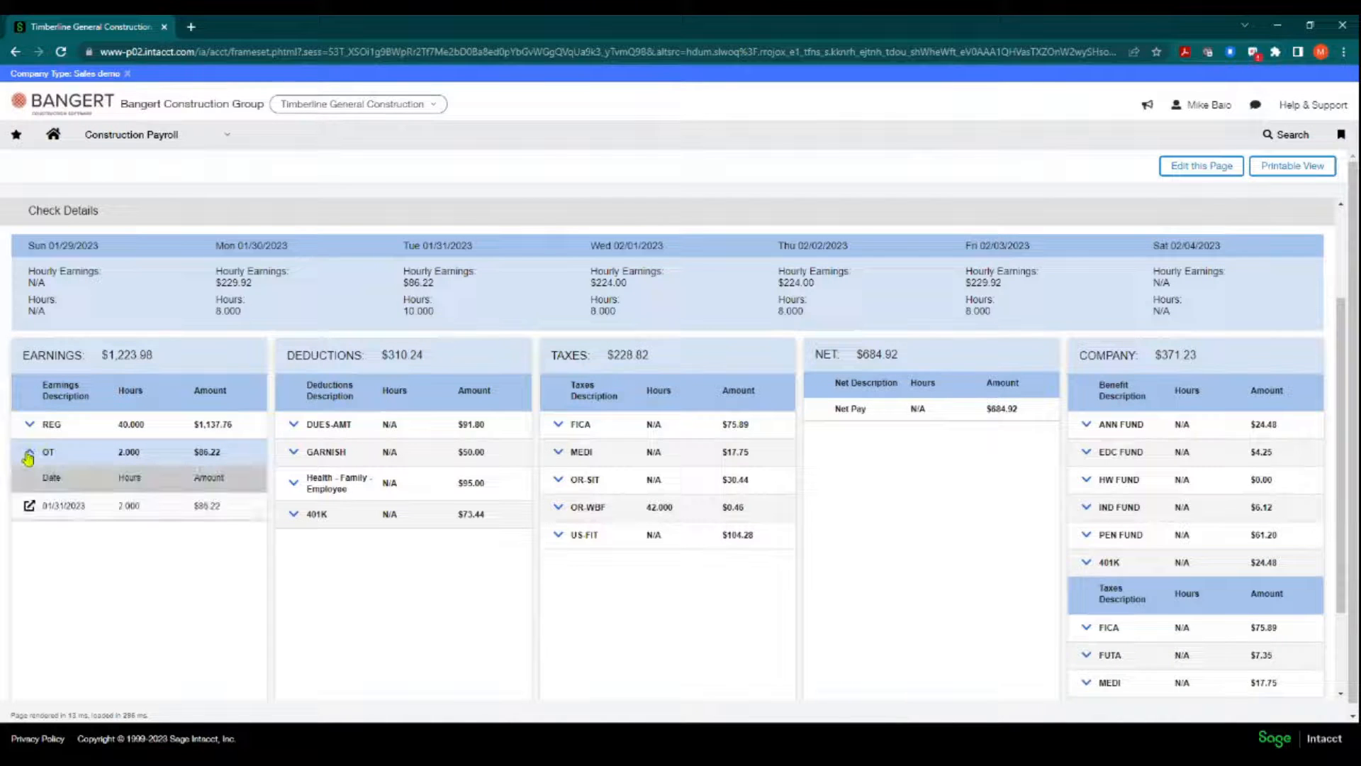
{"action": "left_click", "coordinate": [28, 506]}
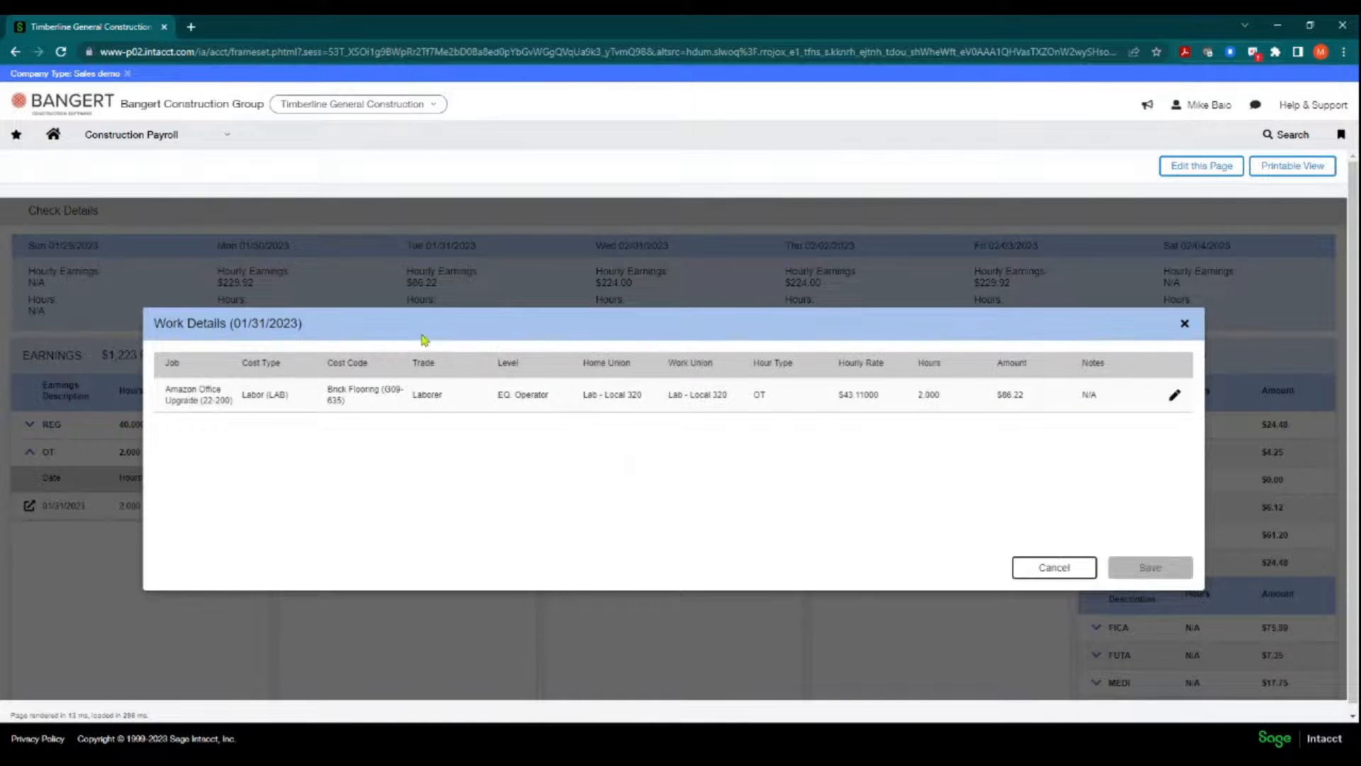
{"action": "left_click_drag", "start_coordinate": [423, 339], "coordinate": [389, 301]}
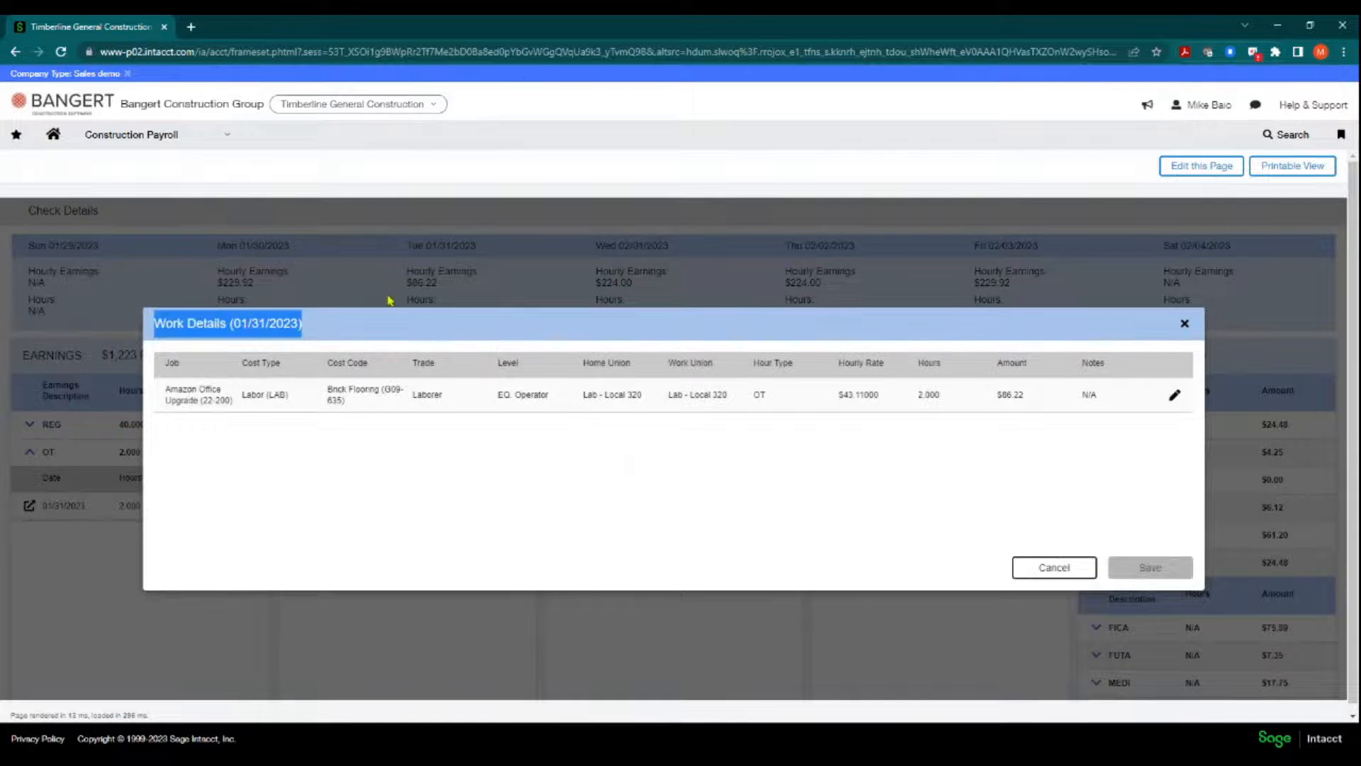
{"action": "left_click", "coordinate": [1174, 397]}
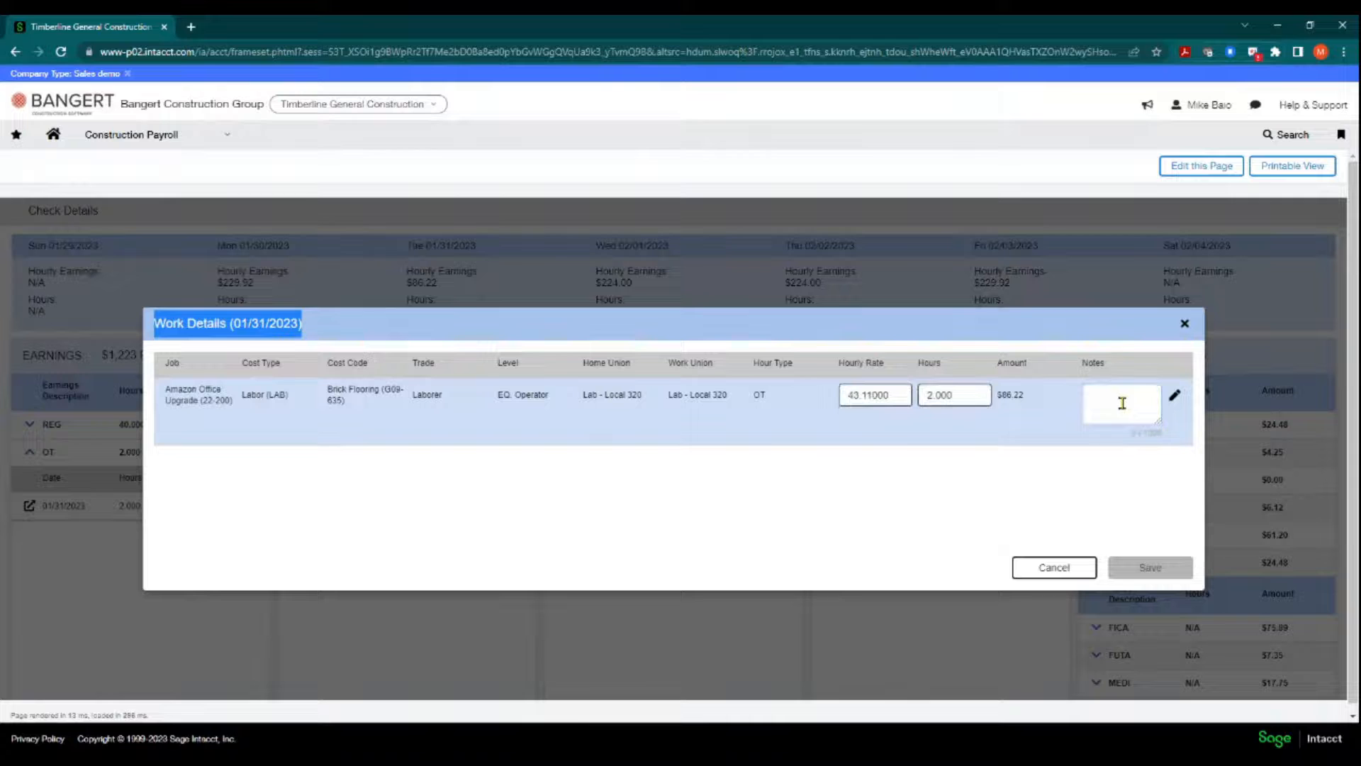
{"action": "left_click", "coordinate": [895, 397]}
{"action": "left_click", "coordinate": [928, 395]}
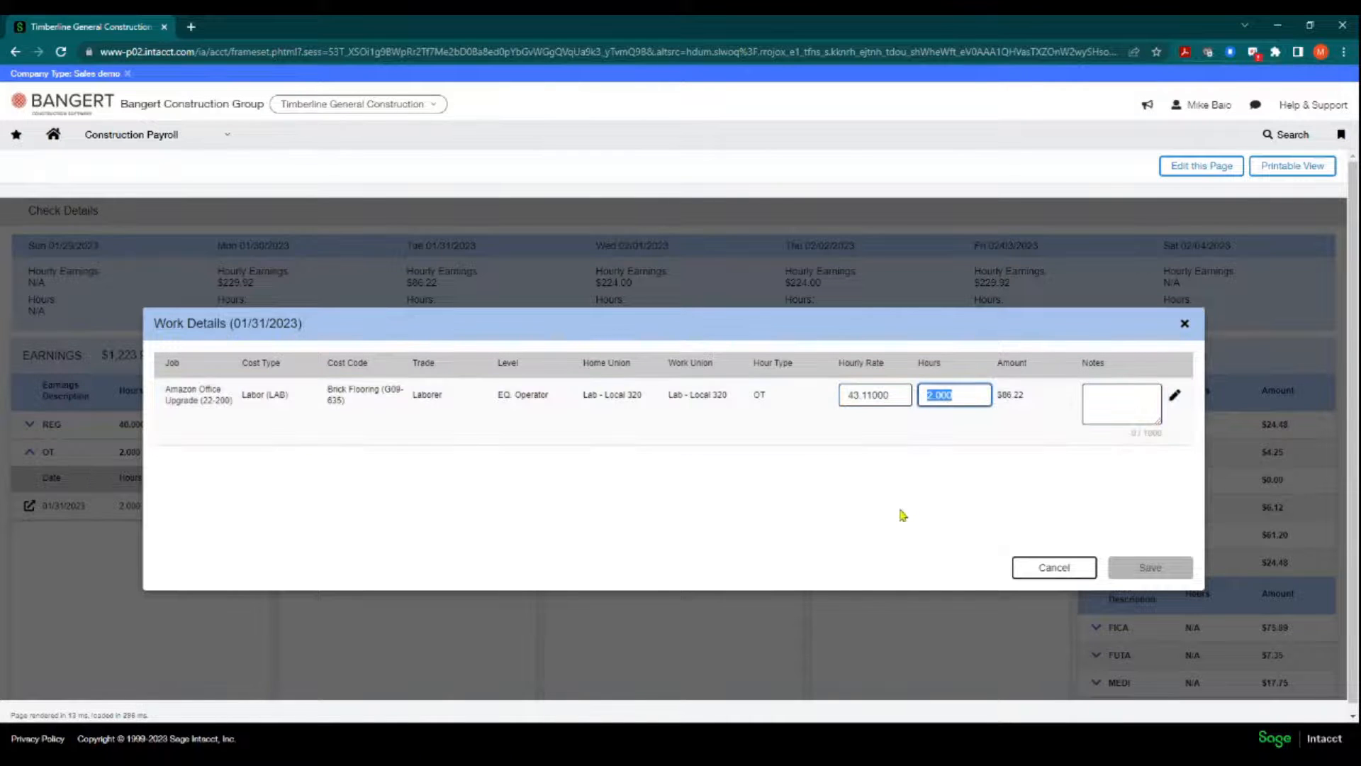
{"action": "type", "text": "3"}
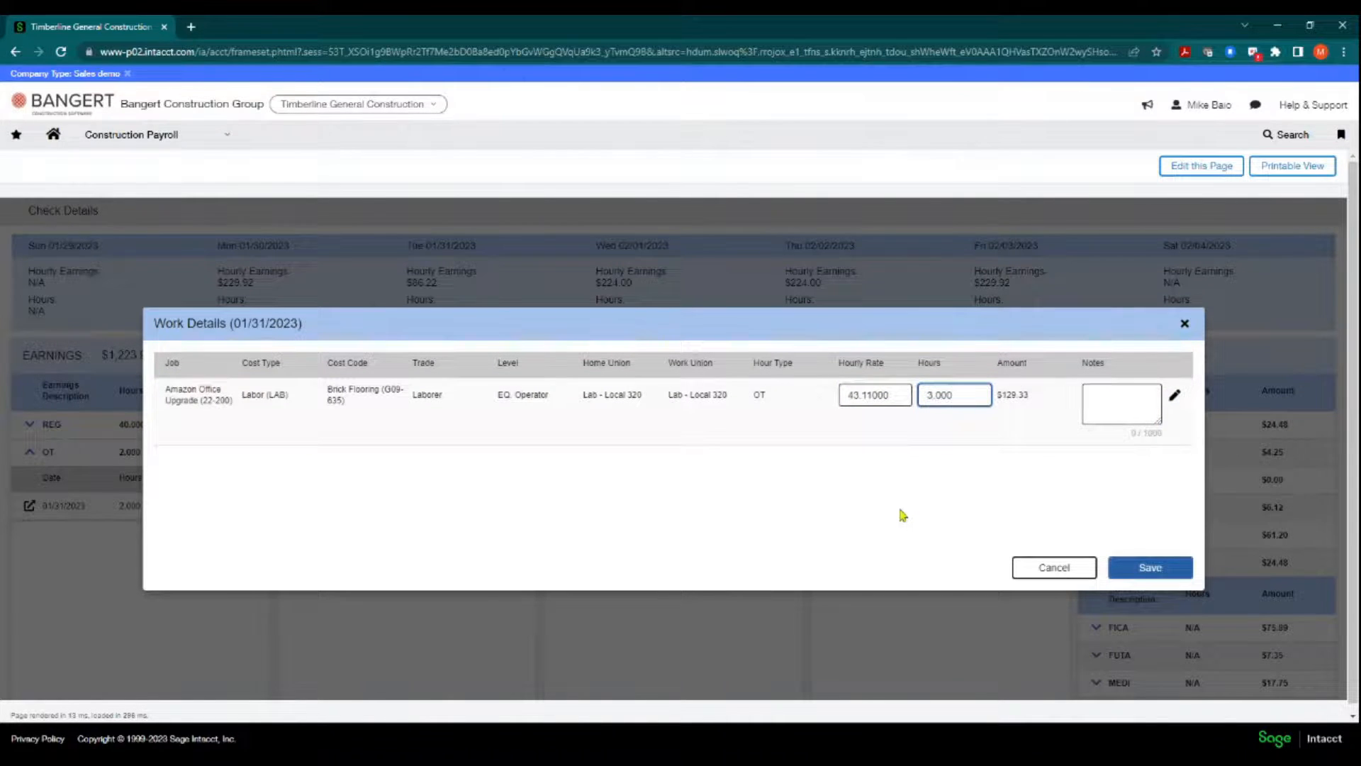
{"action": "left_click", "coordinate": [1098, 397]}
{"action": "type", "text": "he ca"}
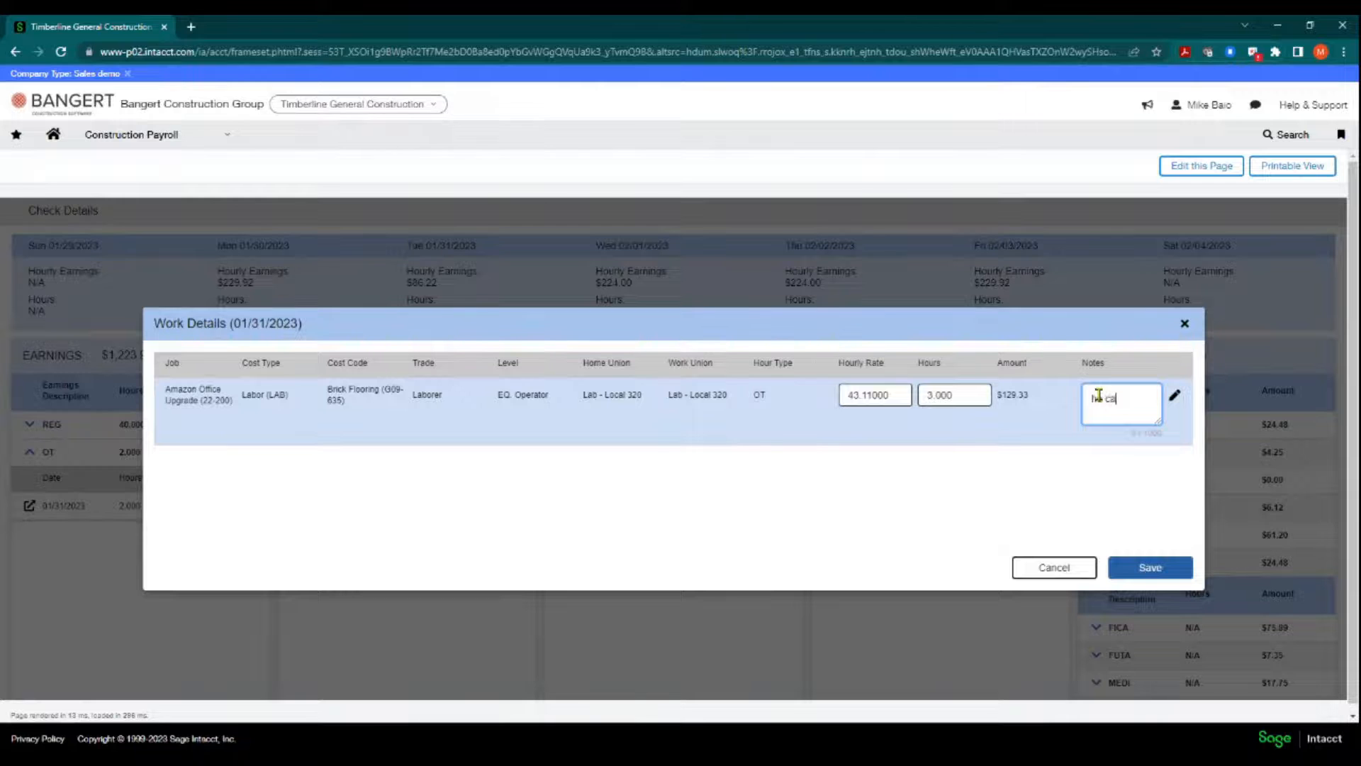
{"action": "type", "text": "lled in time late"}
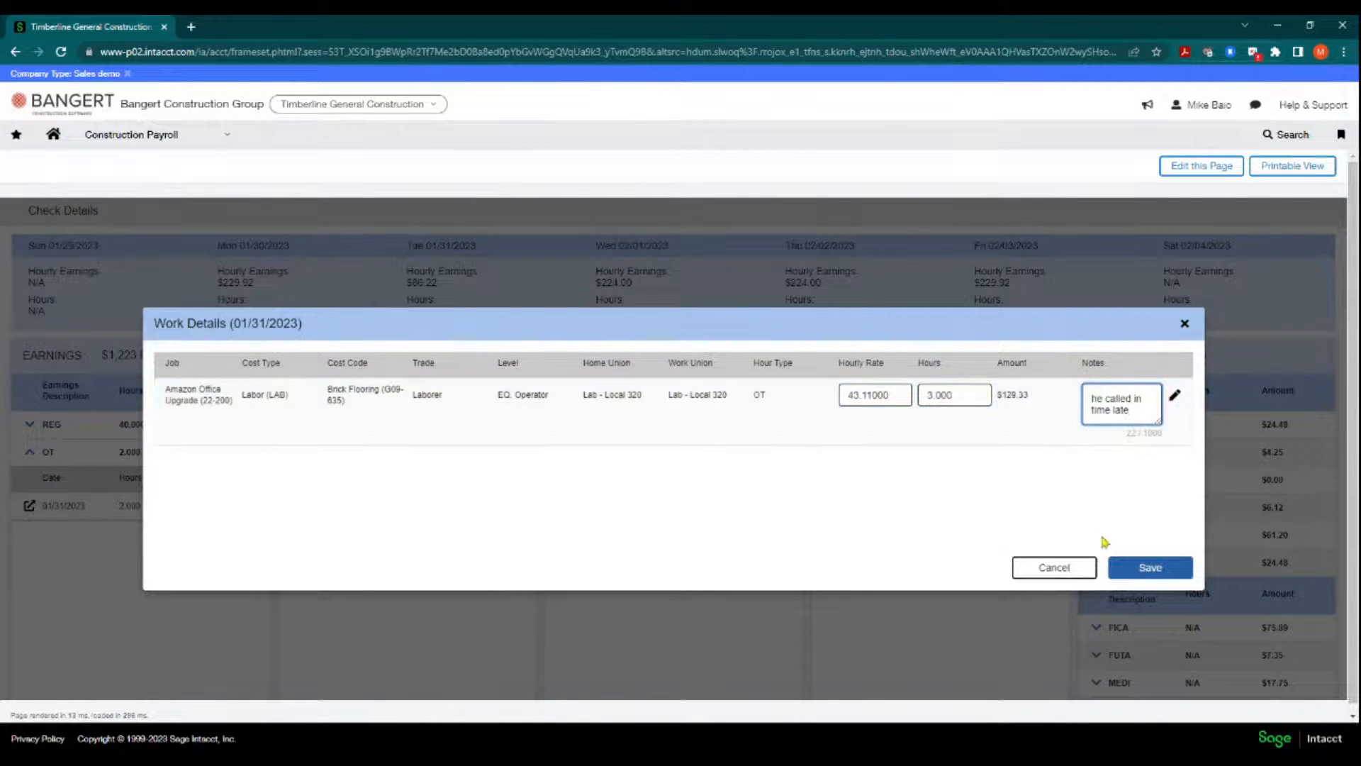
{"action": "left_click", "coordinate": [1146, 568]}
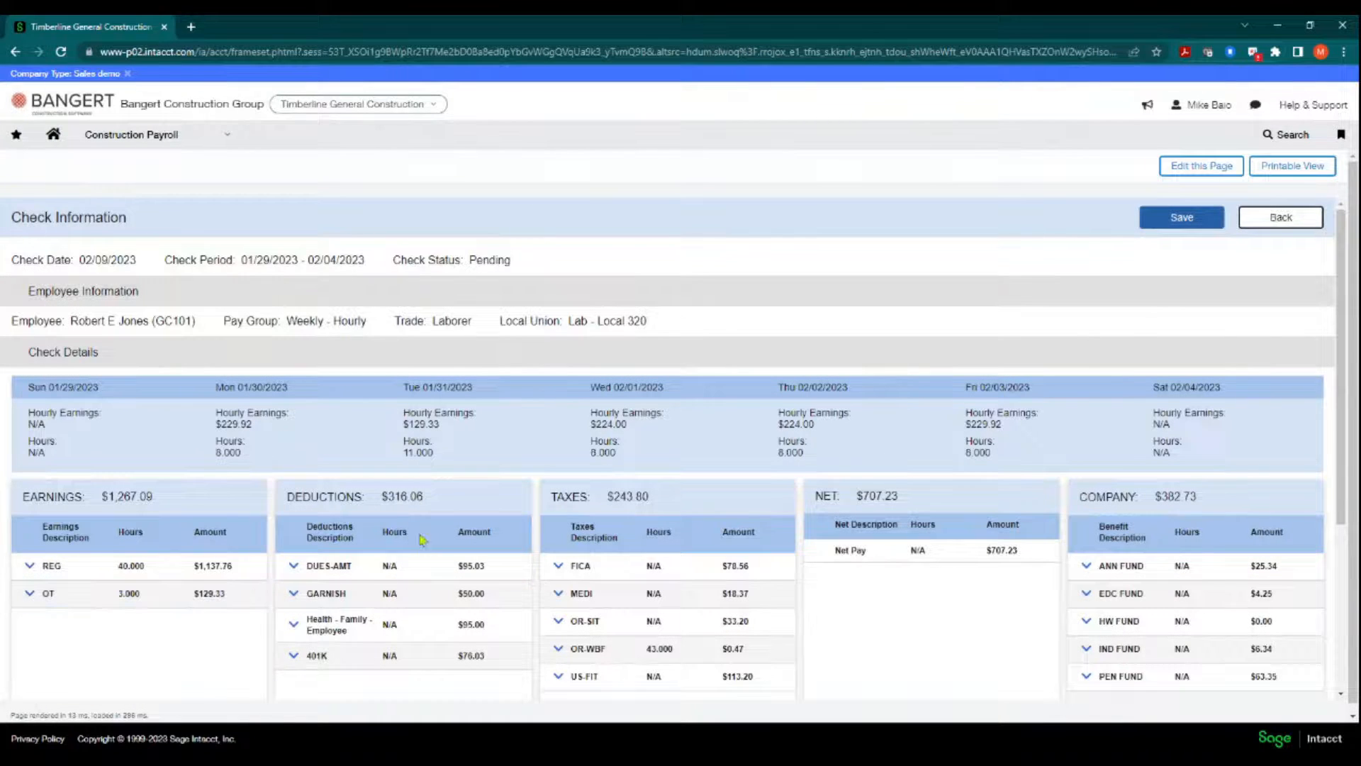
- Review the recalculated check, save its changes and return to the checks table
{"action": "scroll", "coordinate": [835, 556], "scroll_direction": "down", "scroll_amount": 1}
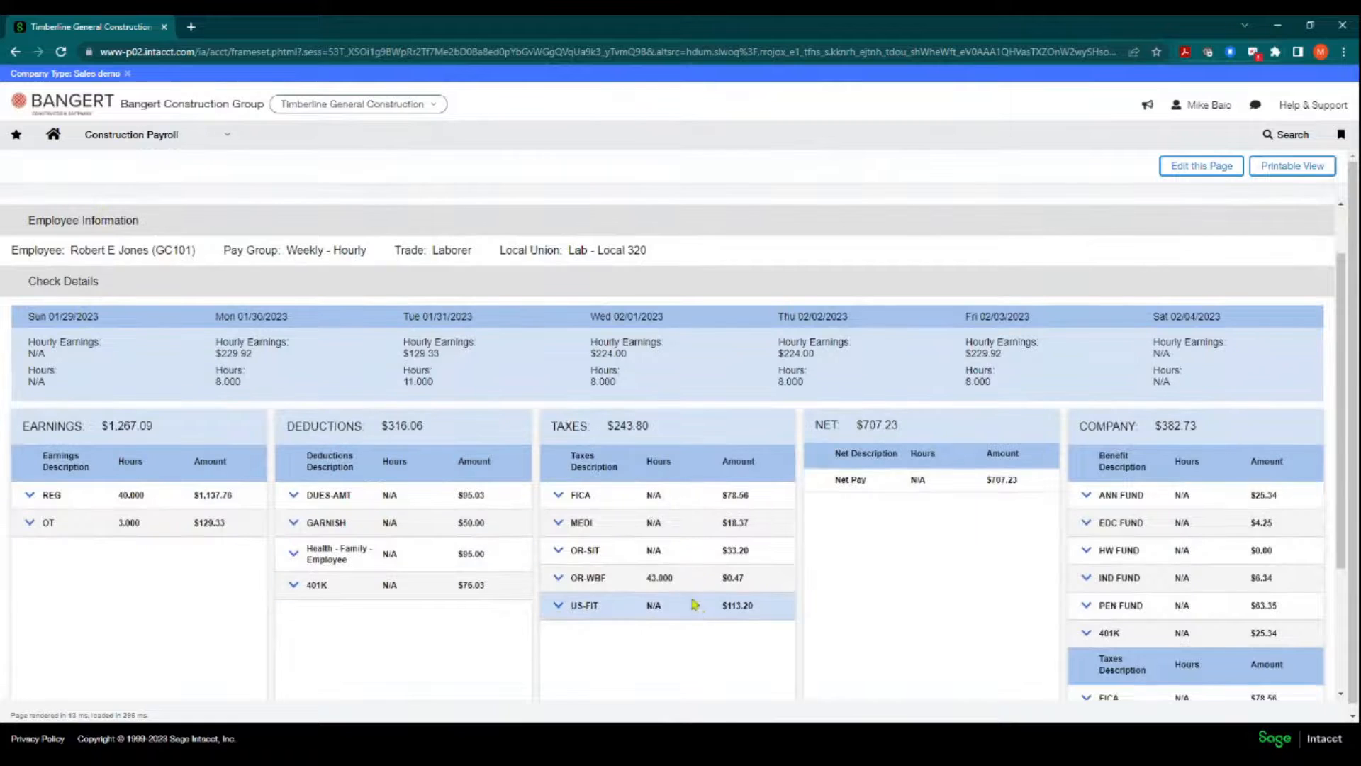
{"action": "scroll", "coordinate": [689, 592], "scroll_direction": "up", "scroll_amount": 1}
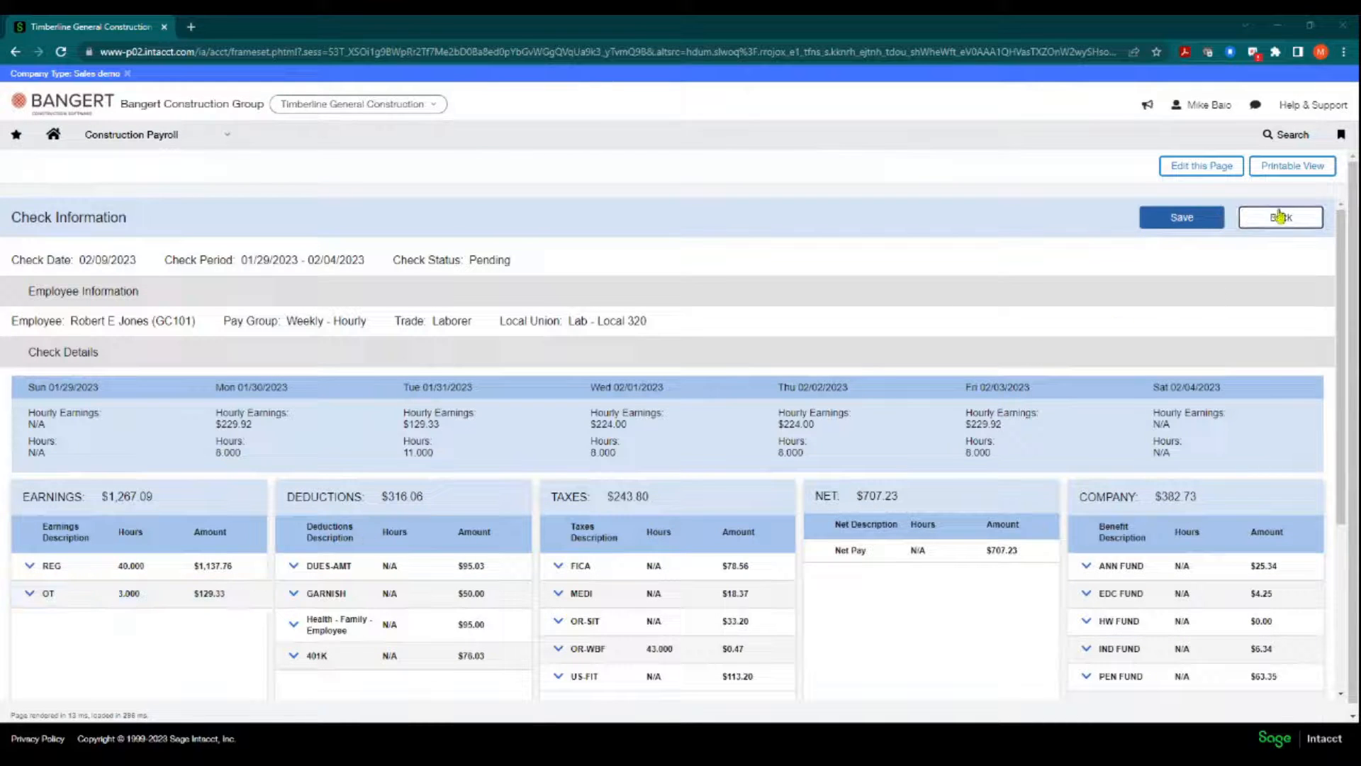
{"action": "left_click", "coordinate": [1181, 222]}
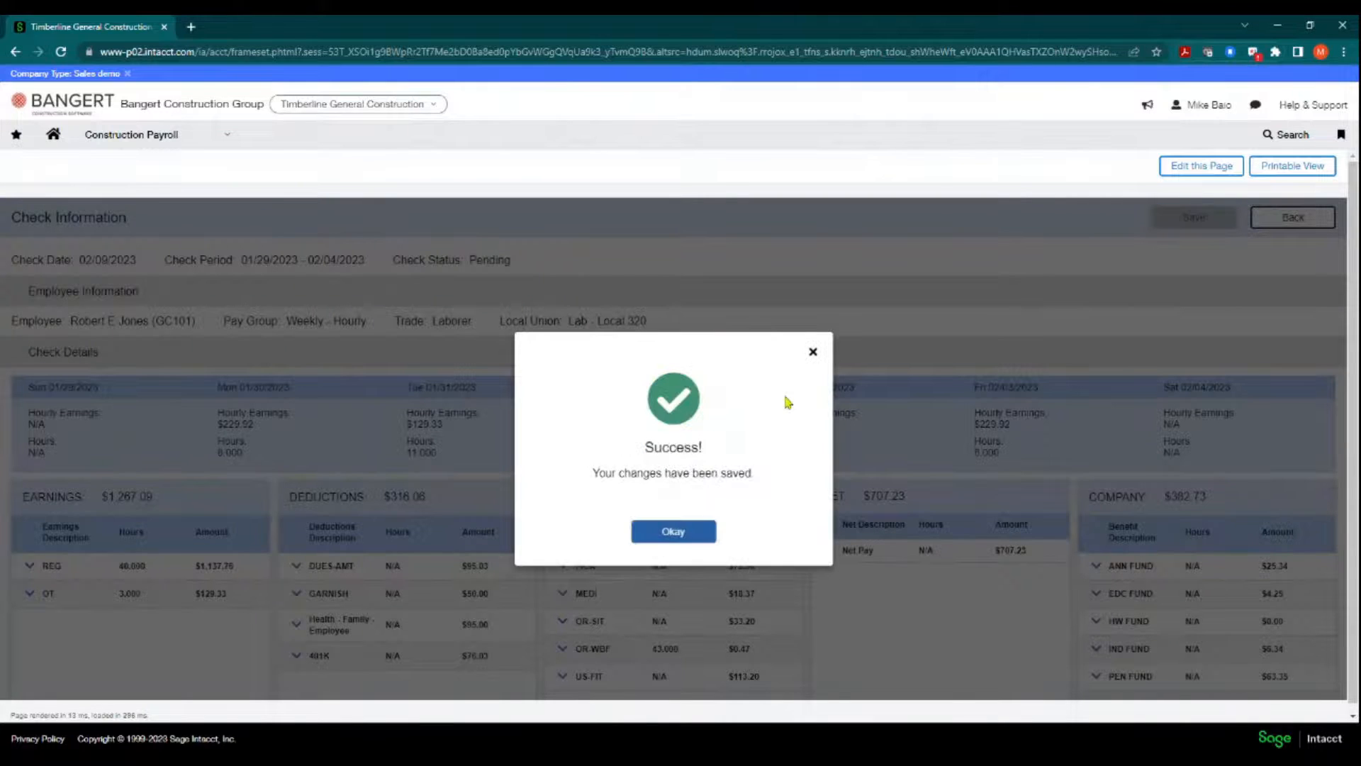
{"action": "left_click", "coordinate": [680, 532]}
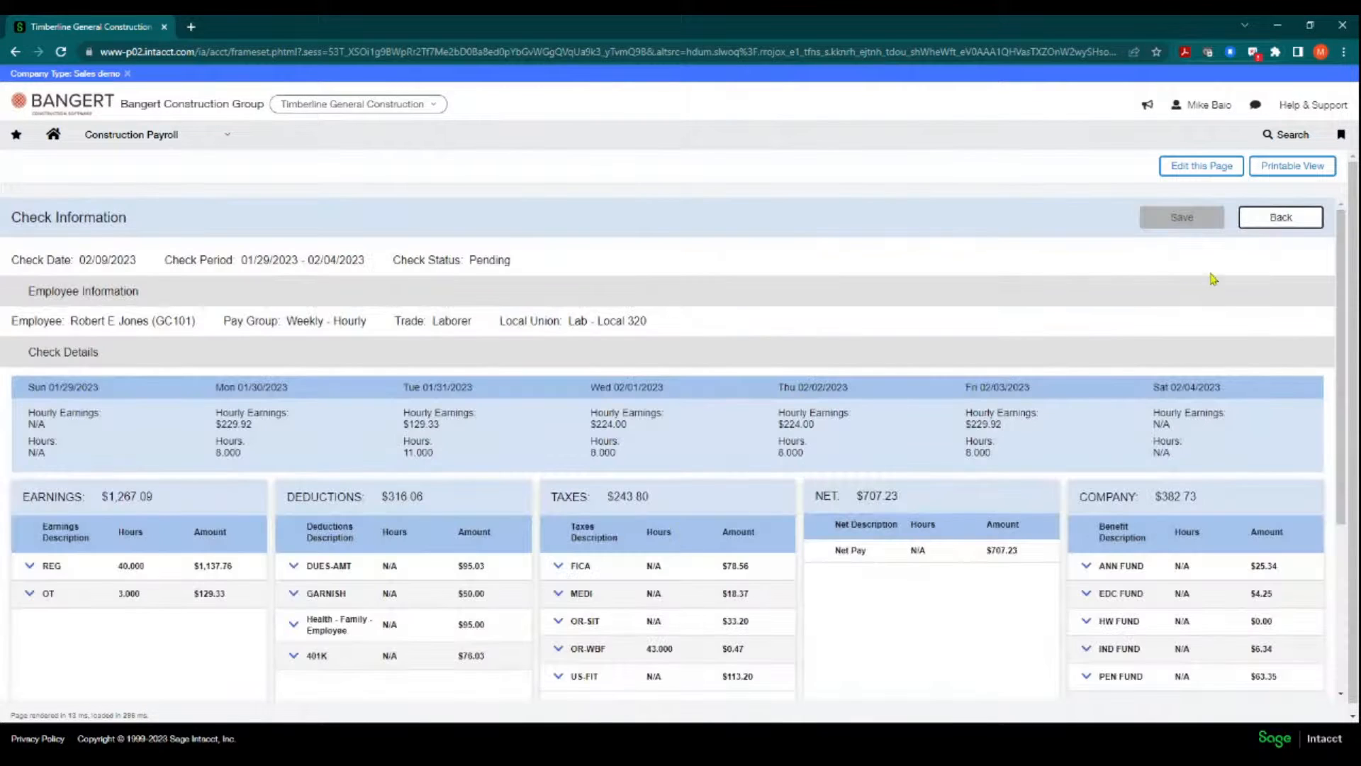
{"action": "left_click", "coordinate": [1282, 217]}
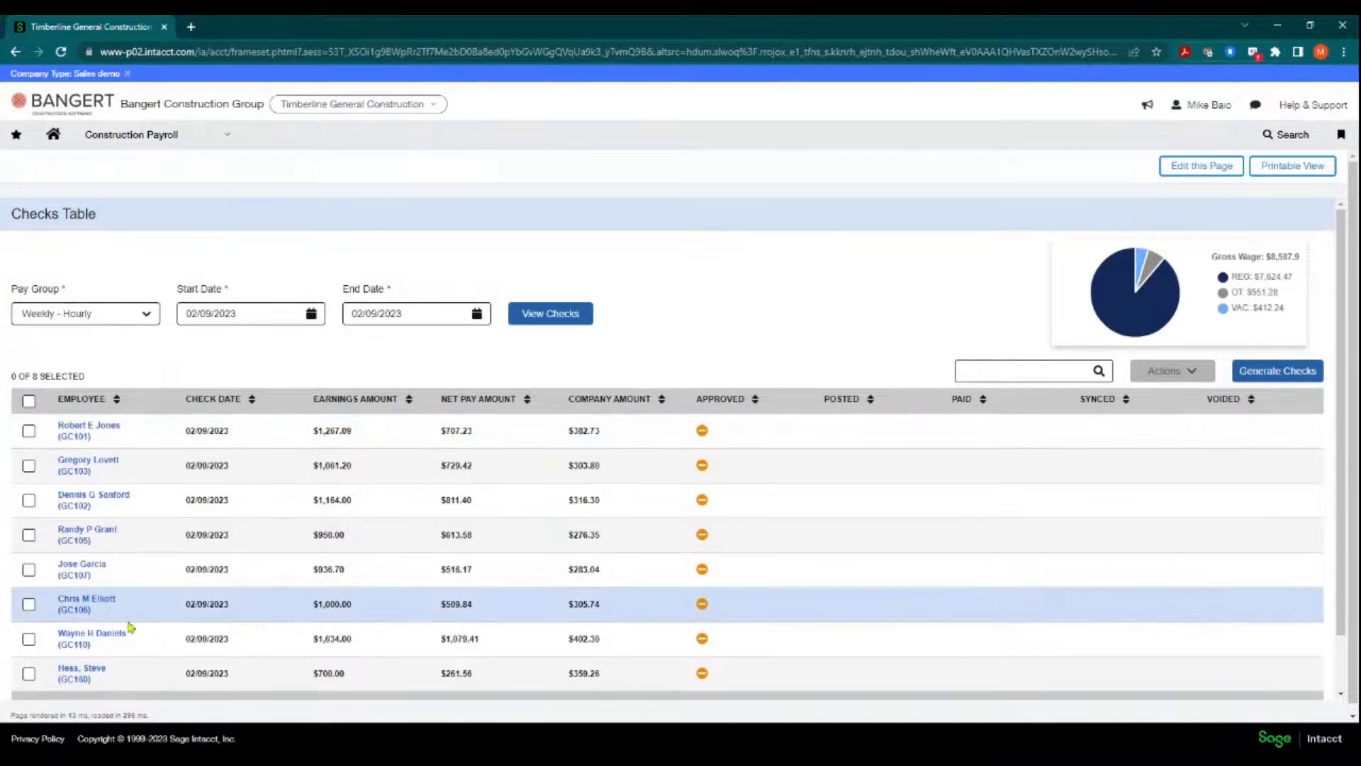
- Approve all eight generated checks of the Weekly - Hourly pay group dated 02/09/2023
{"action": "scroll", "coordinate": [135, 667], "scroll_direction": "down", "scroll_amount": 1}
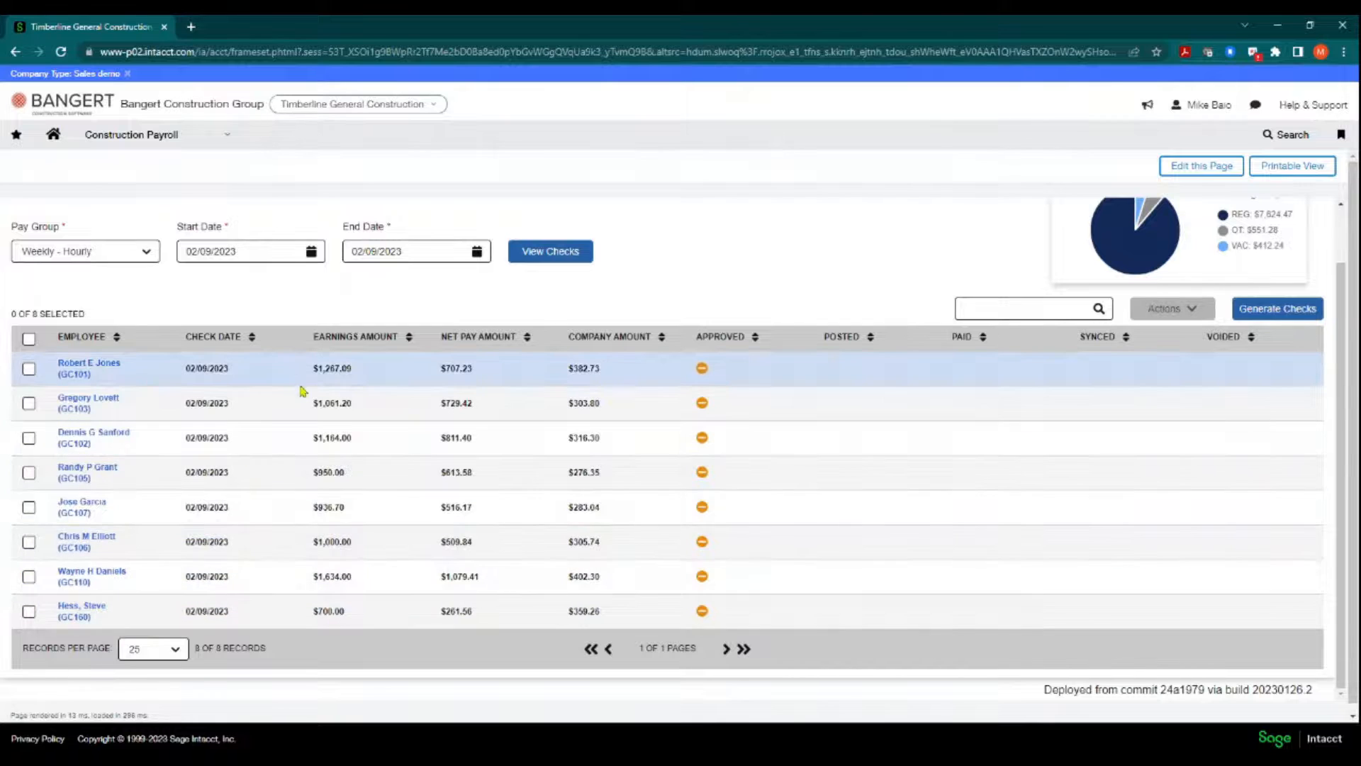
{"action": "scroll", "coordinate": [1252, 307], "scroll_direction": "up", "scroll_amount": 1}
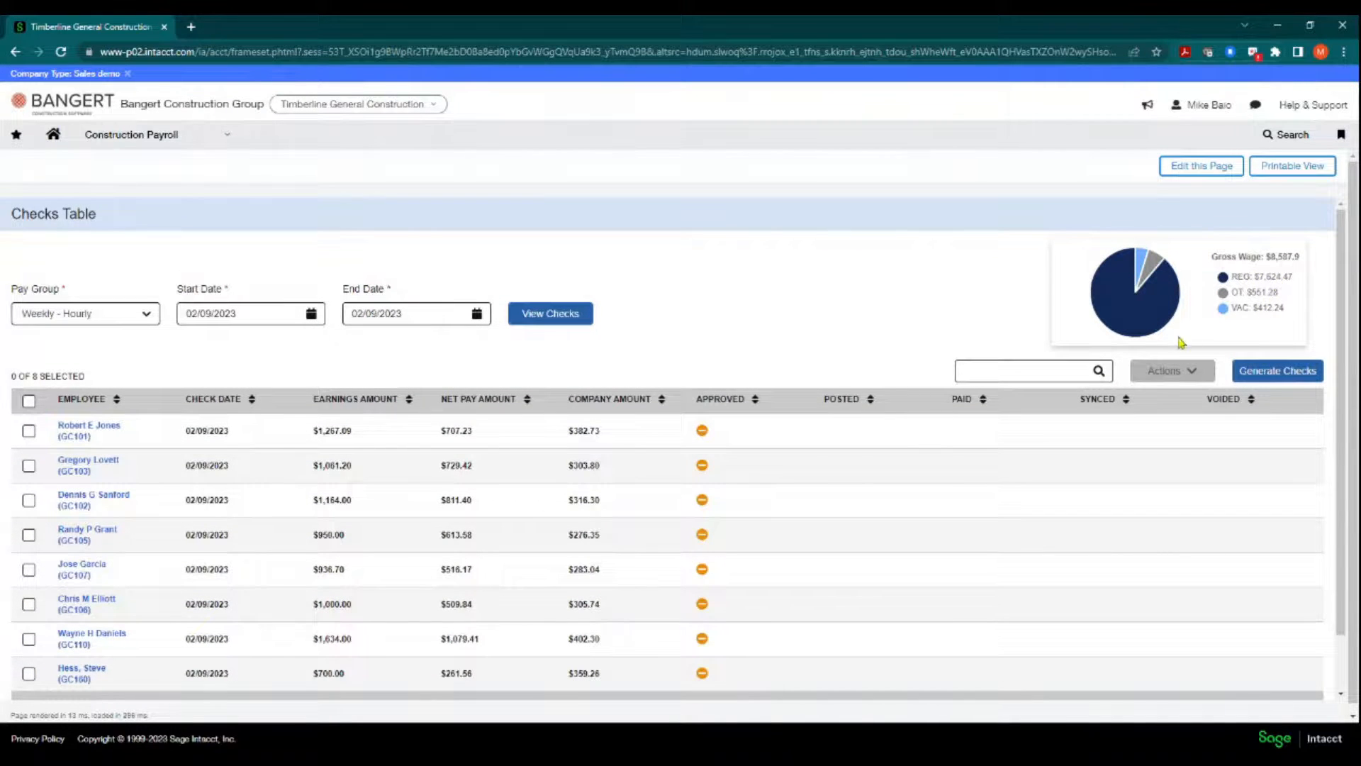
{"action": "left_click", "coordinate": [28, 403]}
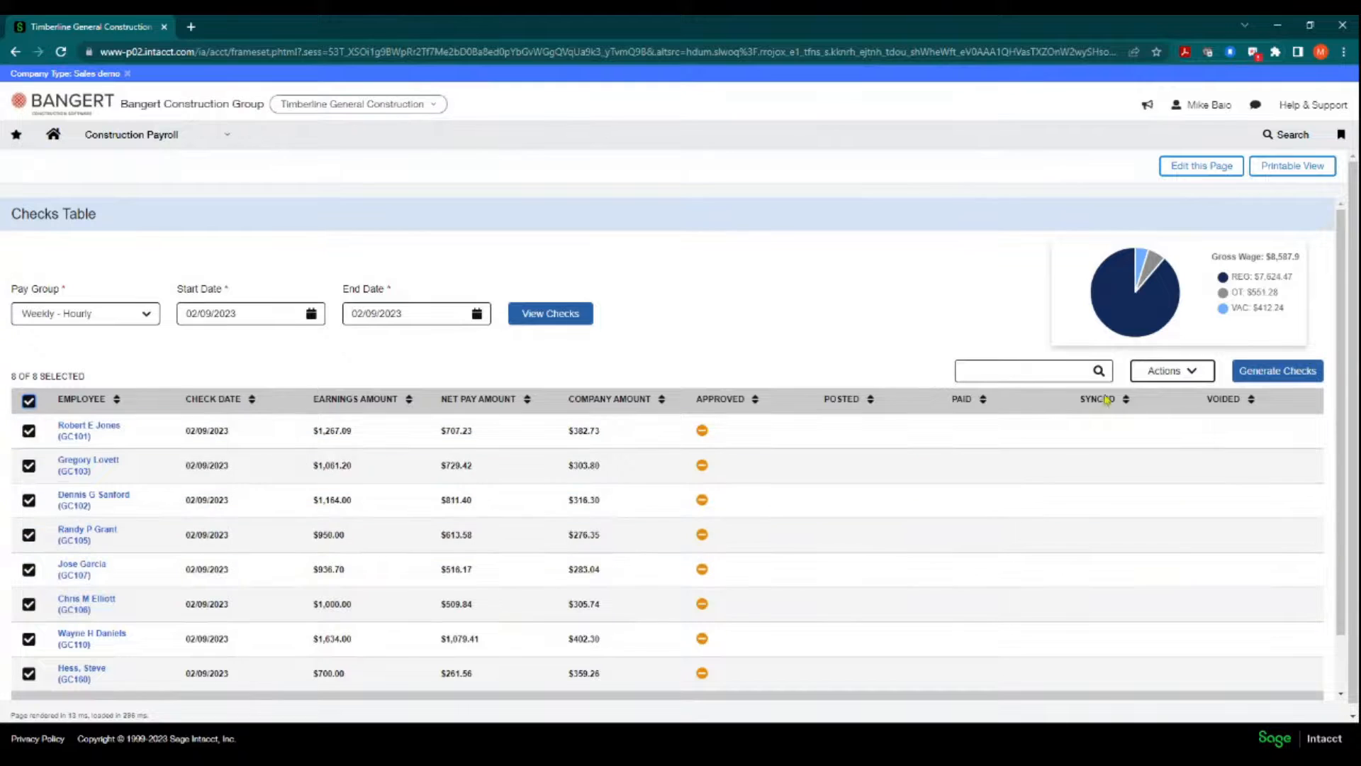
{"action": "left_click", "coordinate": [1197, 375]}
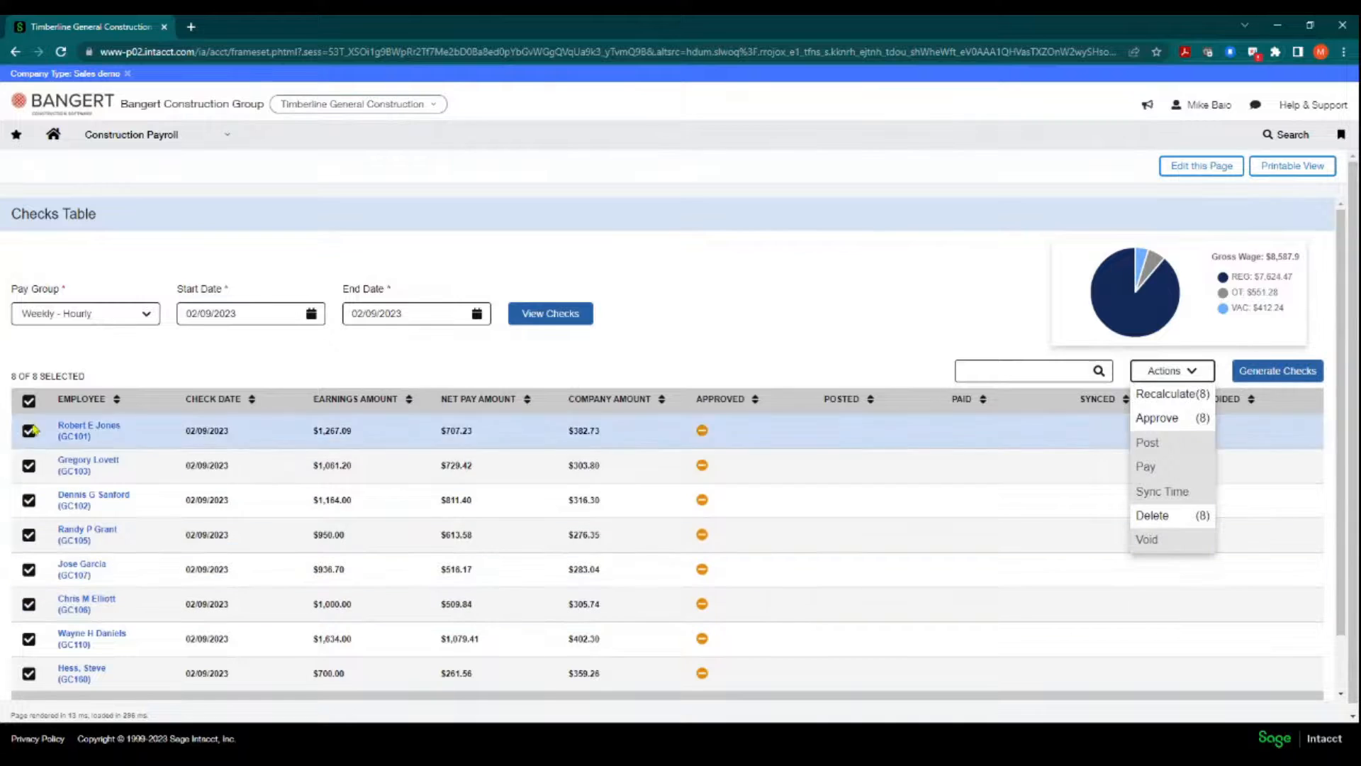
{"action": "left_click", "coordinate": [1148, 419]}
{"action": "left_click", "coordinate": [709, 522]}
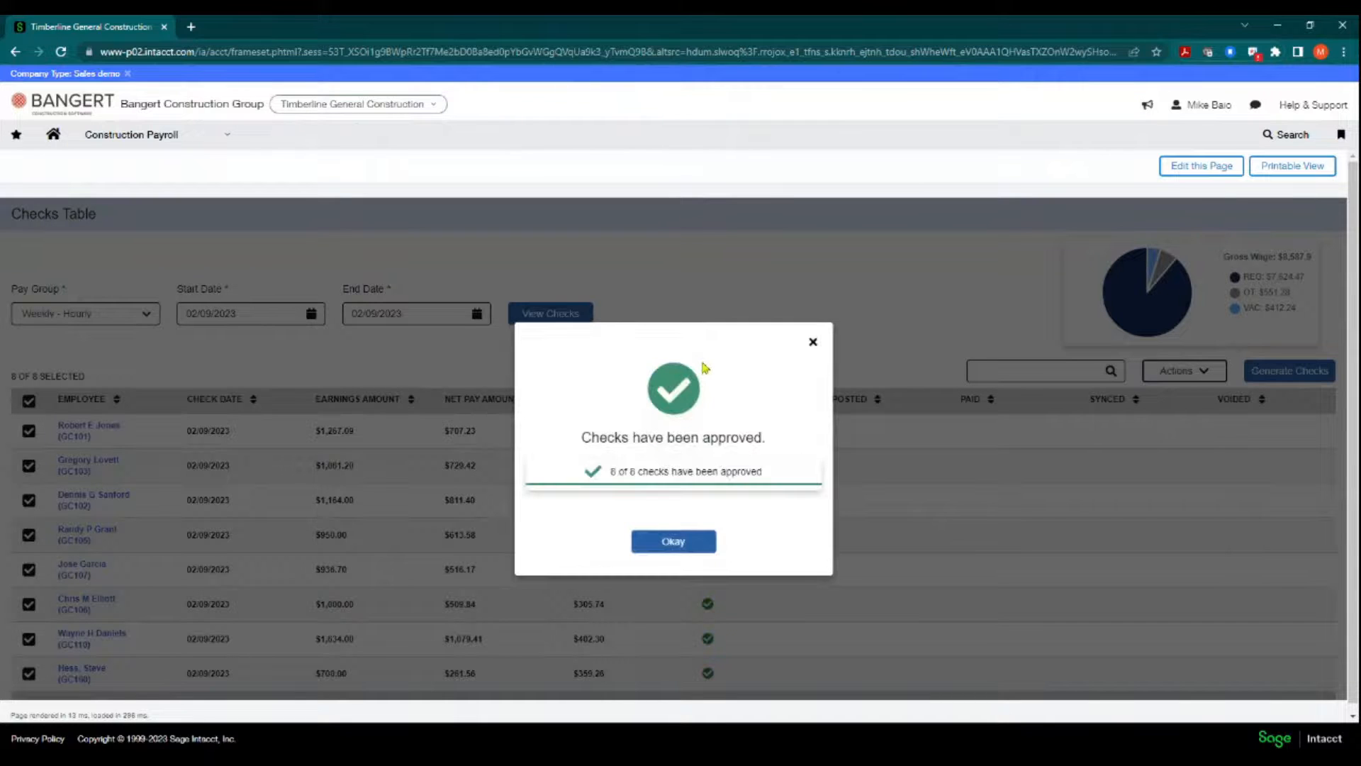
- Try to post all eight approved checks of the Weekly - Hourly pay group dated 02/09/2023
{"action": "left_click", "coordinate": [673, 541]}
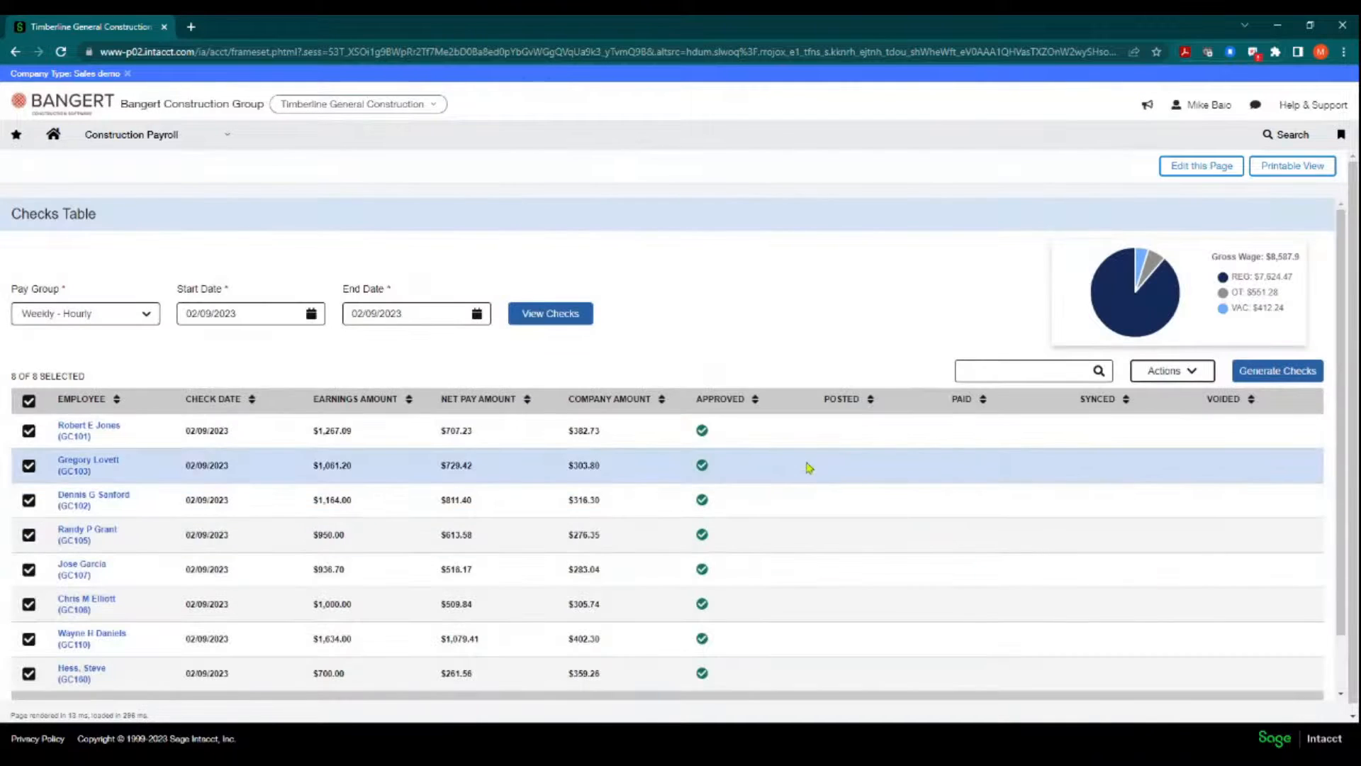
{"action": "left_click", "coordinate": [1178, 370]}
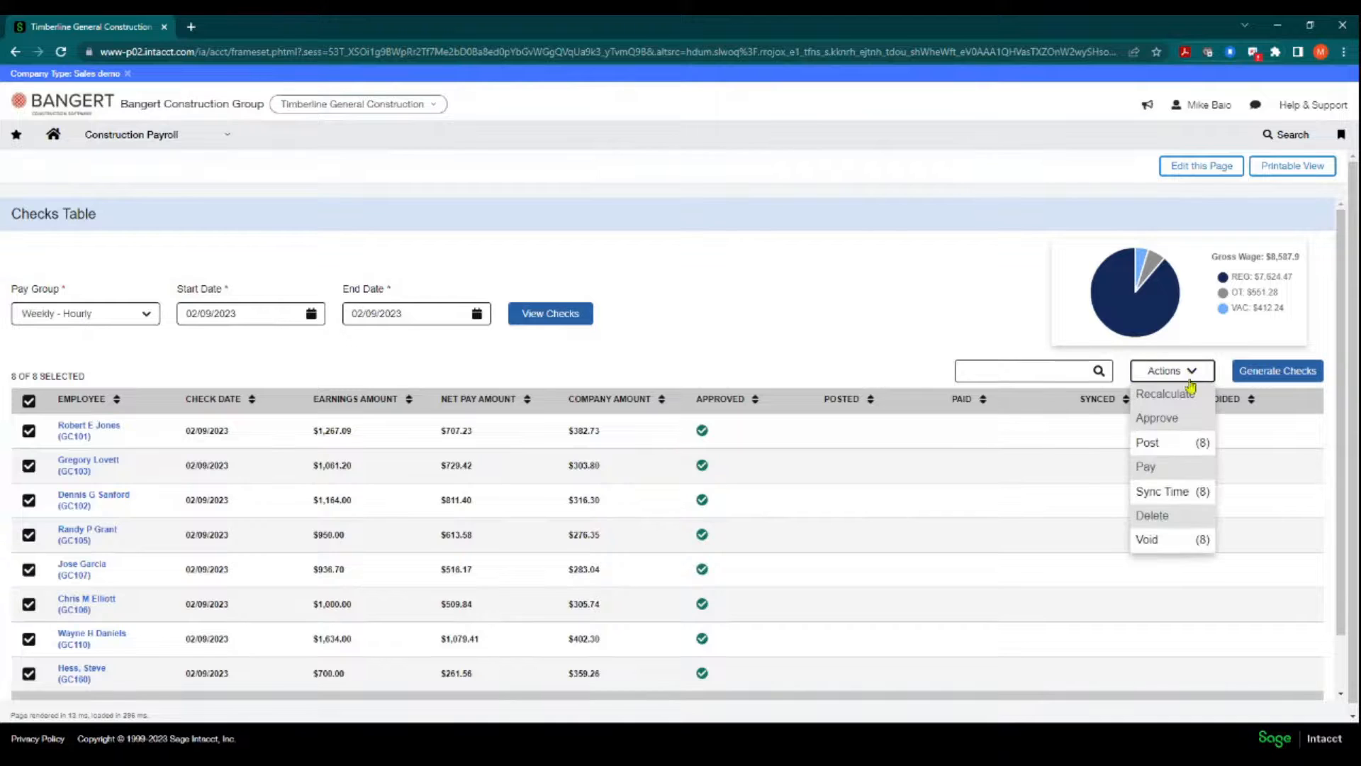
{"action": "left_click", "coordinate": [1149, 444]}
{"action": "left_click", "coordinate": [725, 519]}
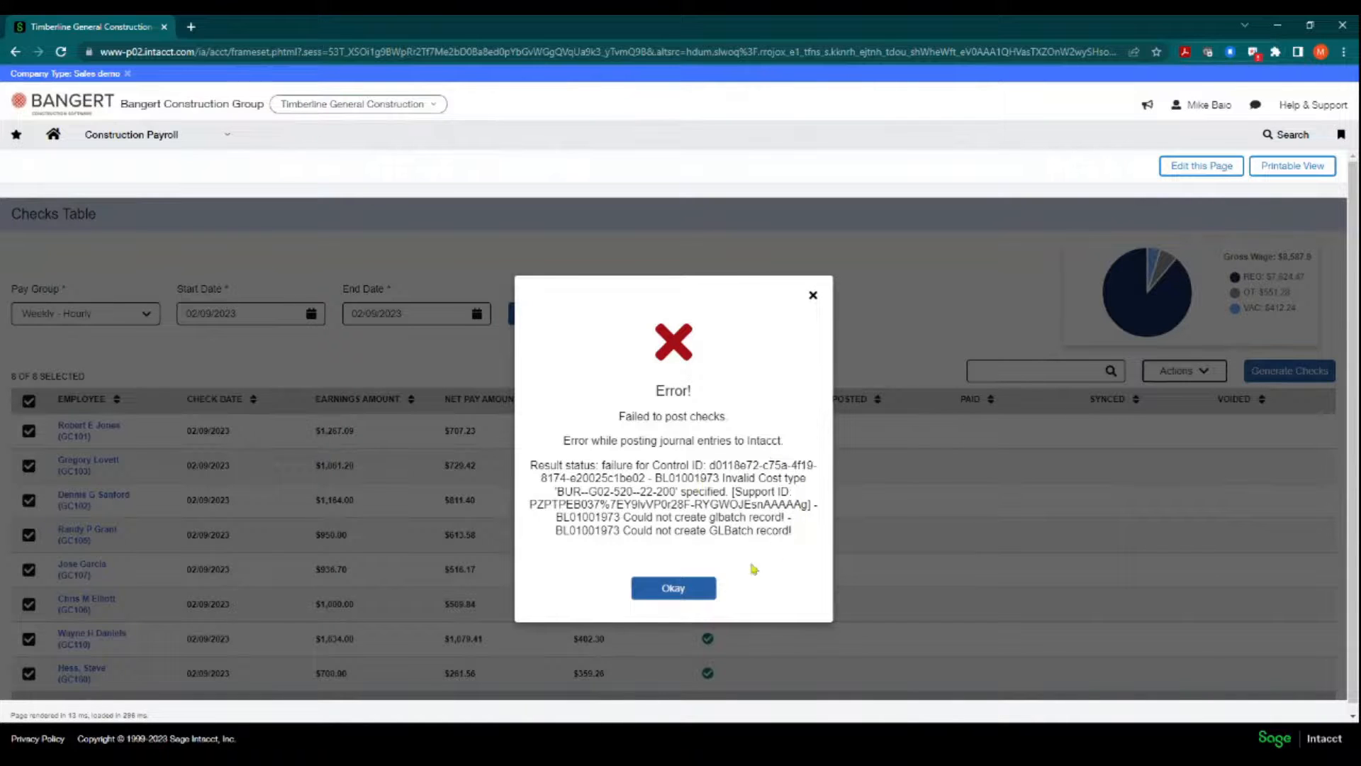
{"action": "left_click", "coordinate": [687, 590]}
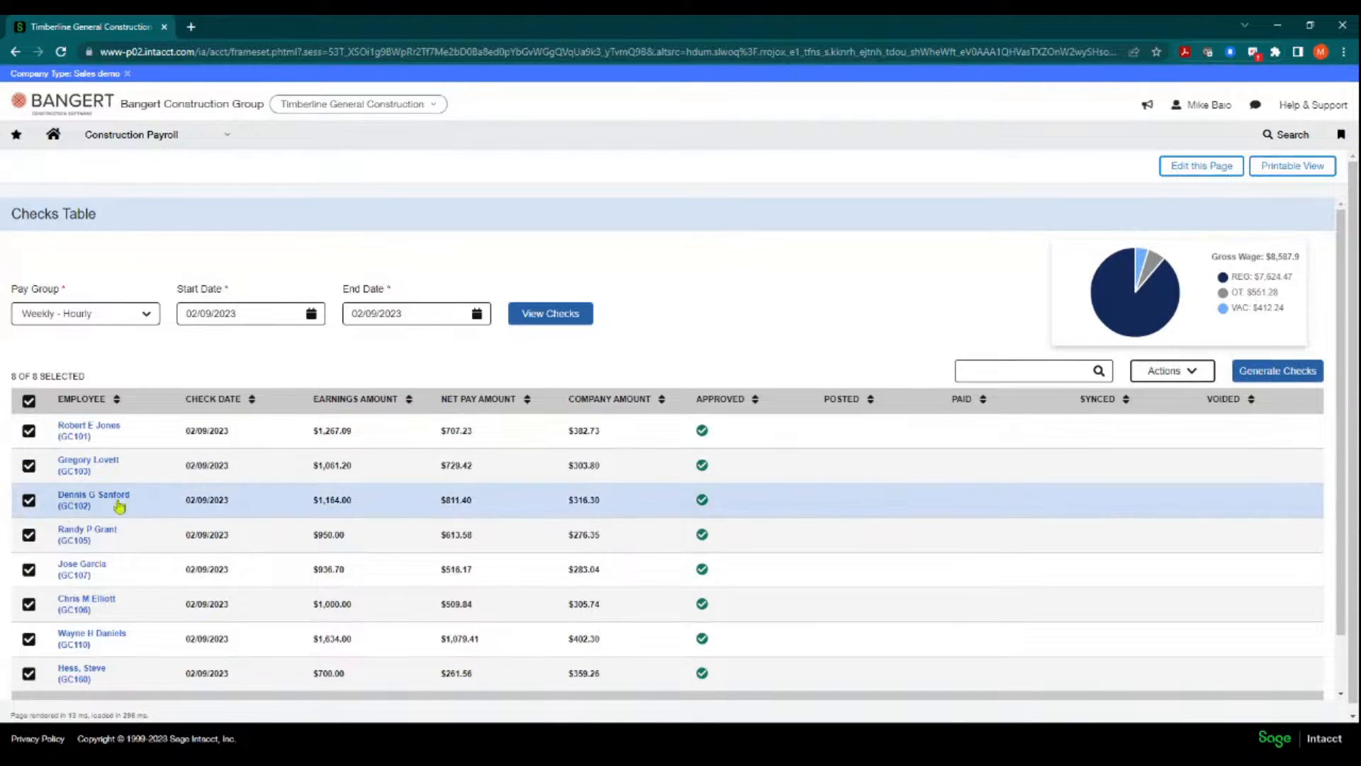
- Narrow the selection to the fourth and fifth listed employees' checks and post those two
{"action": "left_click", "coordinate": [28, 400]}
{"action": "left_click", "coordinate": [28, 535]}
{"action": "left_click", "coordinate": [29, 570]}
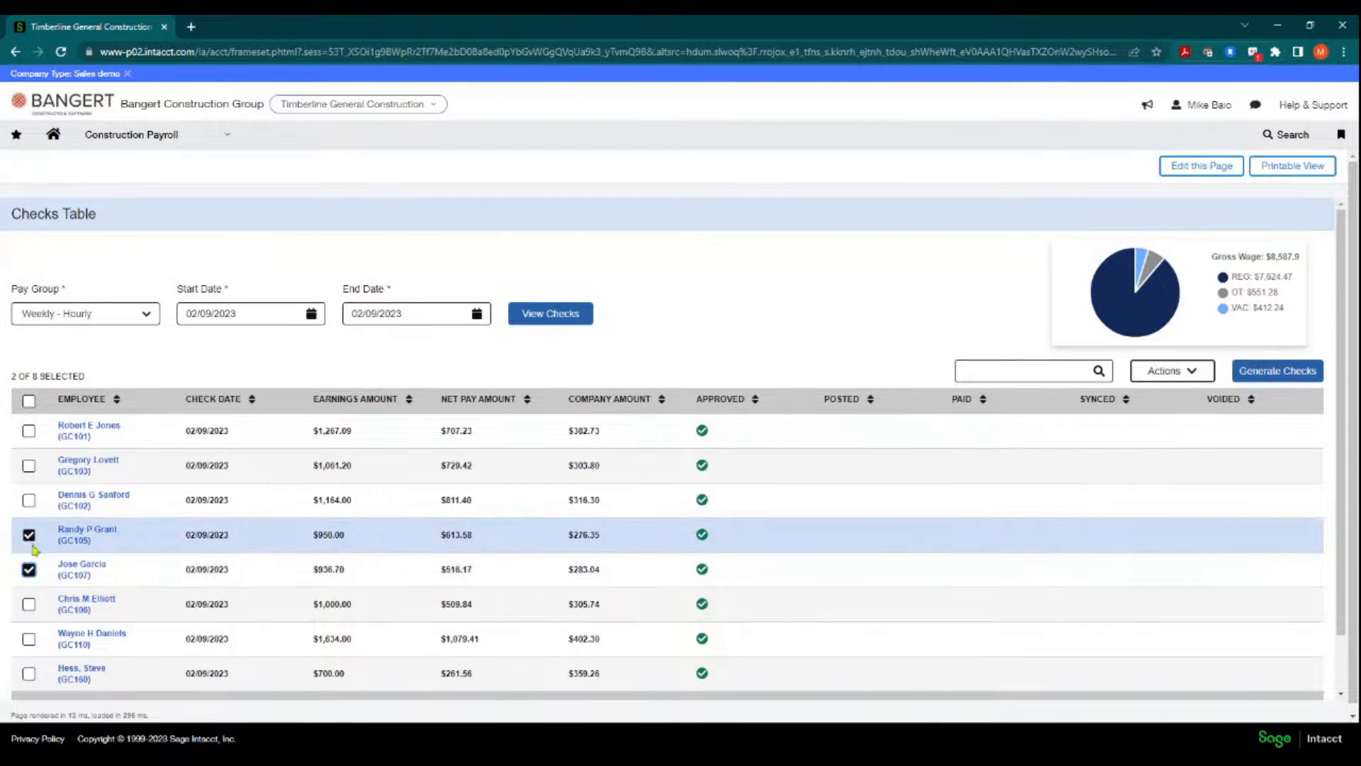
{"action": "left_click", "coordinate": [1192, 371]}
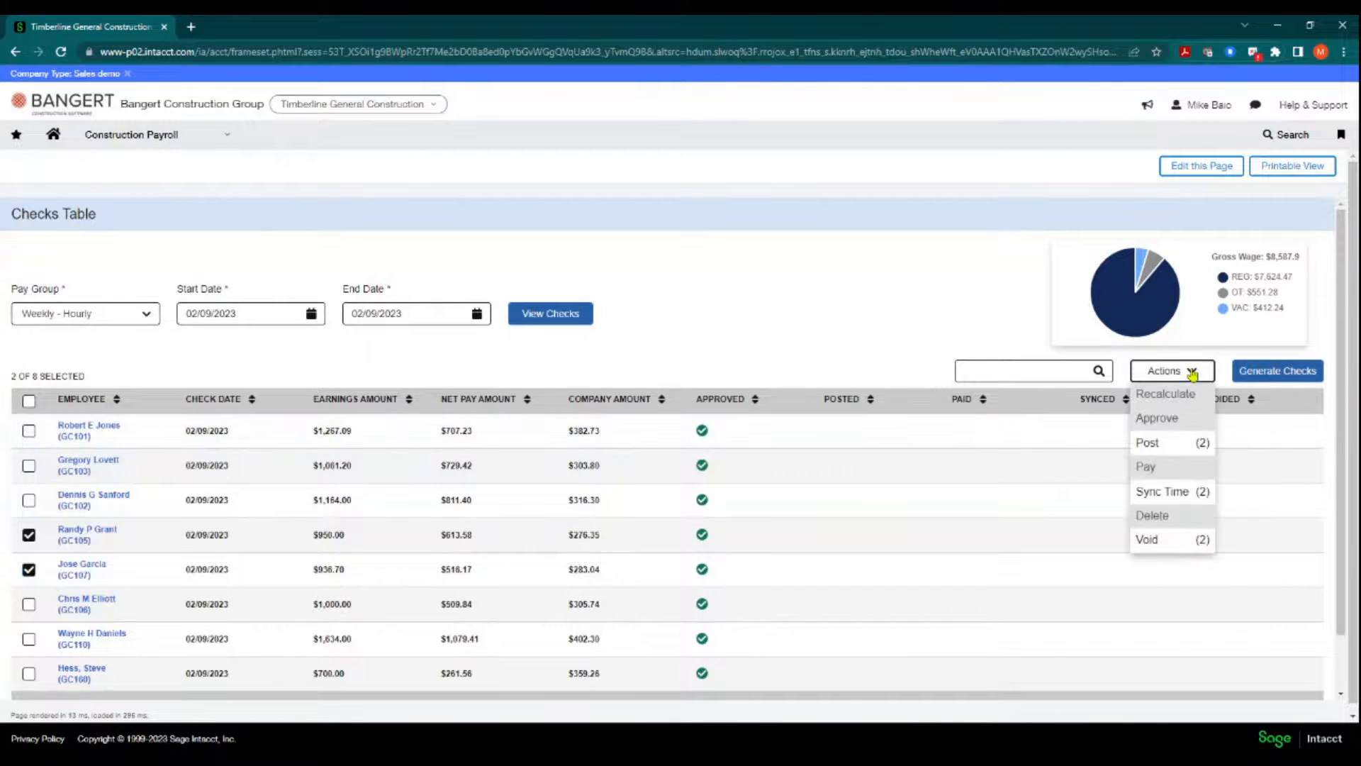
{"action": "left_click", "coordinate": [1156, 445]}
{"action": "left_click", "coordinate": [721, 518]}
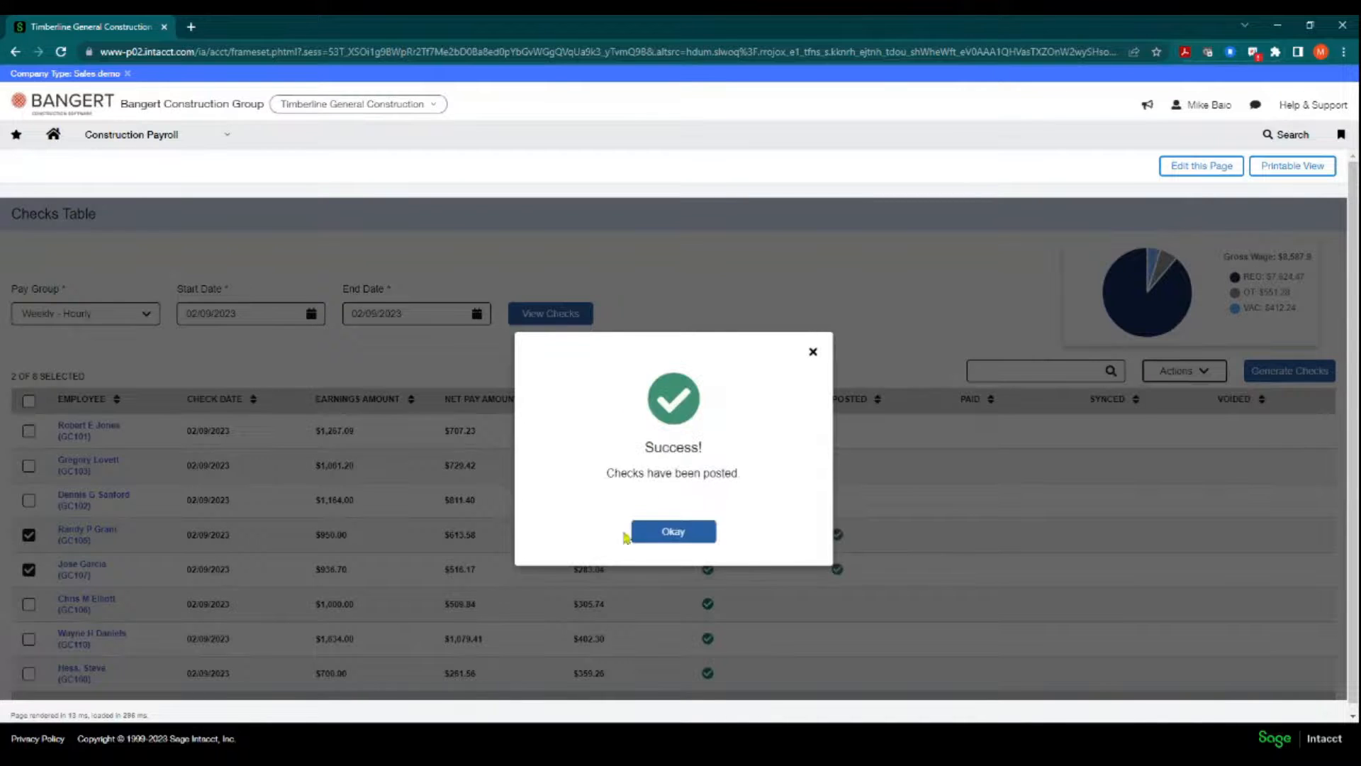
{"action": "left_click", "coordinate": [673, 533]}
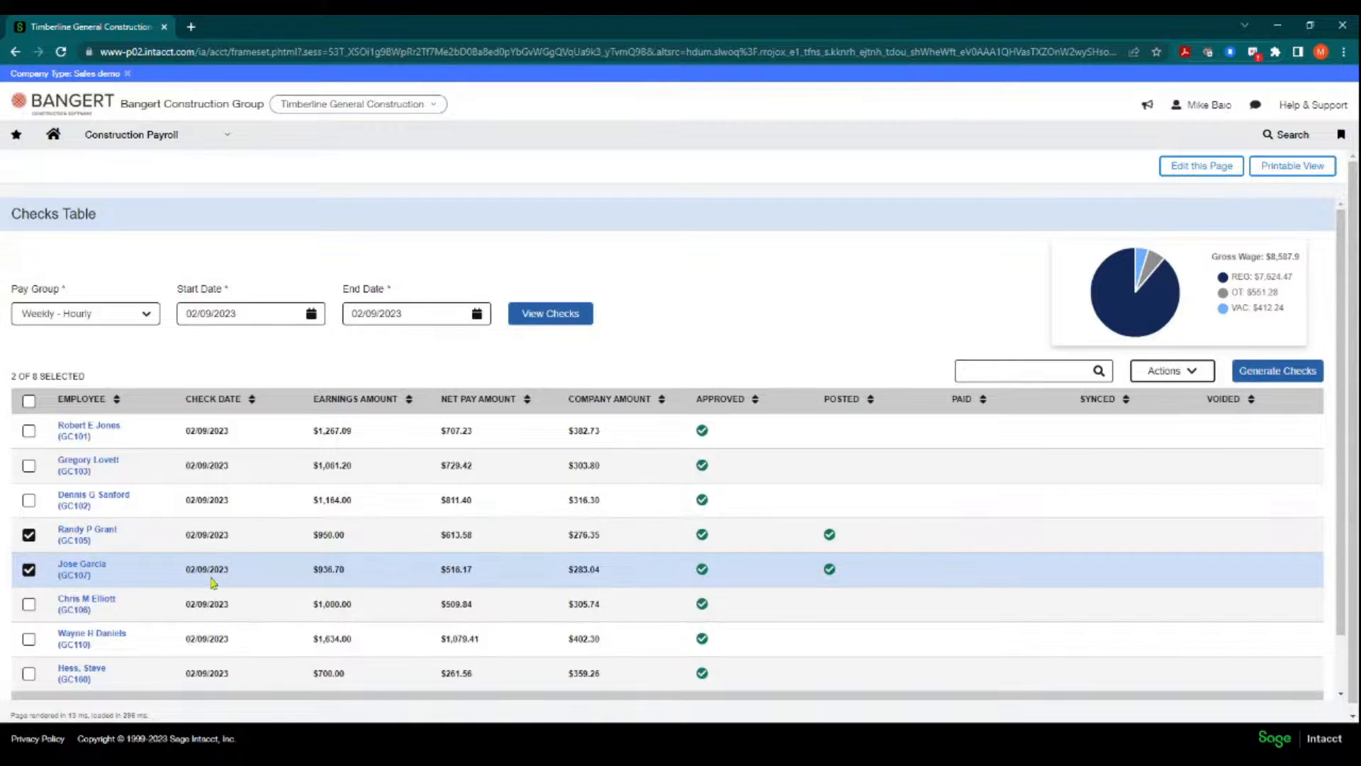
- Pay the two posted checks and open the downloaded Pay Stubs archive
{"action": "left_click", "coordinate": [1192, 372]}
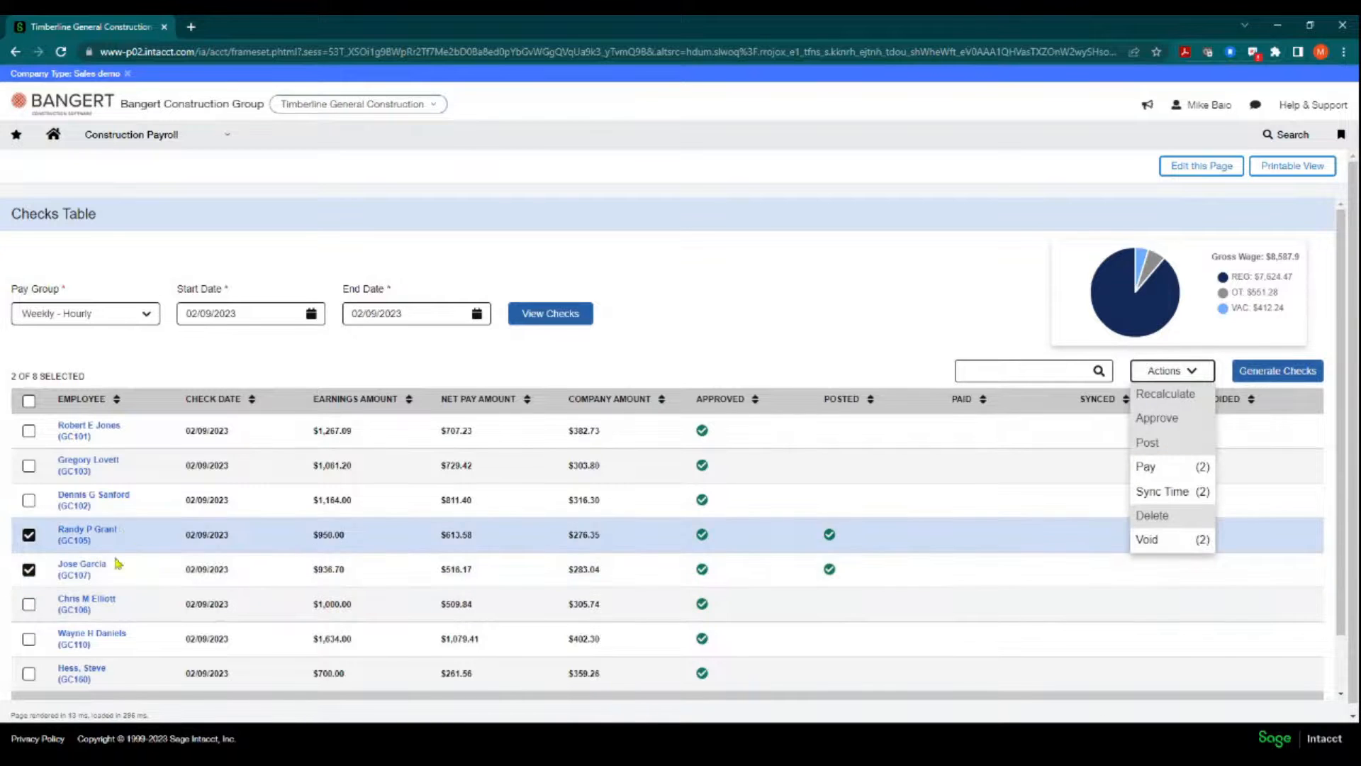
{"action": "left_click", "coordinate": [1163, 469]}
{"action": "left_click", "coordinate": [720, 518]}
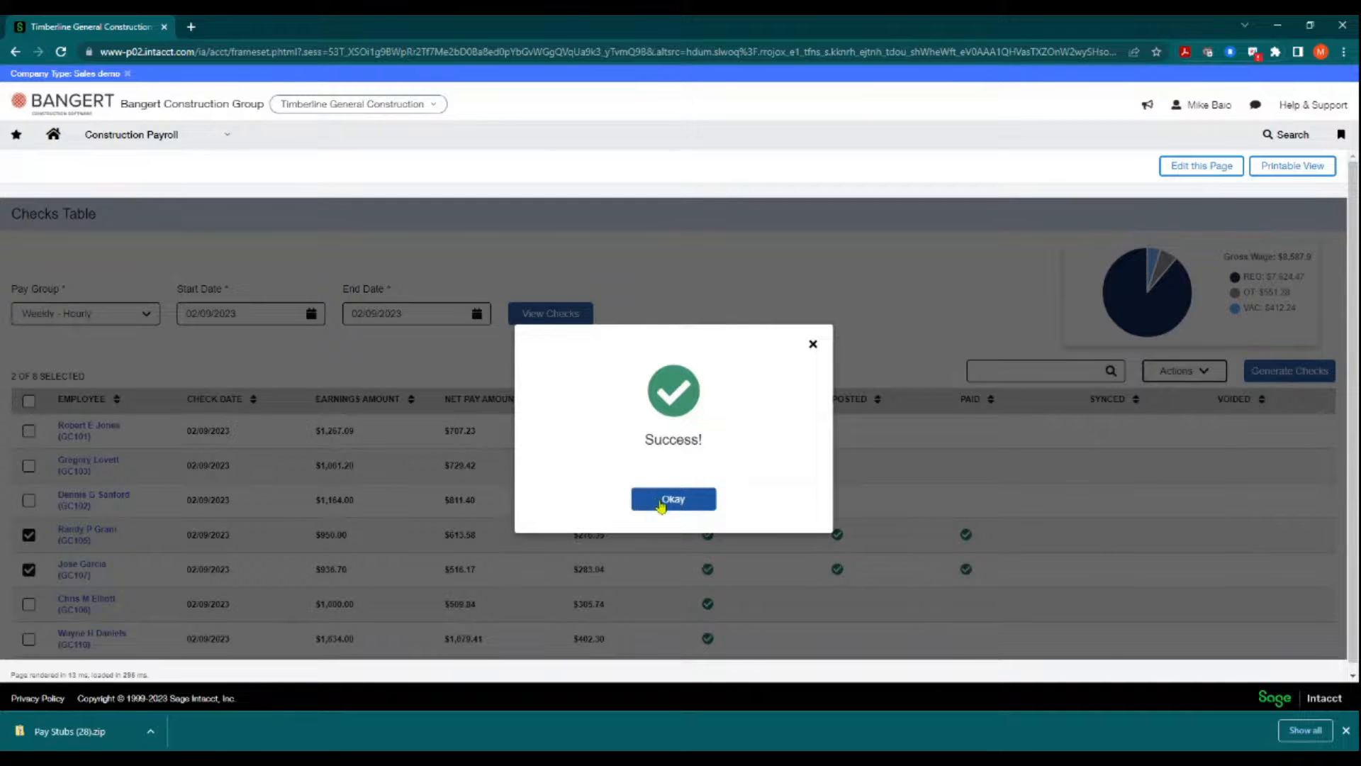
{"action": "left_click", "coordinate": [664, 499]}
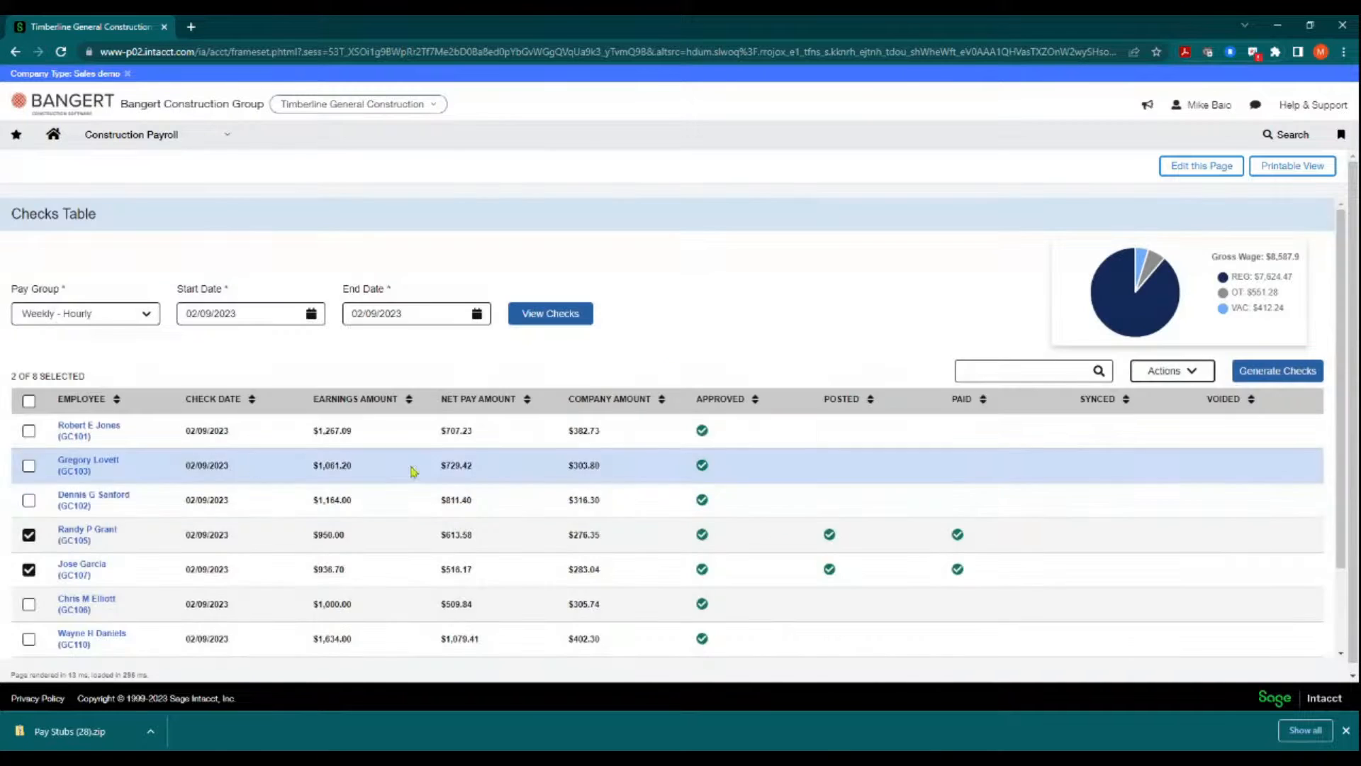
{"action": "left_click", "coordinate": [60, 734]}
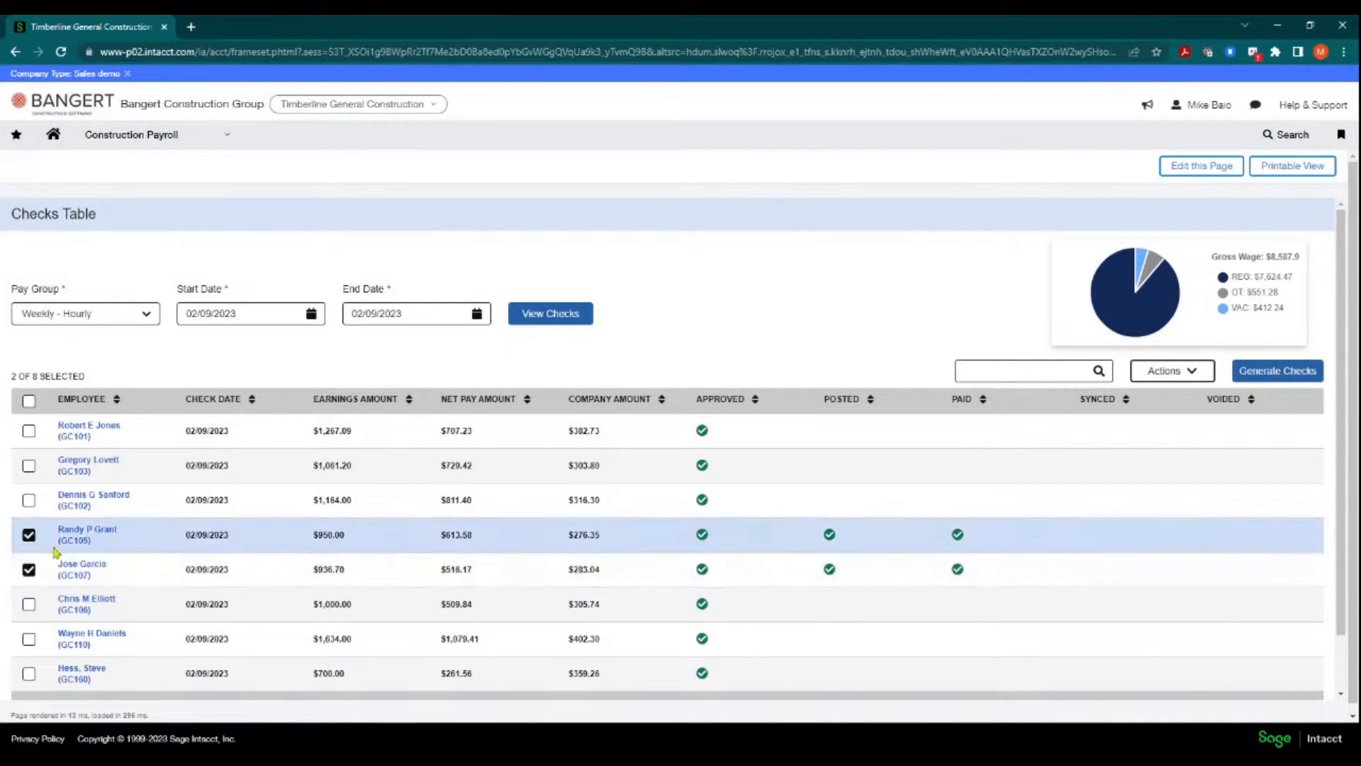
- Sync the time of the two paid checks and close the success notice
{"action": "left_click", "coordinate": [1192, 375]}
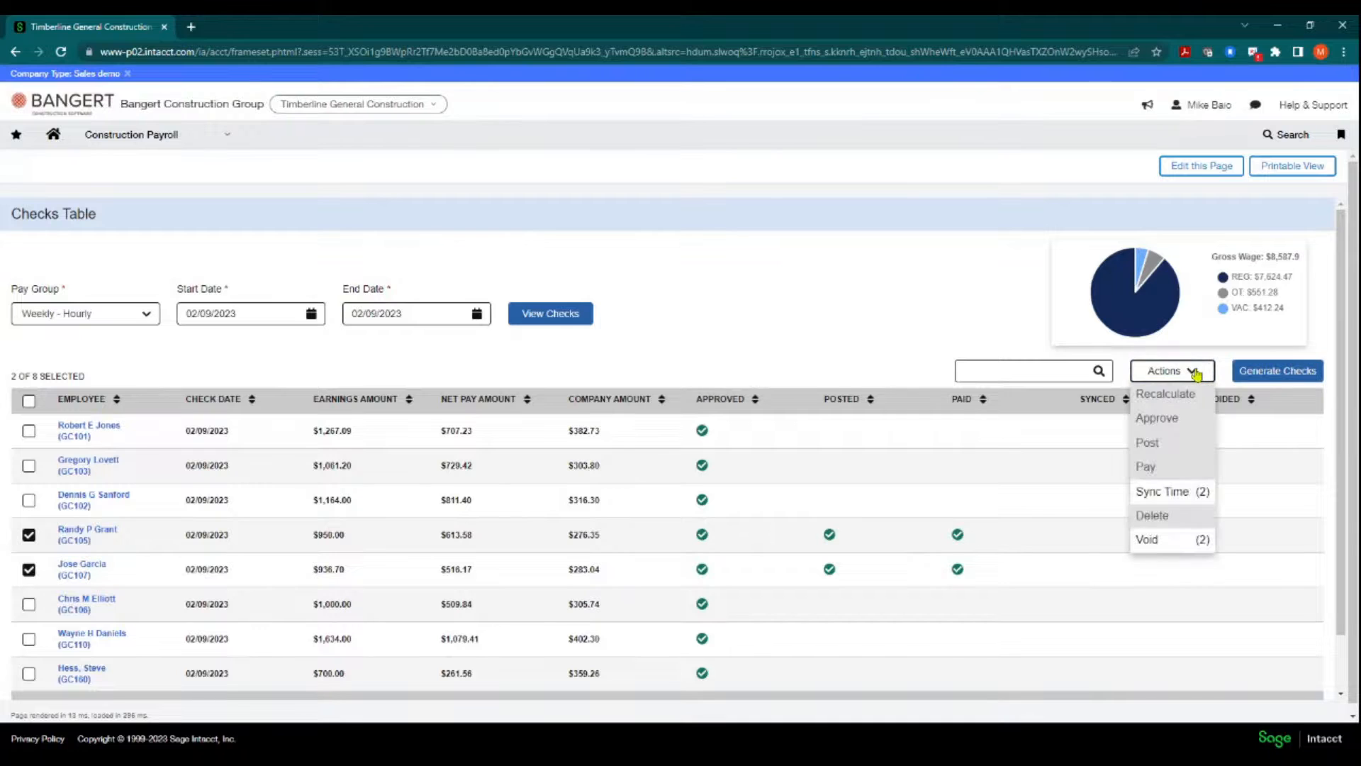
{"action": "left_click", "coordinate": [1171, 494]}
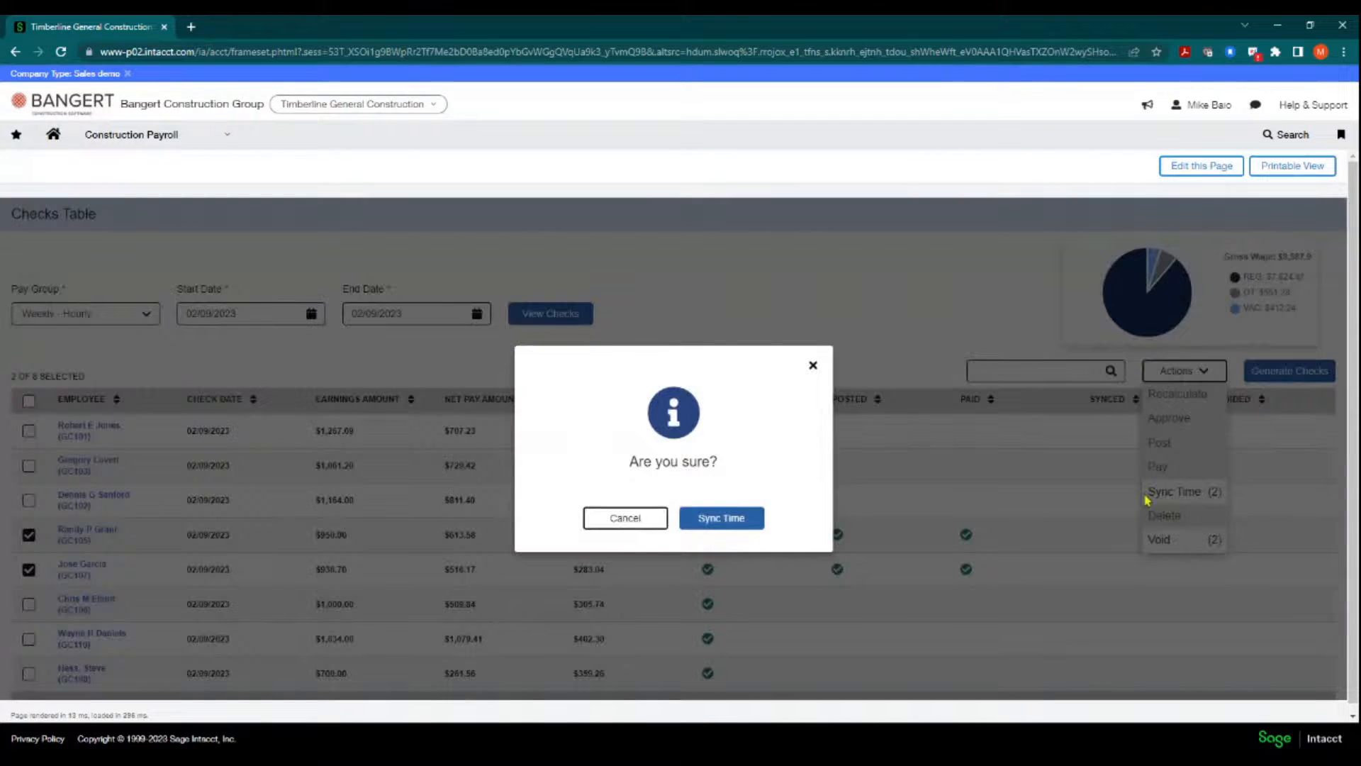
{"action": "left_click", "coordinate": [731, 519]}
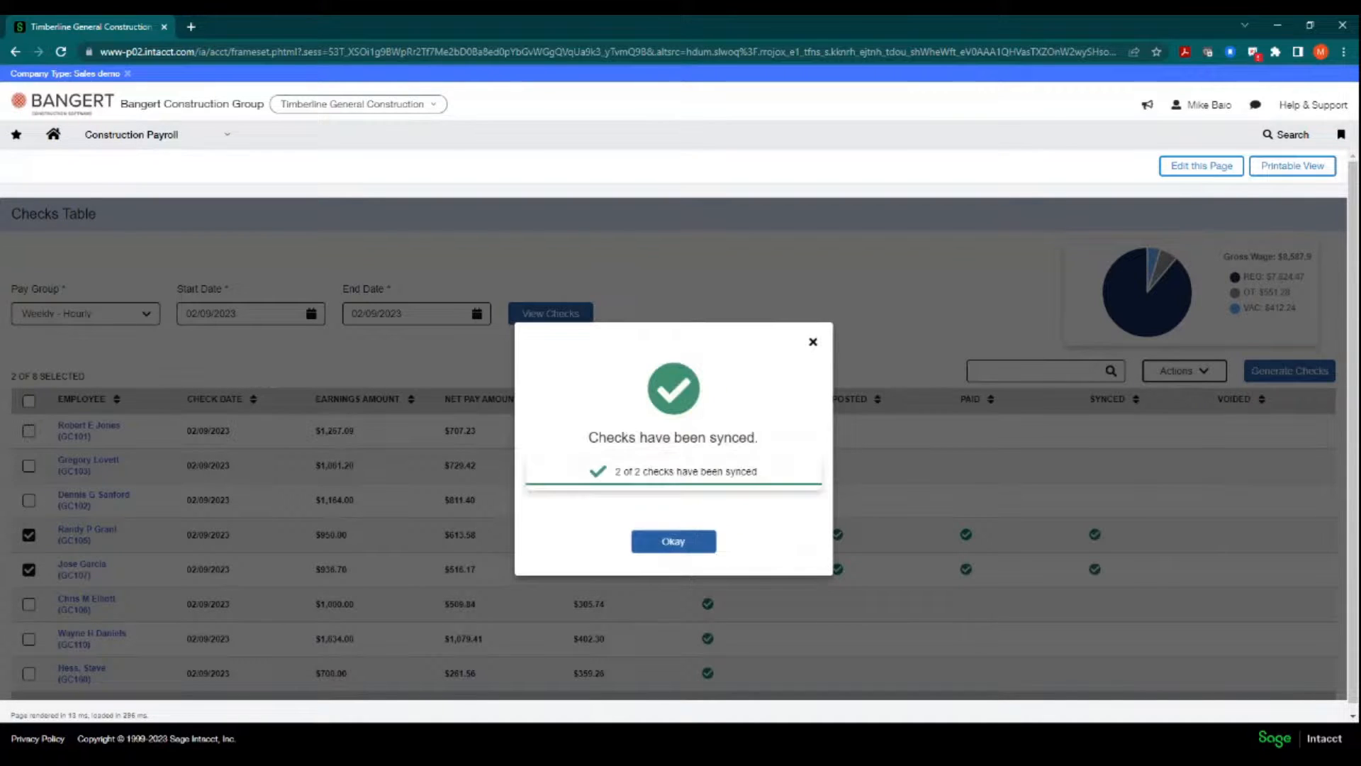
{"action": "left_click", "coordinate": [673, 541]}
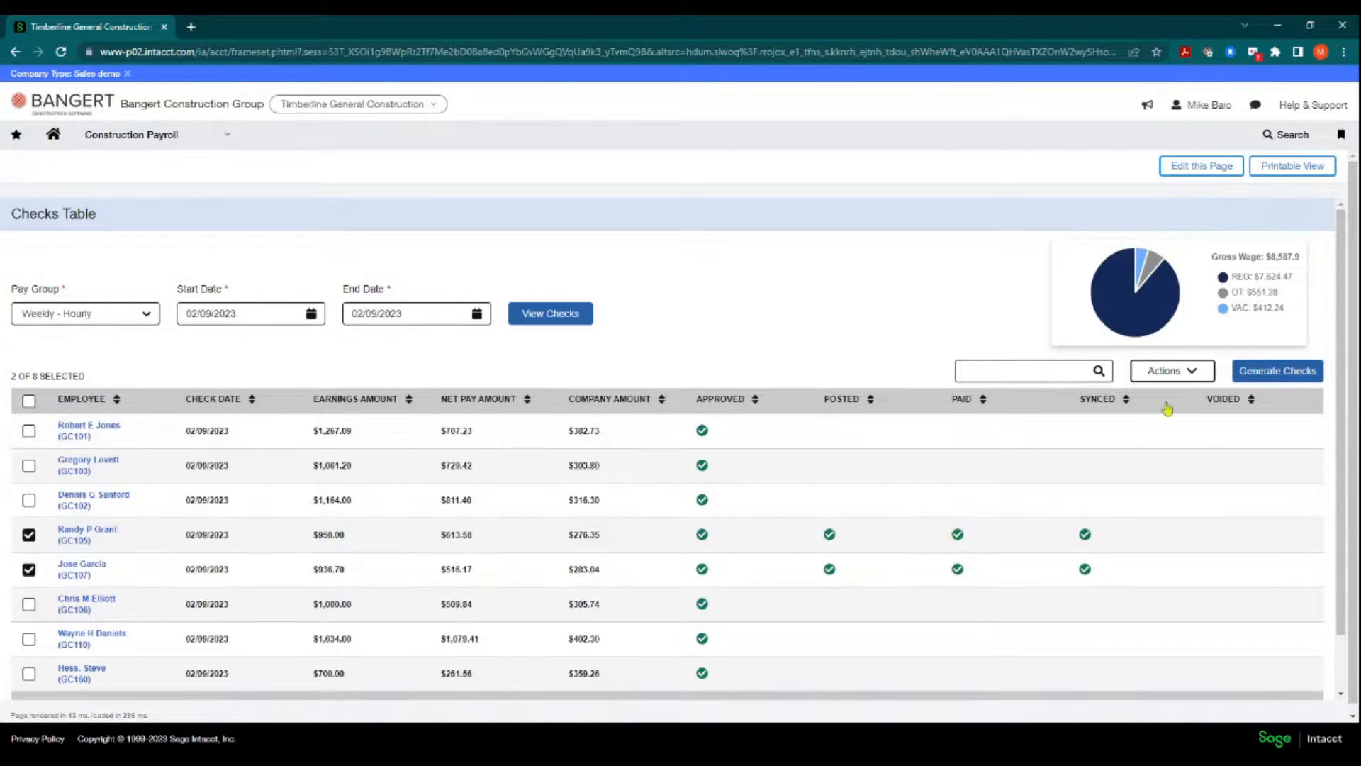
{"action": "left_click", "coordinate": [1192, 374]}
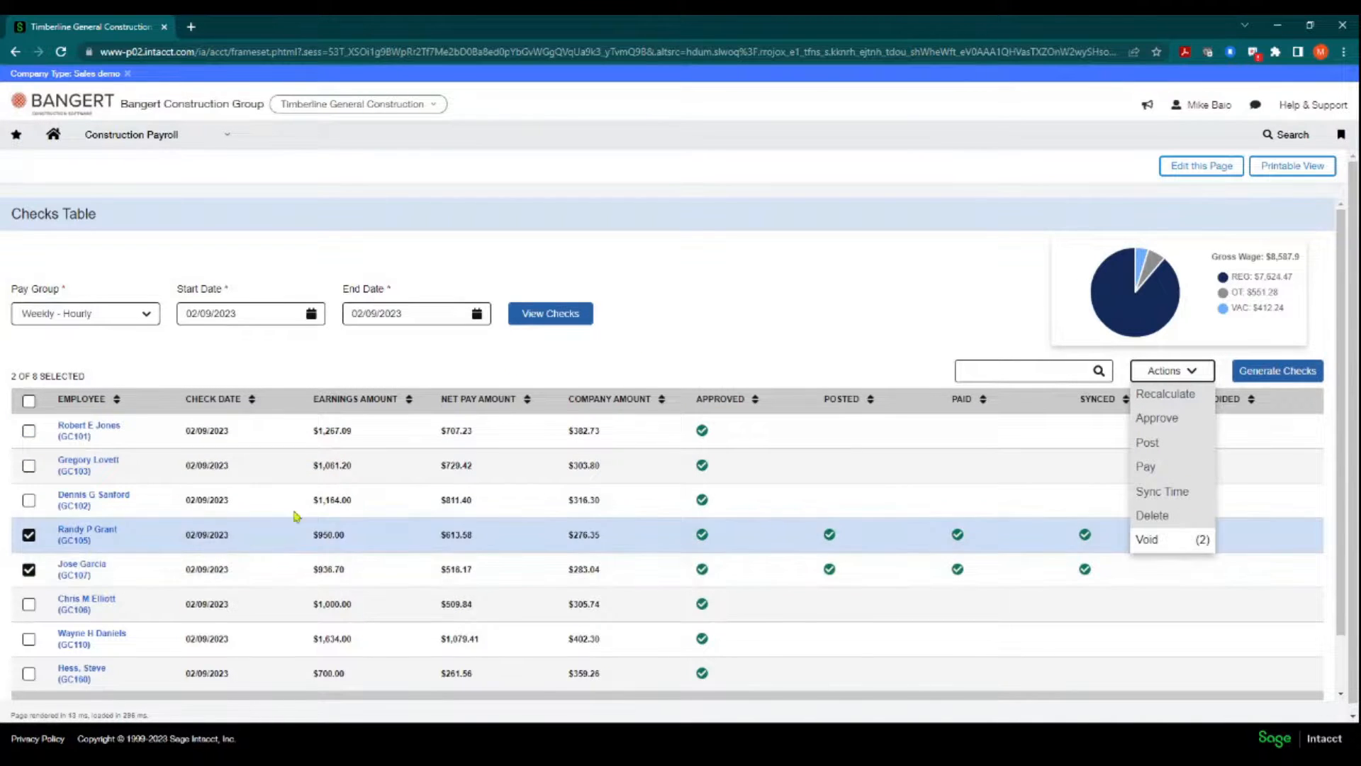
{"action": "left_click", "coordinate": [674, 243]}
- Go to the selection of expenses to reimburse in Time & Expenses and list the reports with payment method ACH
{"action": "left_click", "coordinate": [204, 138]}
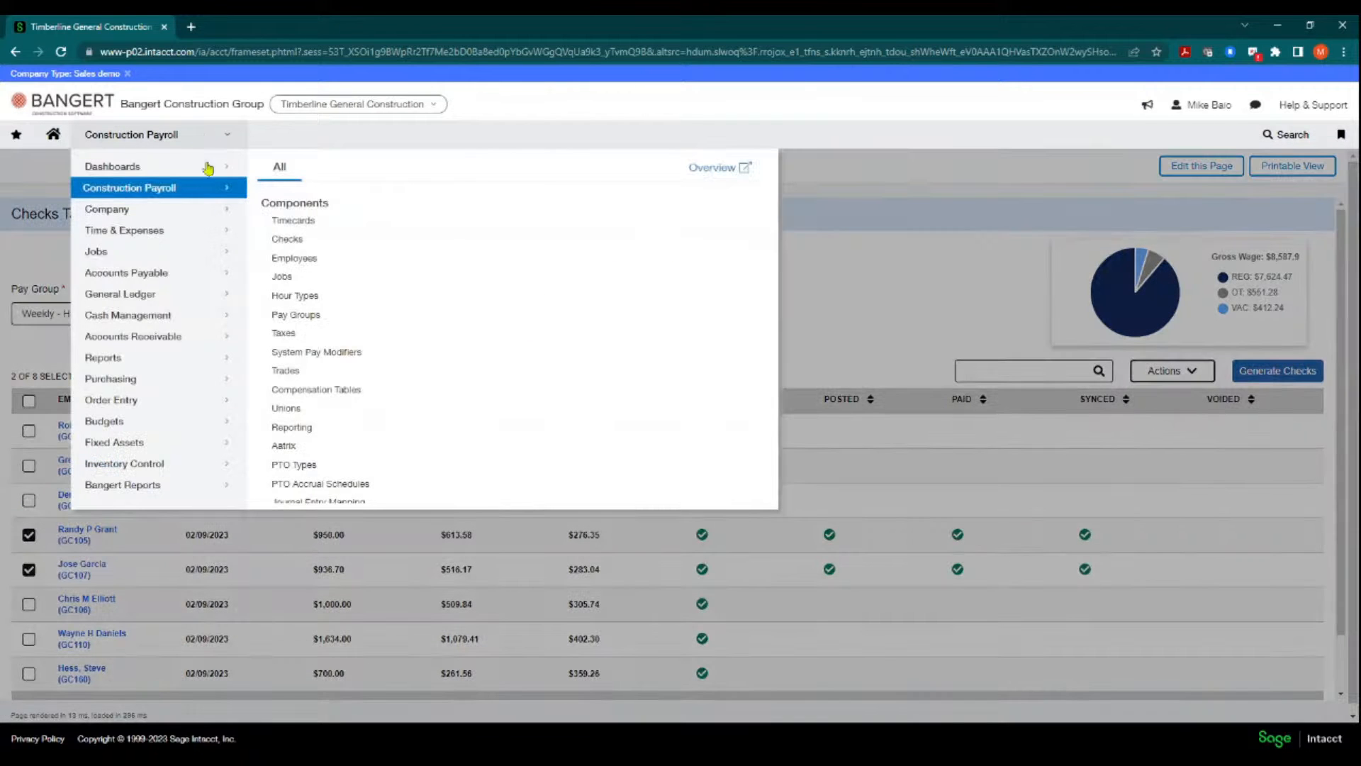
{"action": "mouse_move", "coordinate": [159, 319]}
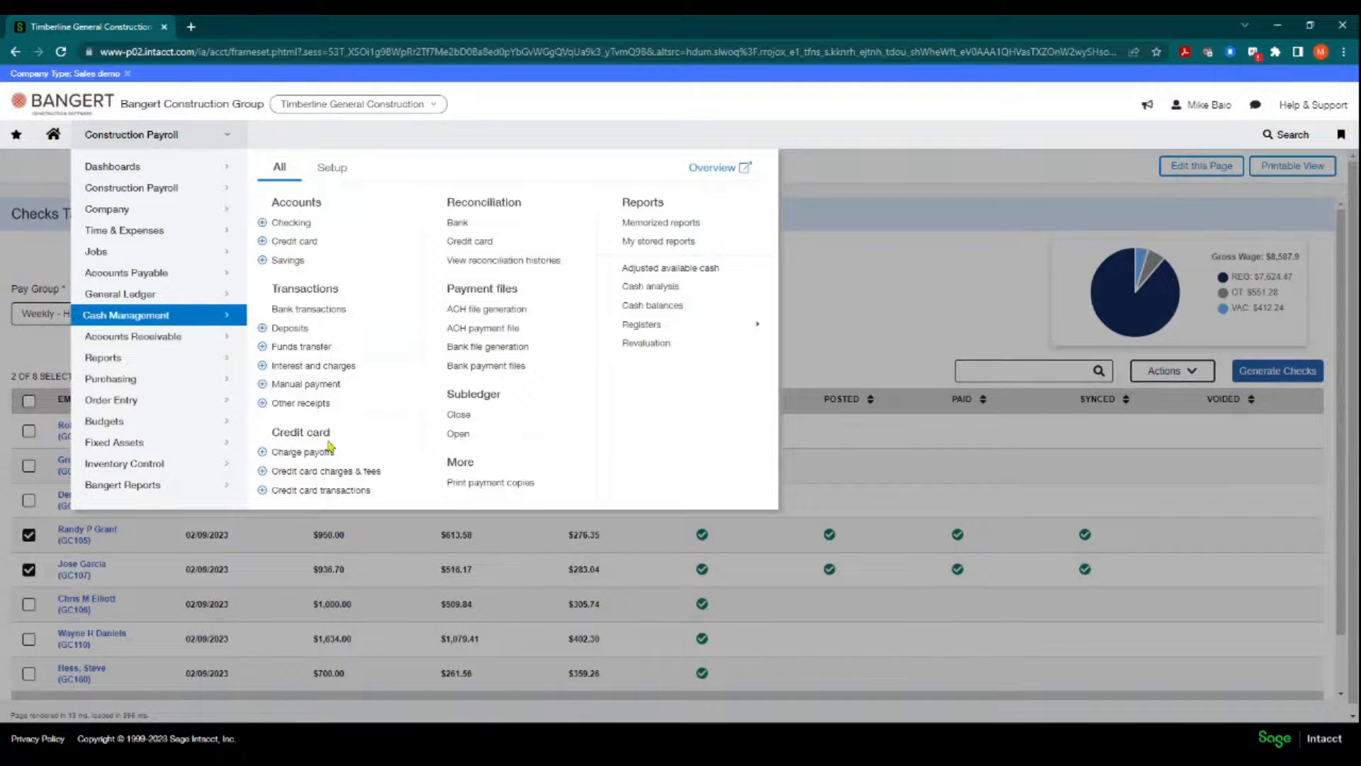
{"action": "mouse_move", "coordinate": [198, 230]}
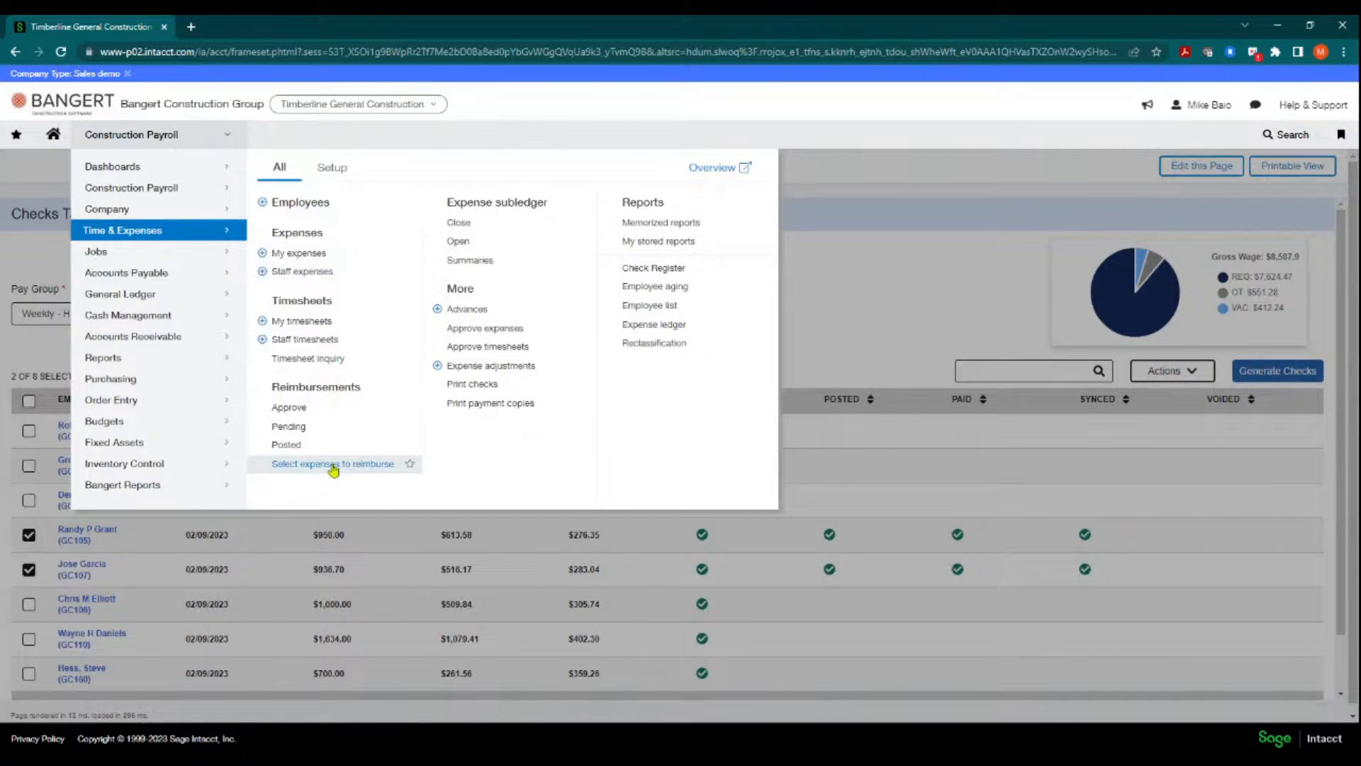
{"action": "left_click", "coordinate": [333, 464]}
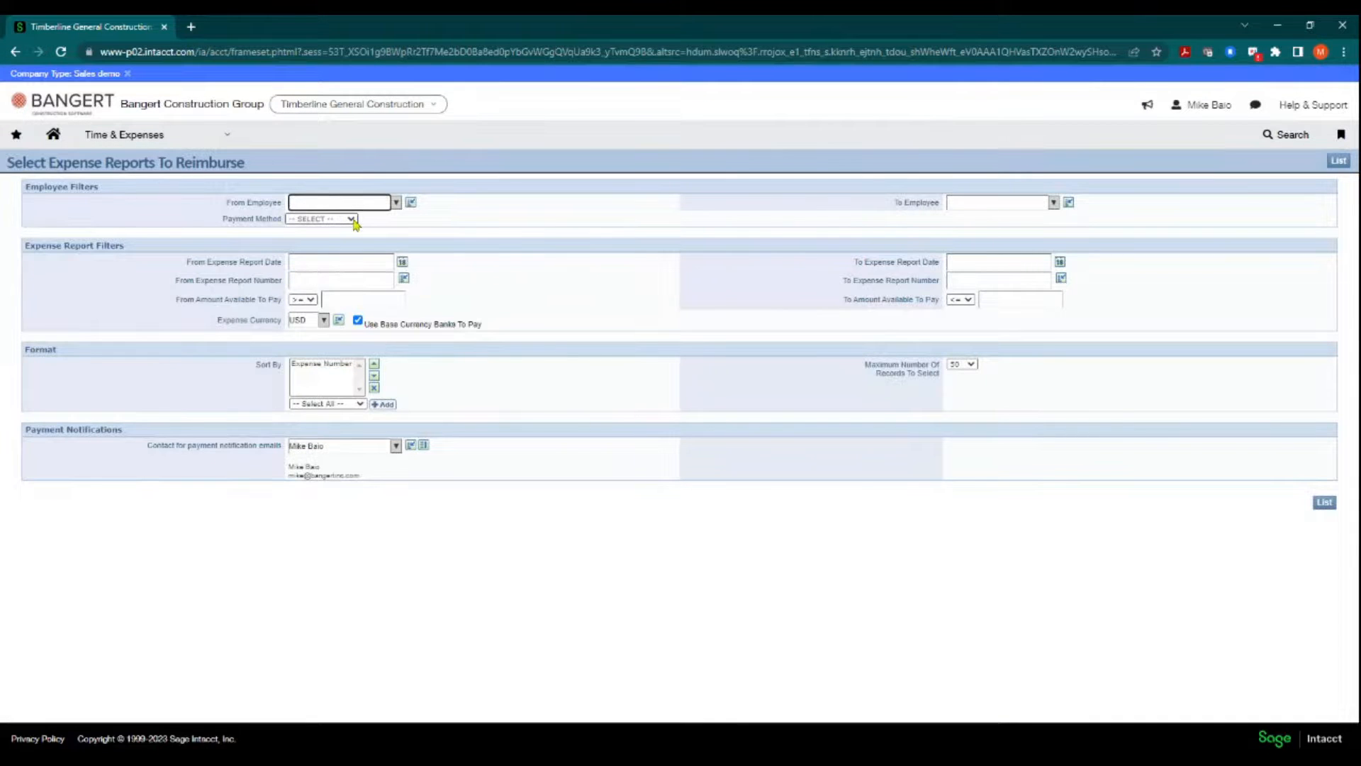
{"action": "left_click", "coordinate": [353, 220]}
{"action": "left_click", "coordinate": [347, 234]}
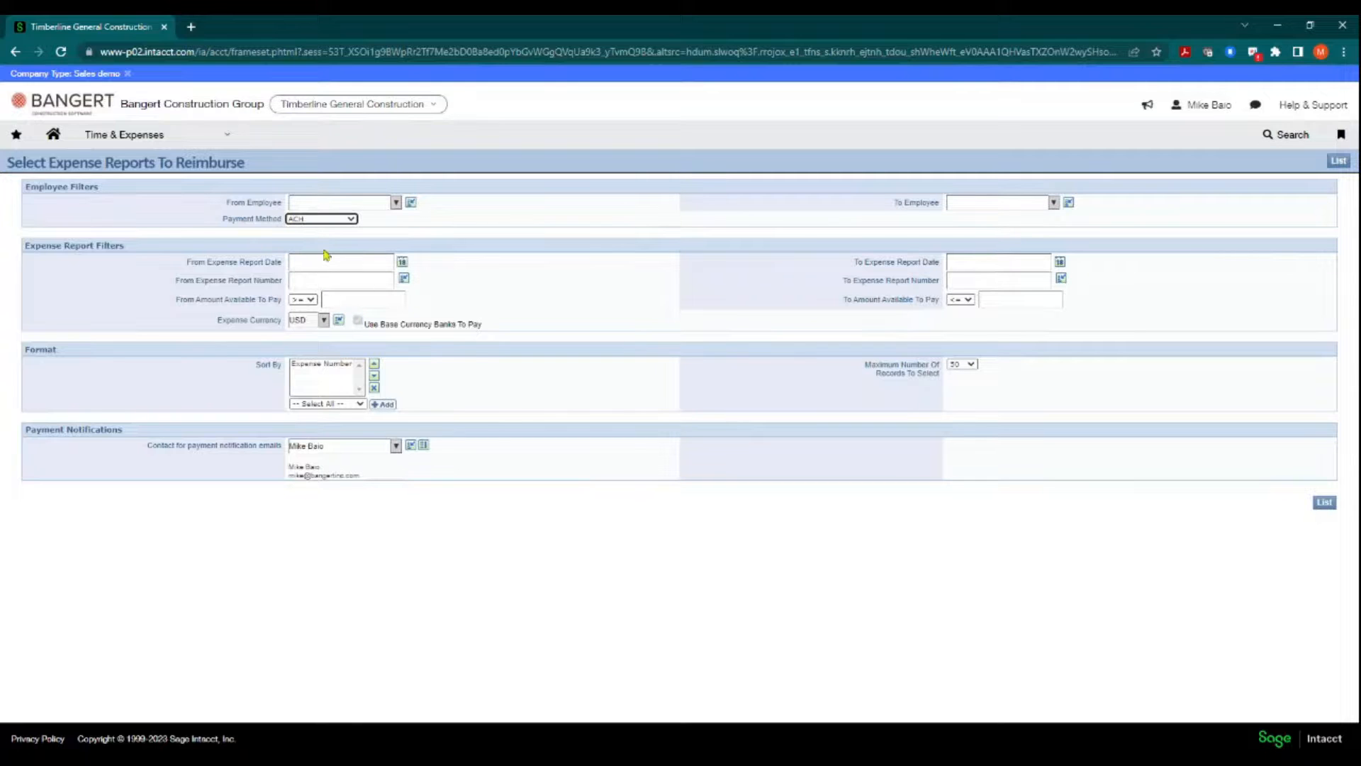
{"action": "left_click", "coordinate": [1339, 162]}
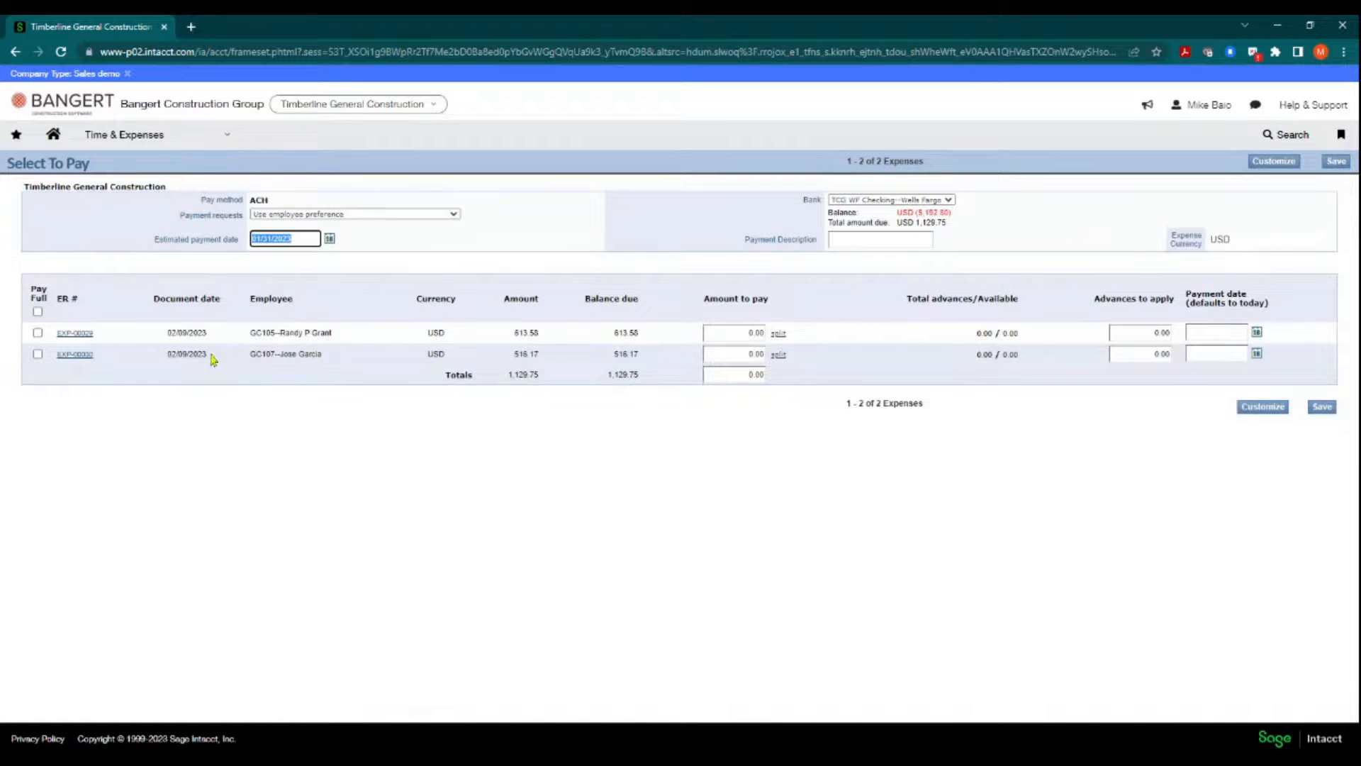
- Set the estimated payment date to 02/09/2023, select both expenses to be paid in full, and save despite the funds warning
{"action": "left_click", "coordinate": [329, 241]}
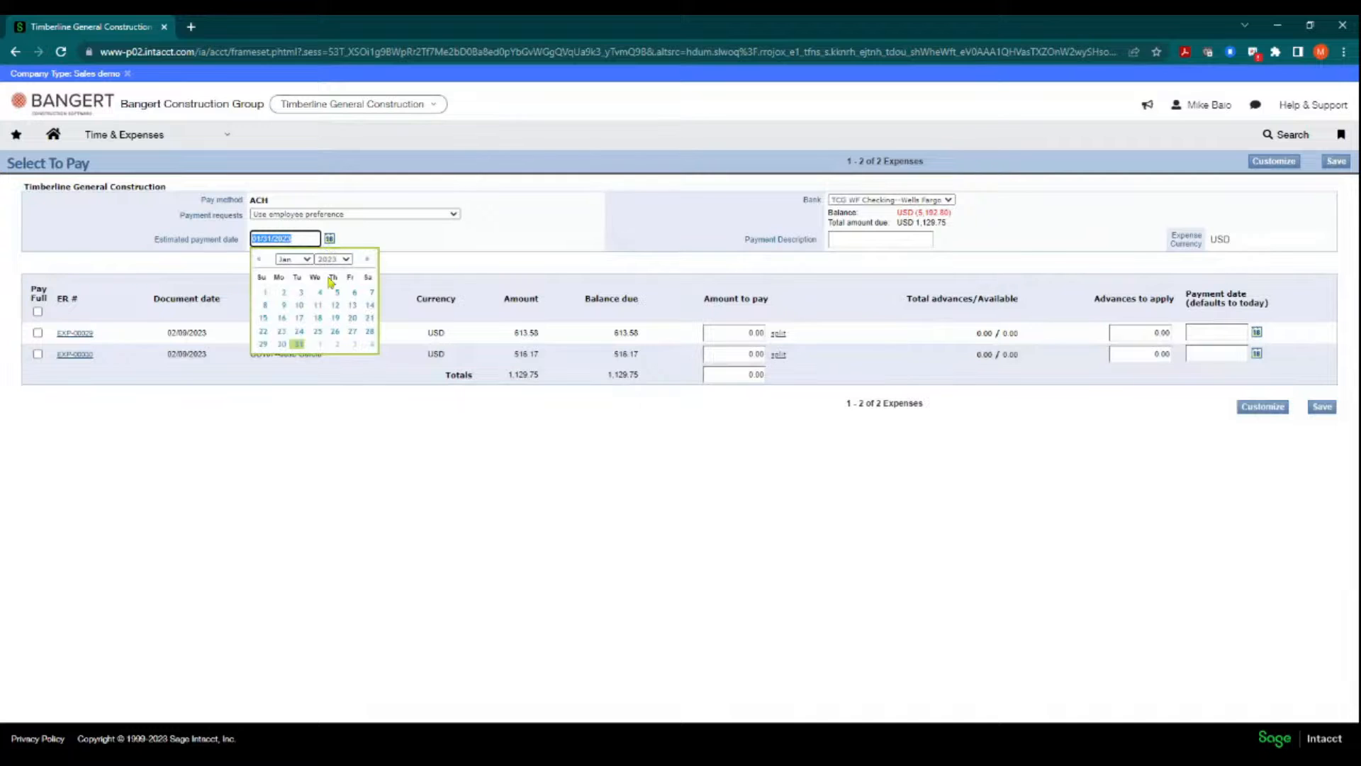
{"action": "left_click", "coordinate": [367, 259]}
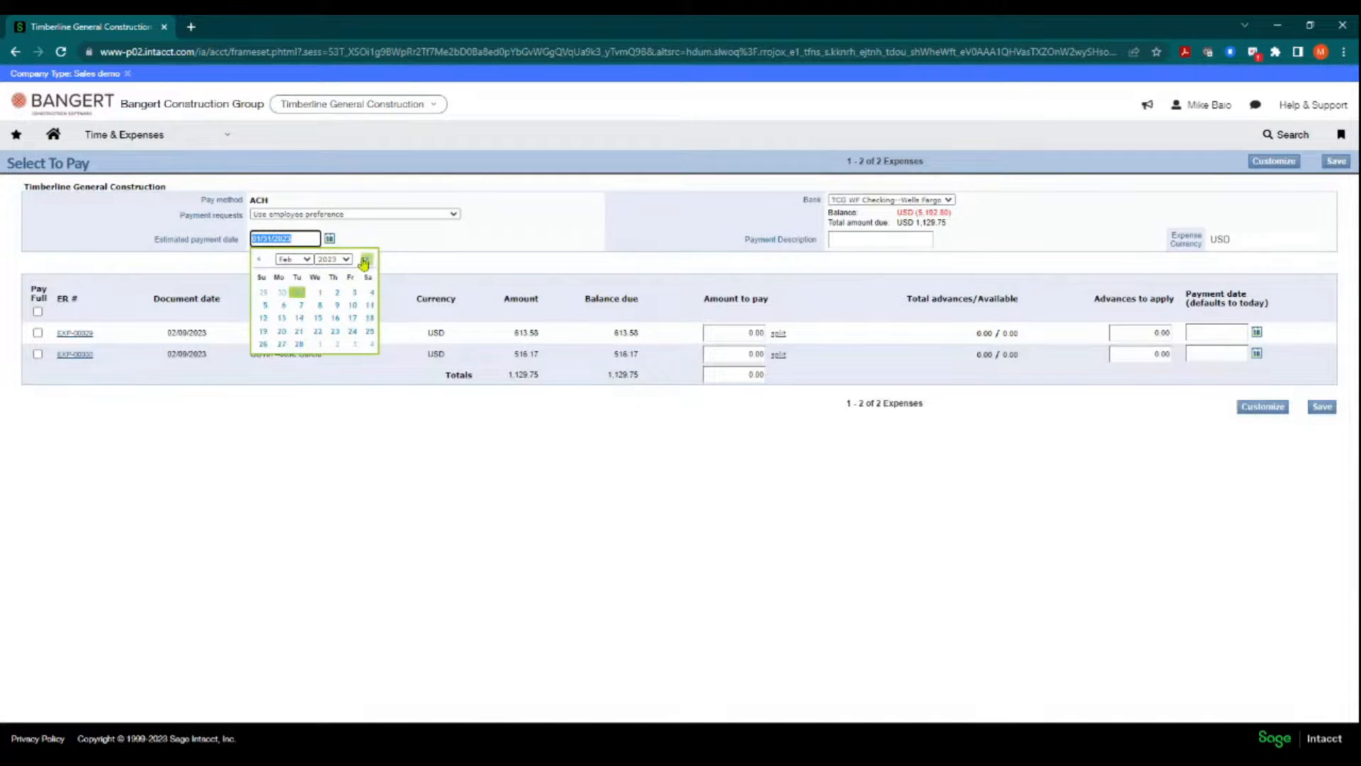
{"action": "left_click", "coordinate": [336, 306]}
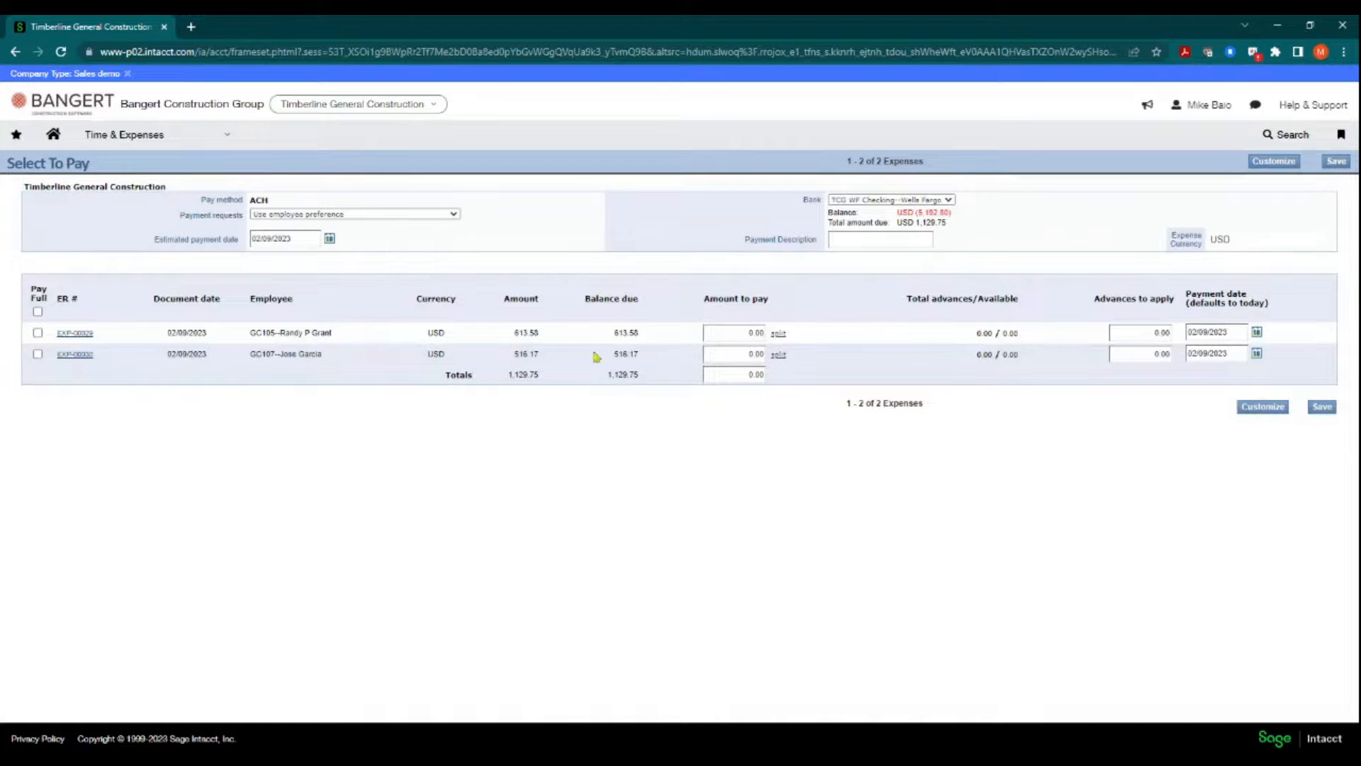
{"action": "left_click", "coordinate": [38, 312]}
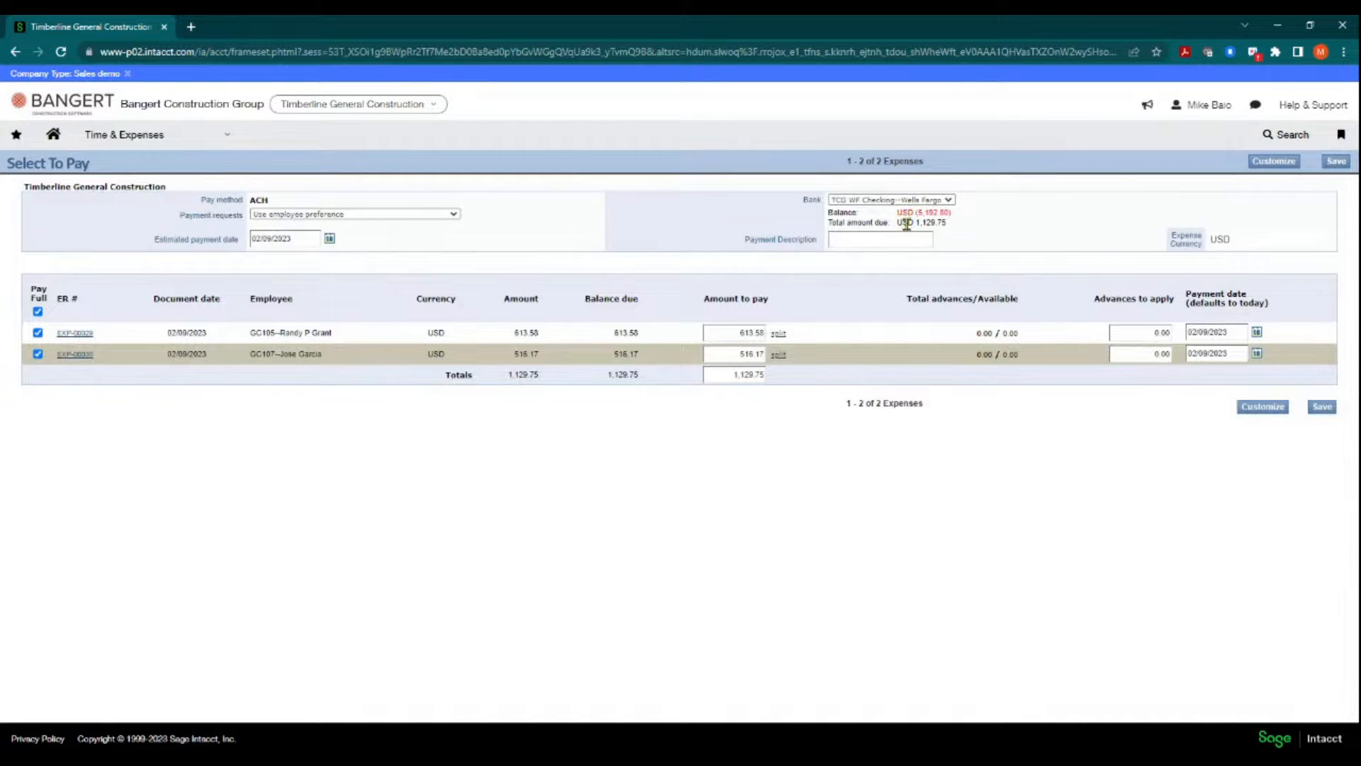
{"action": "left_click", "coordinate": [1323, 408]}
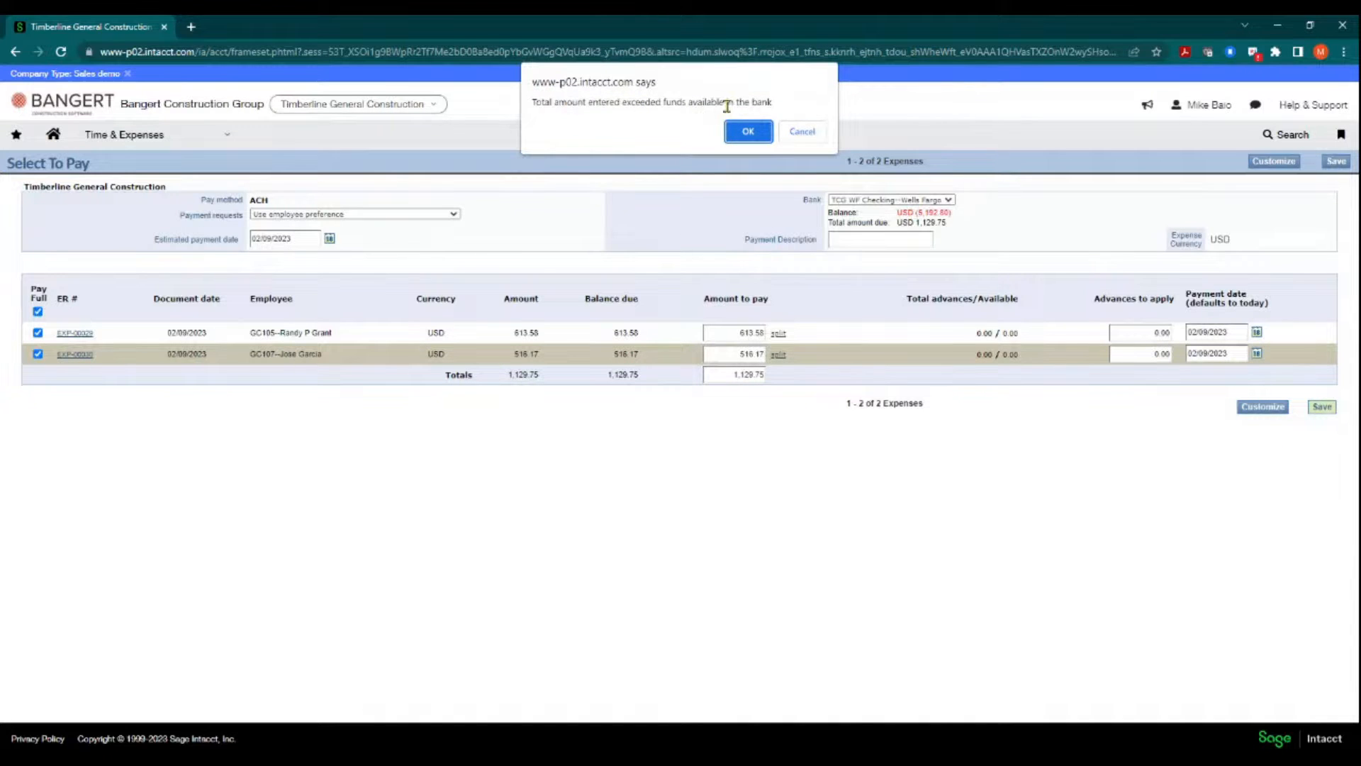
{"action": "left_click", "coordinate": [741, 132]}
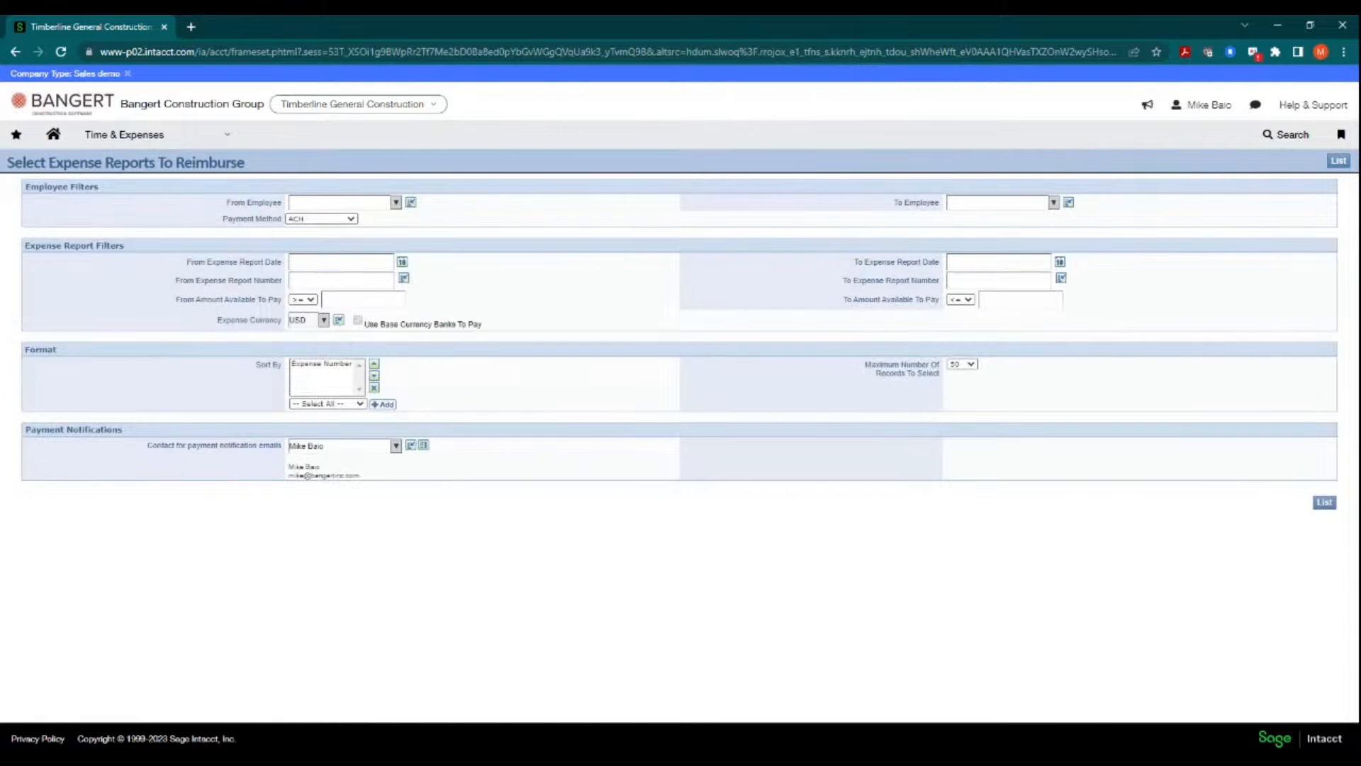
- Generate an ACH file in Cash Management for both selected payments dated 02/09/2023 and check its entry among the ACH payment files
{"action": "left_click", "coordinate": [225, 137]}
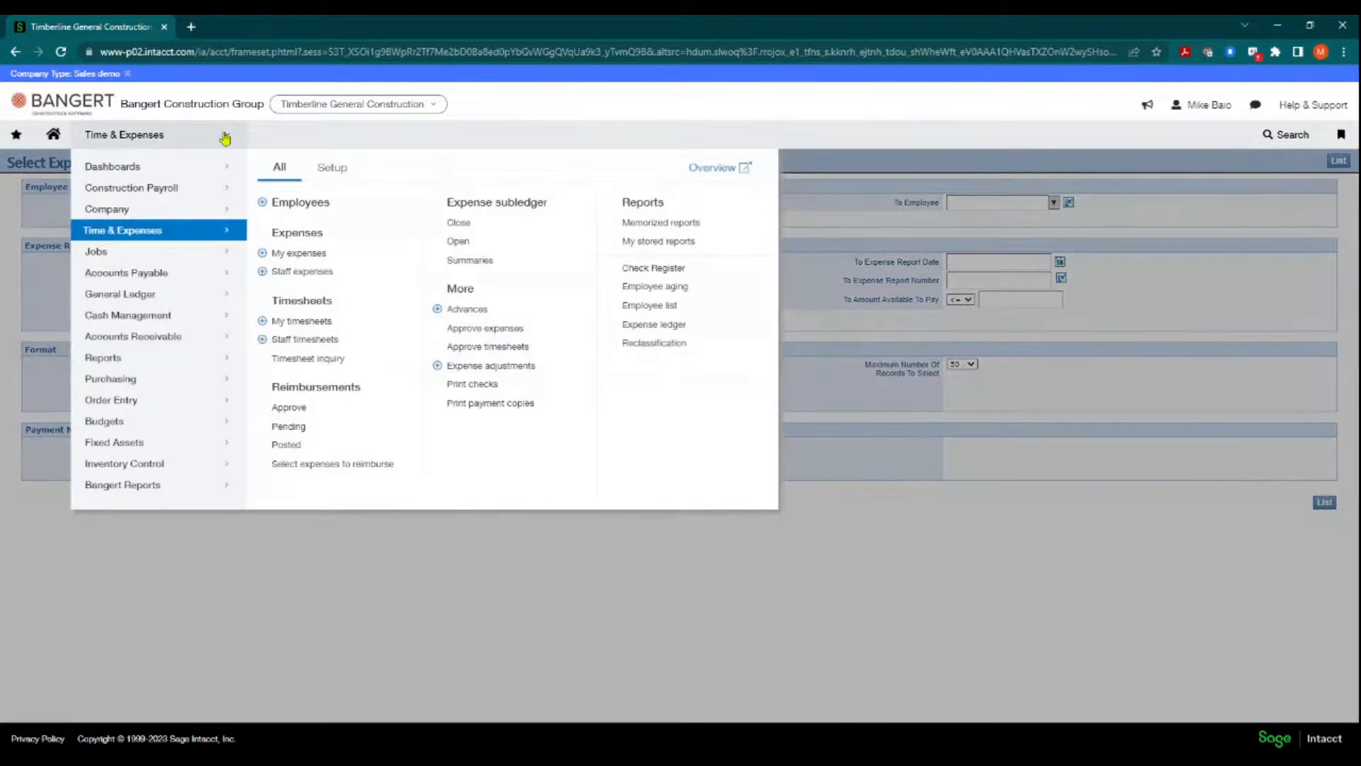
{"action": "left_click", "coordinate": [144, 317]}
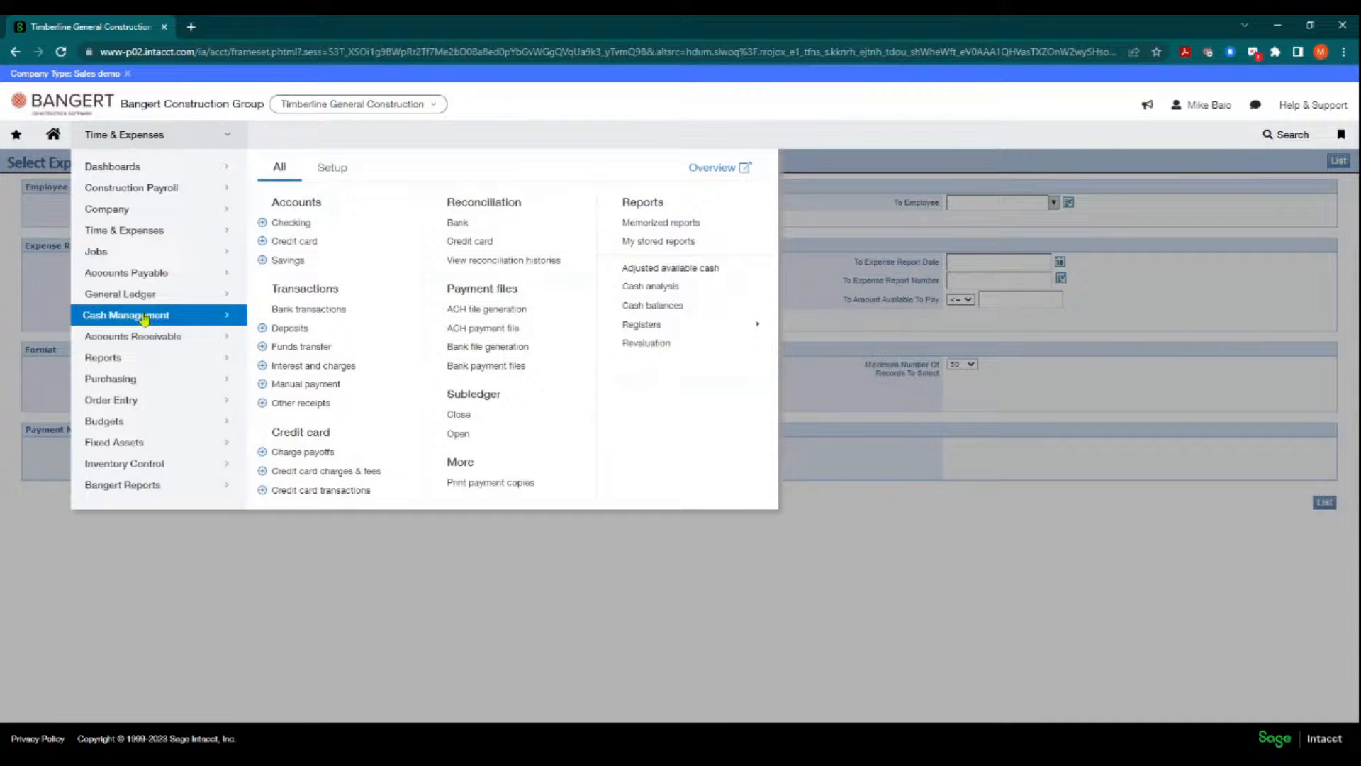
{"action": "left_click", "coordinate": [488, 314]}
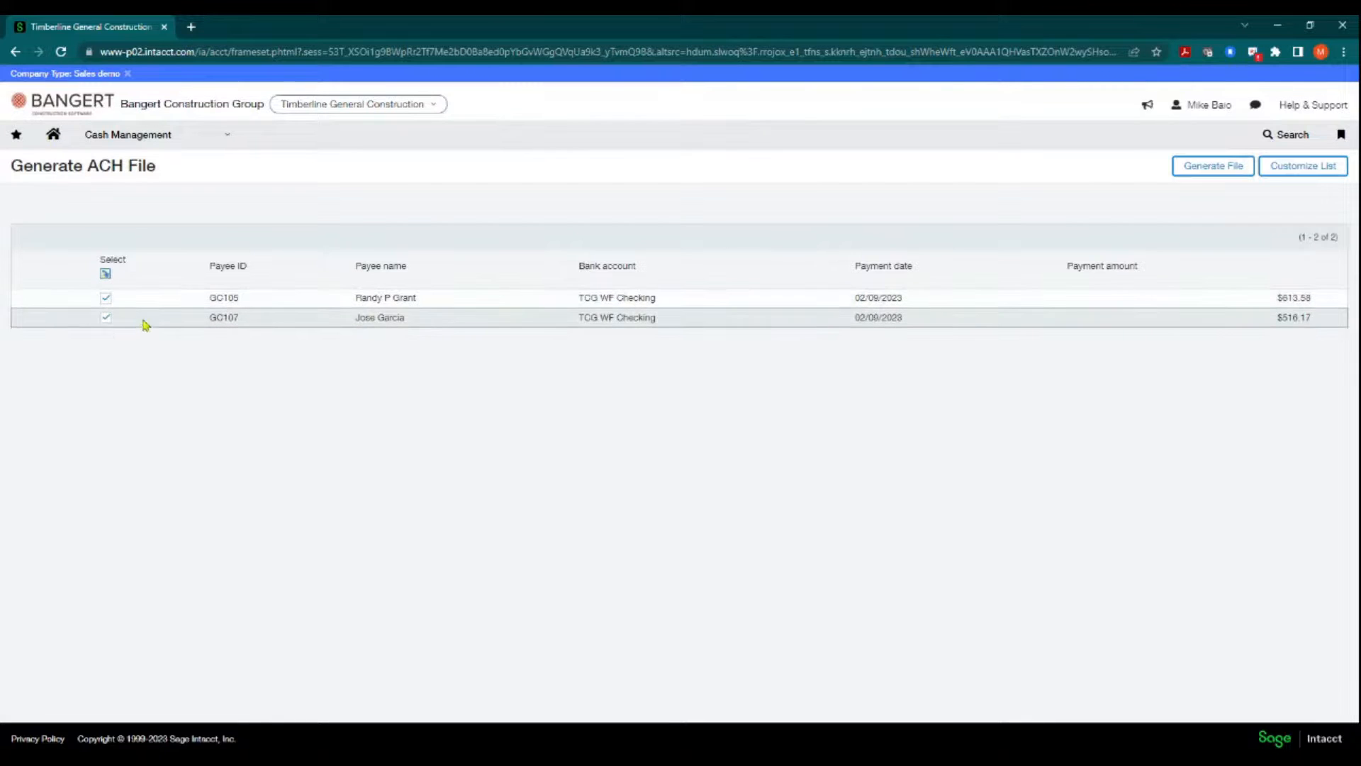
{"action": "left_click", "coordinate": [1199, 169]}
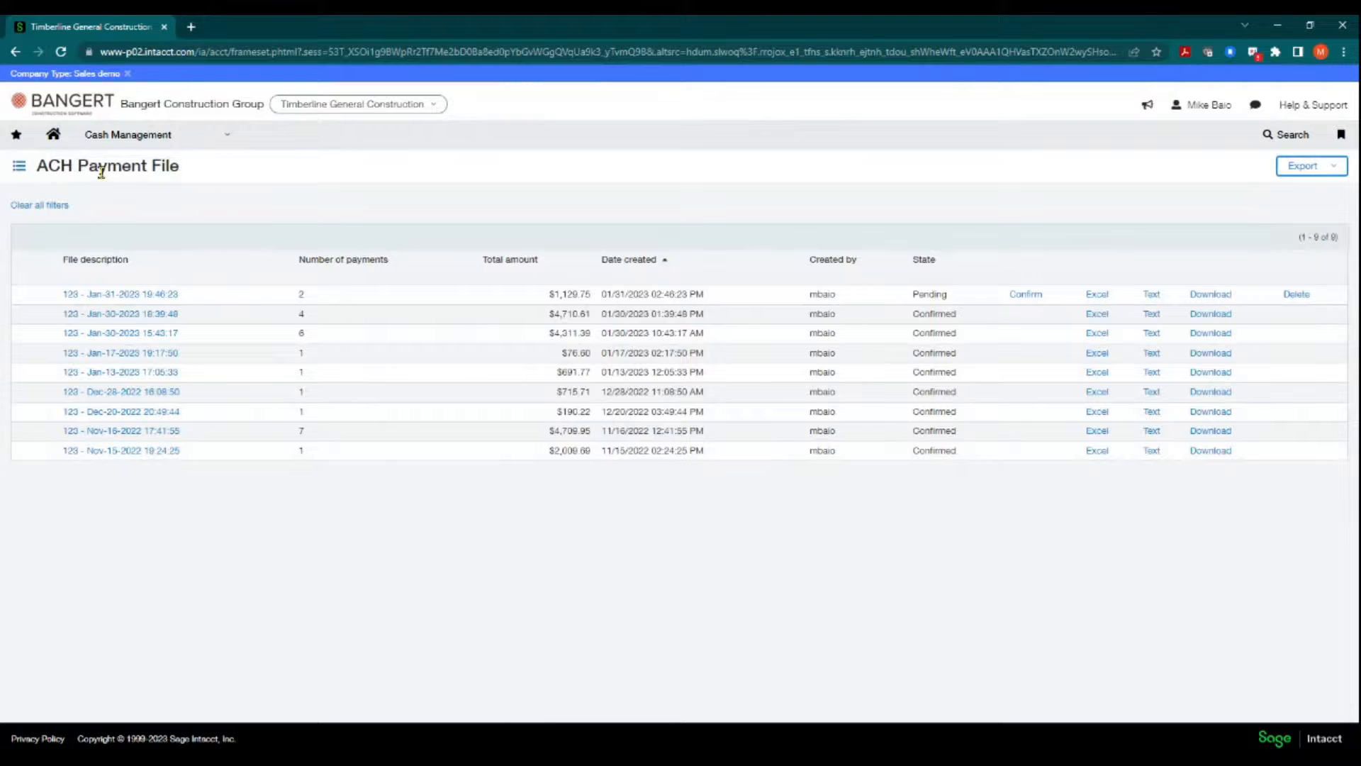
{"action": "left_click_drag", "start_coordinate": [39, 166], "coordinate": [173, 166]}
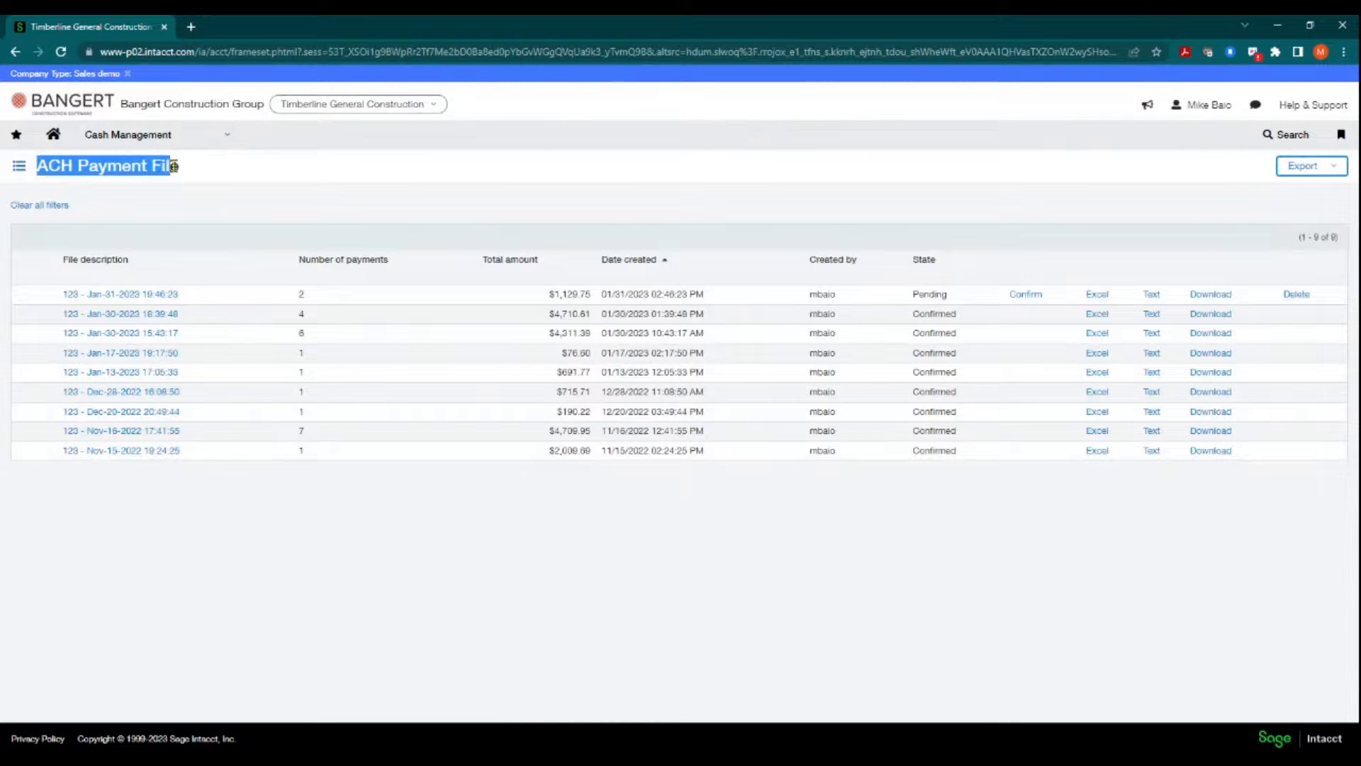
{"action": "left_click", "coordinate": [206, 303]}
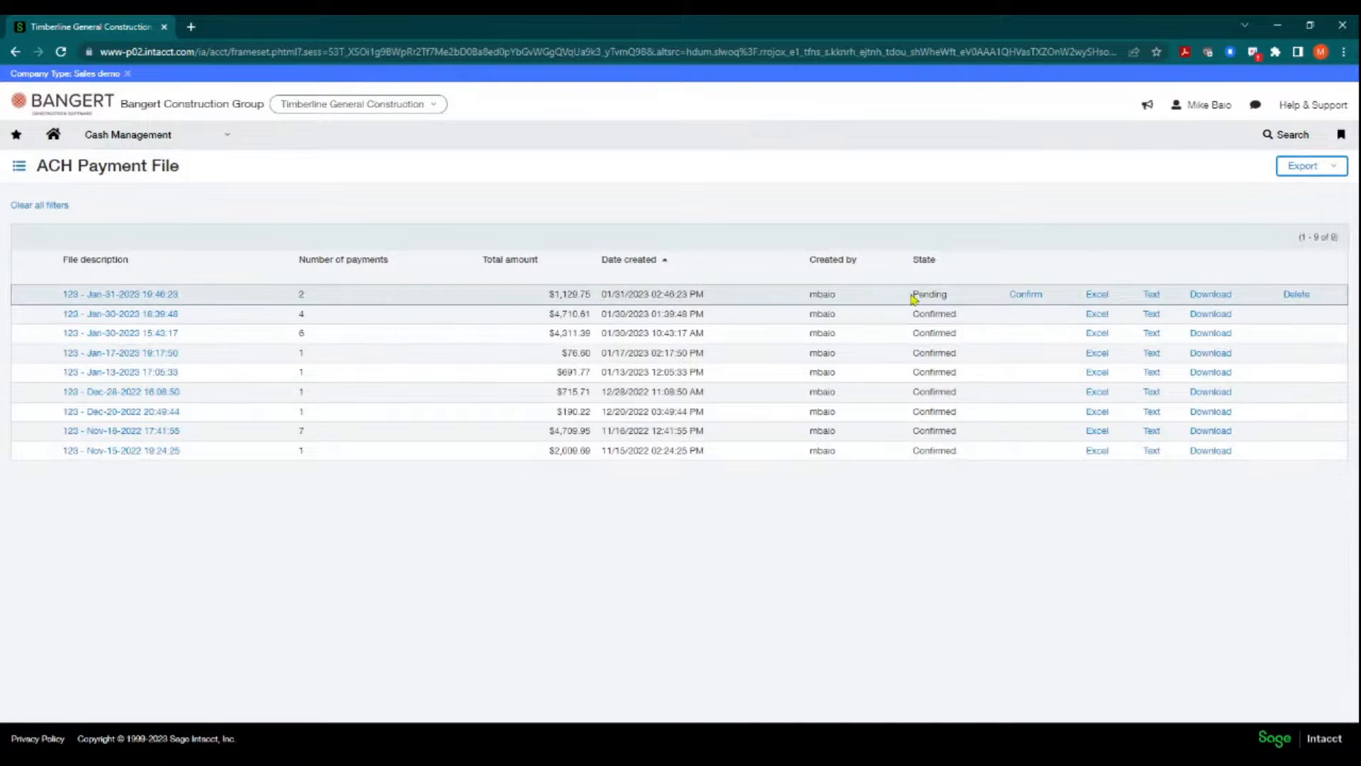
- Download the pending ACH payment file created 01/31/2023, open the downloaded file, and confirm the payment file
{"action": "left_click_drag", "start_coordinate": [913, 298], "coordinate": [960, 303]}
{"action": "left_click", "coordinate": [925, 304]}
{"action": "left_click", "coordinate": [1212, 296]}
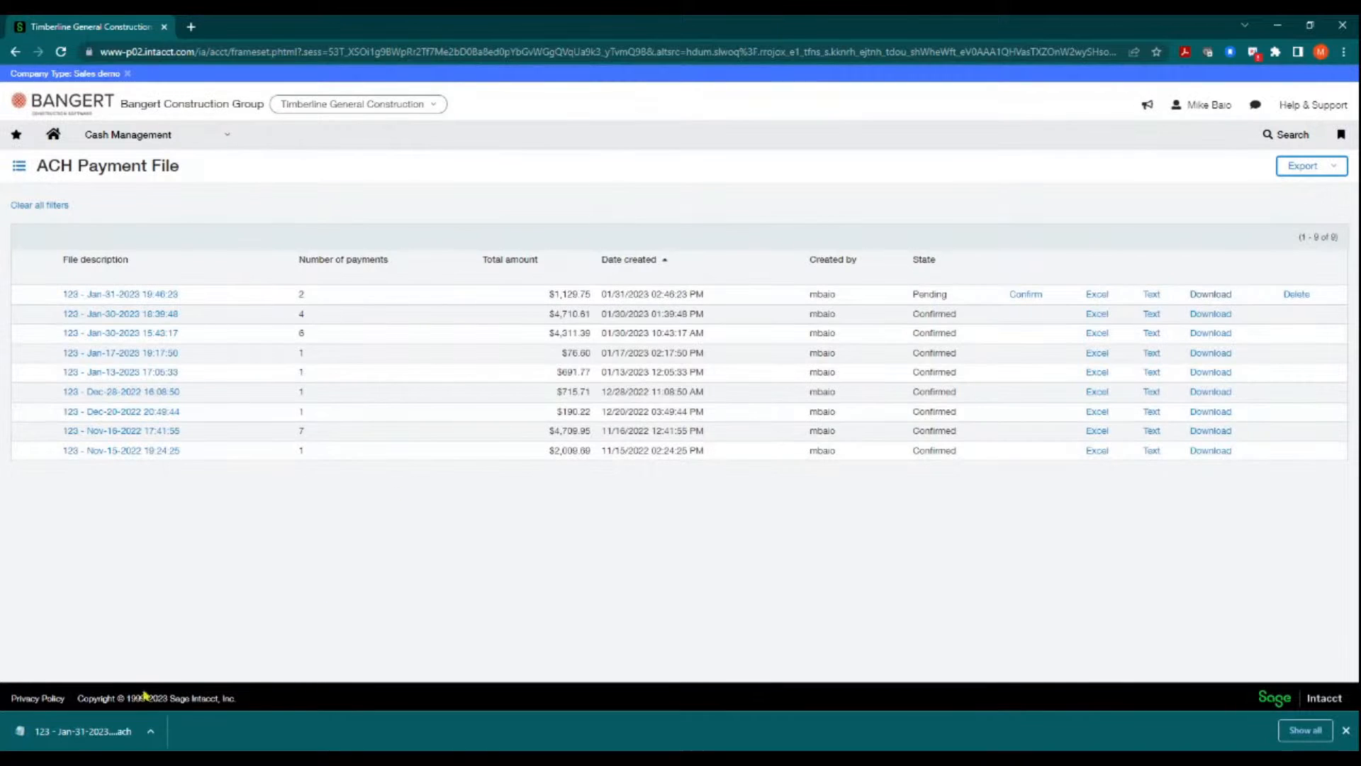
{"action": "left_click", "coordinate": [68, 733]}
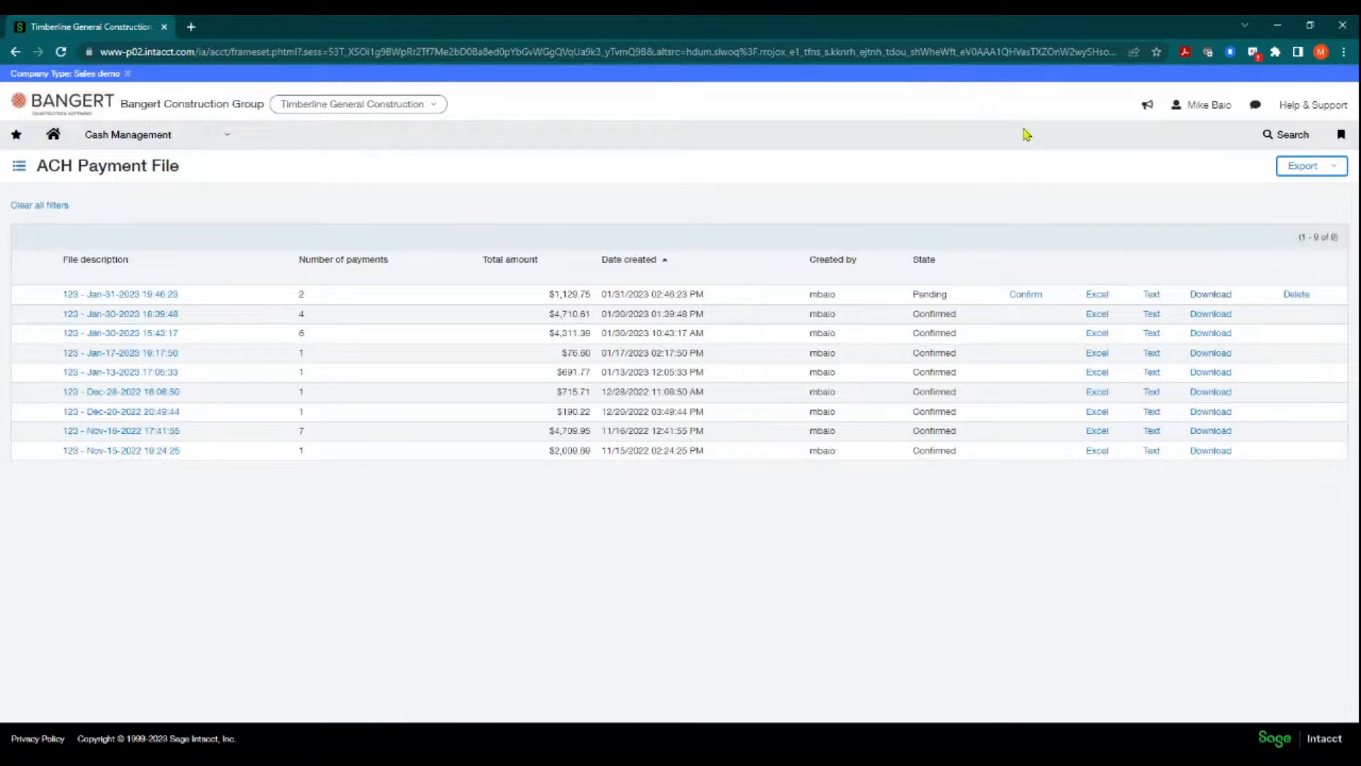
{"action": "left_click", "coordinate": [1035, 294]}
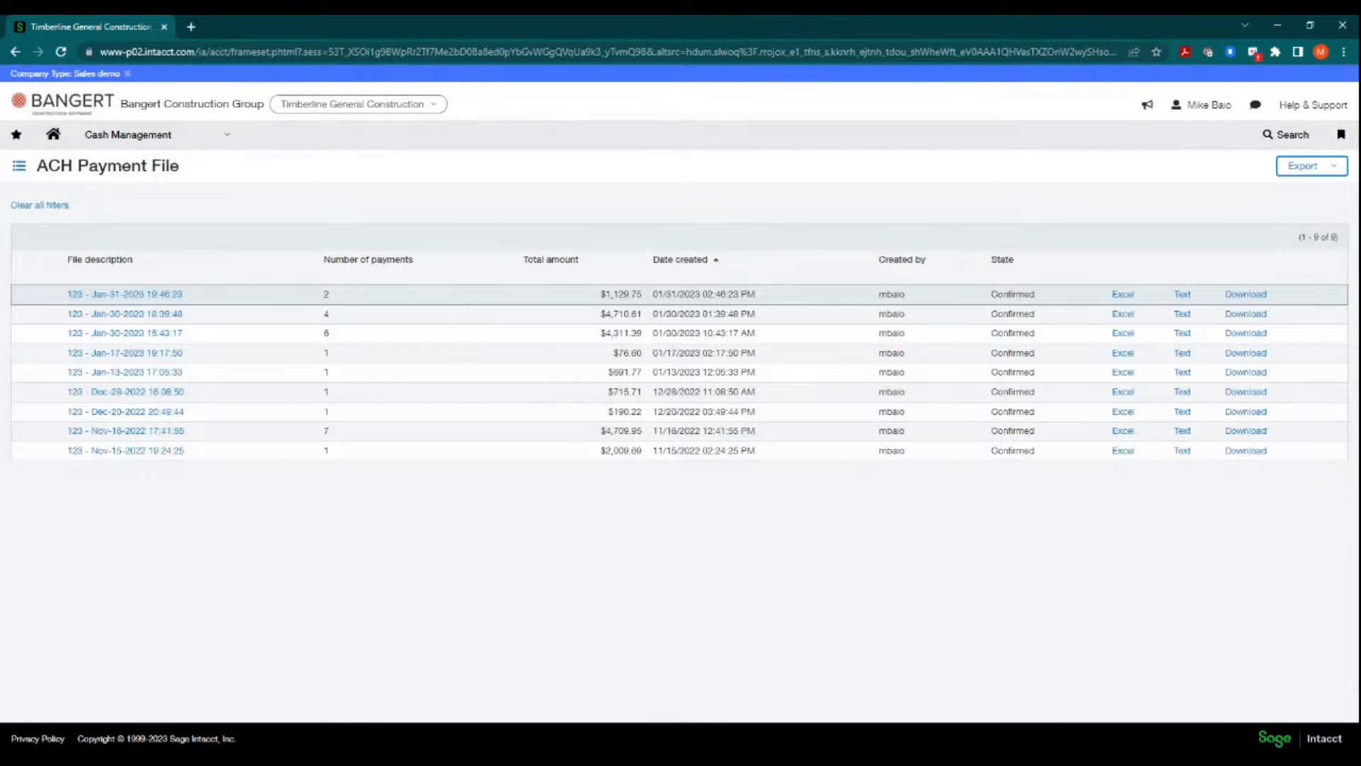
- View the Cash Management bank register for the current month with an as-of date of 02/28/2023
{"action": "left_click", "coordinate": [204, 138]}
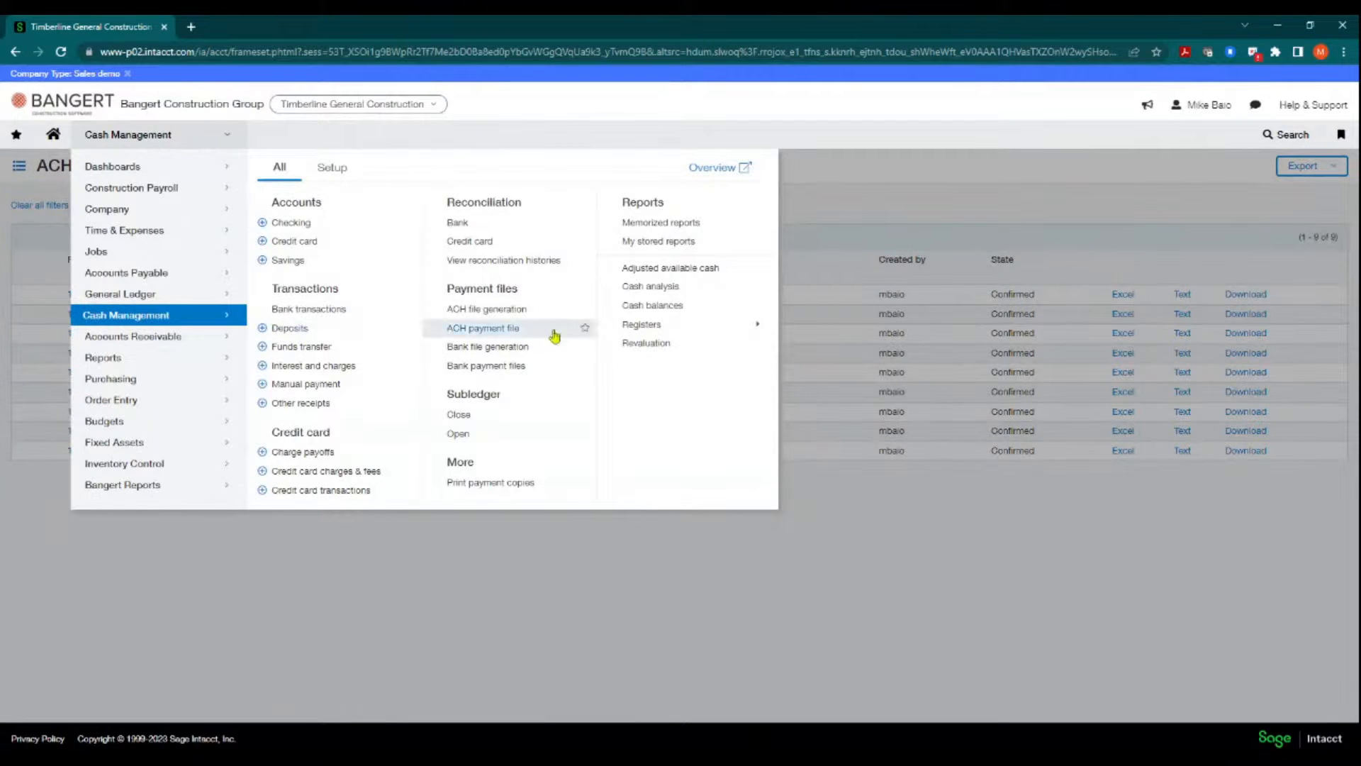
{"action": "mouse_move", "coordinate": [676, 328]}
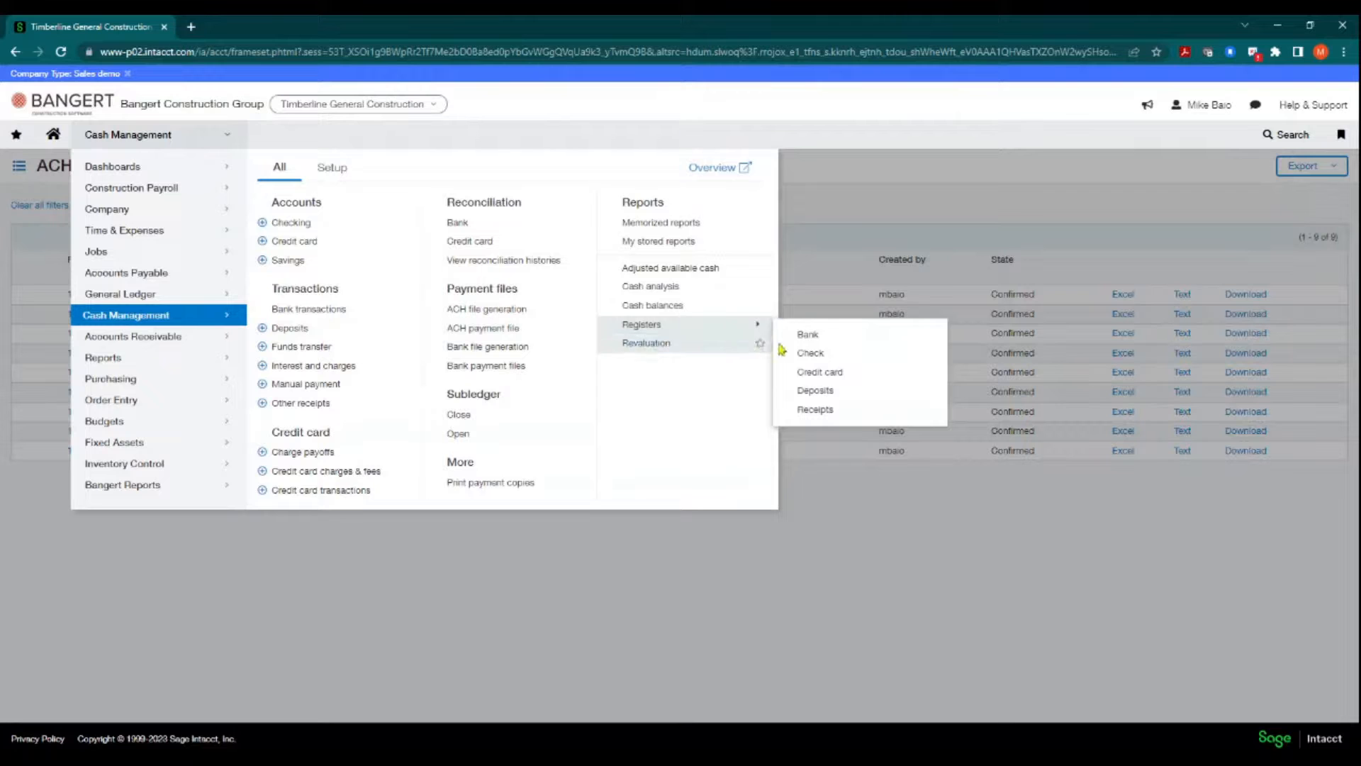
{"action": "left_click", "coordinate": [823, 334]}
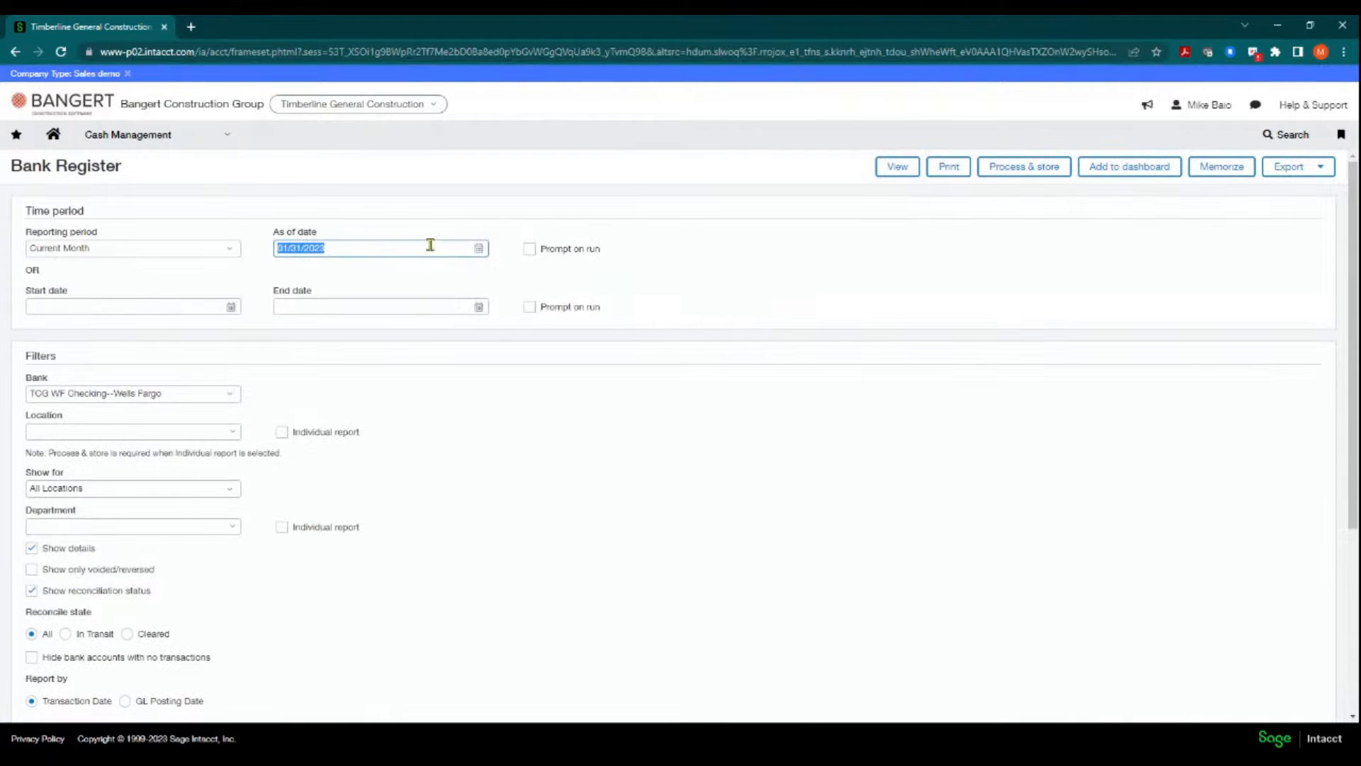
{"action": "left_click", "coordinate": [479, 248]}
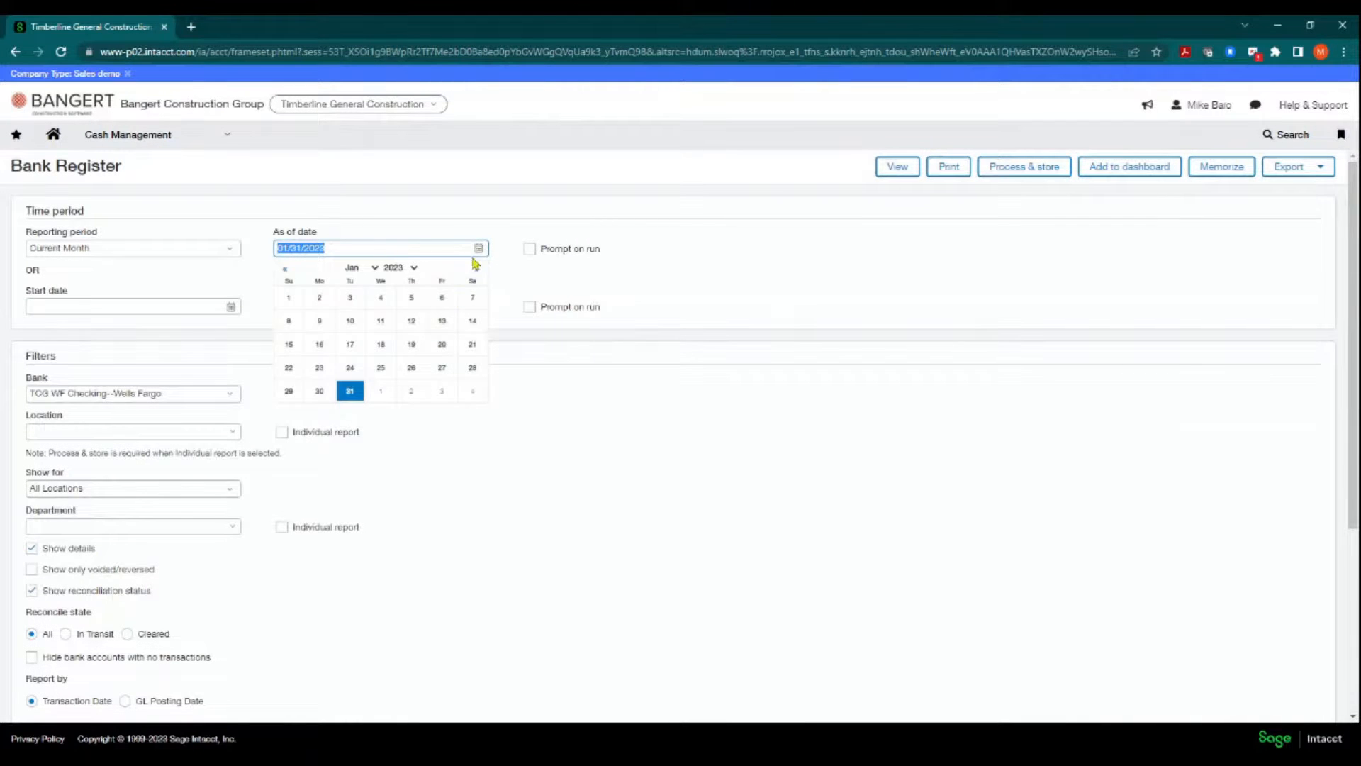
{"action": "left_click", "coordinate": [473, 267]}
{"action": "left_click", "coordinate": [350, 391]}
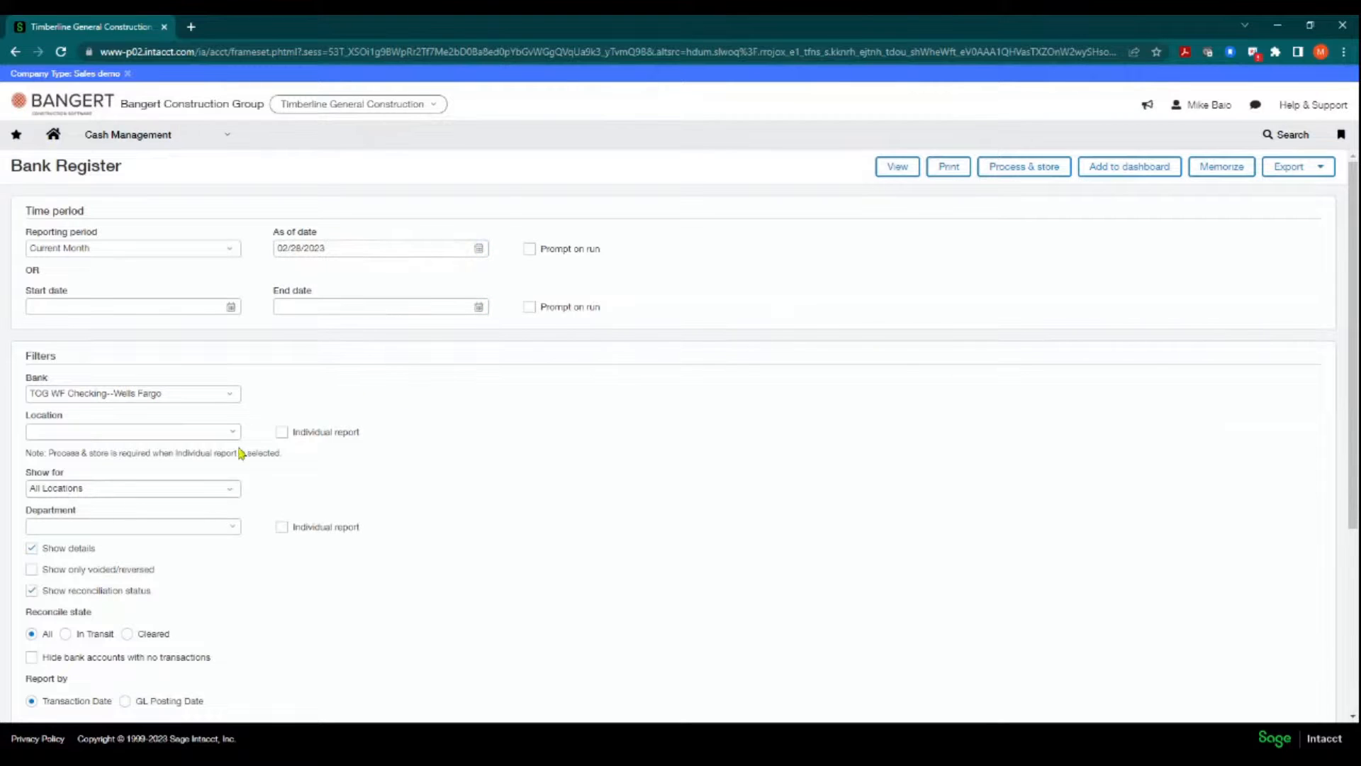
{"action": "left_click", "coordinate": [897, 167]}
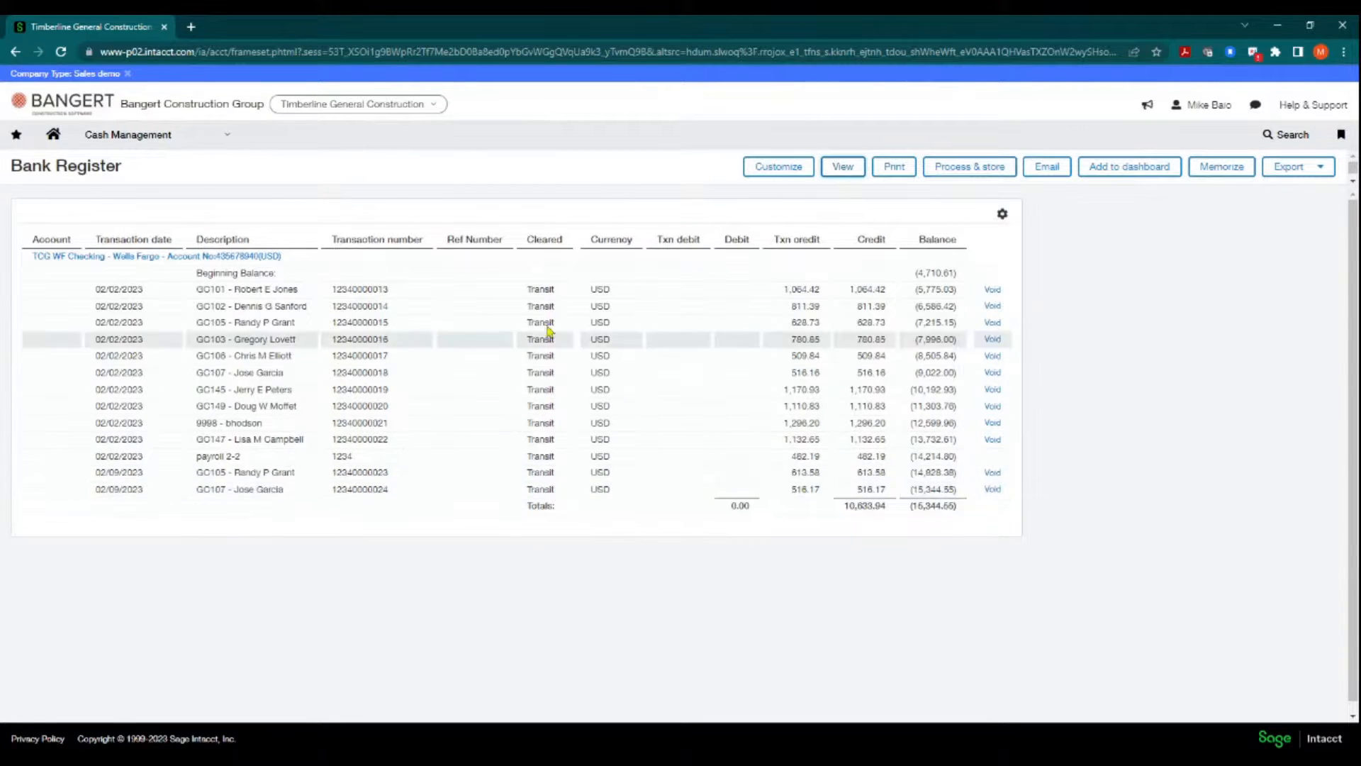
- Show the Payroll Workflow dashboard to review the payroll process links, payroll reports and cash balance charts
{"action": "mouse_move", "coordinate": [182, 143]}
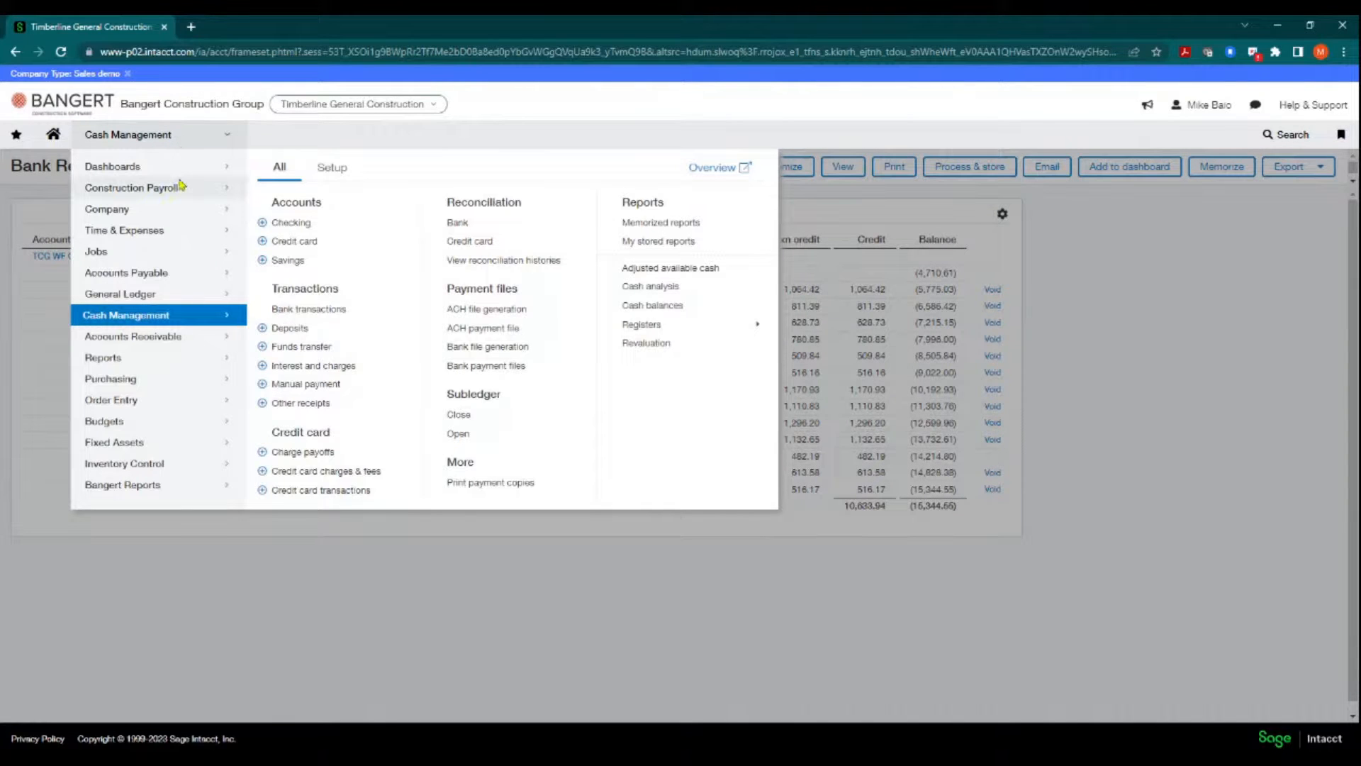
{"action": "left_click", "coordinate": [176, 168]}
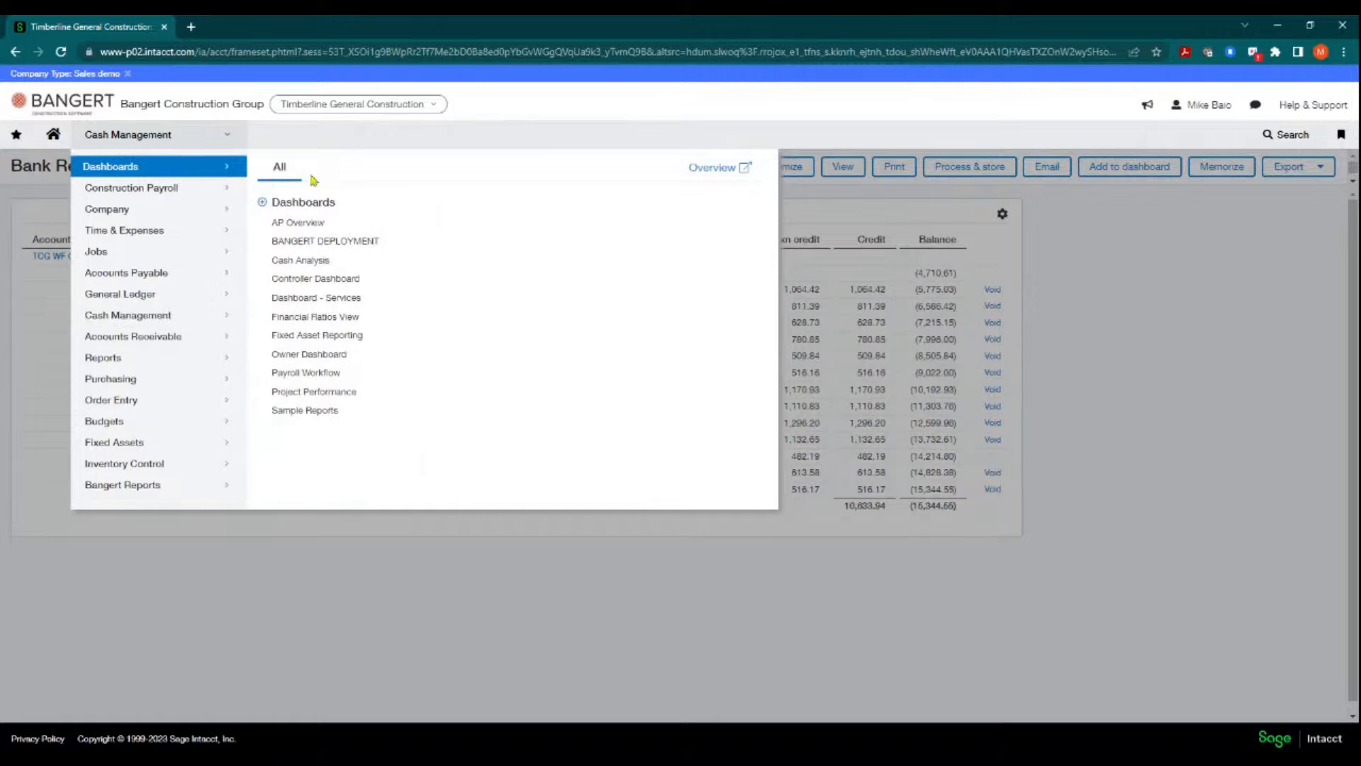
{"action": "left_click", "coordinate": [305, 374]}
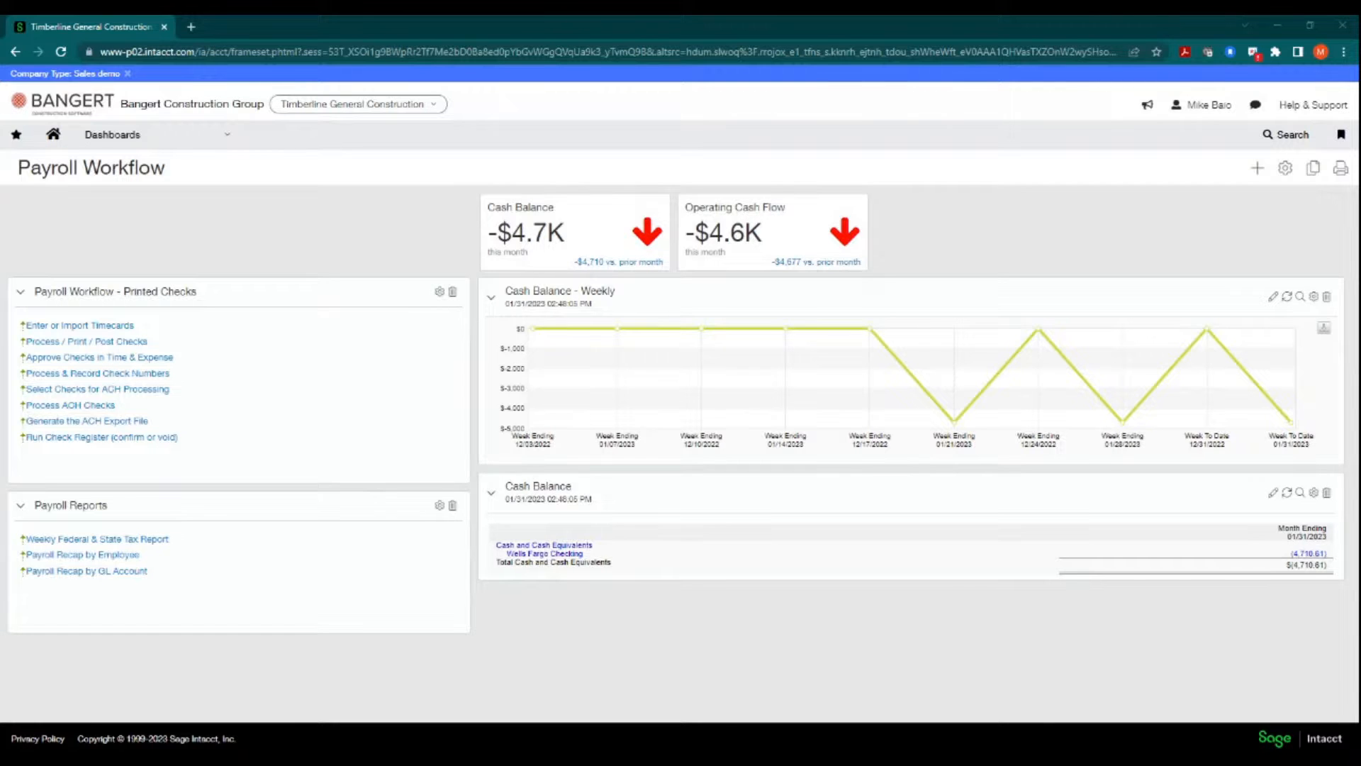
- Go to Aatrix compliance reporting in Construction Payroll and choose GC as the reporting entity
{"action": "left_click", "coordinate": [231, 135]}
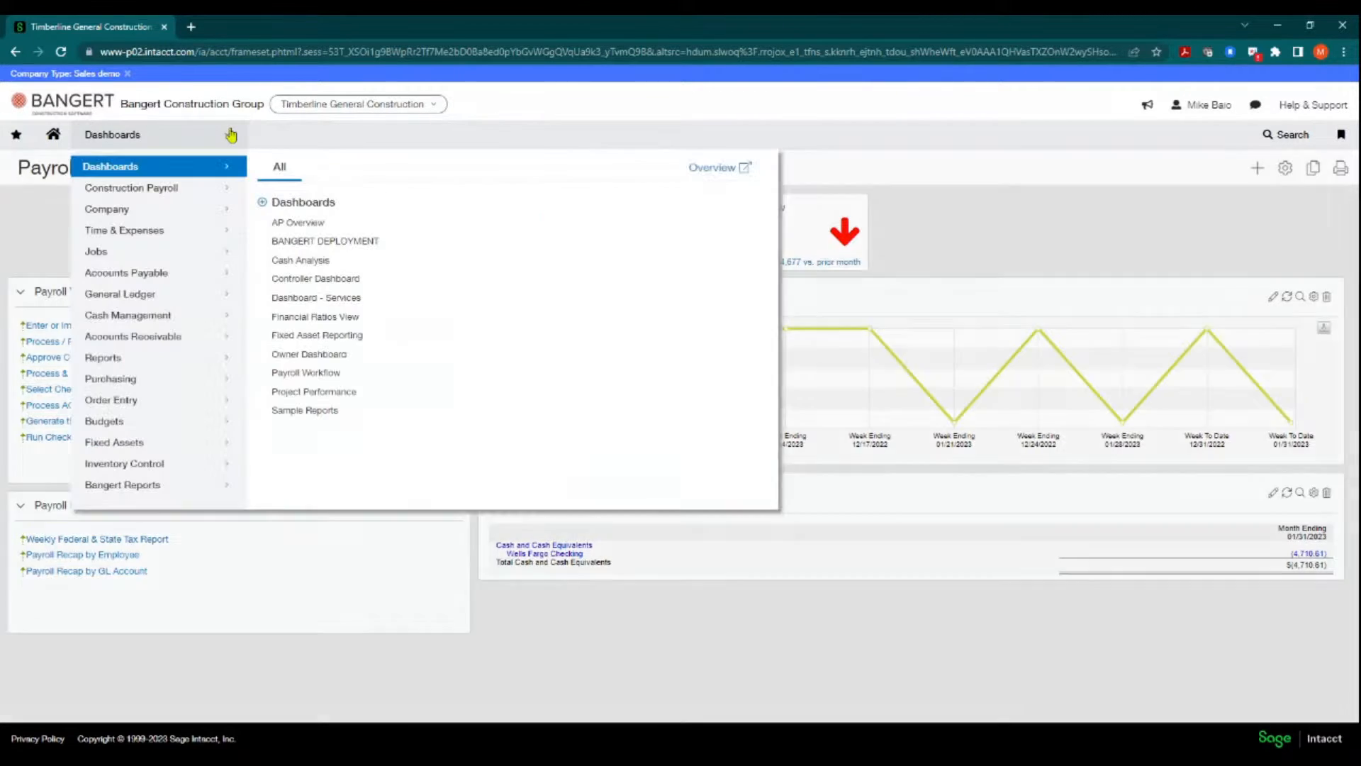
{"action": "left_click", "coordinate": [195, 188]}
{"action": "scroll", "coordinate": [317, 291], "scroll_direction": "down", "scroll_amount": 1}
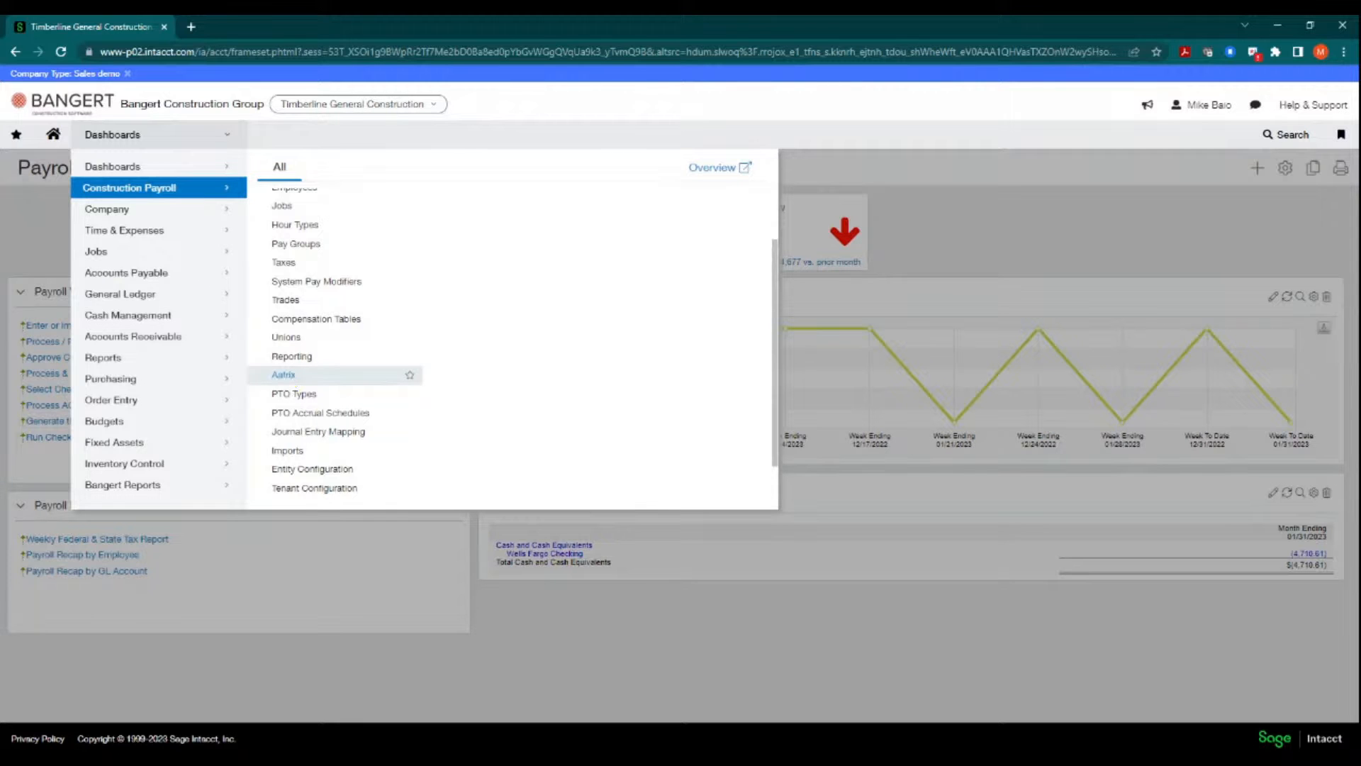
{"action": "left_click", "coordinate": [298, 378]}
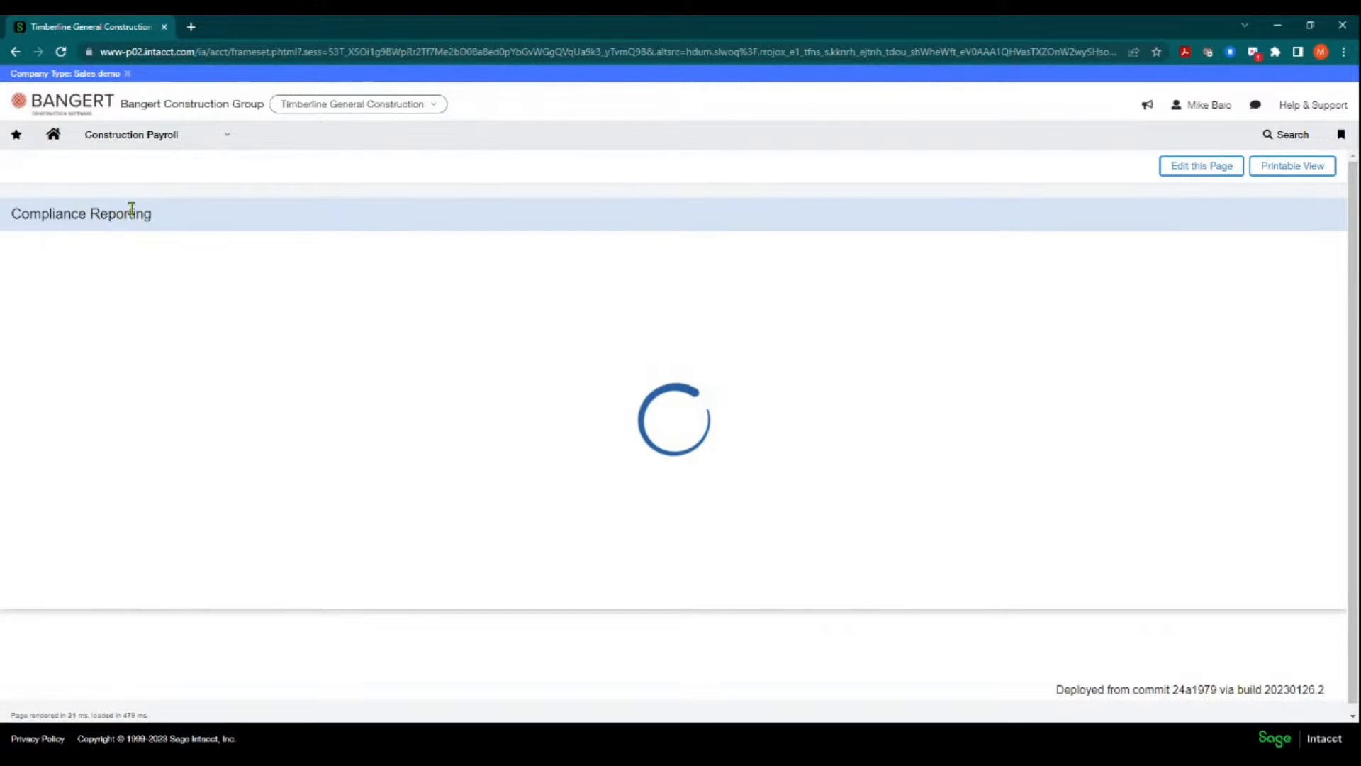
{"action": "left_click", "coordinate": [157, 305]}
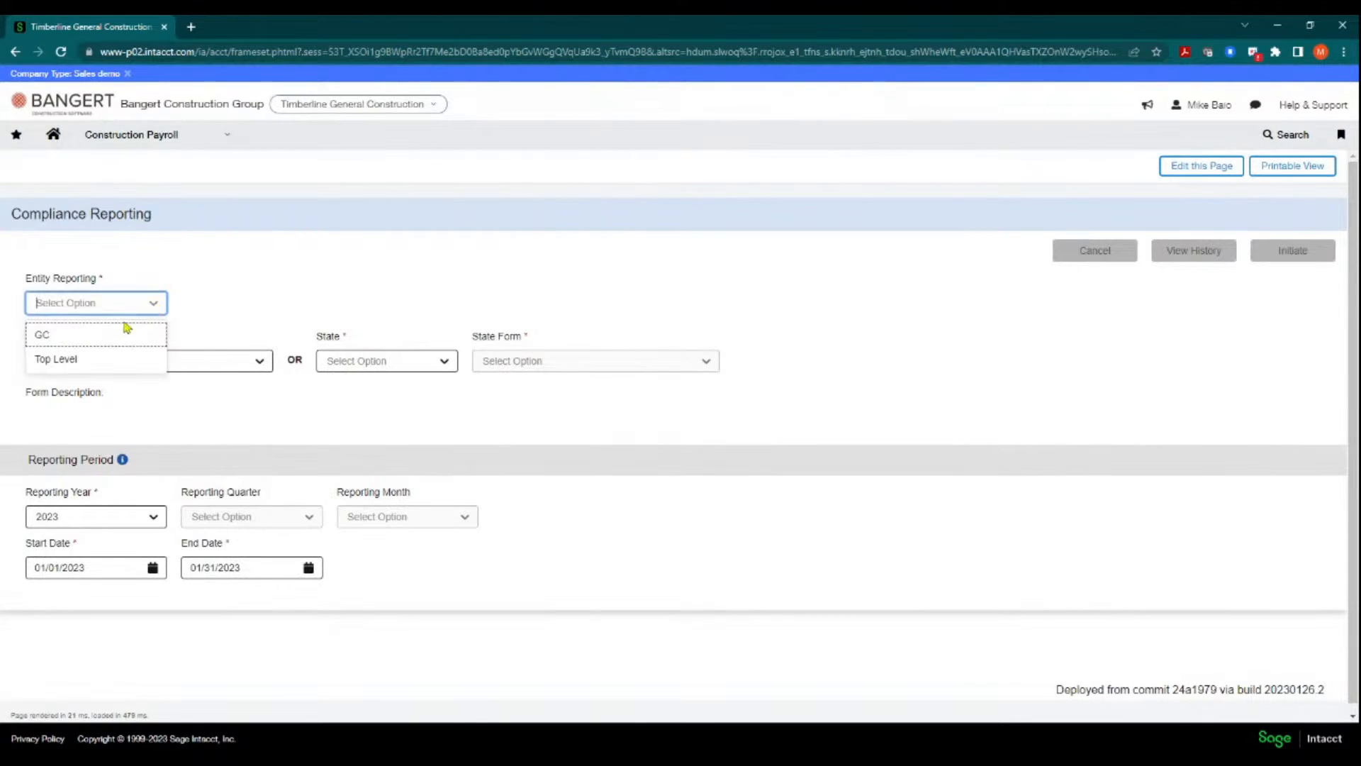
{"action": "left_click", "coordinate": [79, 336]}
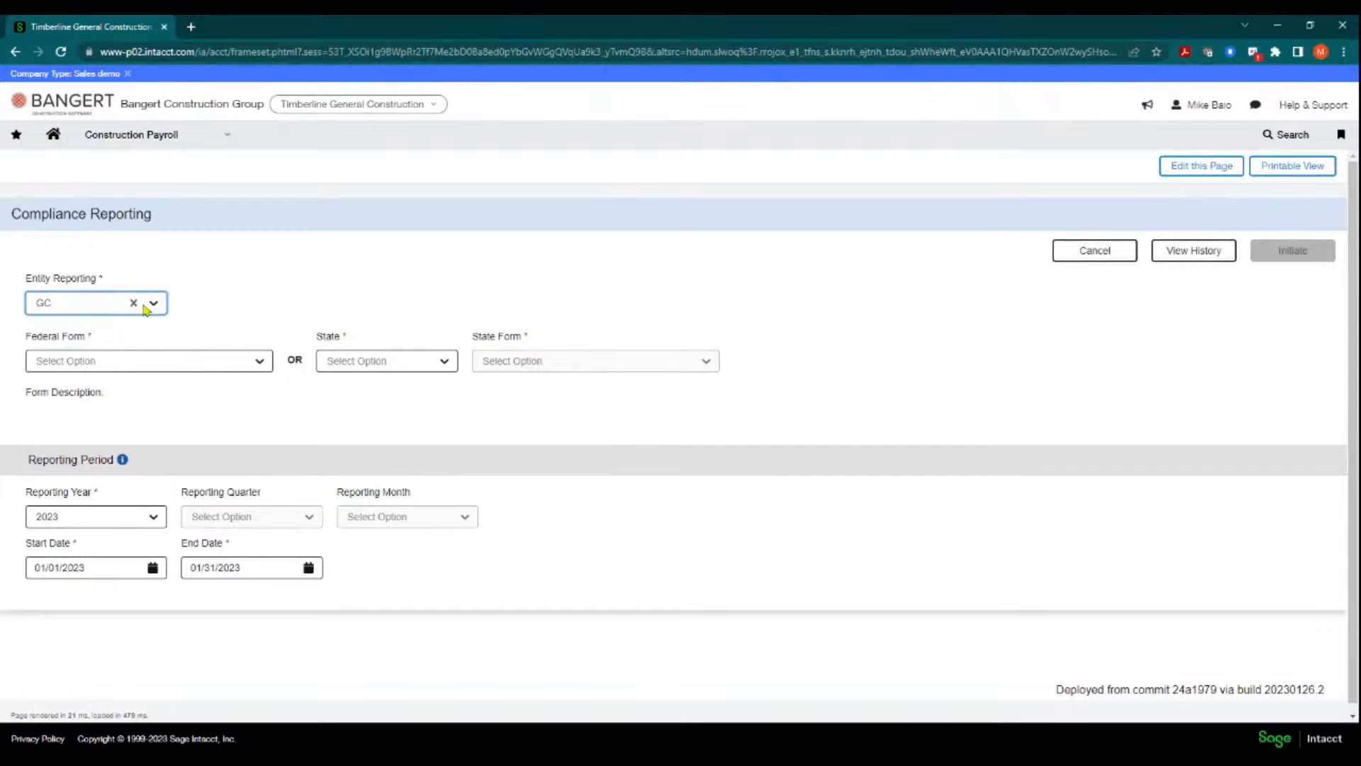
- Browse the federal forms, try the 2022 941/Schedule B/941-V Report, and clear the federal form selection
{"action": "left_click", "coordinate": [262, 363]}
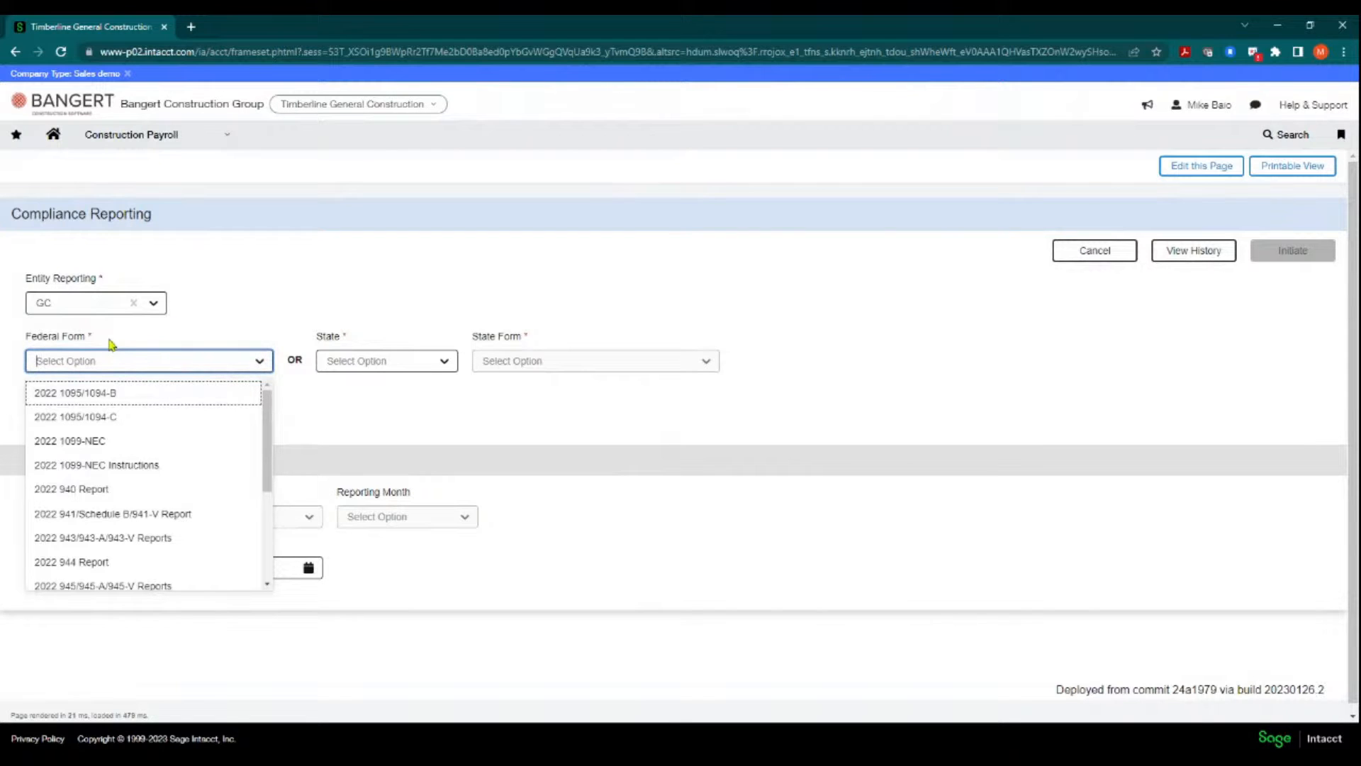
{"action": "scroll", "coordinate": [148, 496], "scroll_direction": "down", "scroll_amount": 1}
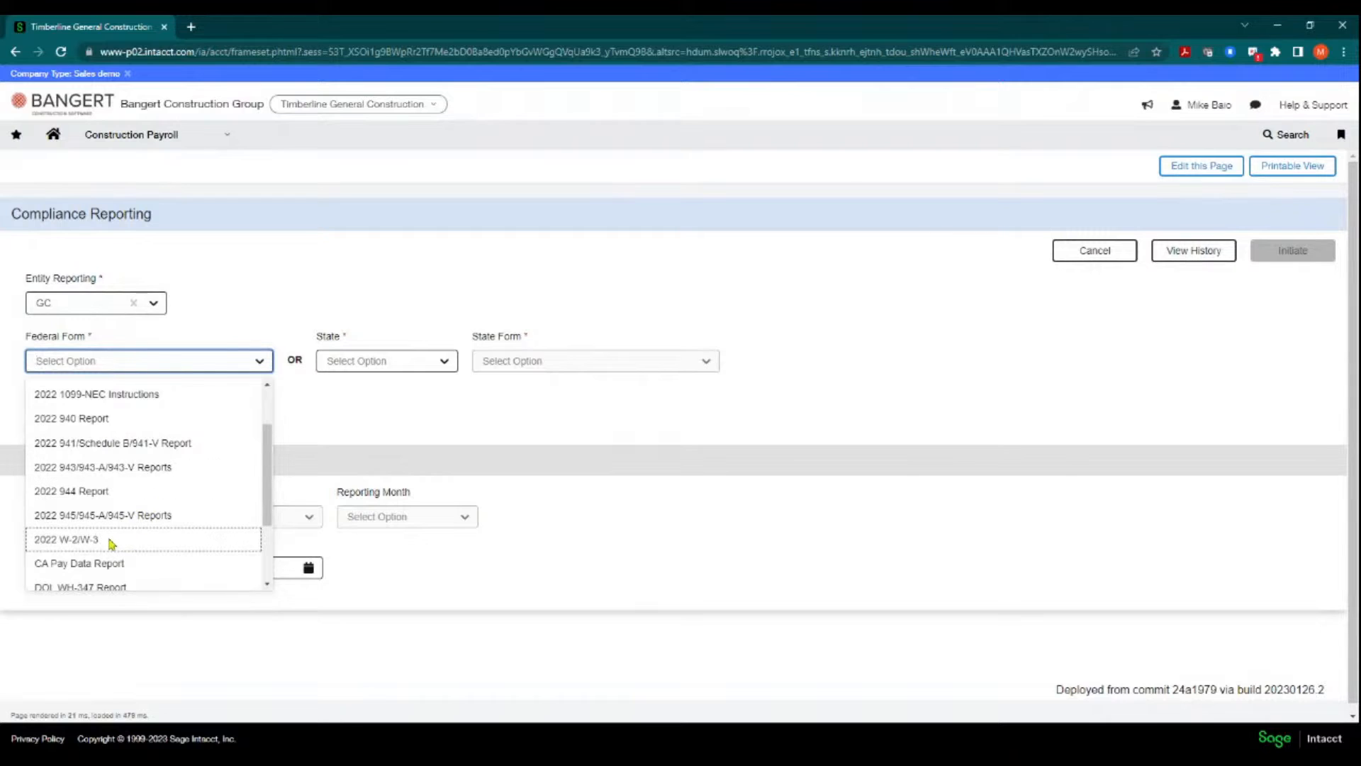
{"action": "key", "text": "alt+Tab"}
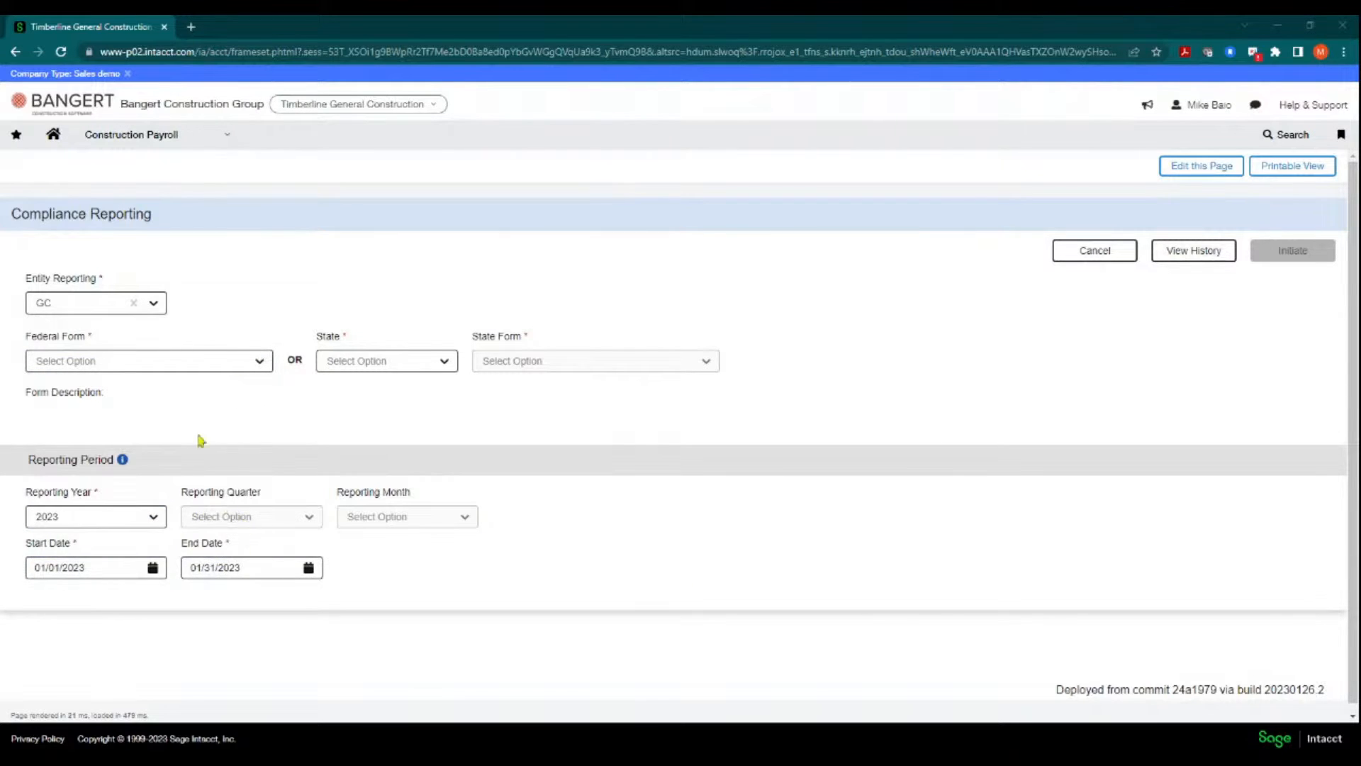
{"action": "left_click", "coordinate": [254, 368]}
{"action": "left_click", "coordinate": [188, 513]}
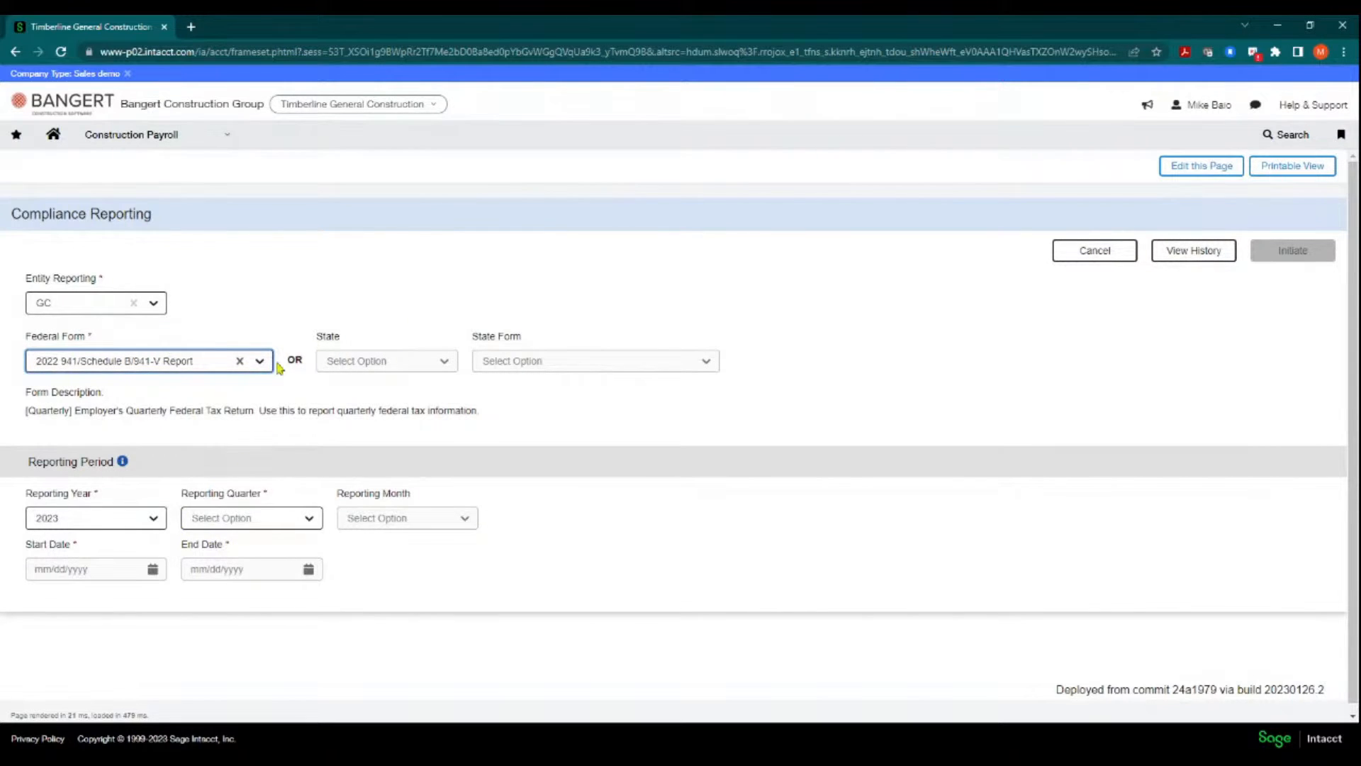
{"action": "left_click", "coordinate": [260, 361]}
{"action": "left_click", "coordinate": [448, 362]}
{"action": "left_click", "coordinate": [230, 358]}
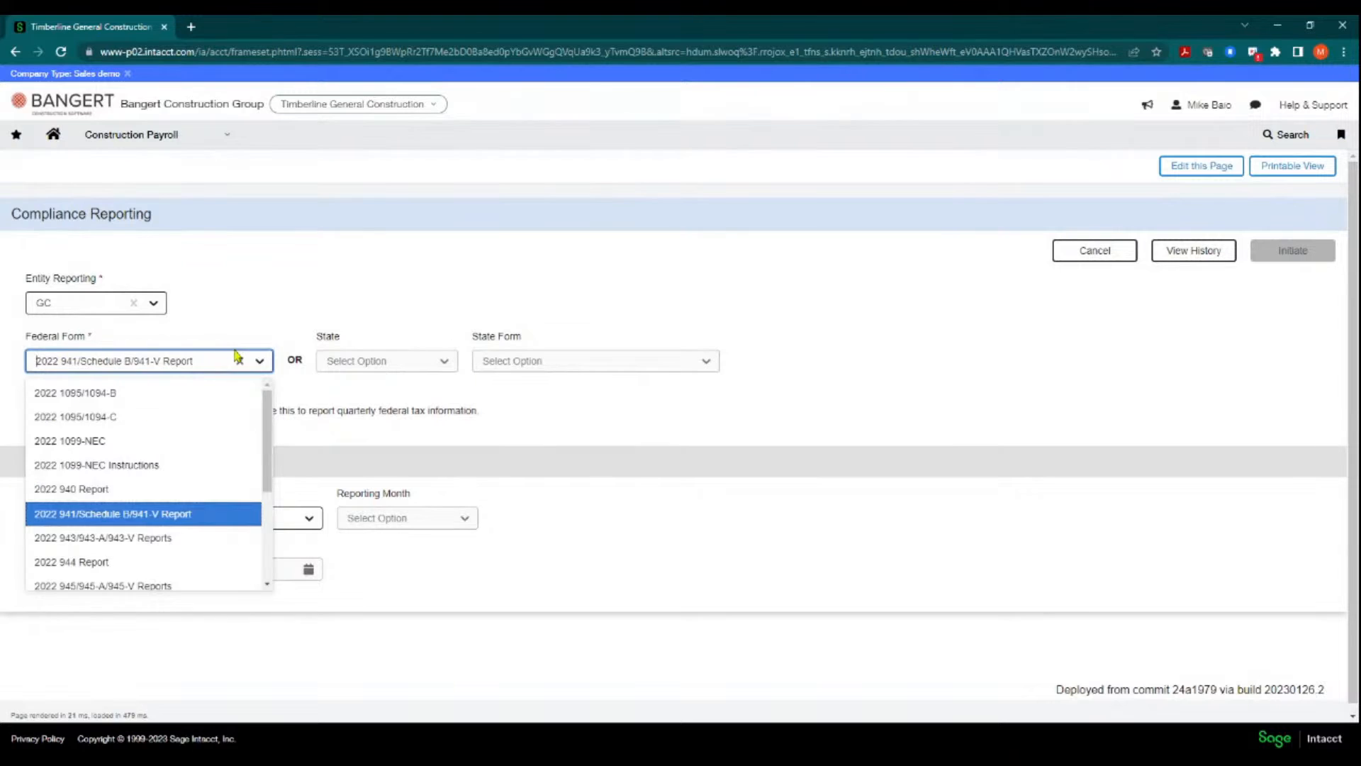
{"action": "left_click", "coordinate": [239, 359]}
- Try Oregon as the state, look over its available state forms, and clear the state selection
{"action": "left_click", "coordinate": [377, 360]}
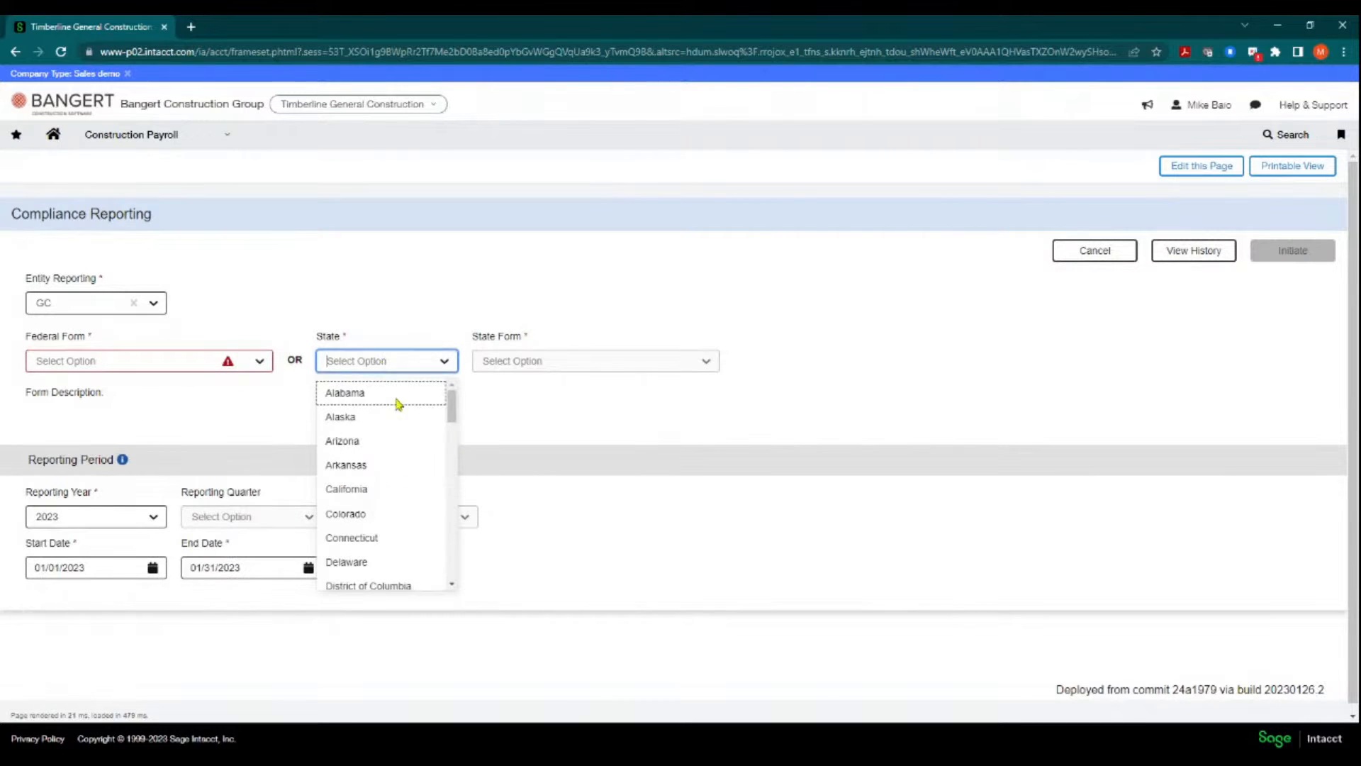
{"action": "scroll", "coordinate": [387, 482], "scroll_direction": "down", "scroll_amount": 5}
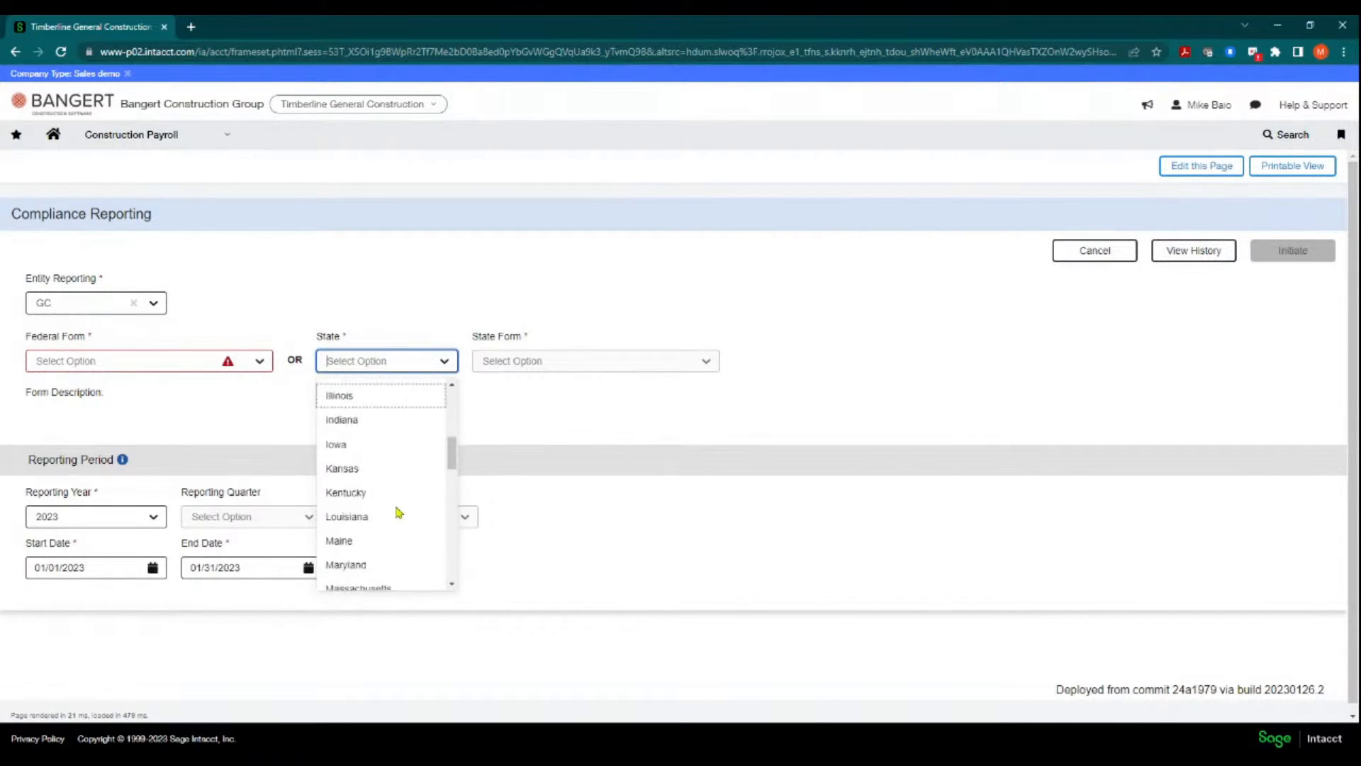
{"action": "scroll", "coordinate": [397, 511], "scroll_direction": "down", "scroll_amount": 5}
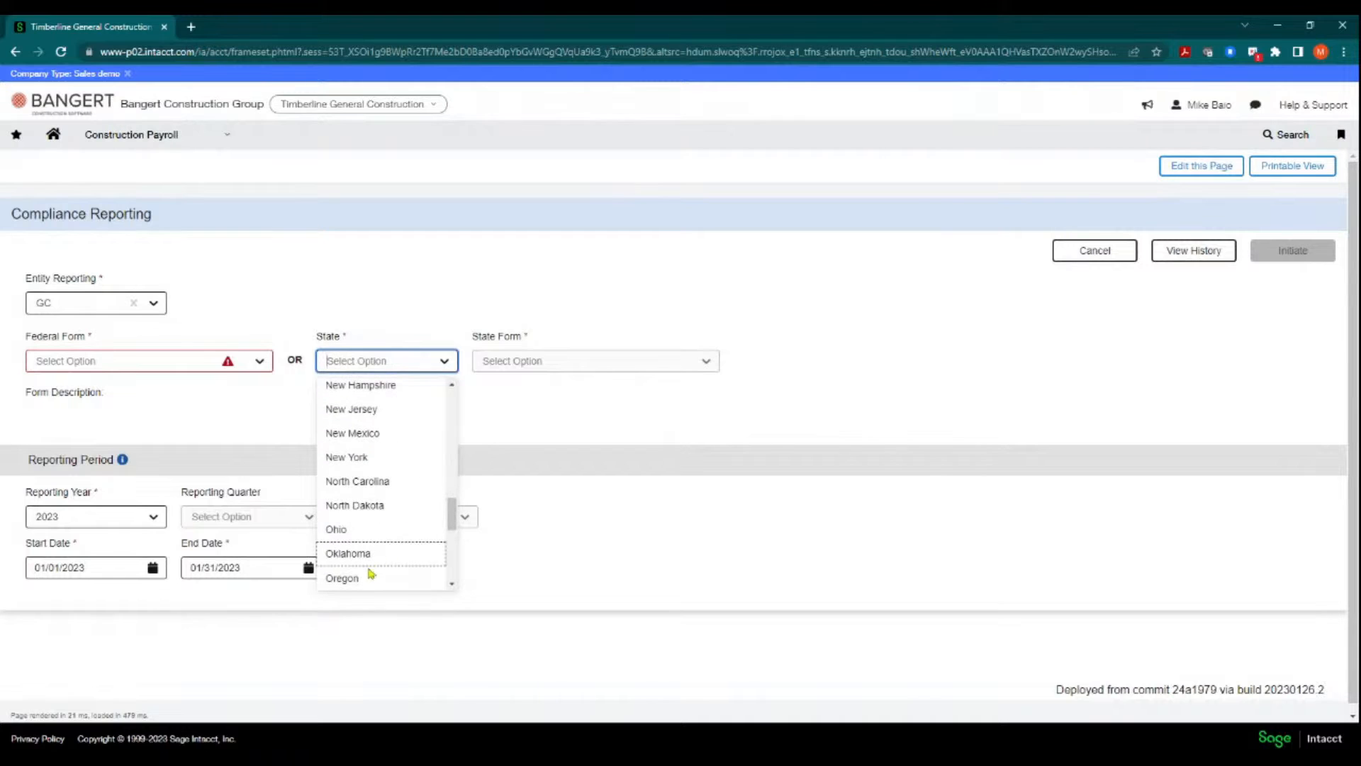
{"action": "left_click", "coordinate": [363, 579]}
{"action": "left_click", "coordinate": [706, 362]}
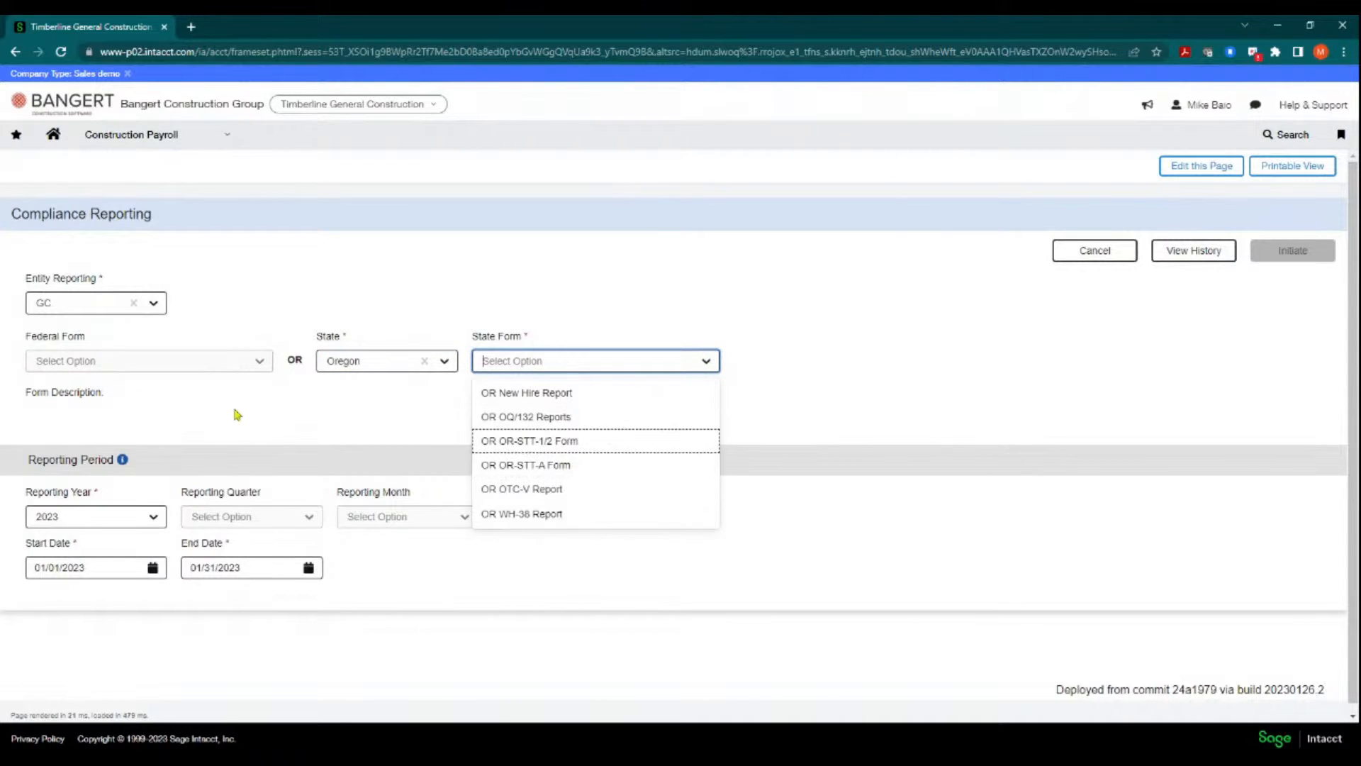
{"action": "left_click", "coordinate": [262, 364]}
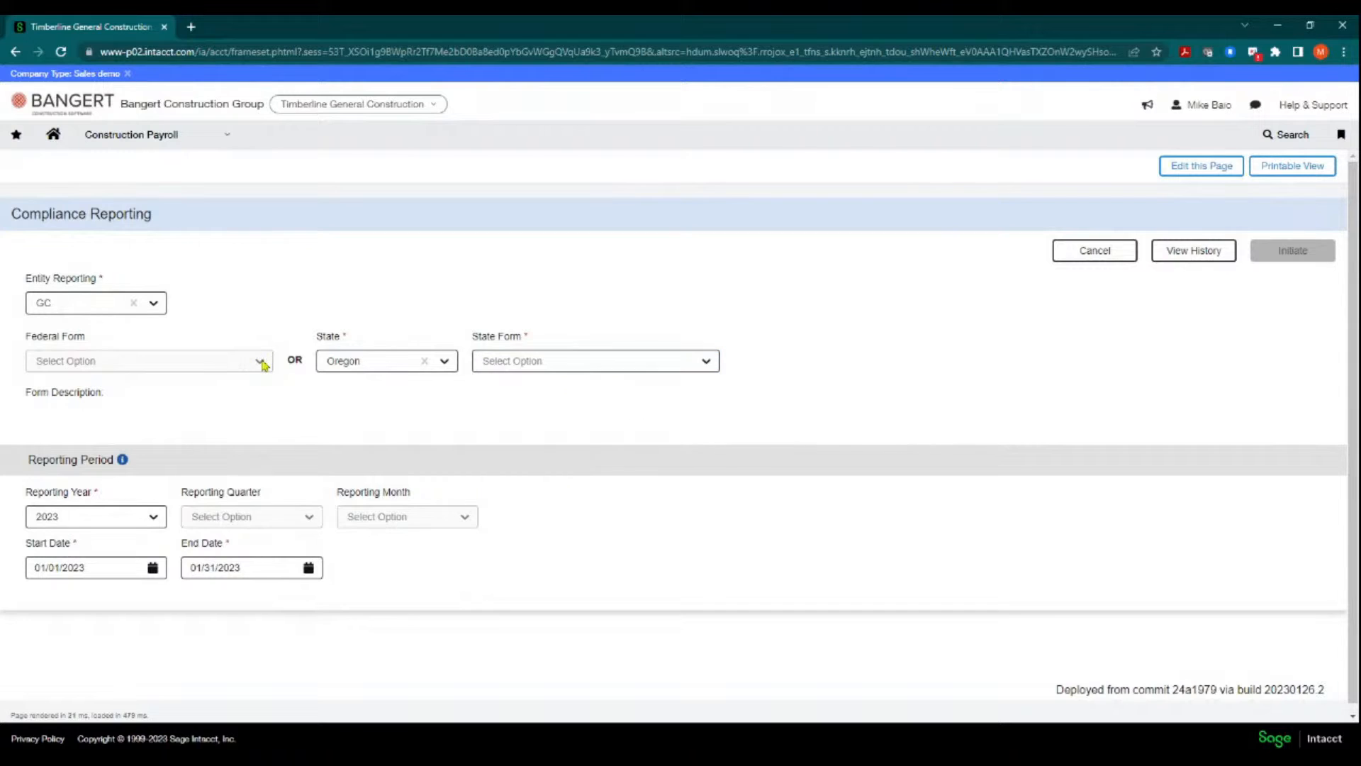
{"action": "left_click", "coordinate": [377, 362]}
{"action": "key", "text": "BackSpace"}
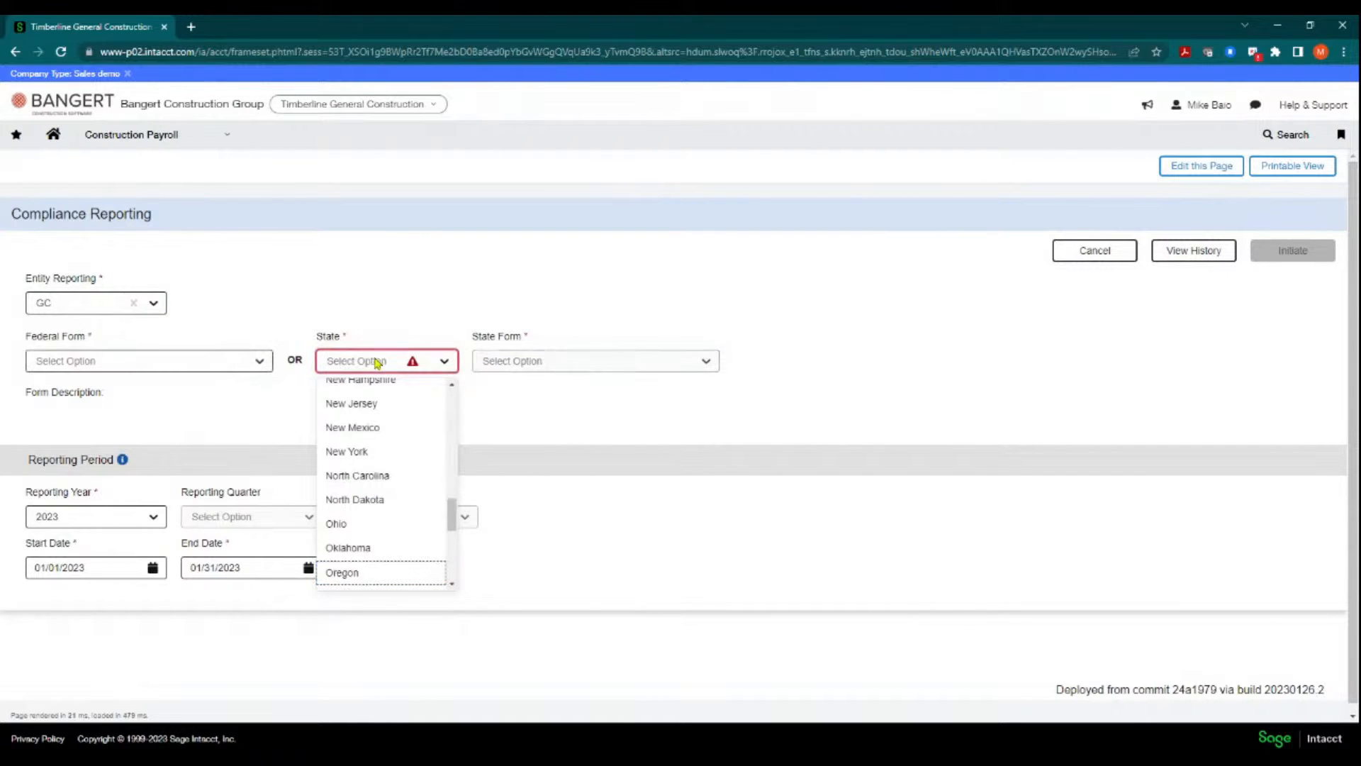
- Look through the remaining federal forms and the list of states without selecting any
{"action": "left_click", "coordinate": [260, 361]}
{"action": "scroll", "coordinate": [205, 447], "scroll_direction": "down", "scroll_amount": 3}
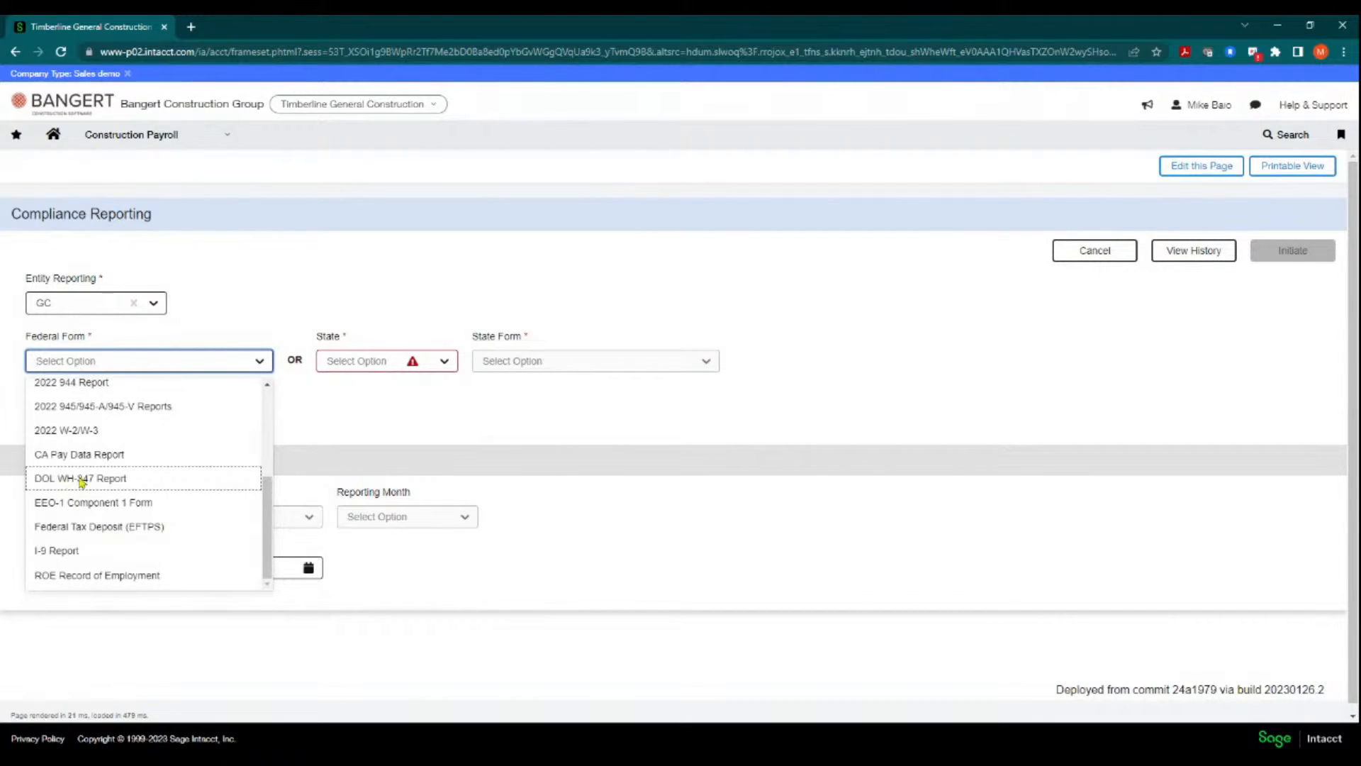
{"action": "left_click", "coordinate": [443, 361]}
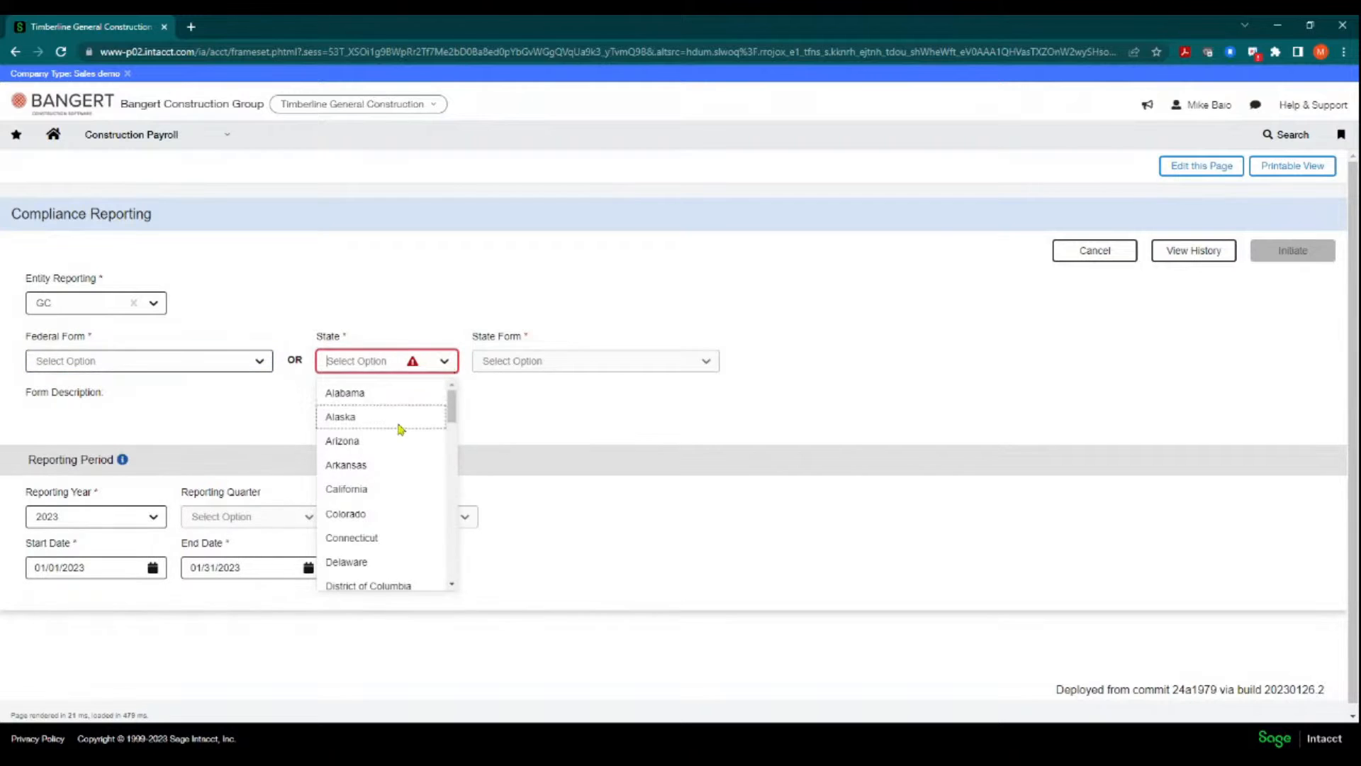
{"action": "scroll", "coordinate": [388, 483], "scroll_direction": "down", "scroll_amount": 3}
{"action": "scroll", "coordinate": [383, 435], "scroll_direction": "up", "scroll_amount": 3}
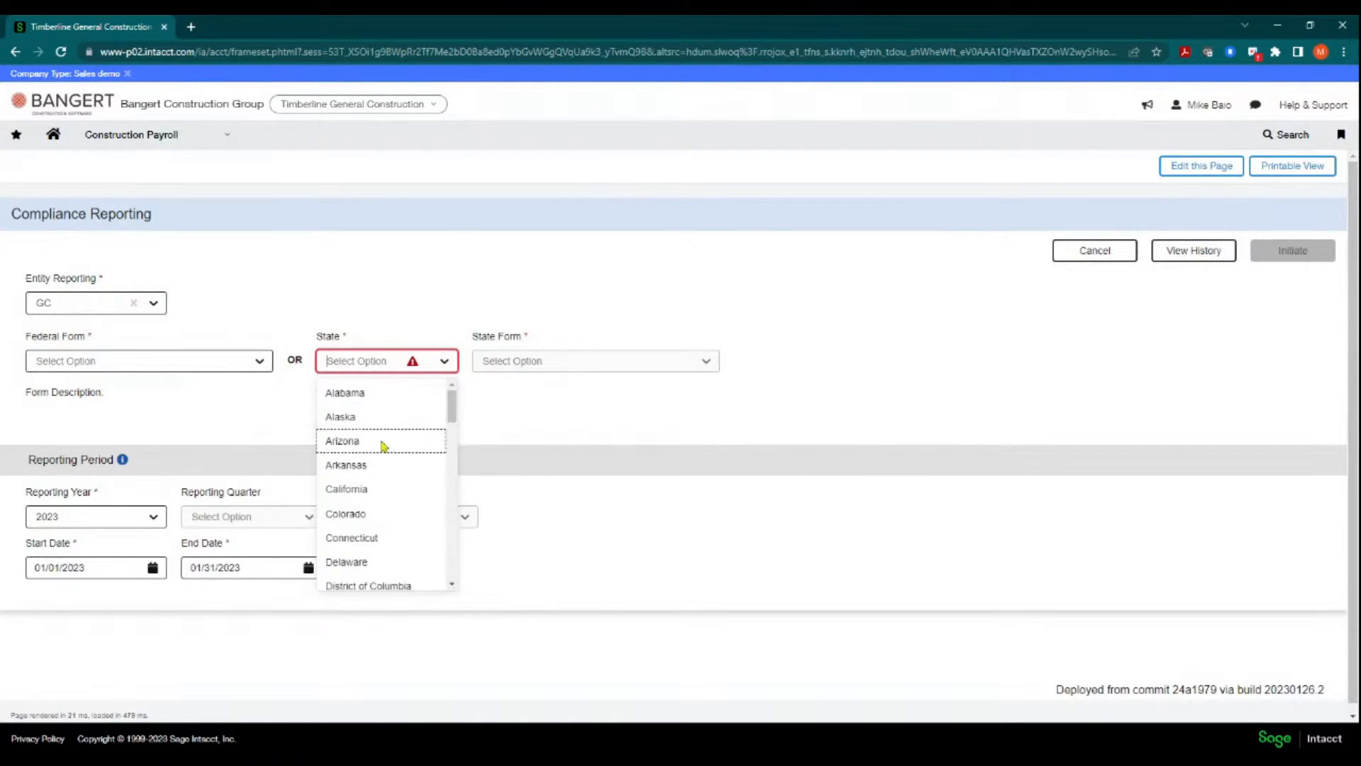
{"action": "left_click", "coordinate": [287, 328]}
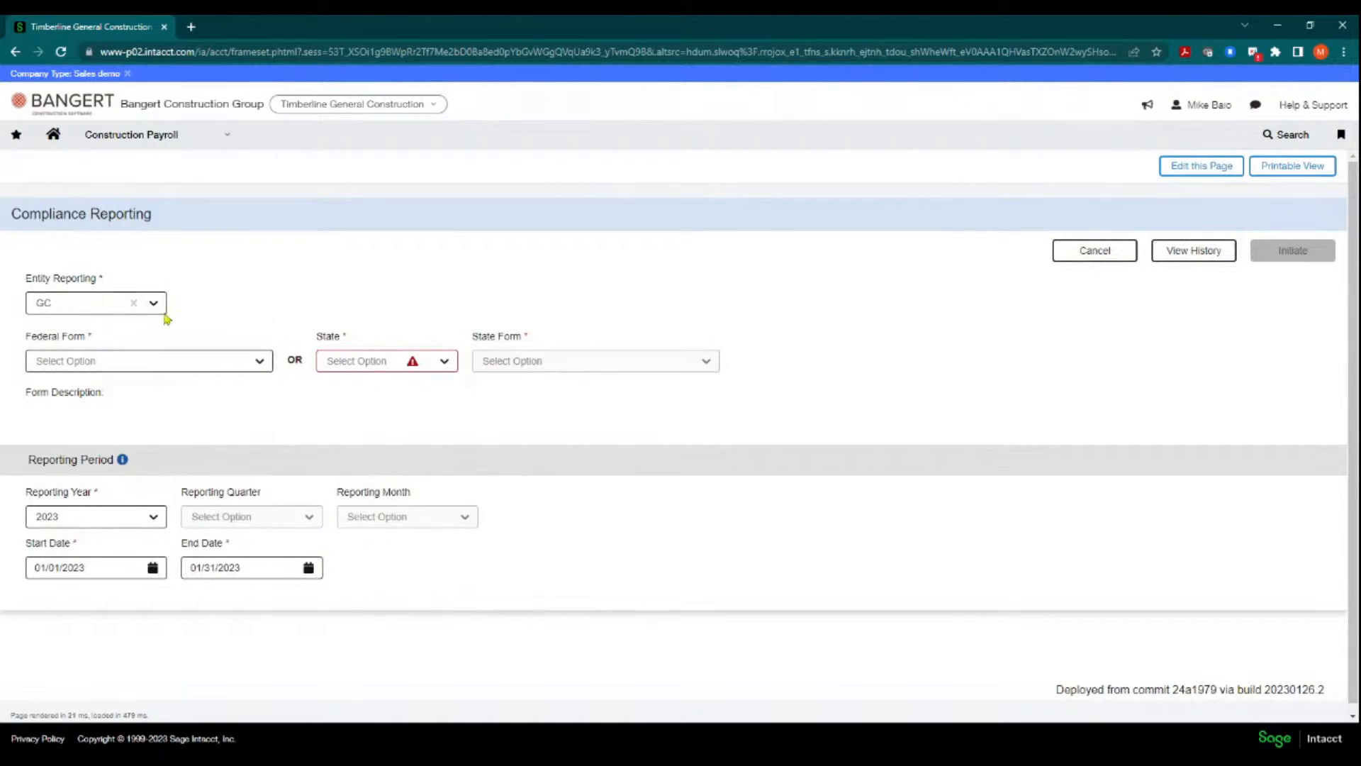
- Select the 2022 941/Schedule B/941-V Report for reporting year 2022, quarter 4, and initiate the report
{"action": "left_click", "coordinate": [261, 363]}
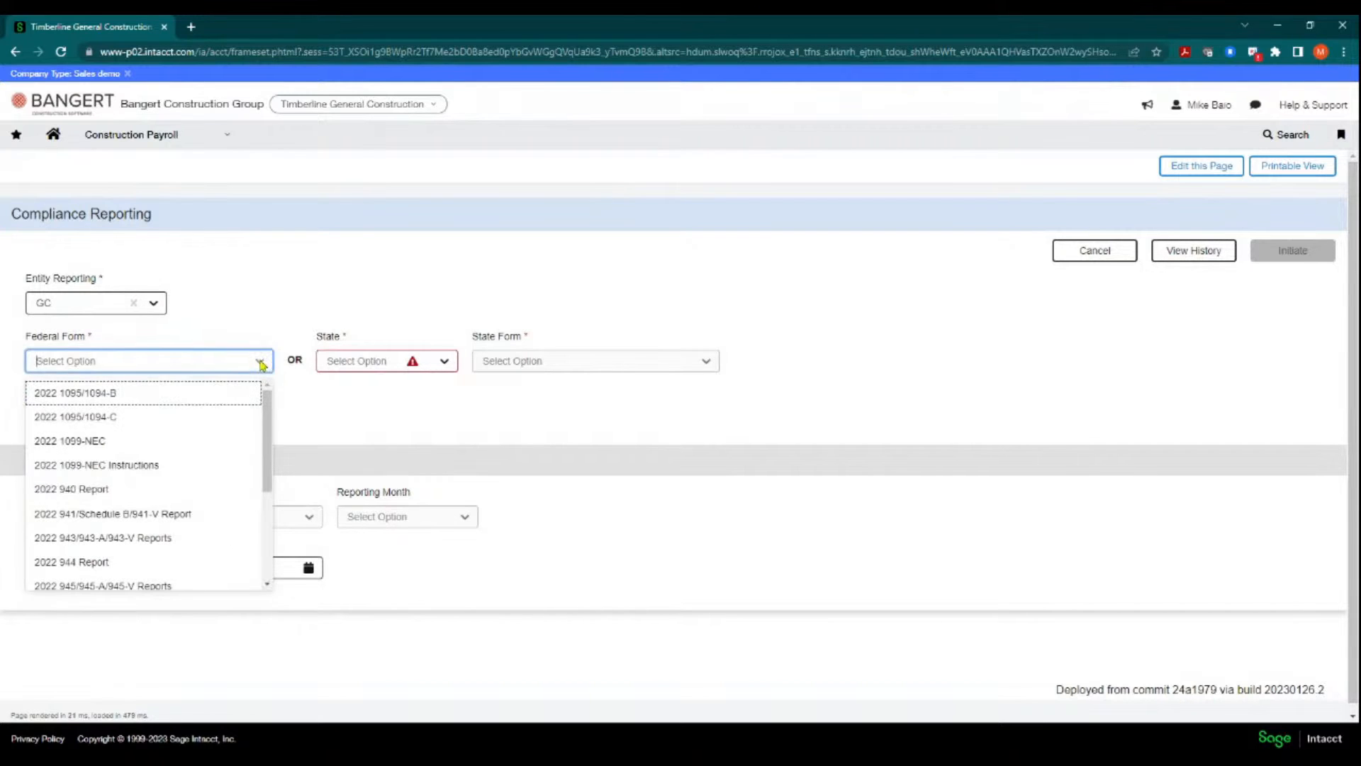
{"action": "left_click", "coordinate": [146, 513]}
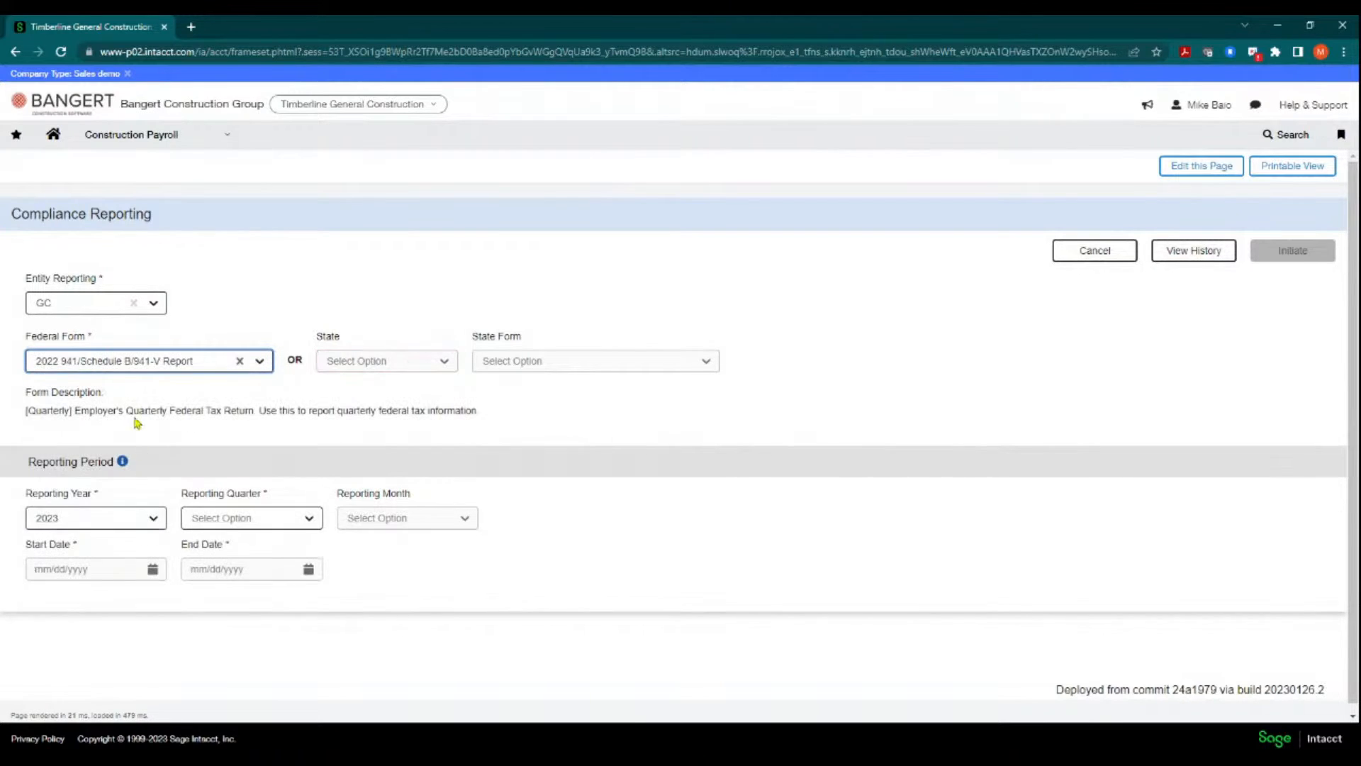
{"action": "left_click", "coordinate": [151, 518]}
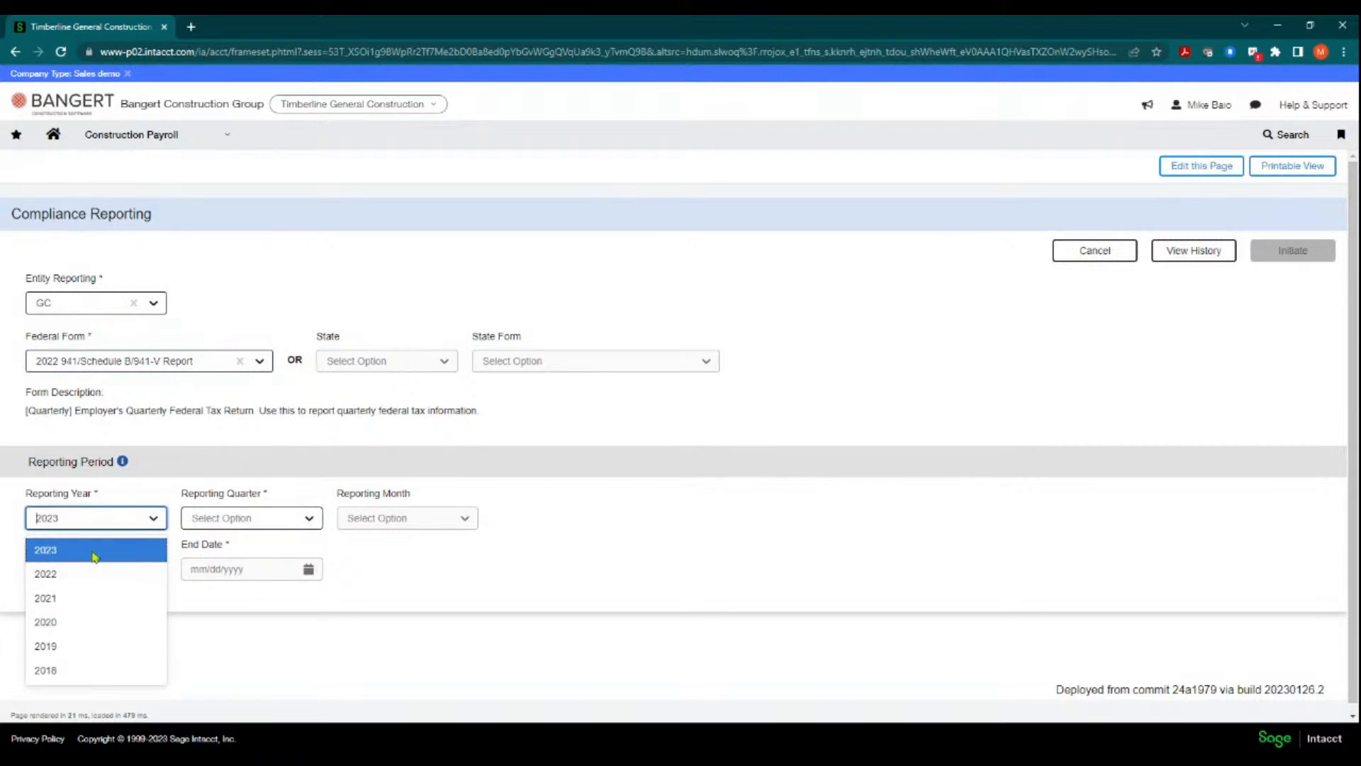
{"action": "left_click", "coordinate": [64, 576]}
{"action": "left_click", "coordinate": [302, 519]}
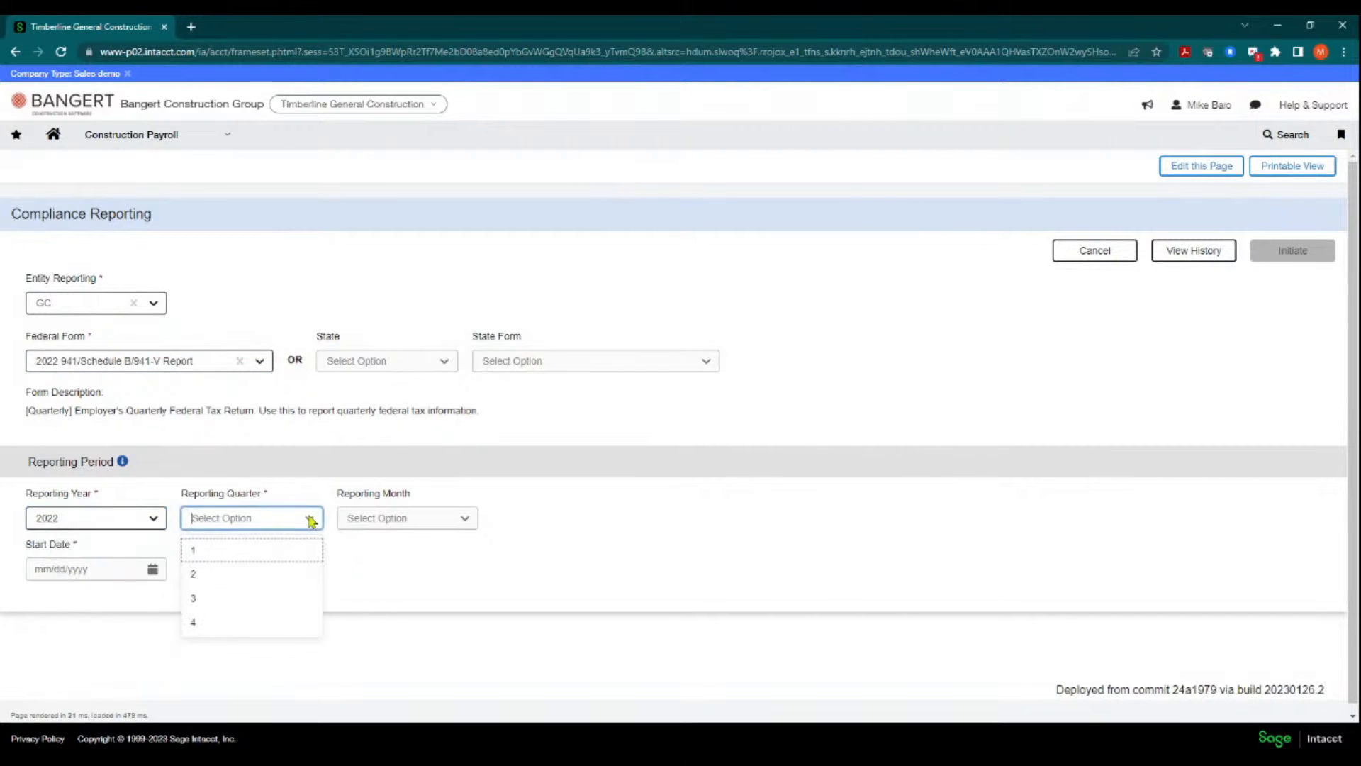
{"action": "left_click", "coordinate": [226, 621]}
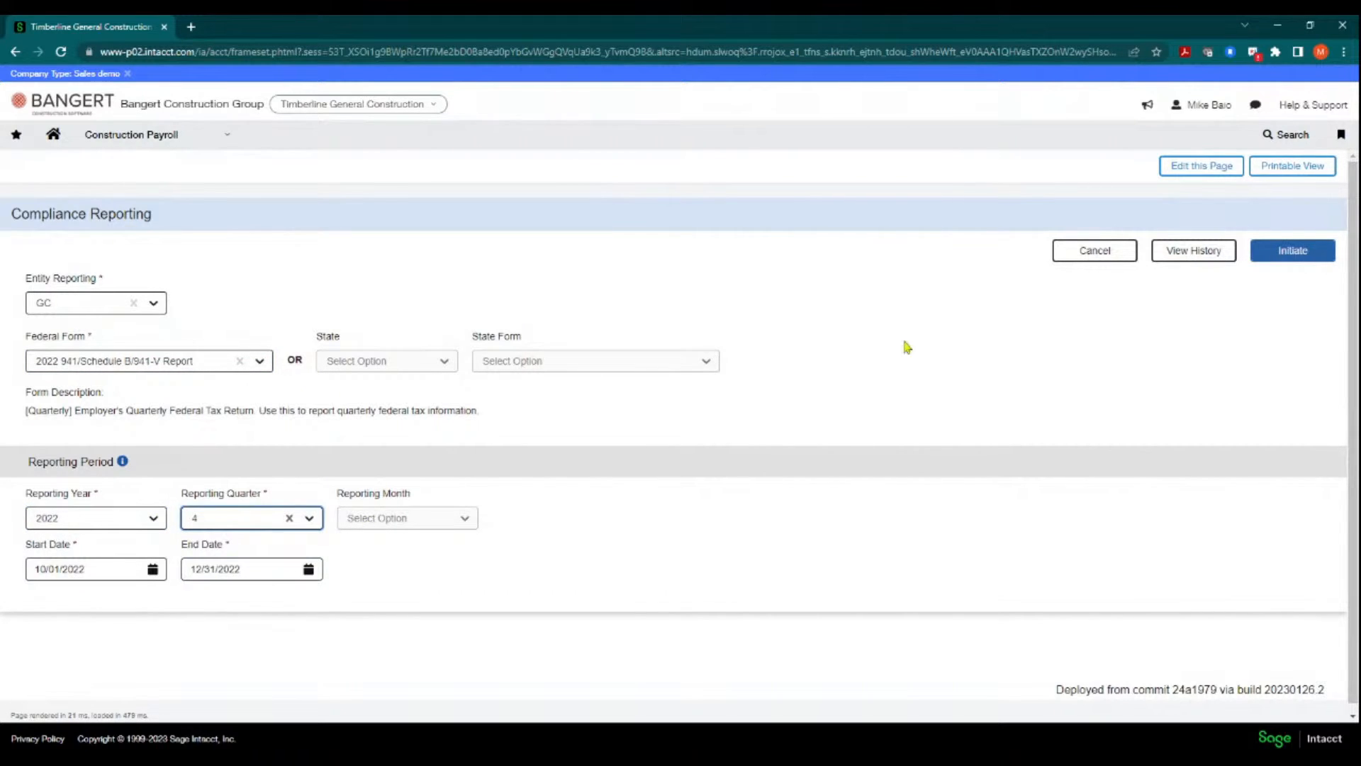
{"action": "left_click", "coordinate": [1313, 253]}
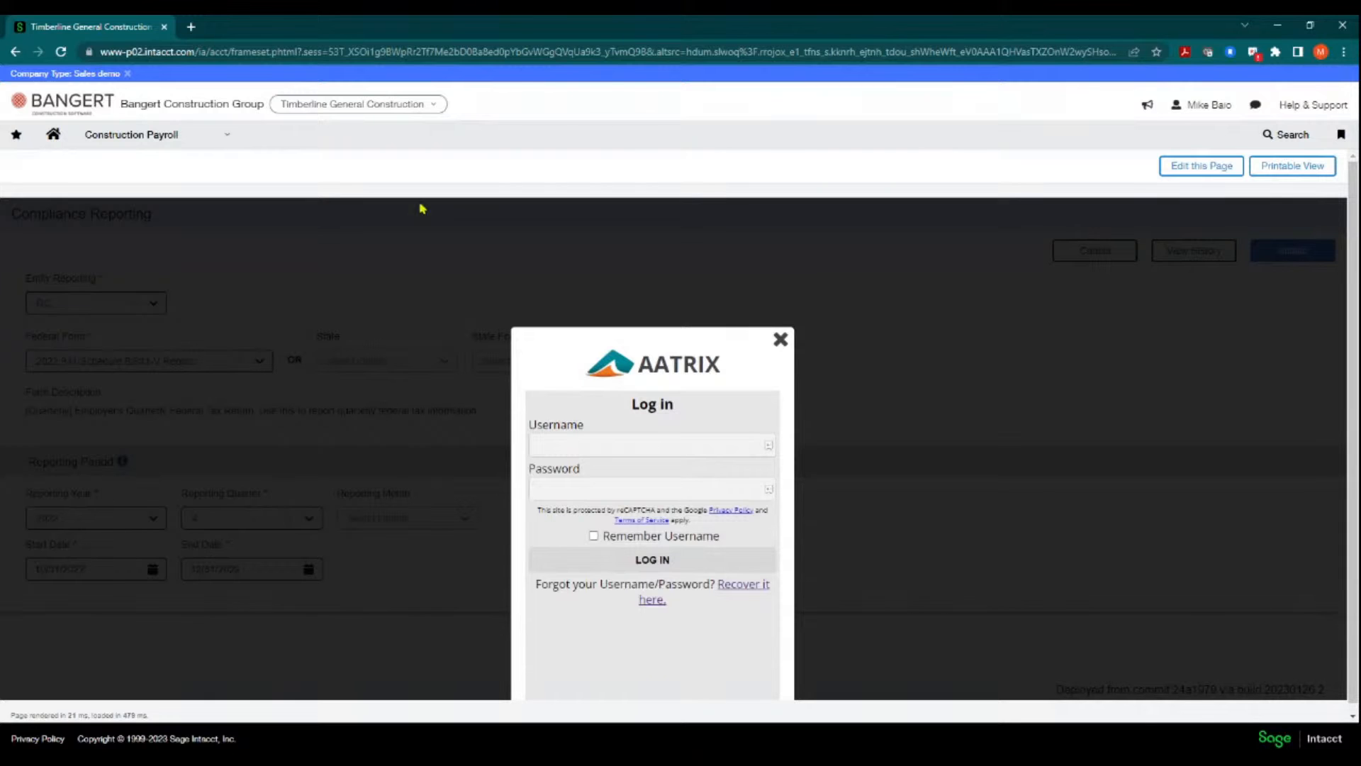
- Leave the Aatrix login and bring up the list of Construction Payroll components
{"action": "left_click", "coordinate": [227, 135]}
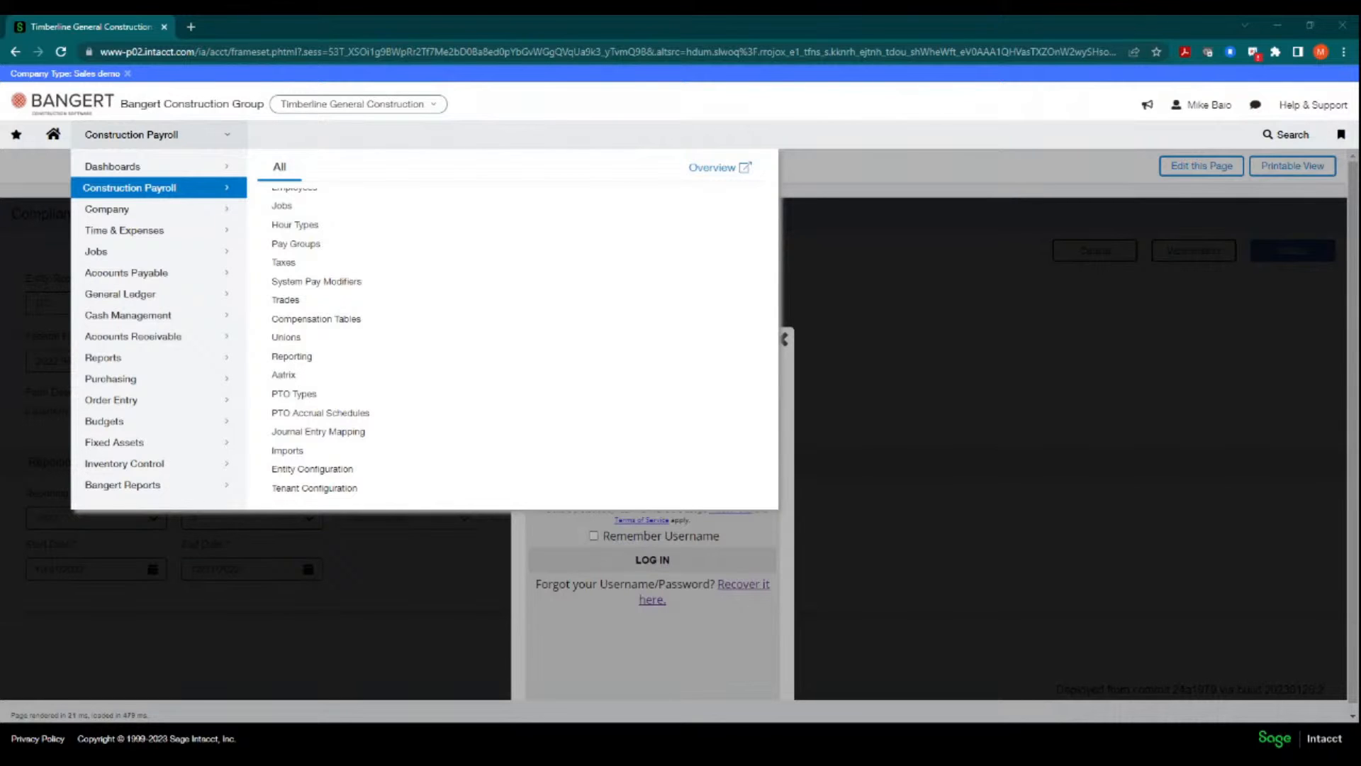
{"action": "scroll", "coordinate": [520, 261], "scroll_direction": "up", "scroll_amount": 2}
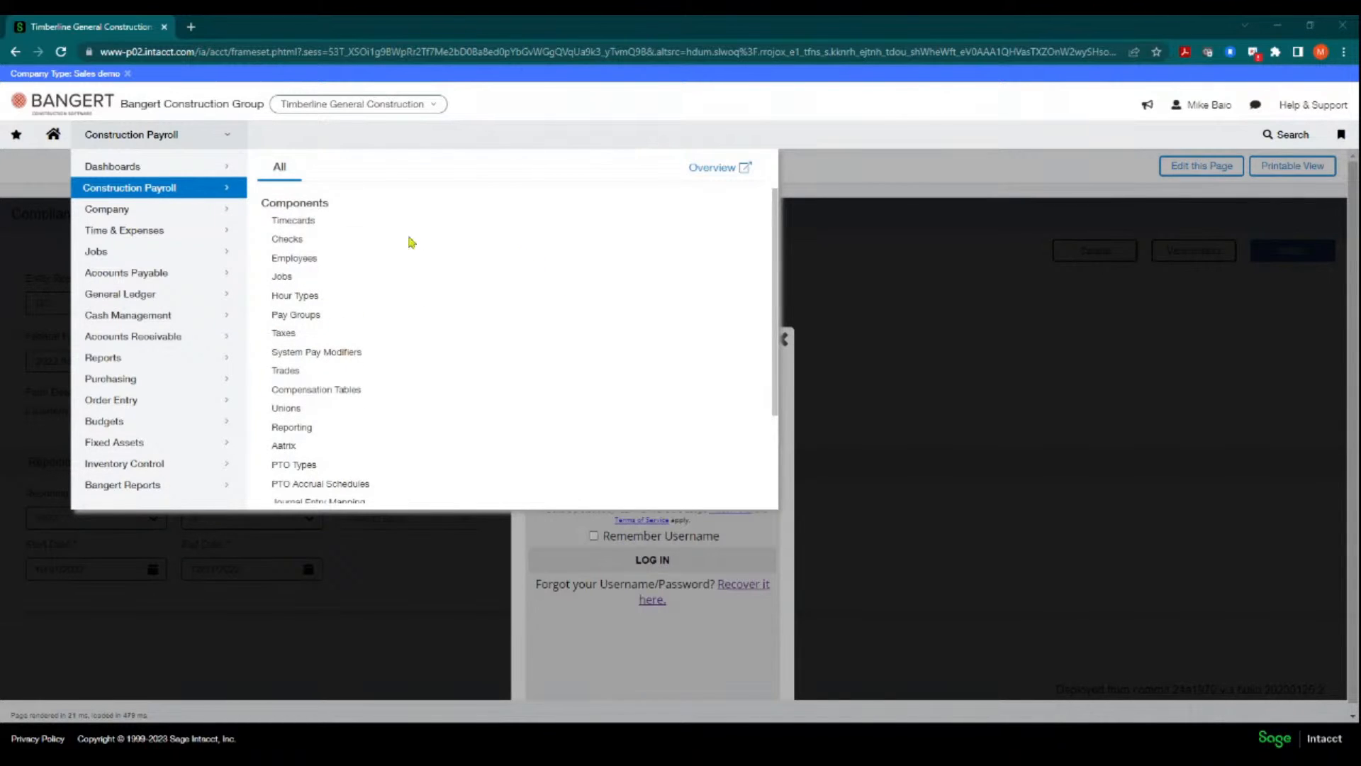